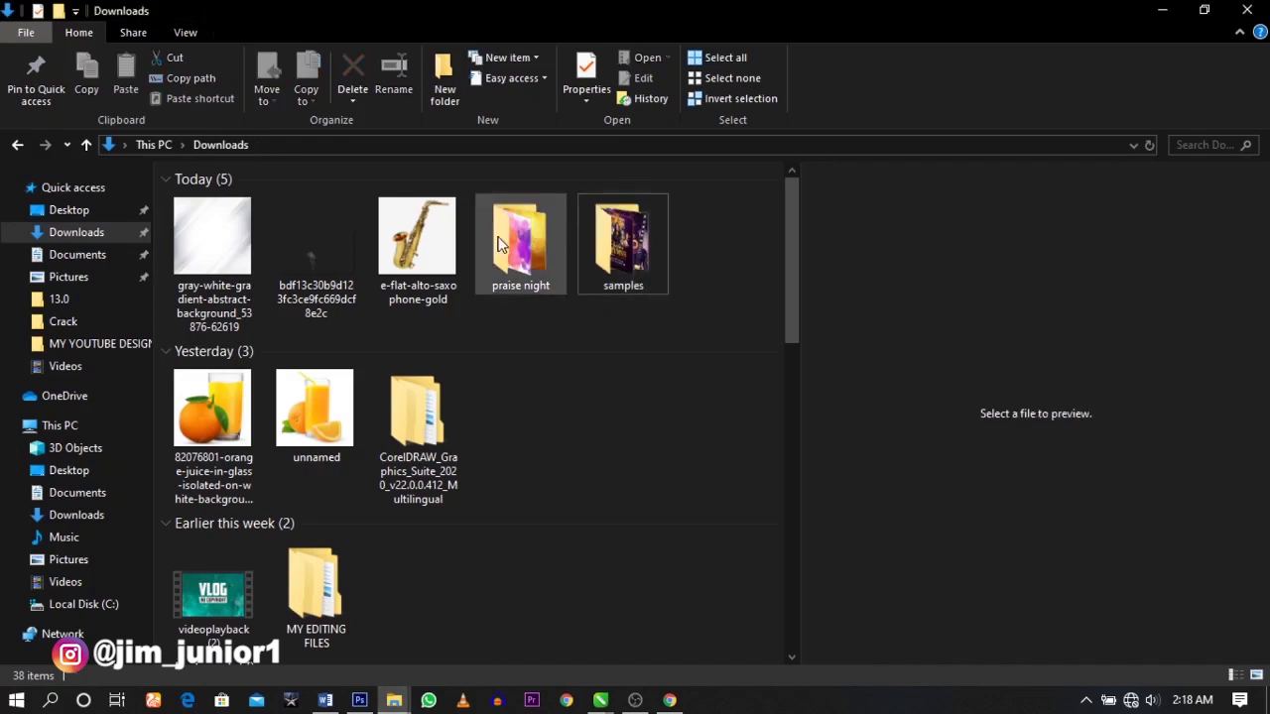
- Open the 'praise night' folder in Downloads, widen its thumbnail view, and switch to the blank CorelDRAW document
mouse_move(528, 258)
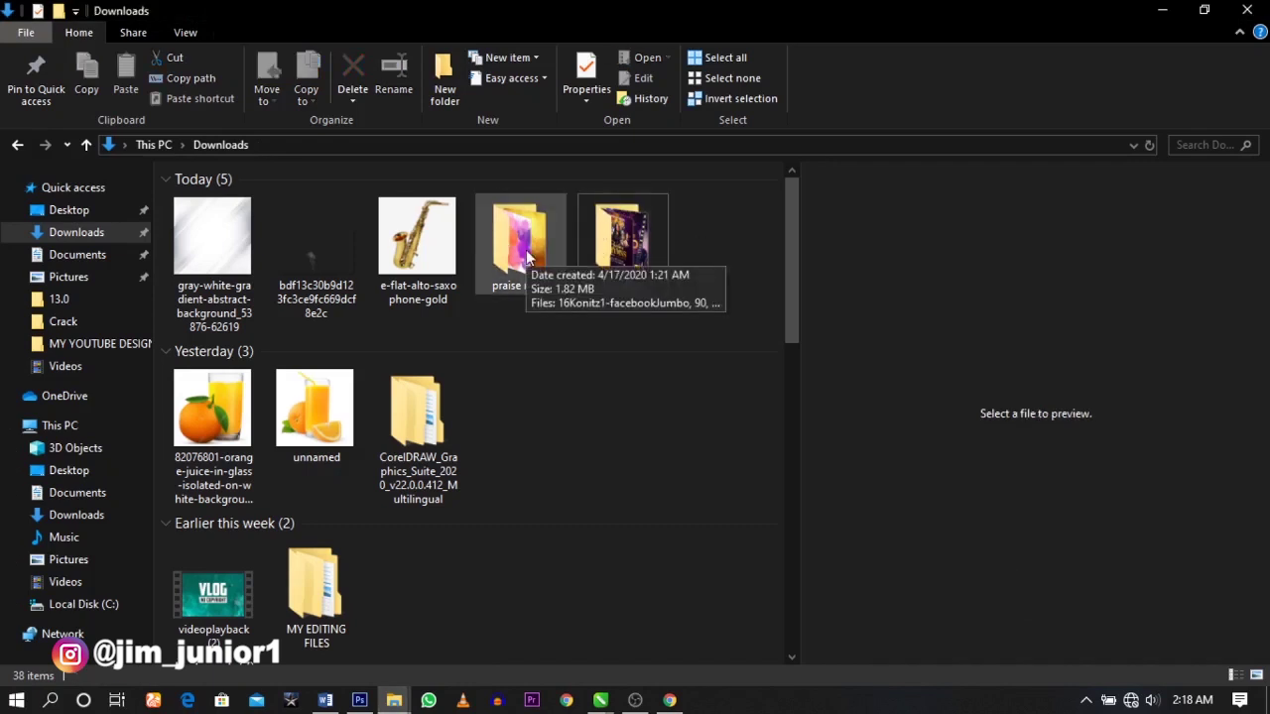
double_click(526, 248)
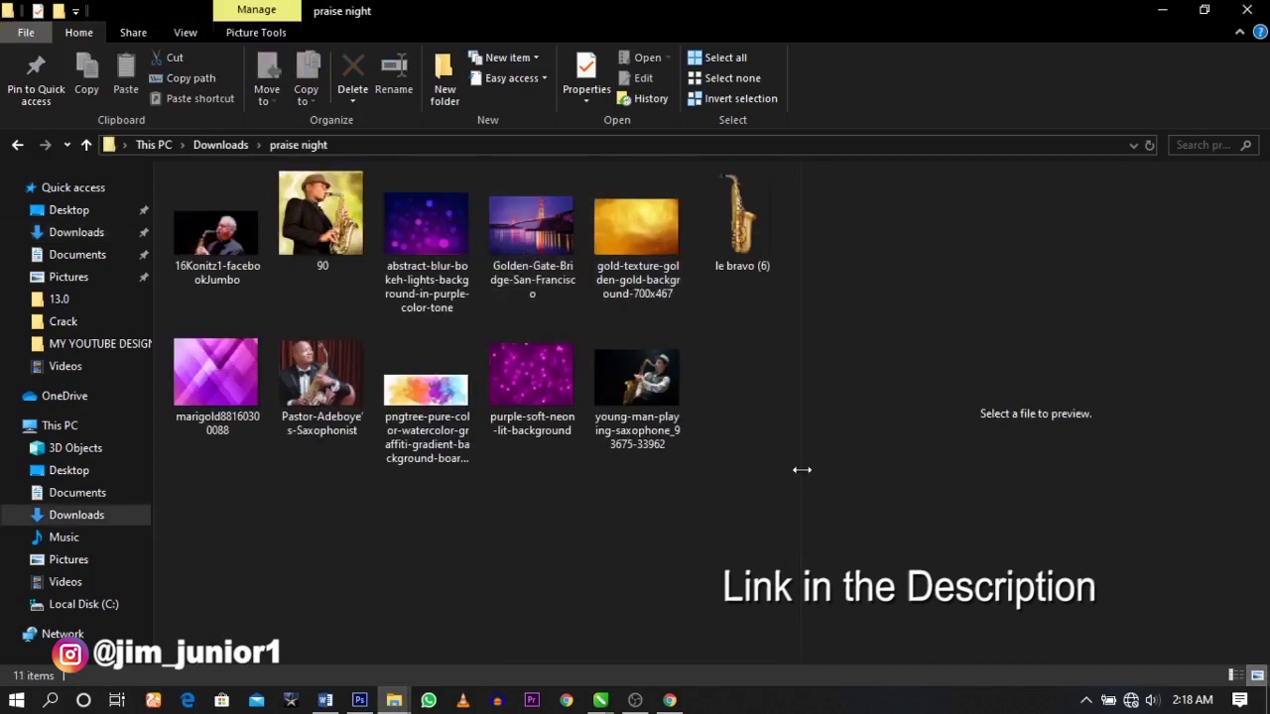
drag(802, 469, 1055, 467)
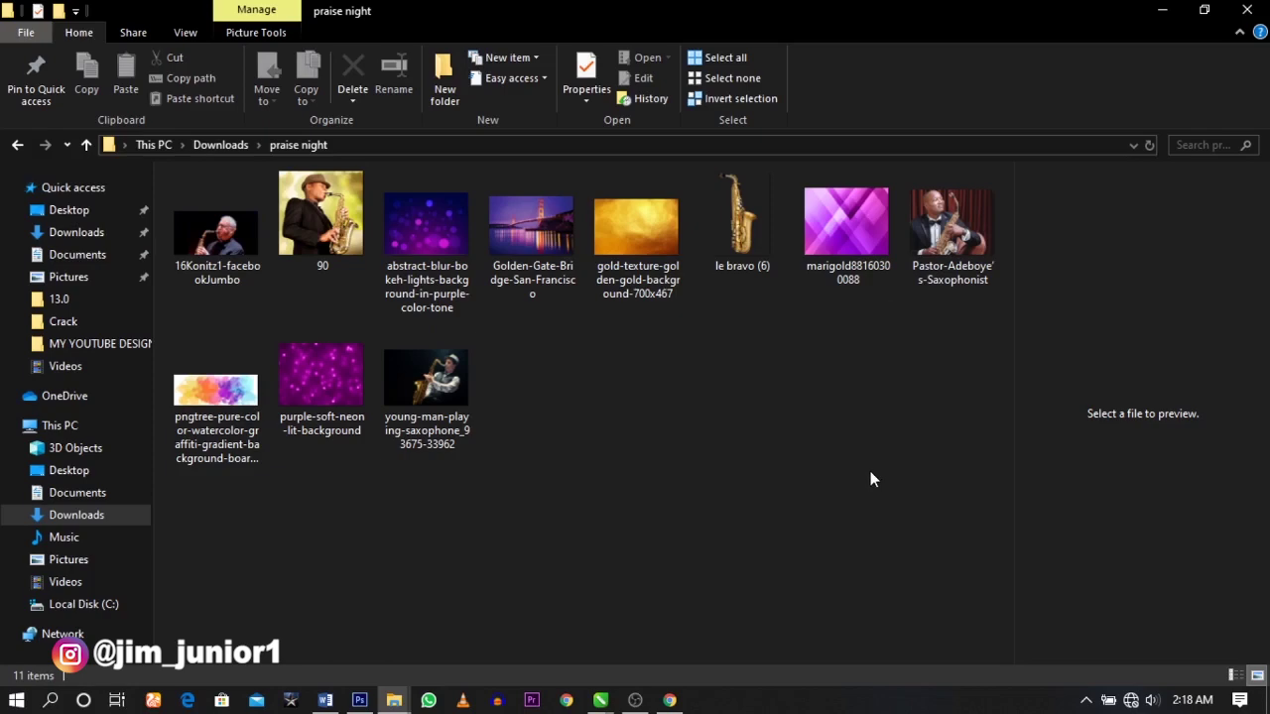
mouse_move(600, 701)
click(669, 655)
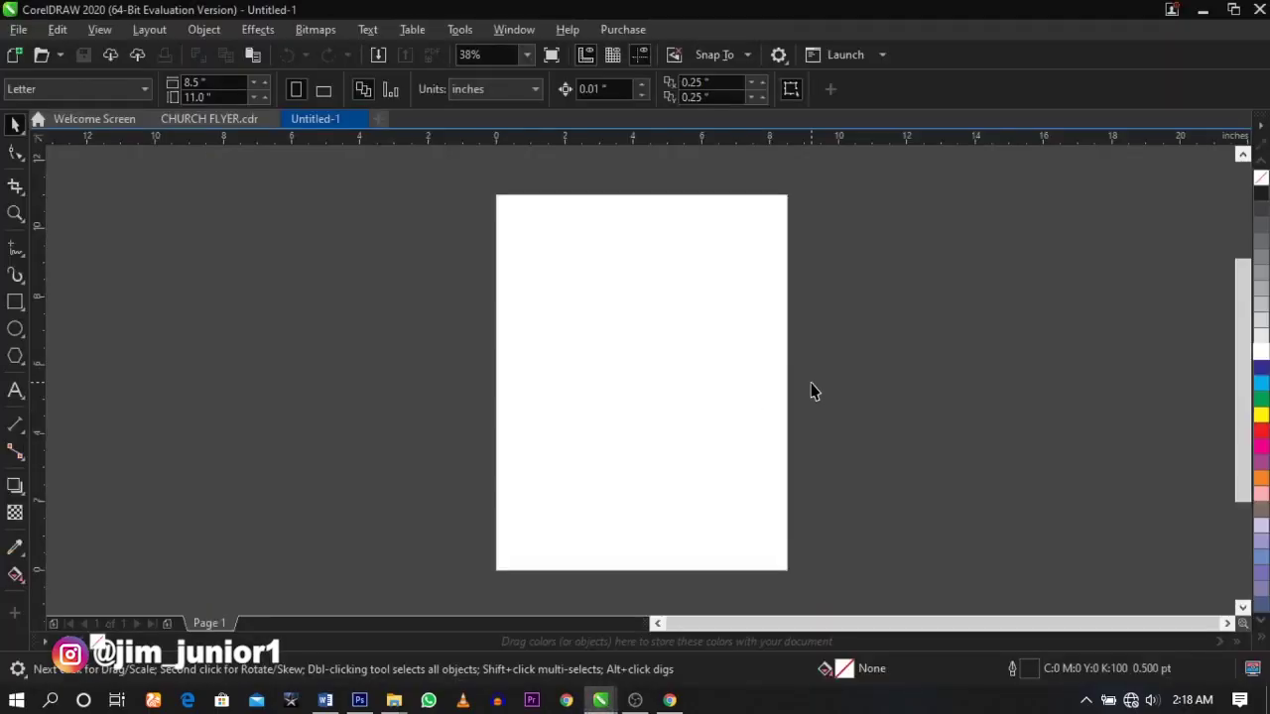
- Change the page size from Letter to A5 (148 × 210 mm) using the property bar dropdown
click(71, 97)
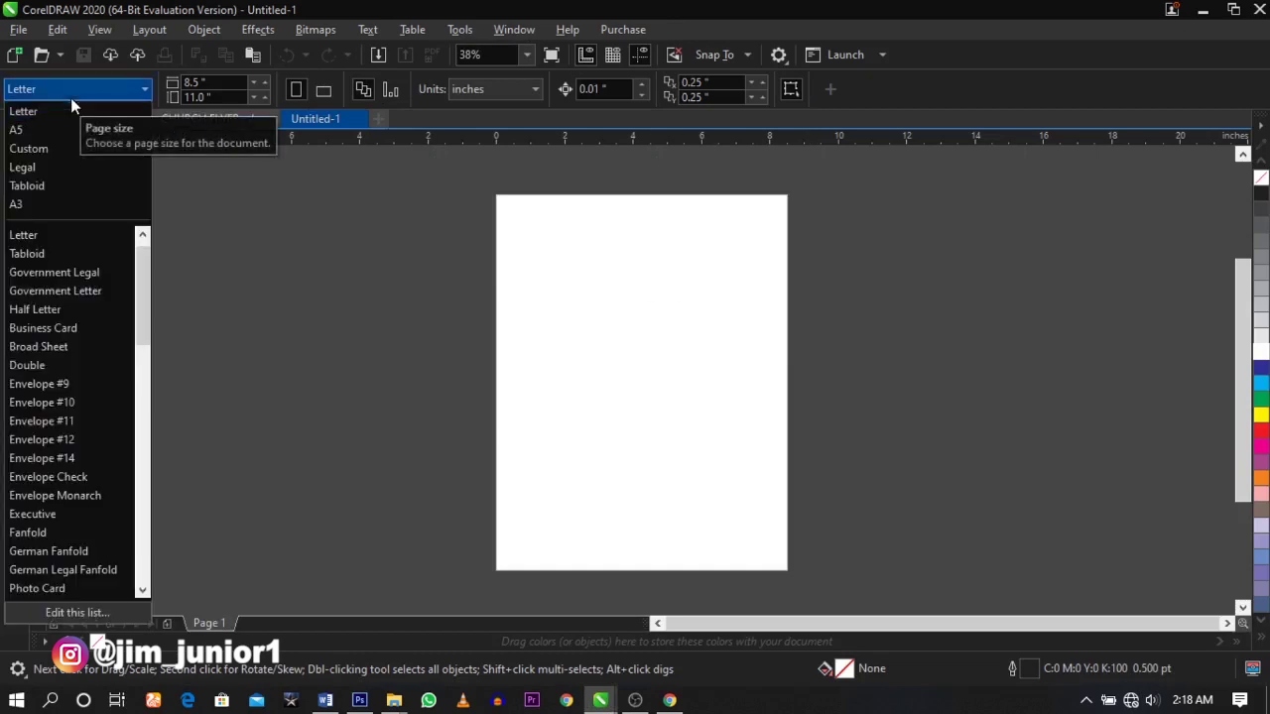
click(78, 129)
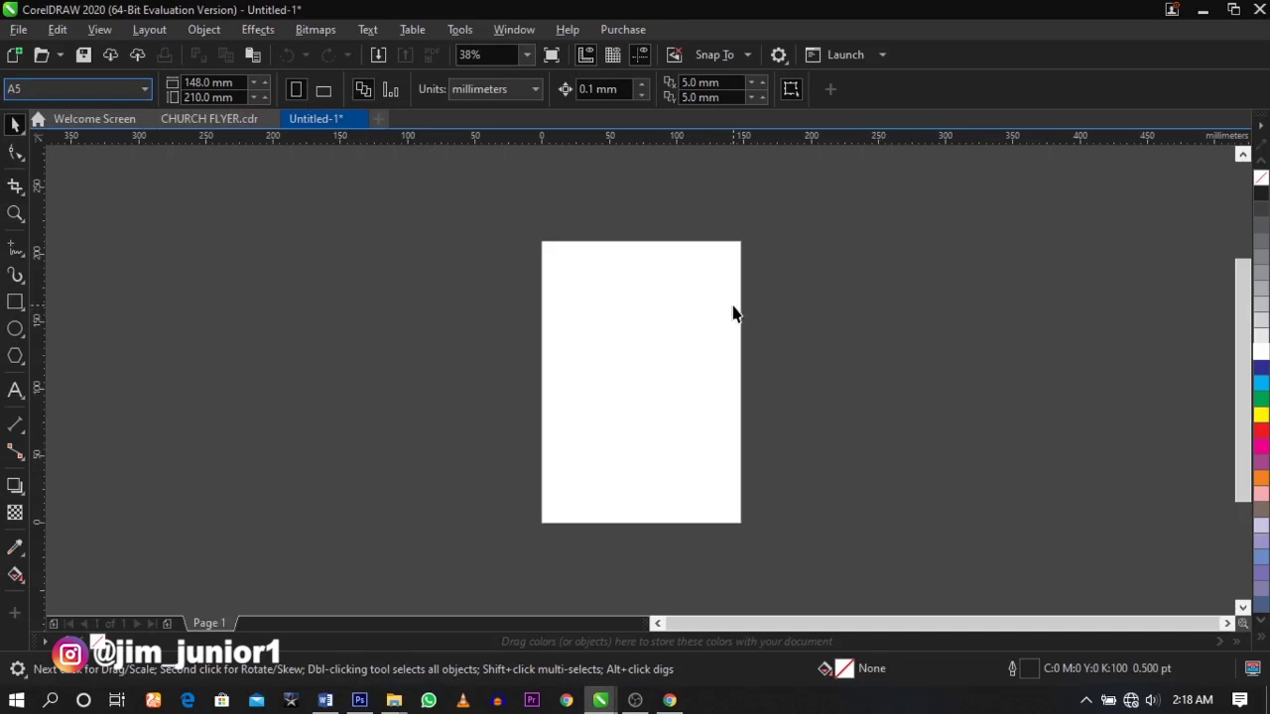
scroll(667, 319, up, 1)
scroll(667, 319, down, 1)
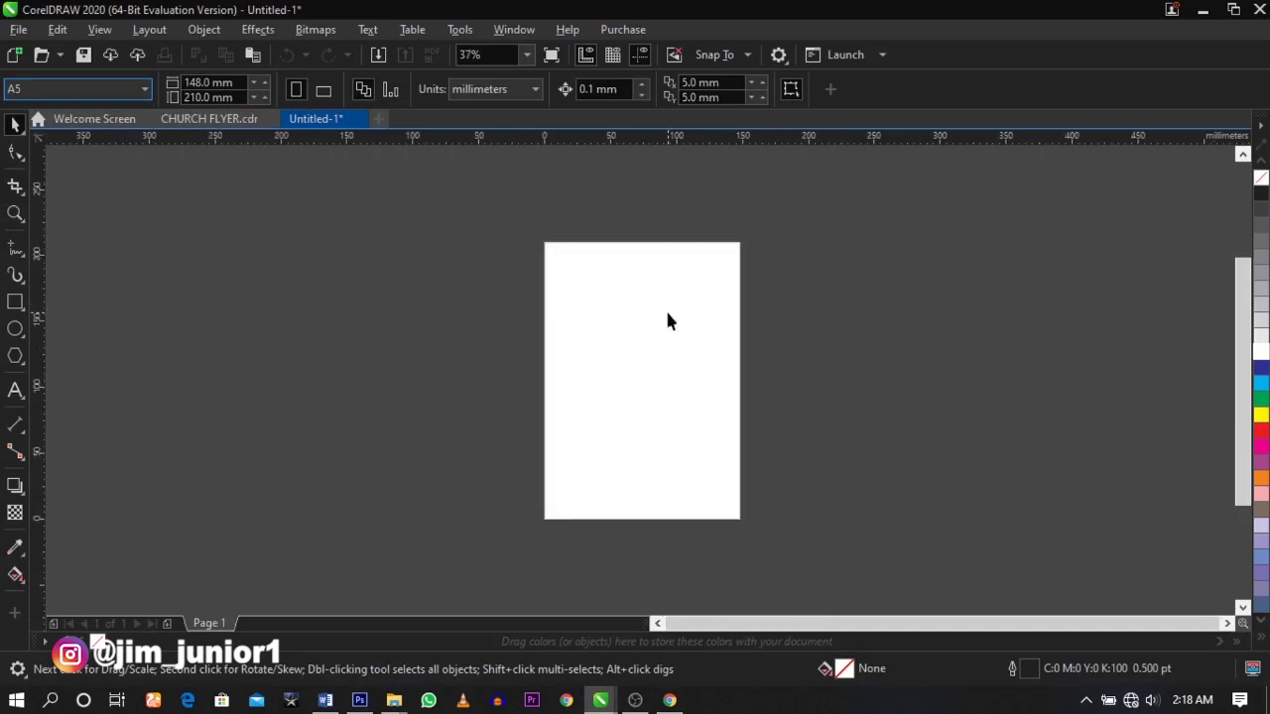
right_click(672, 333)
- Import eight praise night images: saxophonist photos, purple marigold, gold texture, Golden Gate bridge, purple bokeh, le bravo saxophone
click(728, 432)
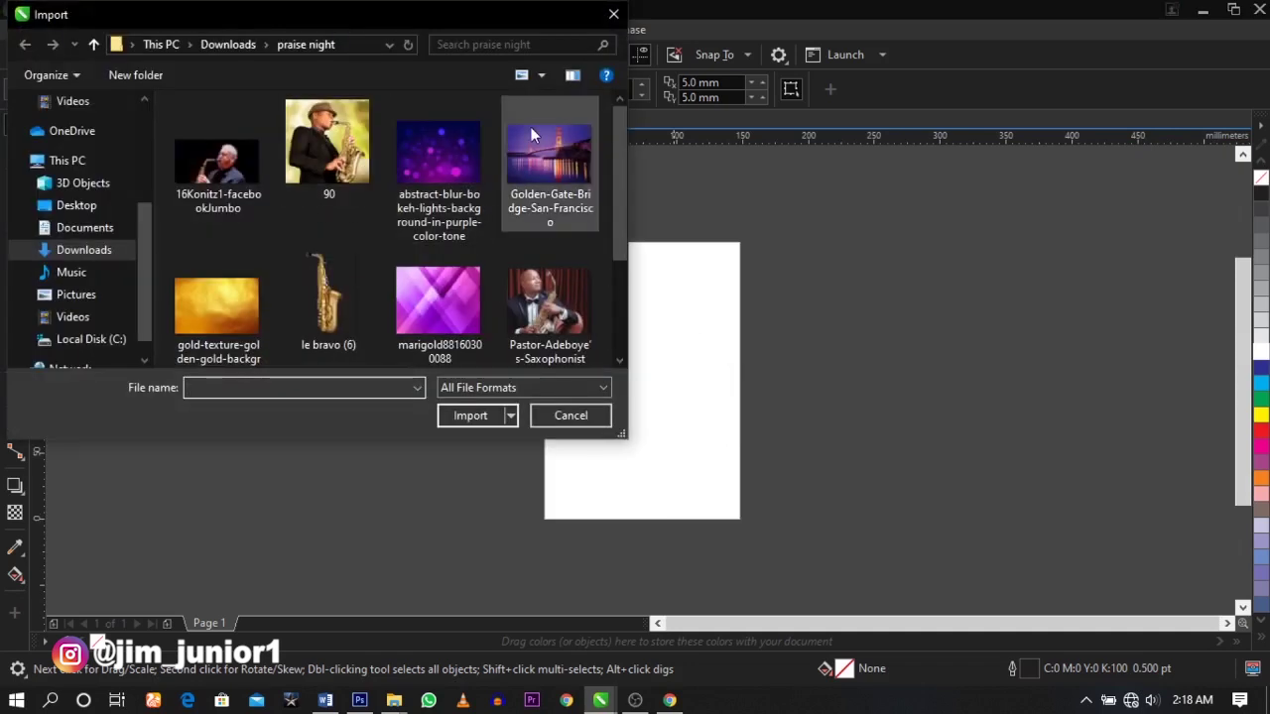
click(345, 171)
ctrl+click(565, 317)
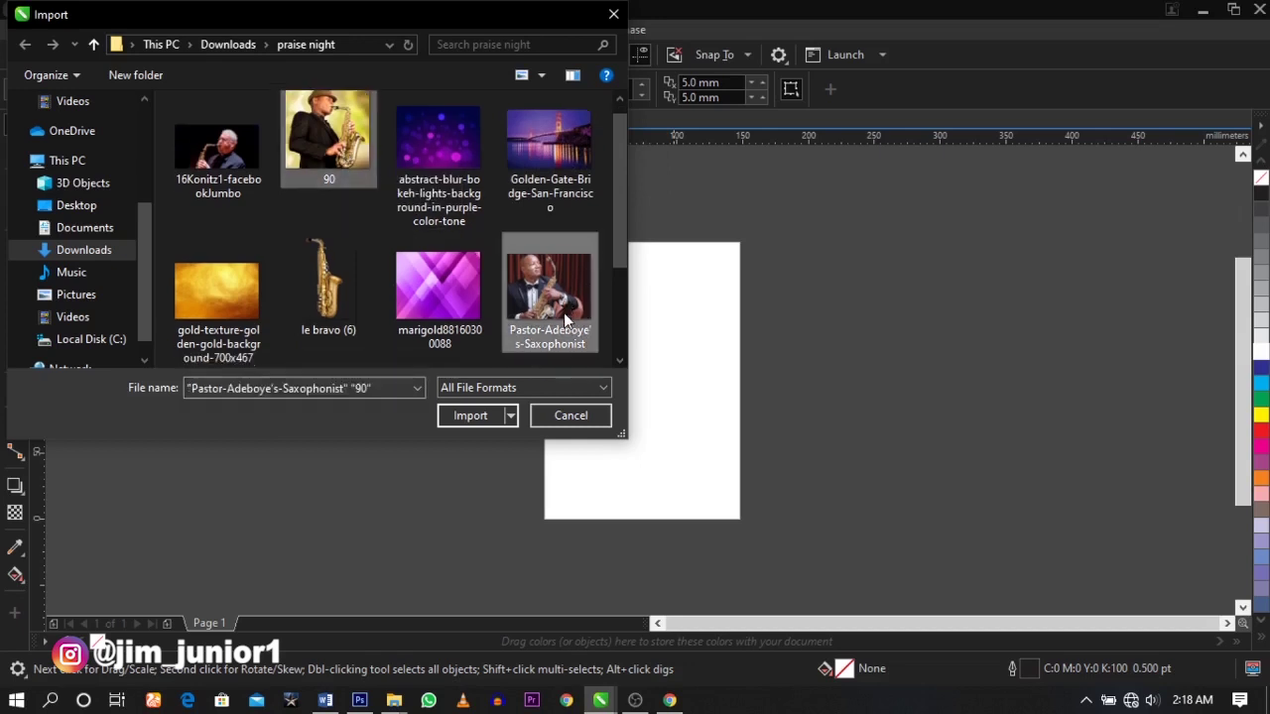
scroll(435, 247, down, 2)
ctrl+click(454, 281)
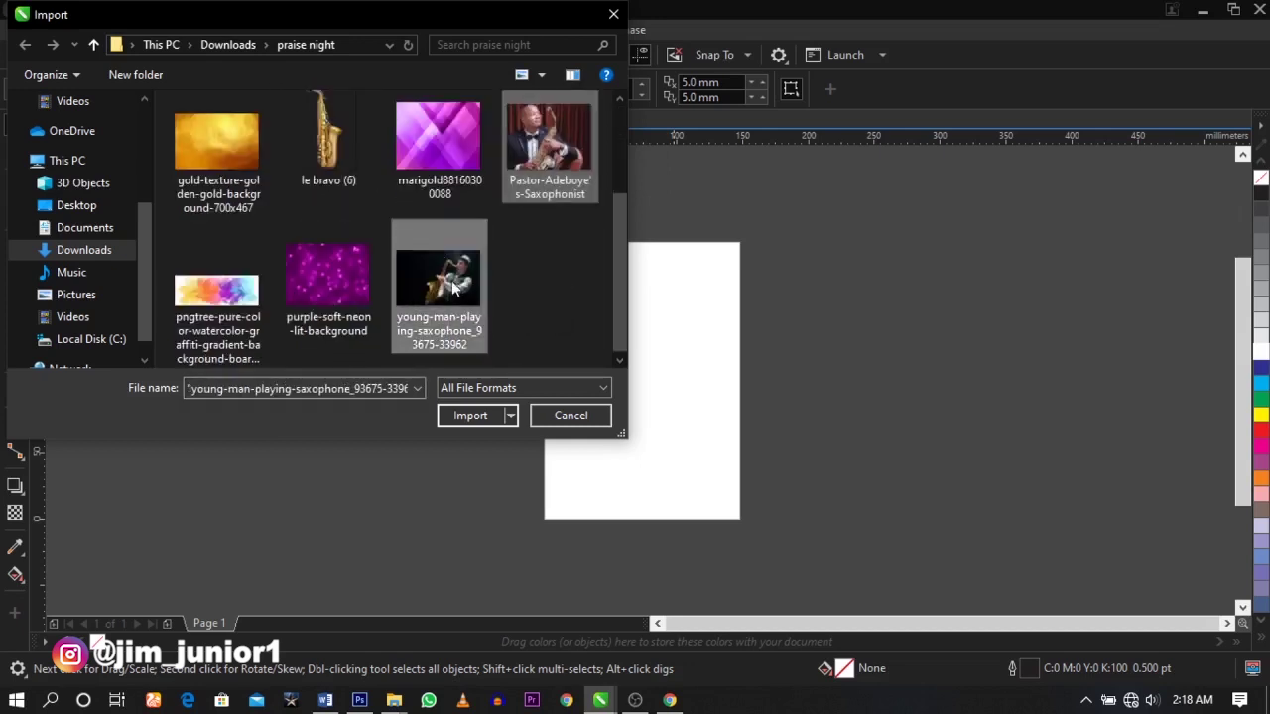
ctrl+click(449, 138)
click(256, 164)
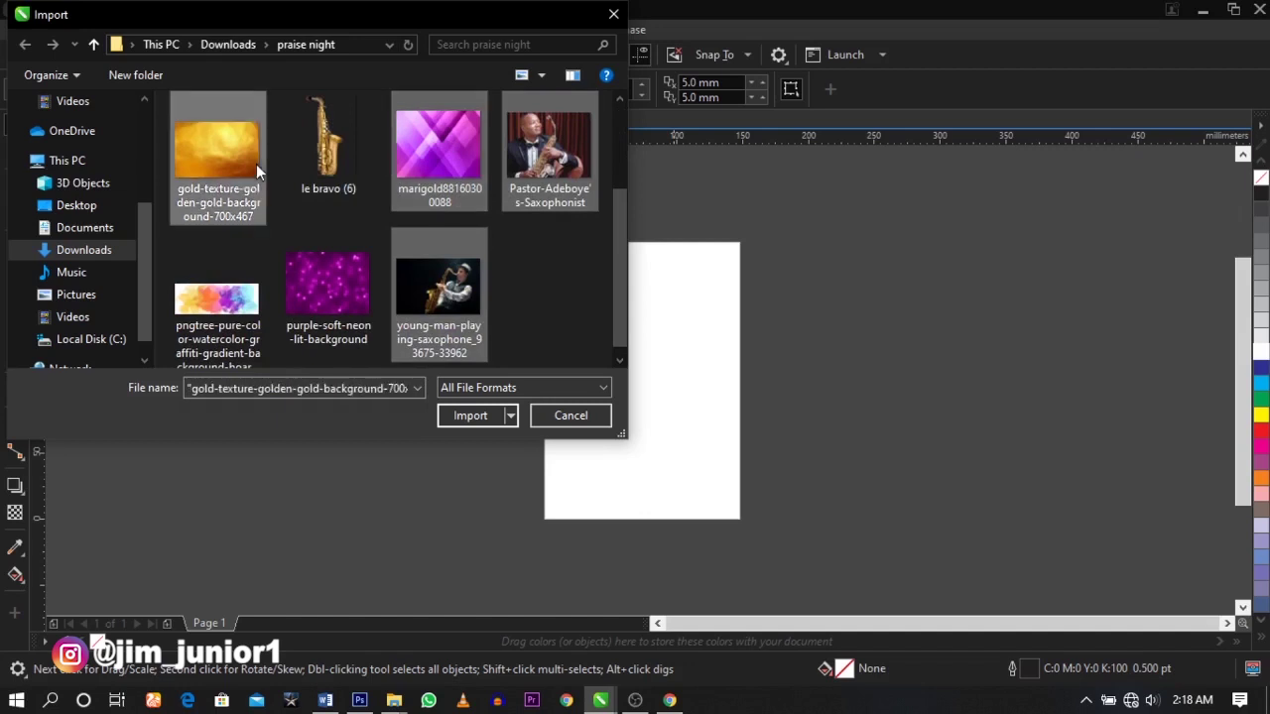
scroll(319, 221, up, 2)
ctrl+click(579, 177)
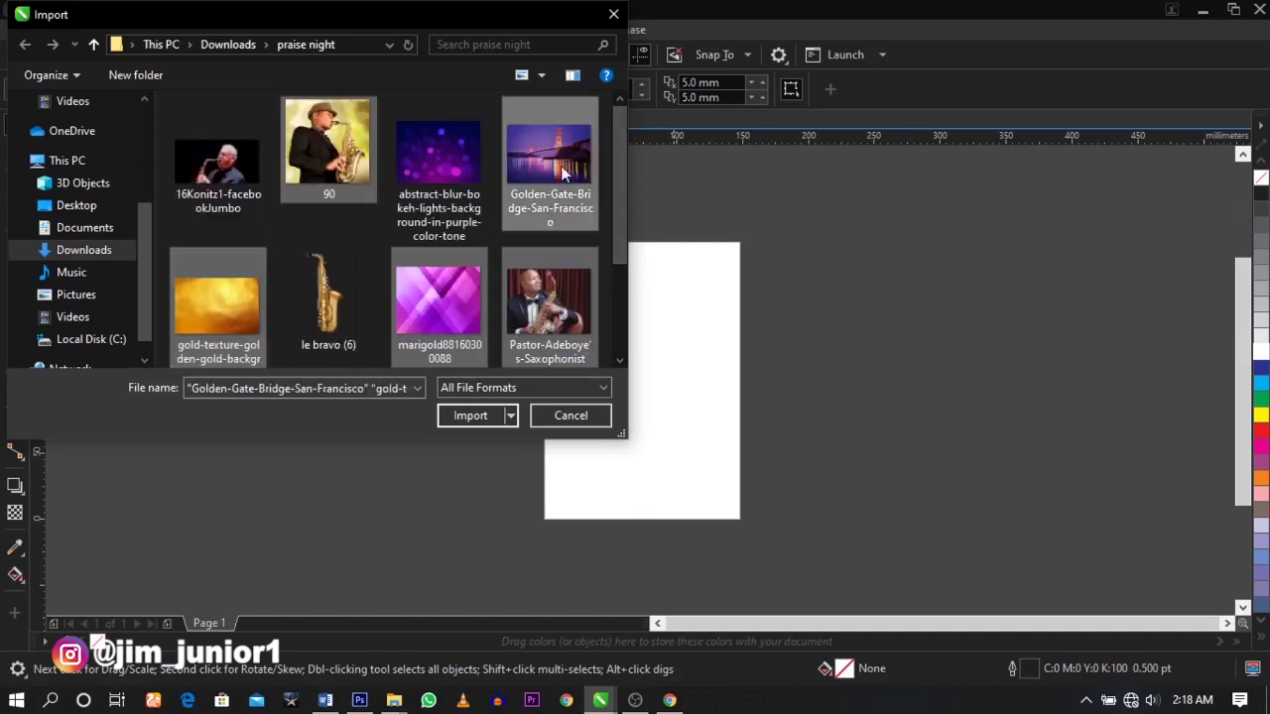
ctrl+click(474, 168)
ctrl+click(333, 291)
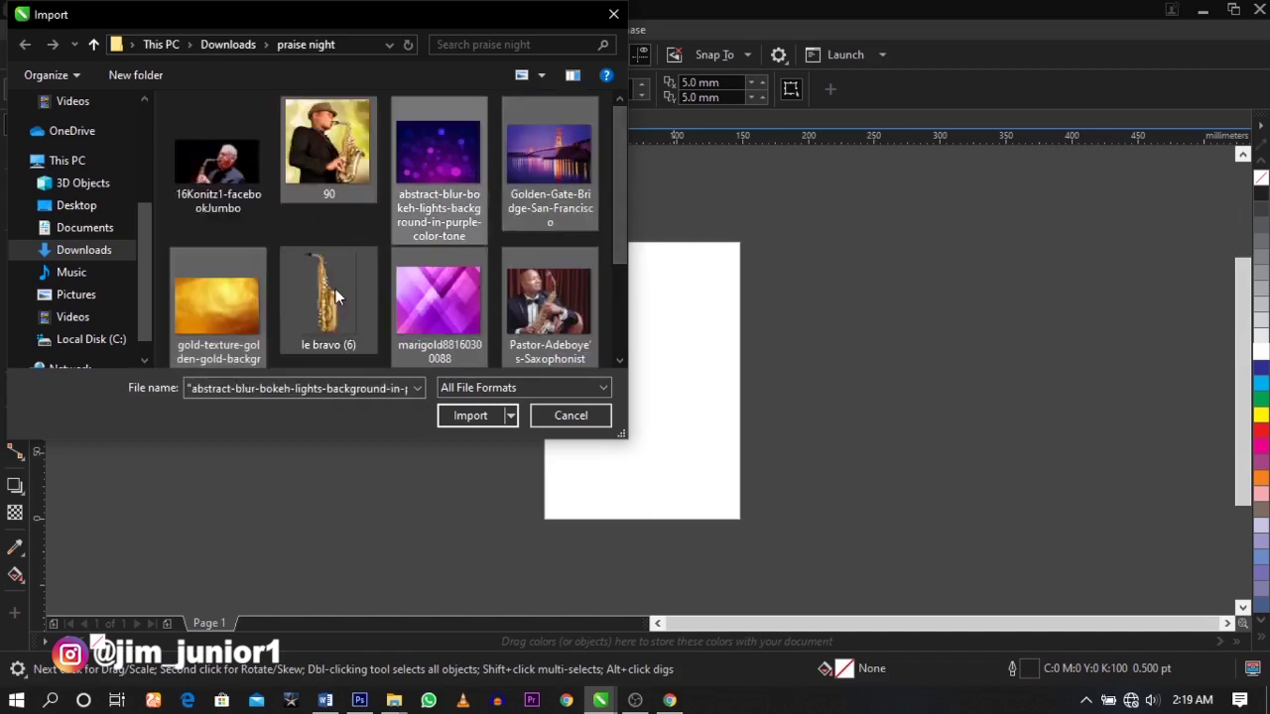
scroll(377, 268, down, 2)
click(474, 425)
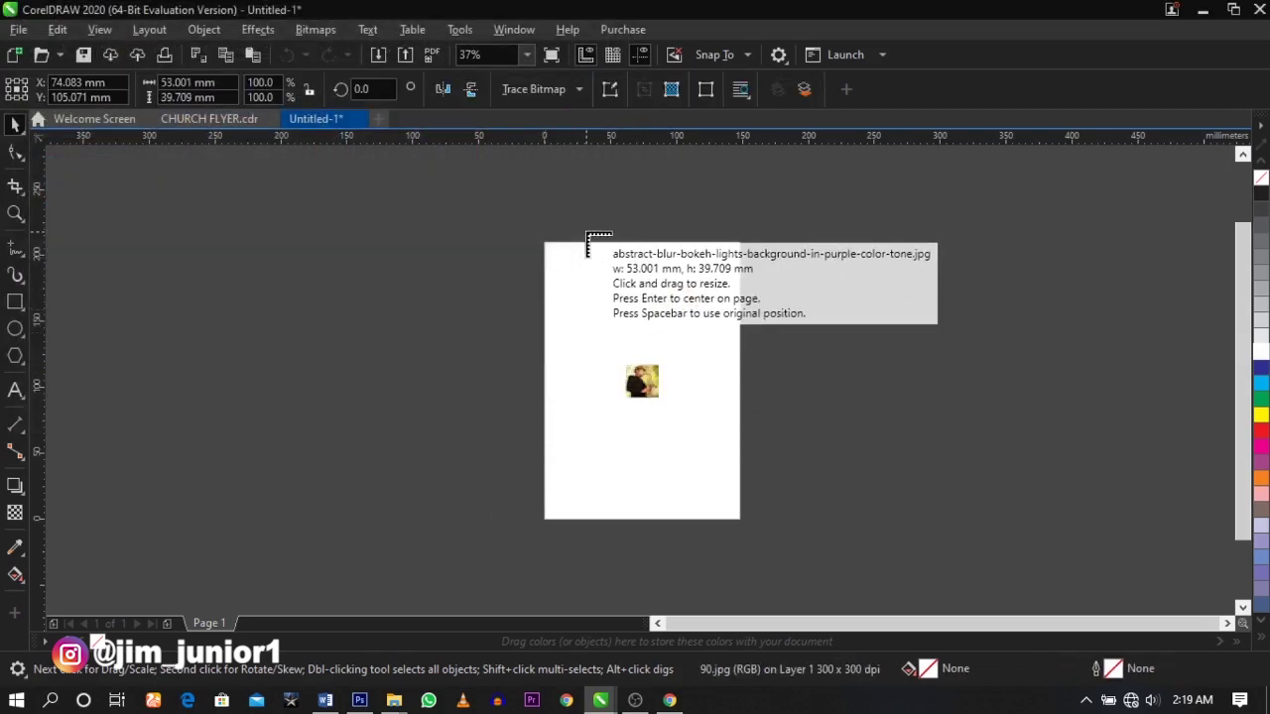
- Place the imported images centred on the page, then shrink the saxophonist photo and move it lower right
key(Return)
key(Return)
key(Return)
key(Return)
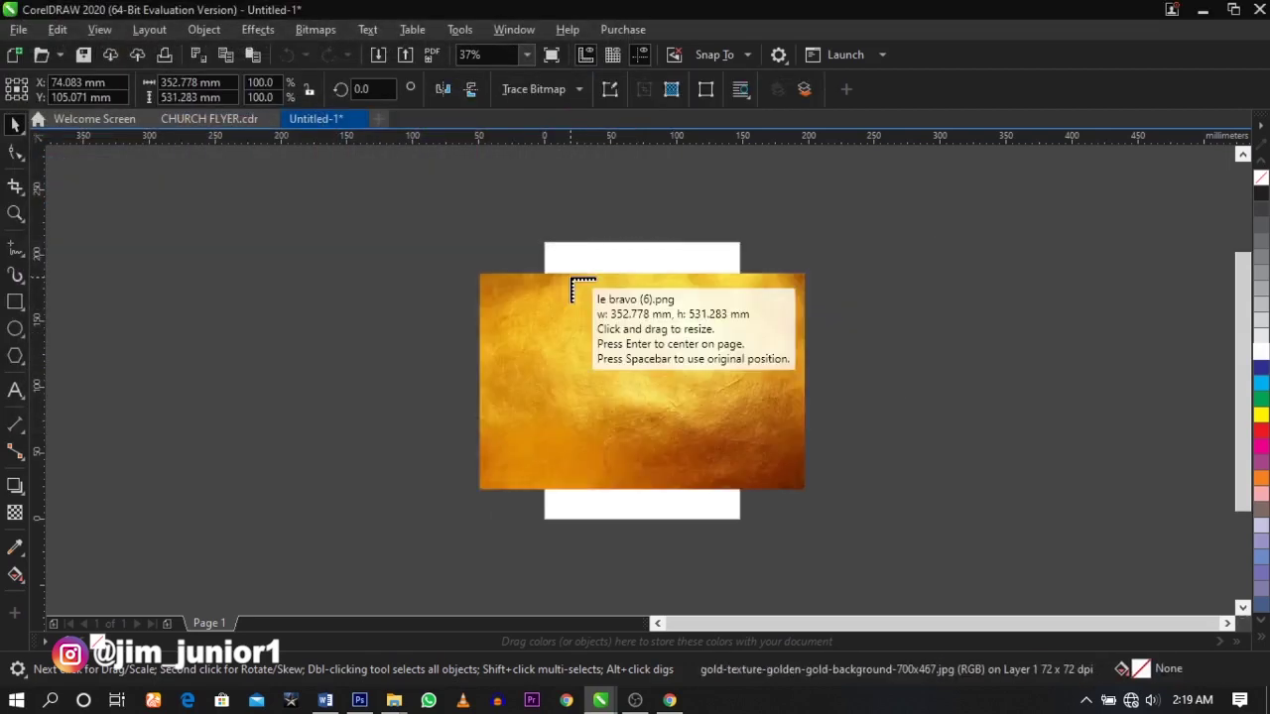
key(Return)
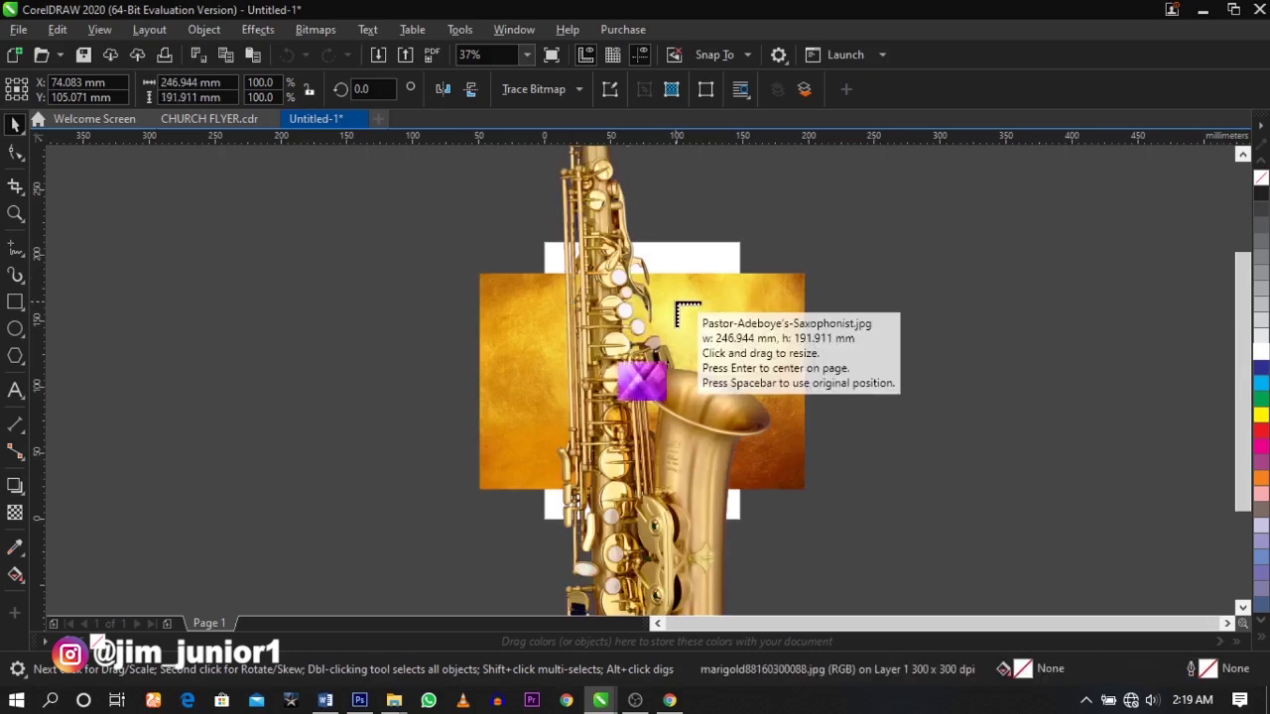
key(Return)
key(Return)
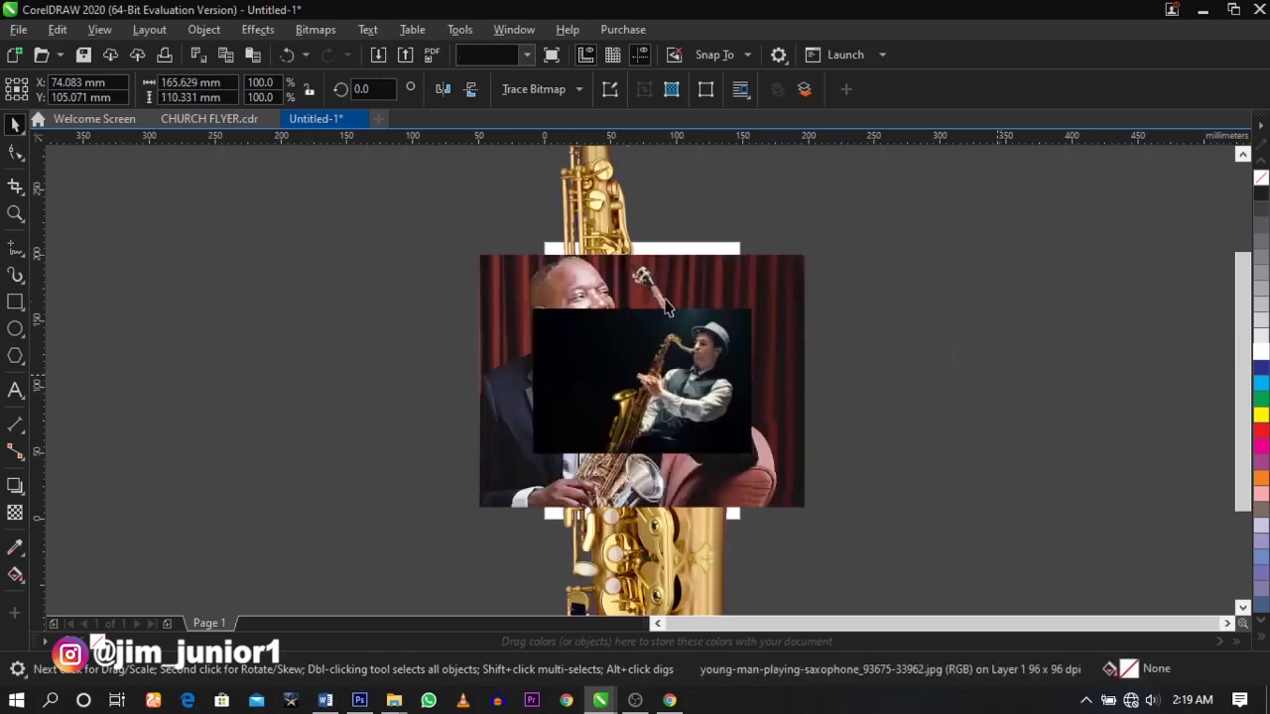
scroll(620, 298, down, 1)
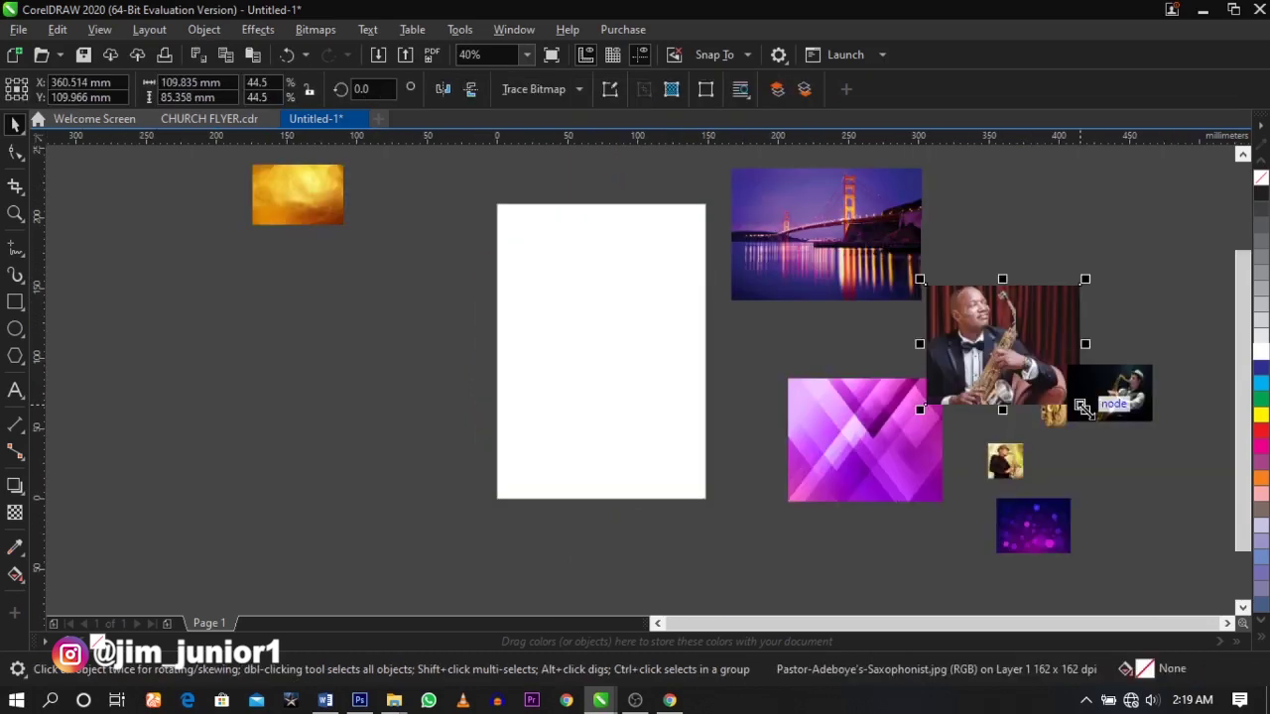
drag(1084, 407, 1015, 355)
drag(972, 318, 994, 386)
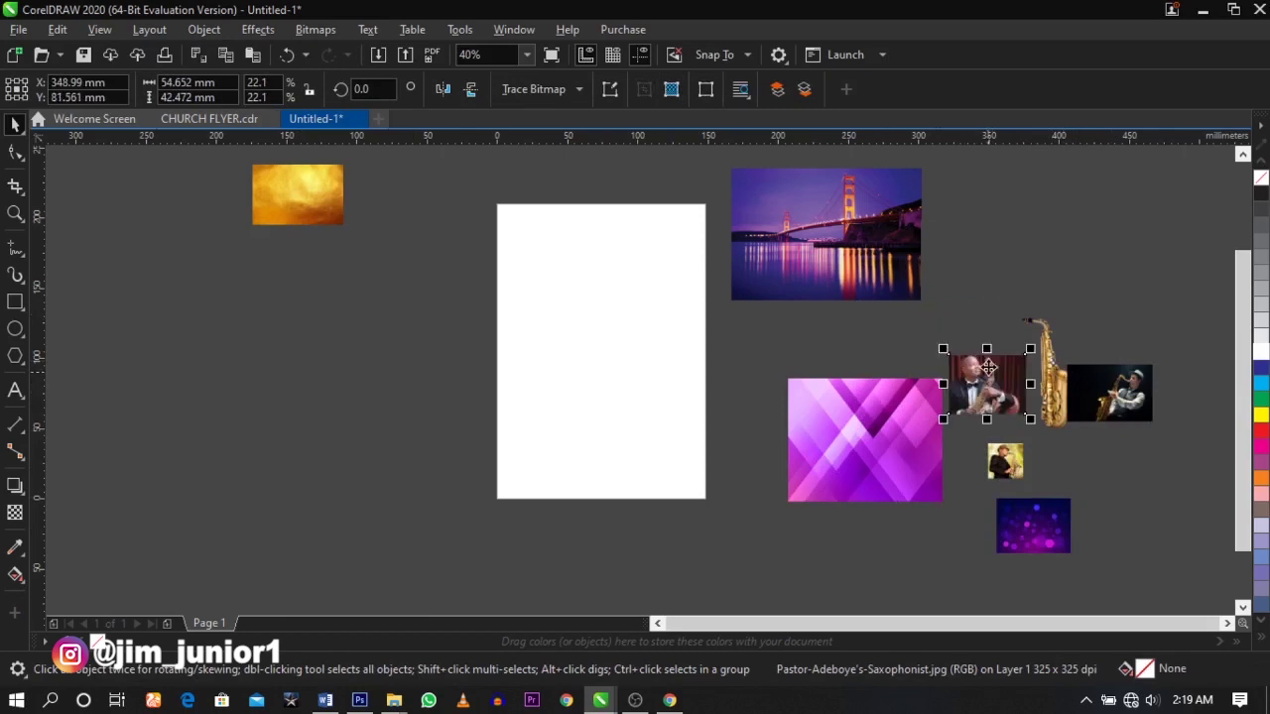
- Create a 148 × 210 mm page-sized rectangle with no outline, zooming in to check its edges
click(873, 303)
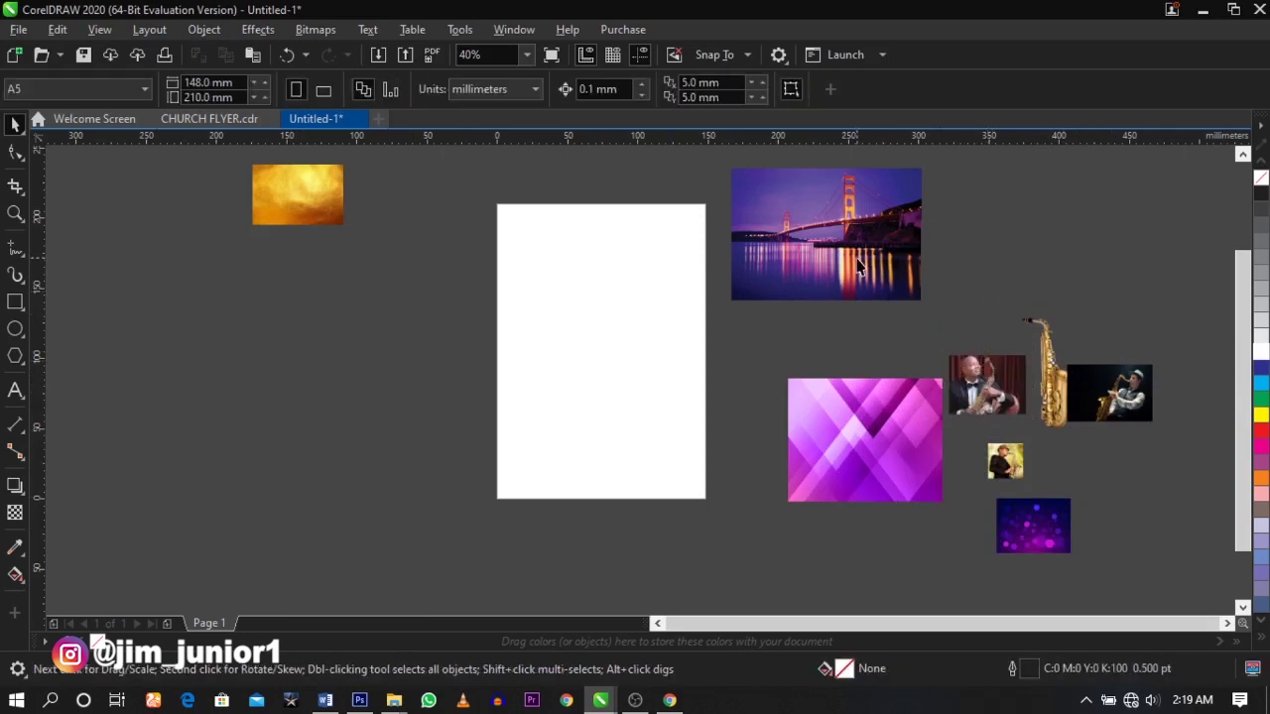
double_click(15, 301)
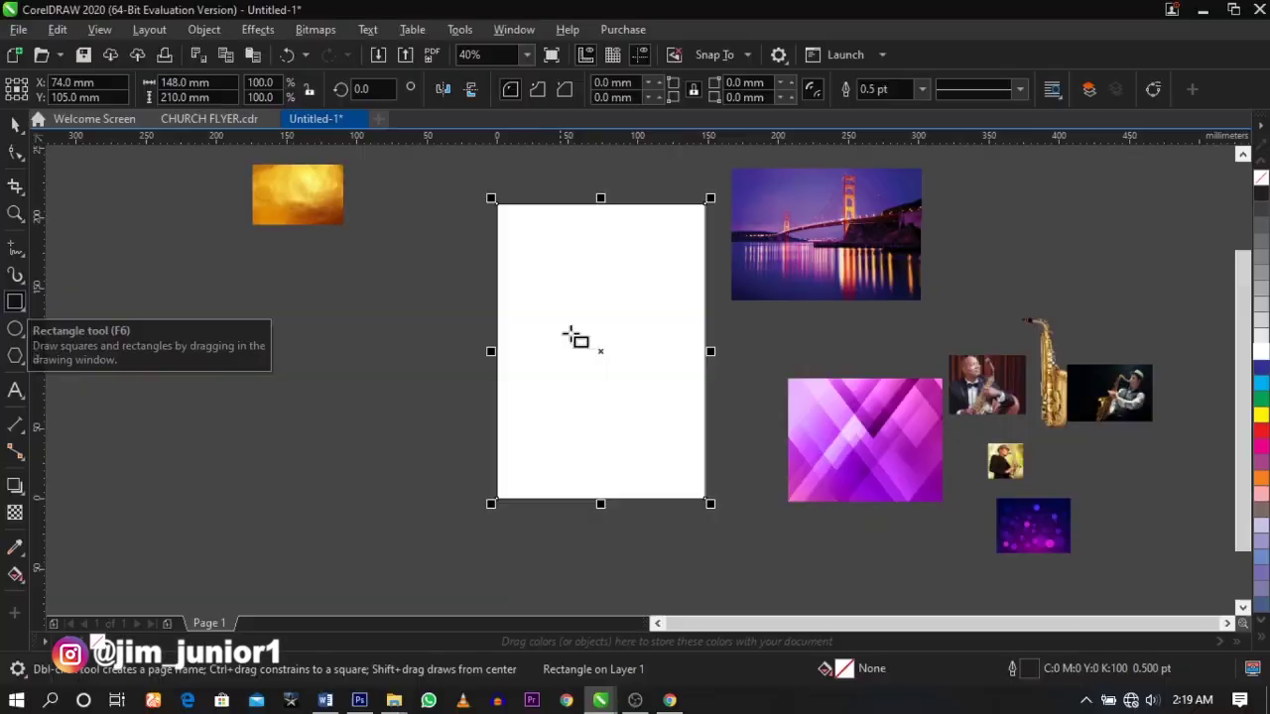
scroll(1007, 89, up, 4)
scroll(573, 206, up, 8)
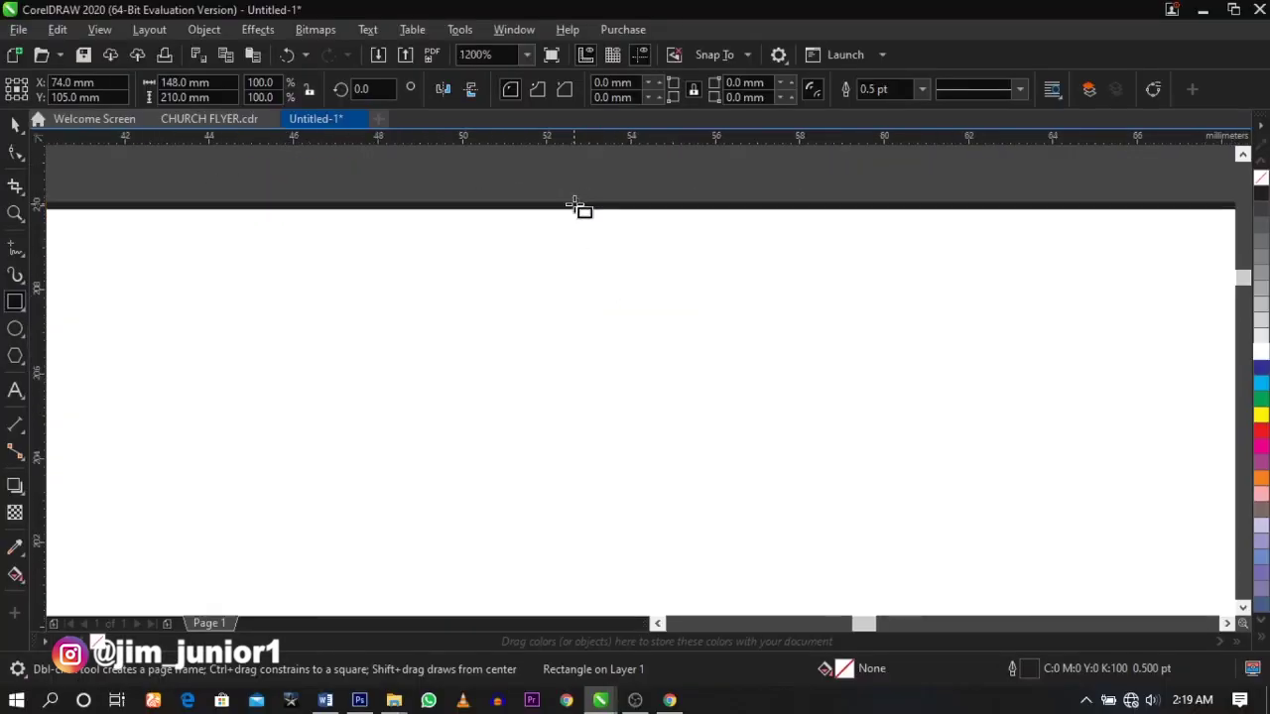
scroll(593, 266, down, 2)
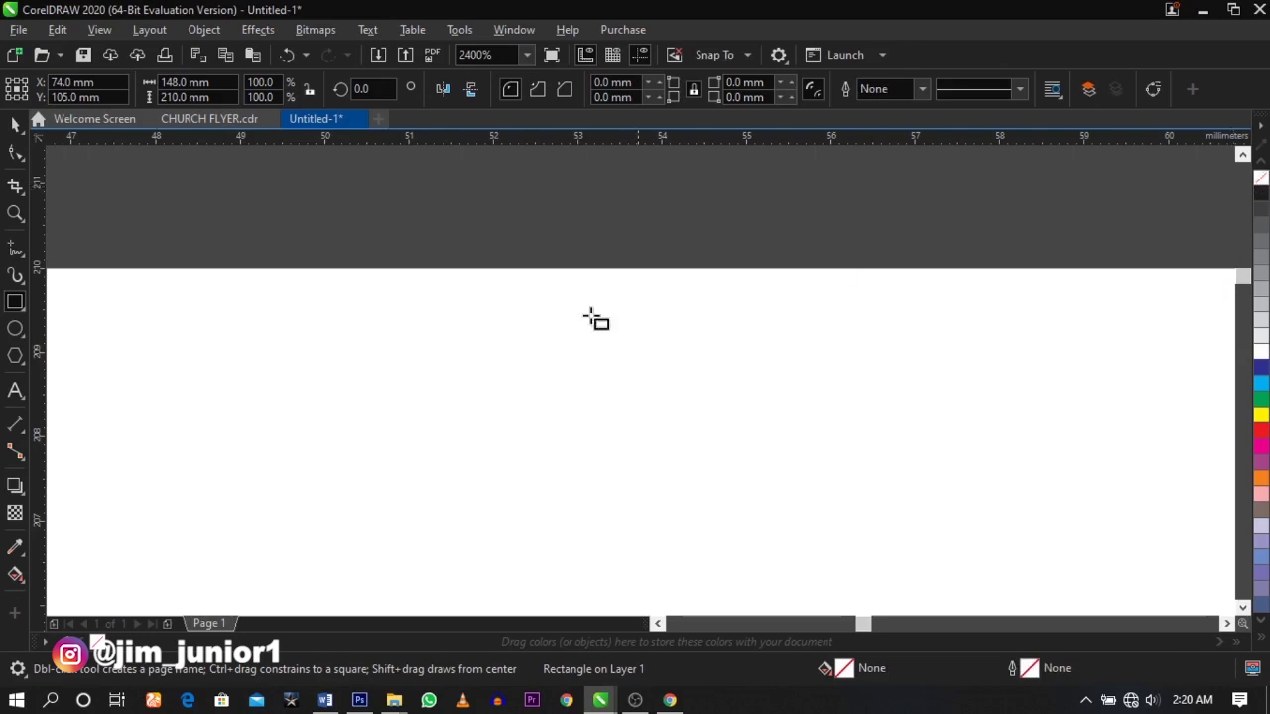
scroll(594, 320, down, 10)
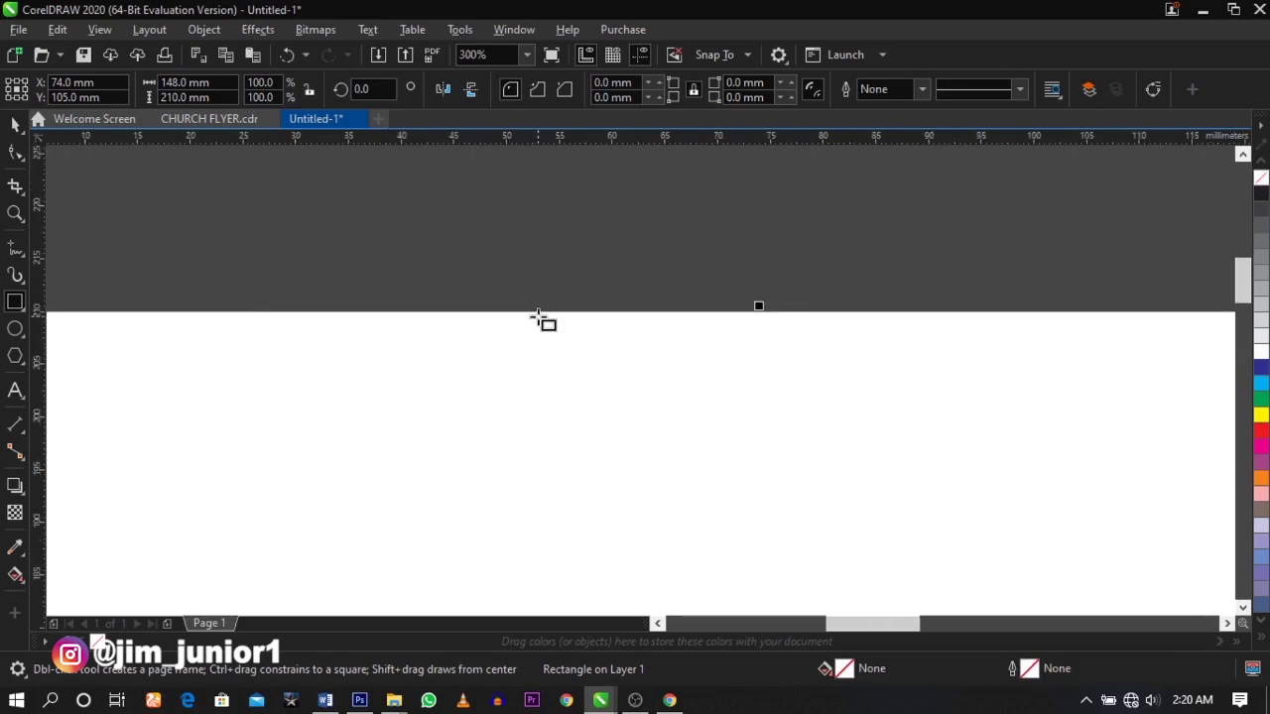
scroll(569, 396, up, 5)
scroll(576, 417, down, 5)
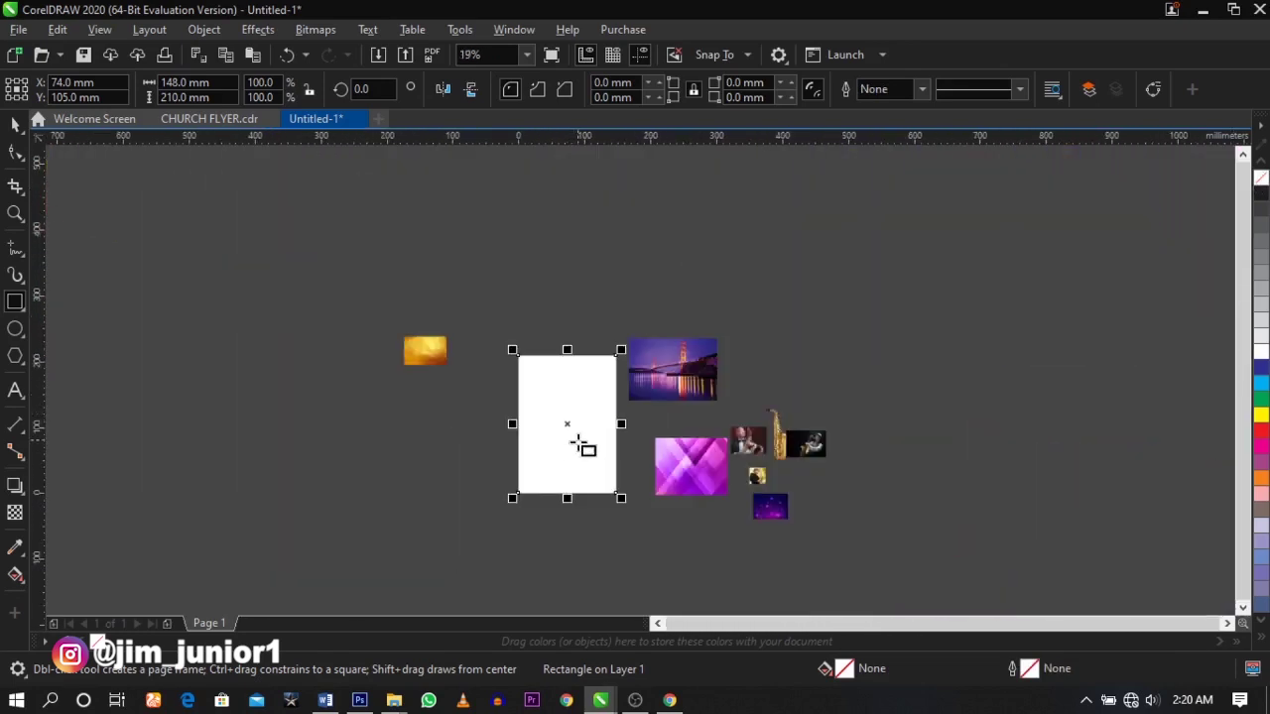
scroll(580, 442, up, 2)
- Move and enlarge the purple bokeh image left of the page, and move the gold saxophone onto the page
click(13, 126)
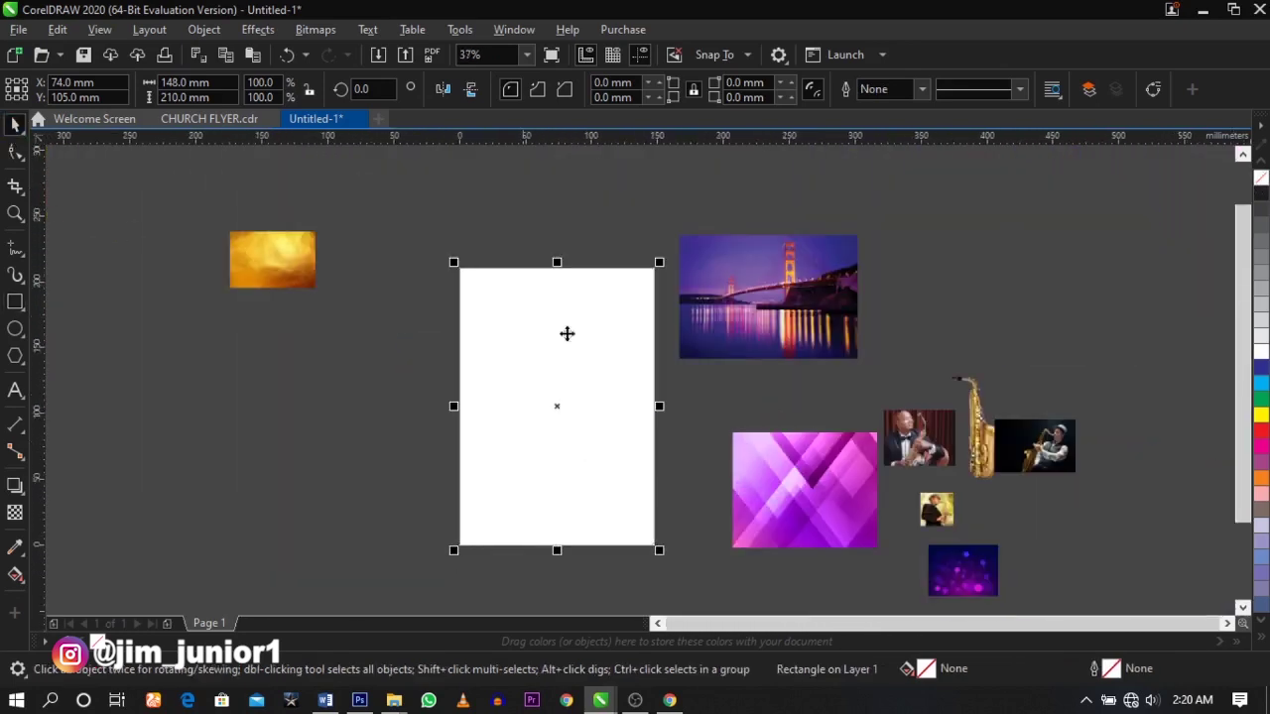
click(782, 446)
click(677, 405)
drag(992, 565, 508, 523)
drag(414, 439, 344, 398)
click(922, 315)
drag(974, 427, 586, 387)
key(Escape)
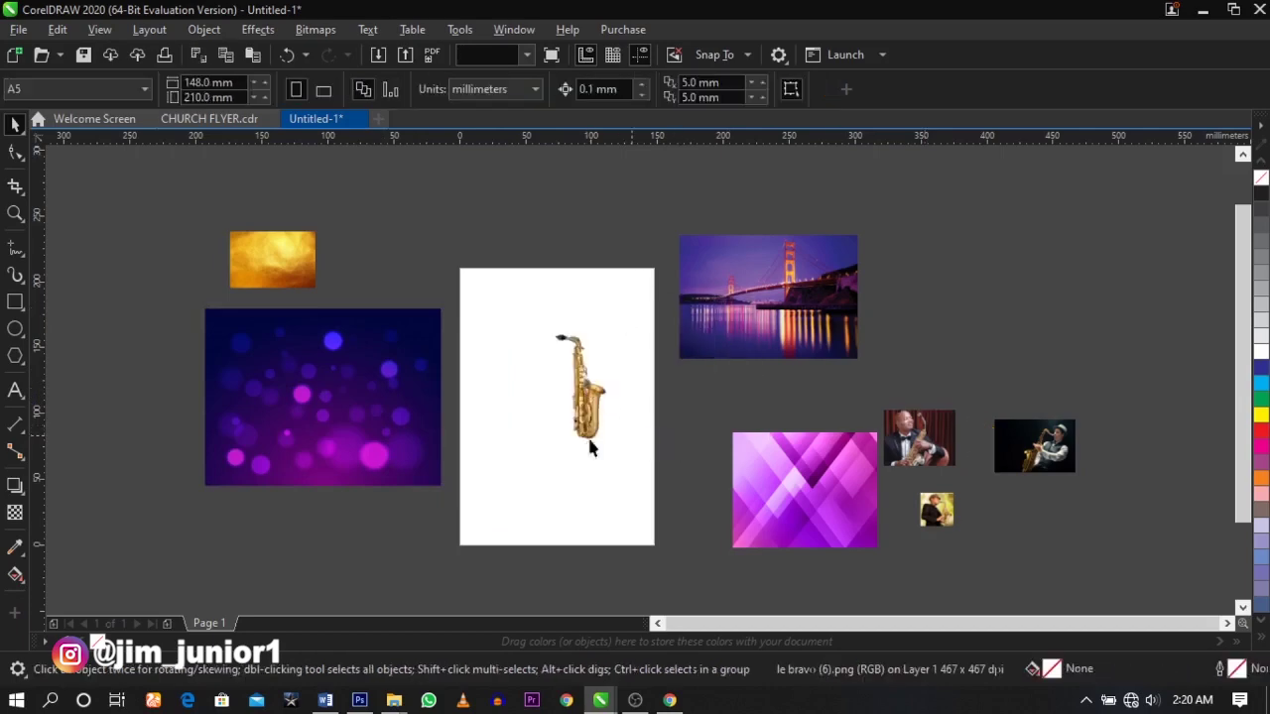
- Review the flyer text in the Word document, then minimize Word
click(324, 701)
scroll(258, 331, up, 3)
scroll(258, 331, down, 1)
click(252, 309)
scroll(258, 363, down, 3)
scroll(255, 217, up, 3)
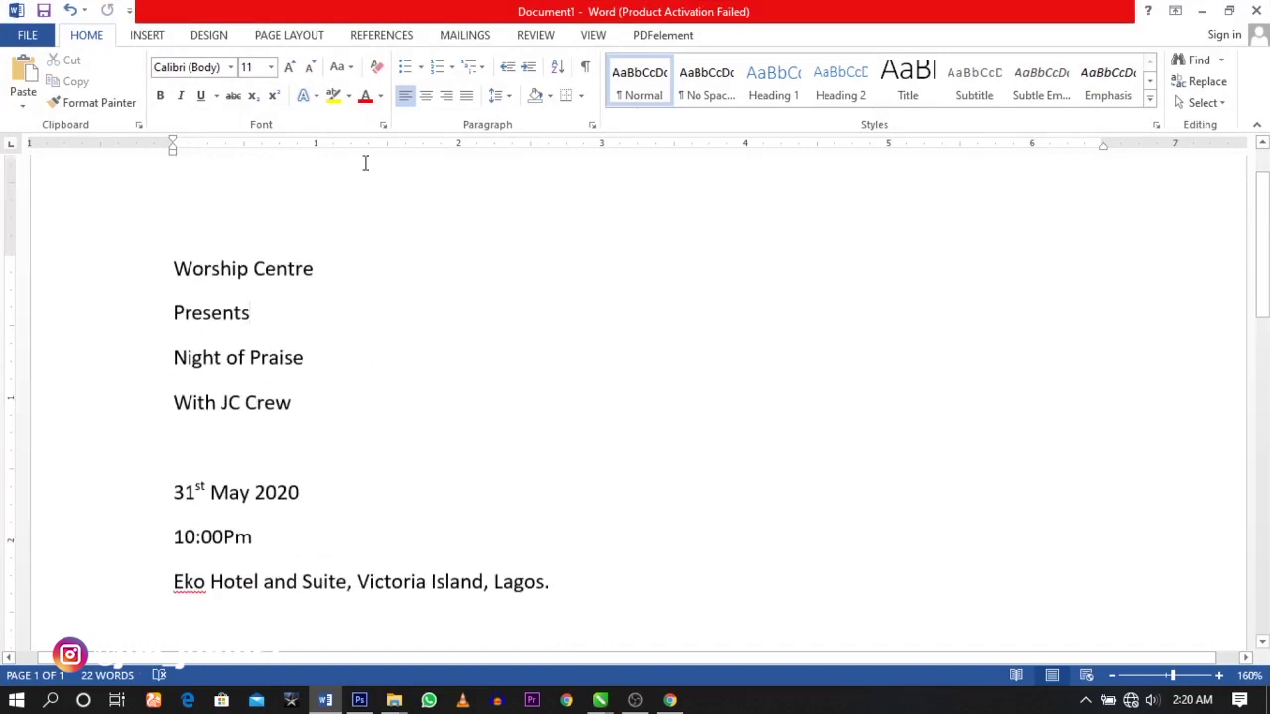
click(1202, 12)
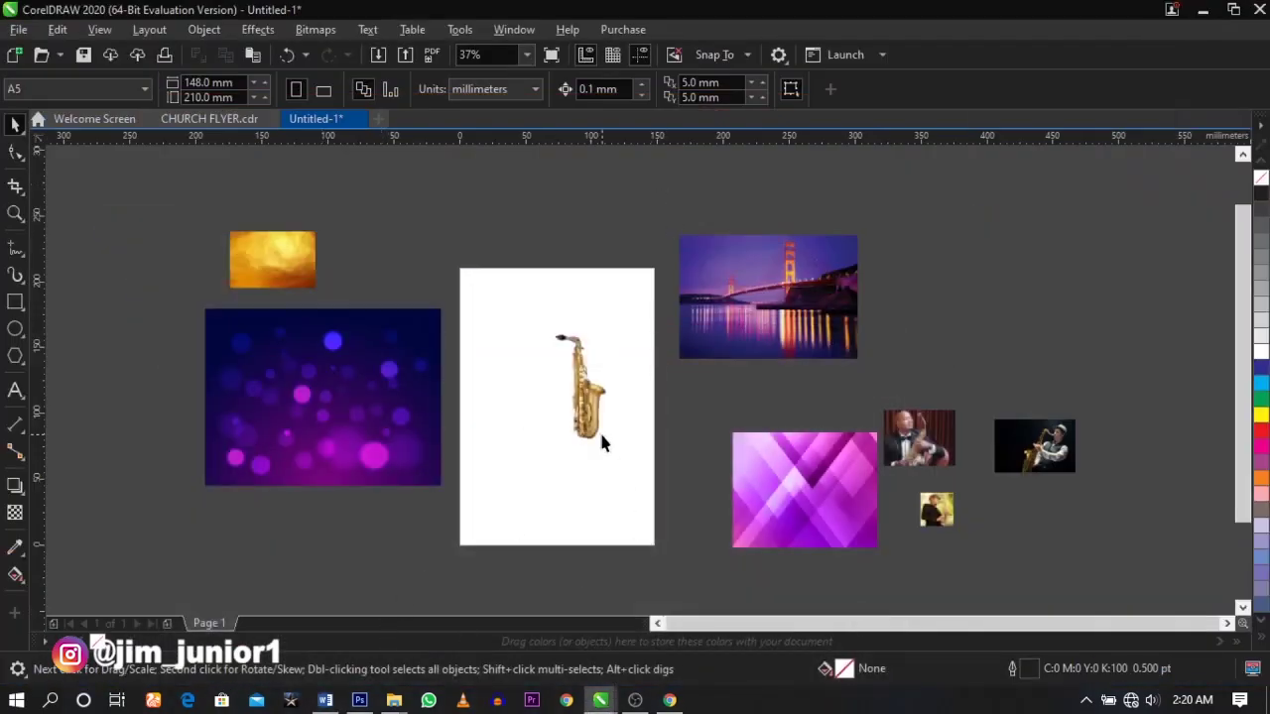
- Zoom in on the page, enlarge the saxophone, and move it to the page's left side
click(600, 434)
key(z)
drag(447, 255, 671, 562)
key(space)
click(807, 440)
click(710, 393)
drag(742, 433, 829, 556)
drag(685, 417, 620, 429)
- PowerClip the saxophone inside the white page-sized rectangle
right_click(620, 429)
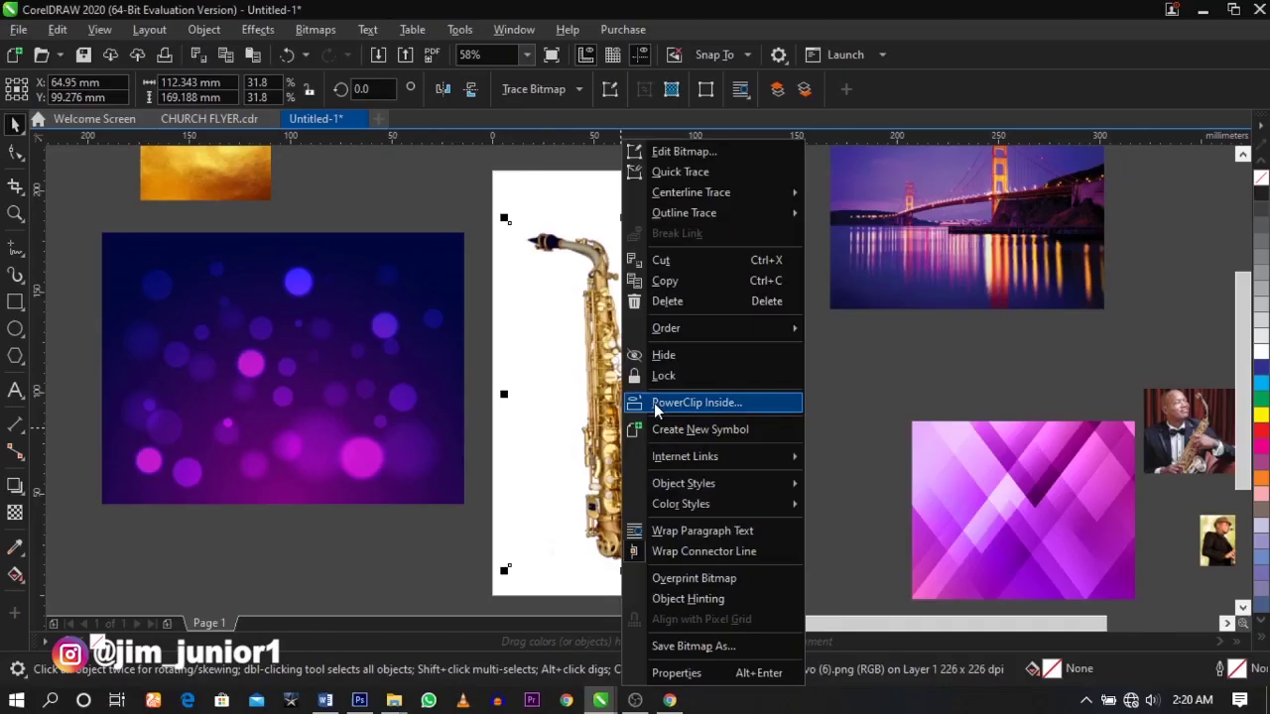
click(695, 482)
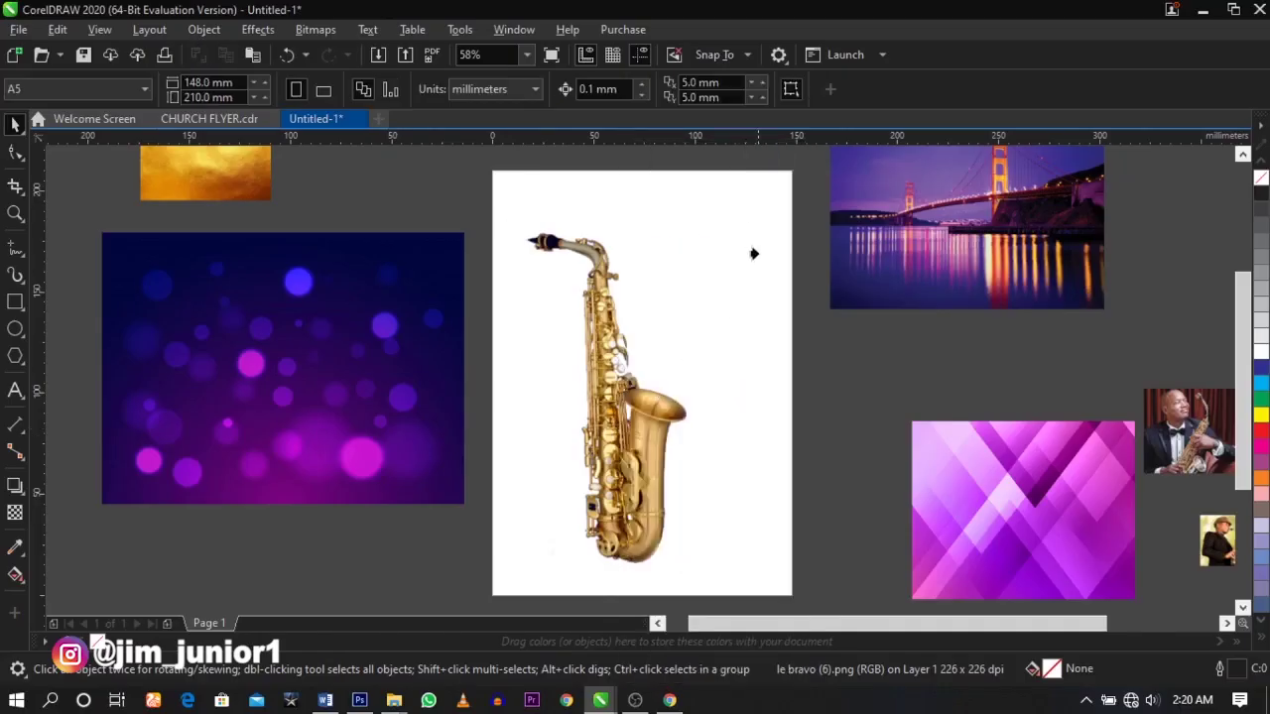
click(746, 203)
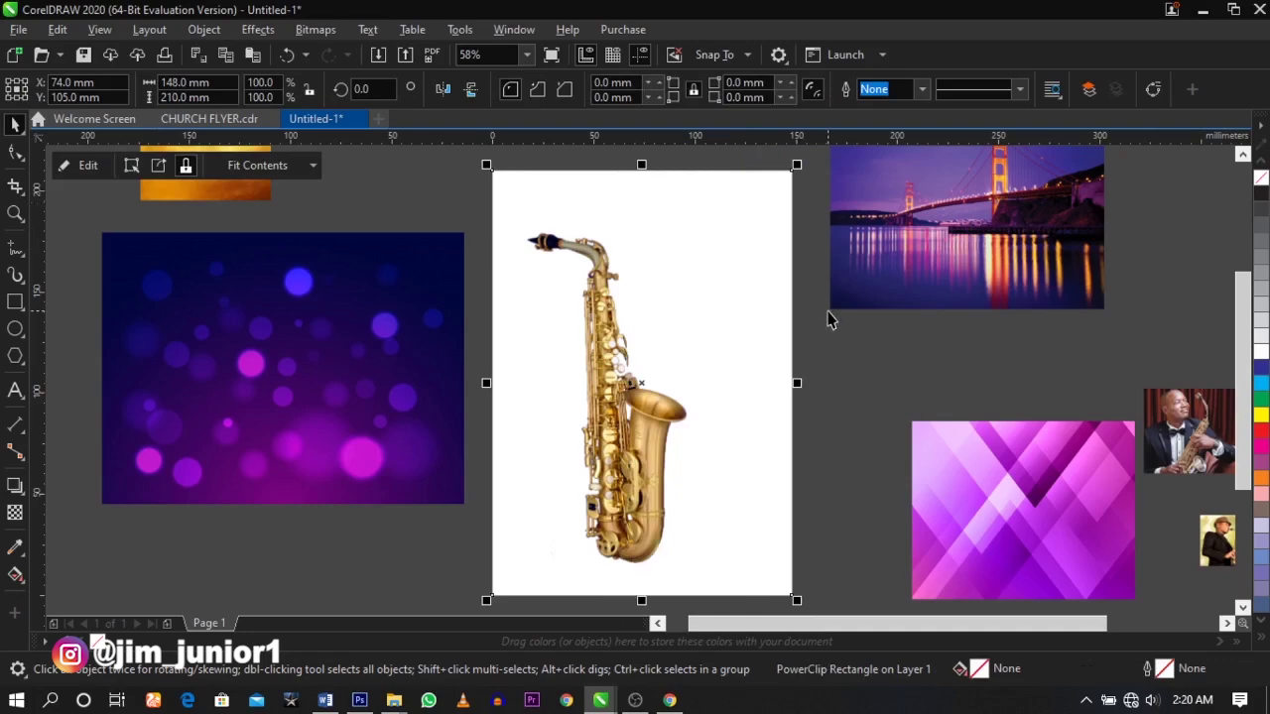
- Enter Edit PowerClip mode on the saxophone frame and select the saxophone inside it
click(832, 319)
click(694, 368)
right_click(695, 368)
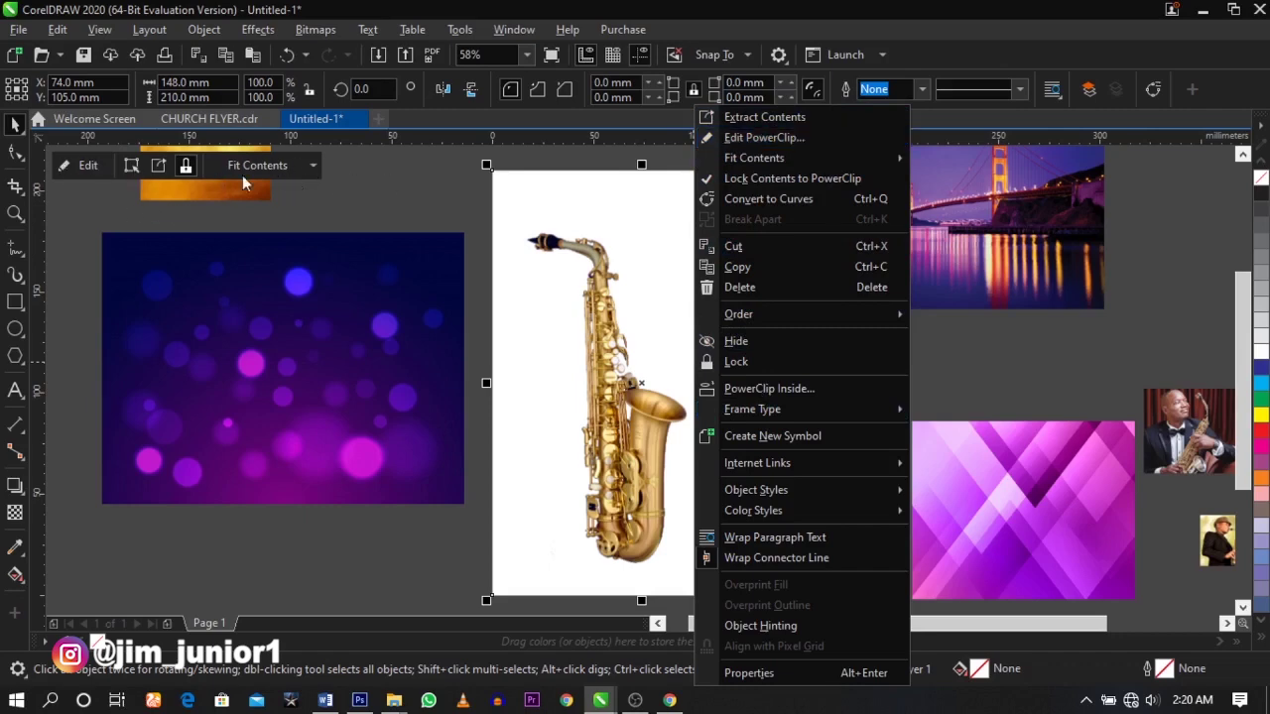
click(155, 207)
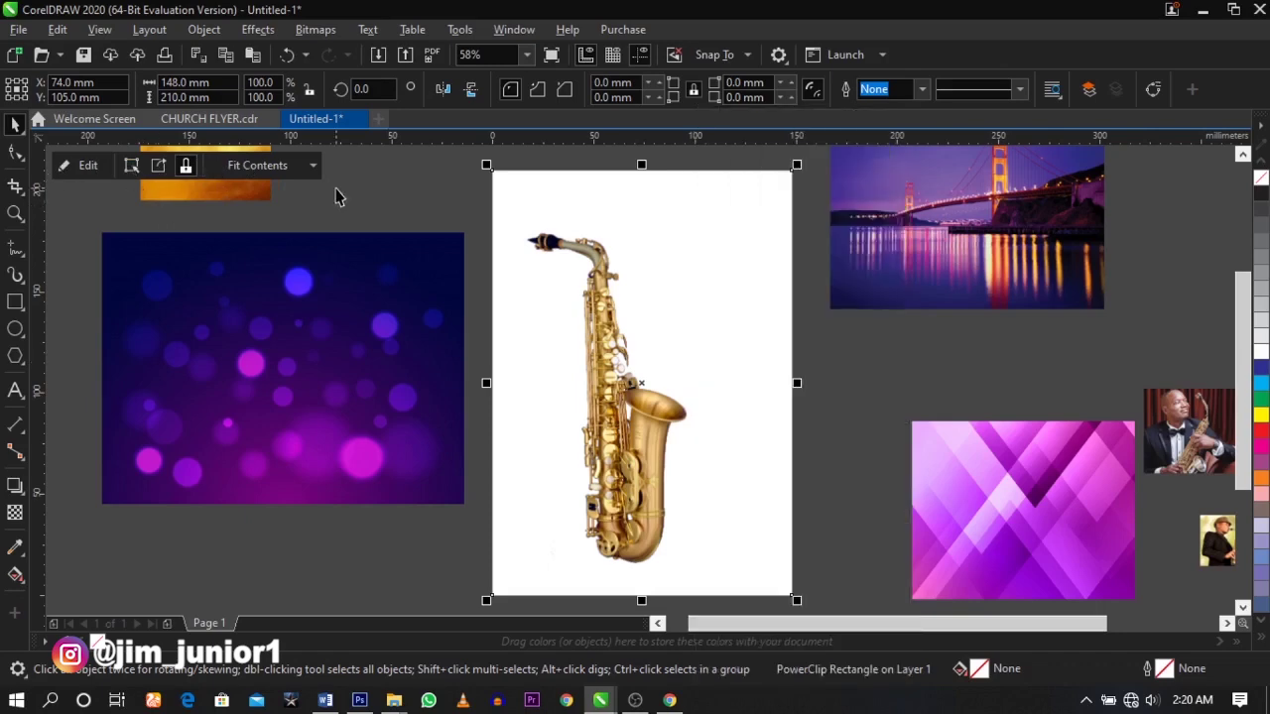
click(85, 165)
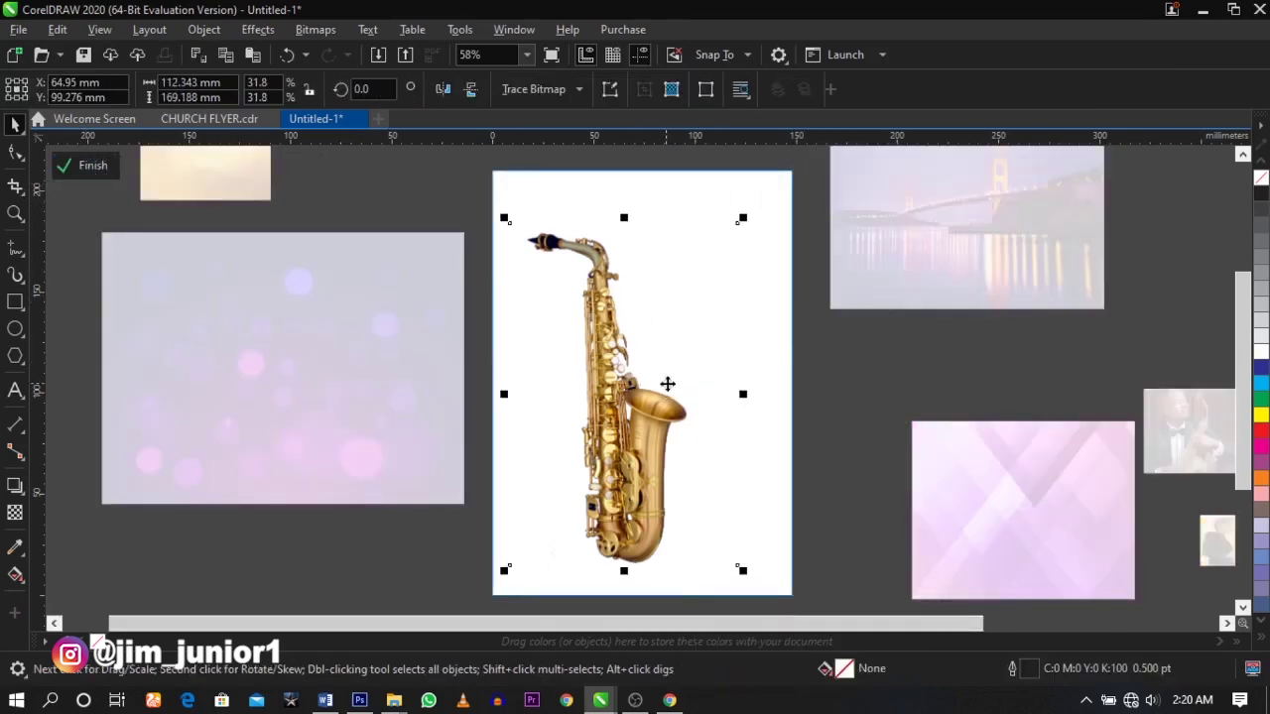
click(835, 358)
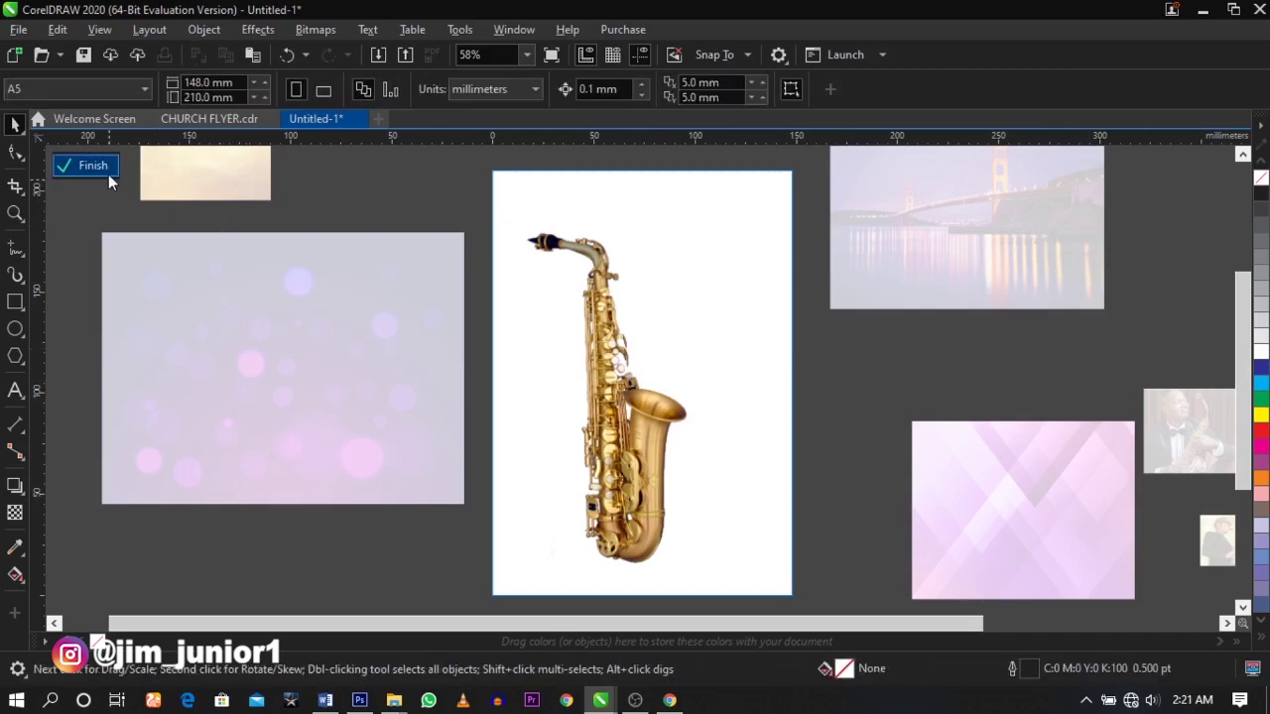
click(108, 172)
right_click(697, 294)
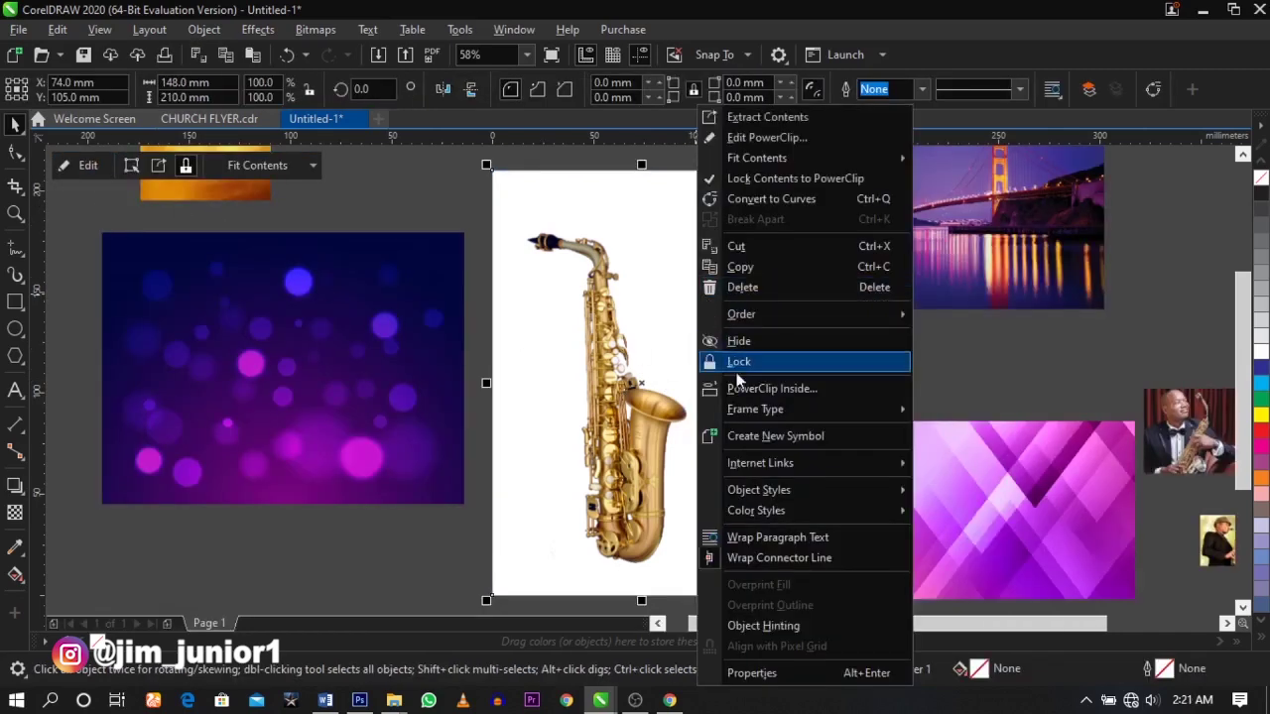
click(770, 138)
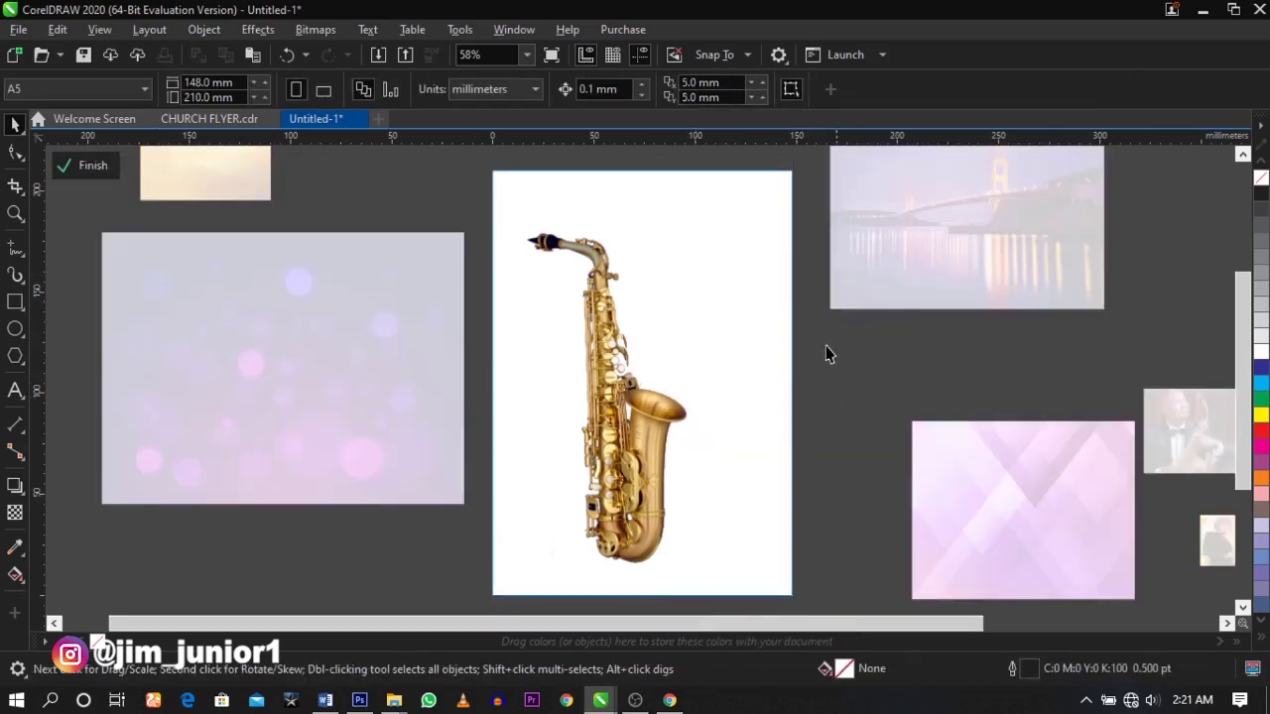
click(643, 350)
- Shift the saxophone right within the frame and tilt it to about 14°
drag(581, 299, 631, 293)
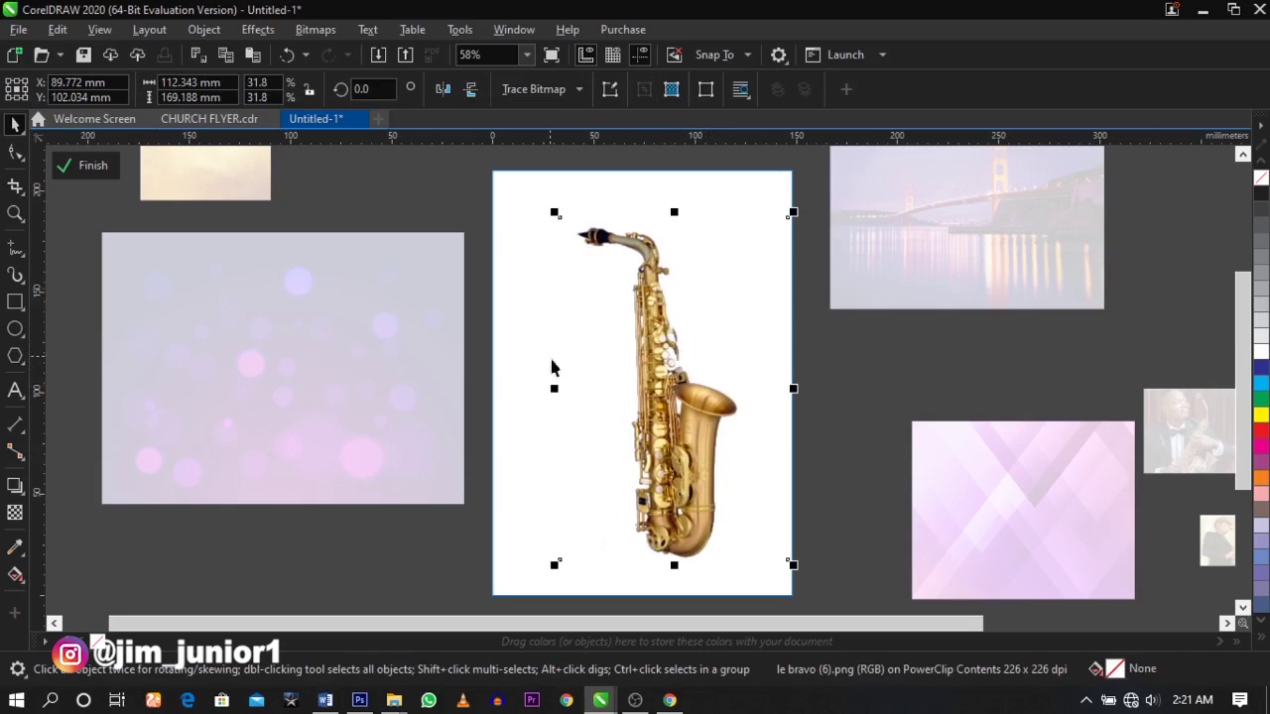
click(658, 311)
drag(552, 211, 555, 301)
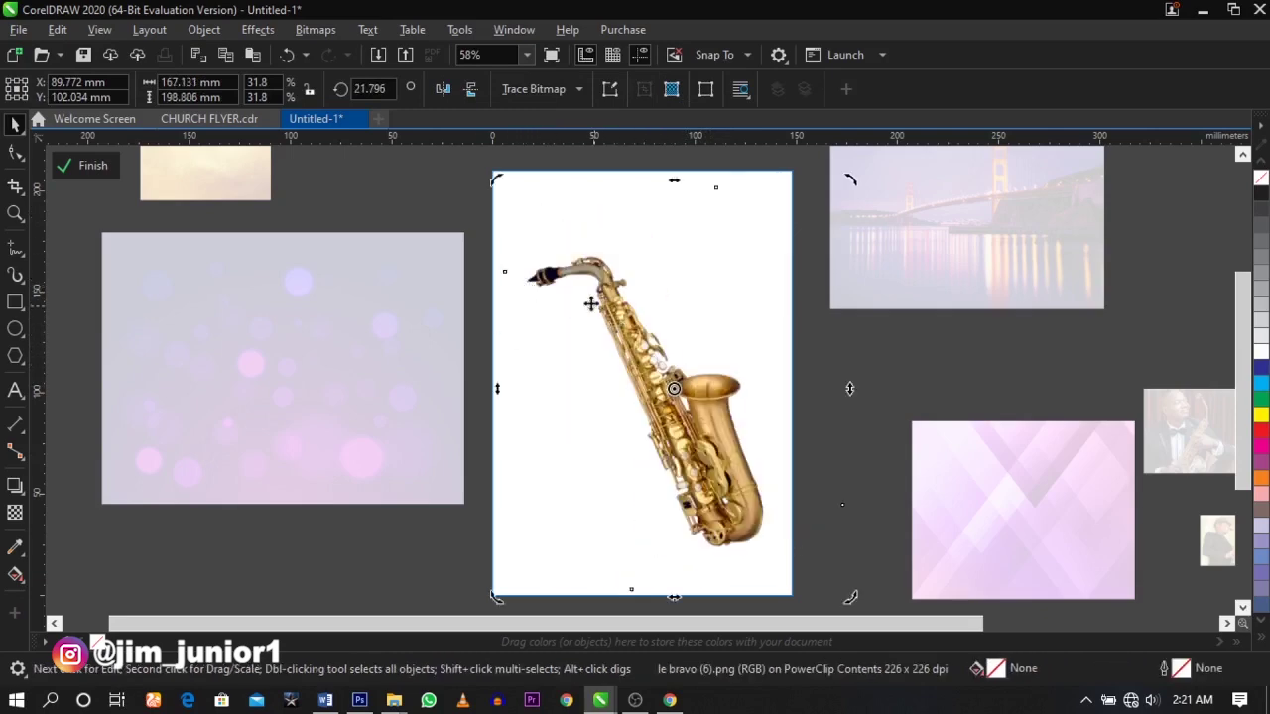
drag(498, 179, 528, 157)
click(591, 232)
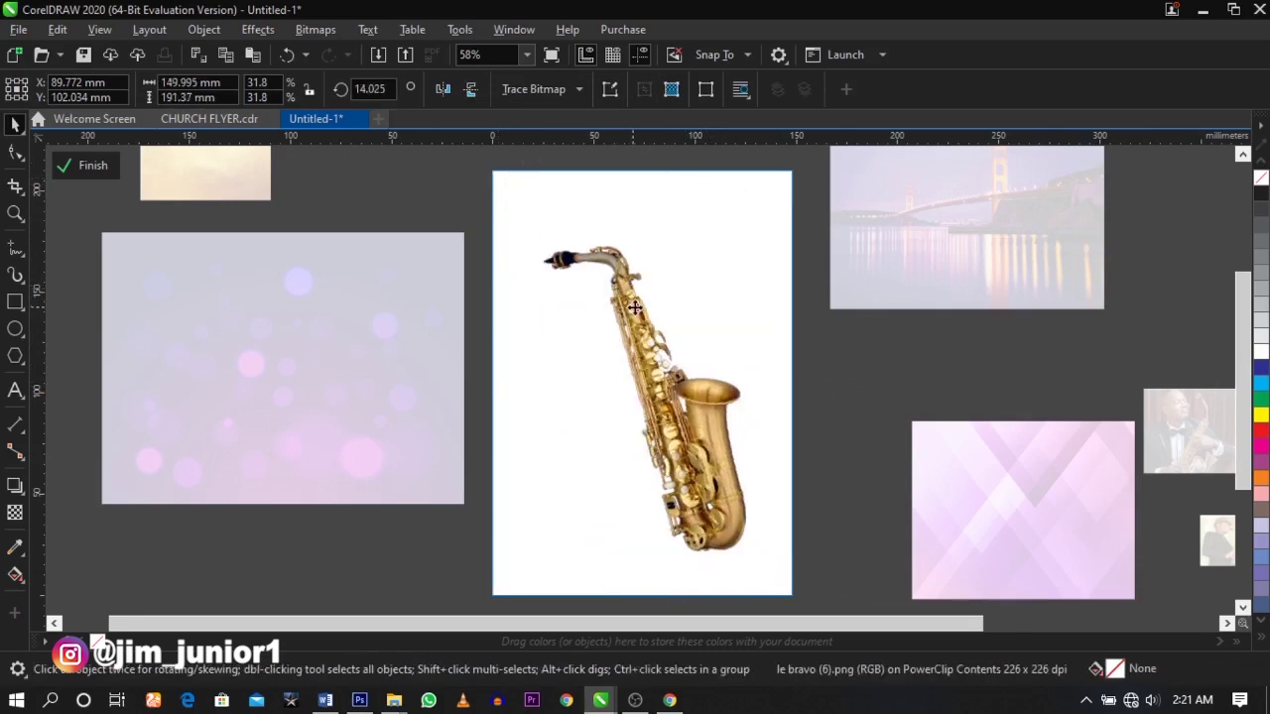
click(523, 194)
- Fine-tune the saxophone's tilt to about 18.6° and enlarge it slightly from its corner
click(569, 244)
click(601, 256)
drag(527, 189, 523, 216)
click(623, 281)
drag(852, 592, 747, 492)
click(953, 390)
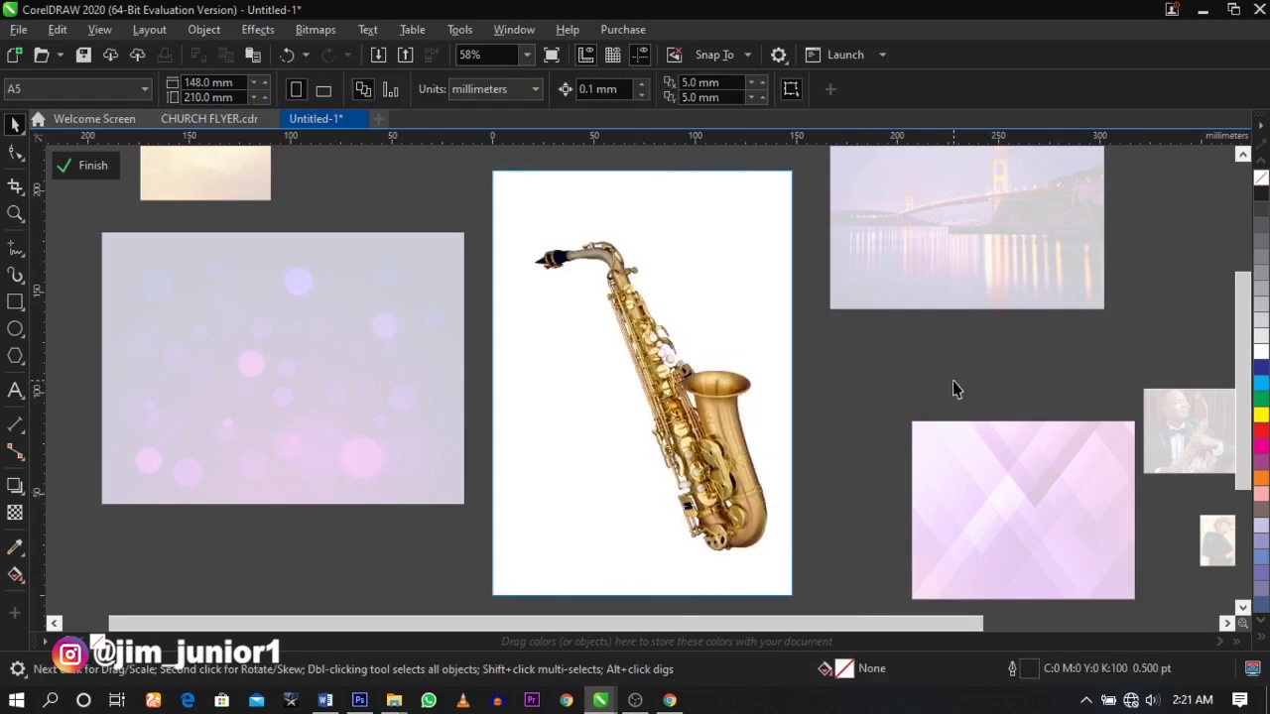
click(15, 302)
- Draw a rectangle over the saxophone and convert it to an editable curve
drag(471, 254, 745, 607)
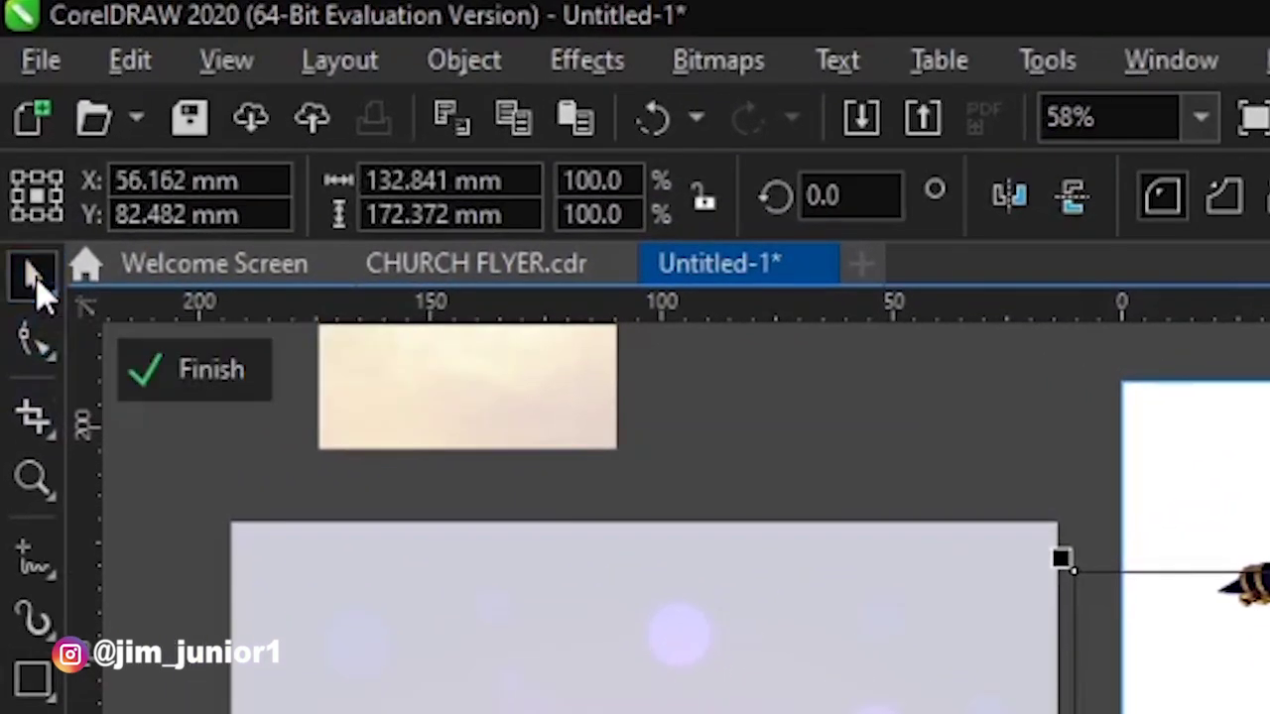
click(42, 350)
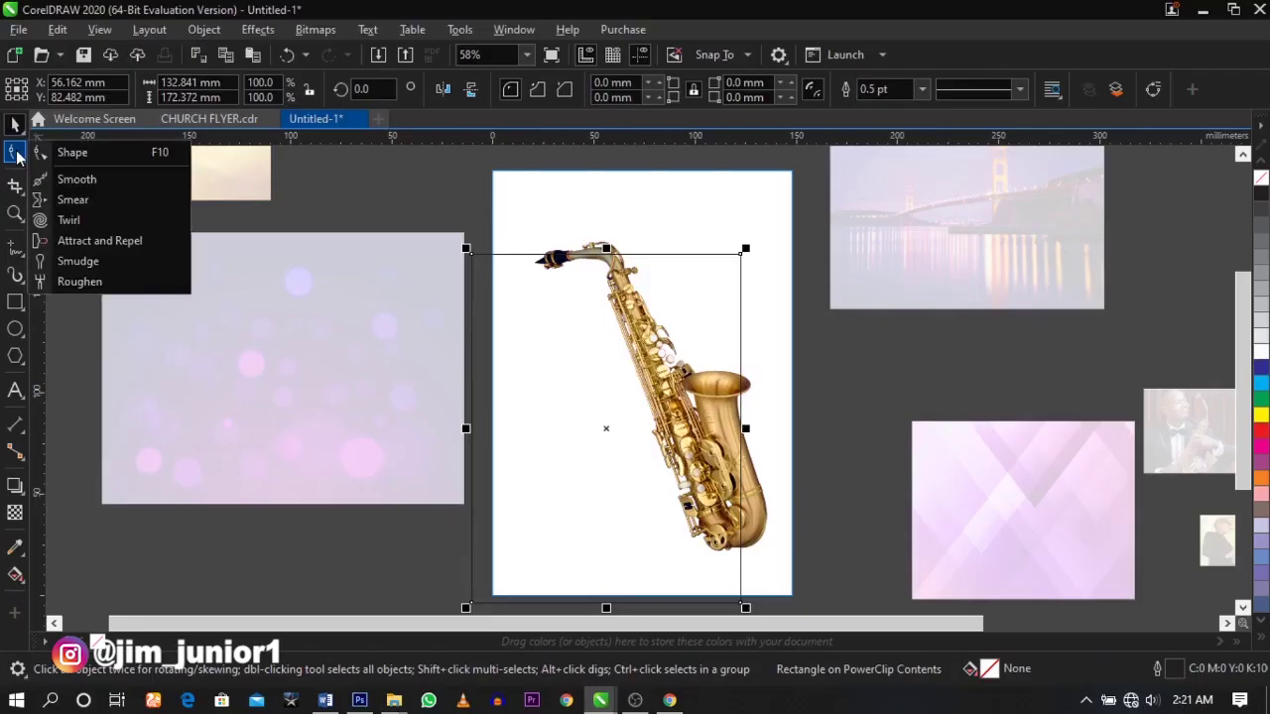
click(16, 153)
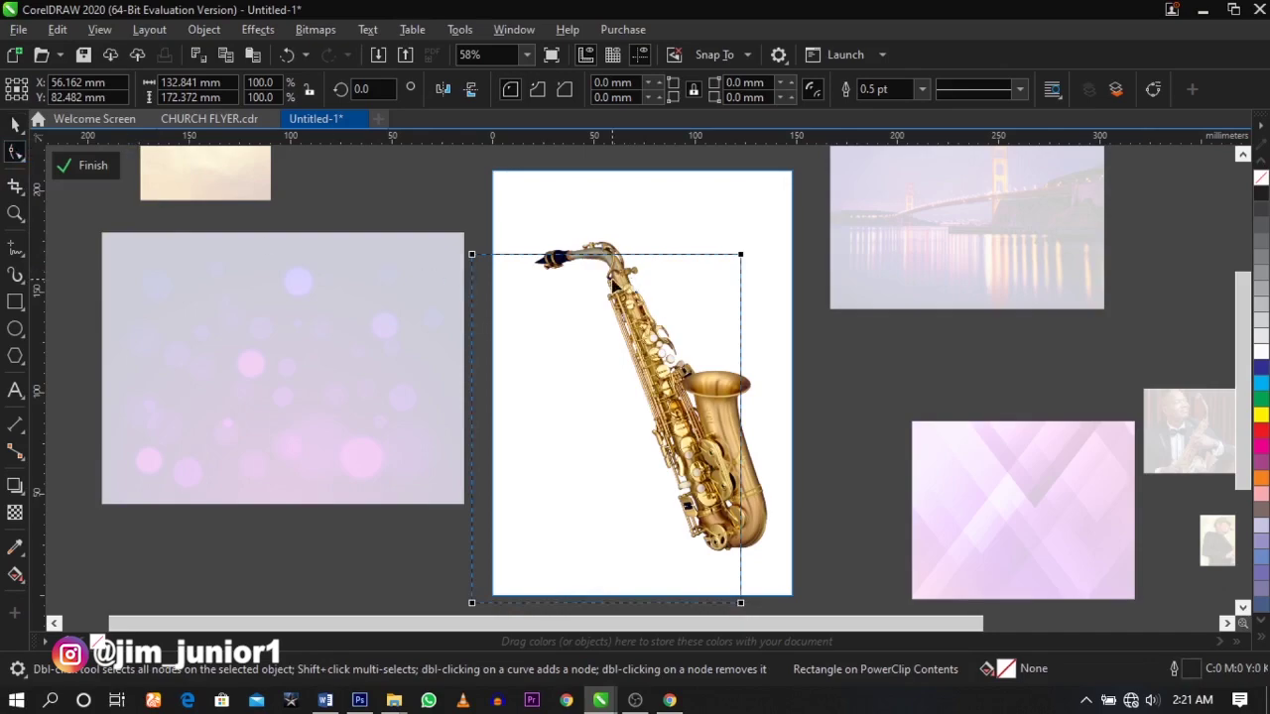
right_click(614, 285)
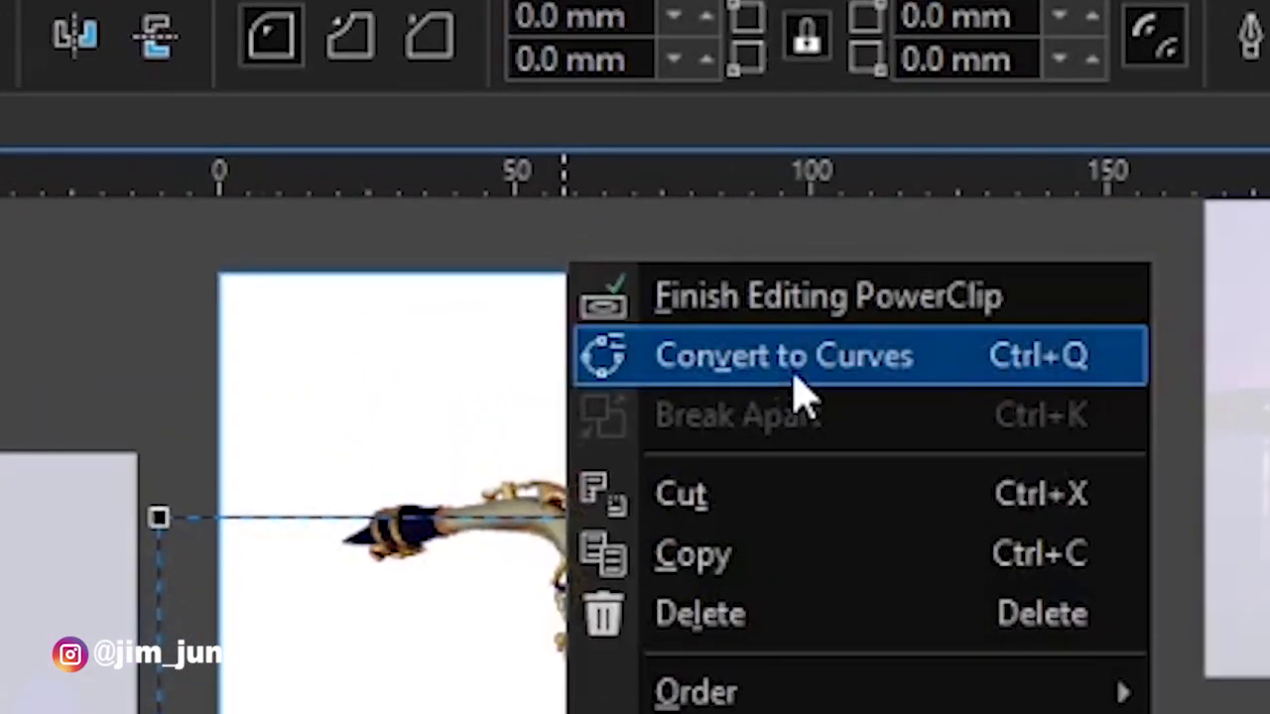
click(794, 377)
- Pull the shape's top-right corner and a new right-edge node onto the saxophone neck
scroll(586, 283, up, 2)
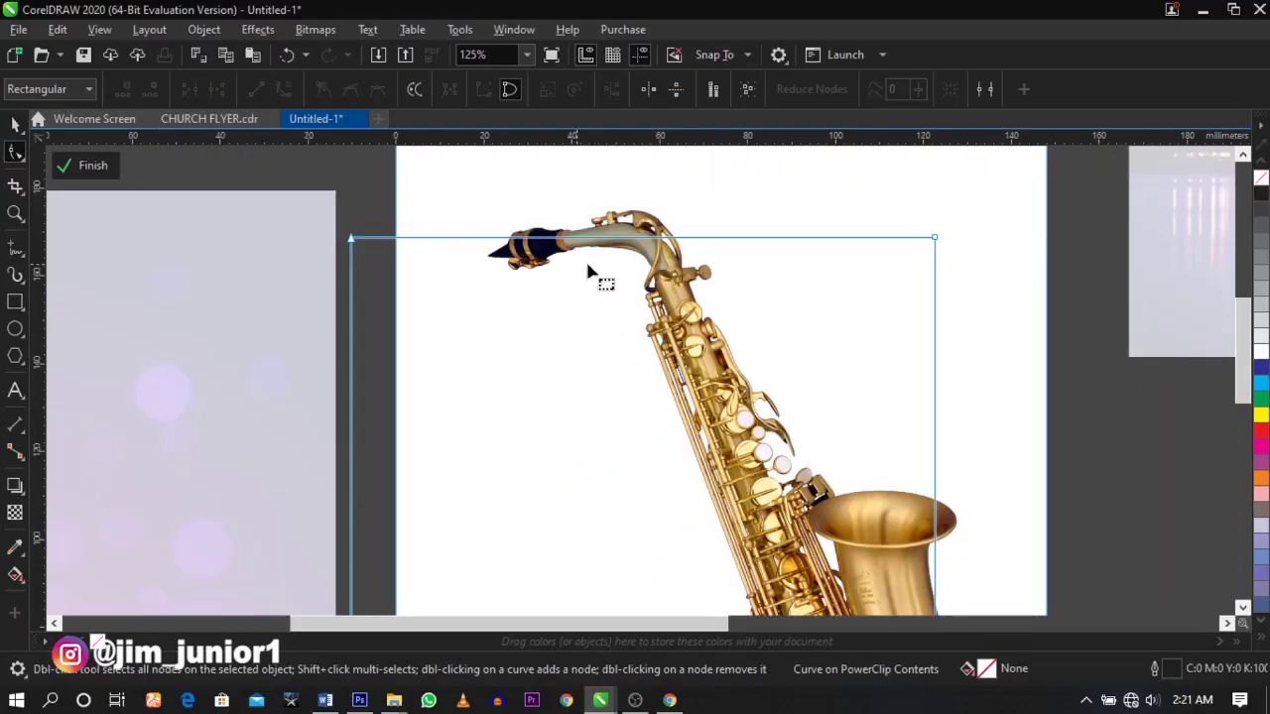
scroll(819, 240, down, 1)
scroll(842, 244, up, 2)
drag(995, 250, 388, 244)
scroll(492, 226, down, 1)
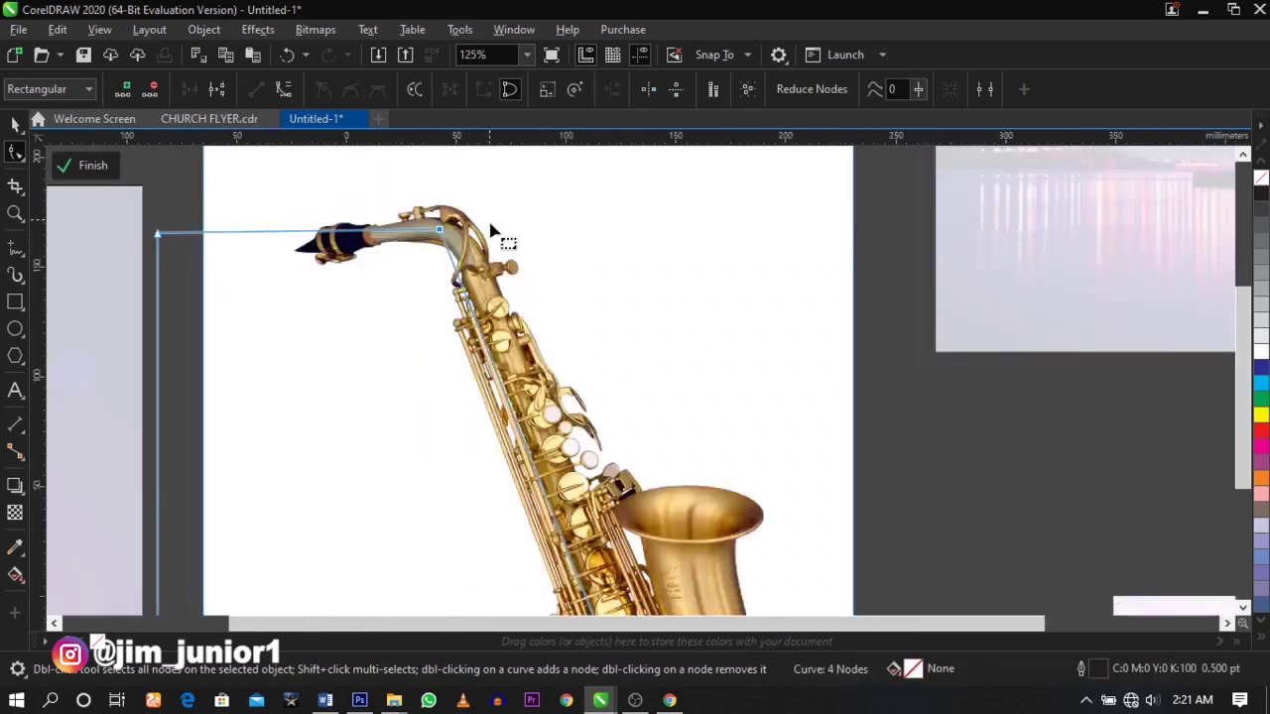
double_click(510, 253)
drag(510, 253, 517, 218)
scroll(534, 257, down, 1)
scroll(556, 319, up, 1)
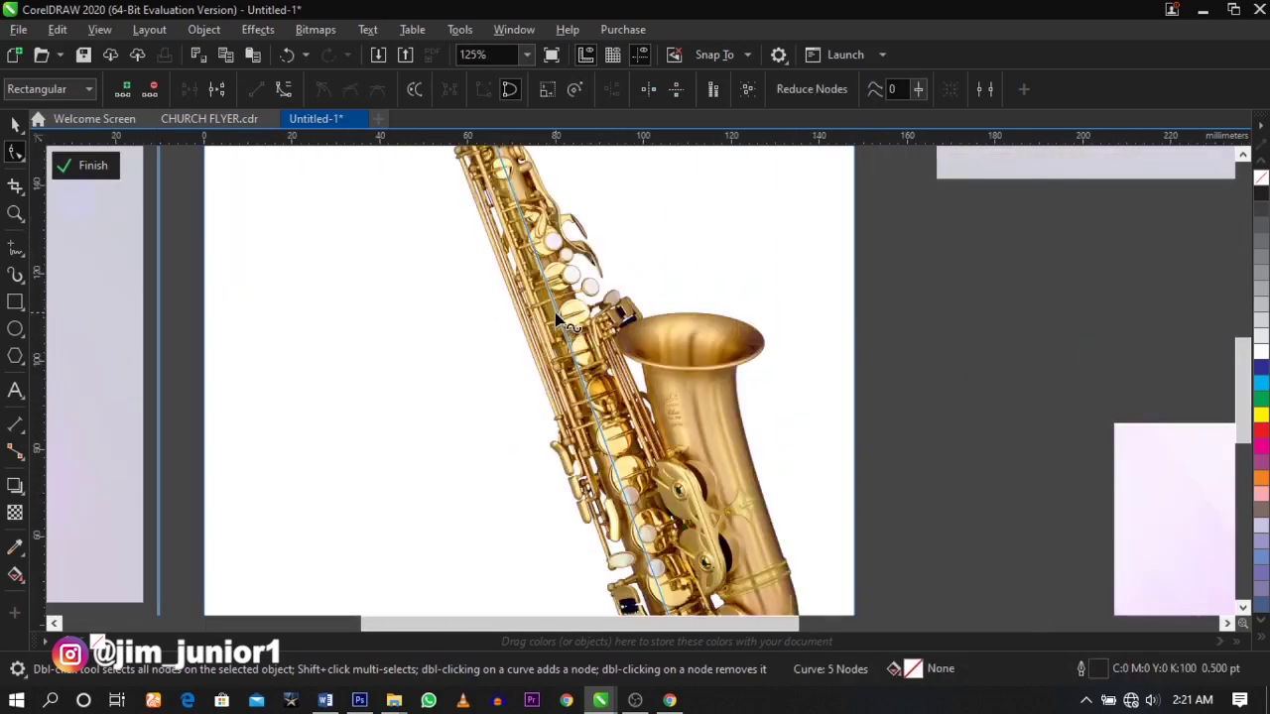
scroll(560, 322, down, 1)
scroll(633, 468, up, 1)
scroll(631, 504, down, 1)
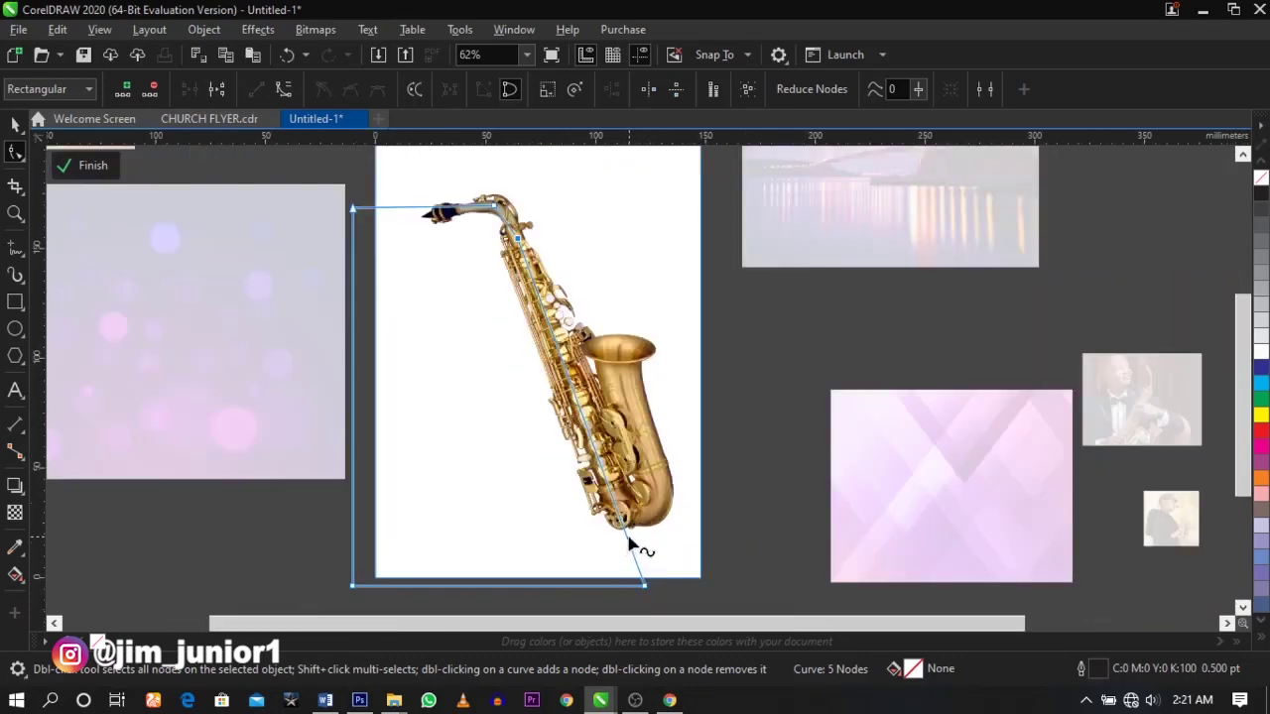
scroll(625, 538, up, 1)
- Add a node below the saxophone bell and bend that segment into an outward curve
double_click(619, 520)
scroll(629, 536, down, 2)
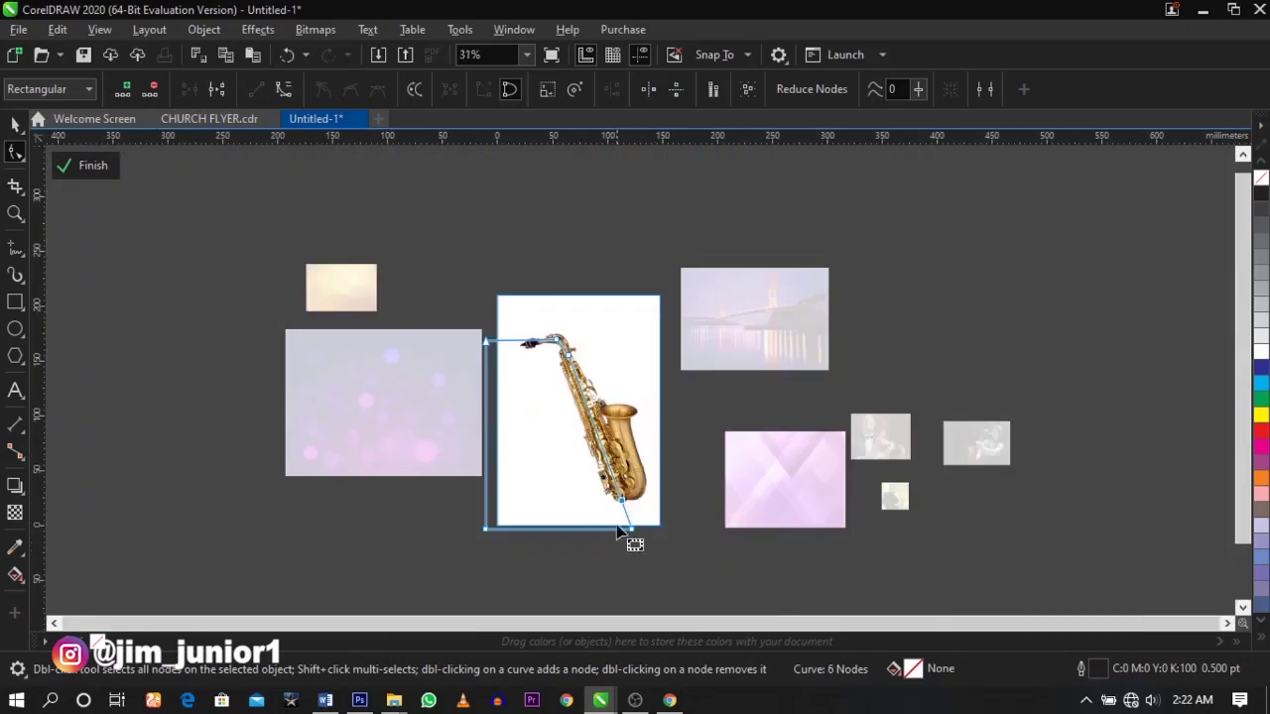
scroll(624, 533, up, 4)
scroll(655, 511, down, 1)
scroll(667, 462, down, 1)
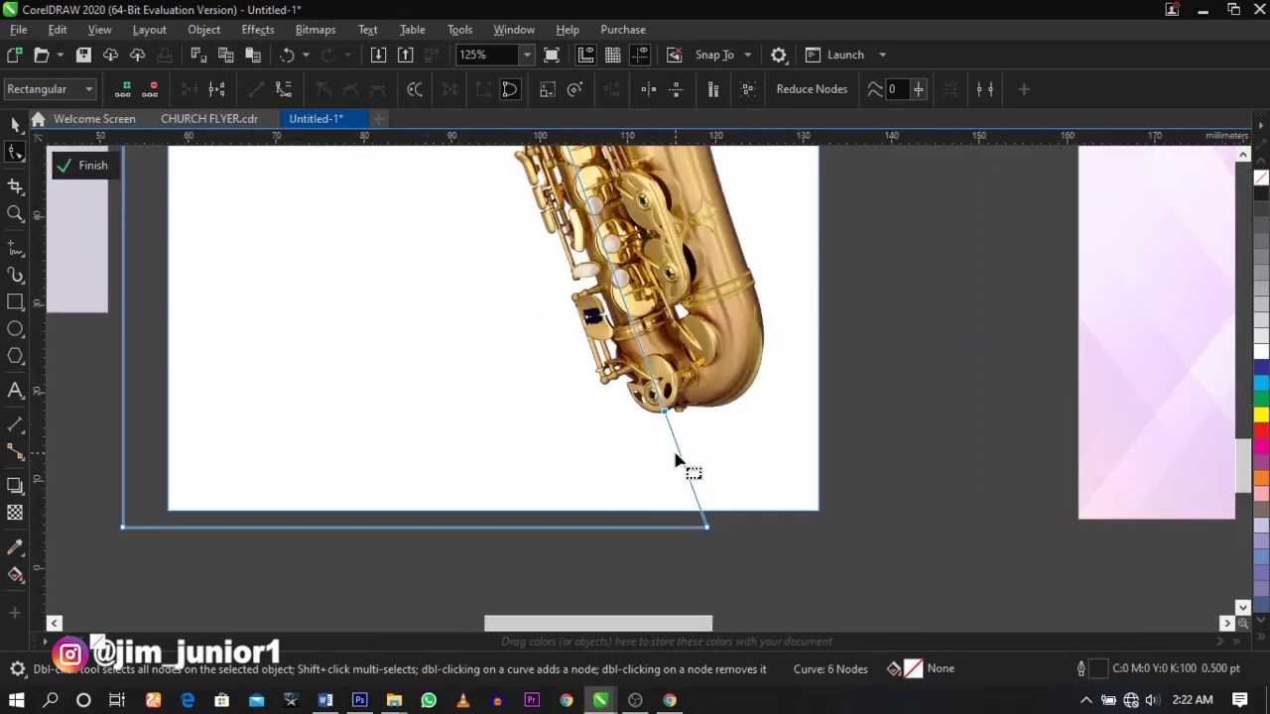
scroll(681, 453, up, 1)
right_click(682, 453)
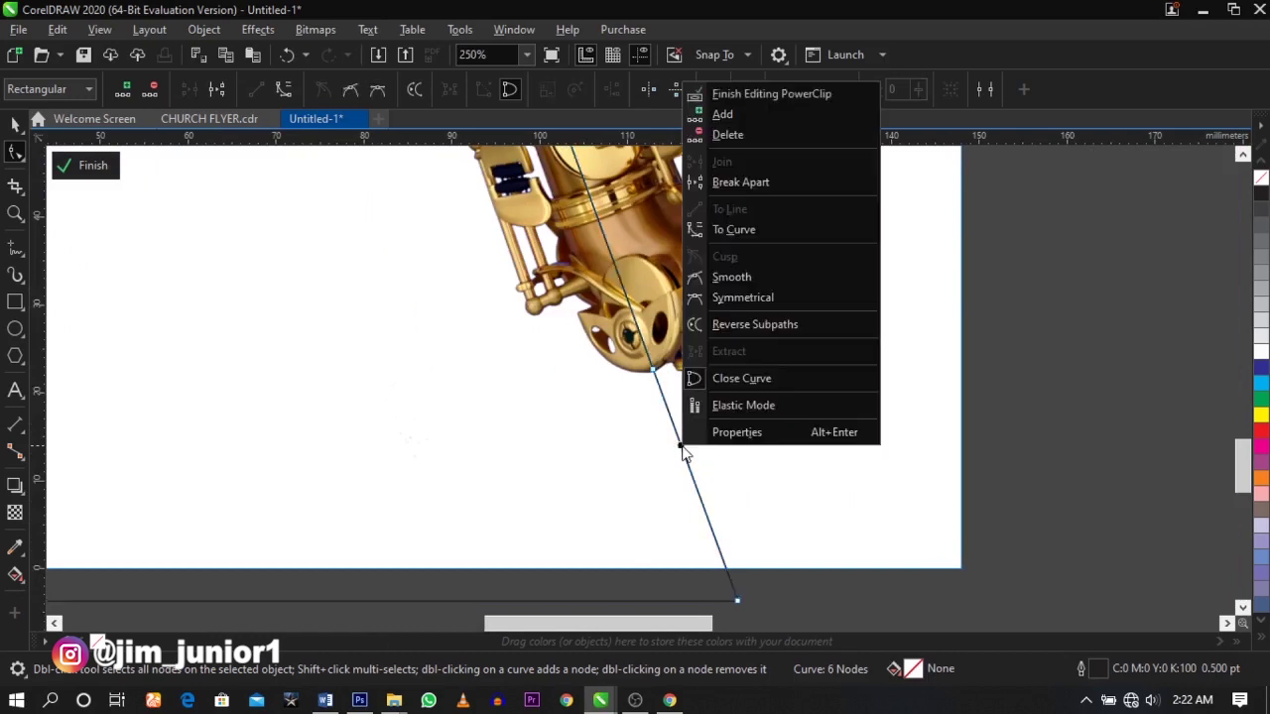
click(744, 233)
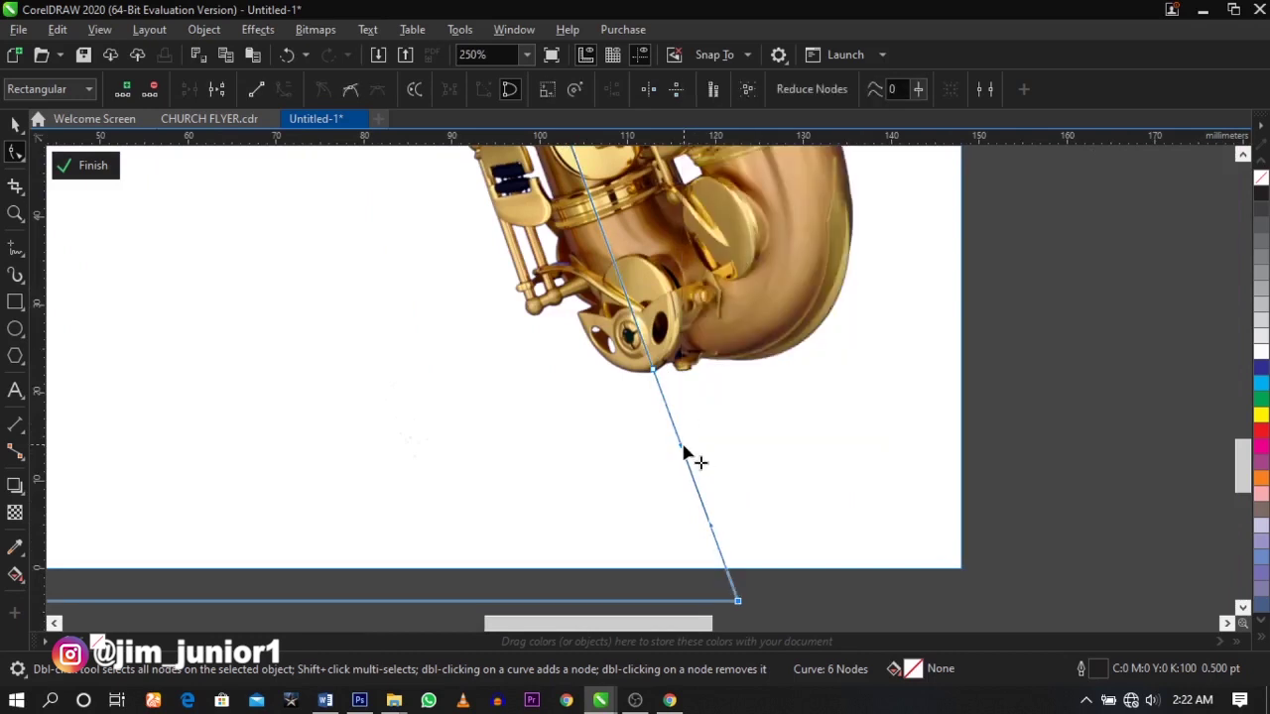
drag(683, 458, 609, 471)
drag(614, 481, 726, 468)
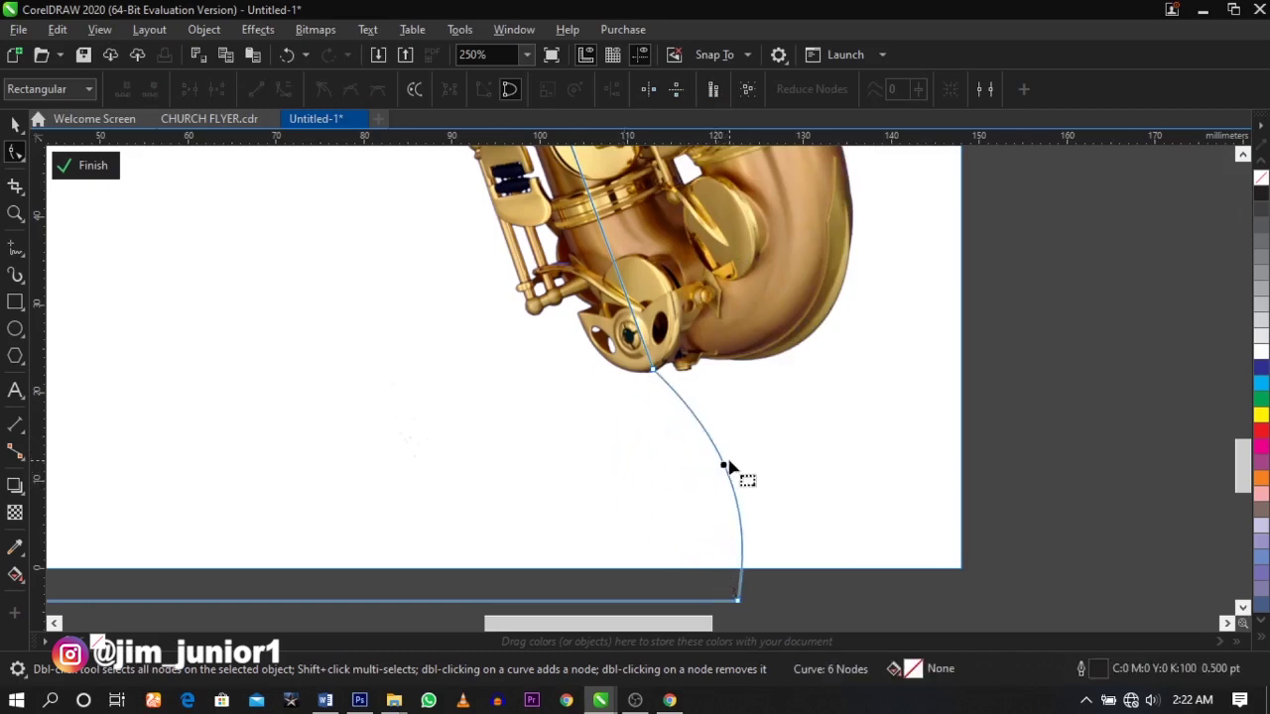
scroll(727, 467, down, 3)
scroll(728, 467, up, 3)
scroll(725, 467, down, 5)
scroll(618, 288, up, 5)
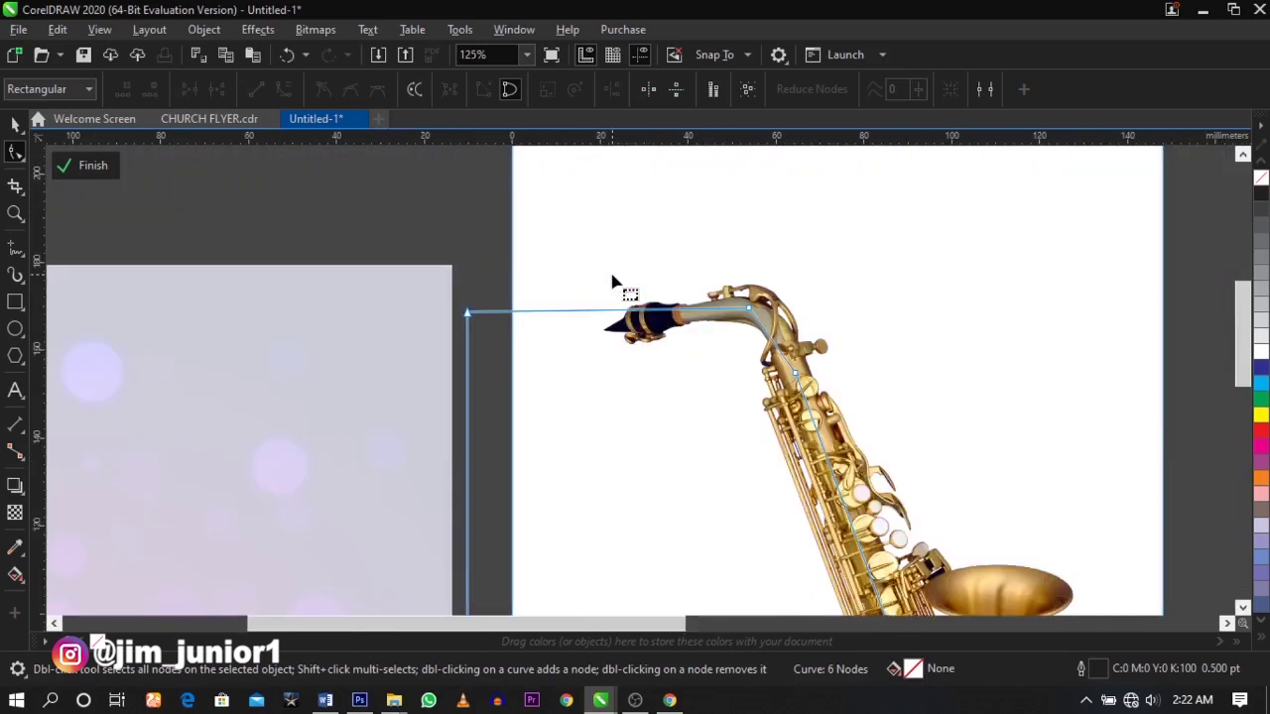
- Lower the top-left node and curve the segment near the mouthpiece using a new node
drag(482, 326, 468, 481)
double_click(593, 406)
drag(594, 407, 581, 359)
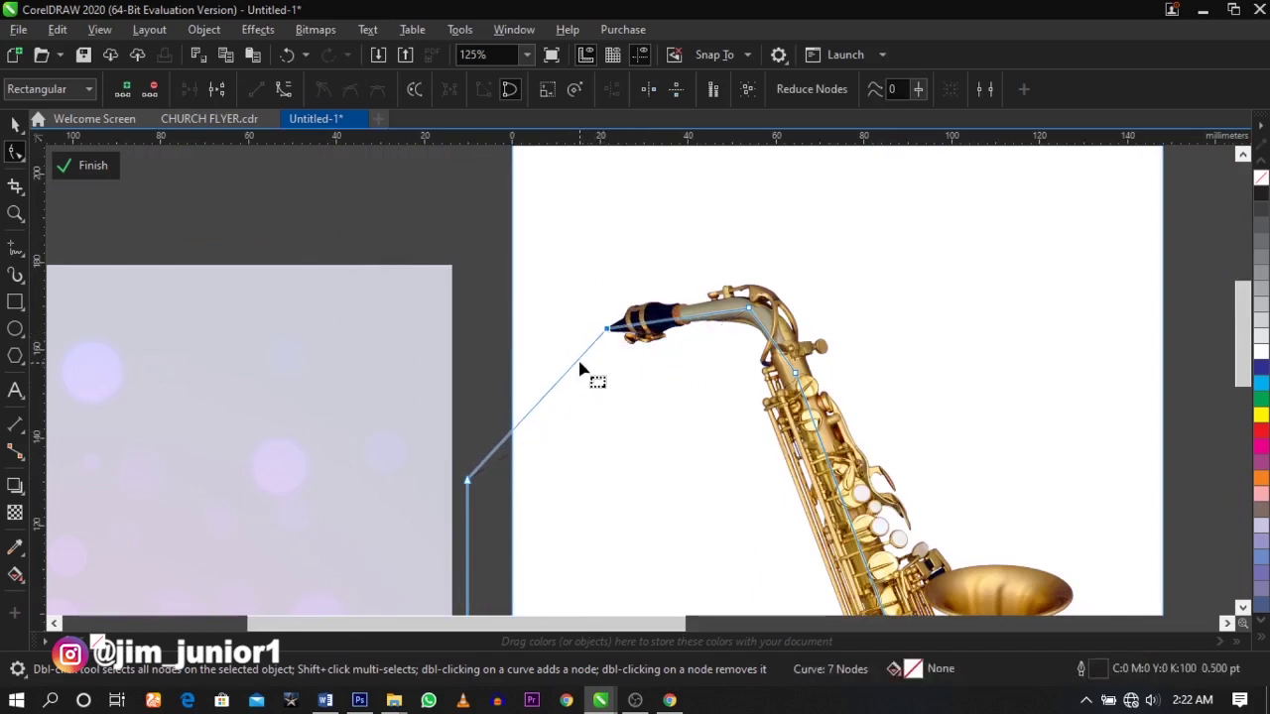
right_click(581, 360)
click(646, 470)
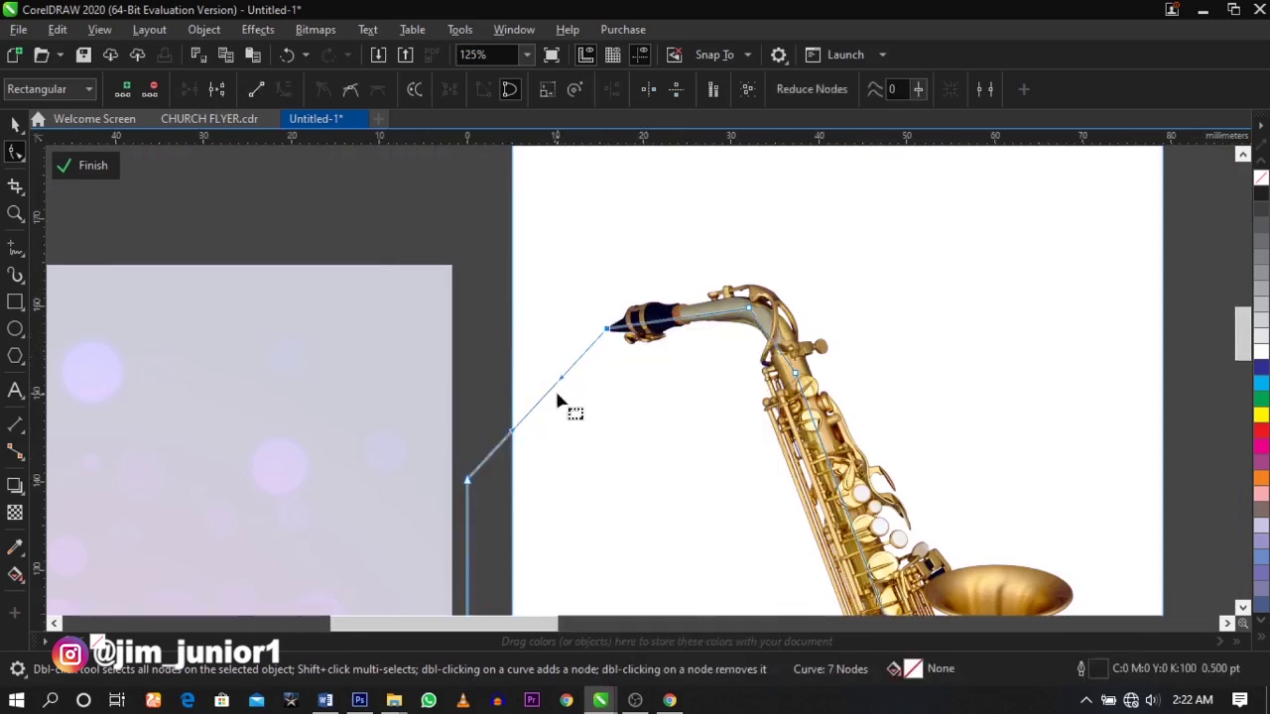
scroll(559, 396, up, 2)
drag(556, 368, 510, 335)
scroll(539, 351, down, 3)
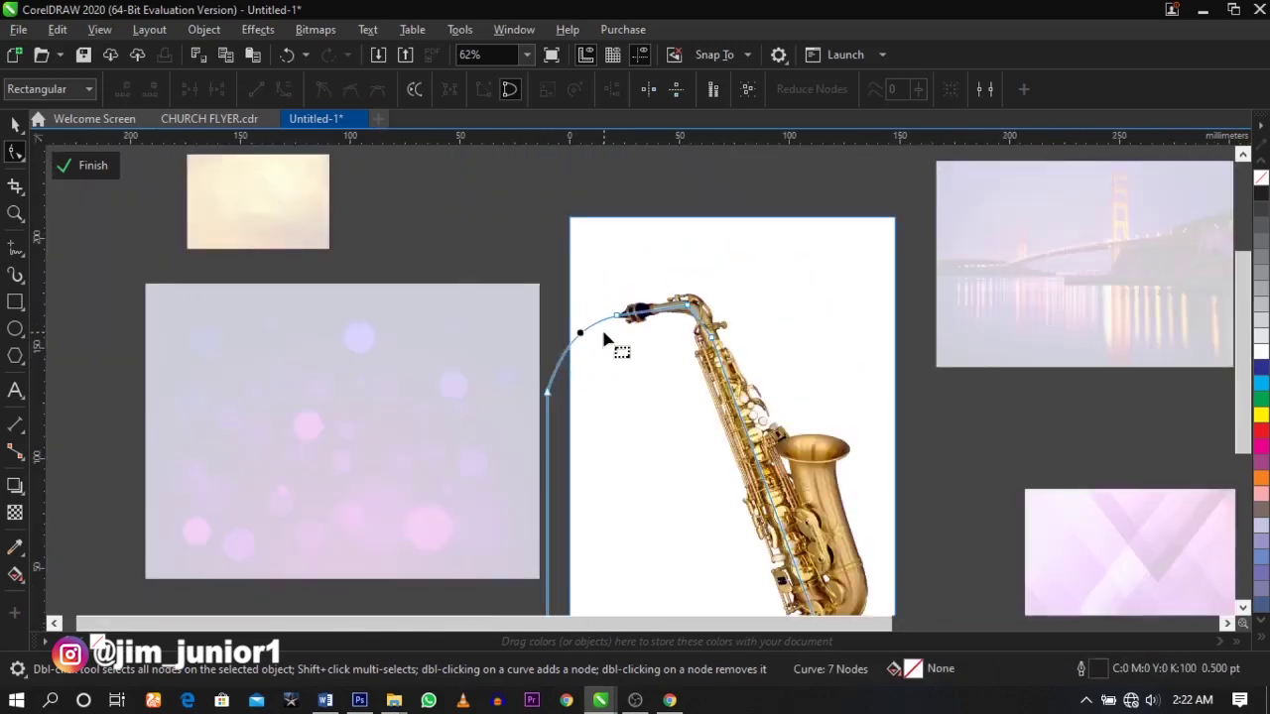
scroll(605, 342, down, 2)
scroll(655, 422, up, 2)
key(space)
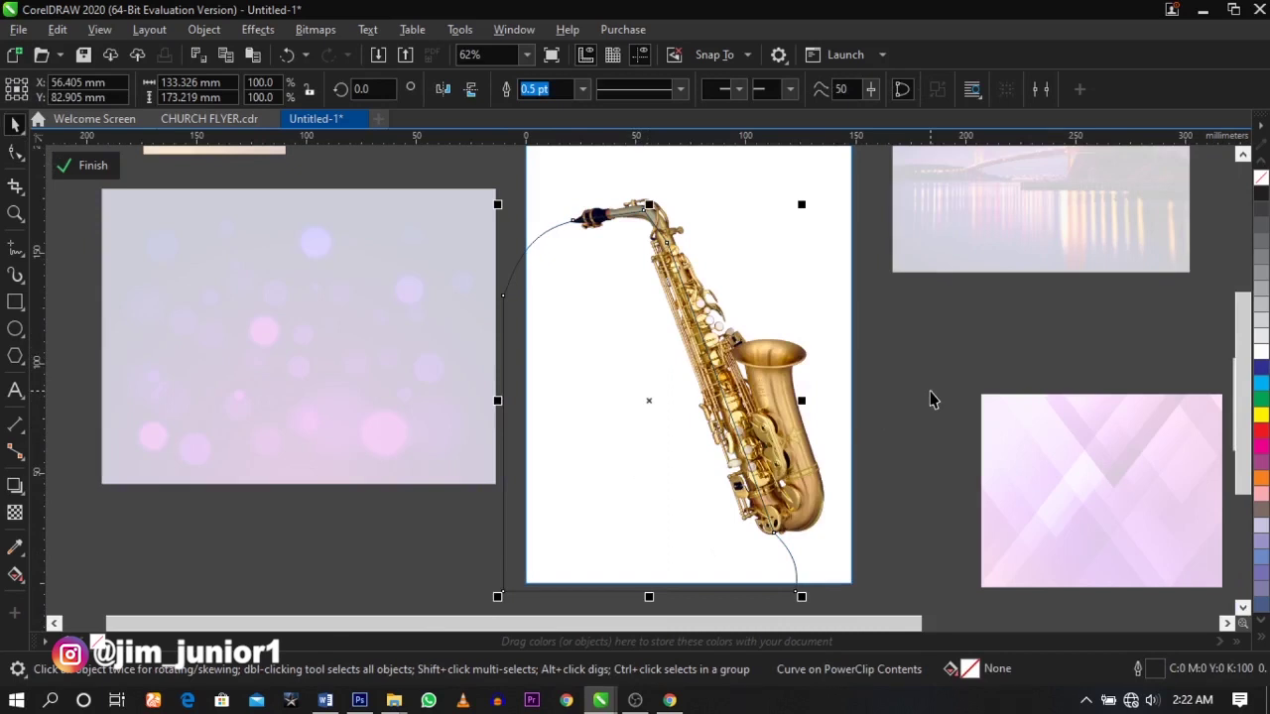
- Reopen the saxophone page frame's PowerClip contents for editing
click(930, 399)
click(237, 355)
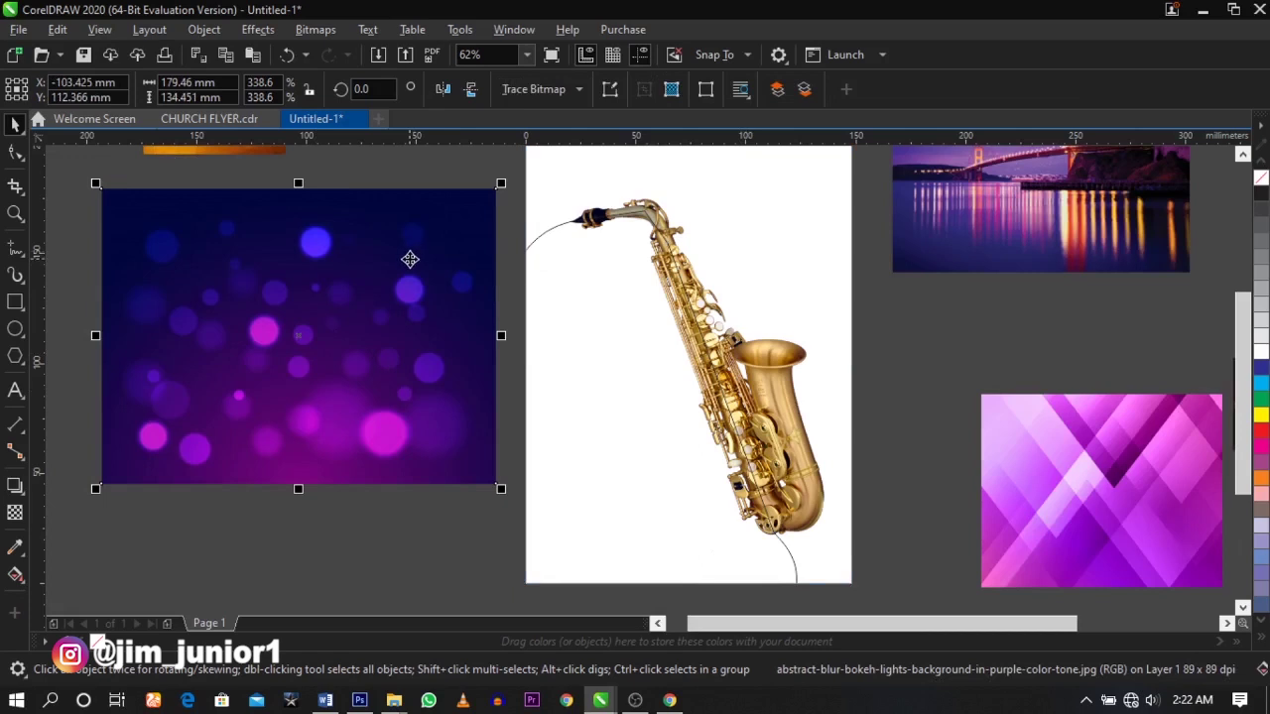
click(647, 288)
right_click(651, 283)
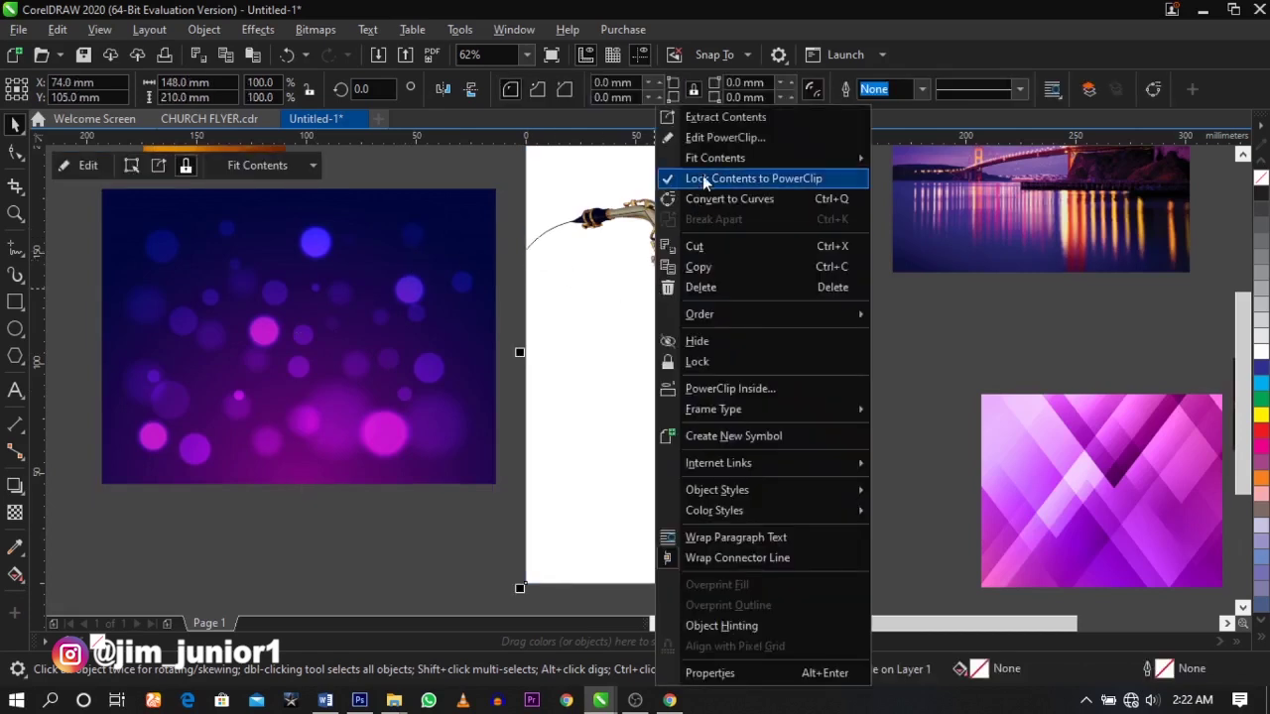
click(716, 139)
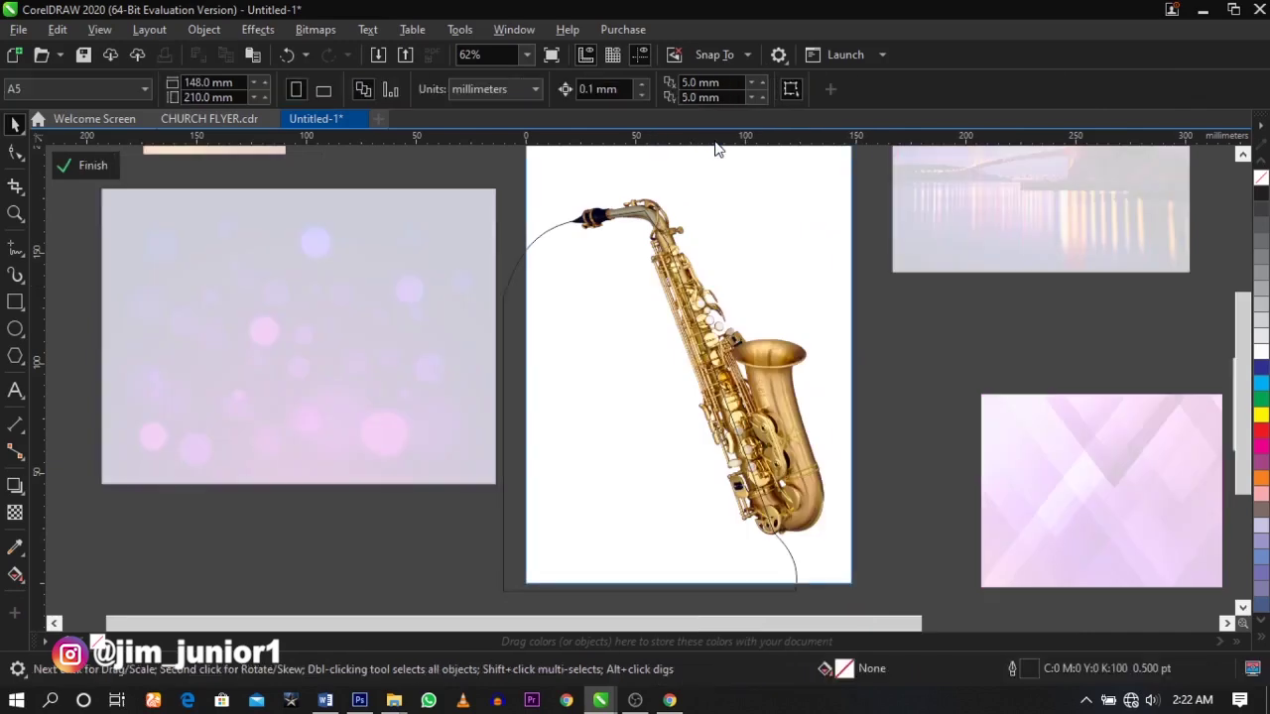
- PowerClip the purple bokeh image inside the curved shape beside the saxophone
click(926, 388)
click(440, 305)
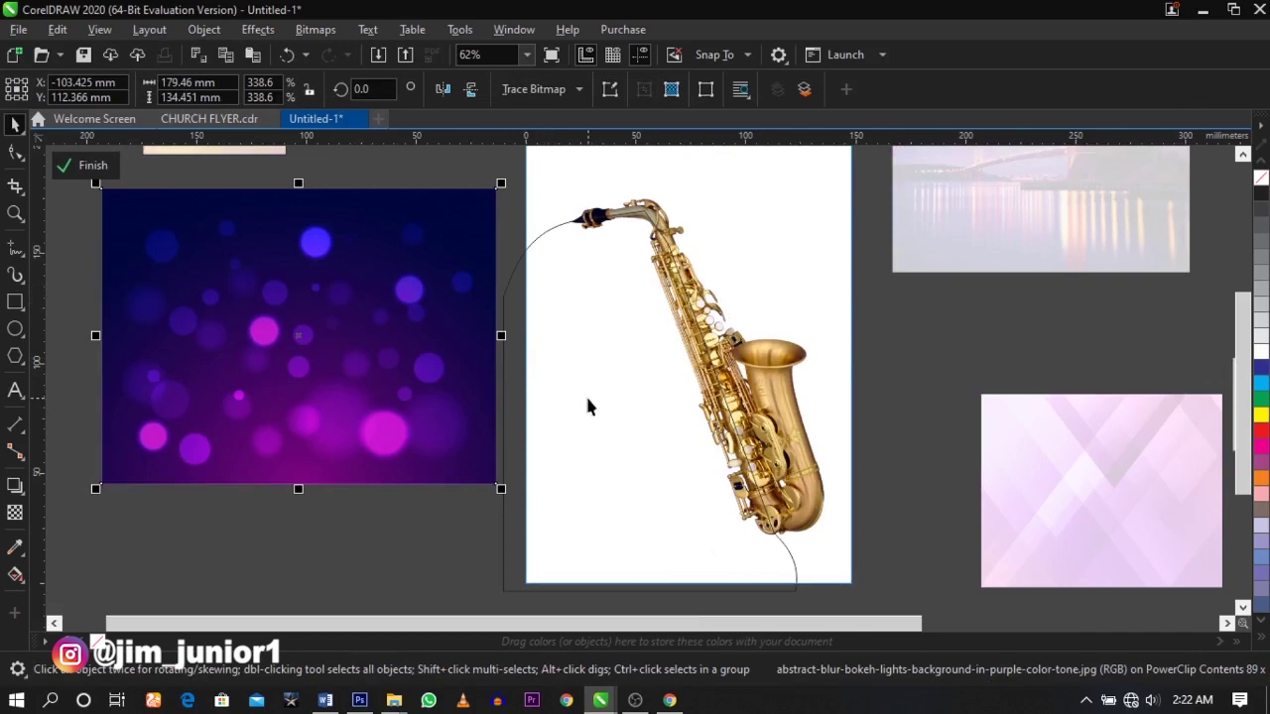
right_click(330, 325)
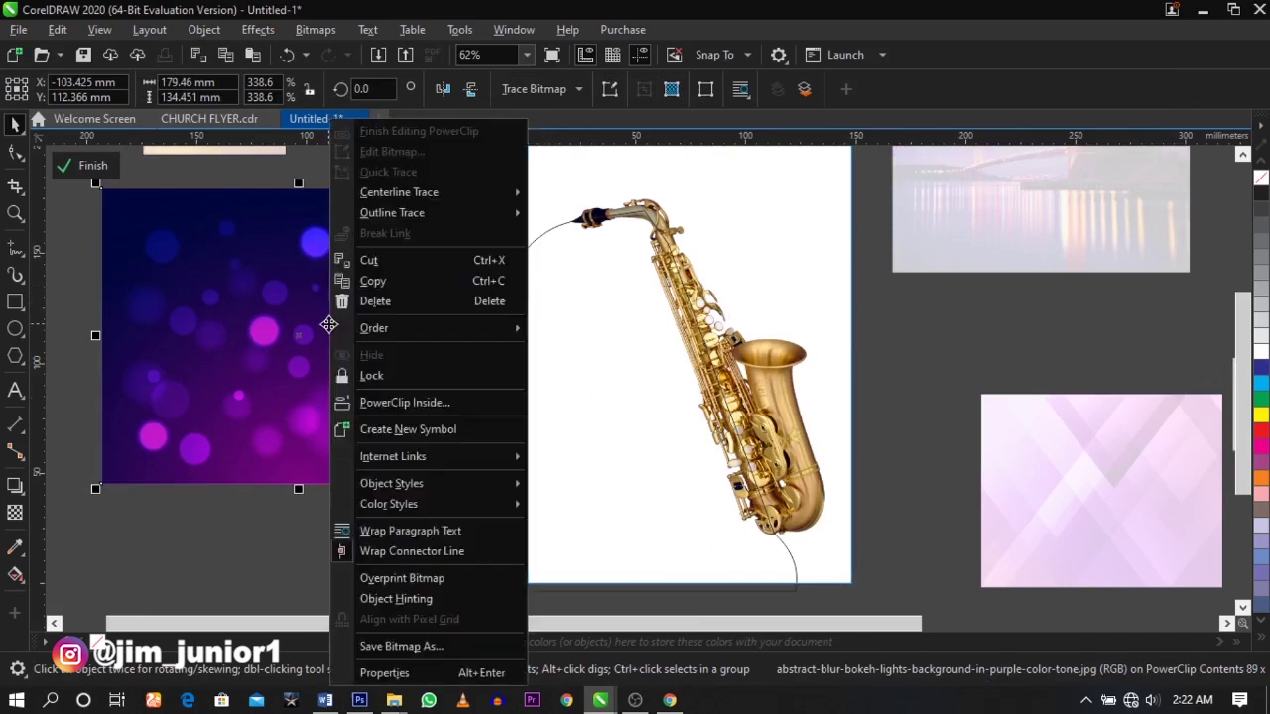
click(387, 403)
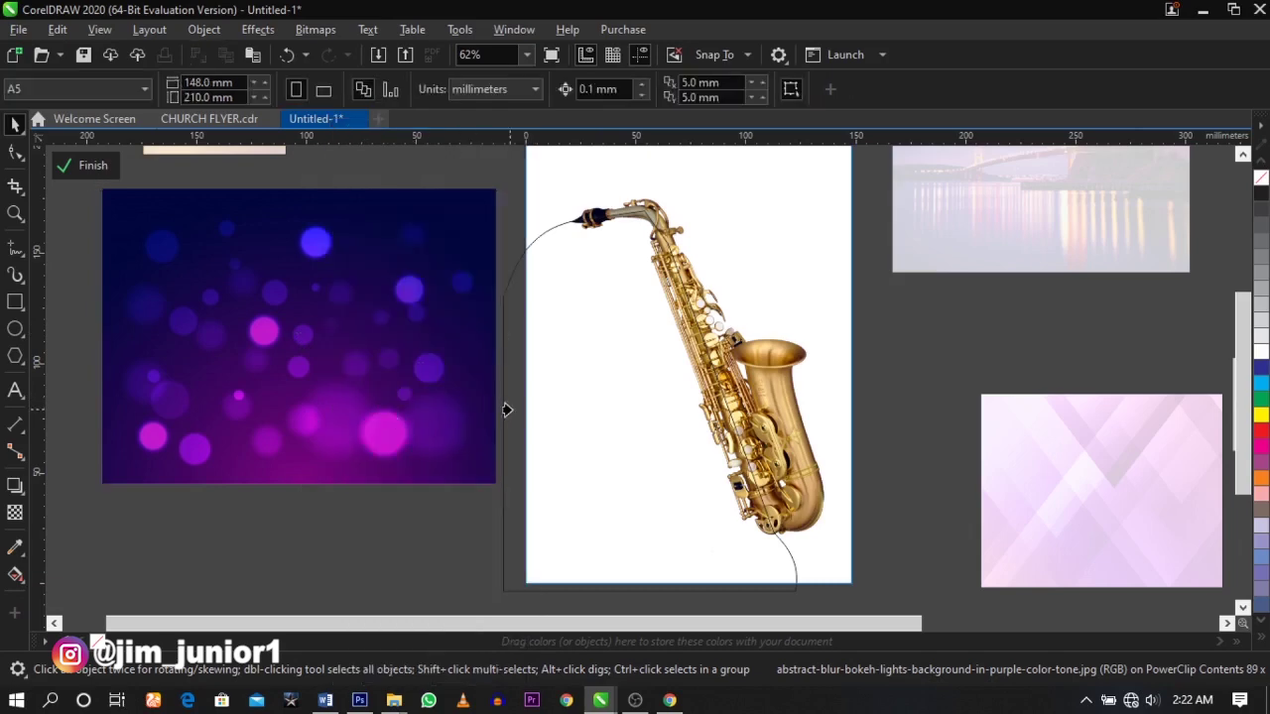
click(561, 410)
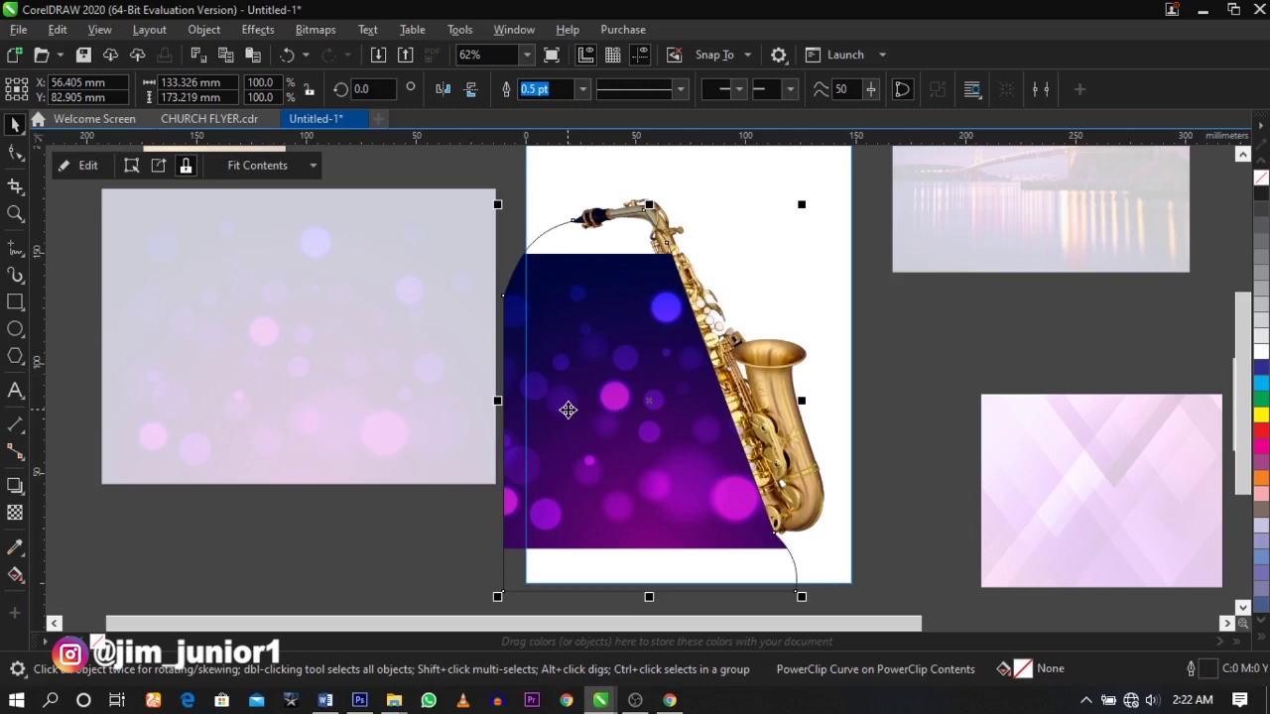
- Edit the curve's PowerClip and select the bokeh image inside it
right_click(569, 410)
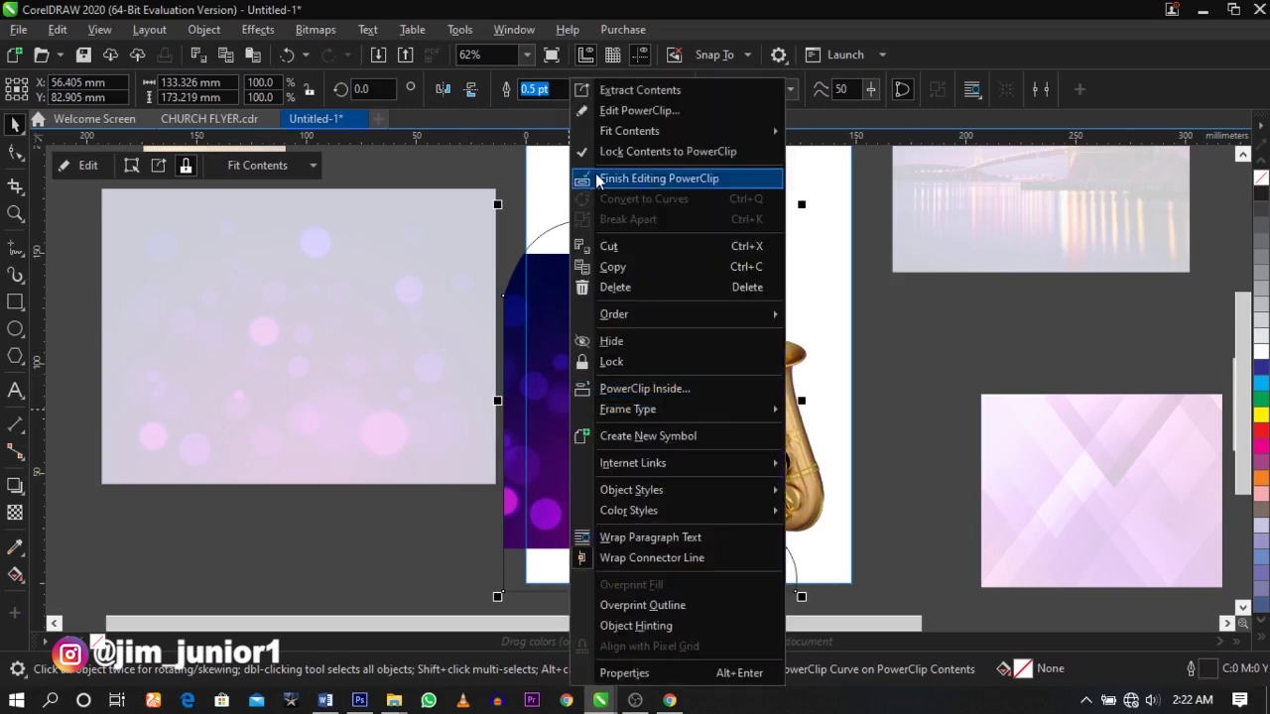
click(638, 115)
click(607, 296)
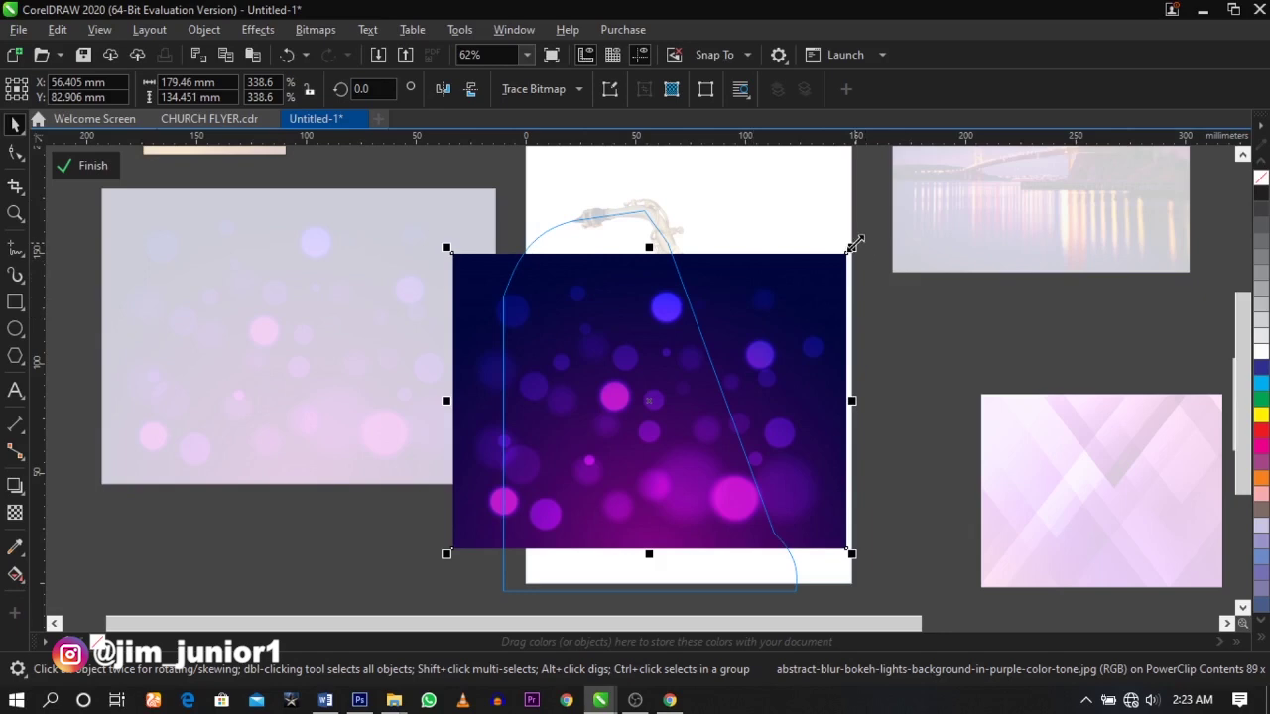
- Scale the clipped bokeh image up to 241.758 × 181.125 mm from its top-right corner
drag(855, 242, 934, 198)
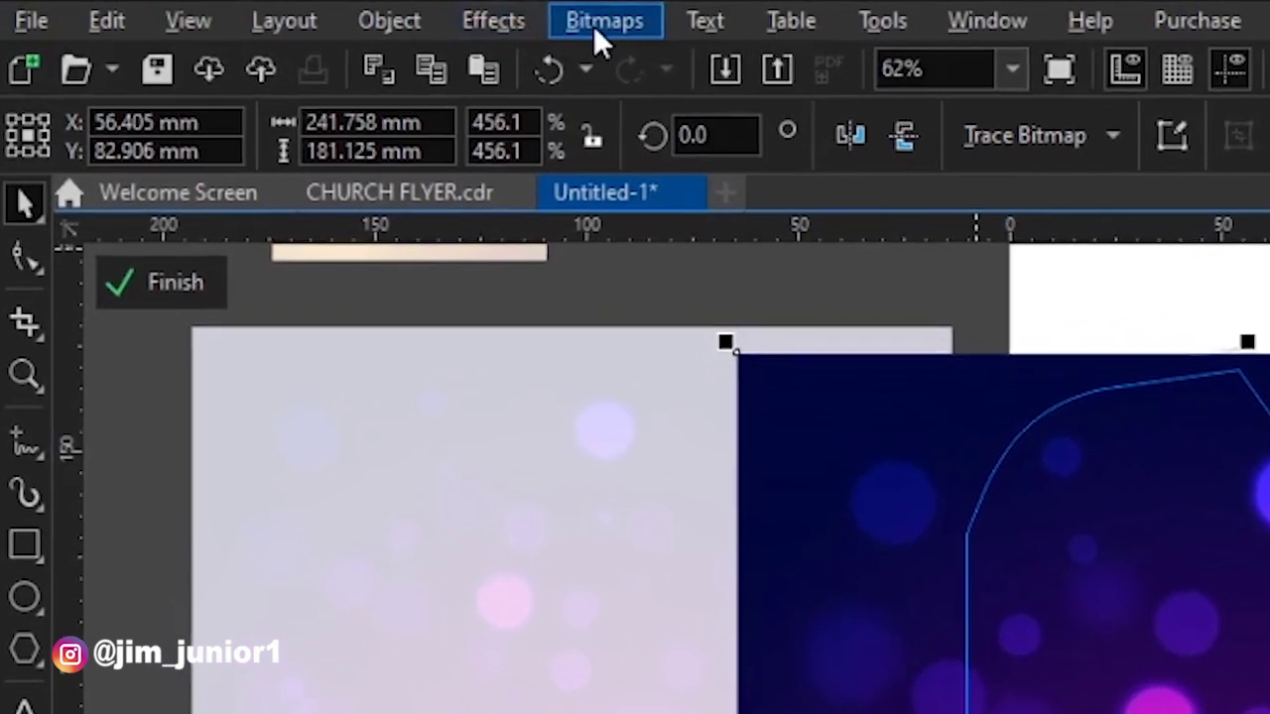
- Find Gaussian Blur under Effects > Blur for the bokeh image
click(603, 30)
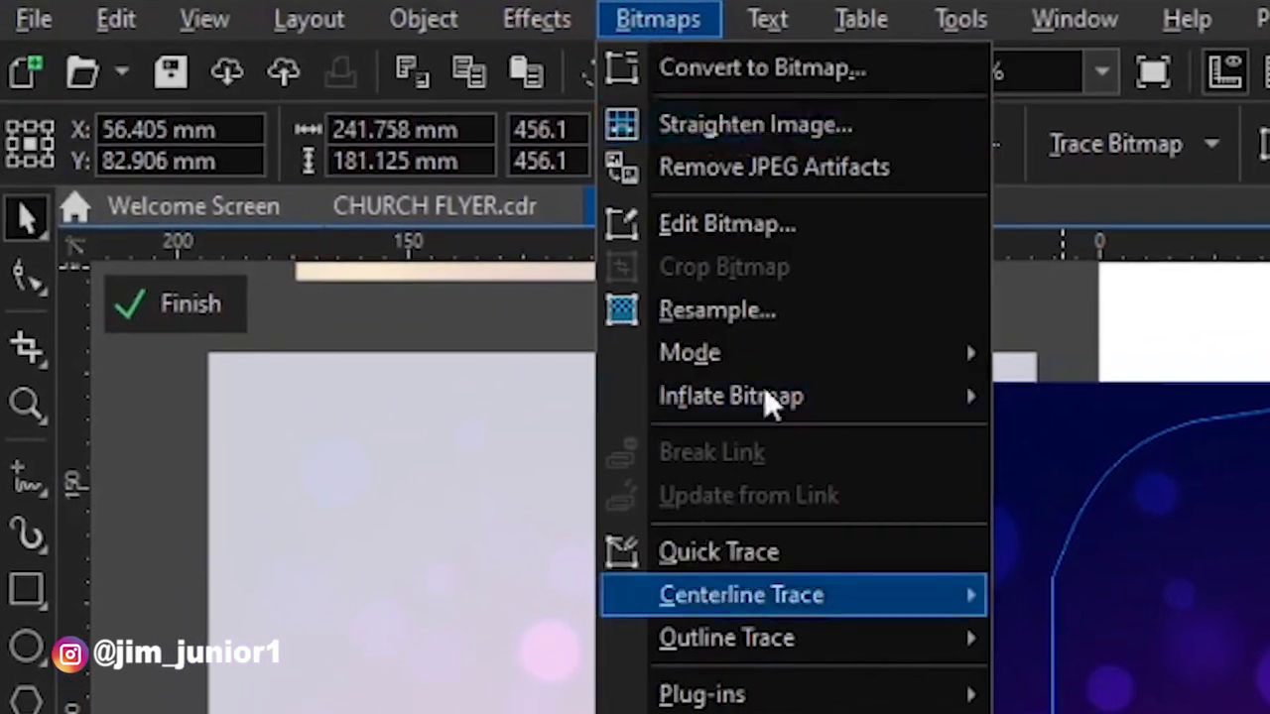
key(Escape)
click(660, 9)
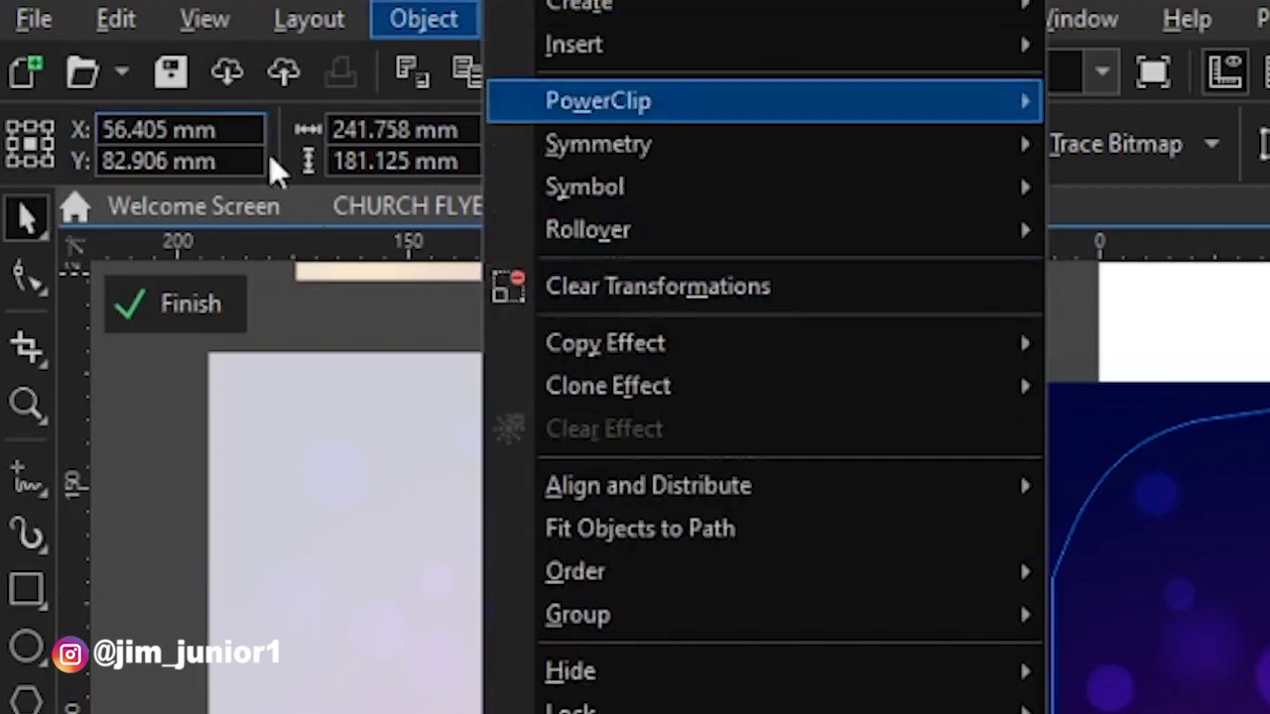
click(309, 19)
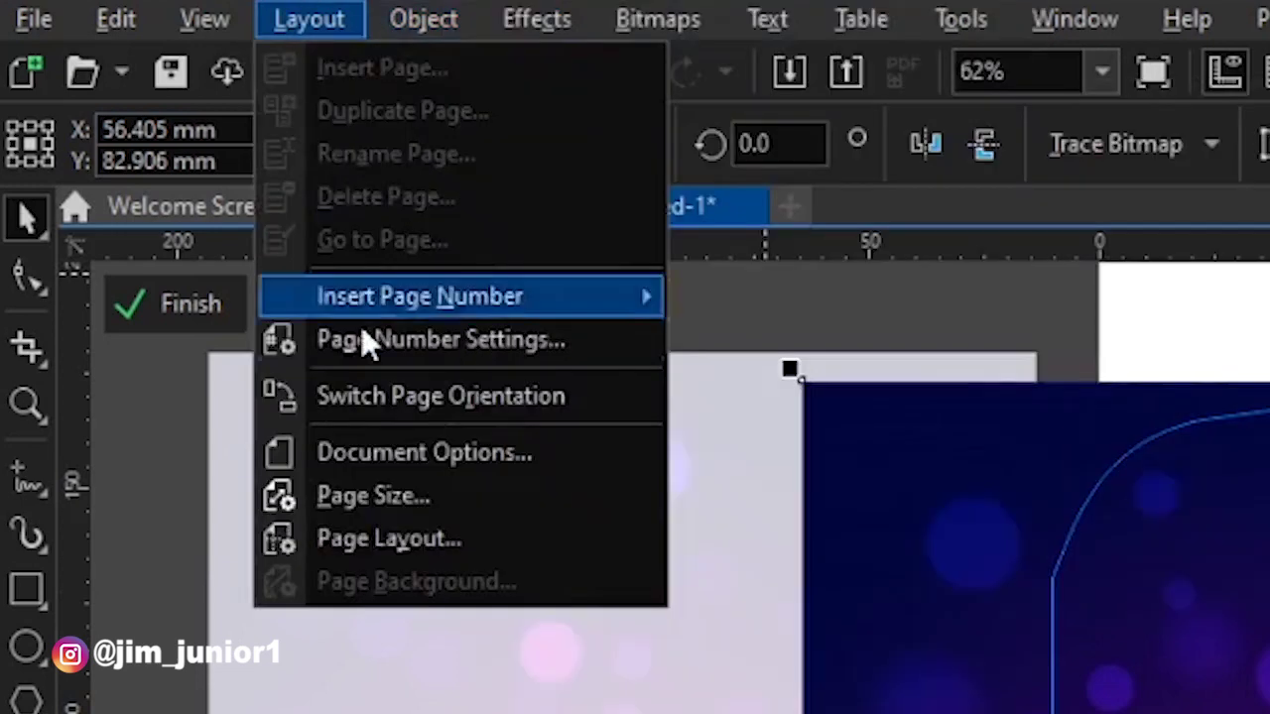
click(541, 20)
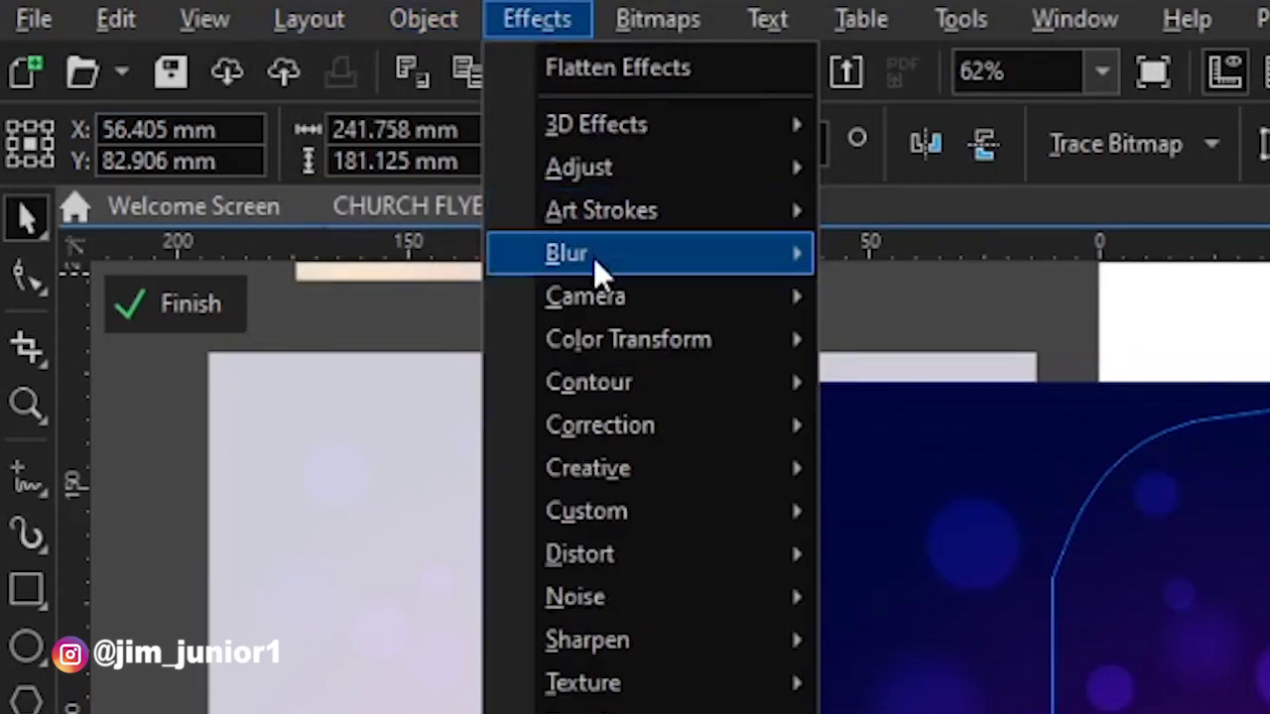
mouse_move(593, 257)
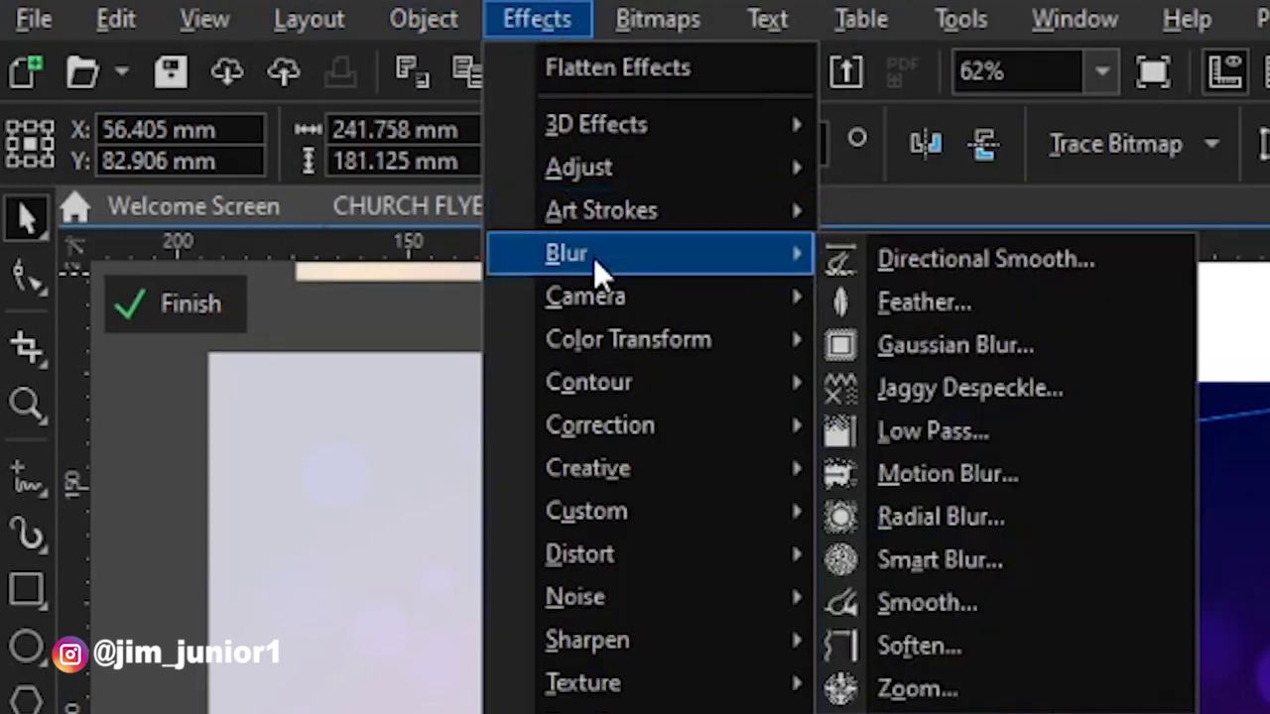
click(951, 347)
- Blur the bokeh image with a 21-pixel Gaussian blur radius
drag(638, 290, 327, 100)
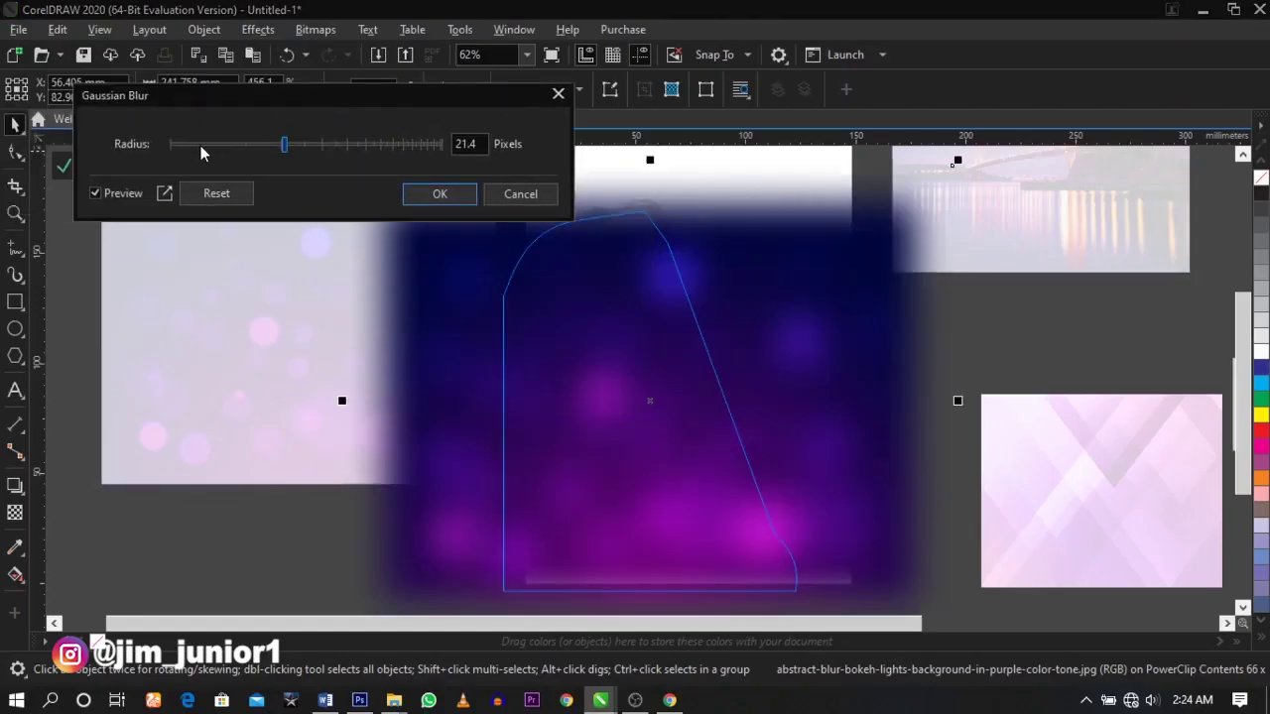
click(243, 145)
click(314, 144)
click(350, 146)
click(290, 148)
click(242, 147)
click(296, 146)
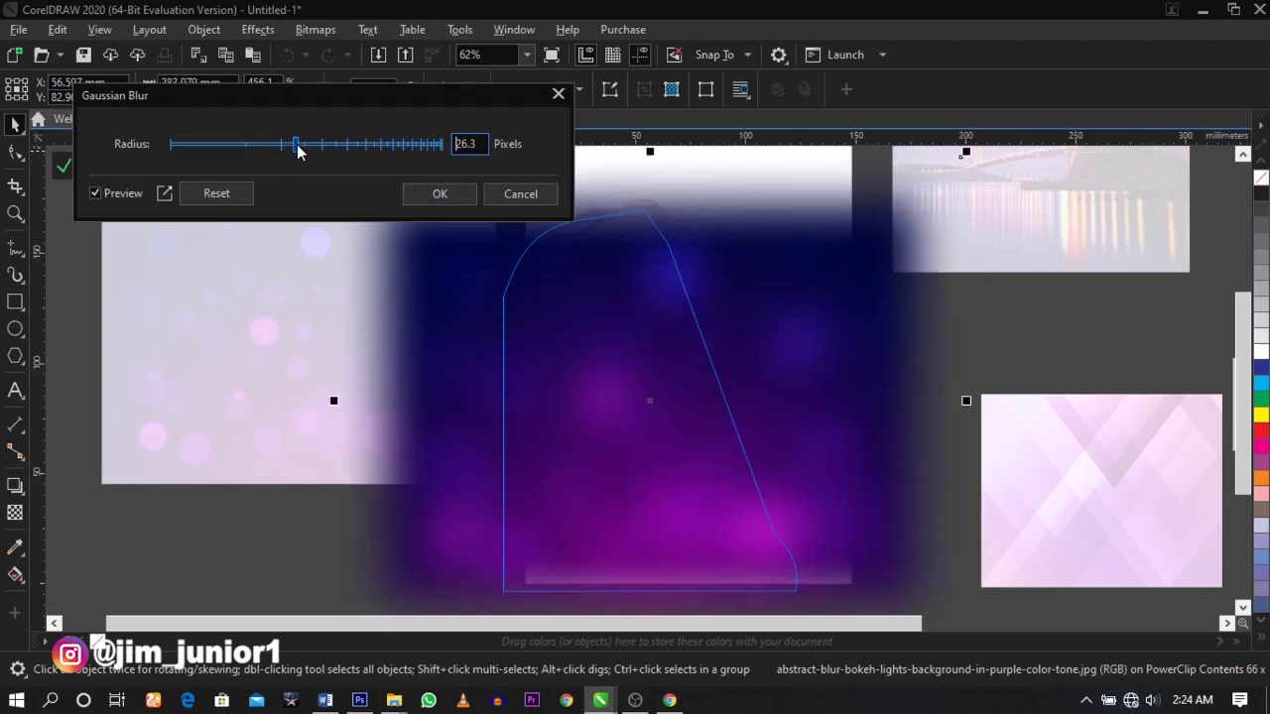
double_click(465, 144)
text(21)
key(Return)
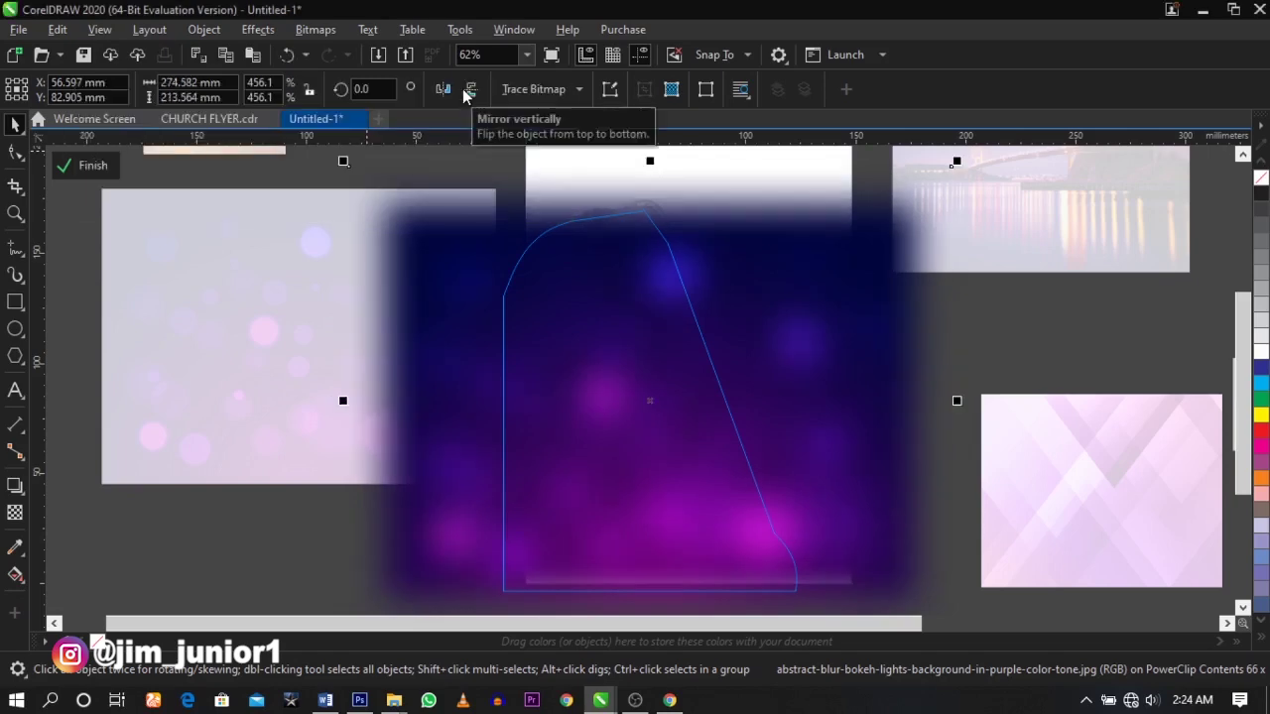
- Enlarge the blurred image further and finish editing the curve's PowerClip
scroll(588, 252, down, 1)
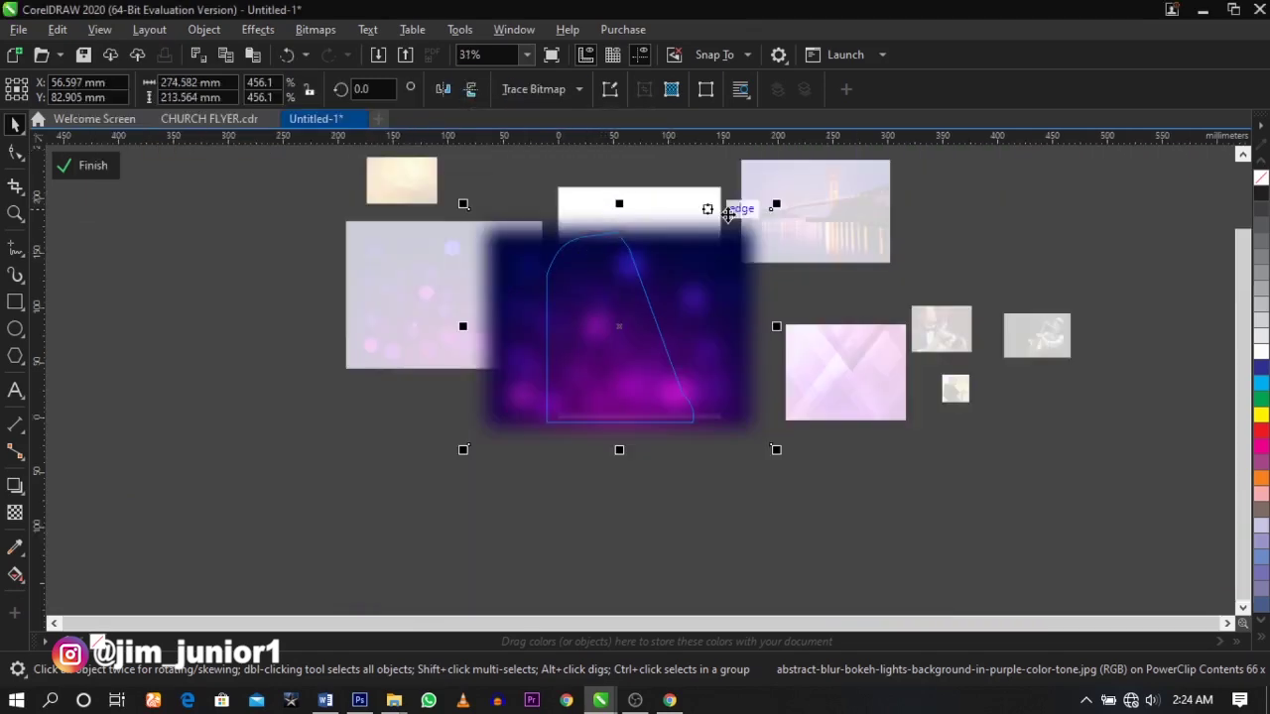
drag(776, 206, 797, 188)
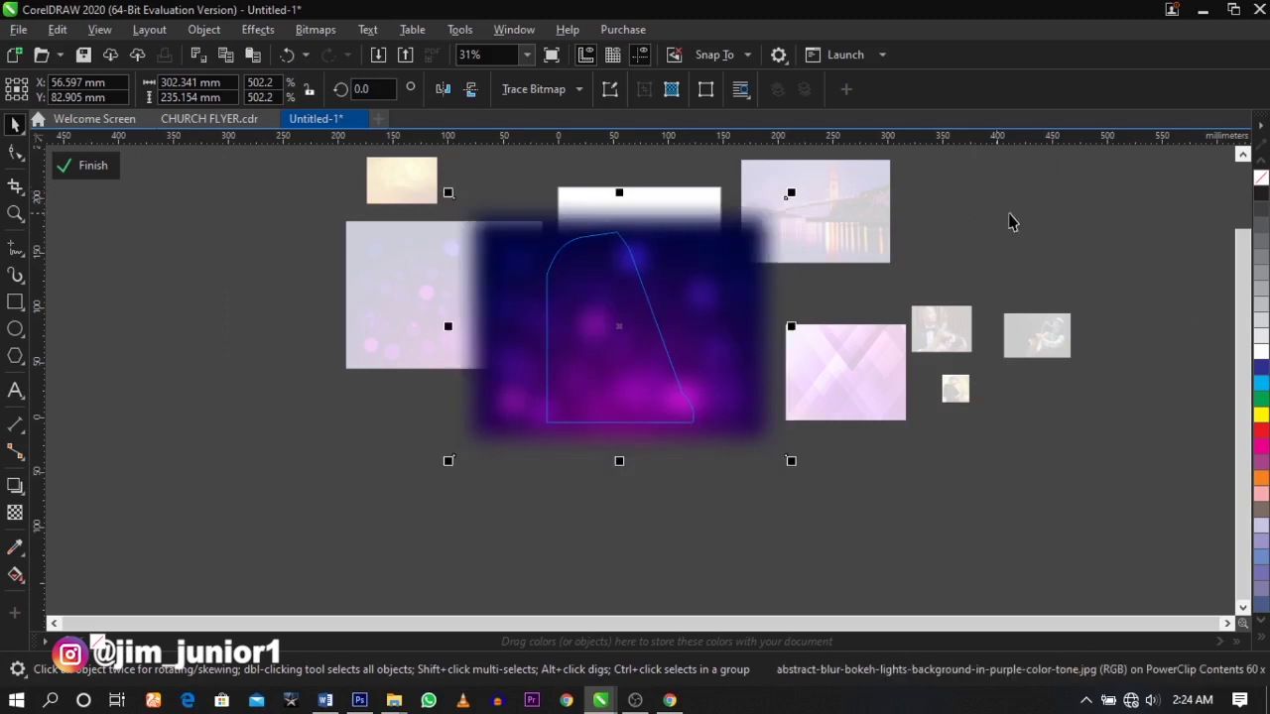
click(92, 172)
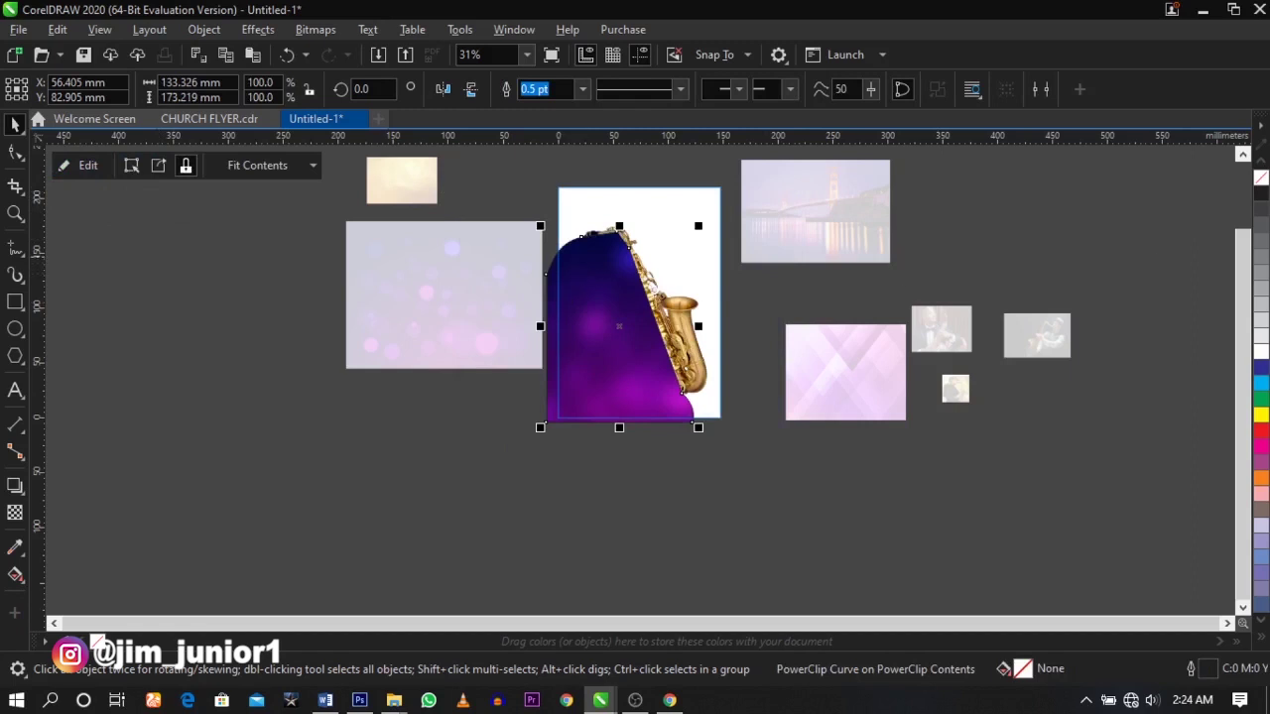
- Send the purple panel behind the saxophone and finish the page's PowerClip editing
scroll(640, 263, up, 1)
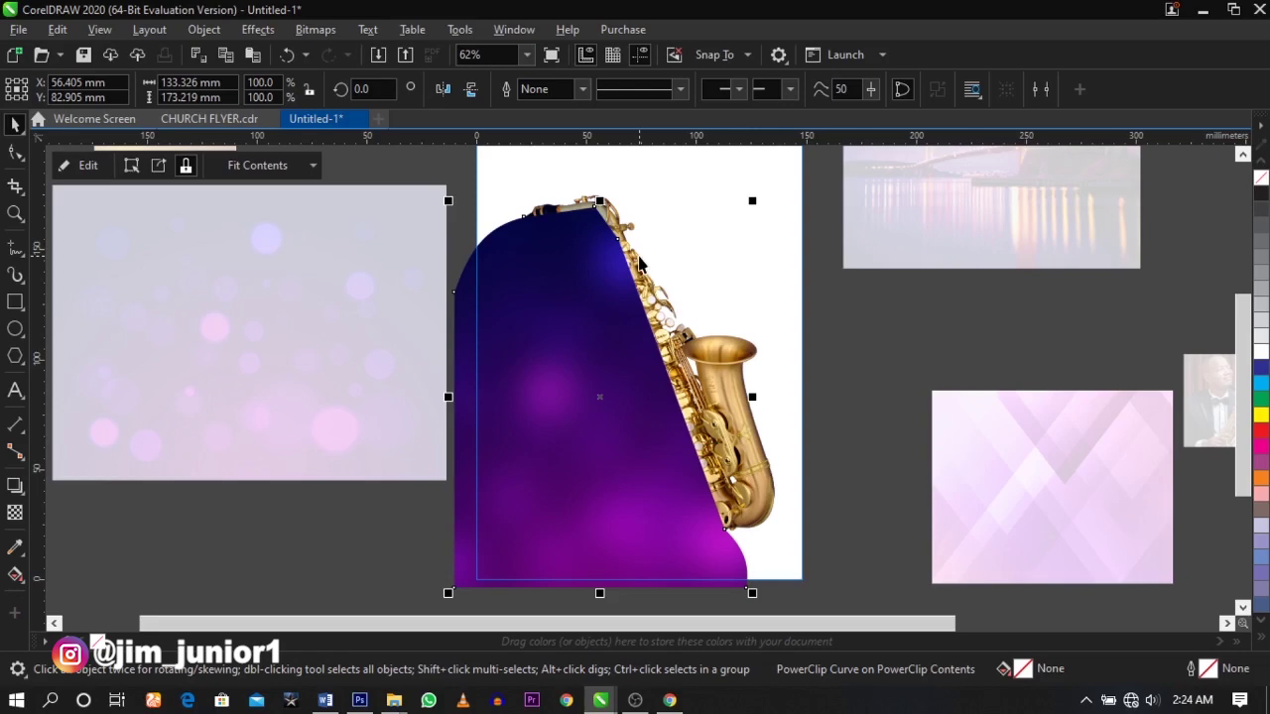
key(ctrl+Page_Down)
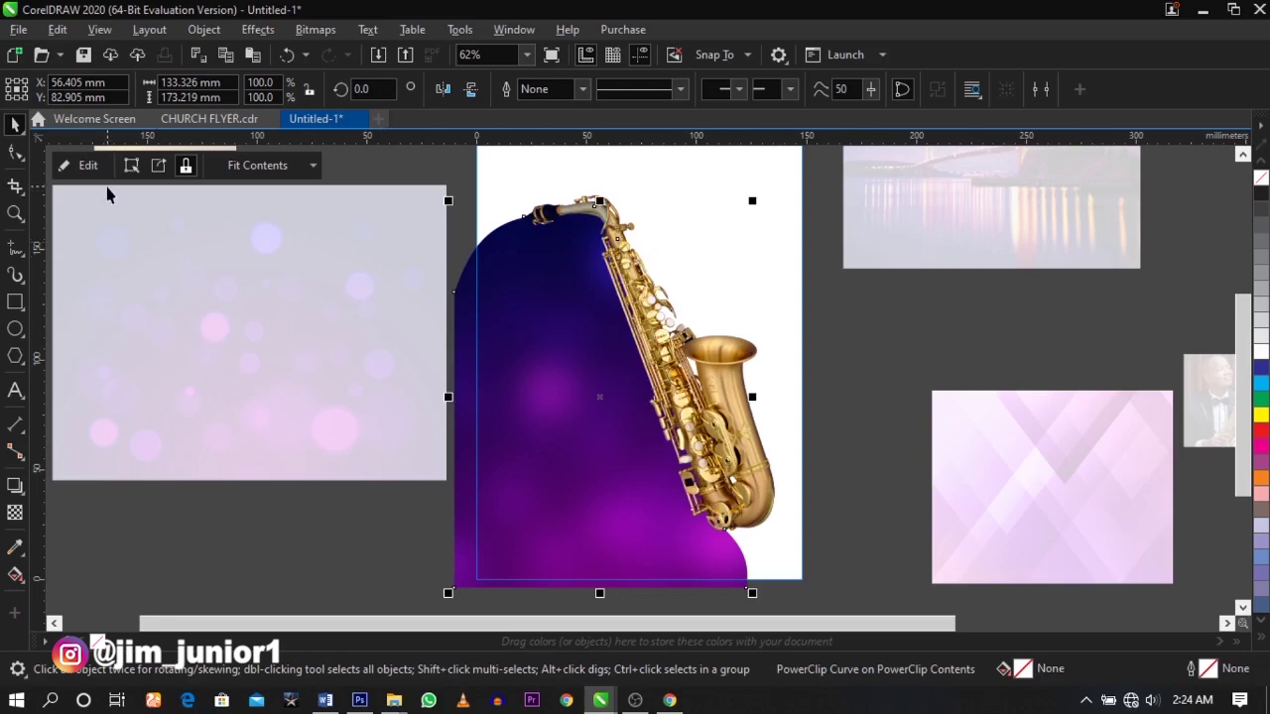
click(1016, 354)
scroll(695, 362, down, 2)
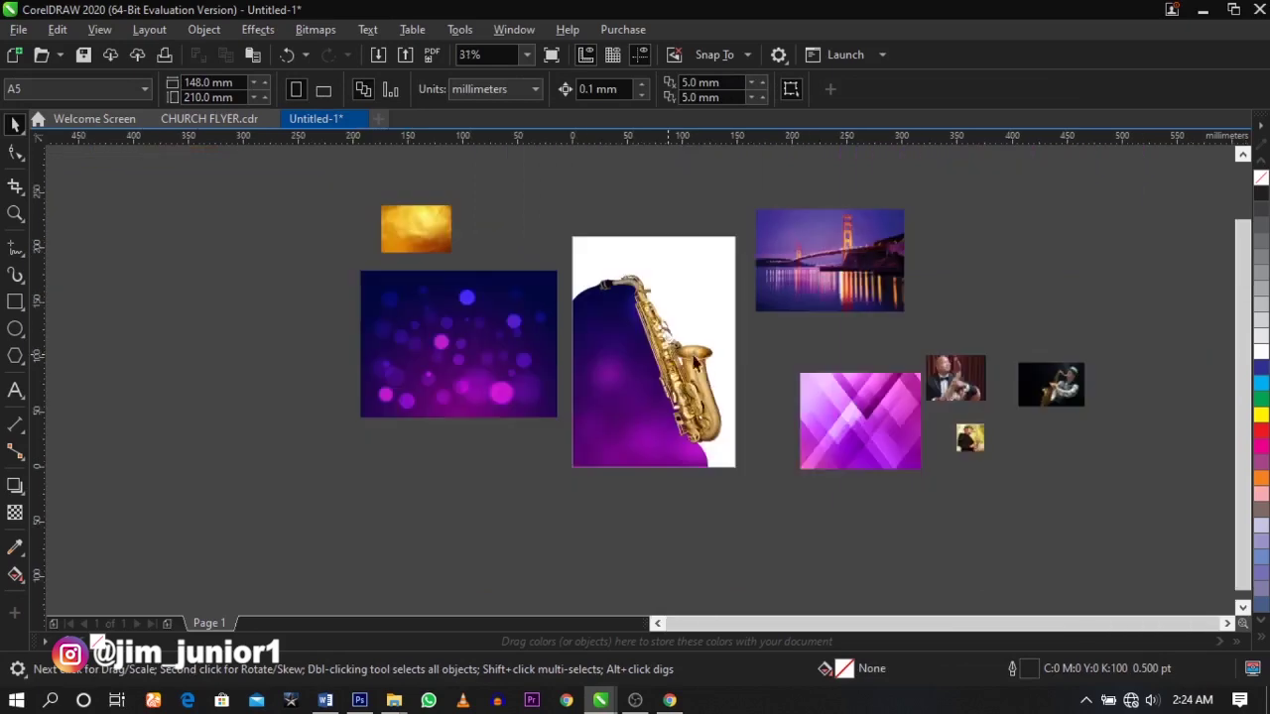
- Zoom in on the flyer and fill its page rectangle with soft yellow (C0 M0 Y73 K0)
key(z)
drag(556, 224, 784, 498)
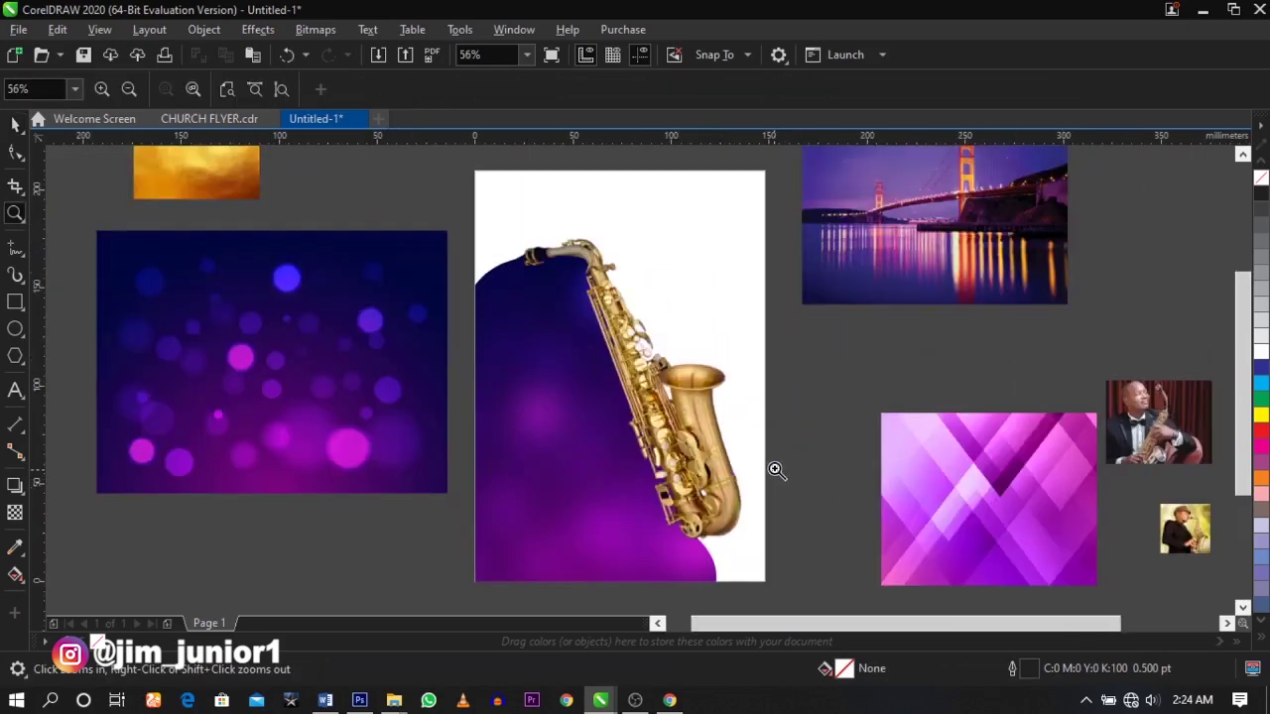
key(space)
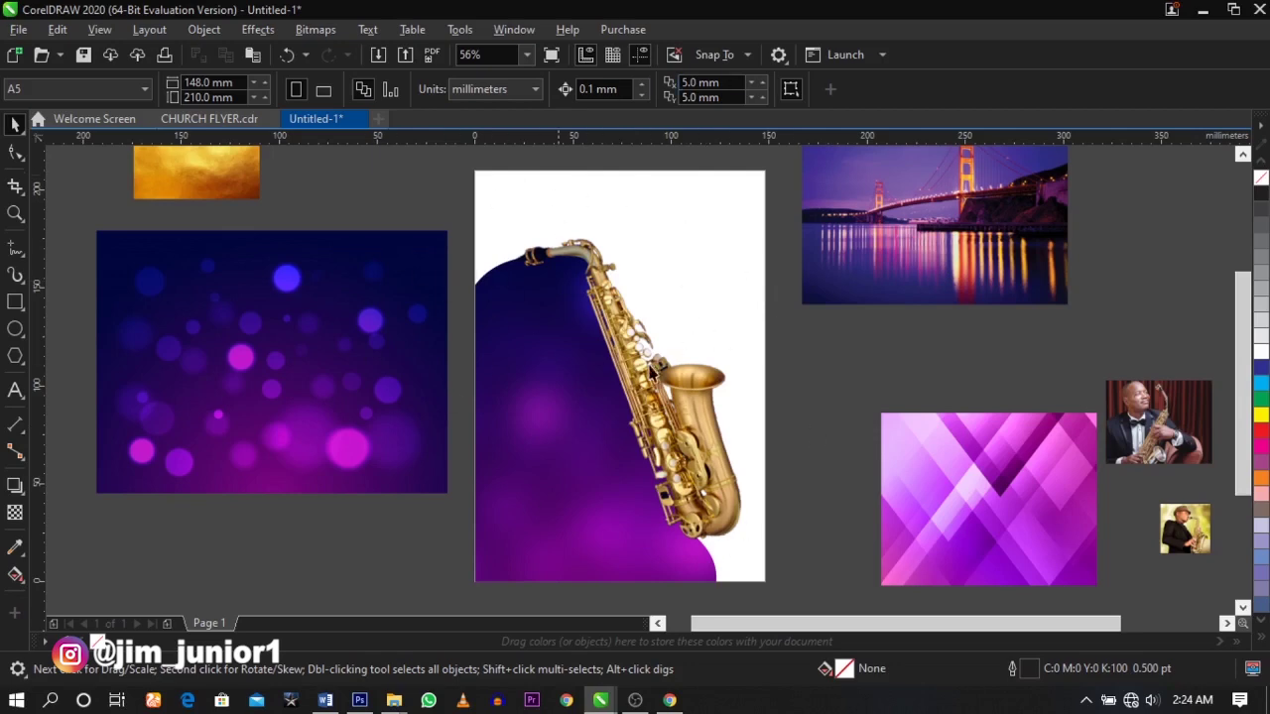
click(703, 241)
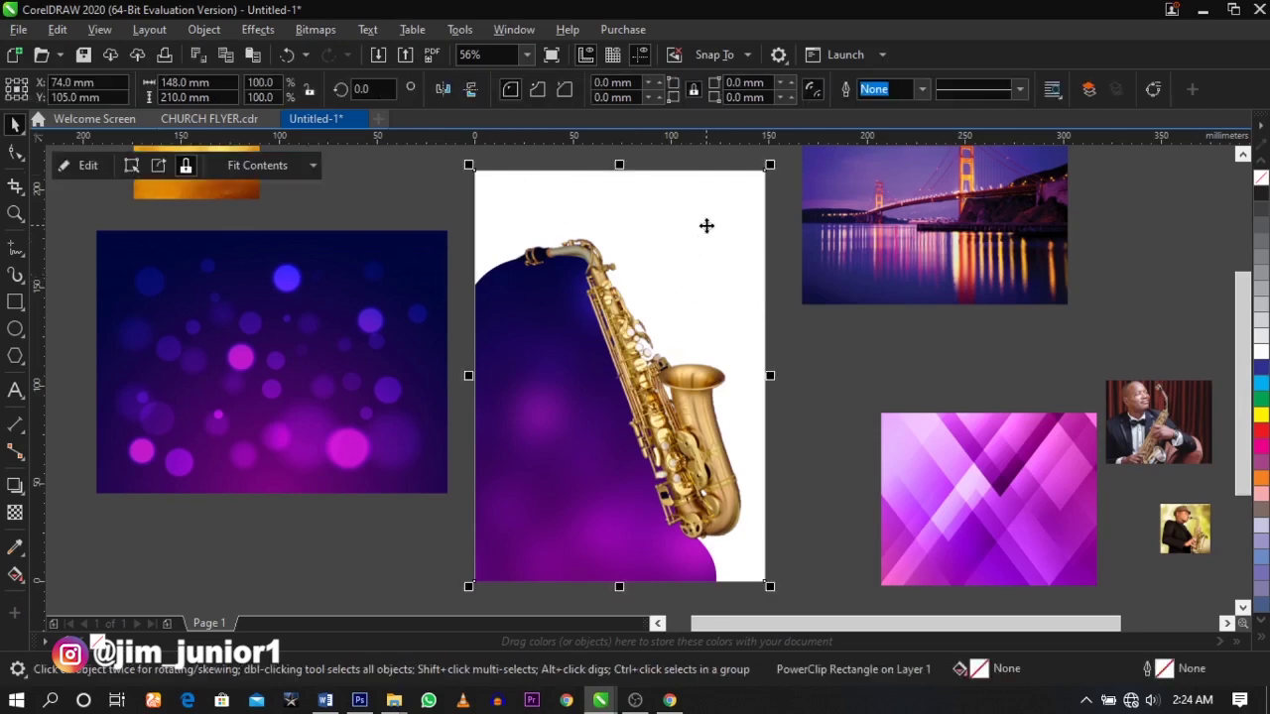
click(1261, 417)
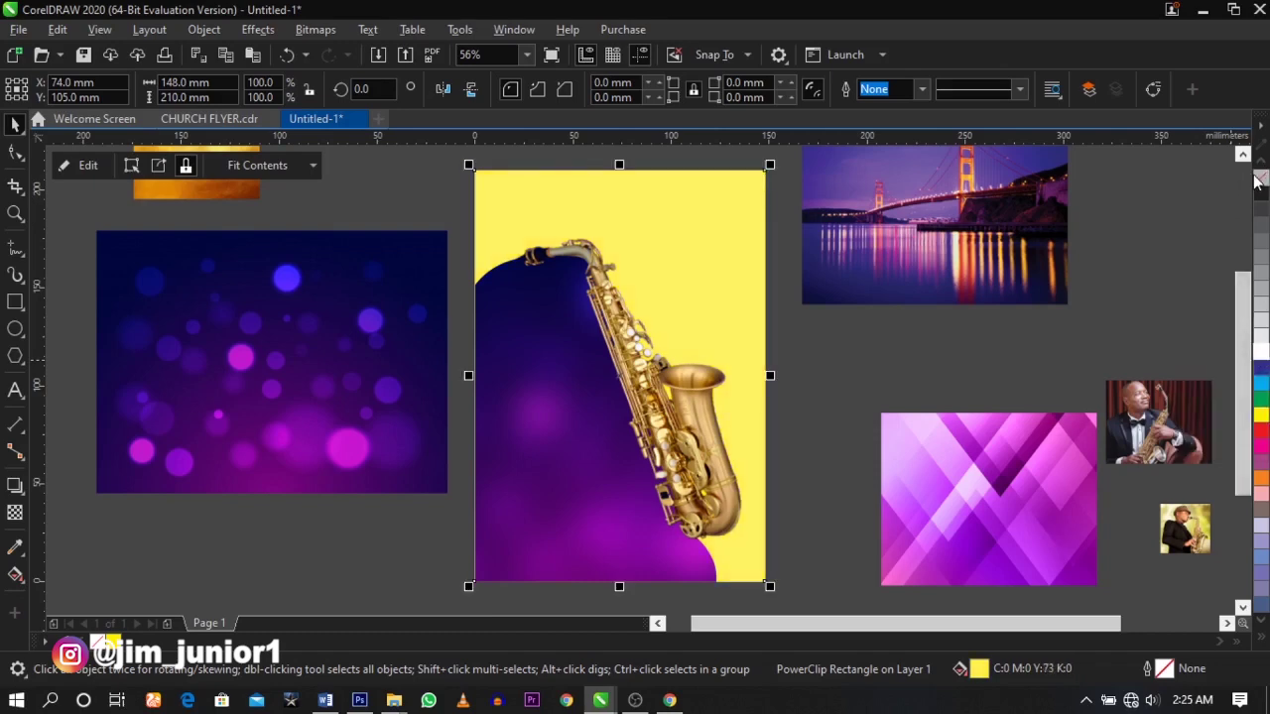
click(1137, 238)
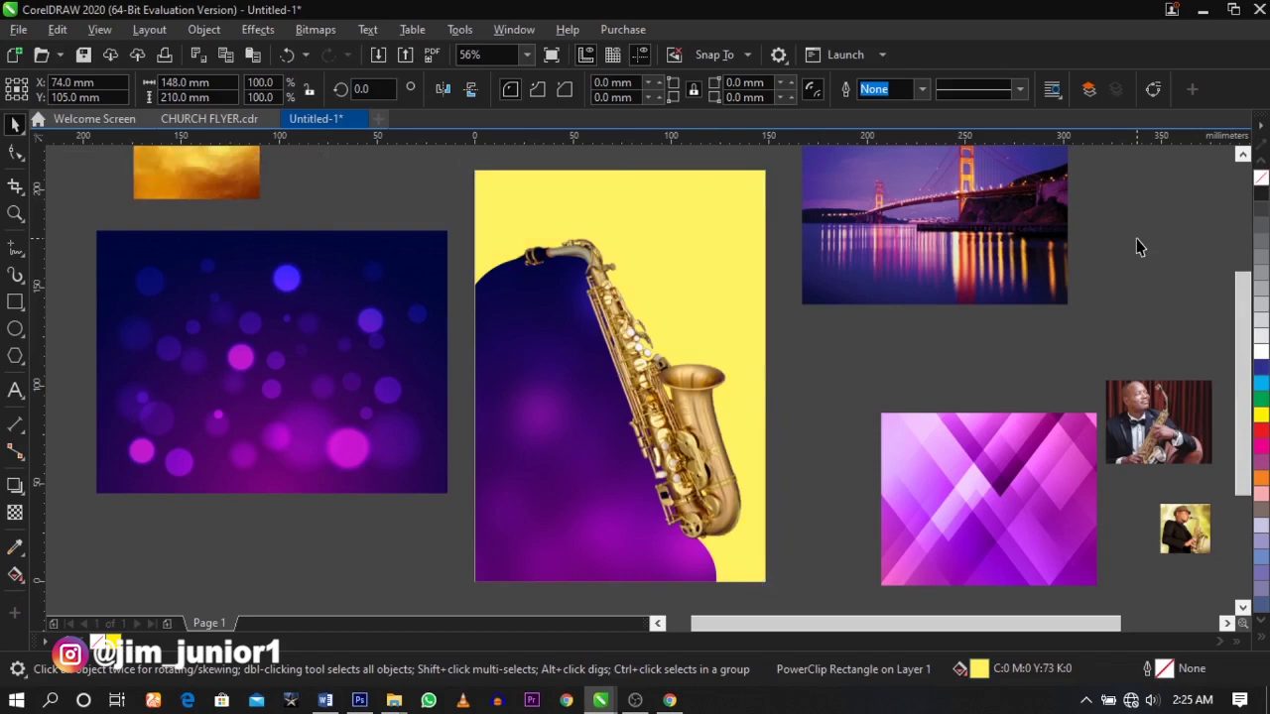
- Delete the bokeh image and move the gold texture and bridge photo nearer the flyer
click(343, 379)
key(Delete)
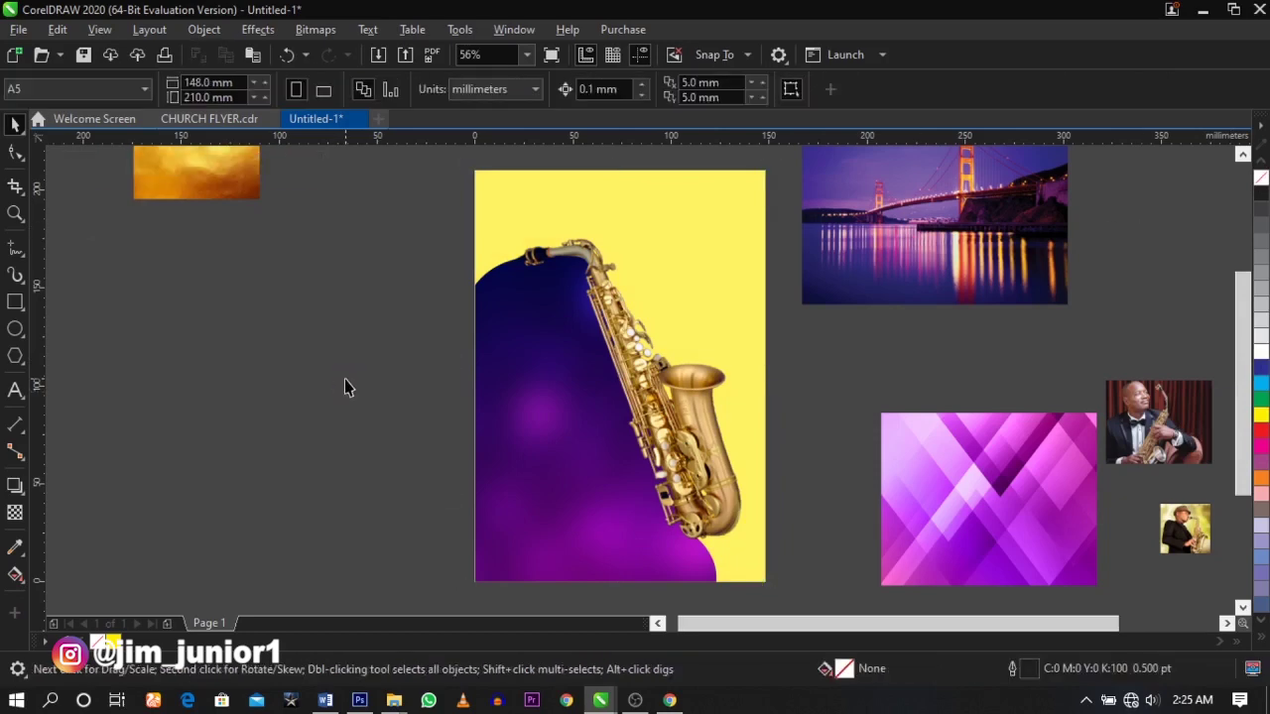
drag(218, 199, 269, 287)
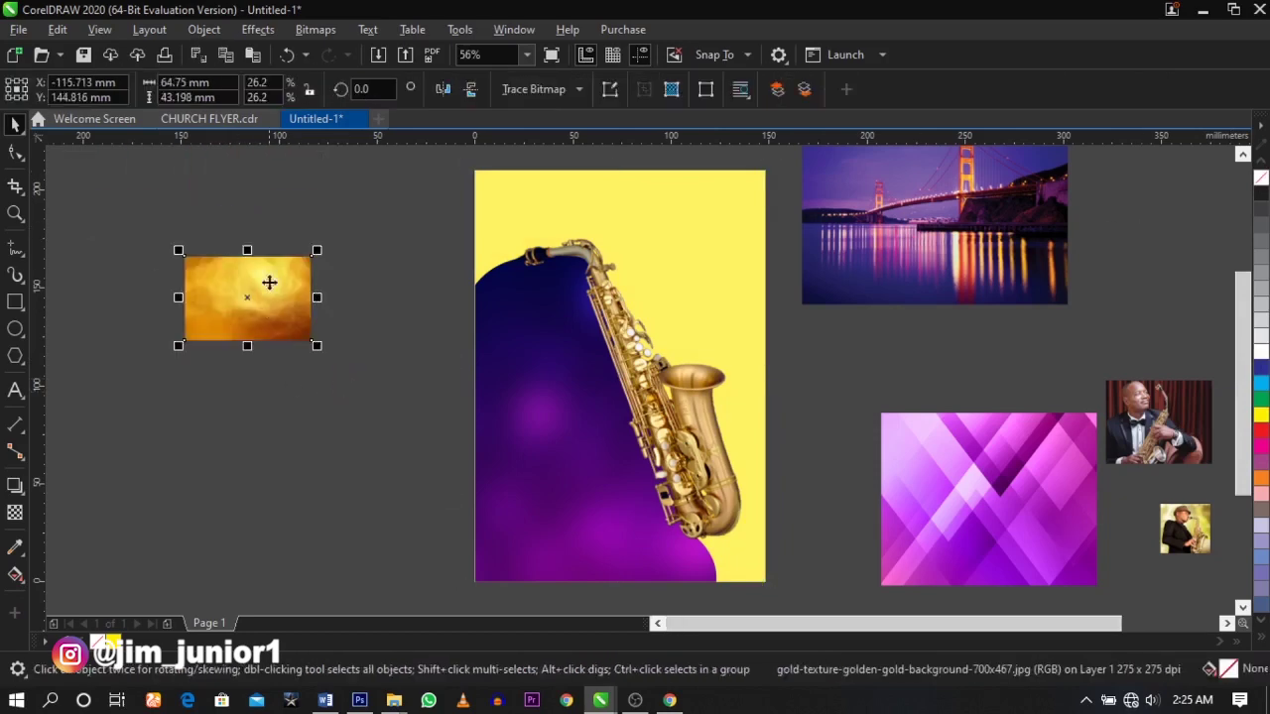
click(821, 352)
drag(841, 304, 852, 371)
click(880, 381)
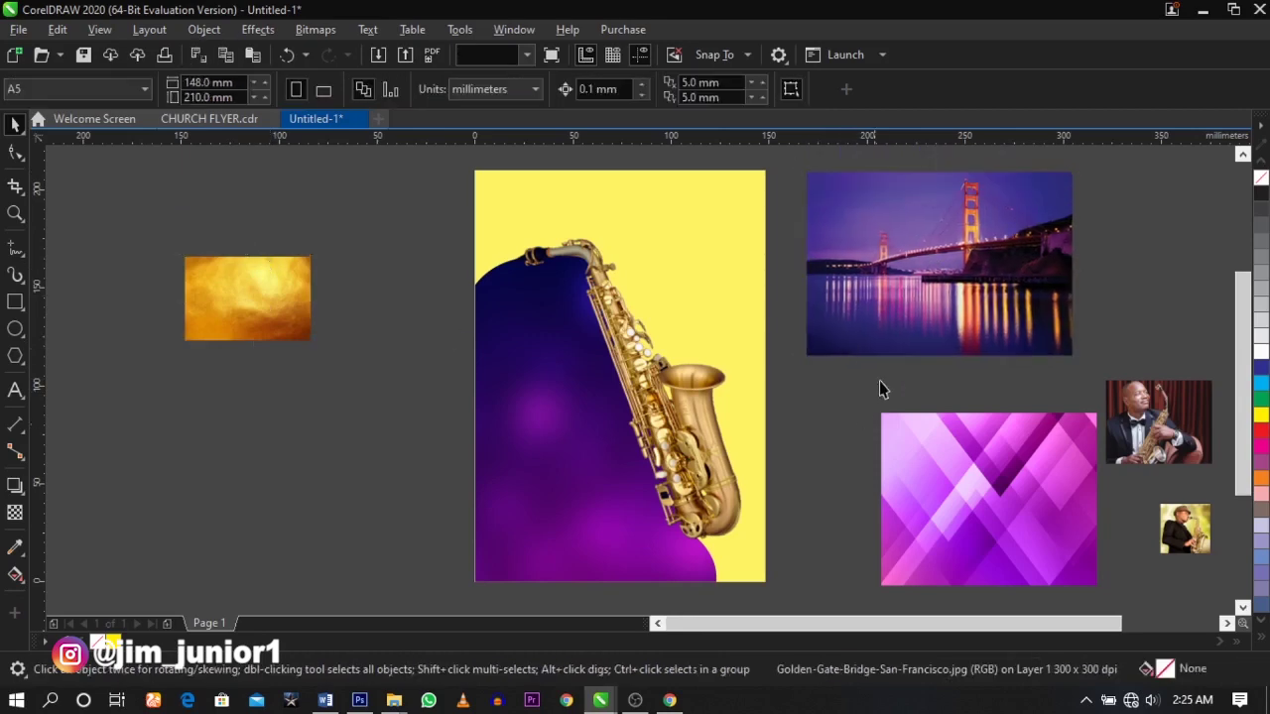
- PowerClip the Golden Gate bridge photo inside the yellow flyer frame
click(967, 270)
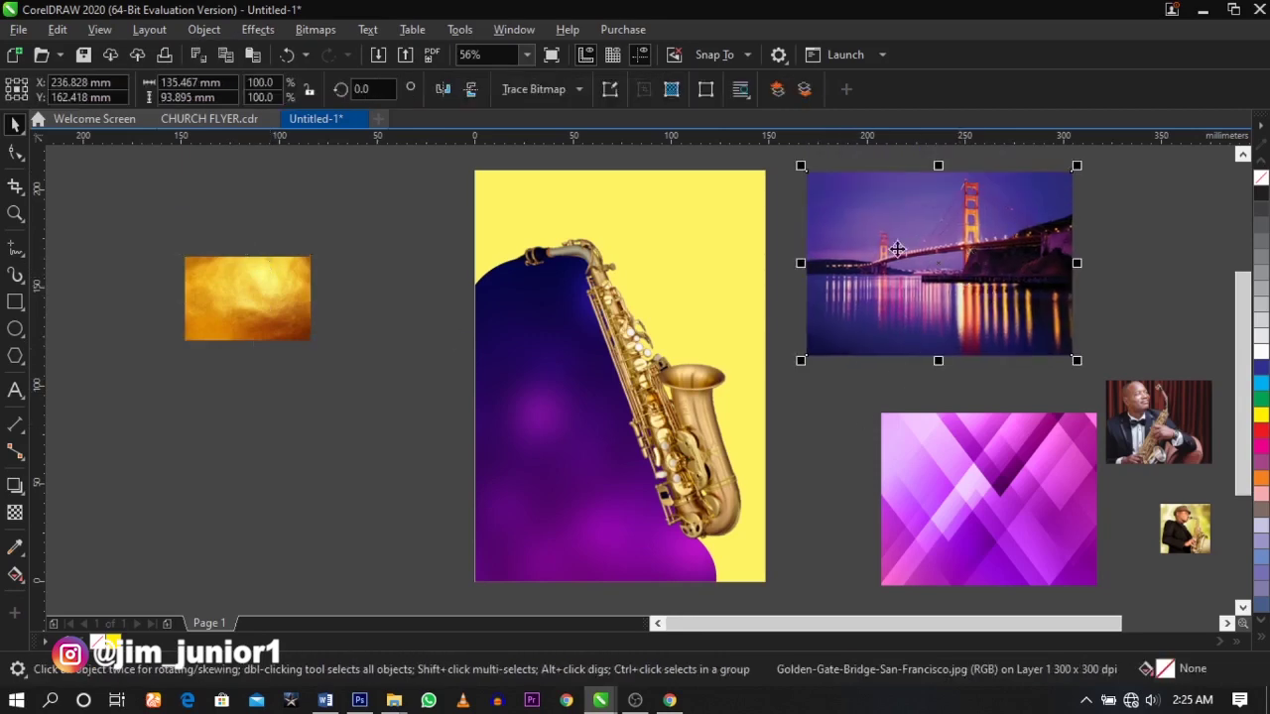
drag(857, 270, 857, 270)
right_click(817, 253)
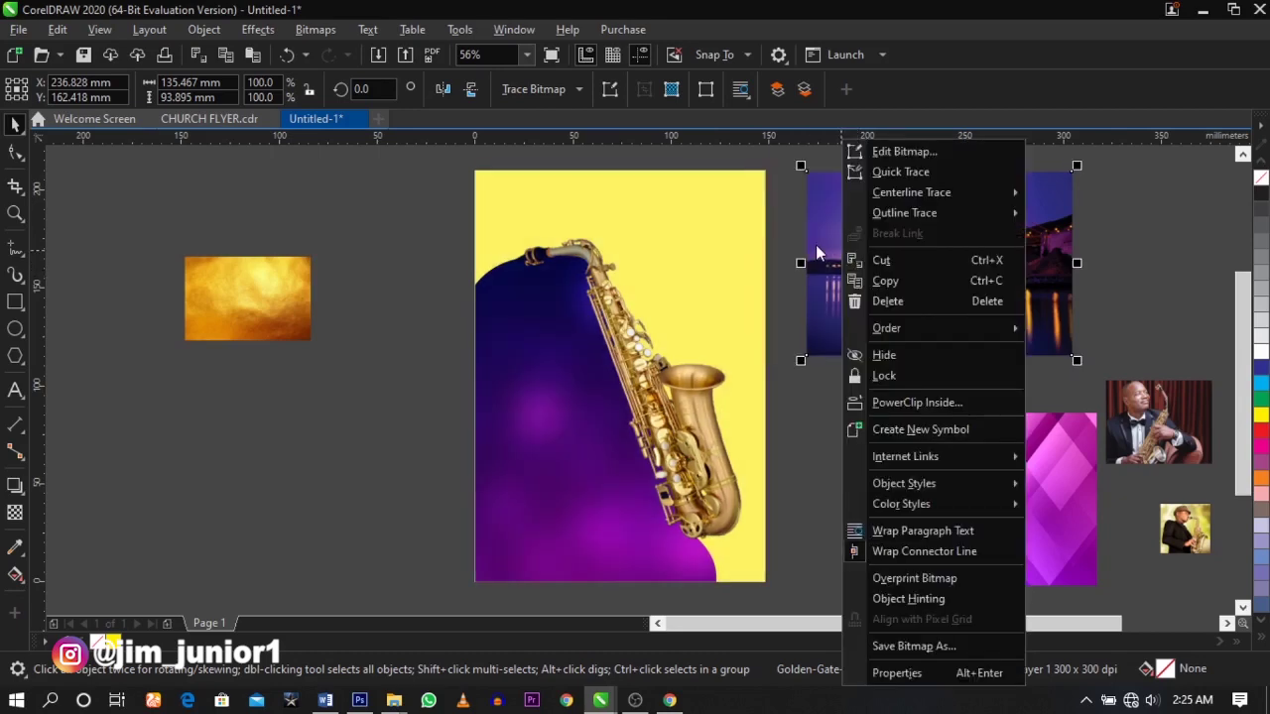
click(878, 402)
drag(661, 217, 666, 217)
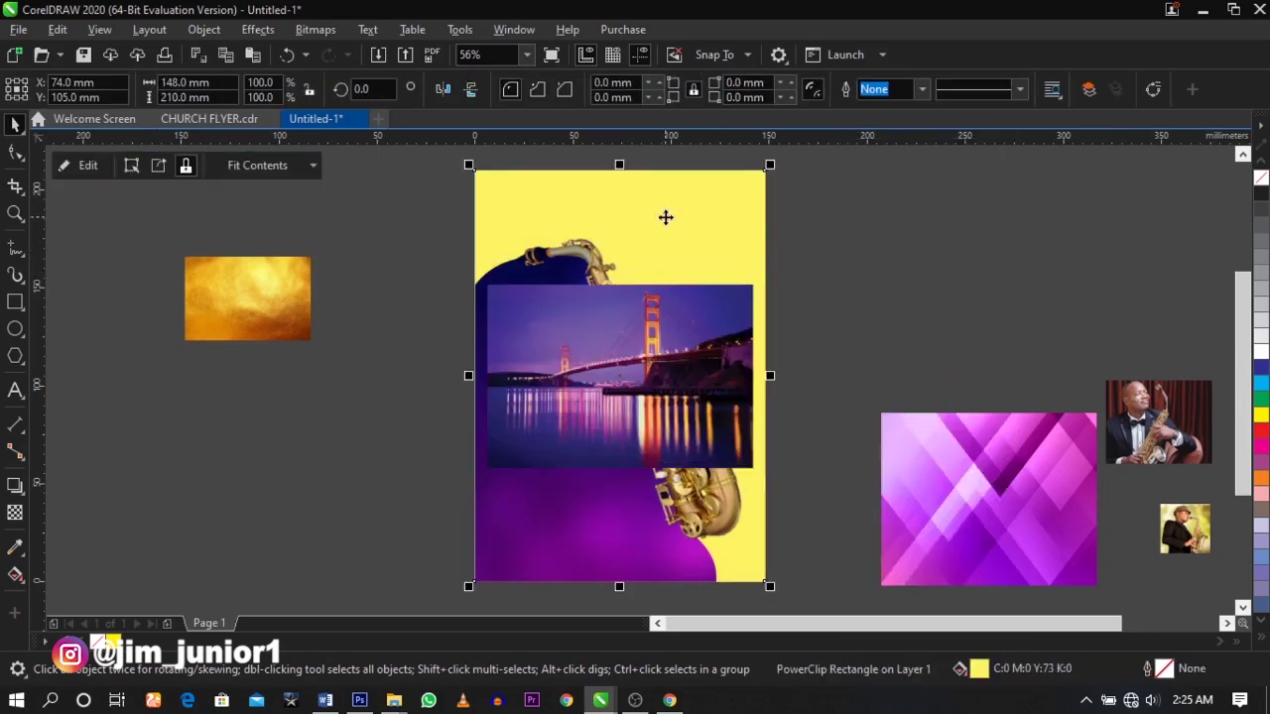
- Edit the frame's contents and send the bridge photo behind the saxophone and panel
right_click(666, 217)
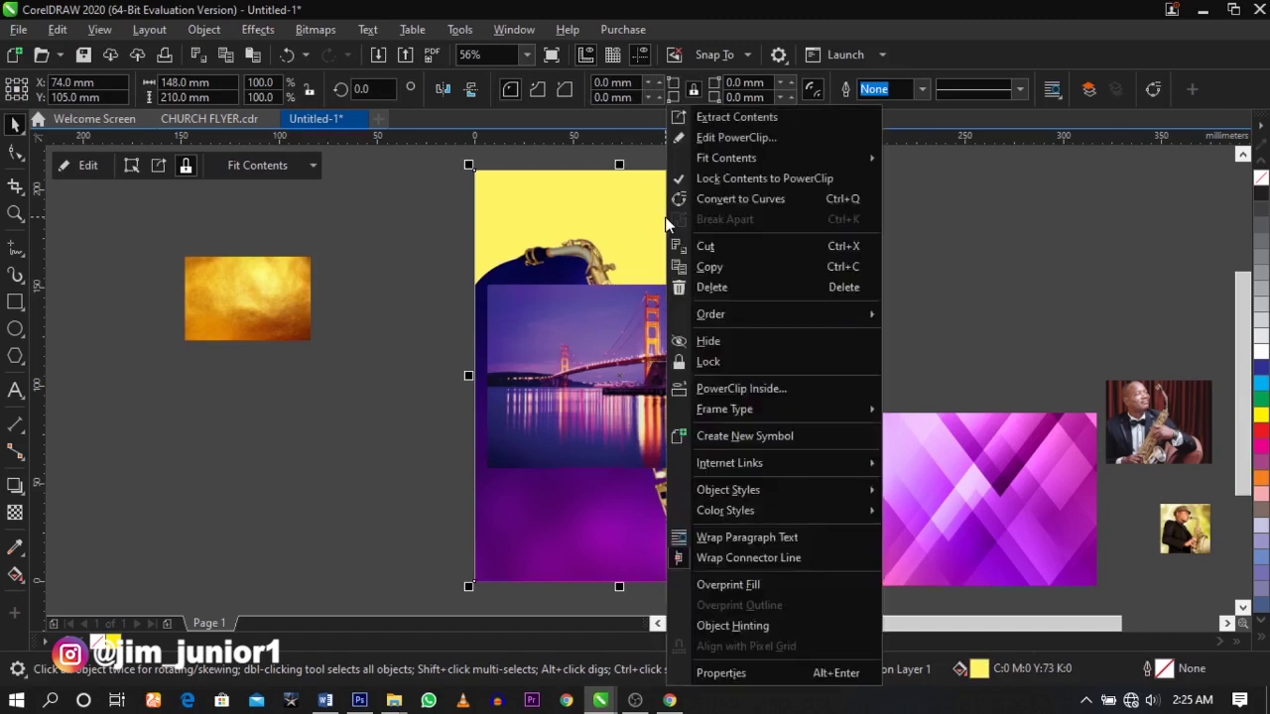
click(723, 145)
click(715, 352)
key(shift+Page_Down)
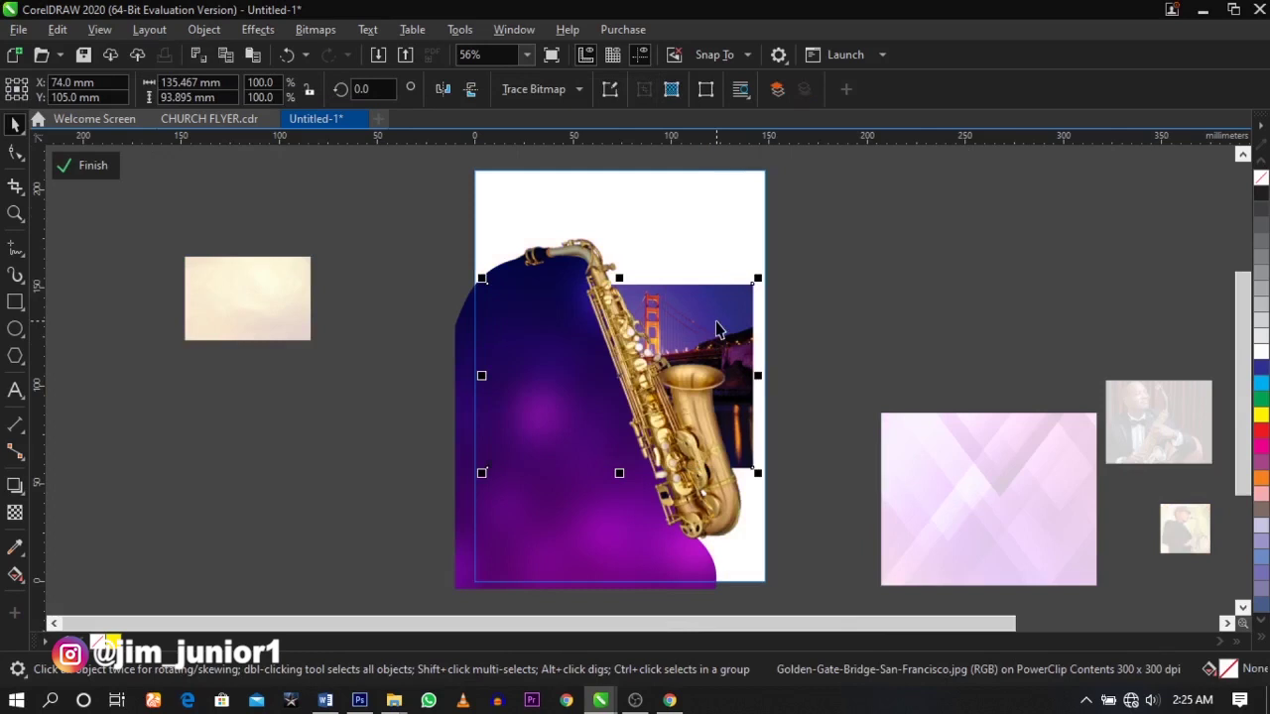
- Enlarge and reposition the bridge photo so it covers the whole flyer
drag(757, 279, 830, 227)
drag(787, 337, 806, 276)
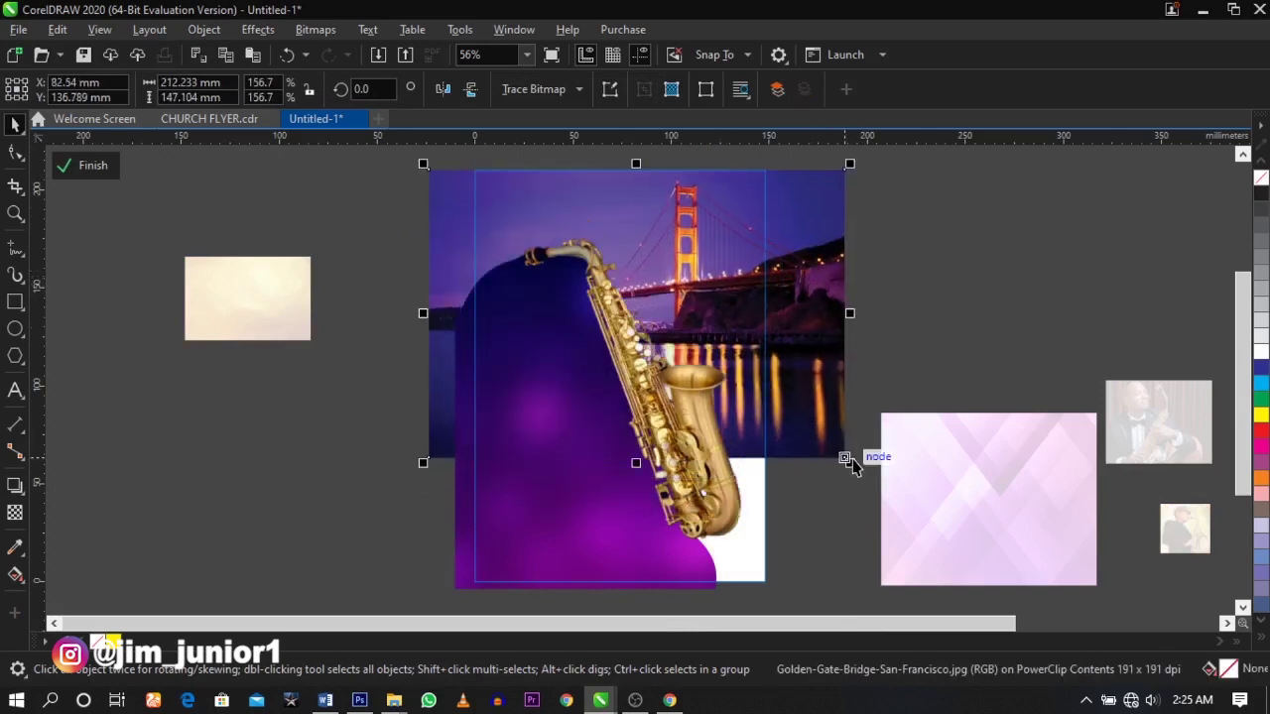
drag(855, 465, 863, 468)
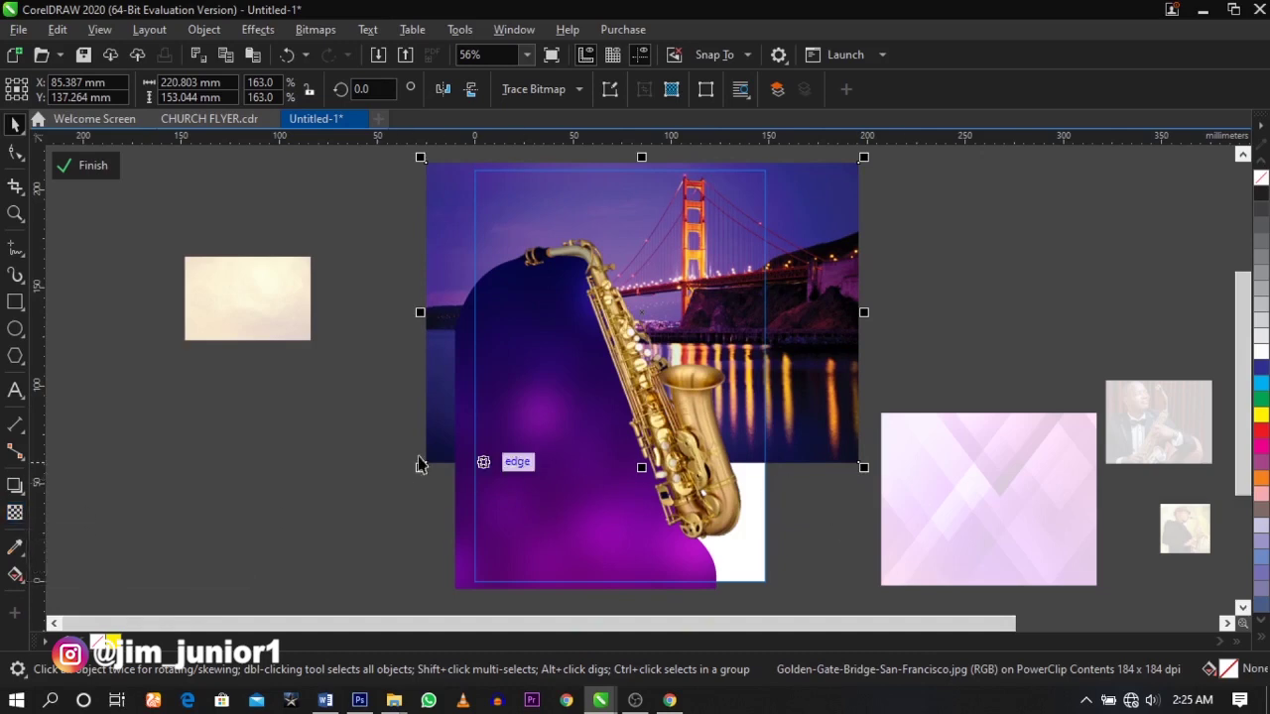
- Give the bridge photo a downward fountain transparency in Screen merge mode
click(15, 512)
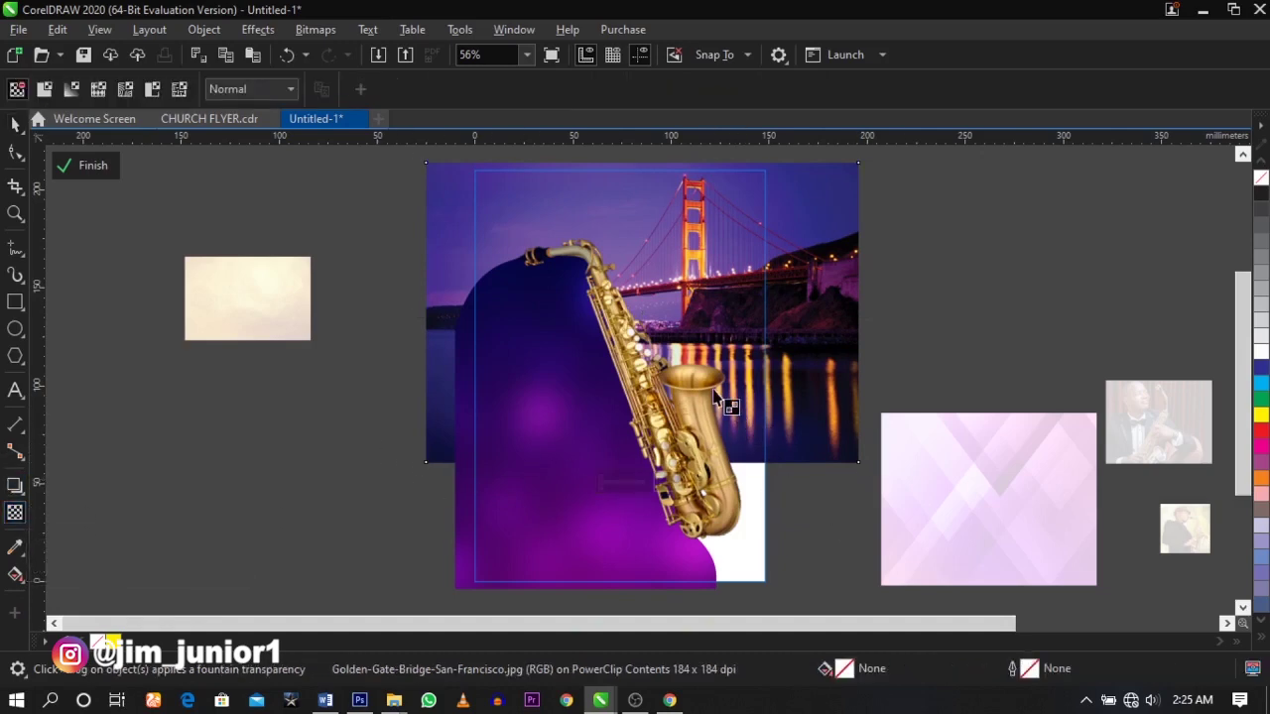
drag(699, 350, 702, 461)
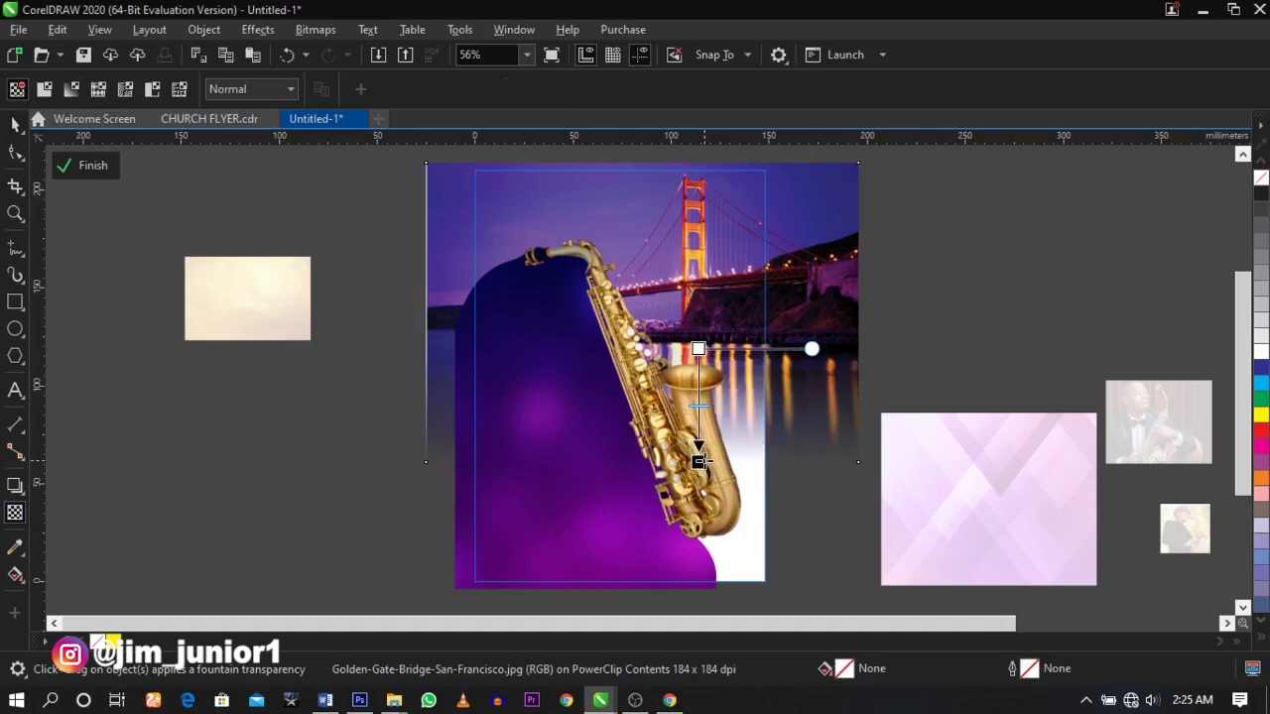
drag(698, 349, 699, 316)
drag(699, 460, 699, 451)
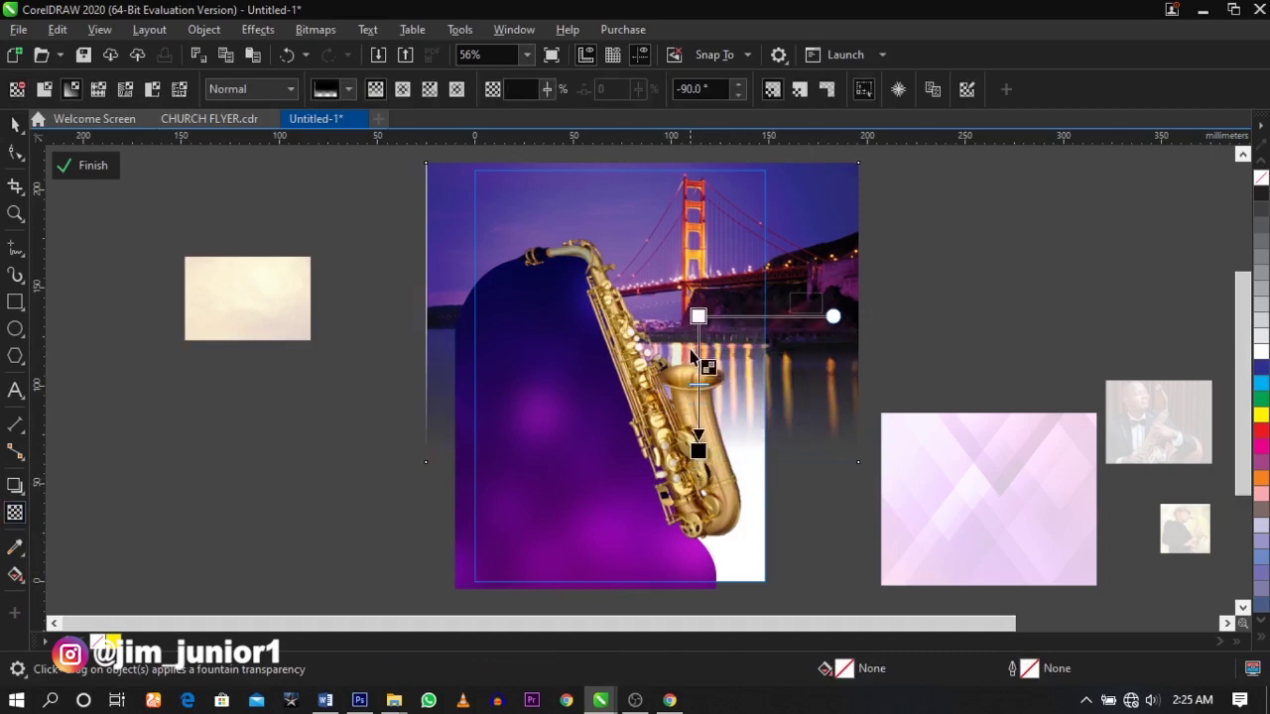
drag(698, 316, 700, 326)
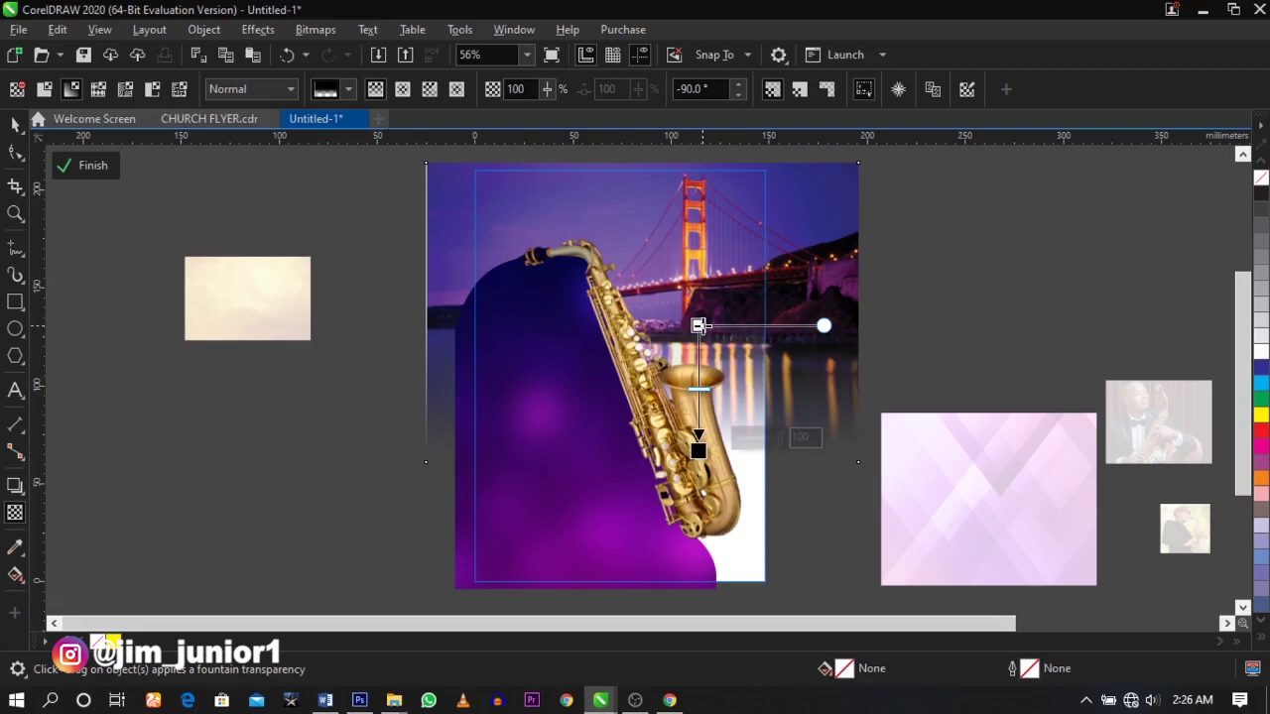
click(699, 326)
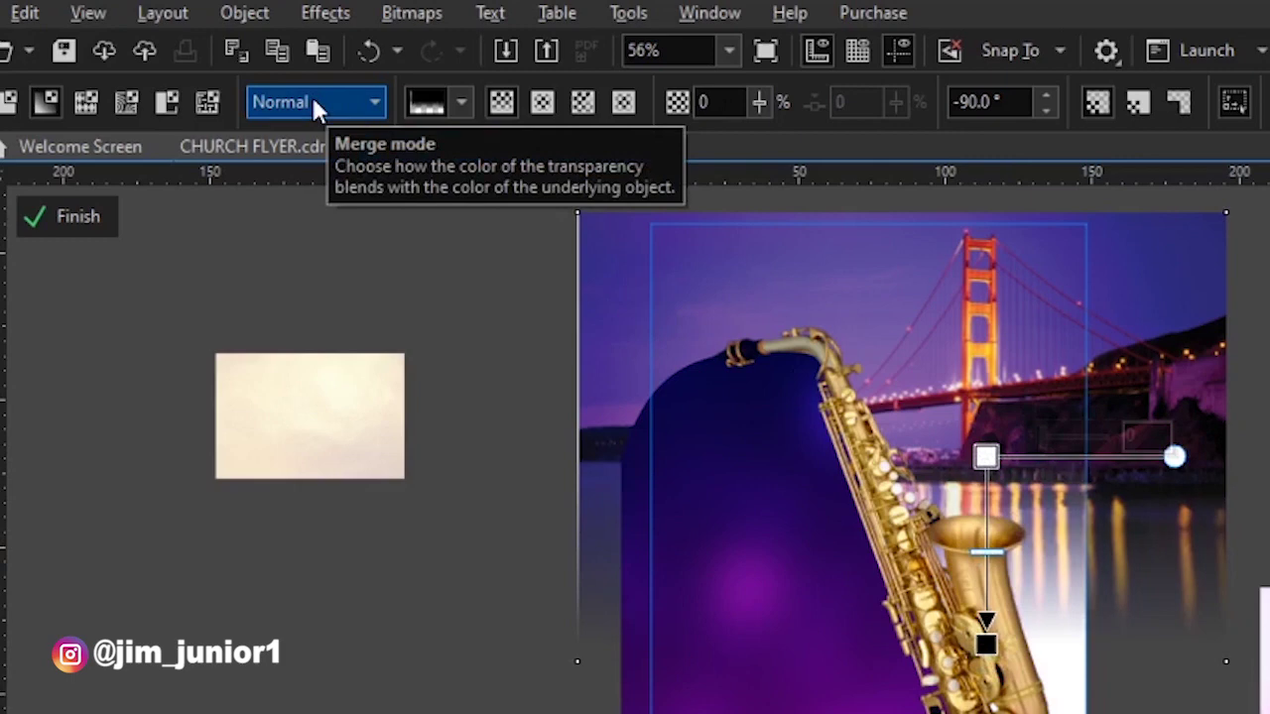
click(314, 102)
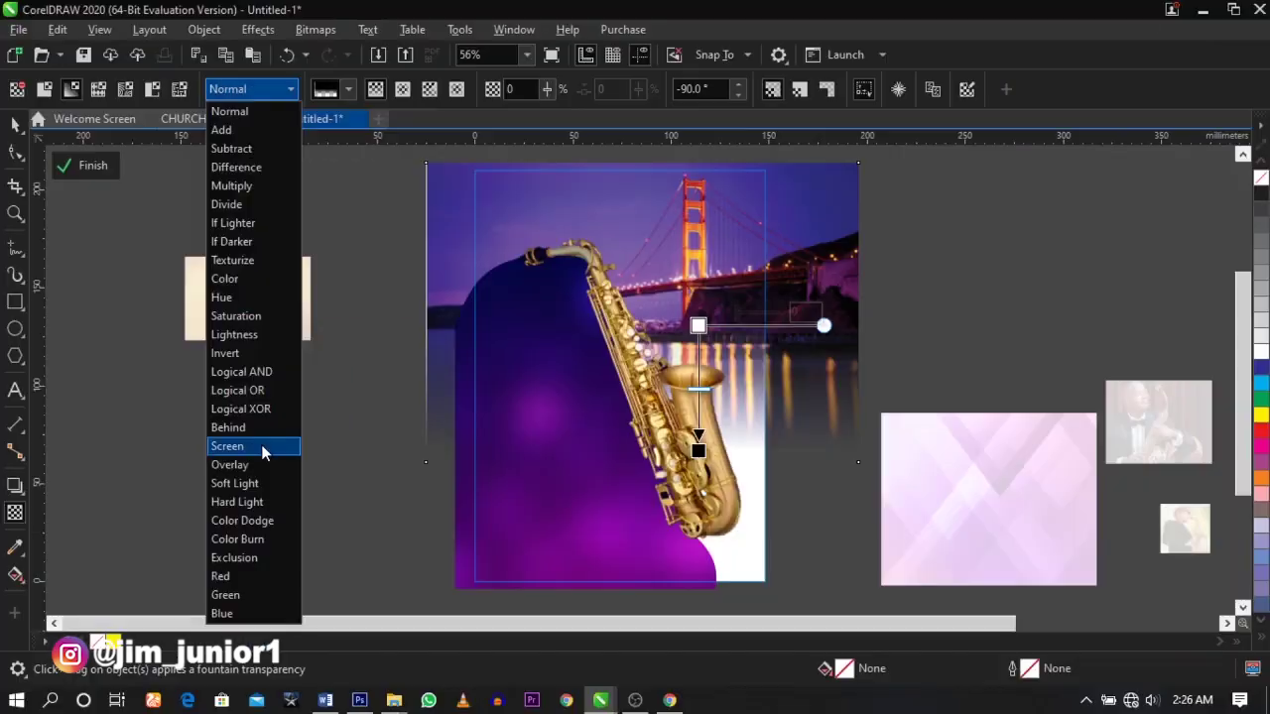
click(333, 640)
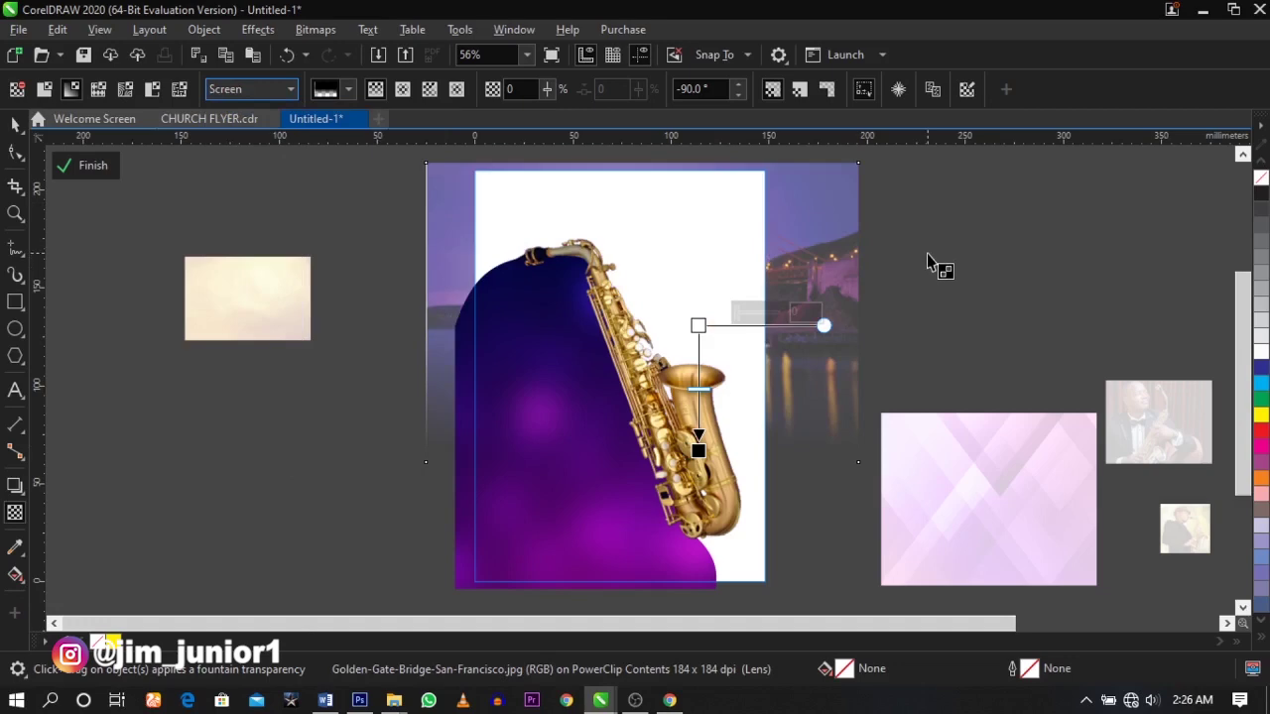
key(Escape)
key(space)
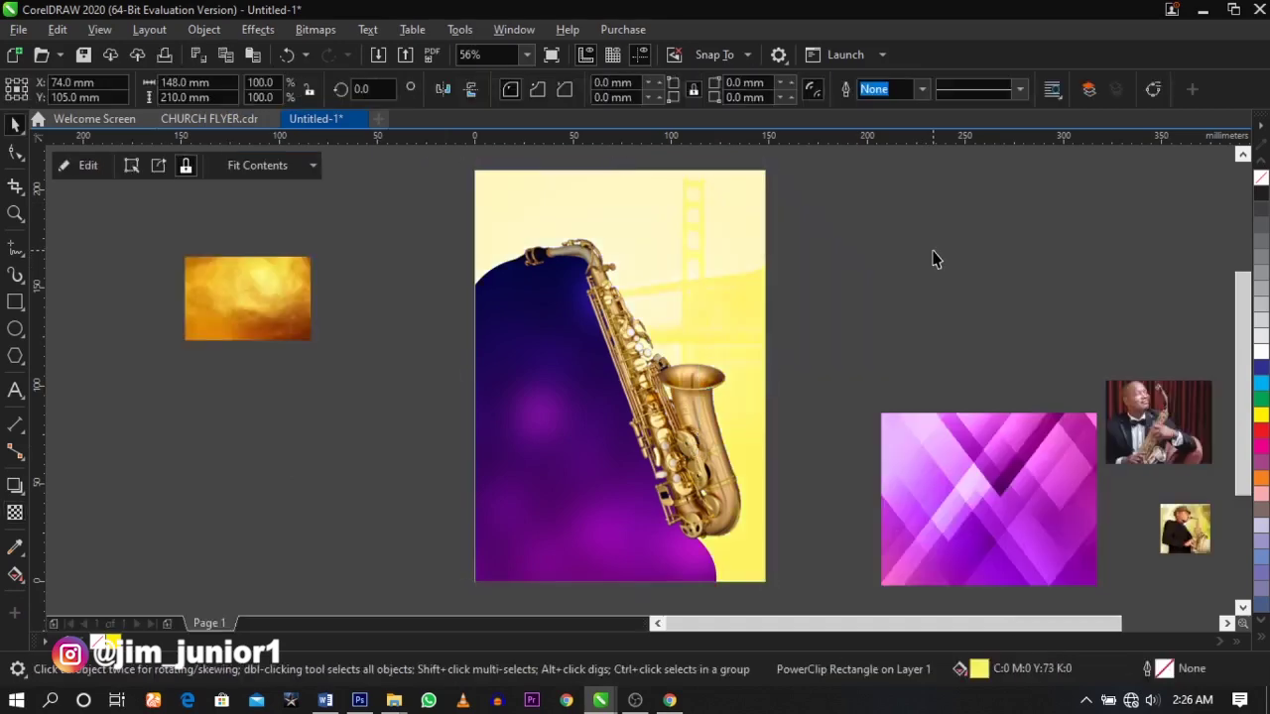
- Draw a large circle over the bottom of the purple panel and nudge it into place
key(Escape)
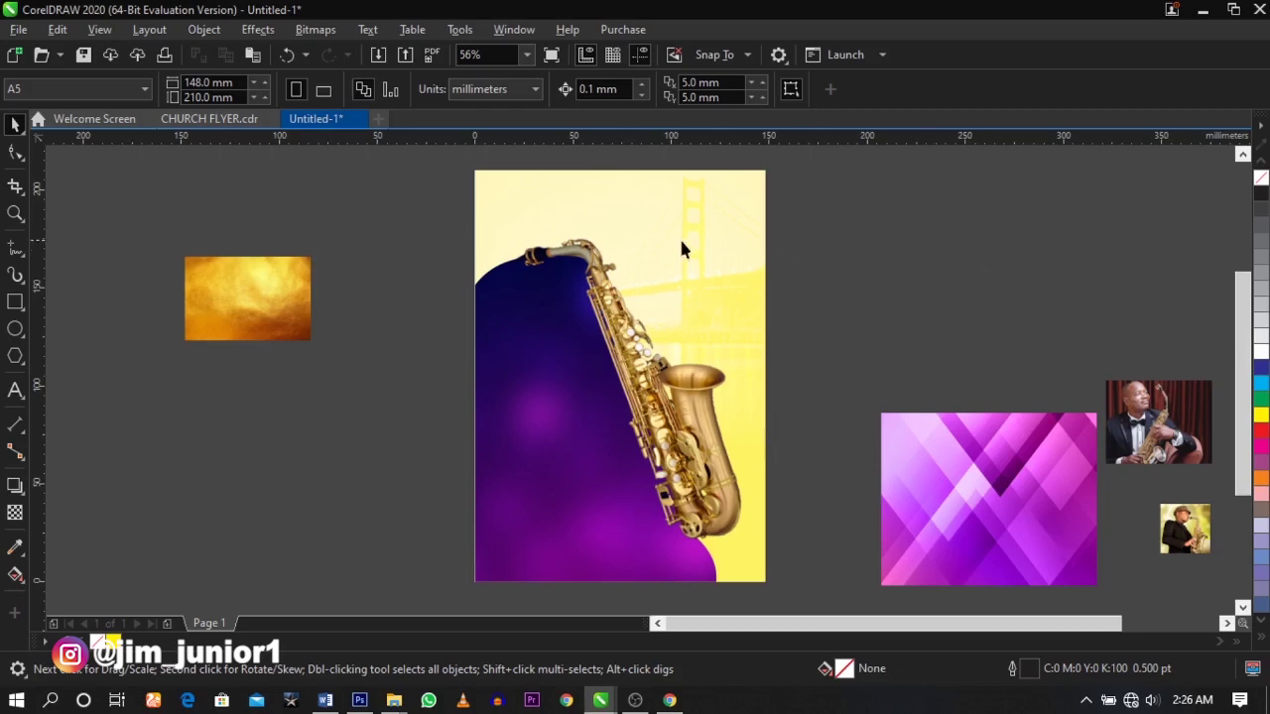
scroll(700, 222, up, 3)
scroll(702, 219, down, 3)
scroll(708, 204, up, 3)
scroll(695, 238, up, 2)
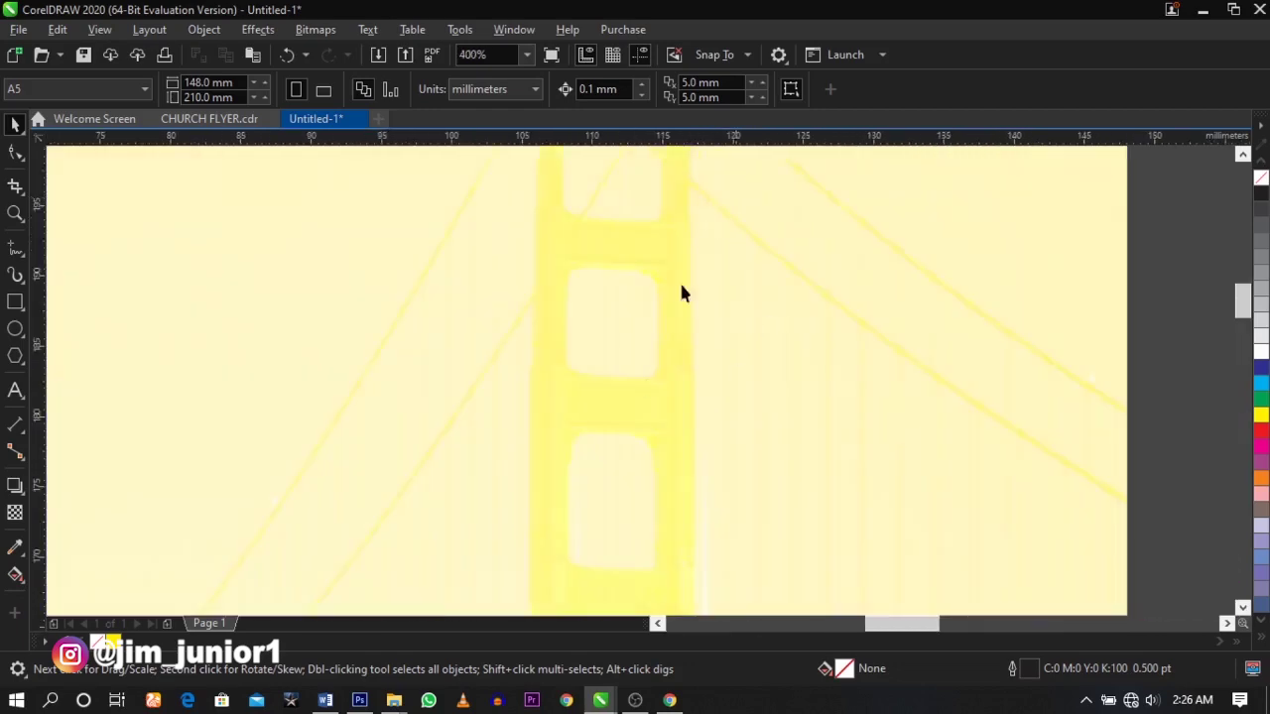
scroll(650, 327, down, 5)
scroll(657, 515, down, 2)
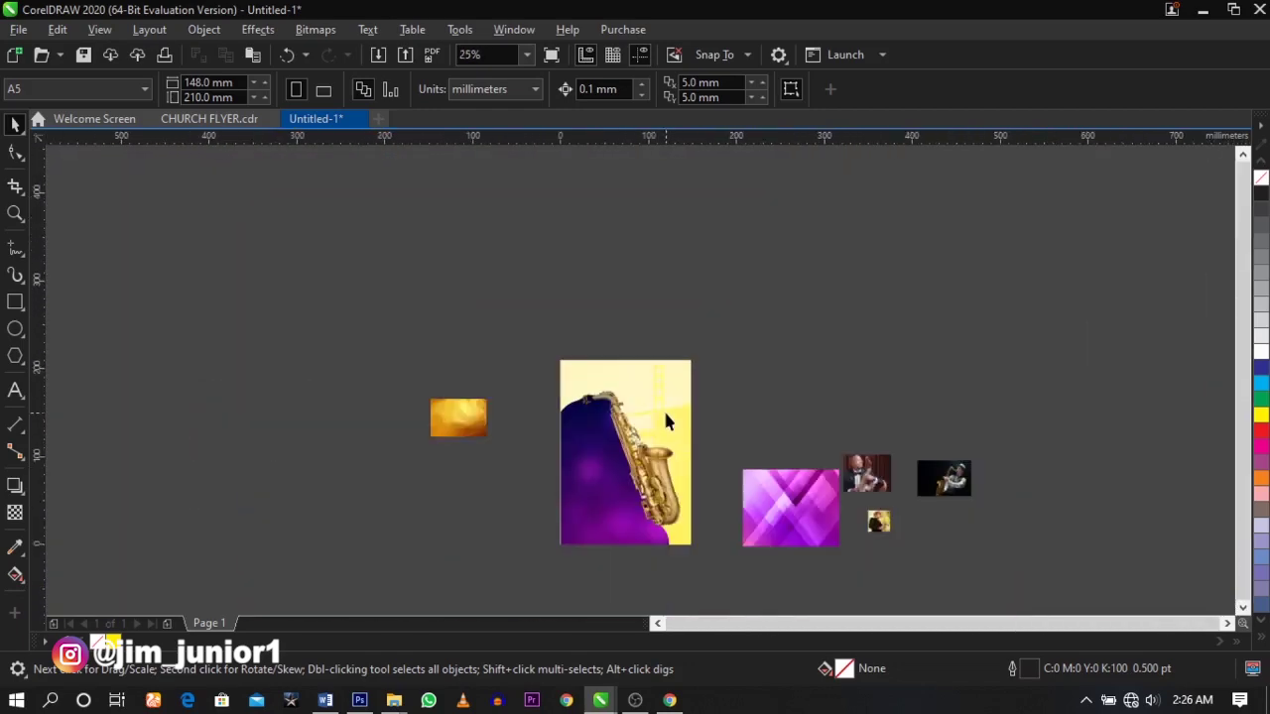
scroll(640, 524, up, 2)
scroll(640, 524, down, 2)
key(z)
drag(515, 426, 734, 561)
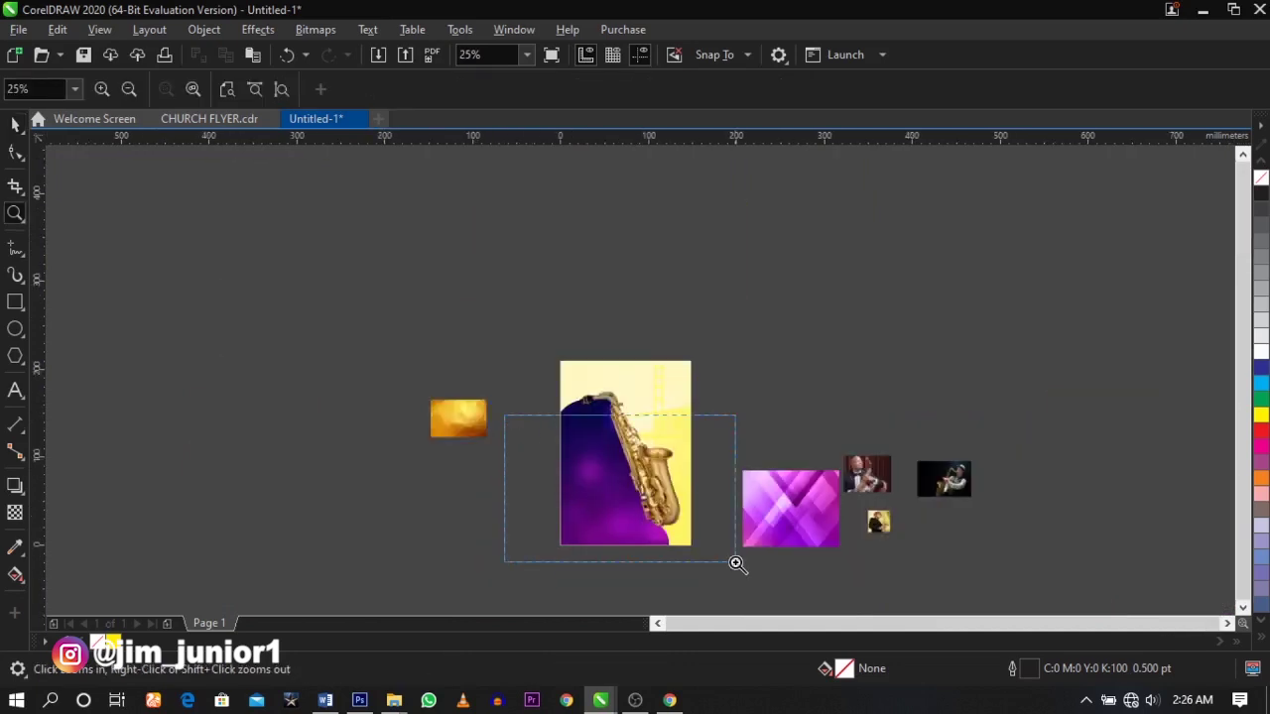
key(space)
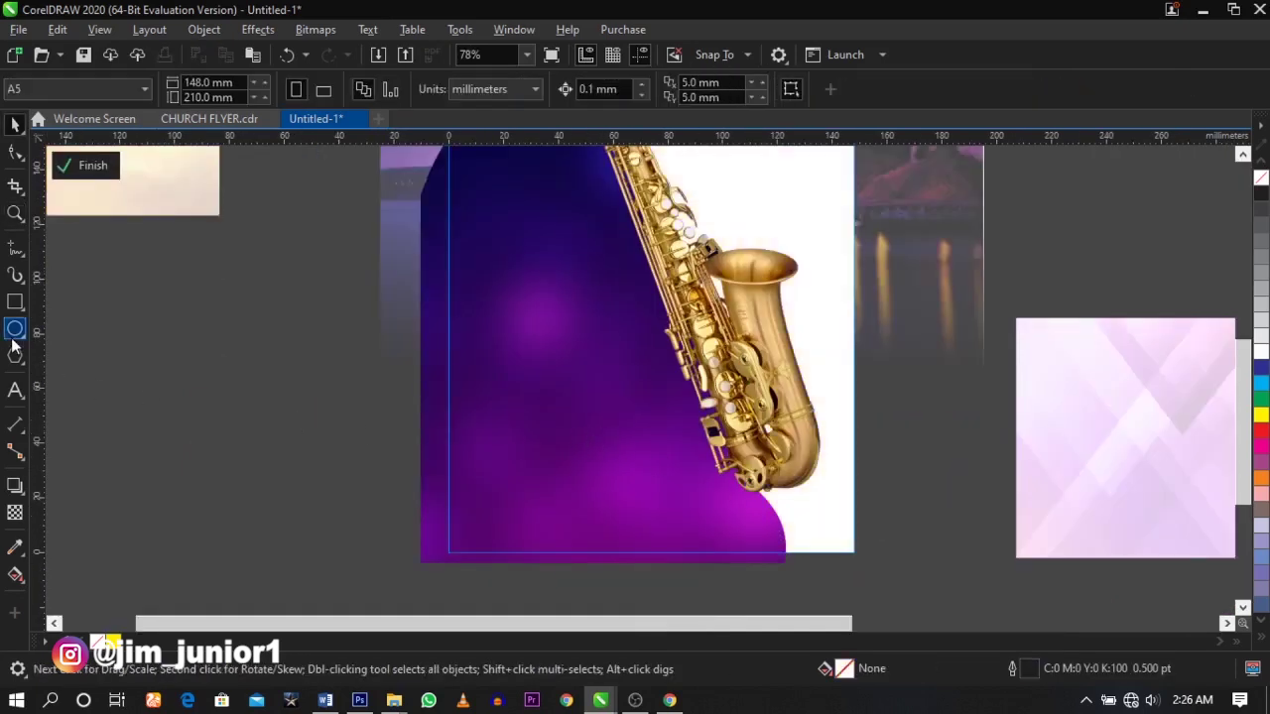
click(14, 331)
drag(359, 368, 820, 593)
key(space)
drag(646, 487, 651, 478)
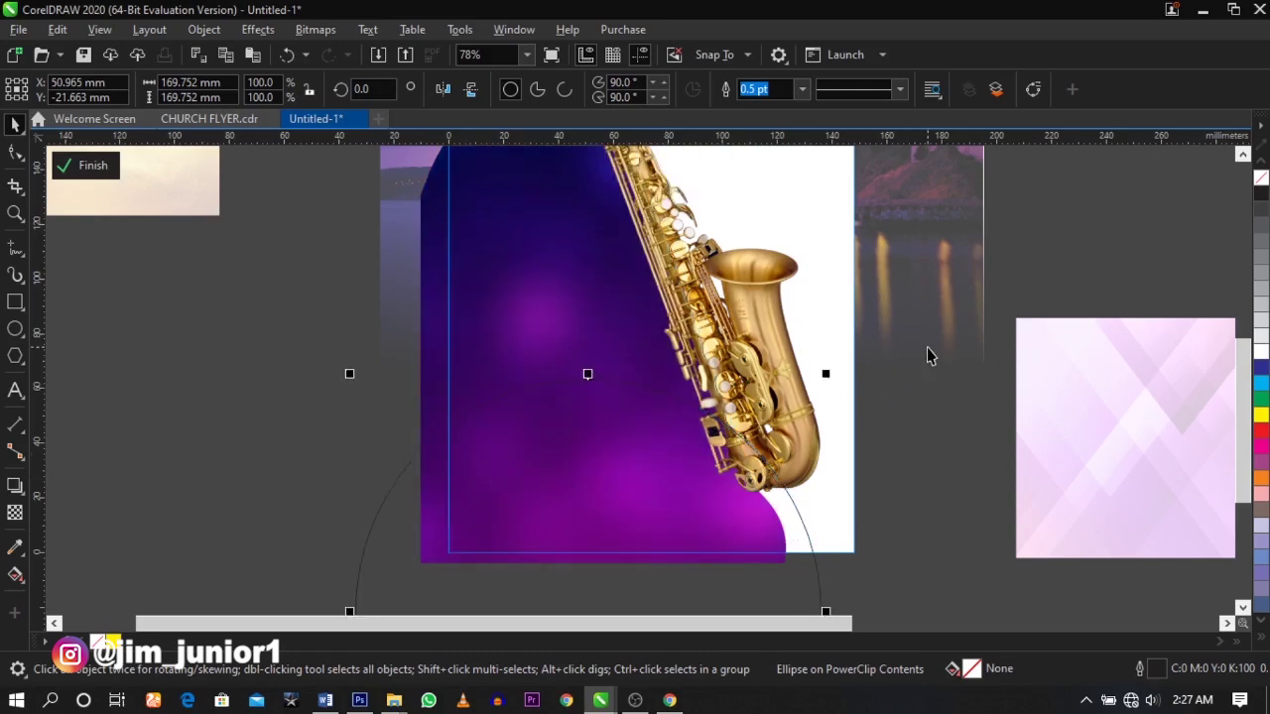
drag(579, 390, 579, 396)
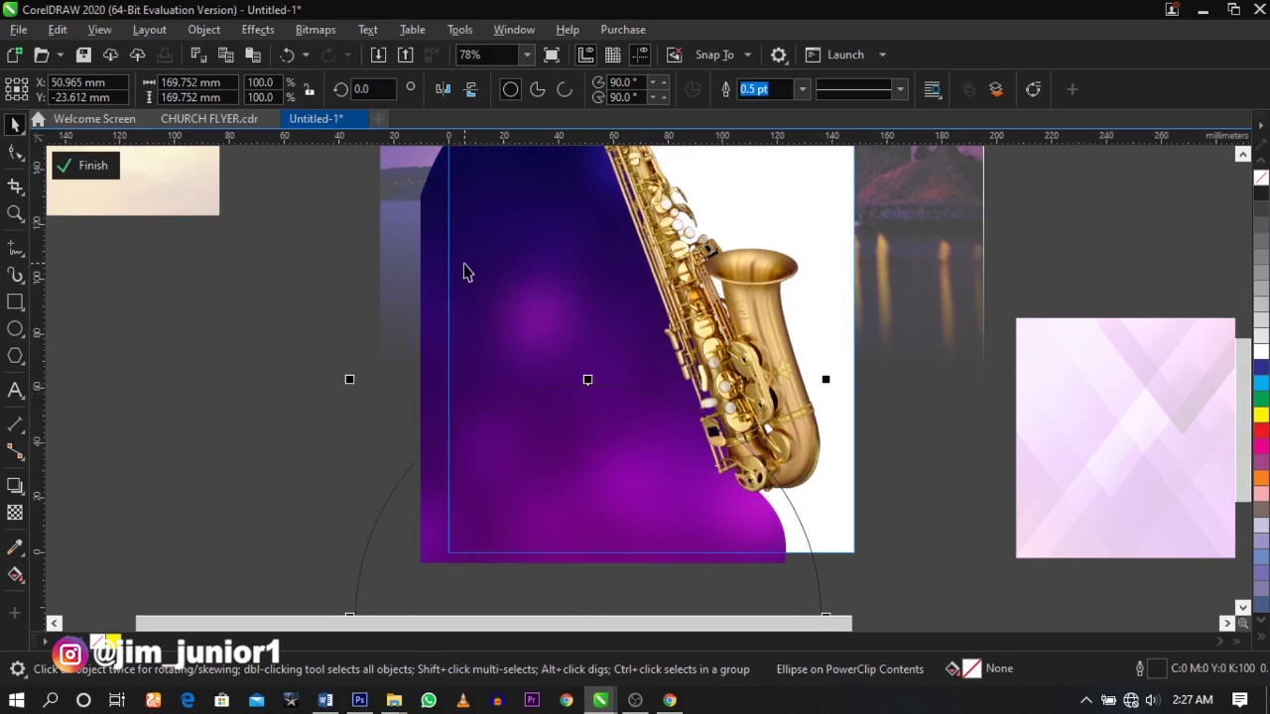
- Trim the circle's curve out of the purple panel
shift+click(467, 273)
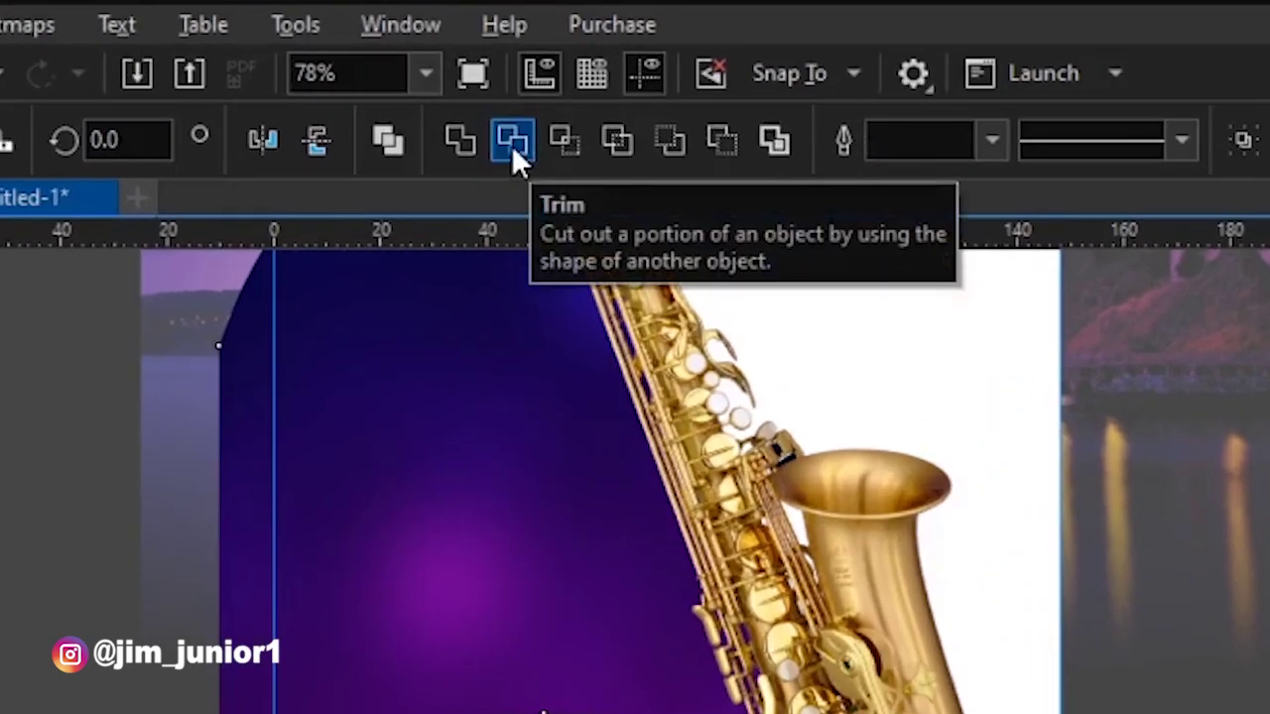
click(511, 145)
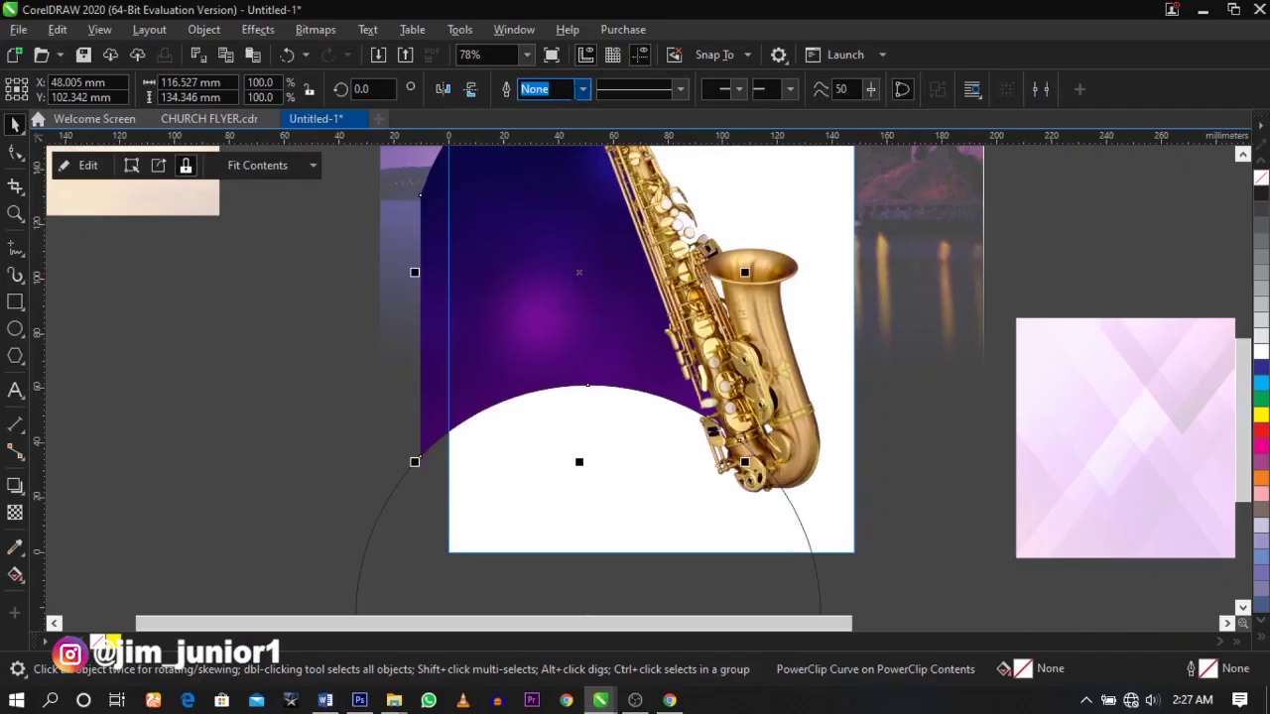
click(331, 375)
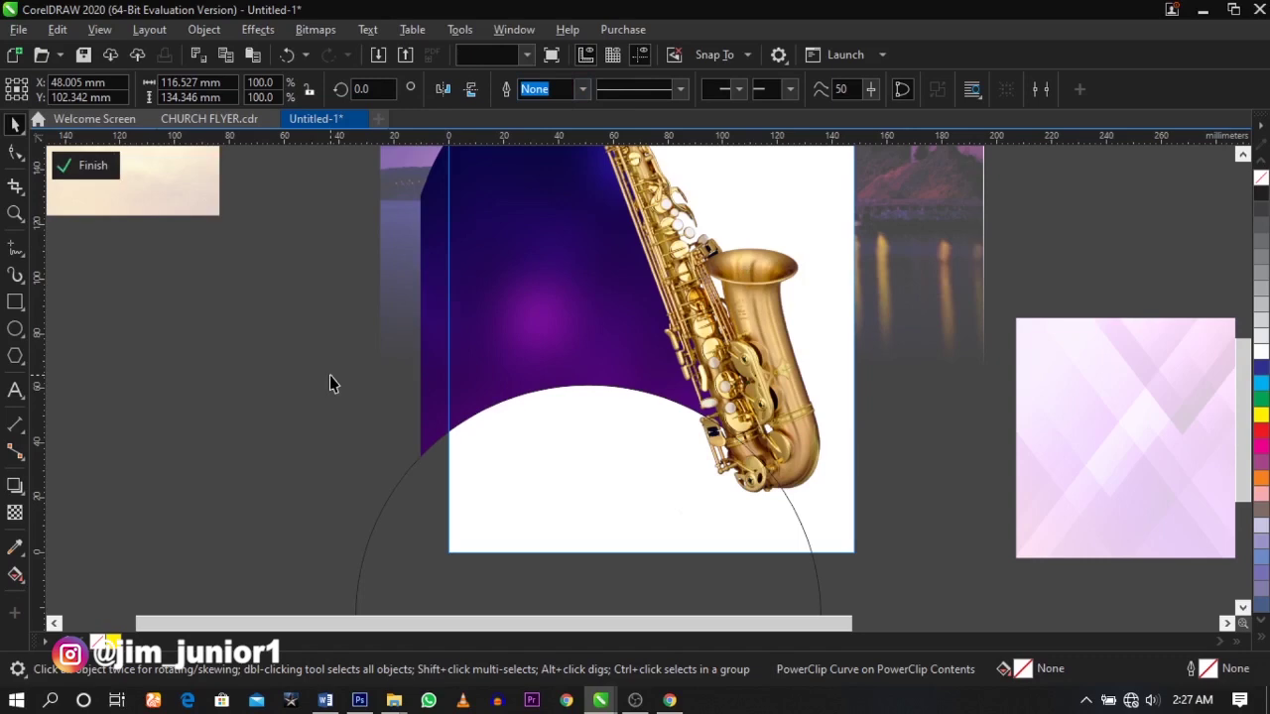
- Resize the white circle and move it lower beneath the panel's arc
click(610, 446)
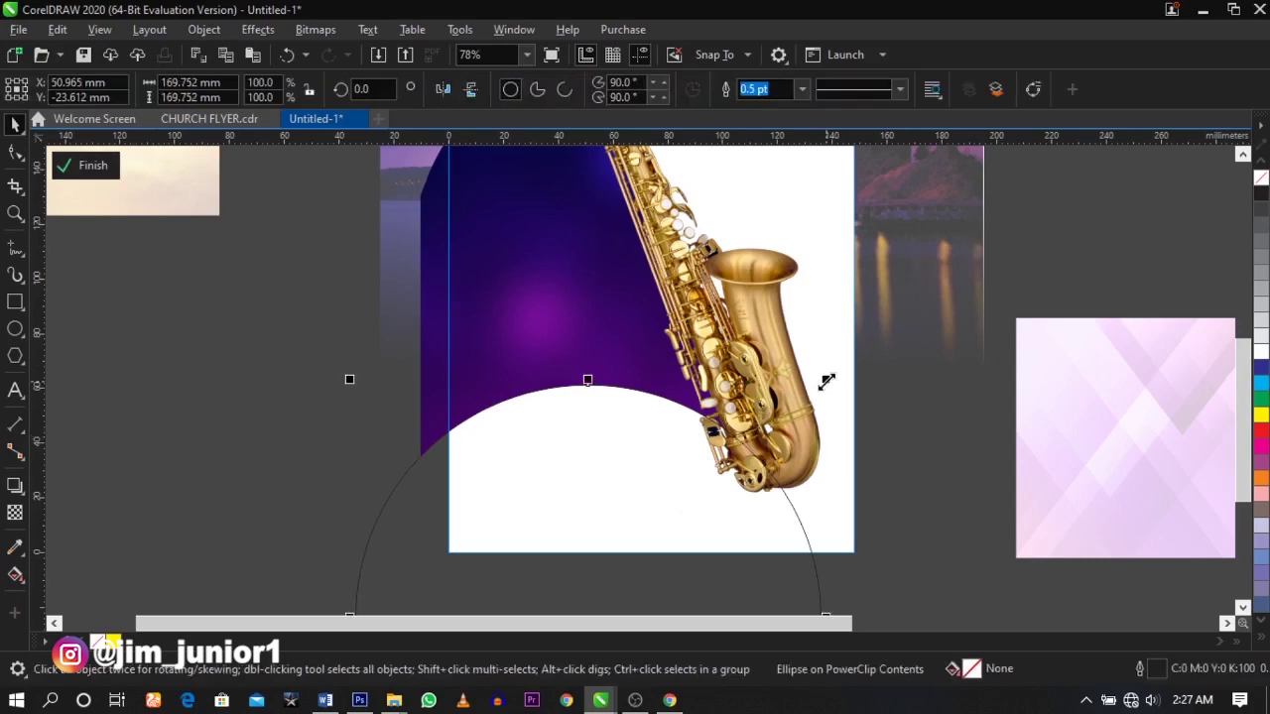
drag(825, 380, 817, 387)
scroll(815, 392, up, 2)
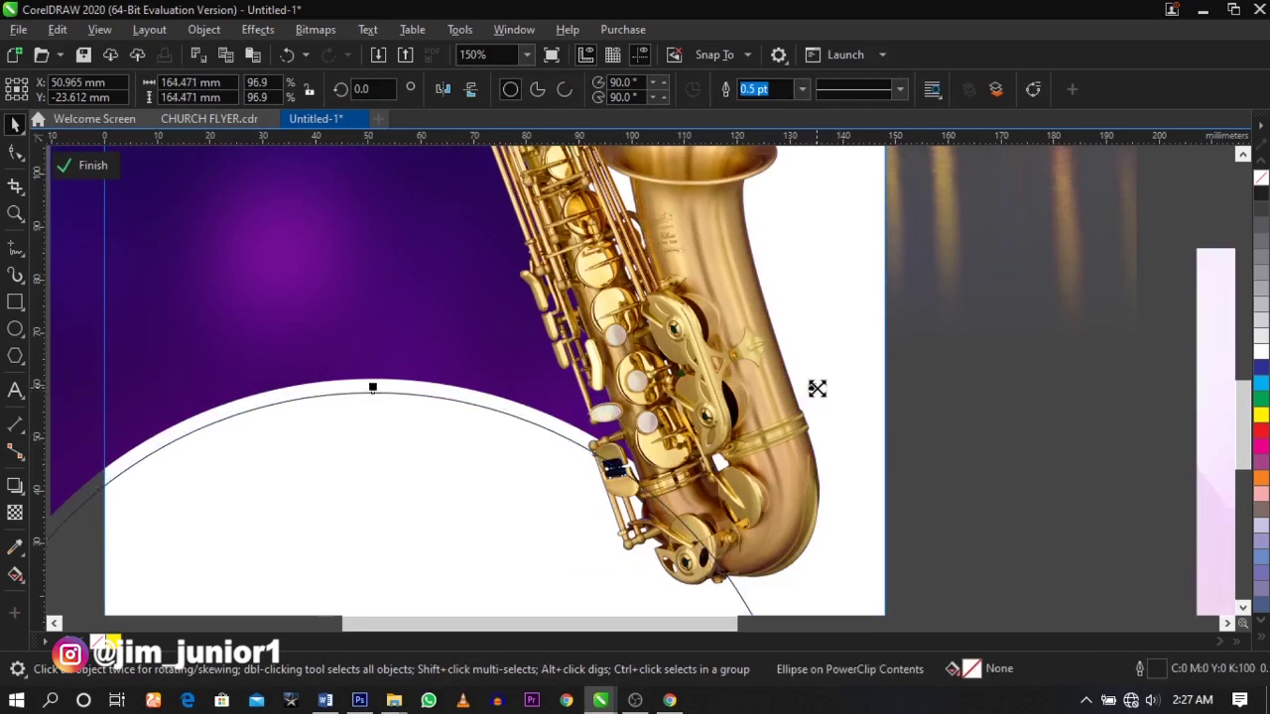
scroll(691, 420, down, 2)
scroll(678, 424, up, 2)
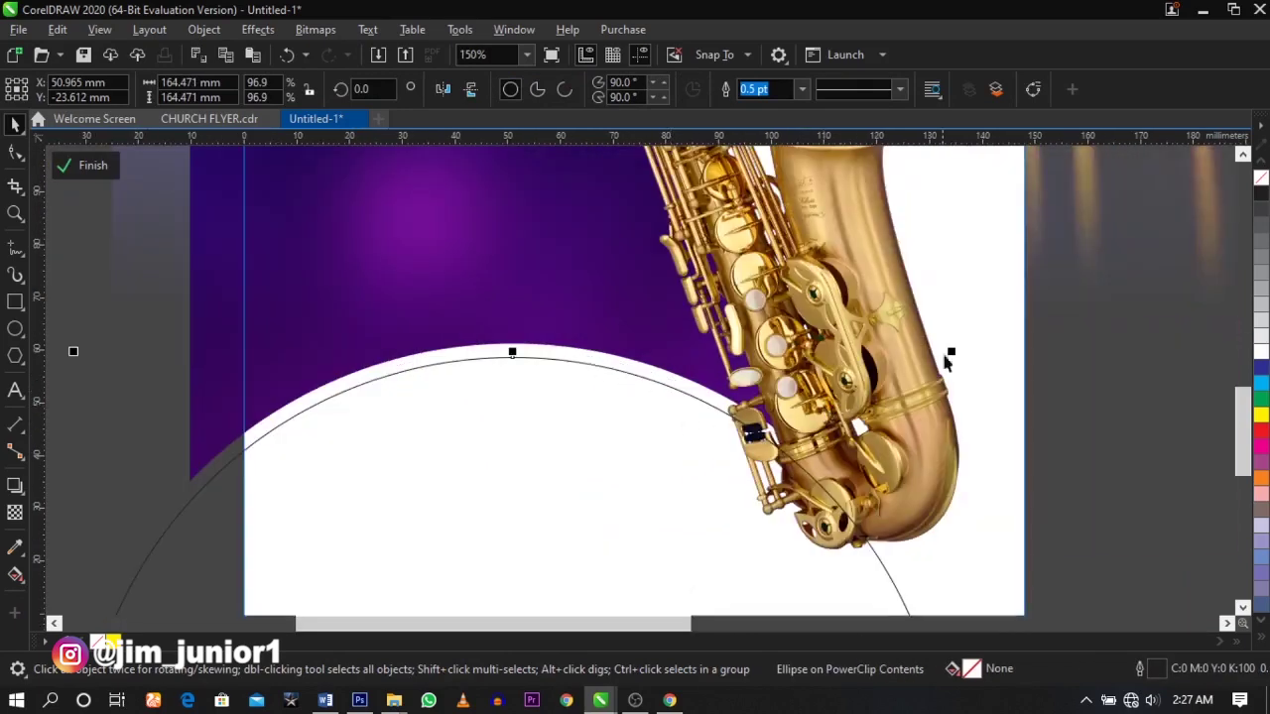
drag(952, 349, 943, 369)
scroll(655, 437, down, 2)
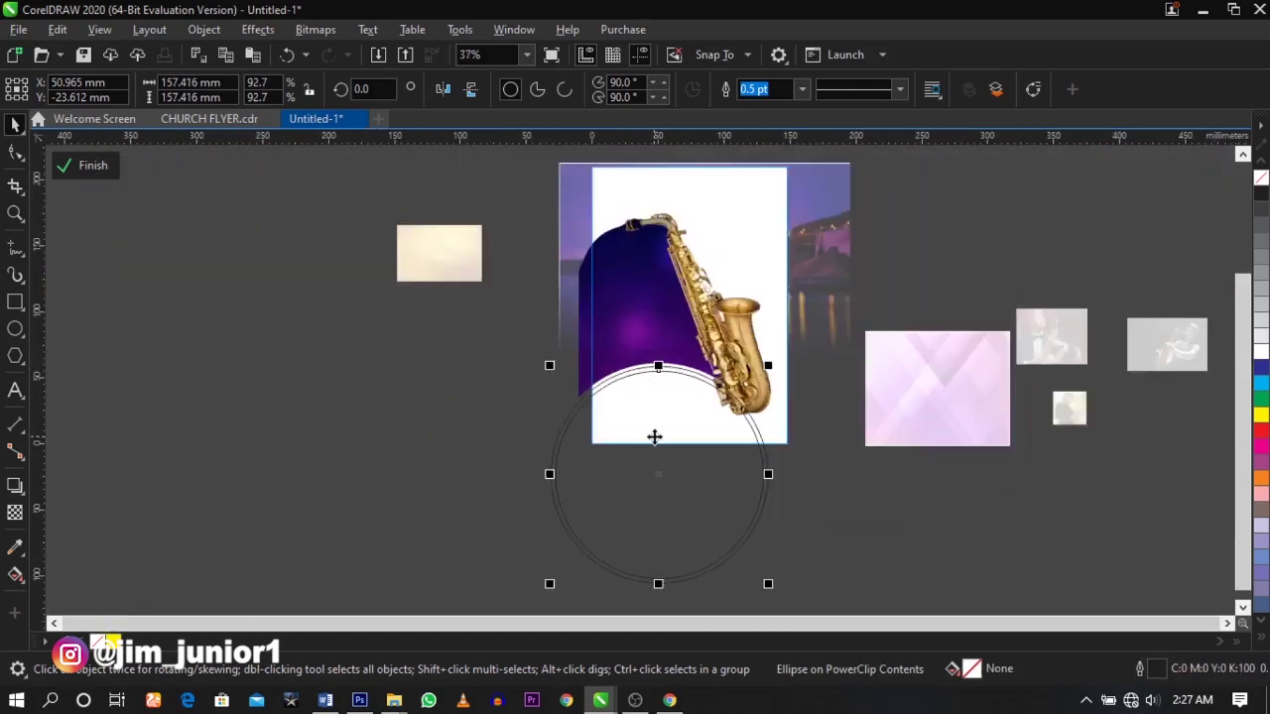
scroll(654, 437, up, 1)
drag(661, 482, 660, 501)
scroll(674, 432, down, 1)
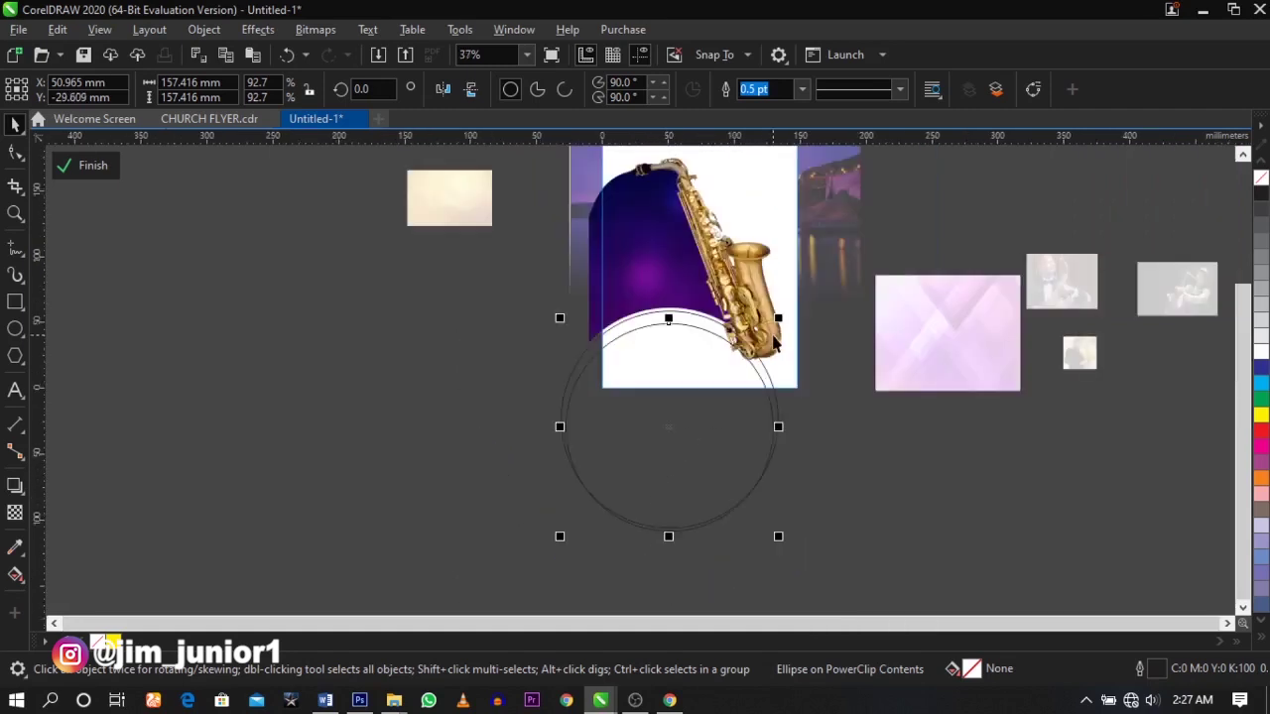
scroll(775, 330, up, 2)
drag(799, 282, 806, 265)
scroll(807, 264, down, 1)
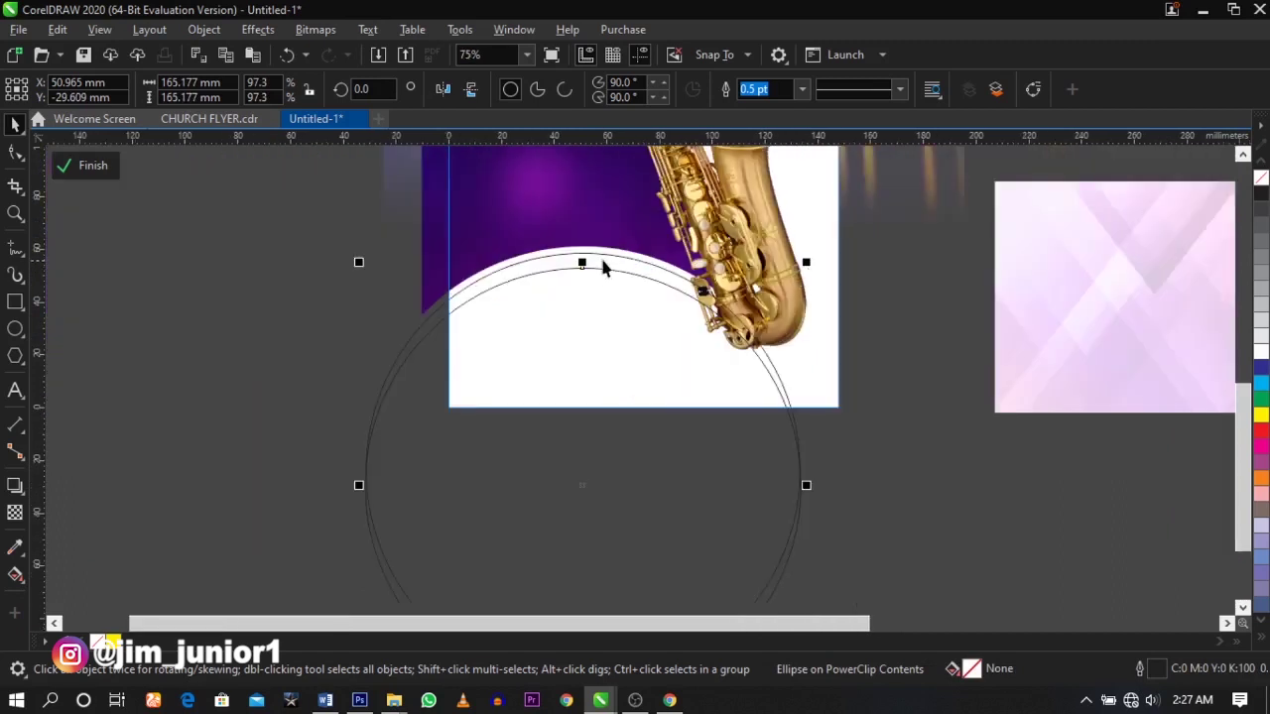
- Trim the two circles into a thin curved band and remove the leftover circle
shift+click(603, 260)
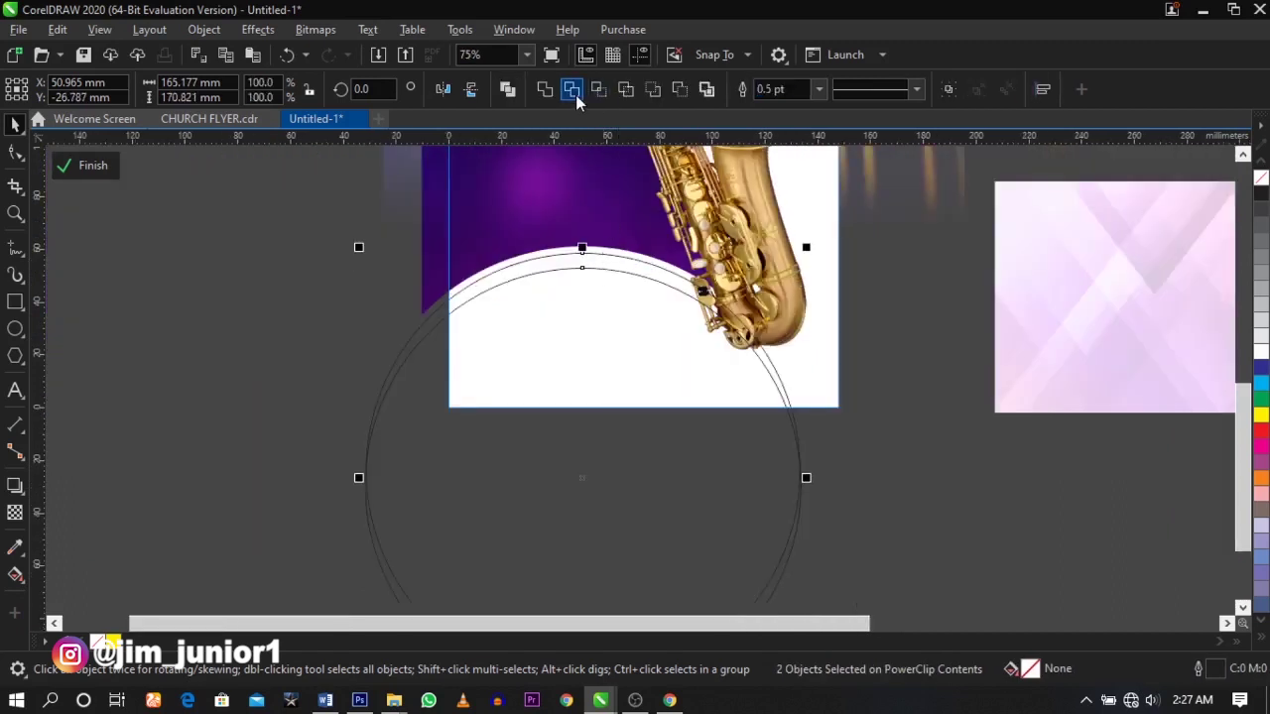
click(295, 303)
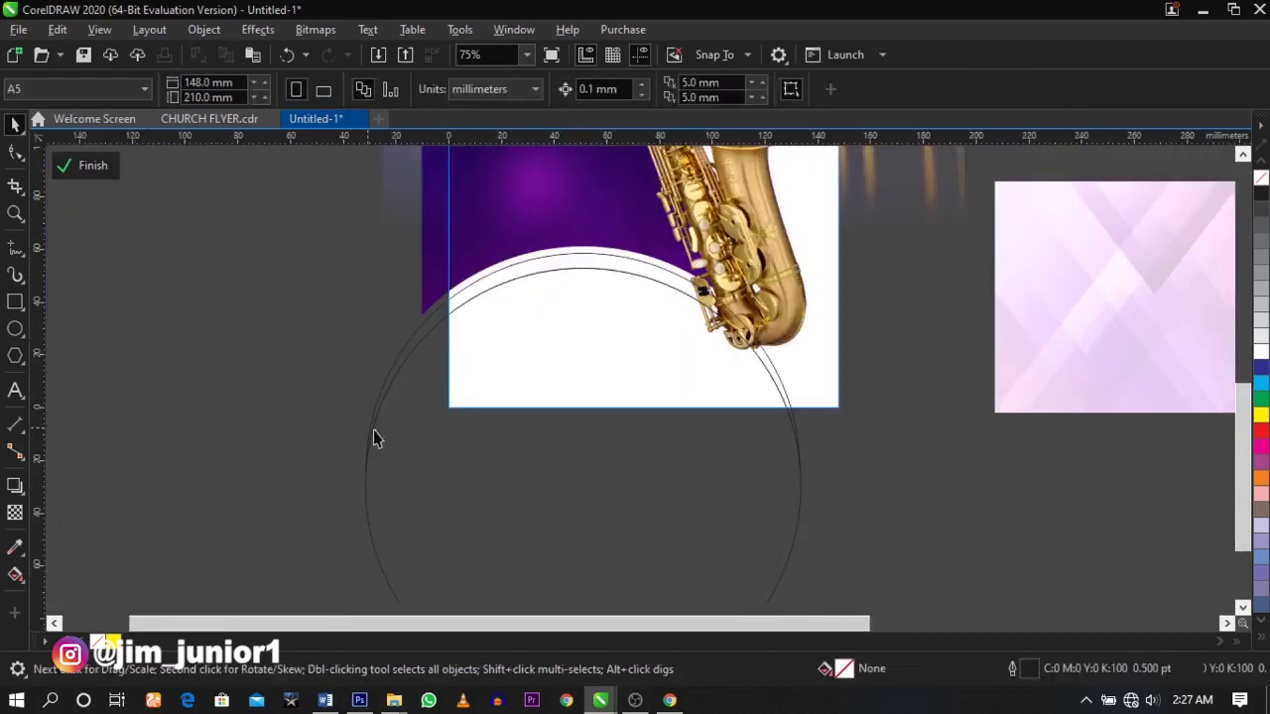
click(427, 458)
key(Escape)
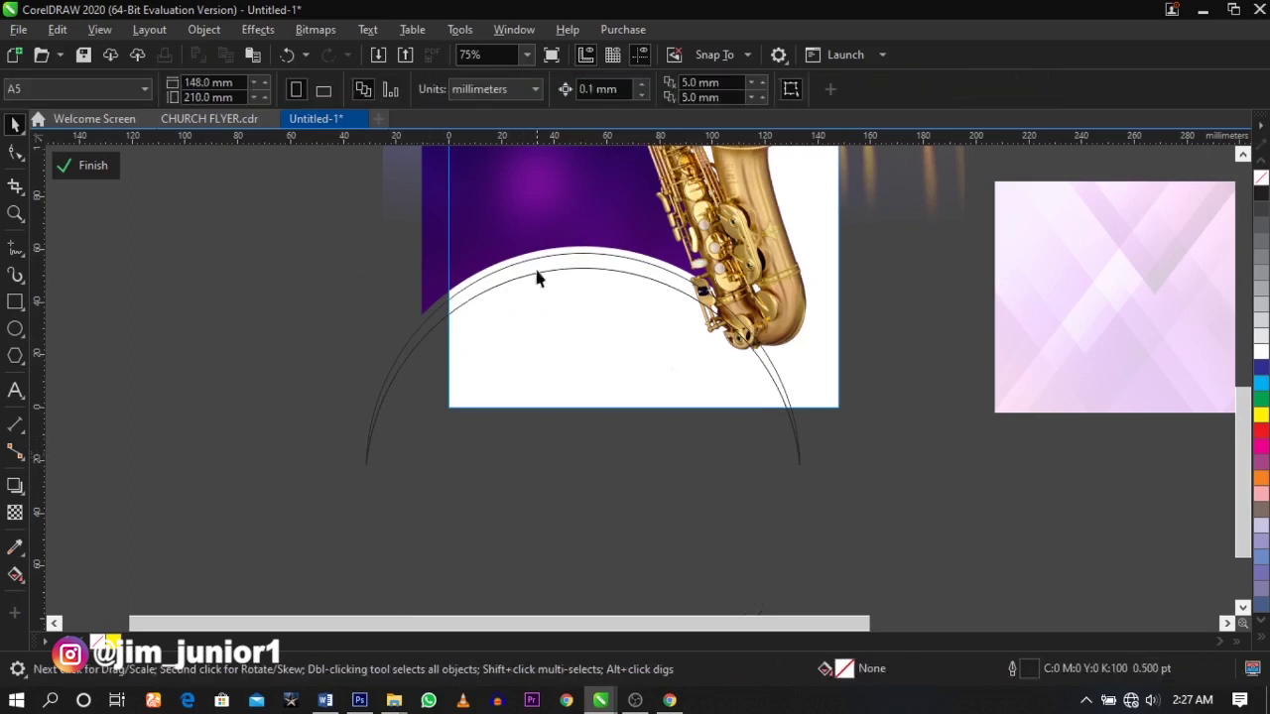
- Fill the curved band with yellow and remove its outline
scroll(598, 257, up, 2)
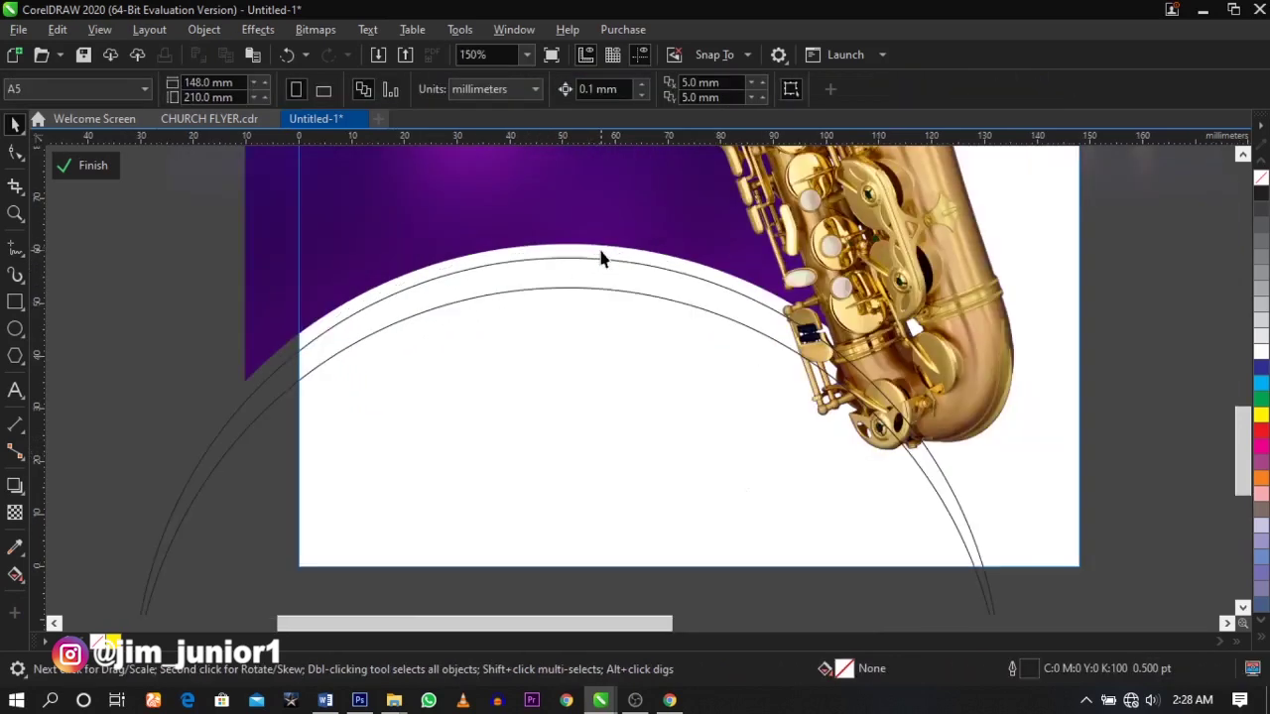
click(655, 286)
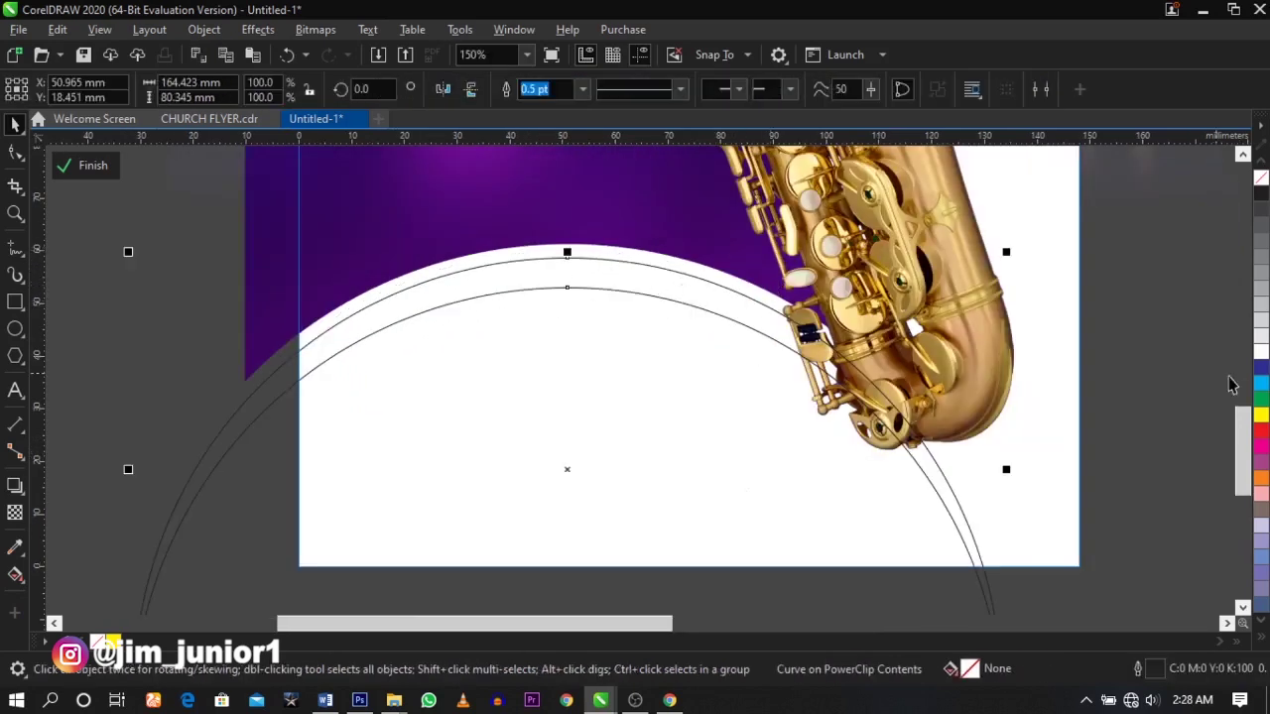
click(1260, 415)
right_click(1262, 178)
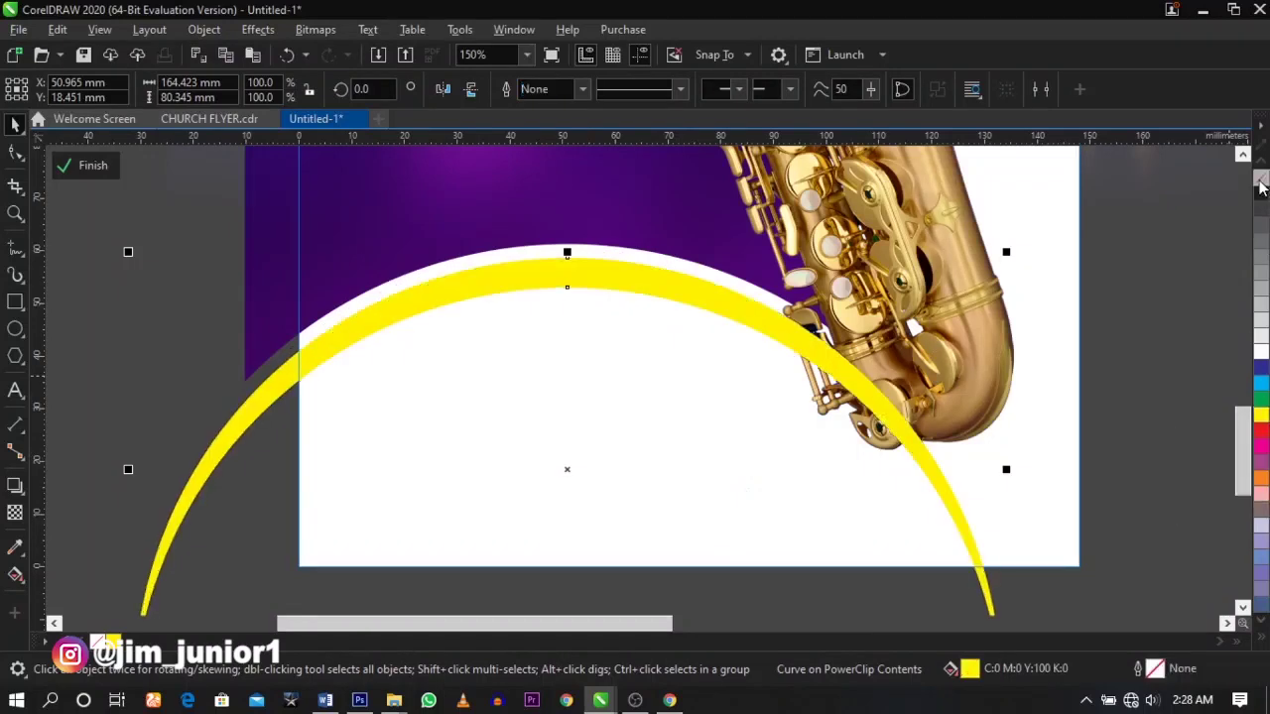
- Apply a fountain transparency so the yellow band fades out toward the saxophone
click(15, 513)
drag(675, 290, 809, 330)
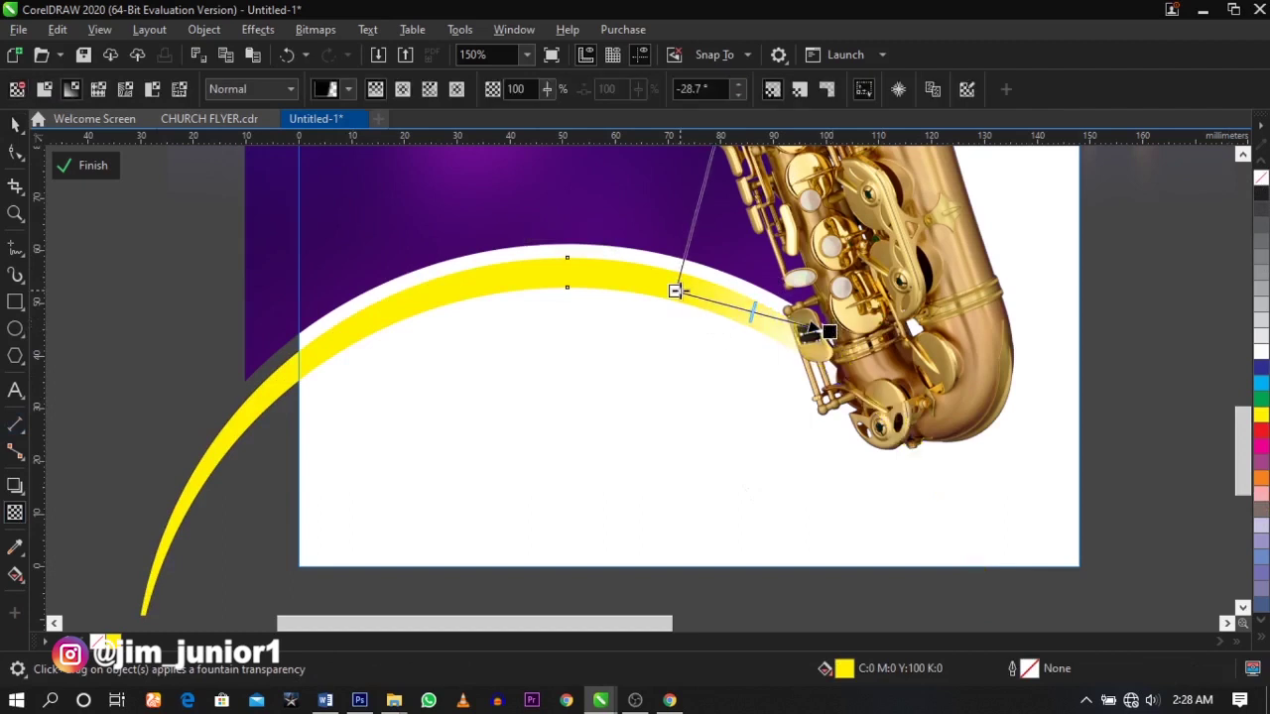
drag(675, 291, 657, 289)
key(space)
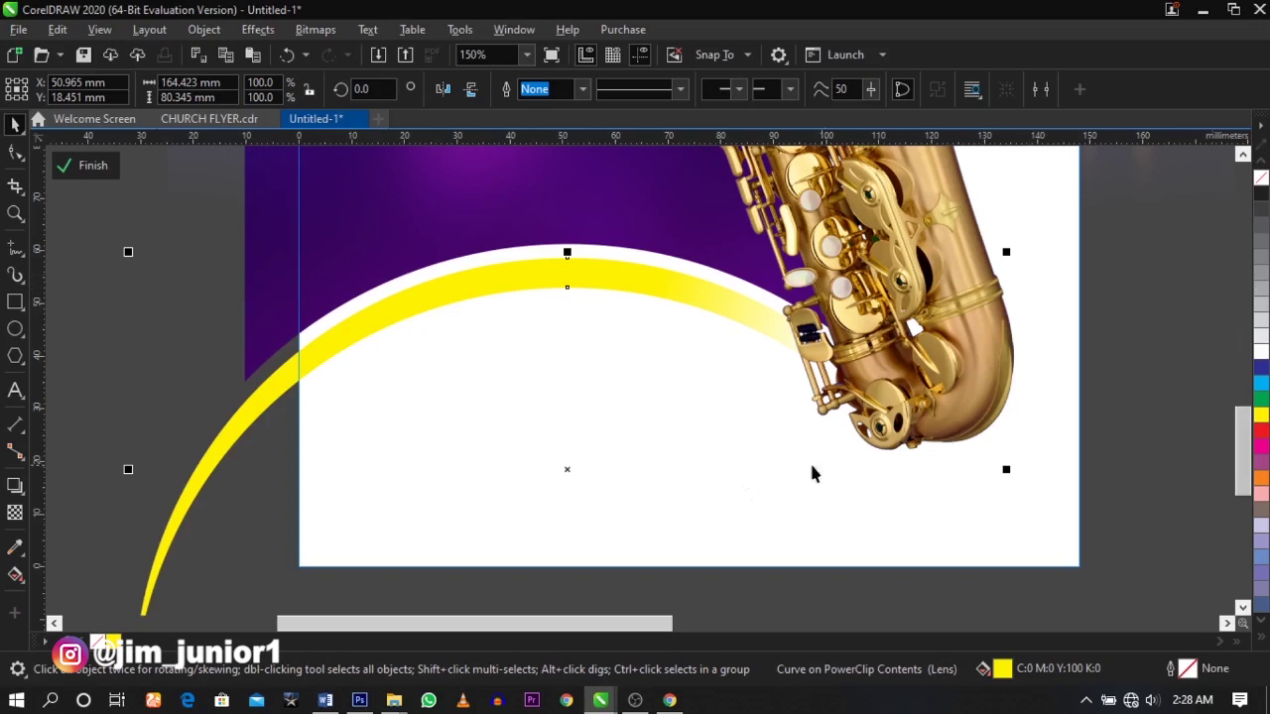
scroll(788, 472, down, 2)
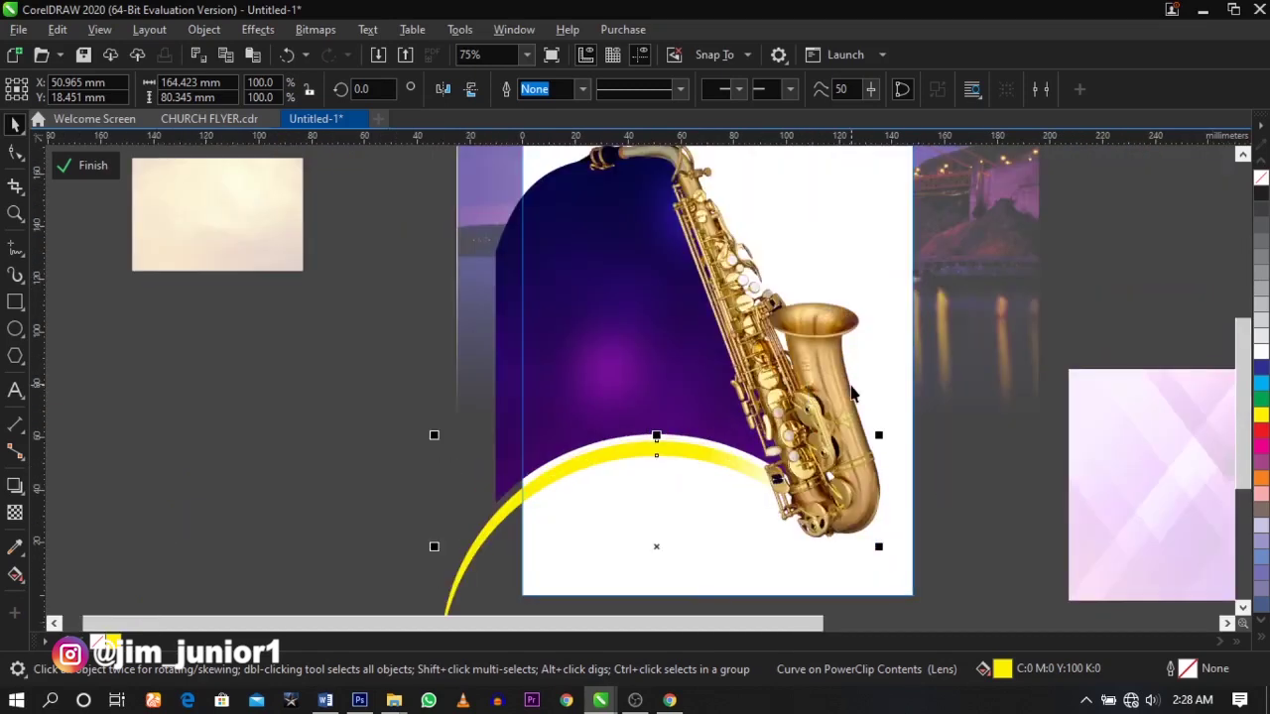
click(316, 418)
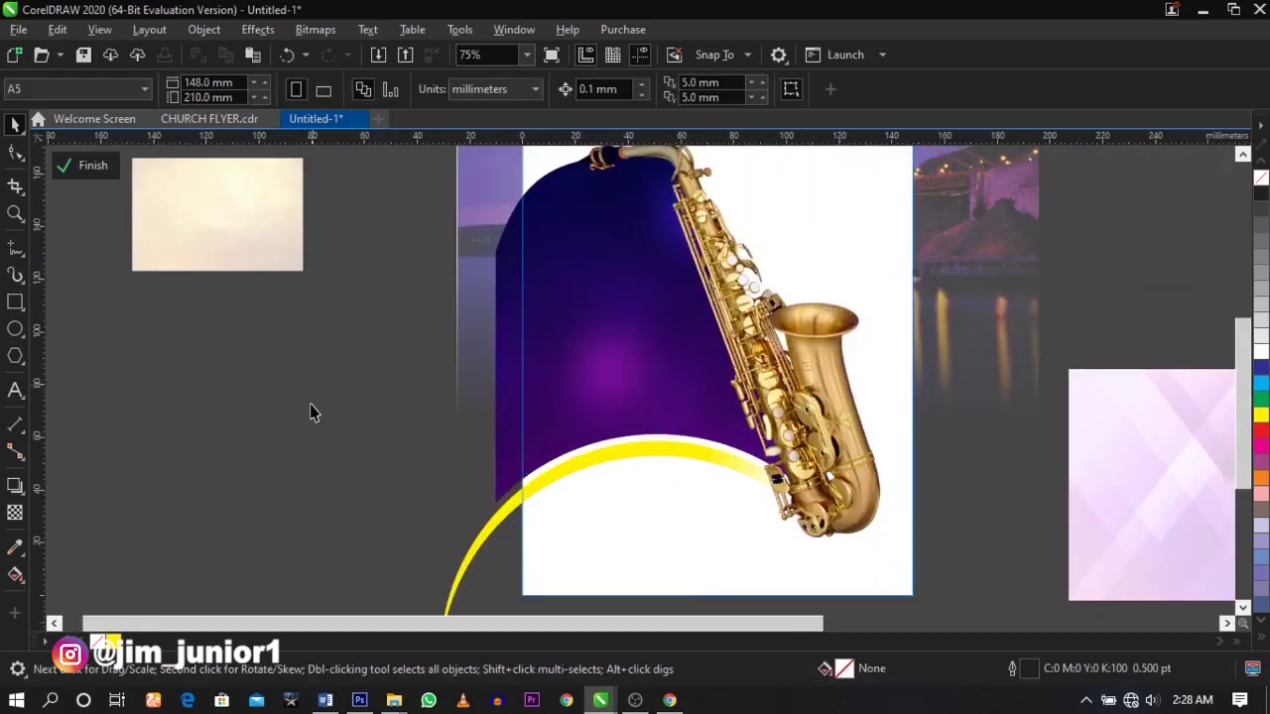
click(310, 413)
click(462, 420)
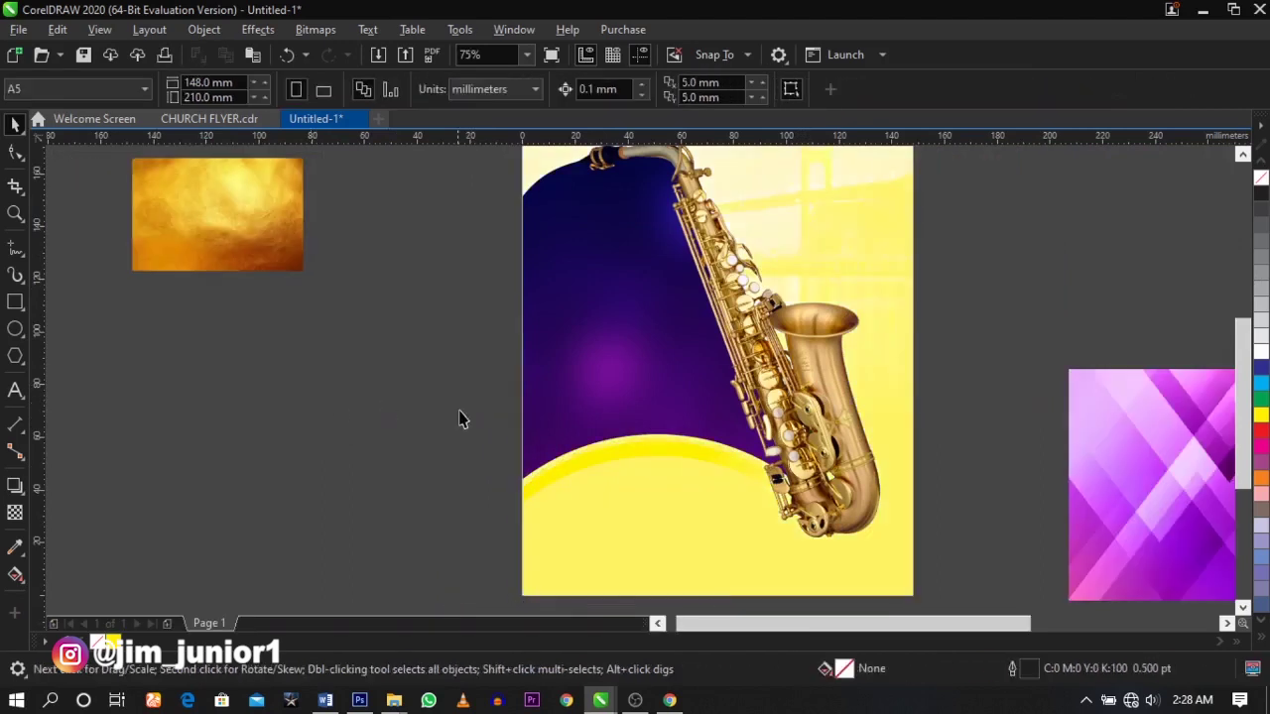
scroll(462, 420, down, 1)
key(z)
drag(386, 299, 722, 510)
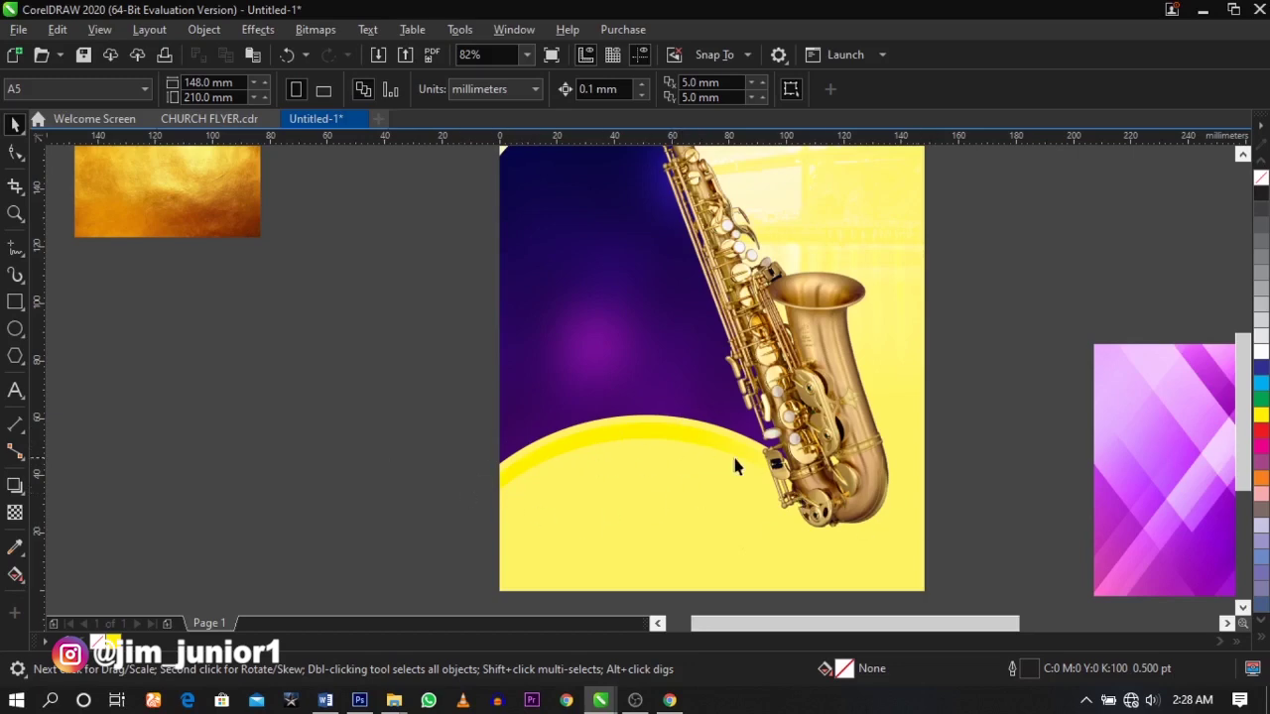
click(555, 399)
double_click(540, 372)
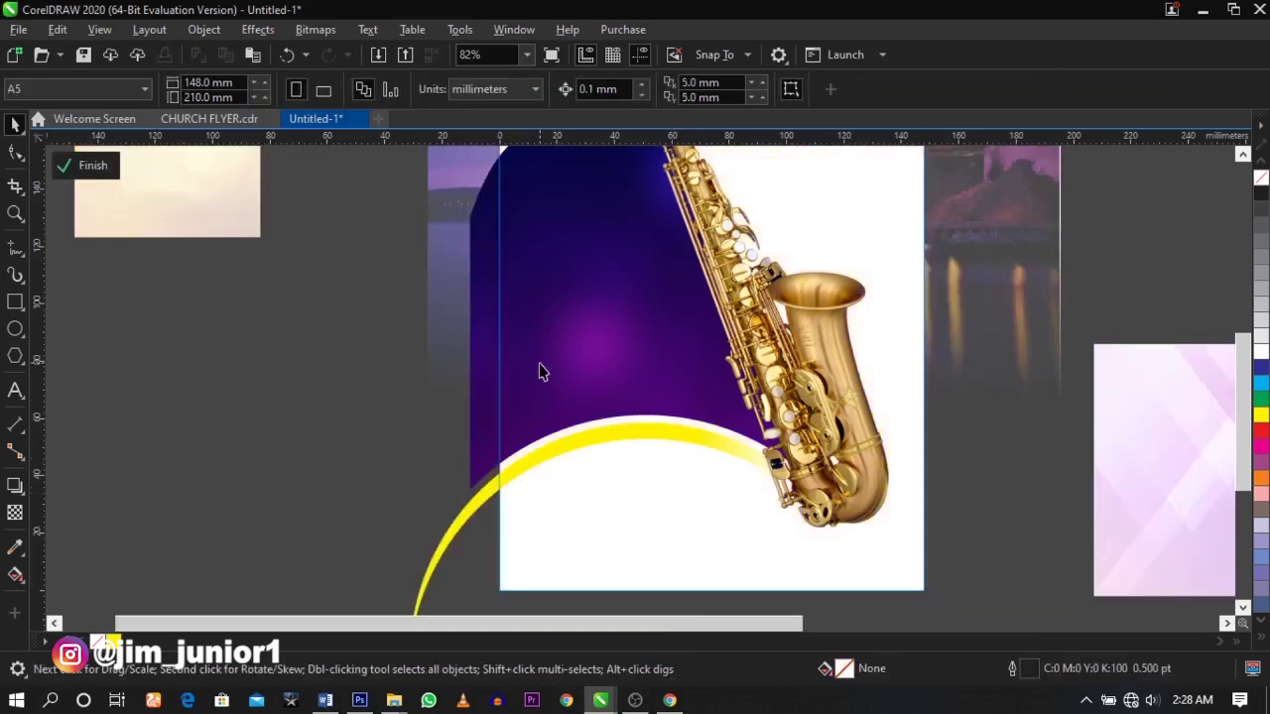
- Draw a white, outline-free rectangle over the flyer's lower part
click(12, 306)
drag(477, 391, 955, 602)
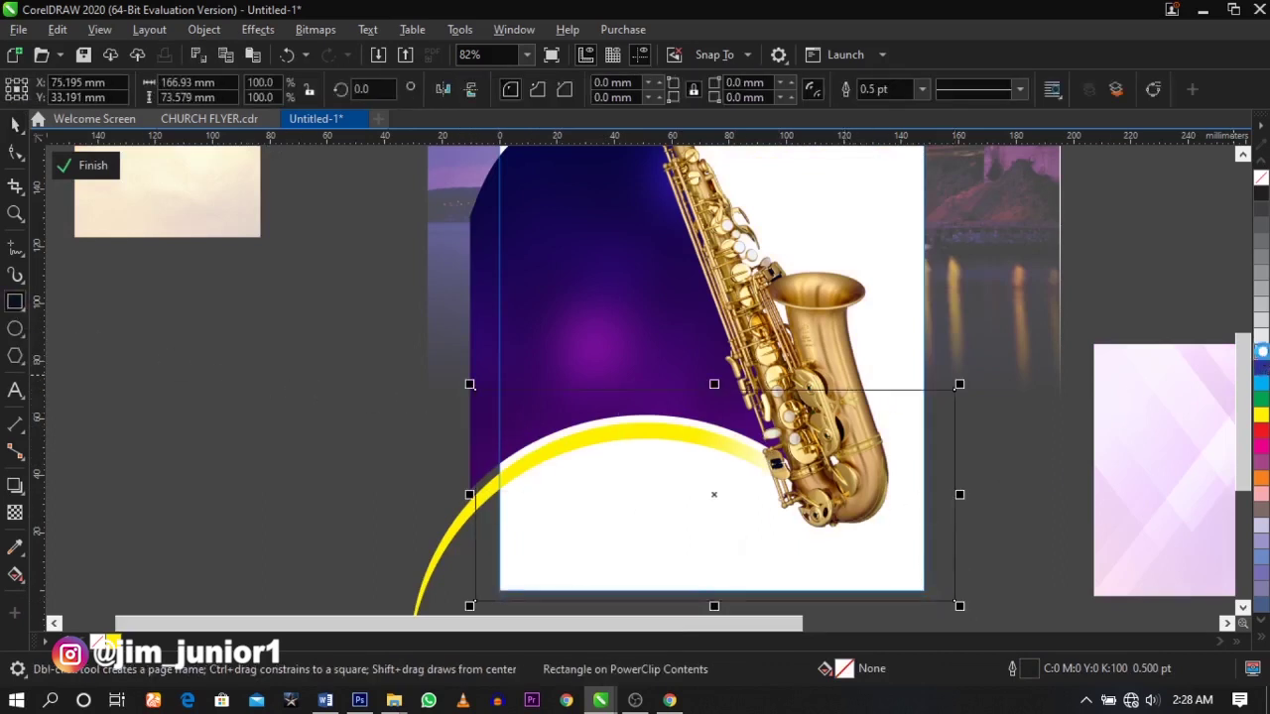
click(1262, 351)
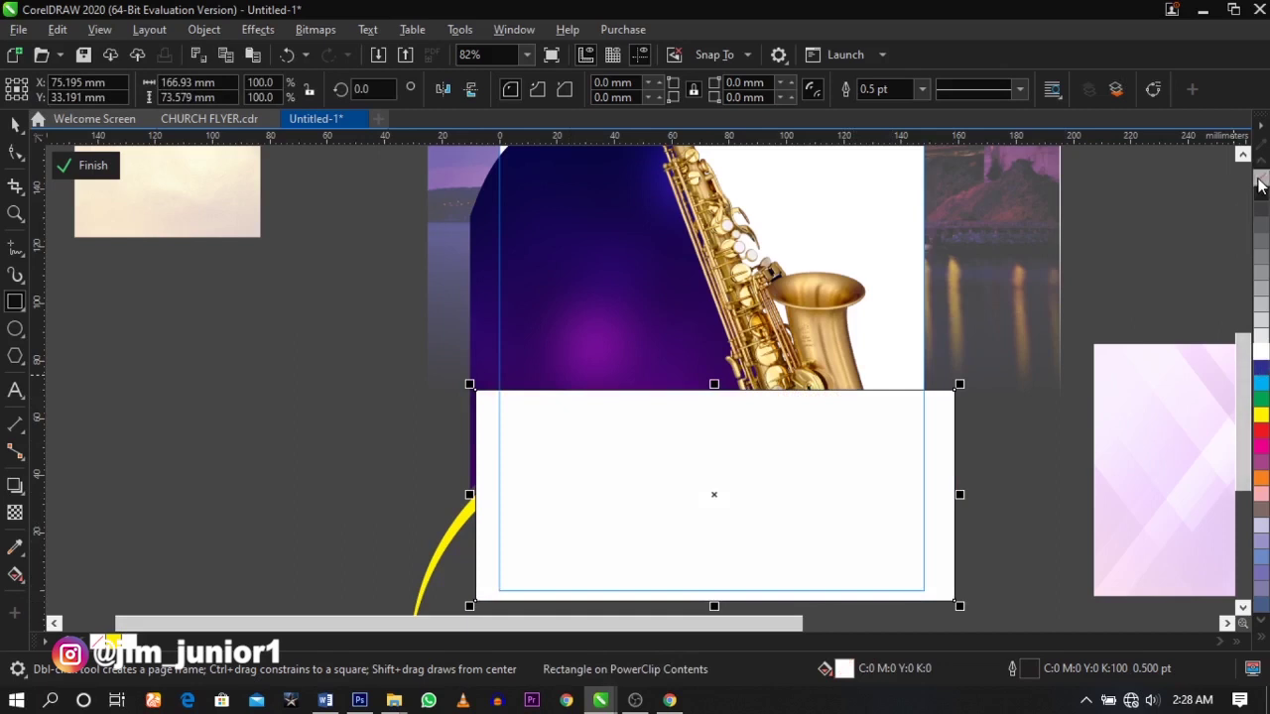
right_click(1261, 184)
click(15, 124)
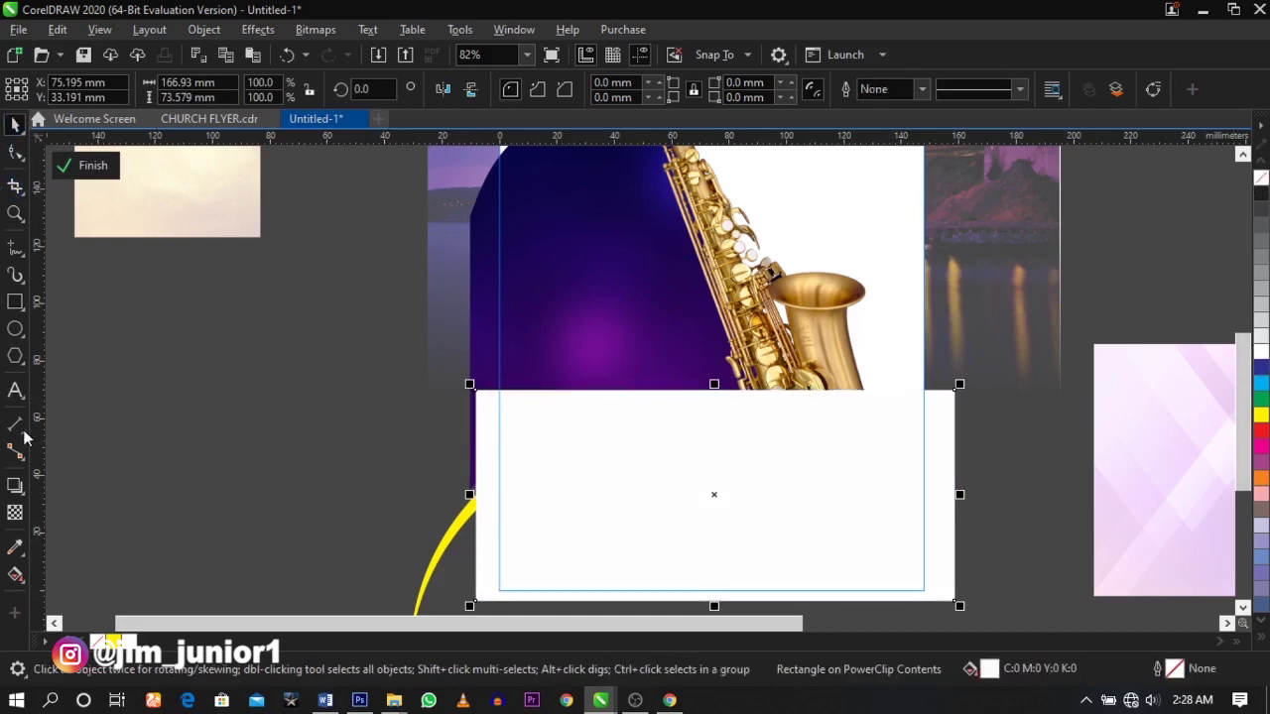
- Fade the white rectangle out toward the top and stretch it taller
click(15, 514)
drag(737, 467, 737, 390)
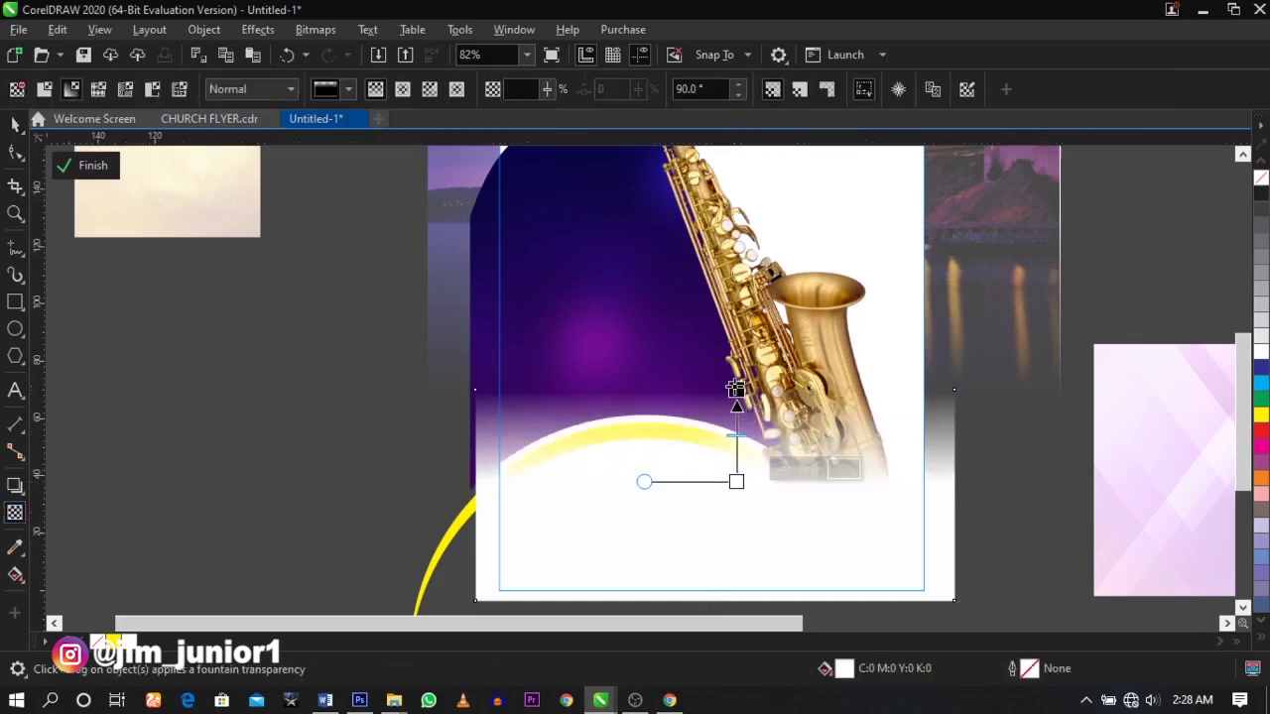
key(space)
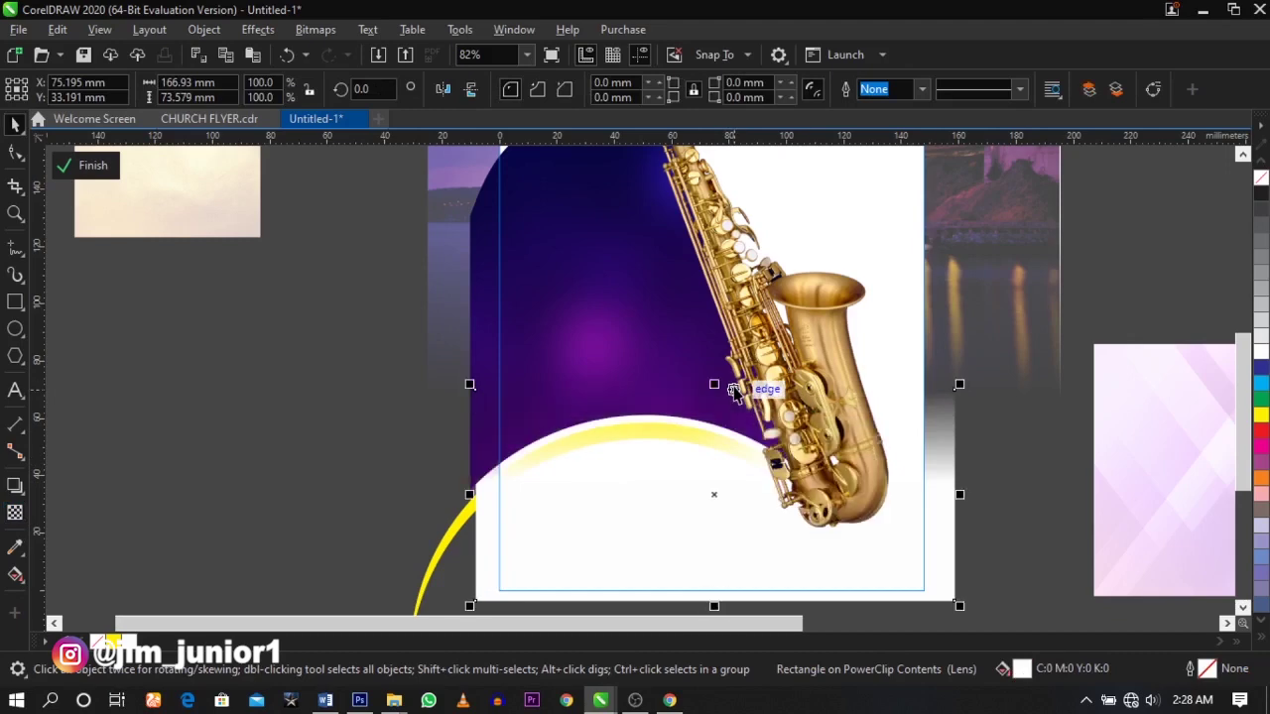
drag(714, 384, 714, 355)
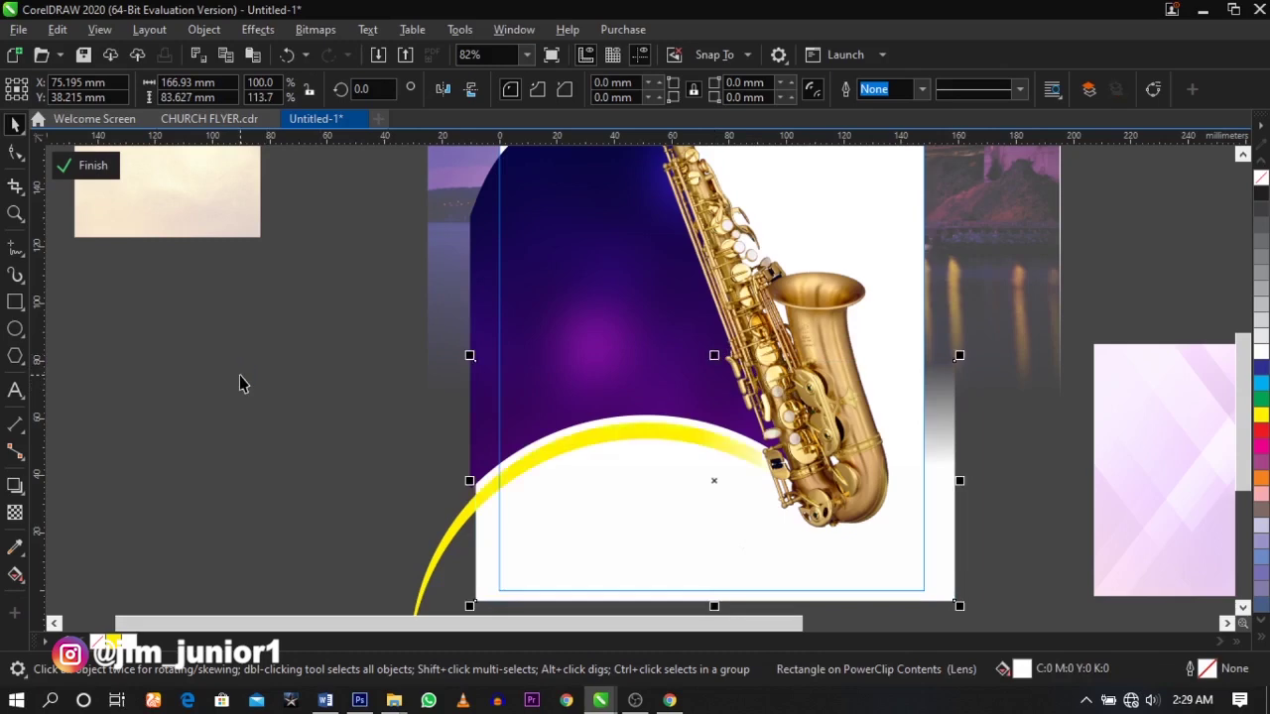
- Finish editing the clipped contents and zoom to the whole flyer page
click(244, 381)
click(249, 380)
scroll(404, 386, down, 3)
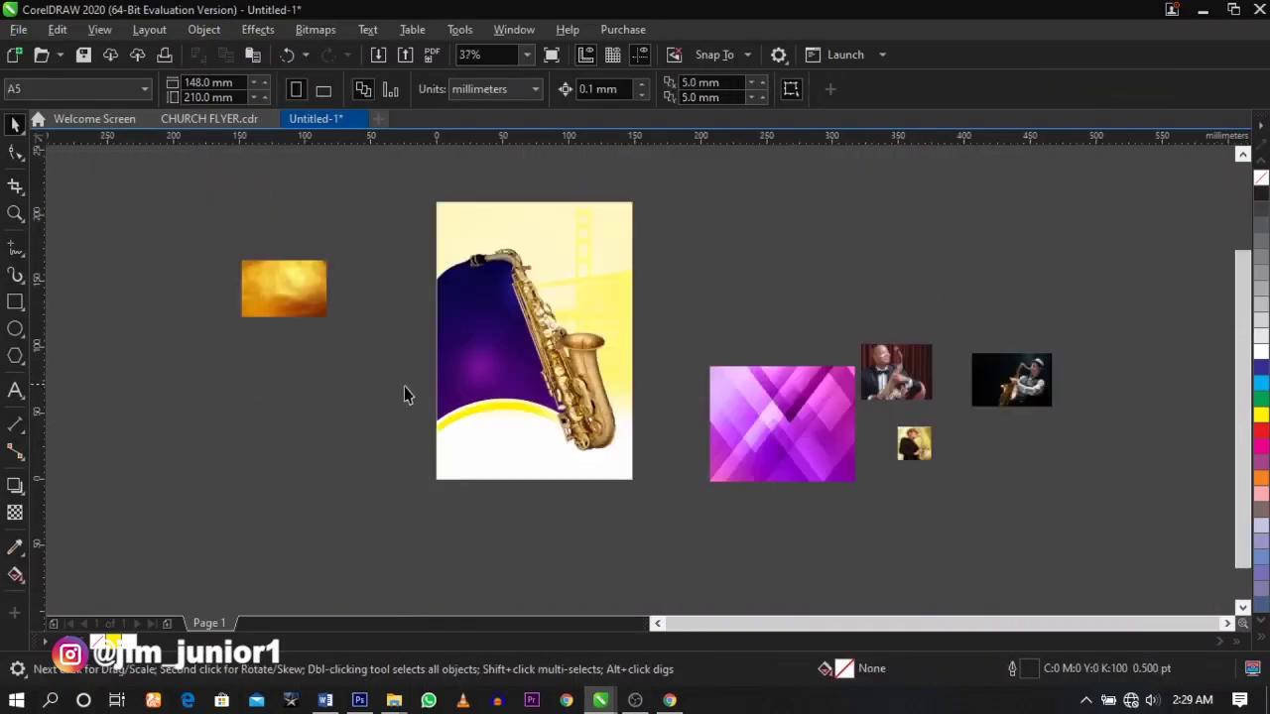
key(z)
drag(429, 509, 679, 200)
key(space)
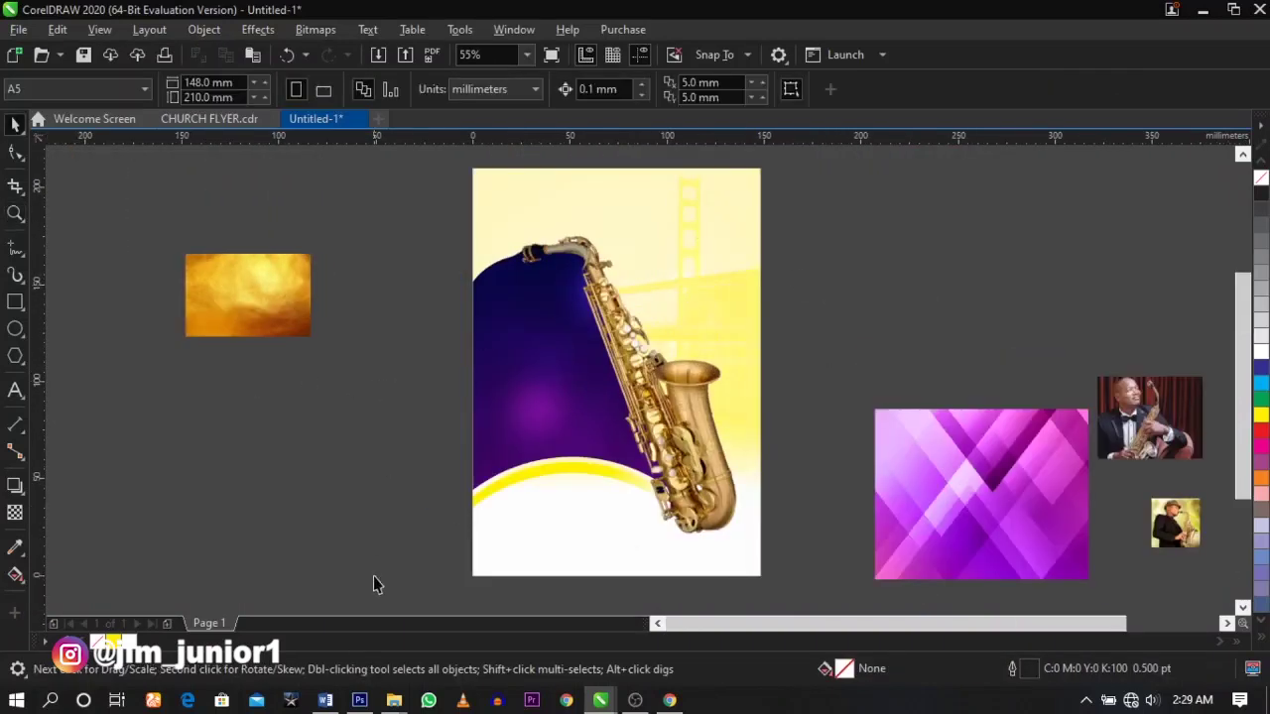
- Select the Word flyer text from Worship Centre to Free Entry, then minimize Word
click(325, 701)
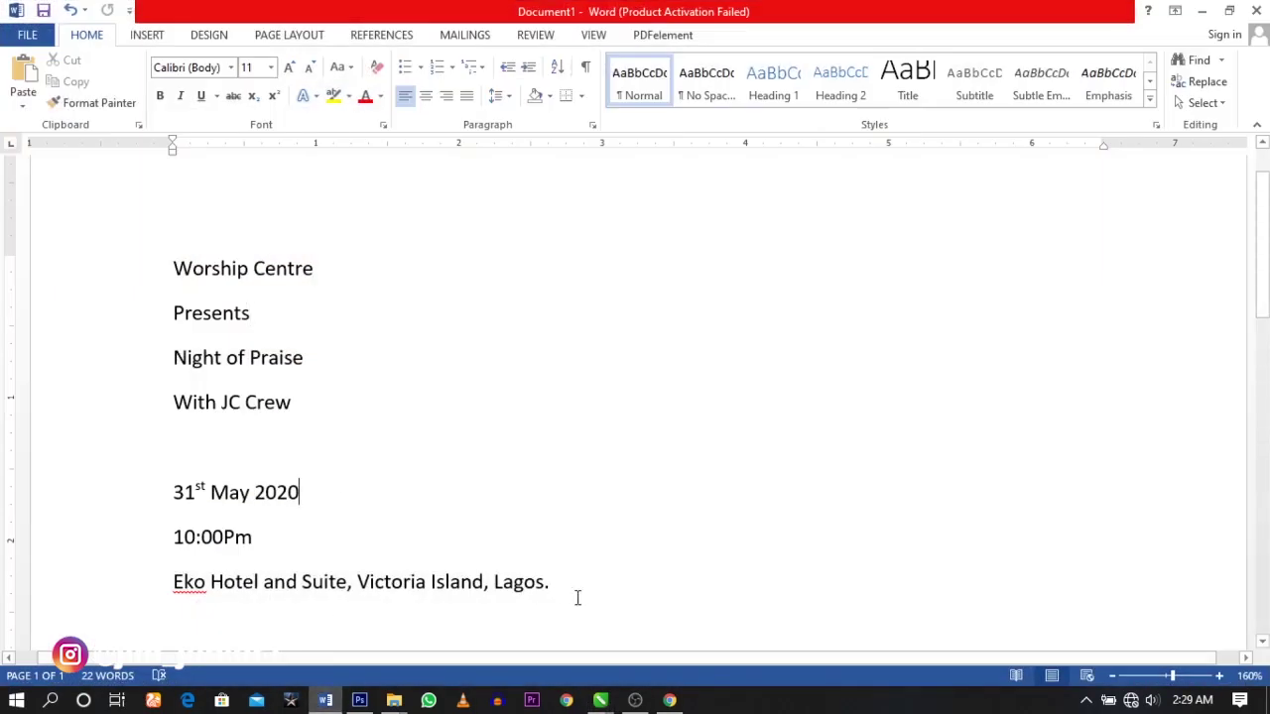
scroll(513, 555, down, 1)
drag(434, 590, 147, 216)
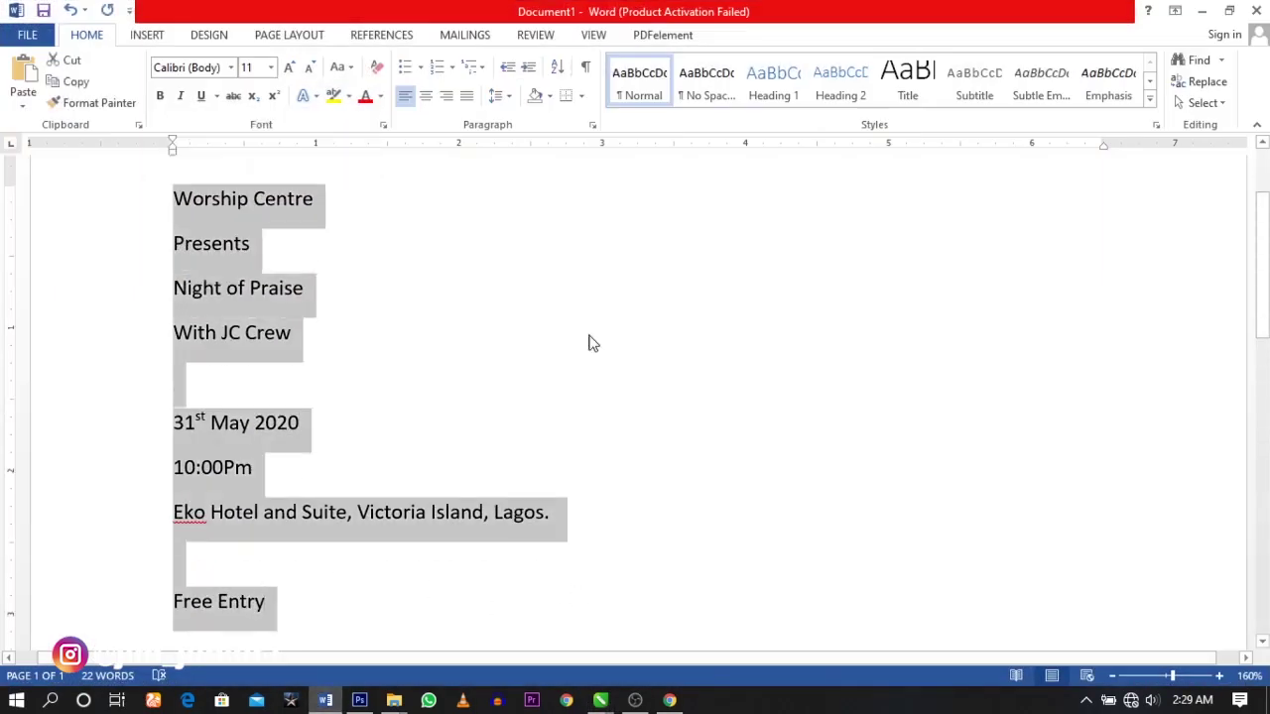
click(1201, 11)
click(15, 390)
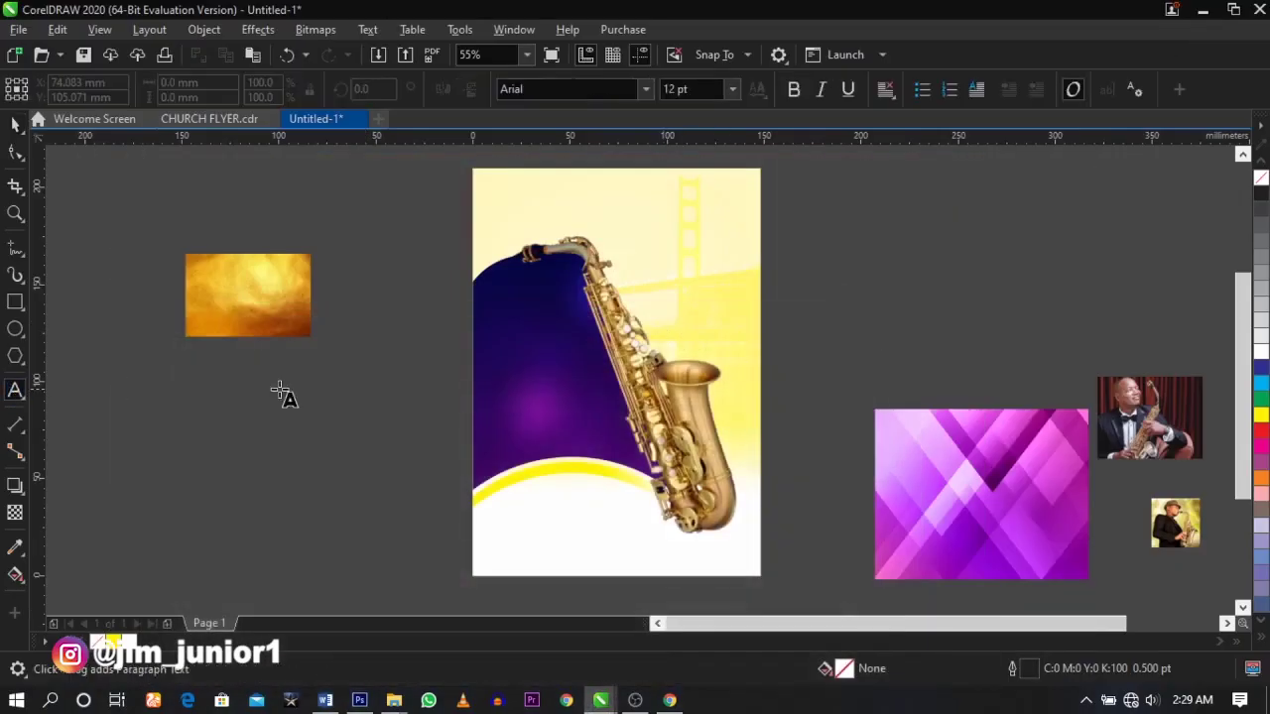
- Paste the copied event details as text and move them to the left of the page
click(397, 300)
key(ctrl+v)
key(Return)
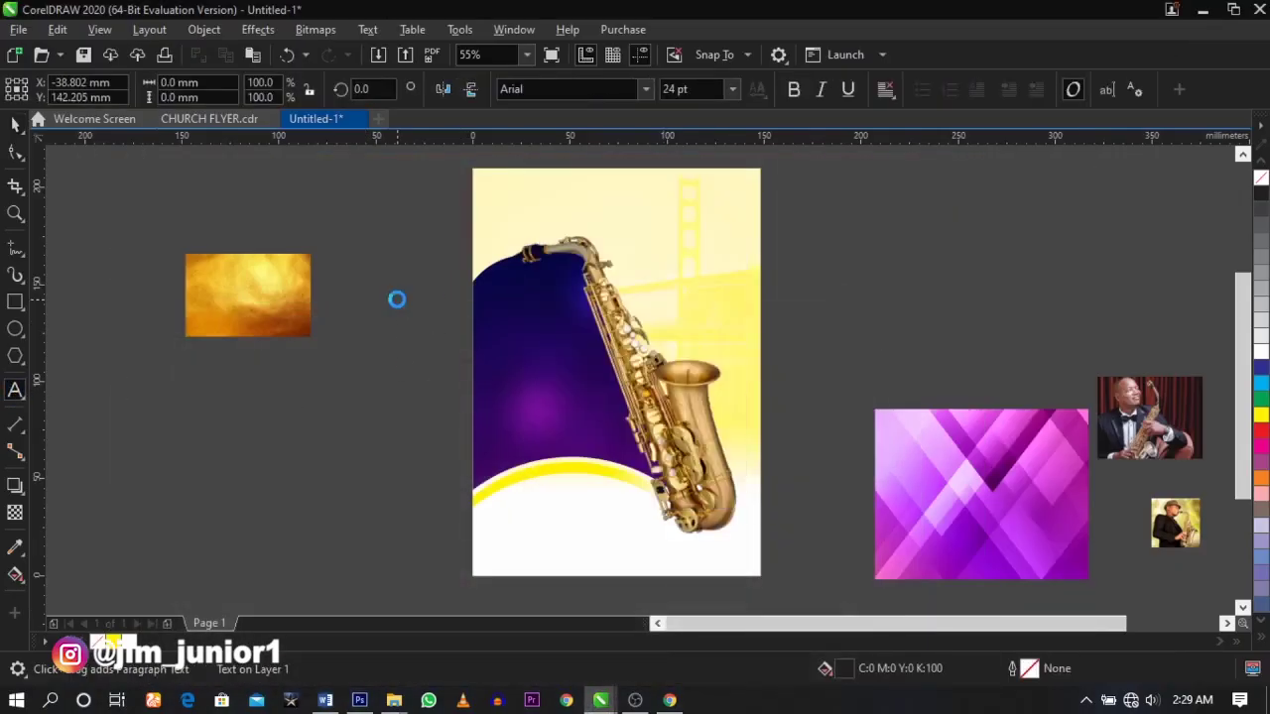
drag(417, 317, 371, 411)
scroll(437, 387, up, 3)
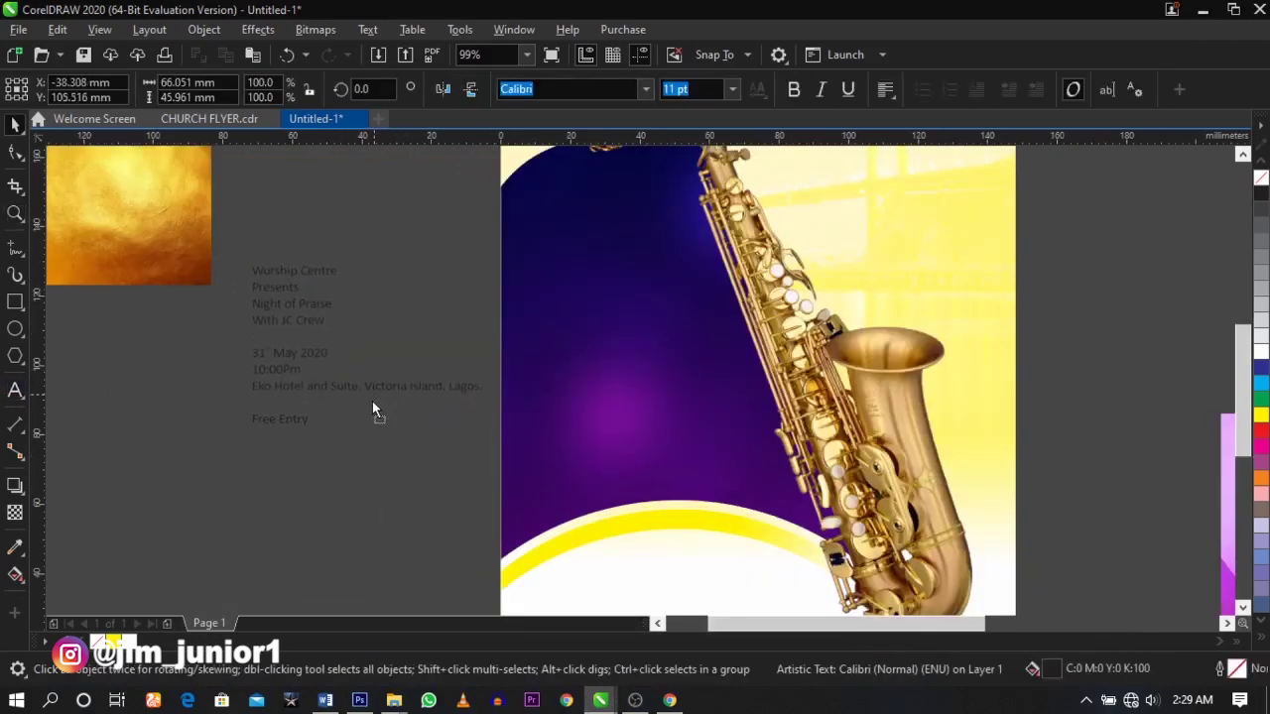
click(383, 496)
scroll(444, 463, down, 3)
scroll(374, 406, up, 6)
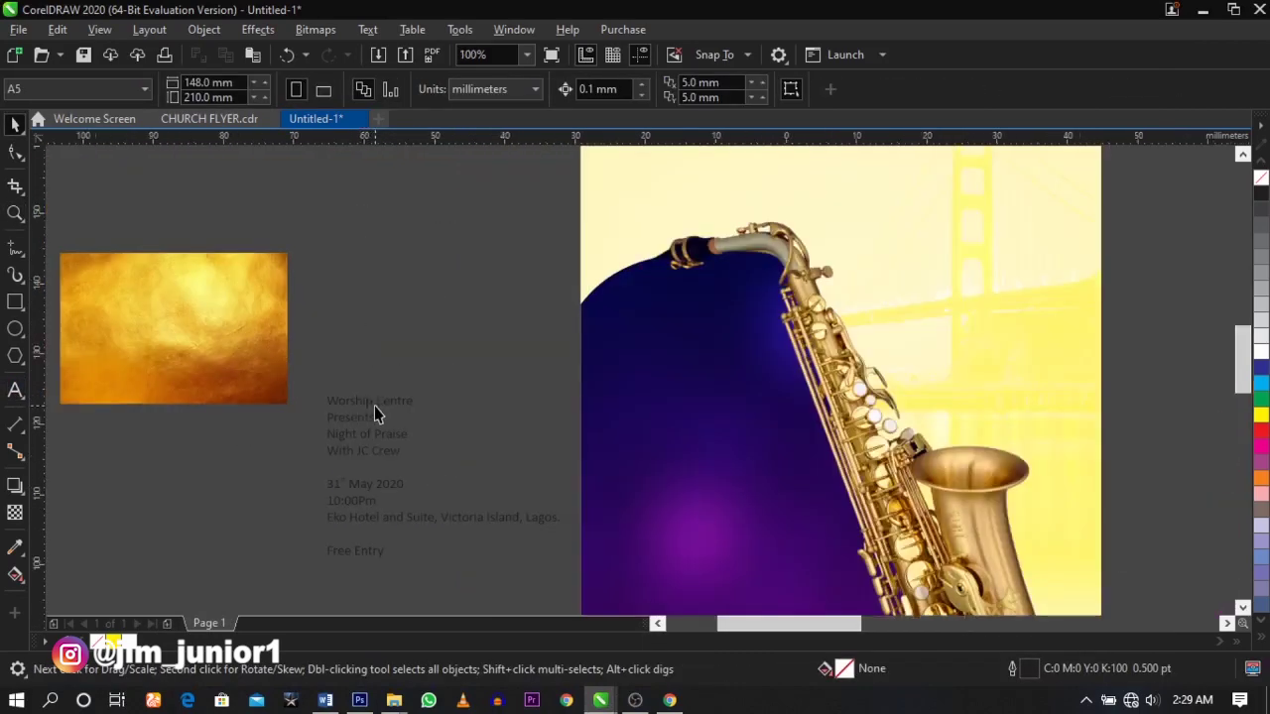
- Cut the Worship Centre Presents lines from the details and paste them at the page top
double_click(367, 397)
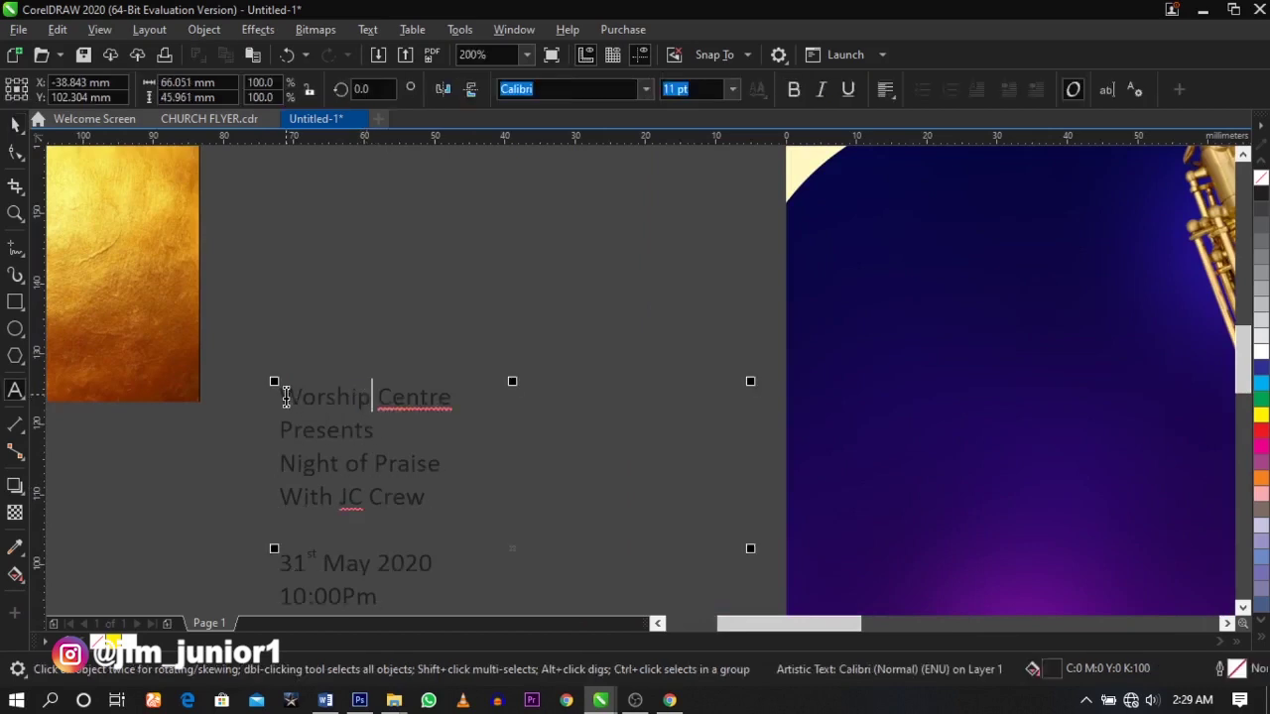
drag(286, 397, 417, 432)
key(ctrl+c)
key(Delete)
scroll(467, 407, down, 5)
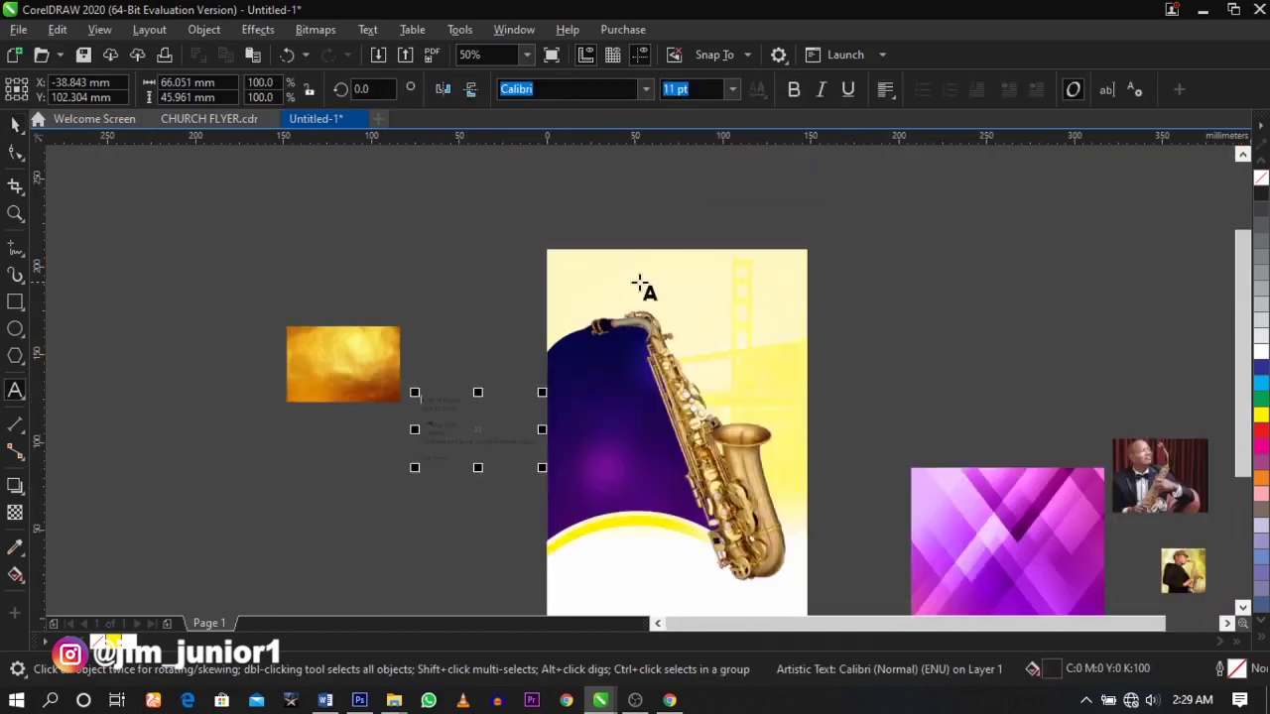
scroll(655, 282, up, 5)
click(618, 281)
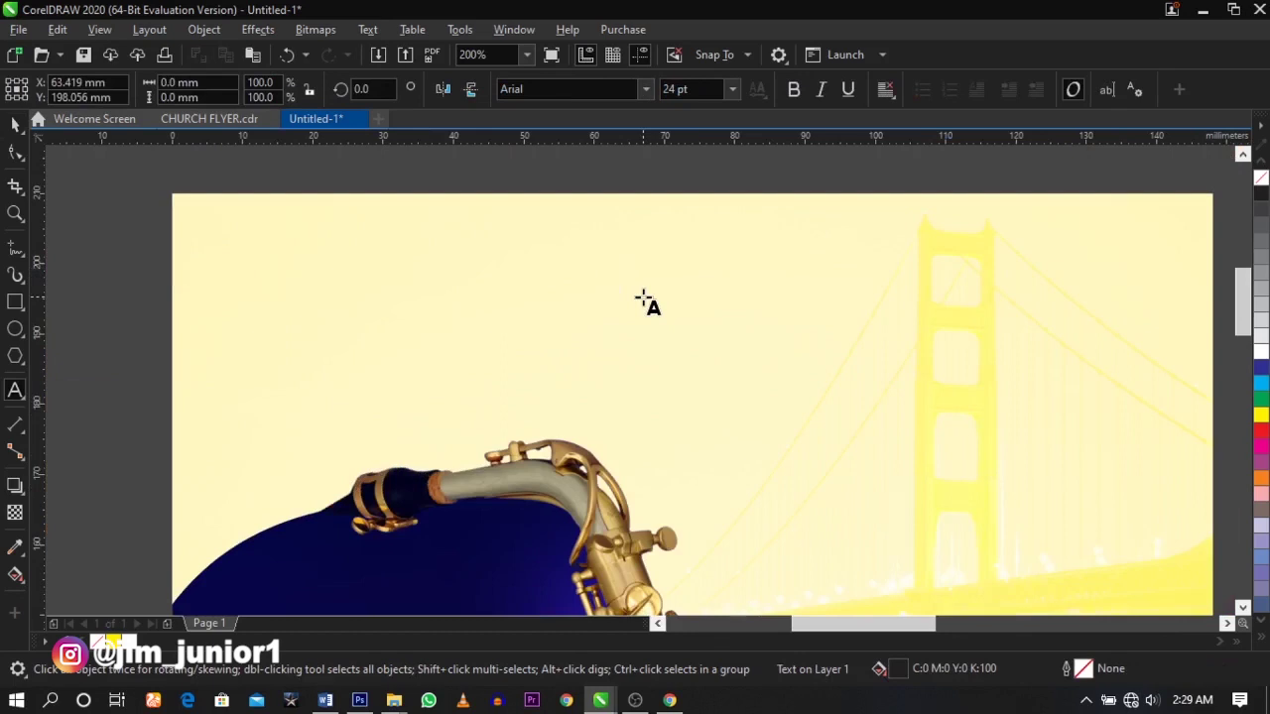
key(ctrl+v)
- Move Presents below the Worship Centre line and change the header to UPPERCASE
drag(667, 324, 664, 316)
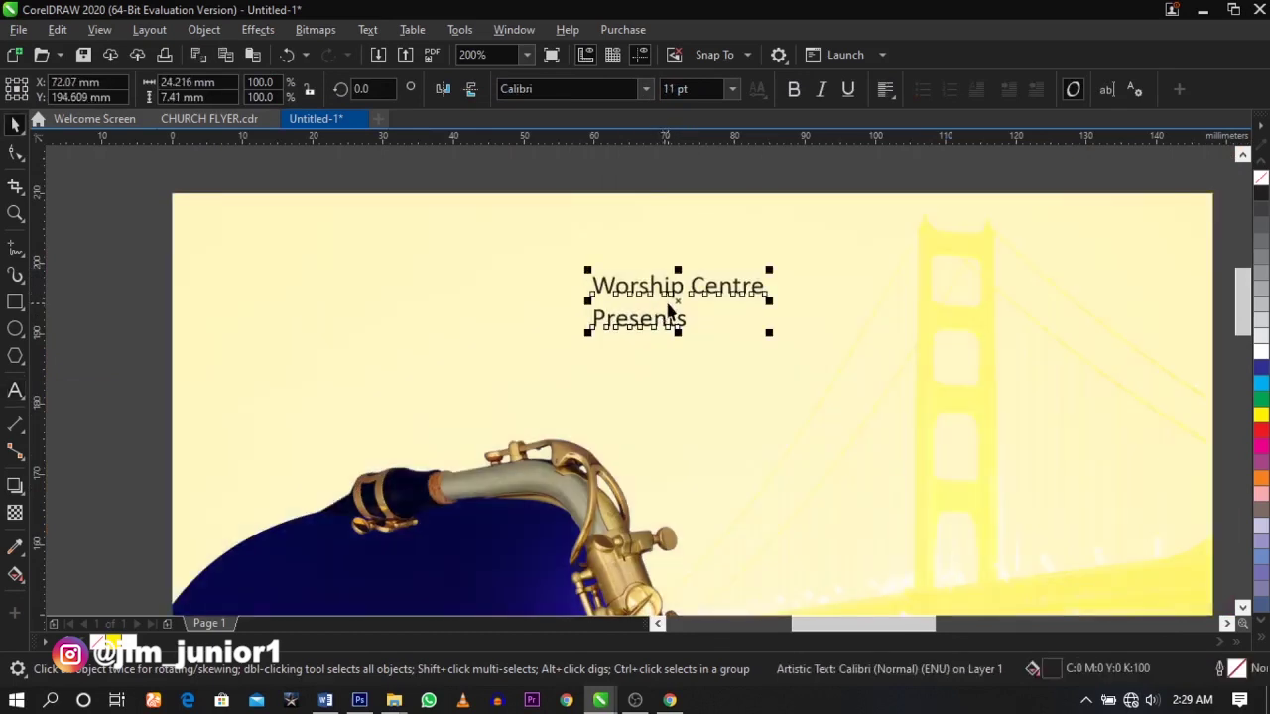
click(667, 310)
drag(675, 324, 681, 418)
double_click(736, 288)
key(ctrl+a)
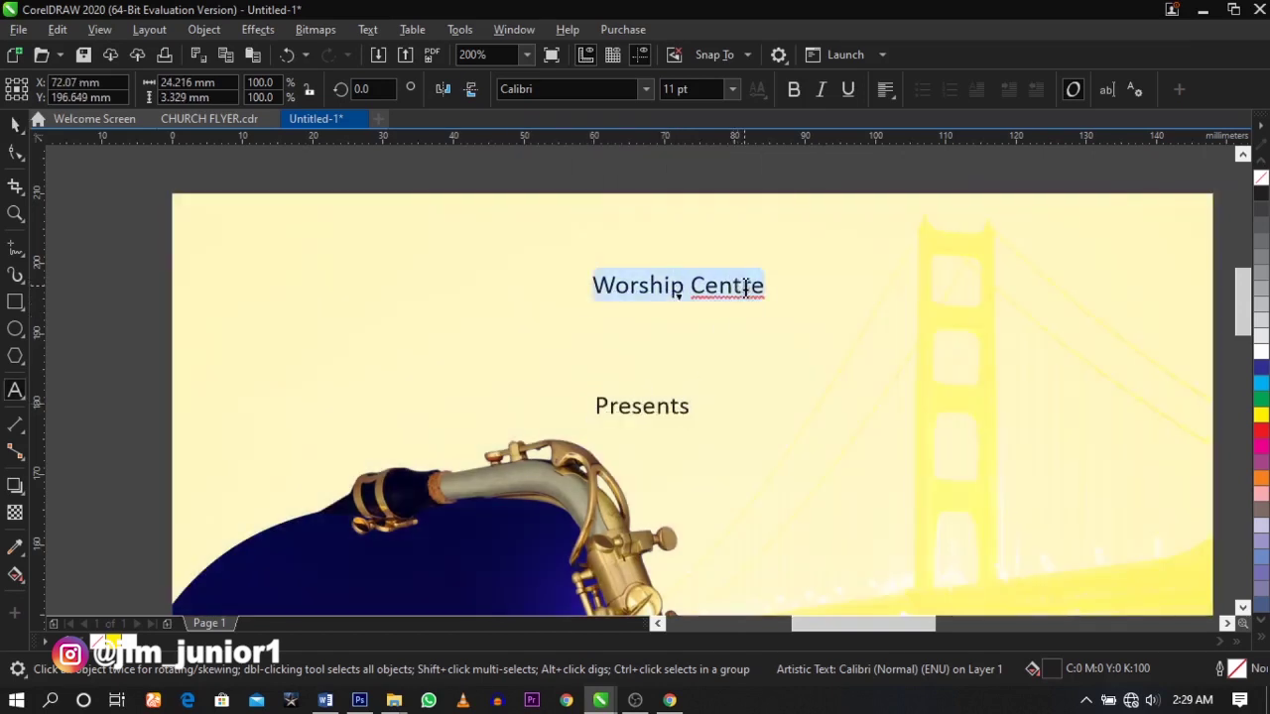
key(shift+F3)
key(alt+u)
key(Return)
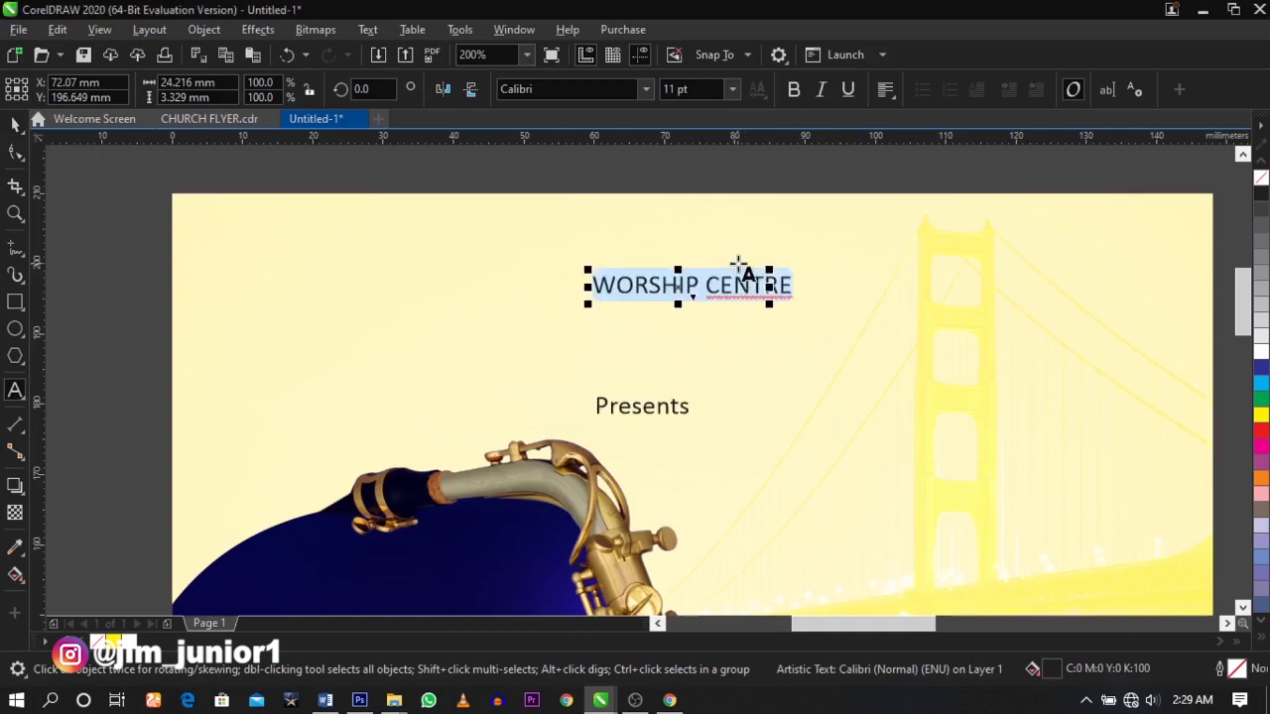
- Raise WORSHIP CENTRE slightly and set it in Raleway at 13 pt
click(16, 123)
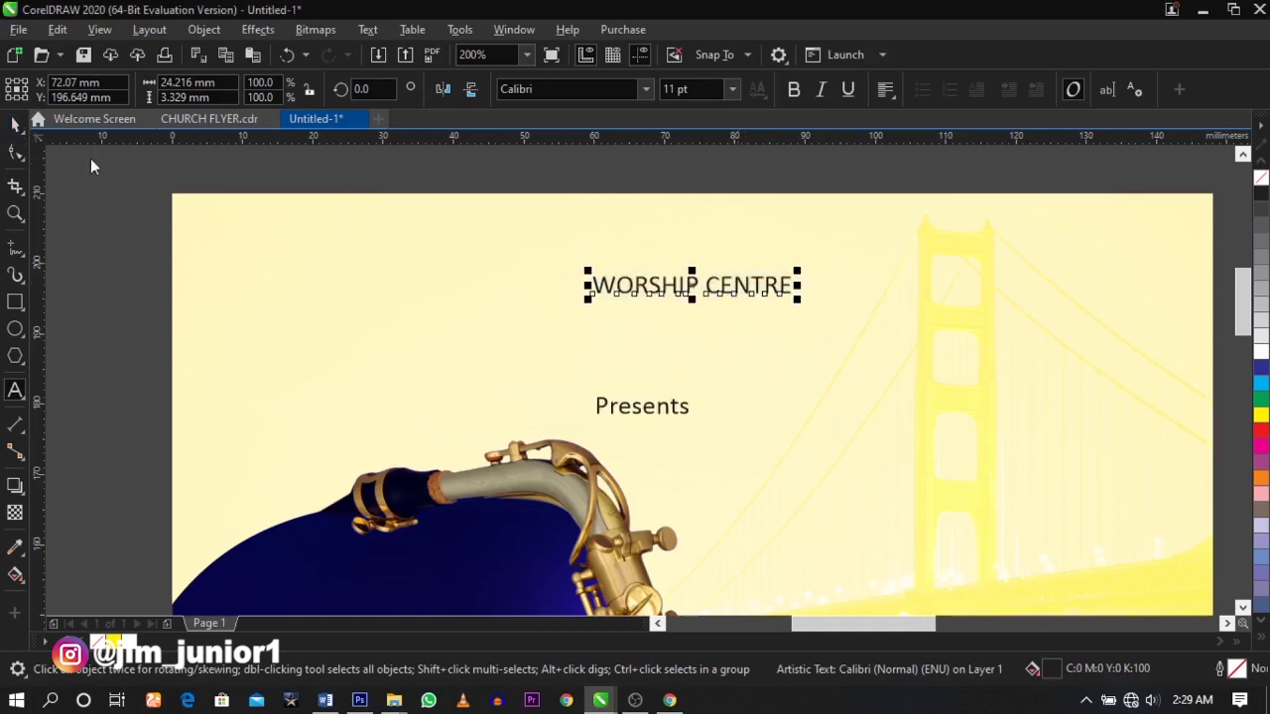
click(706, 340)
key(Escape)
drag(739, 290, 738, 260)
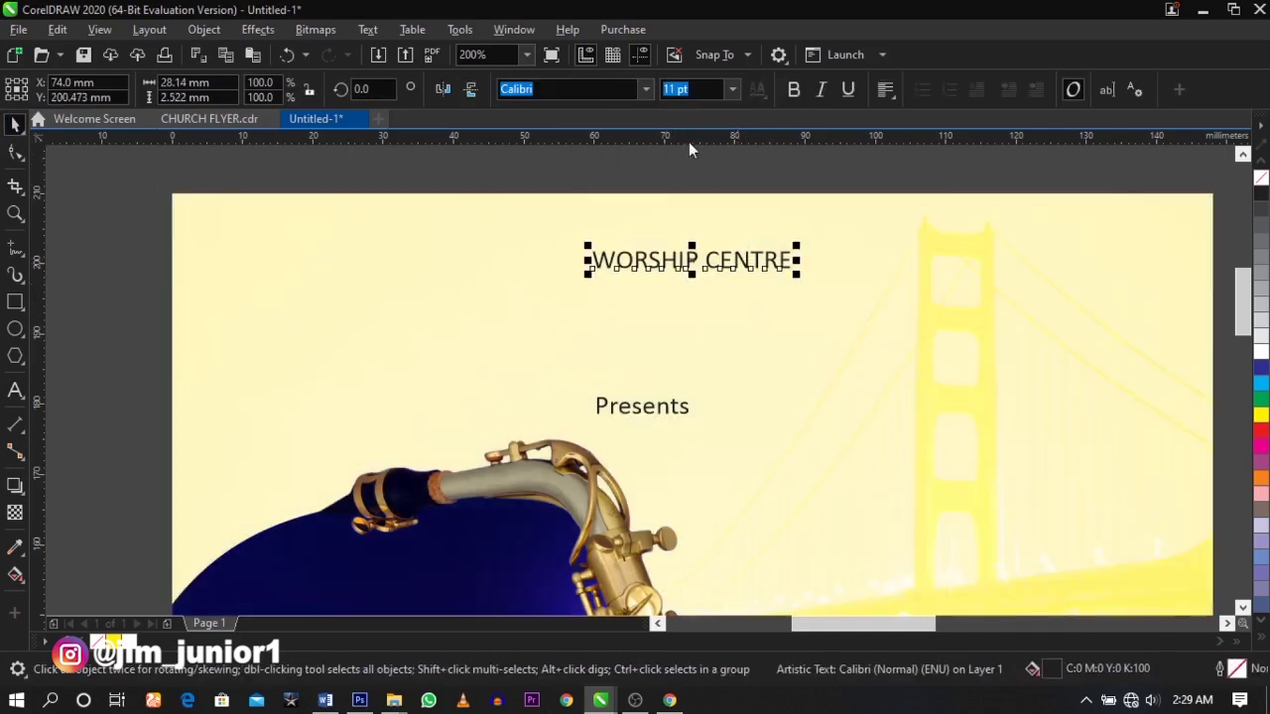
click(645, 89)
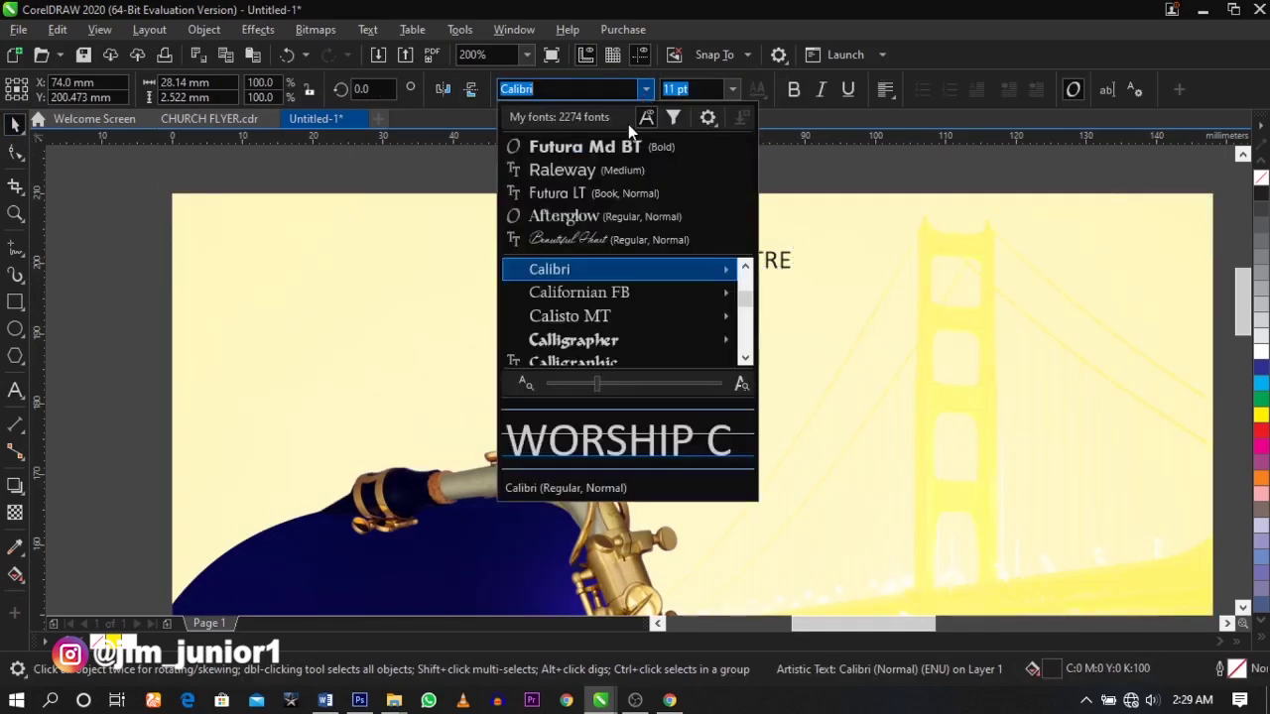
click(590, 172)
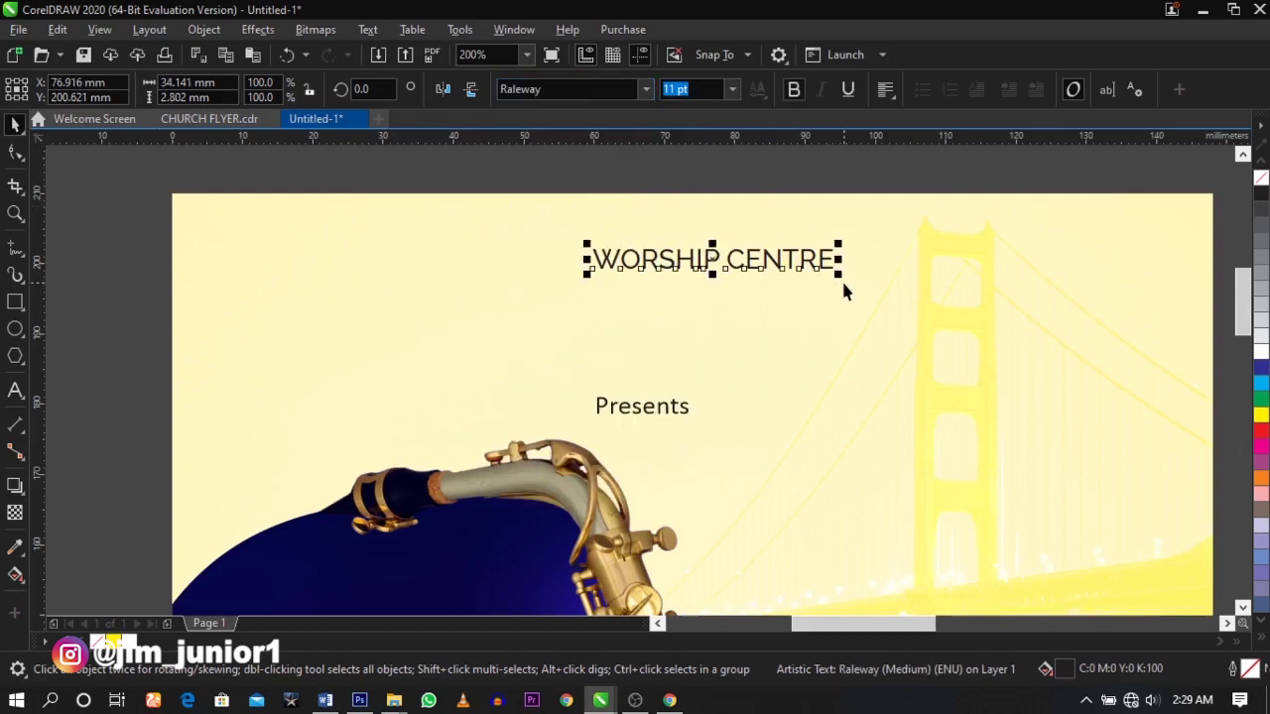
text(13)
key(Return)
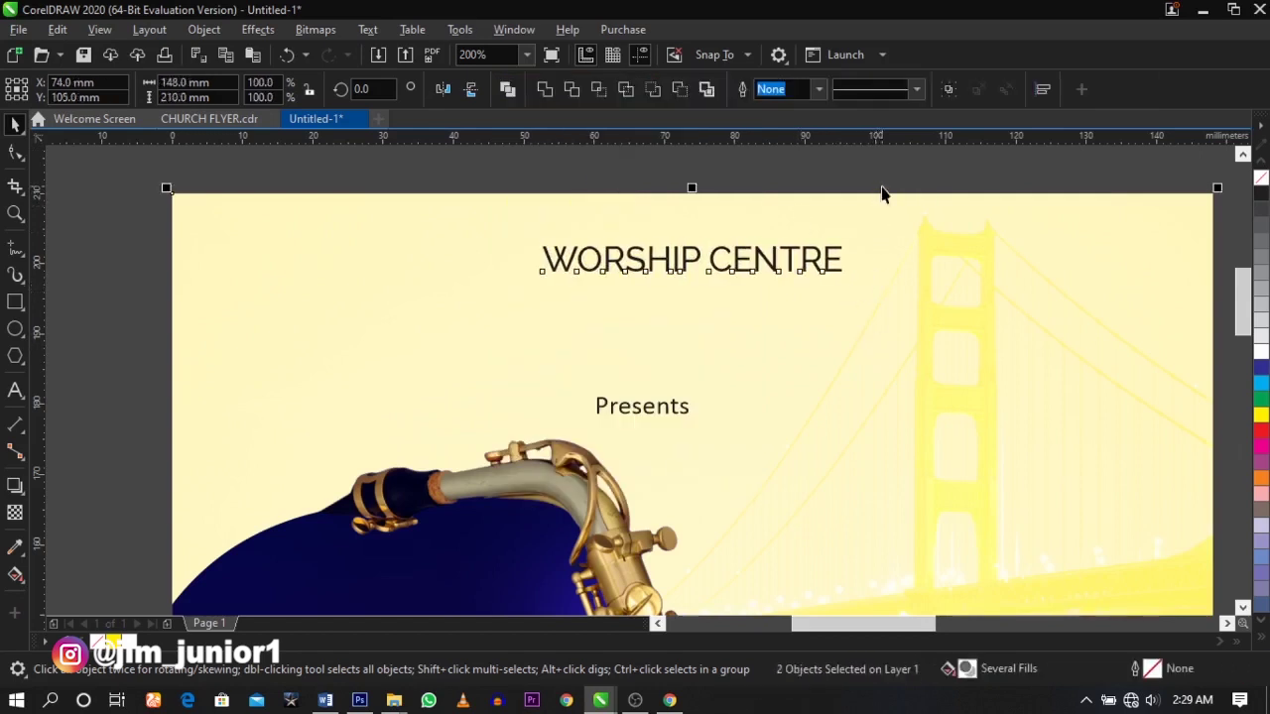
click(882, 189)
click(834, 261)
click(831, 260)
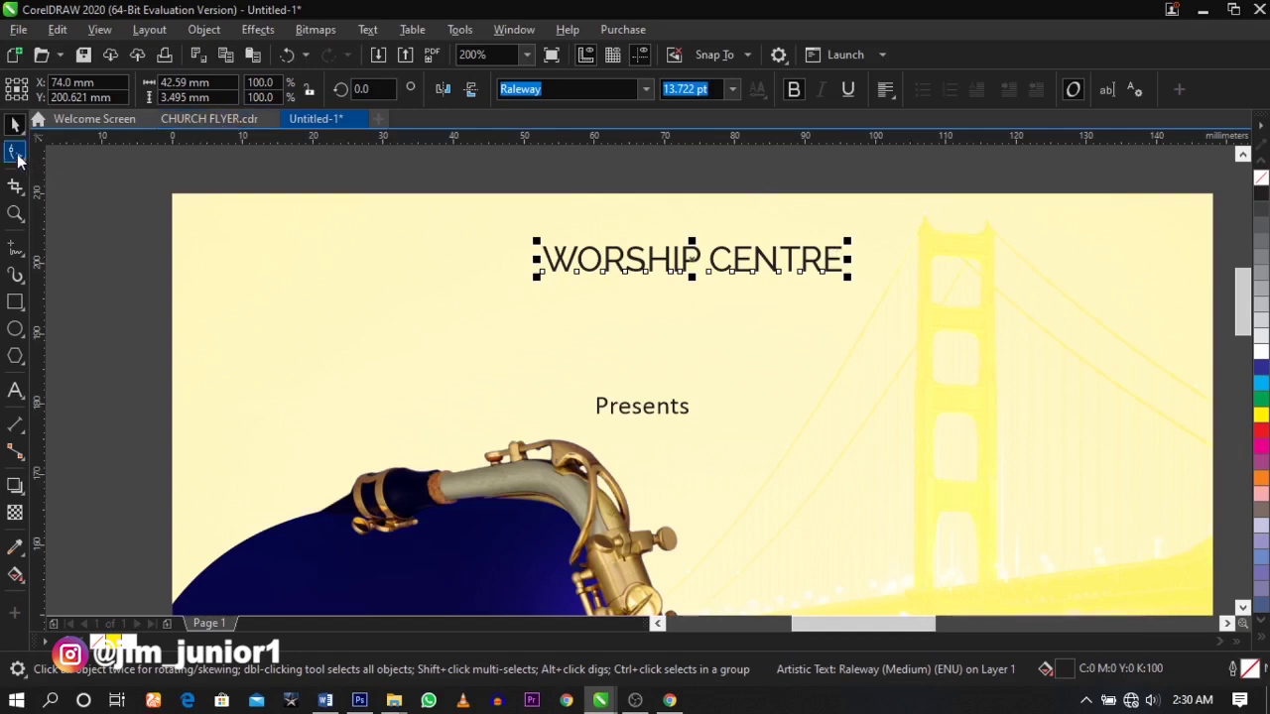
- Widen the letter spacing of WORSHIP CENTRE across the top of the page
click(16, 154)
drag(849, 279, 1157, 281)
key(space)
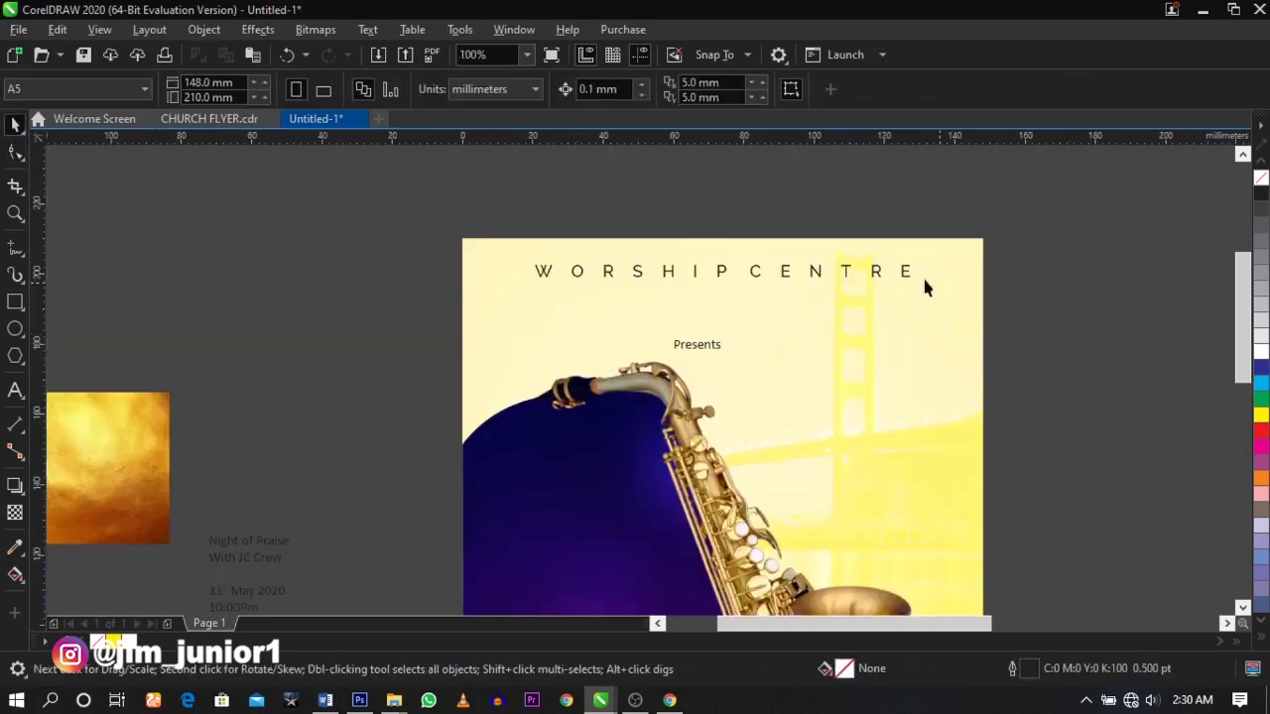
- Set the Presents text in the Airways PERSONAL USE ONLY script font
click(655, 354)
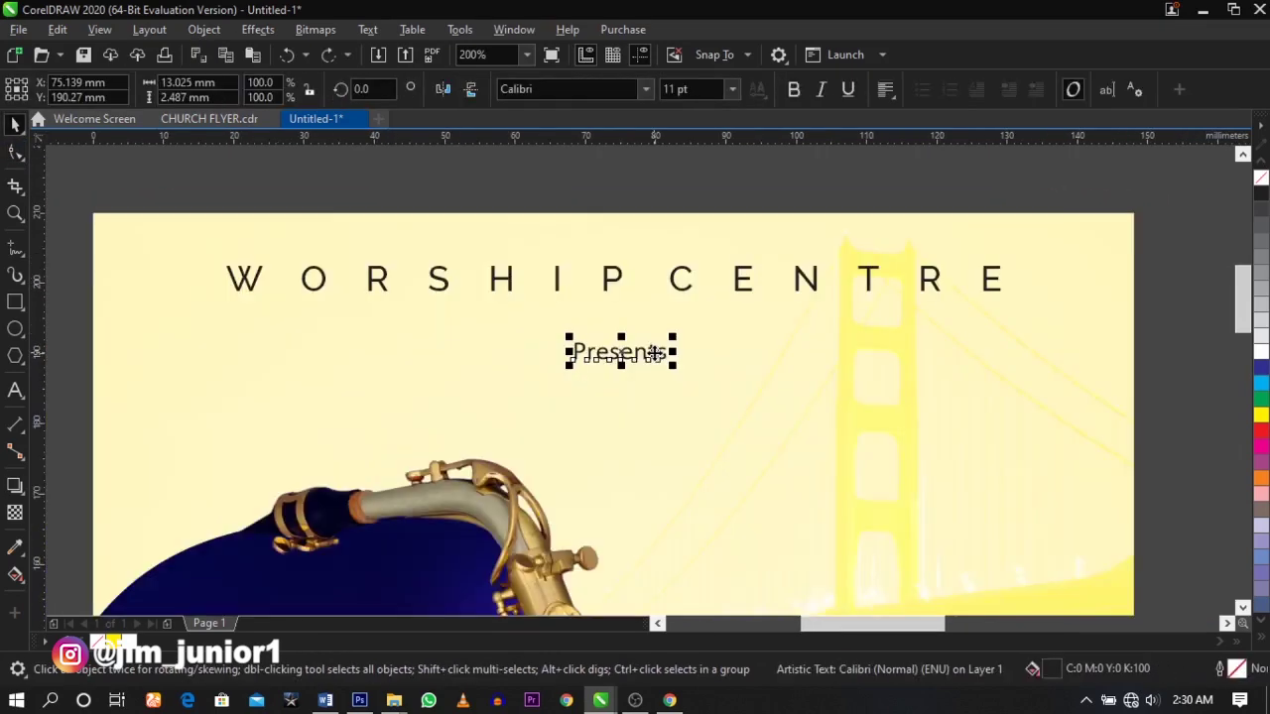
click(579, 96)
text(a)
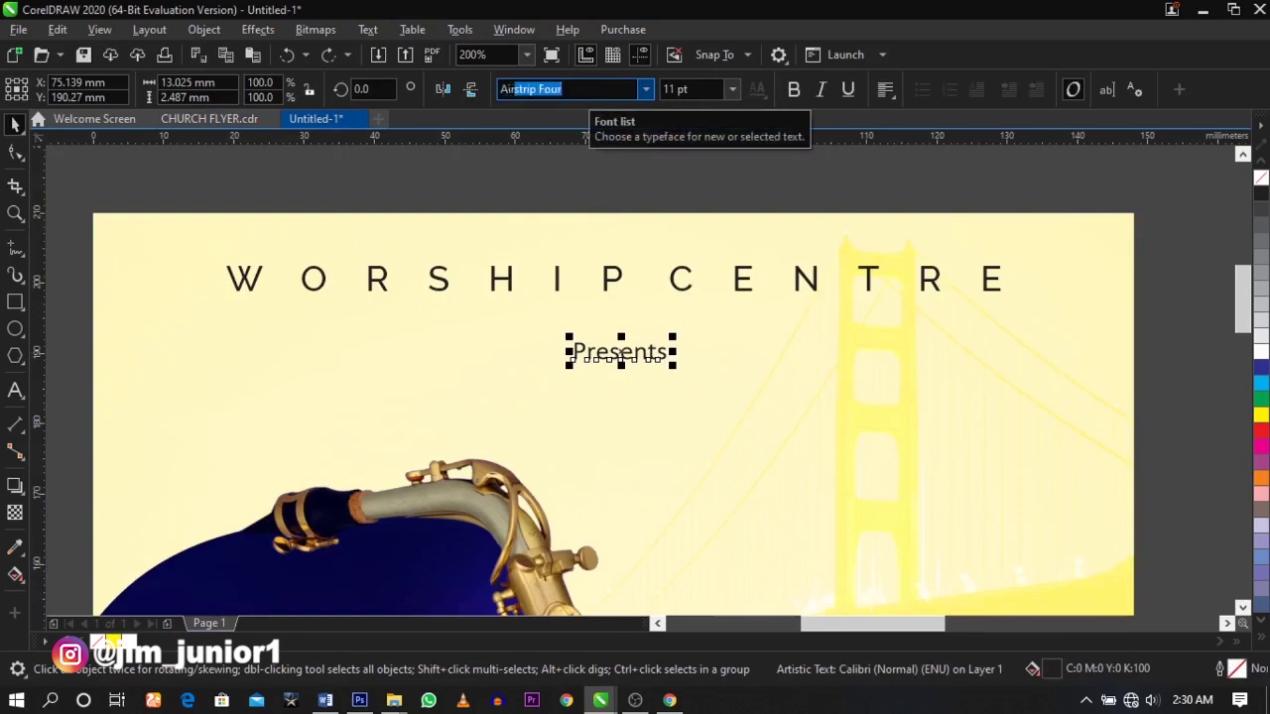
text(irr)
text(ways PERSONAL USE ON)
key(Return)
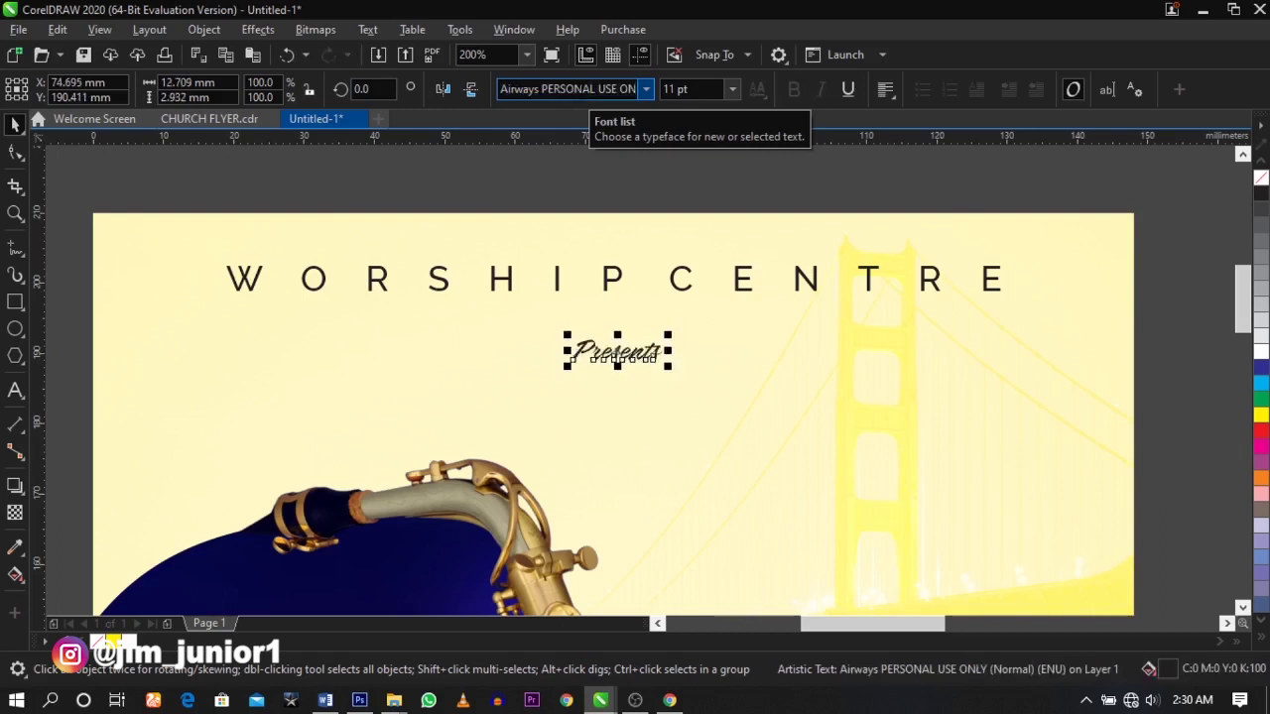
click(482, 208)
- Narrow the header's letter spacing slightly and move Presents up closer beneath it
click(746, 288)
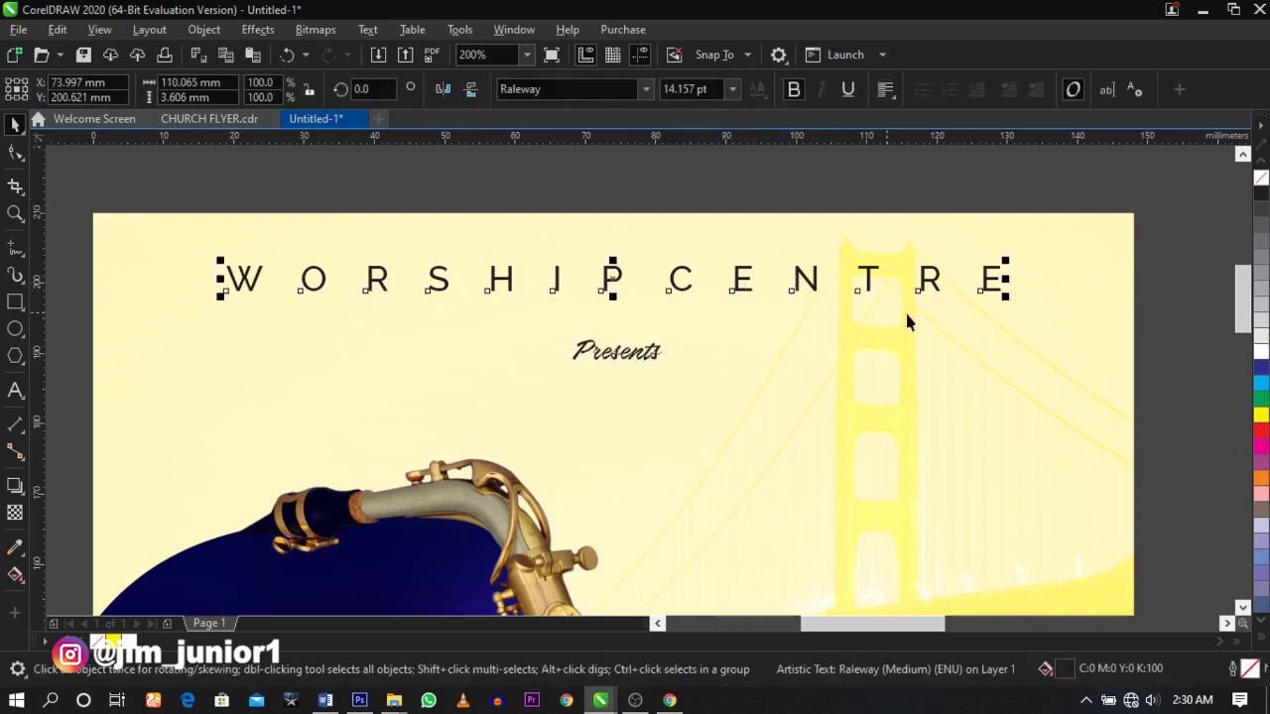
drag(1002, 298, 987, 304)
shift+click(1141, 344)
click(739, 342)
click(636, 365)
drag(637, 365, 669, 310)
shift+click(674, 290)
click(674, 198)
click(615, 329)
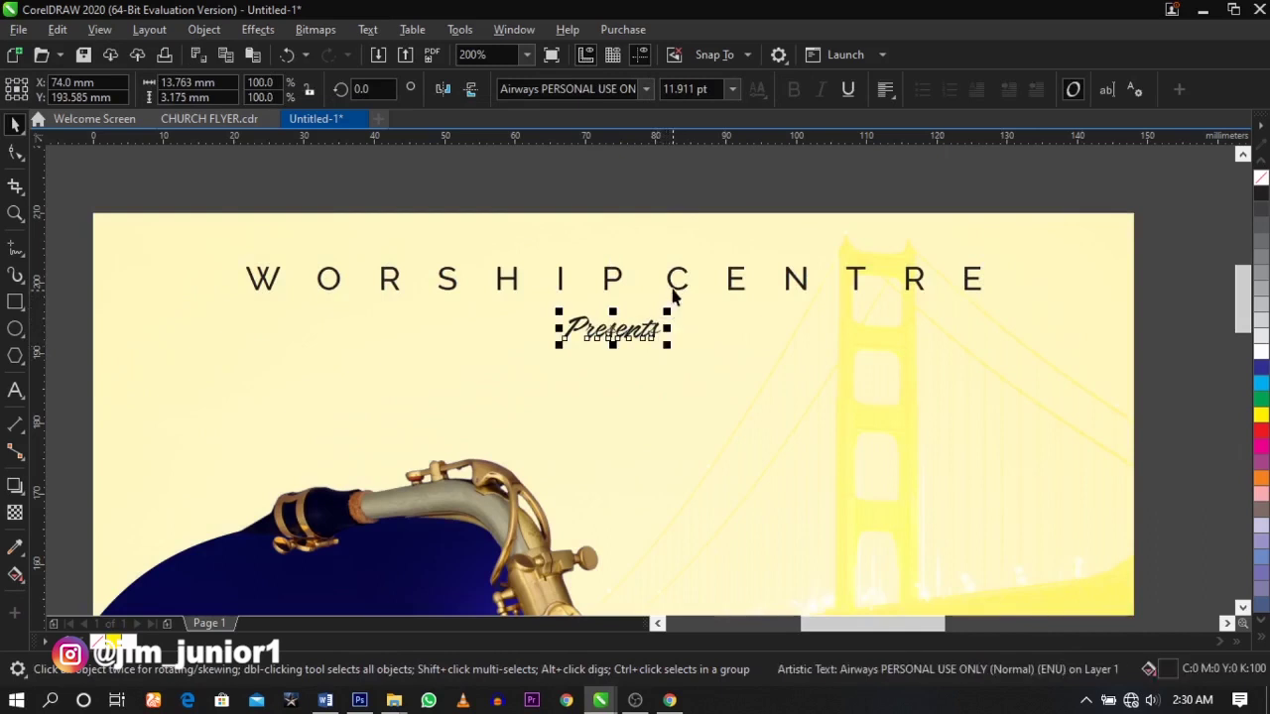
shift+click(675, 287)
scroll(674, 287, down, 1)
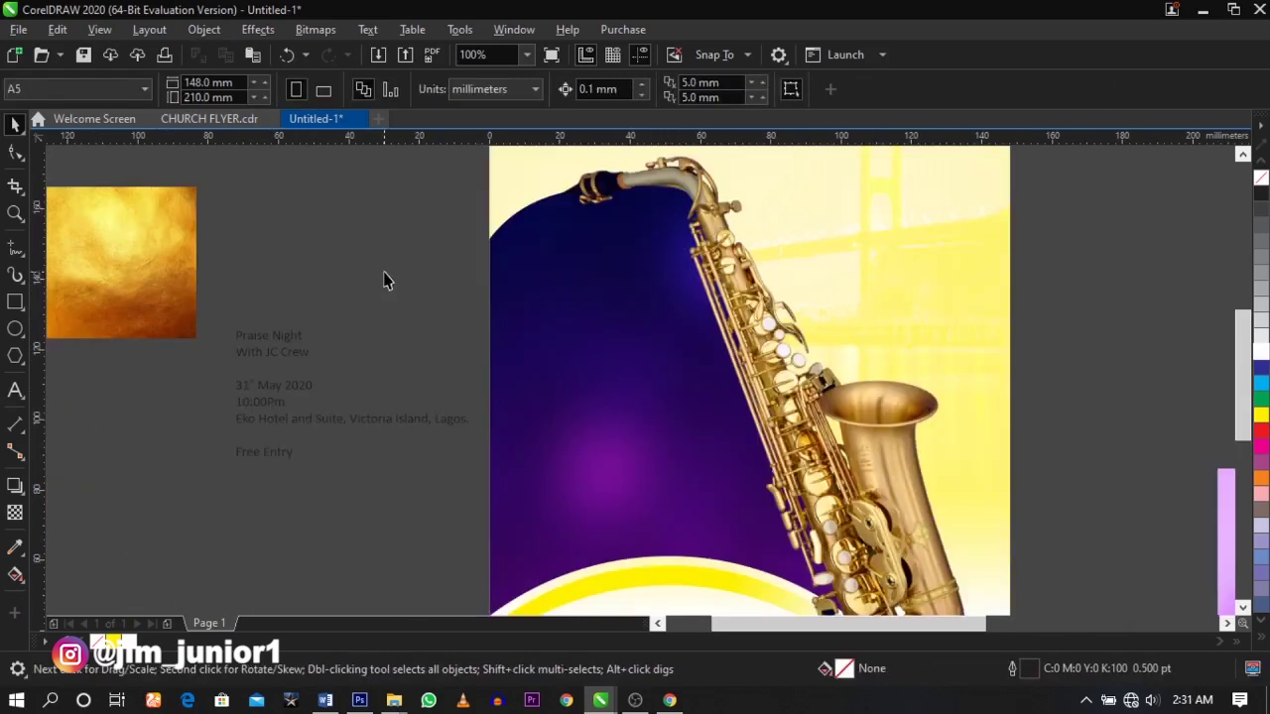
- Move the Praise Night lines onto the purple panel, enlarge them and colour them white
double_click(294, 342)
drag(287, 337, 232, 337)
key(Delete)
key(Delete)
click(618, 320)
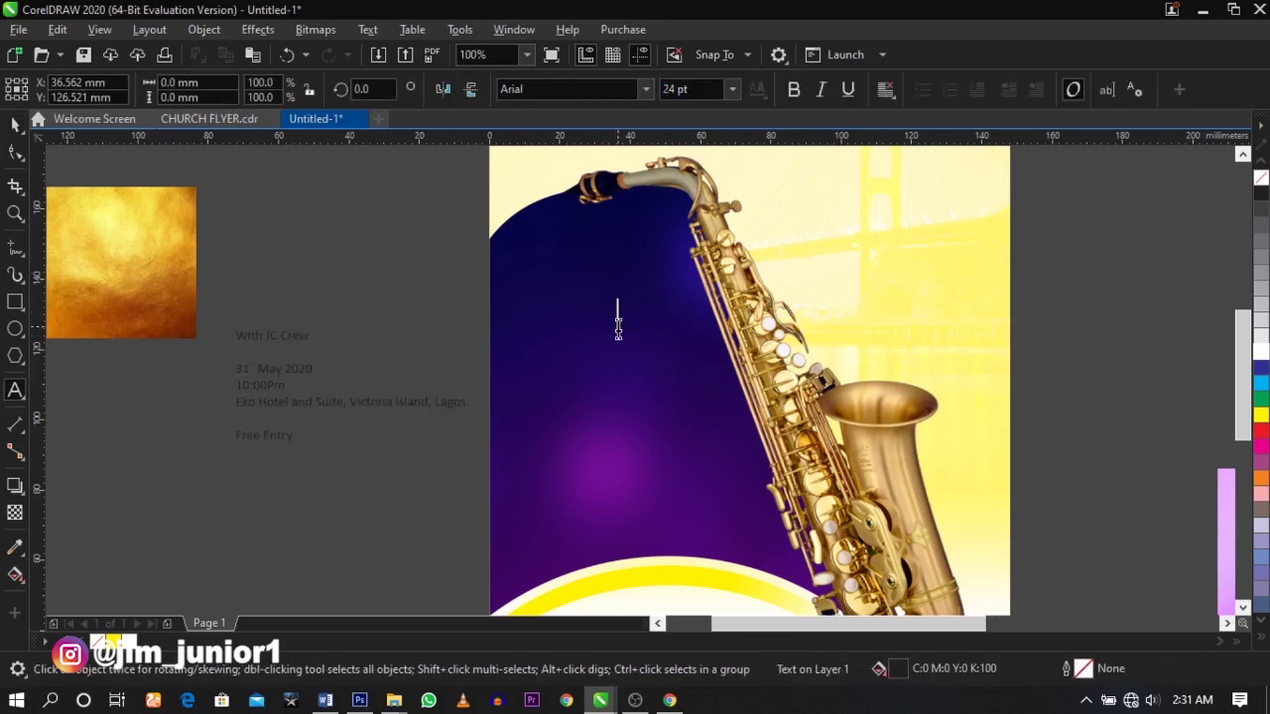
click(15, 212)
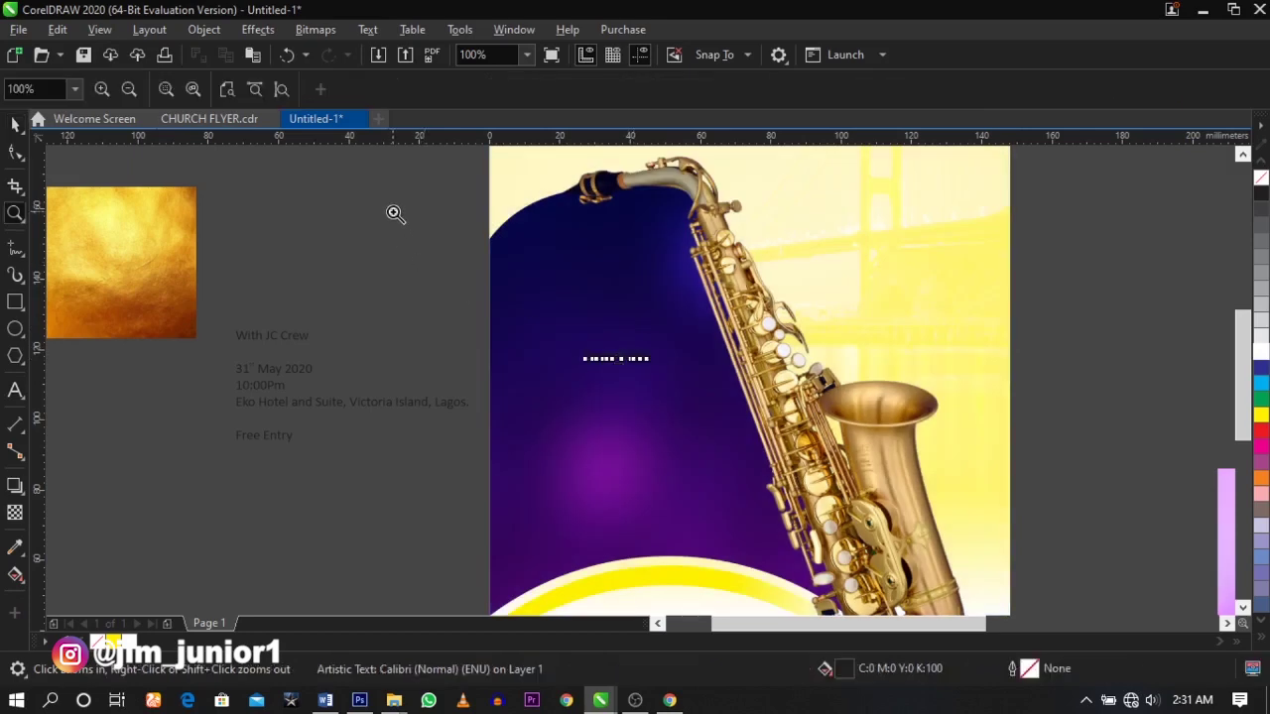
scroll(1012, 440, up, 1)
key(space)
drag(547, 347, 629, 362)
click(1258, 359)
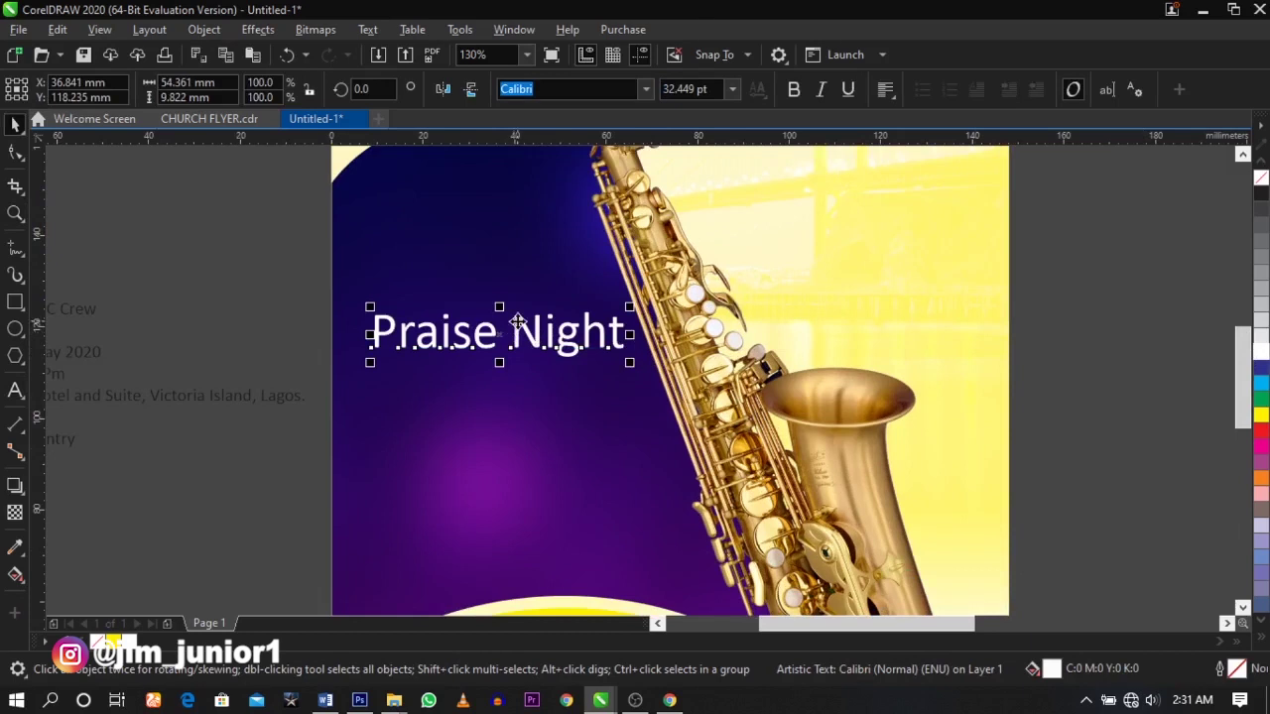
- Split Praise Night, place Night below, and set an enlarged Praise in Beautiful Heart
key(ctrl+k)
drag(553, 337, 508, 418)
click(488, 341)
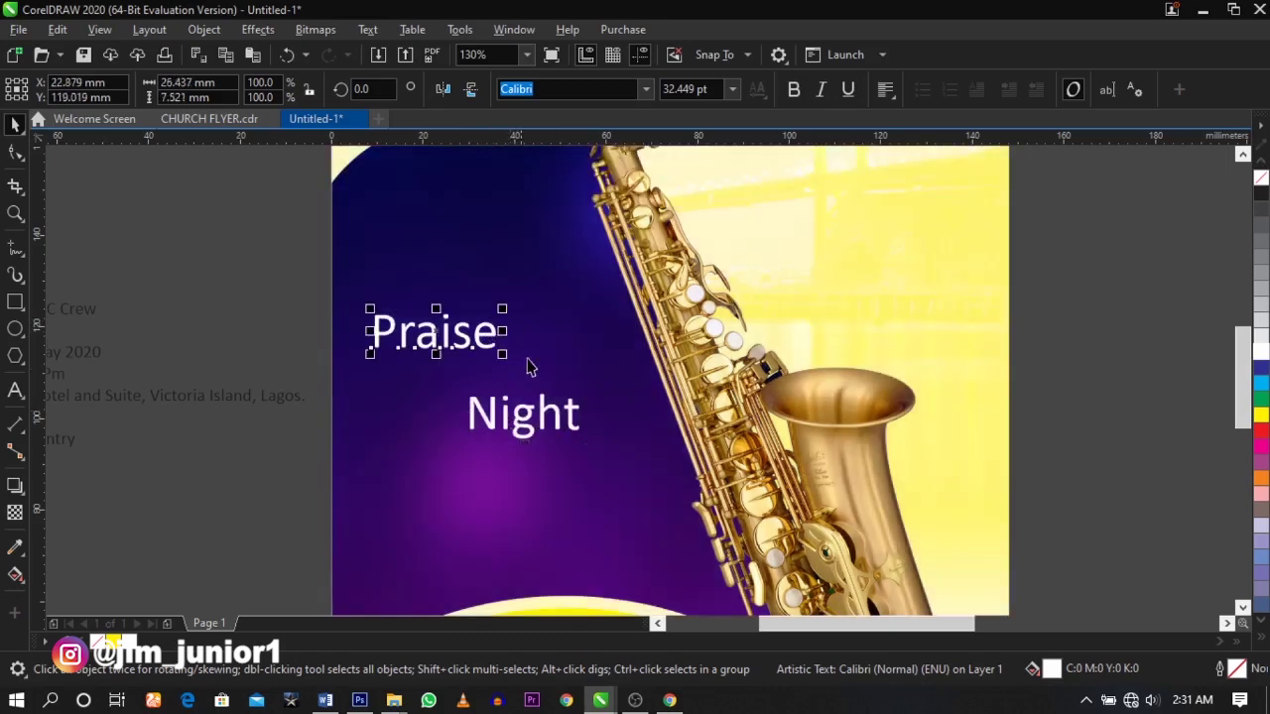
click(643, 91)
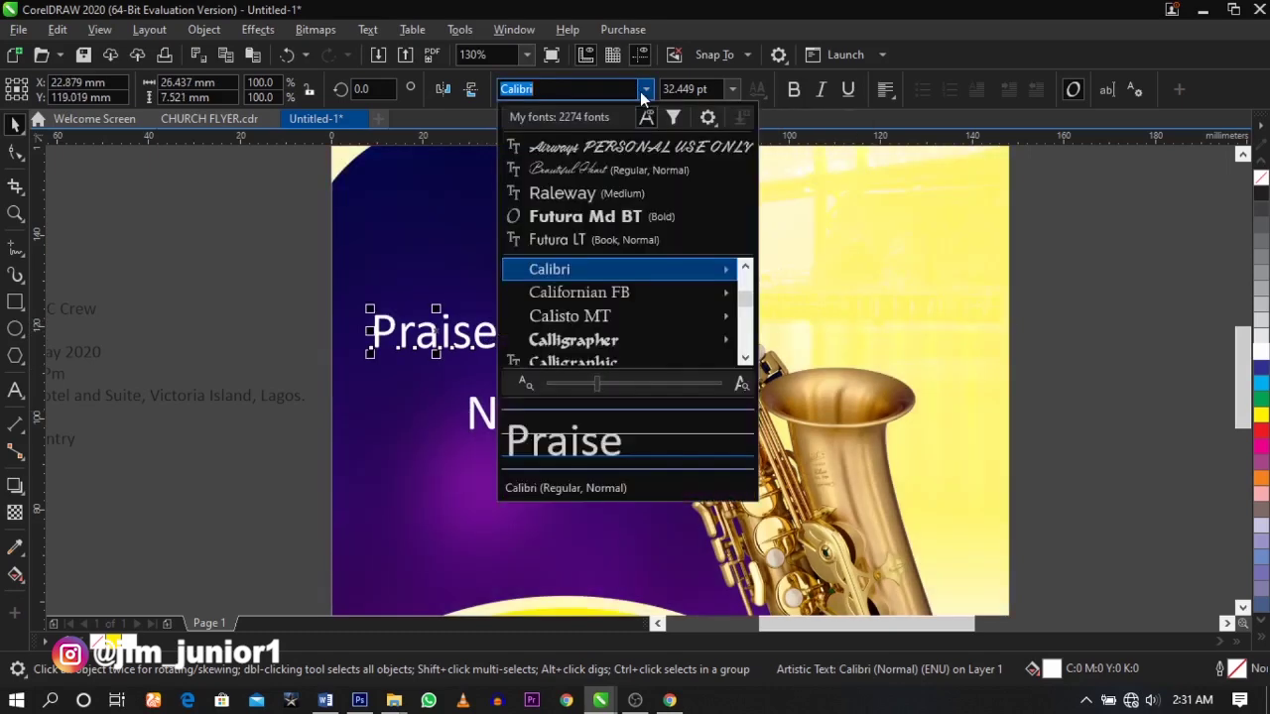
click(619, 172)
drag(475, 304, 587, 257)
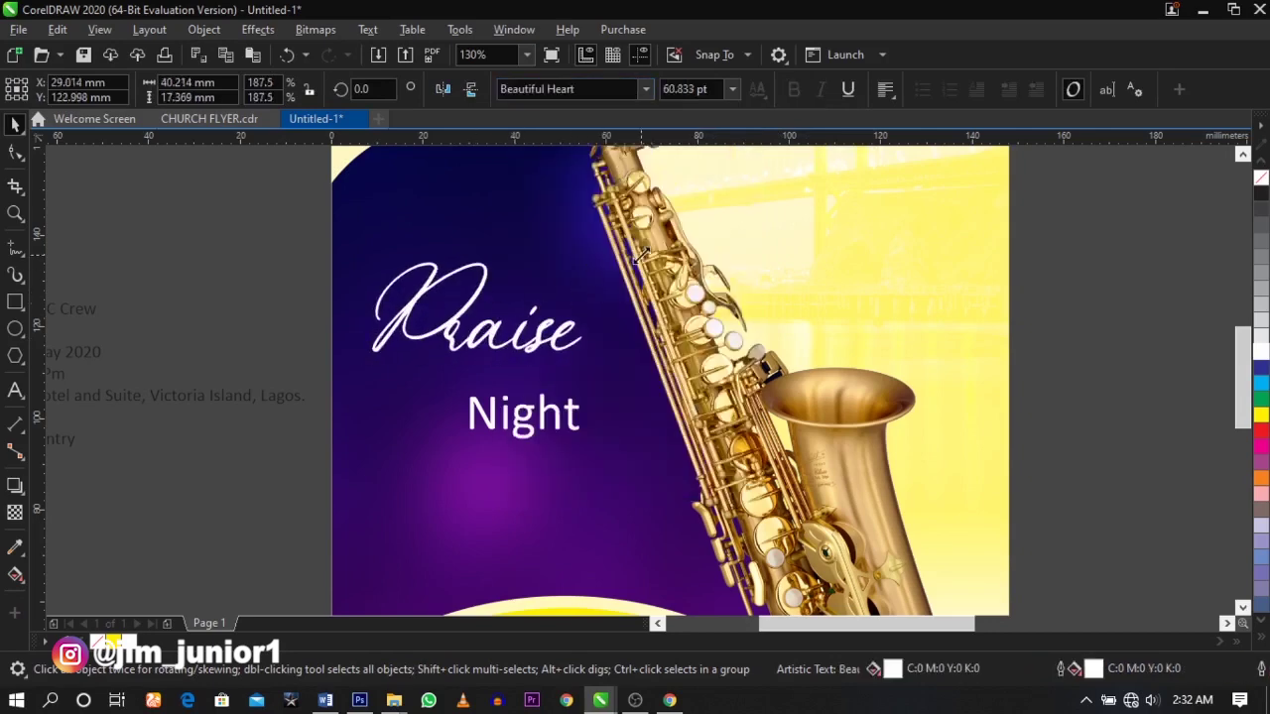
click(574, 406)
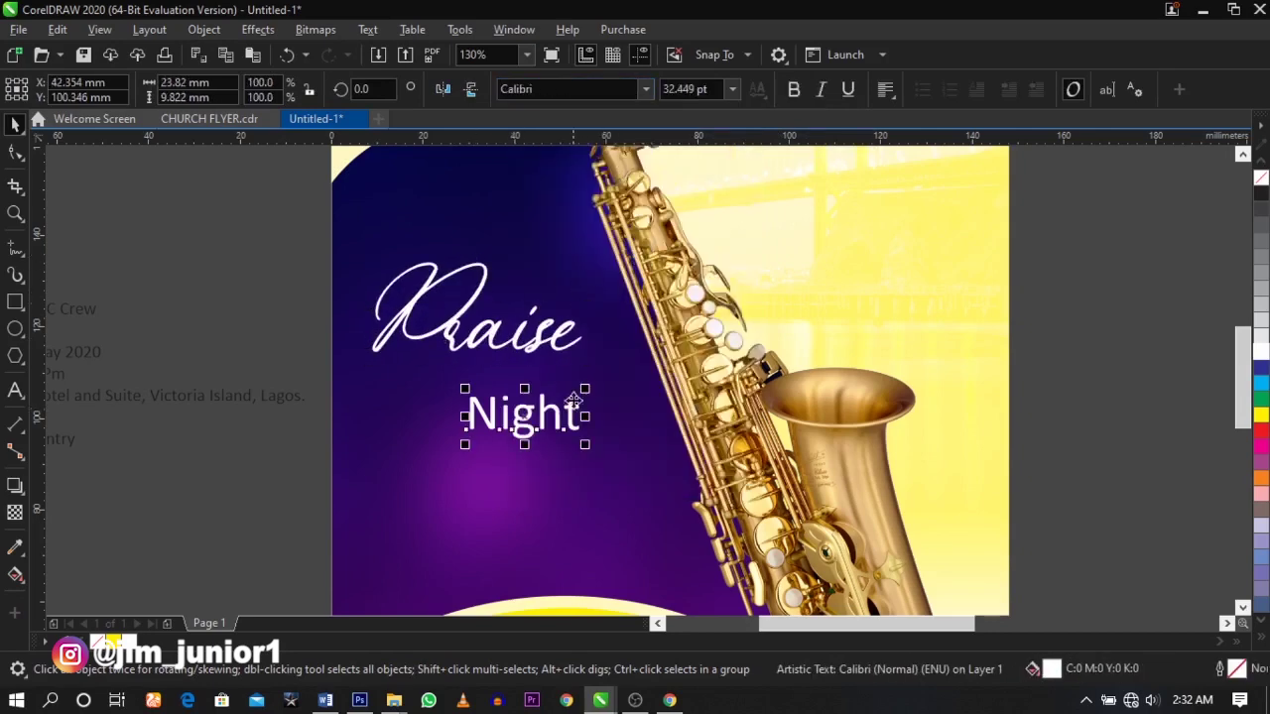
- Set Night in Arapey with weight 900 and a raised optical size
click(644, 91)
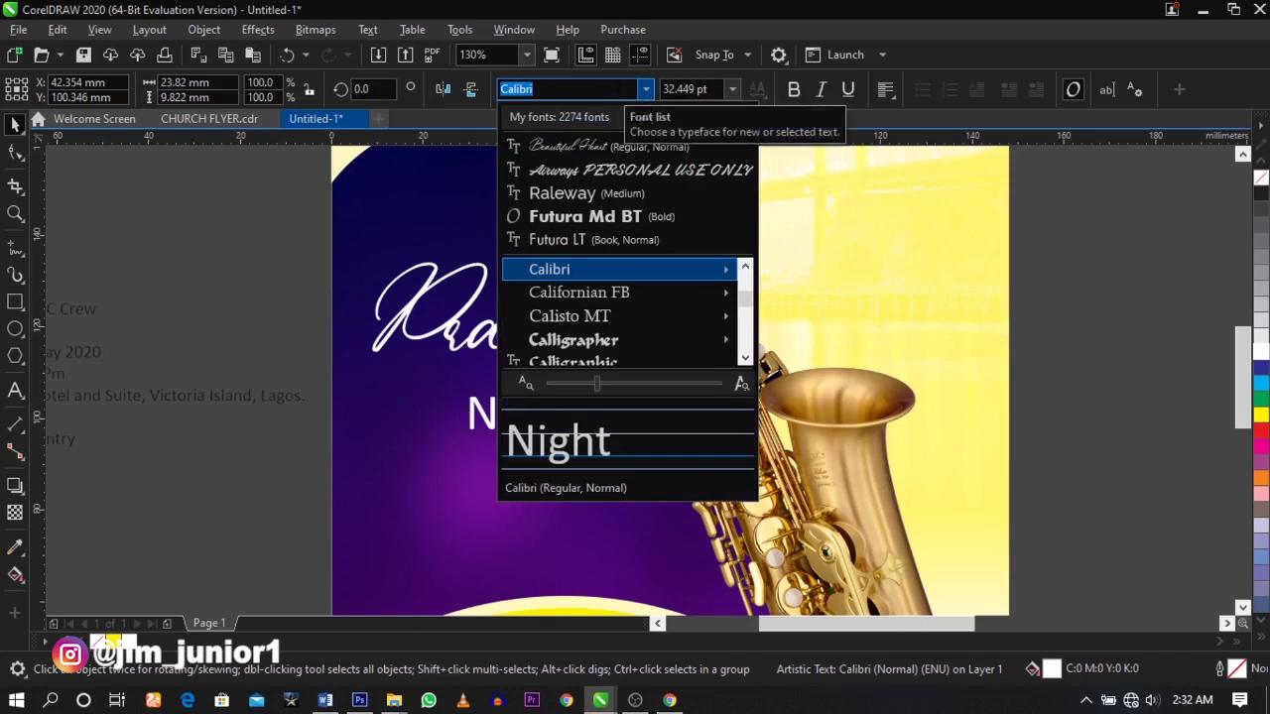
text(arap)
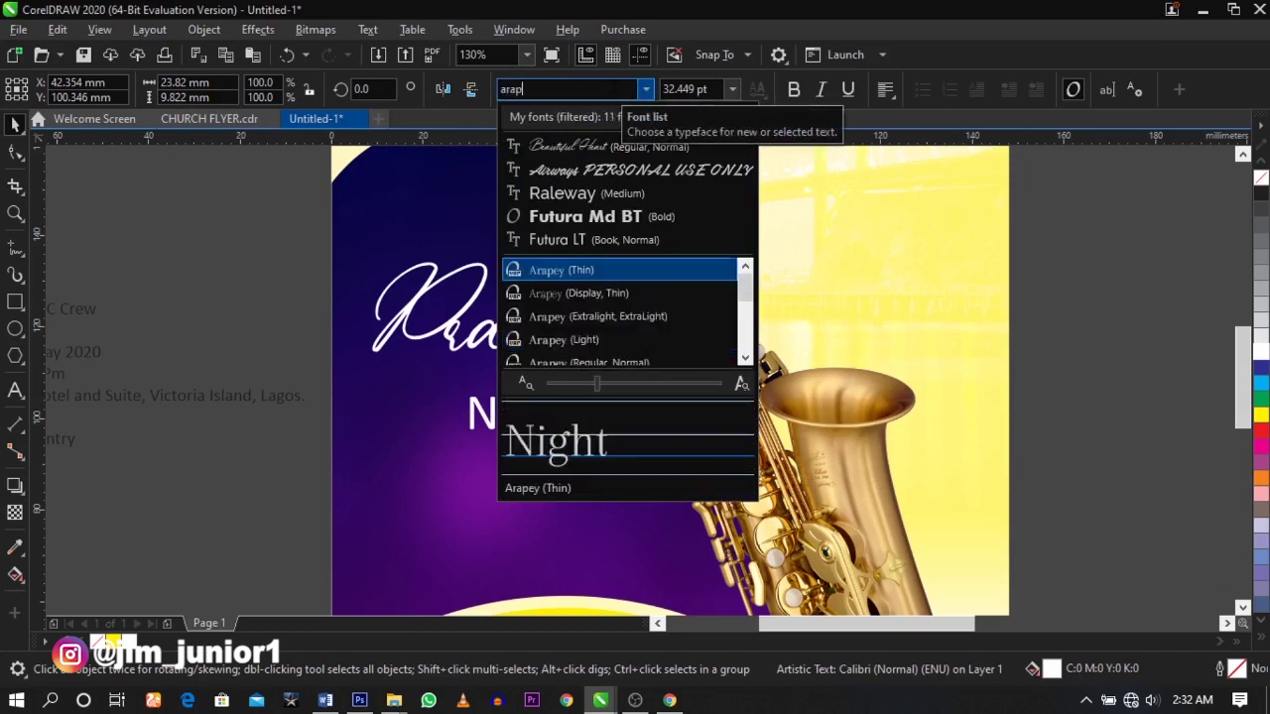
key(Return)
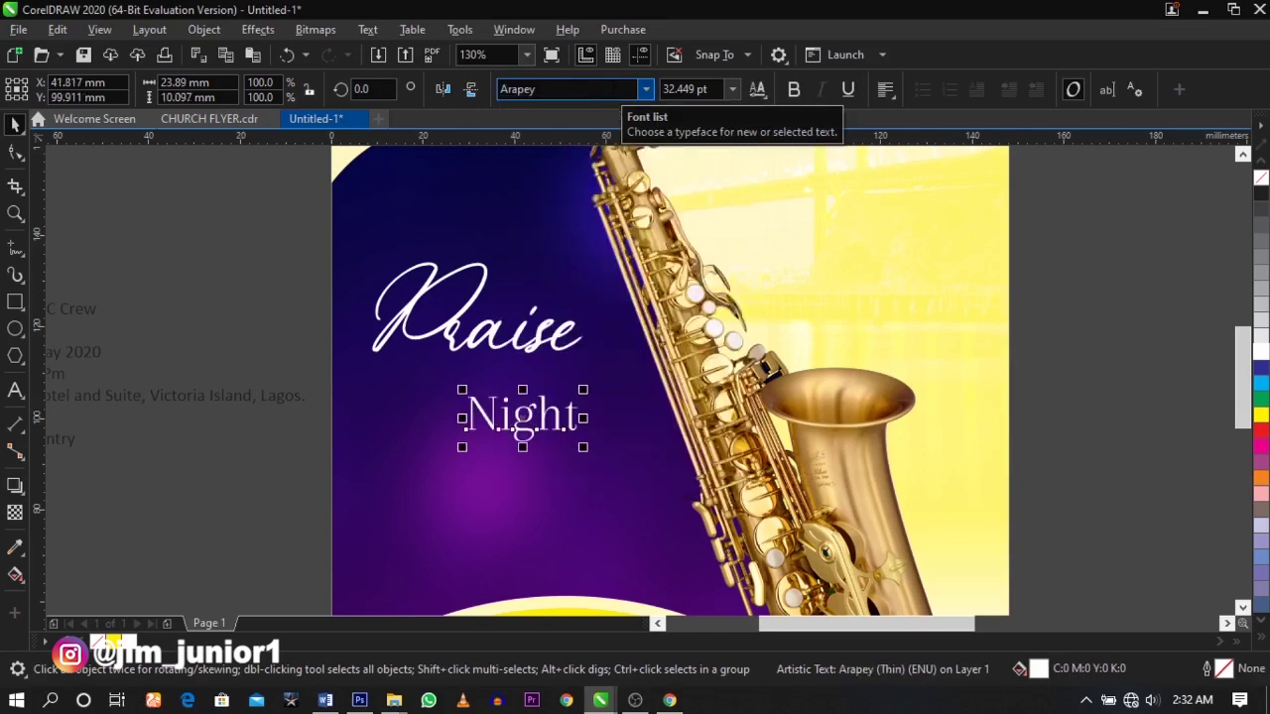
click(756, 91)
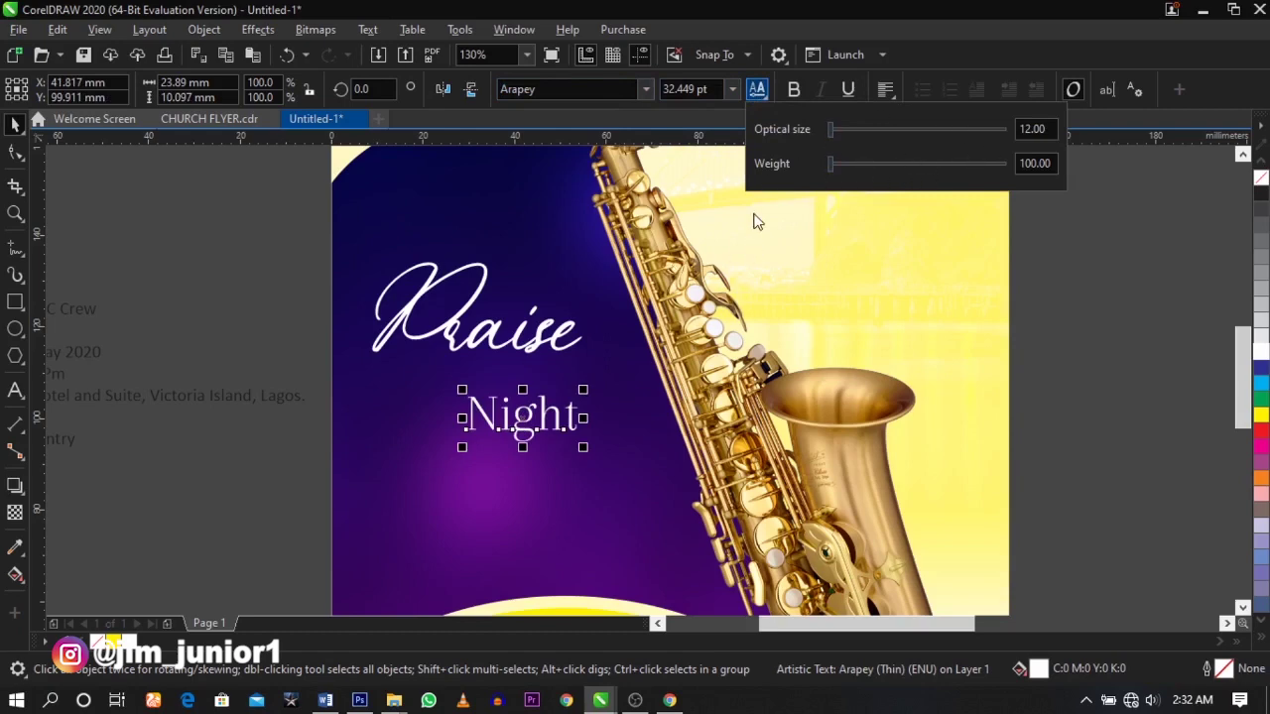
drag(831, 170, 1019, 166)
click(833, 136)
drag(832, 136, 901, 133)
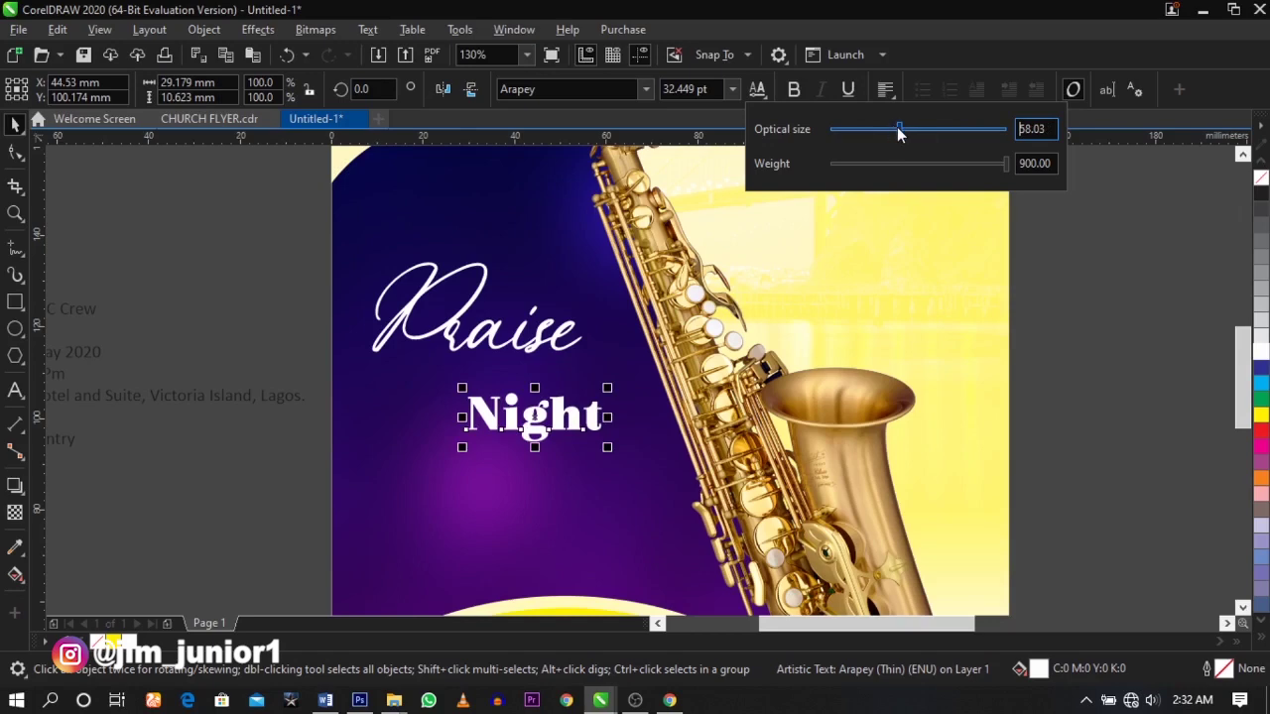
click(951, 128)
drag(952, 128, 1024, 162)
click(1115, 230)
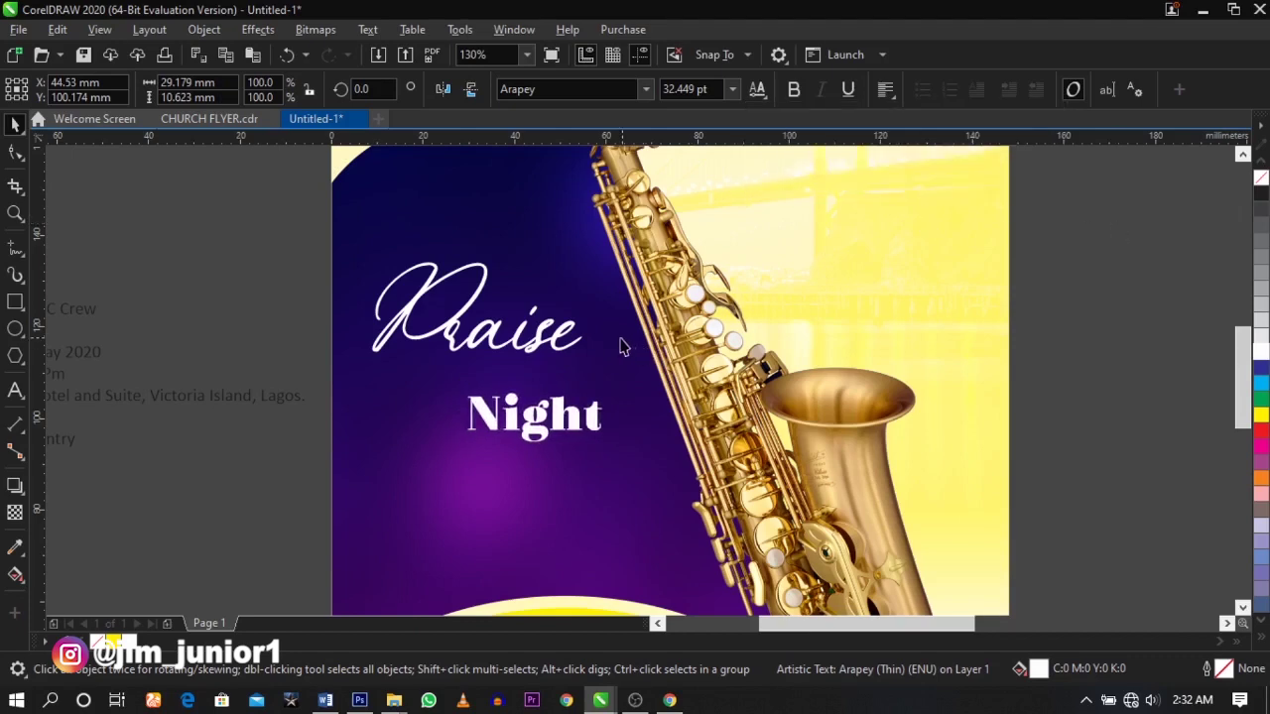
- Nudge Night into place and enlarge it to about 52.6 pt
scroll(462, 312, down, 3)
key(z)
drag(417, 260, 820, 462)
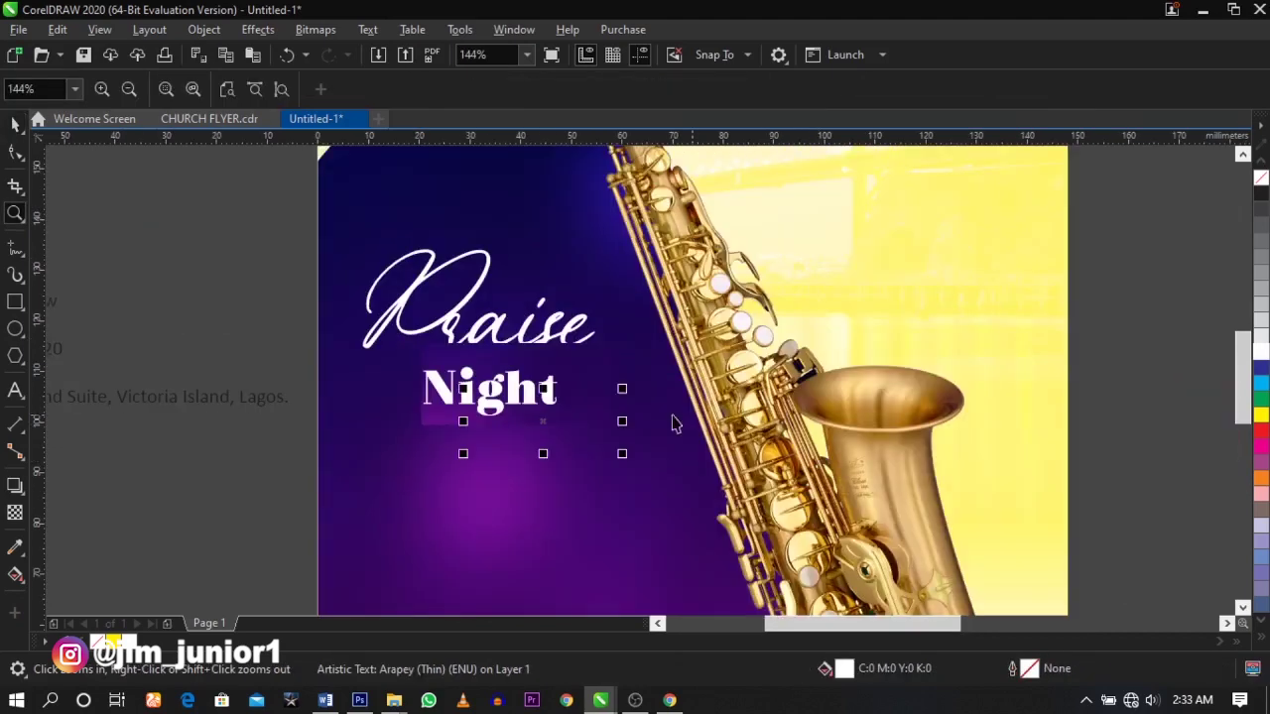
key(space)
click(556, 402)
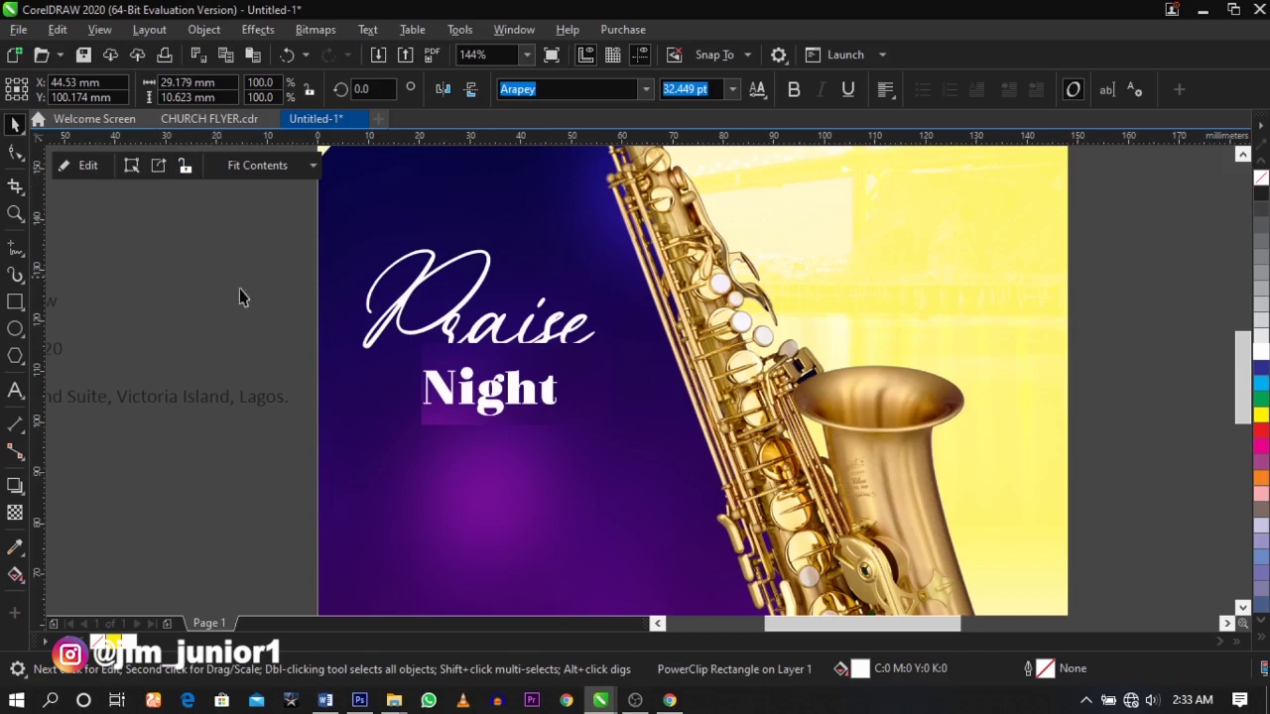
scroll(244, 298, down, 1)
click(635, 402)
drag(635, 402, 603, 400)
key(space)
drag(417, 269, 837, 494)
key(space)
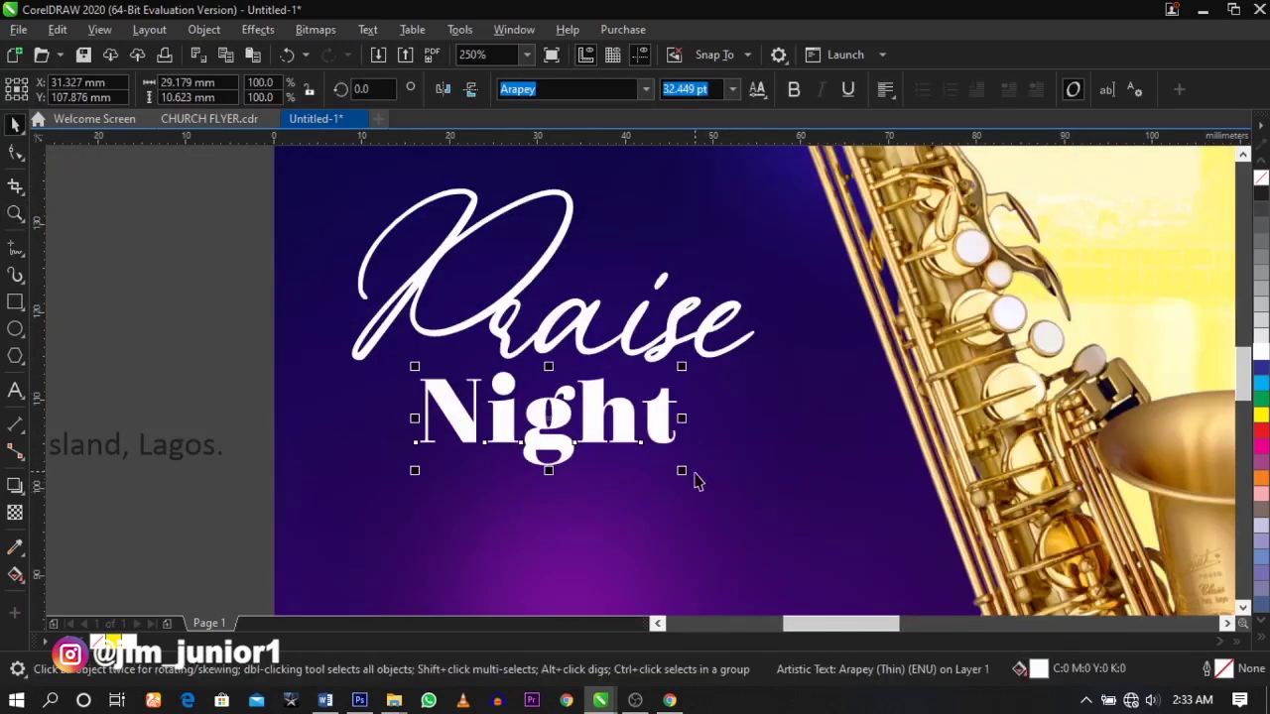
drag(687, 475, 760, 505)
- Shift Night slightly up and left so it tucks under Praise
double_click(762, 458)
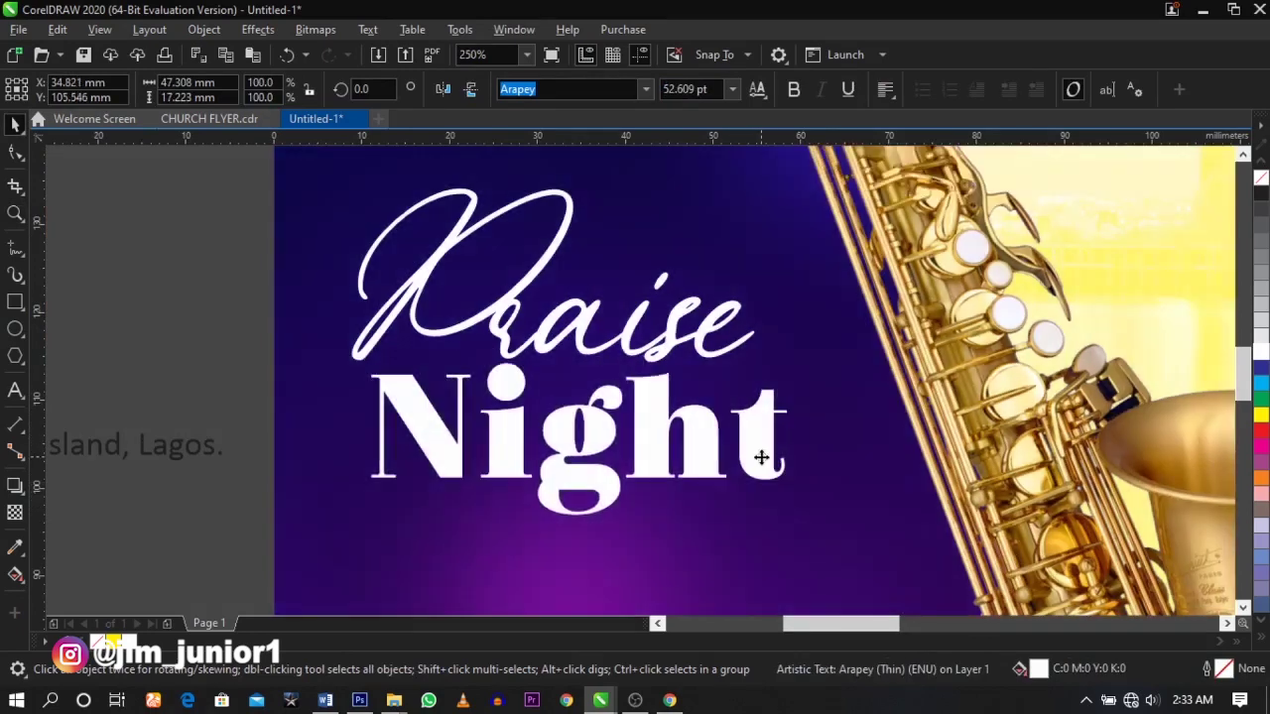
key(ctrl+a)
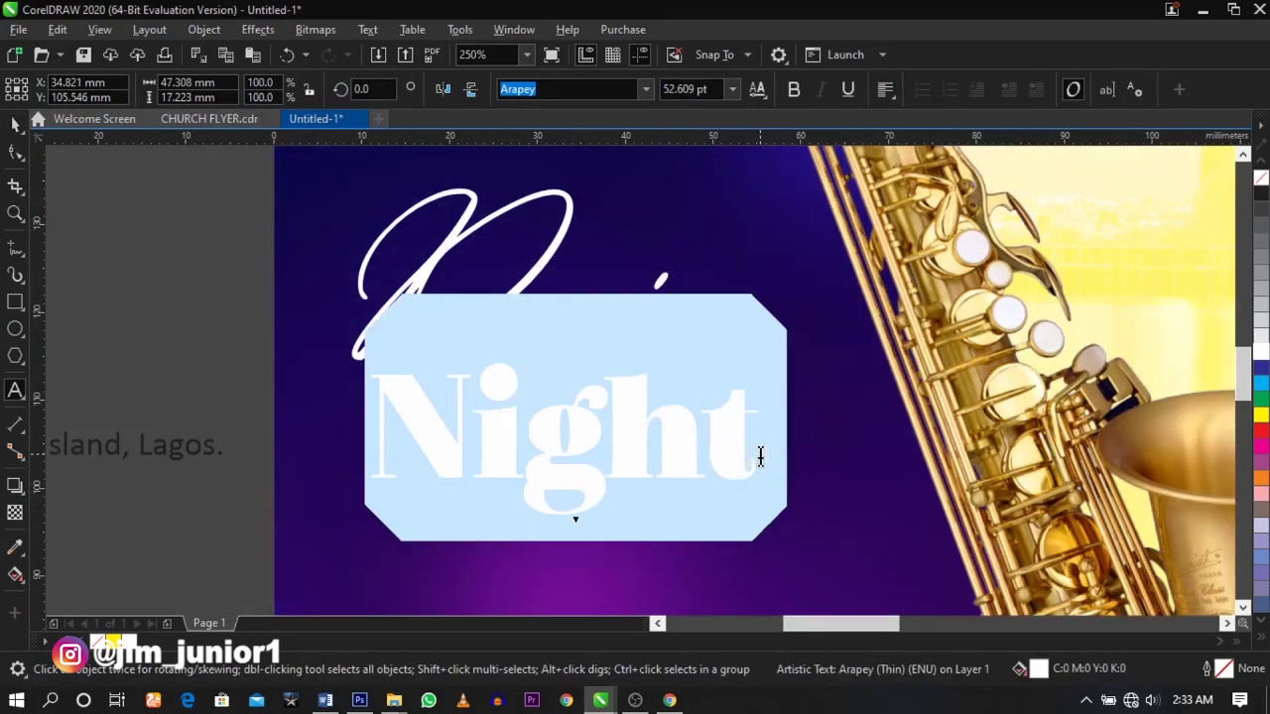
key(ctrl+space)
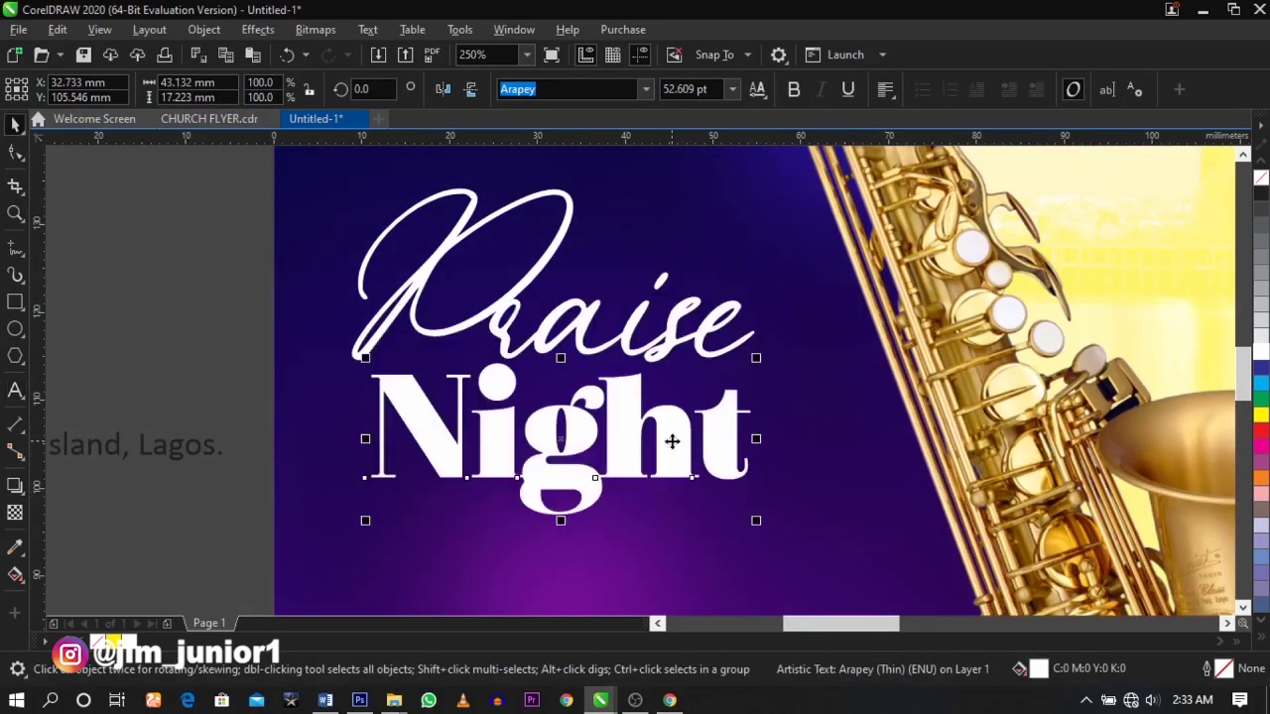
drag(708, 438, 705, 434)
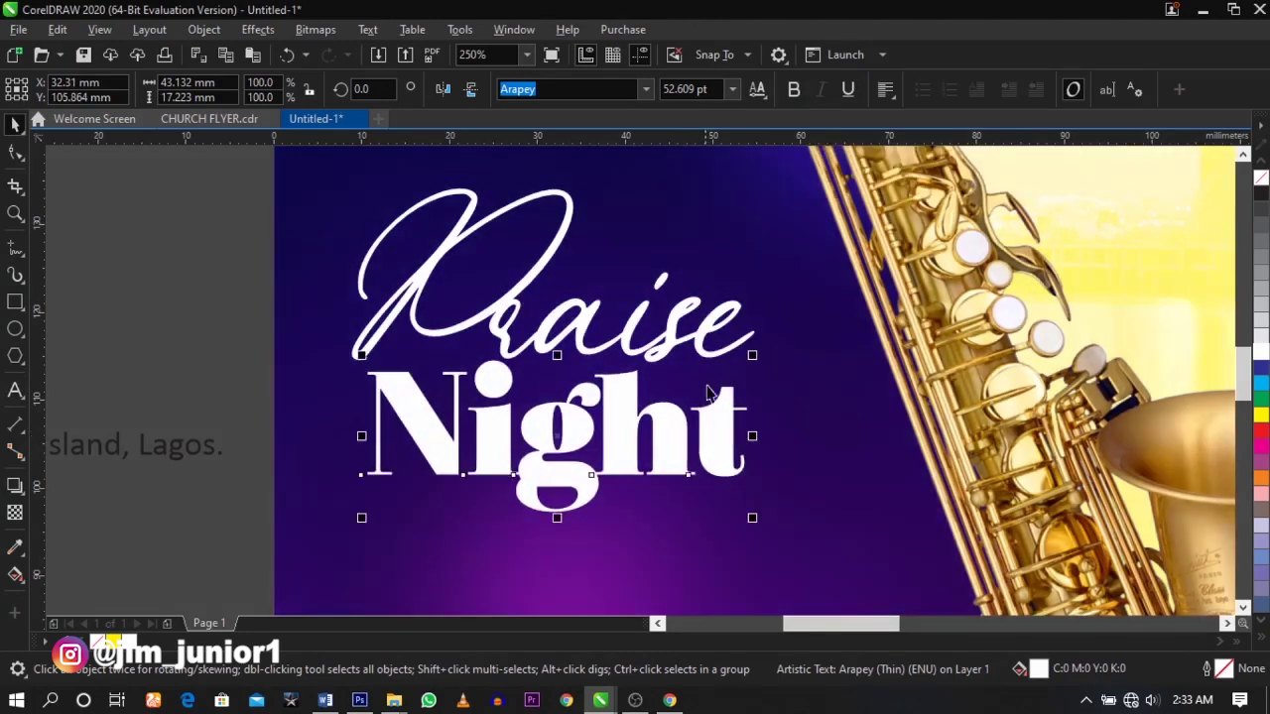
- Scale Praise and Night up together to about 79.8 and 52.6 pt
shift+click(708, 365)
drag(759, 518, 850, 566)
scroll(780, 505, down, 2)
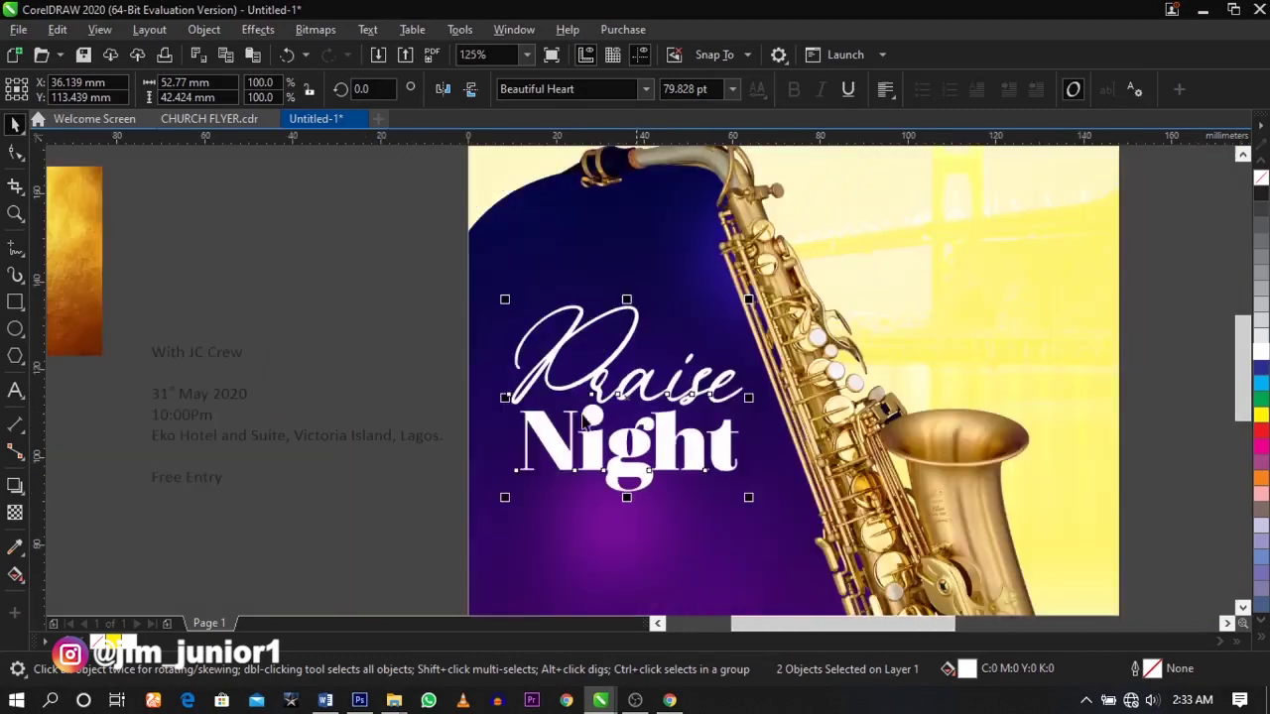
click(356, 263)
drag(356, 263, 924, 552)
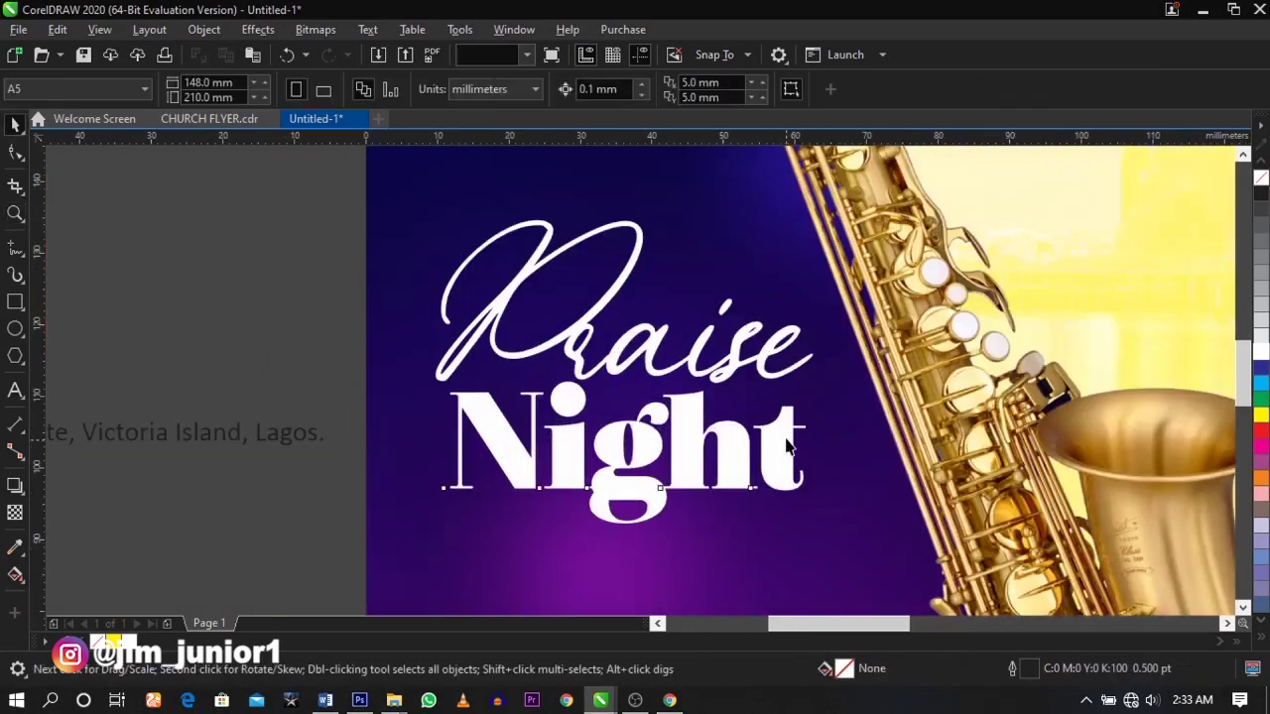
click(787, 446)
click(719, 394)
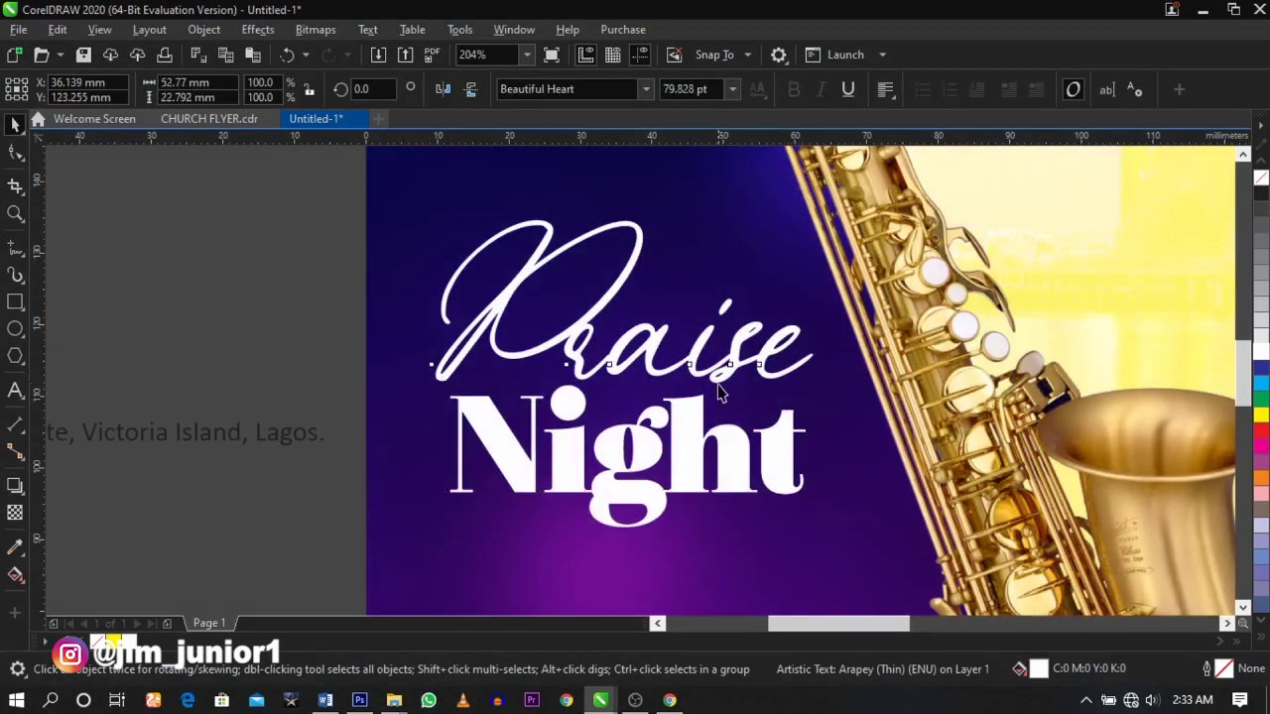
scroll(718, 397, down, 2)
- Move the gold texture image onto the flyer, shrink it and make a duplicate
click(417, 323)
drag(197, 263, 896, 374)
key(F2)
drag(437, 248, 1132, 484)
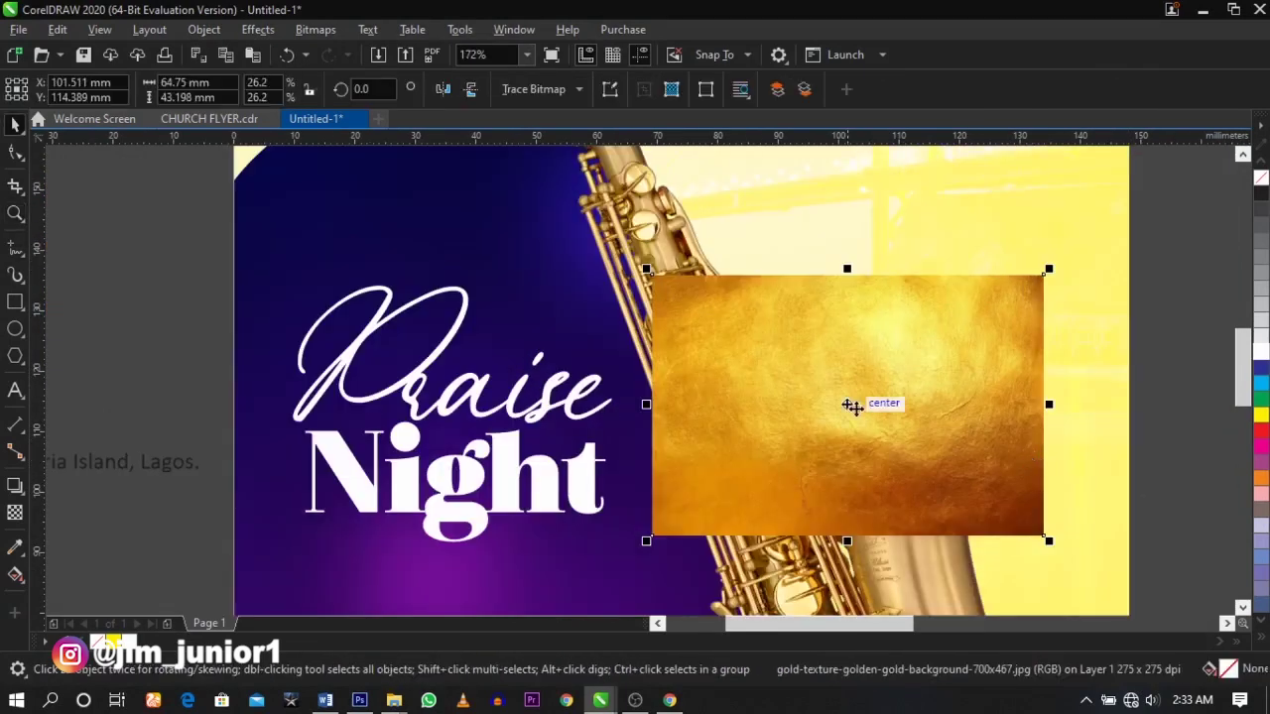
drag(1049, 541, 990, 499)
drag(826, 445, 981, 426)
shift+click(936, 426)
- PowerClip one gold image inside Praise and the other inside Night
click(924, 504)
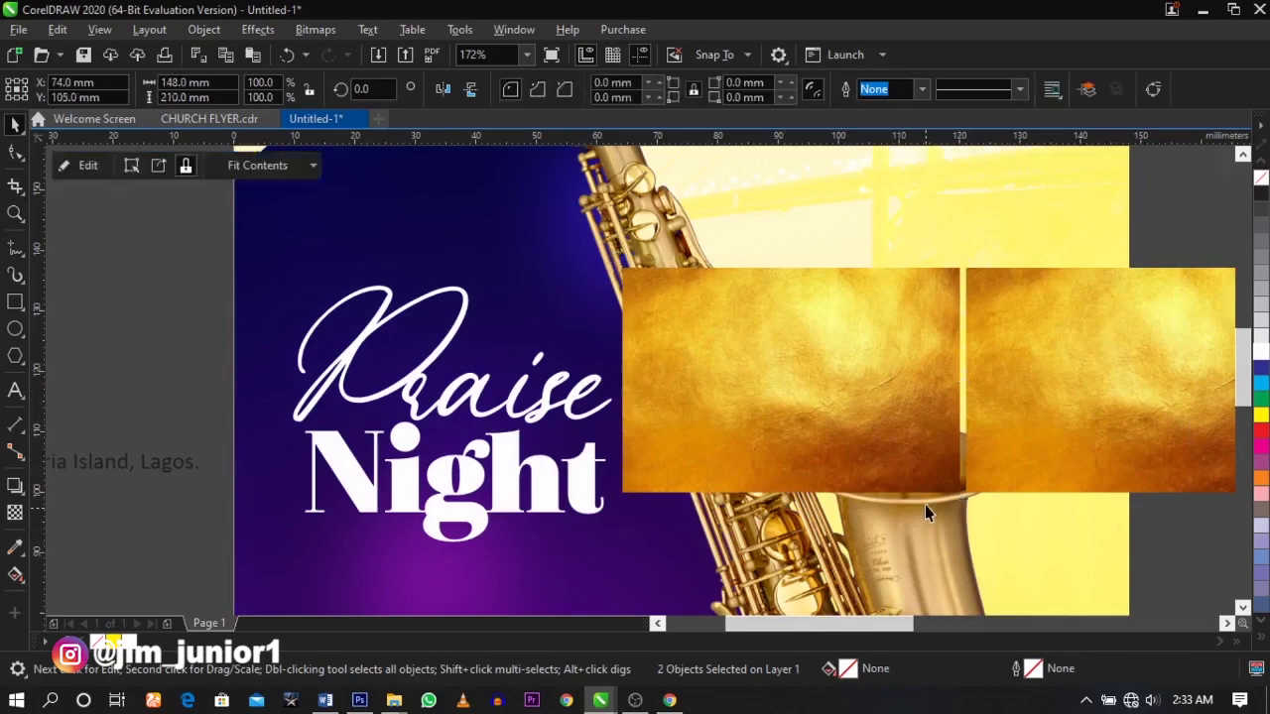
drag(816, 386, 468, 325)
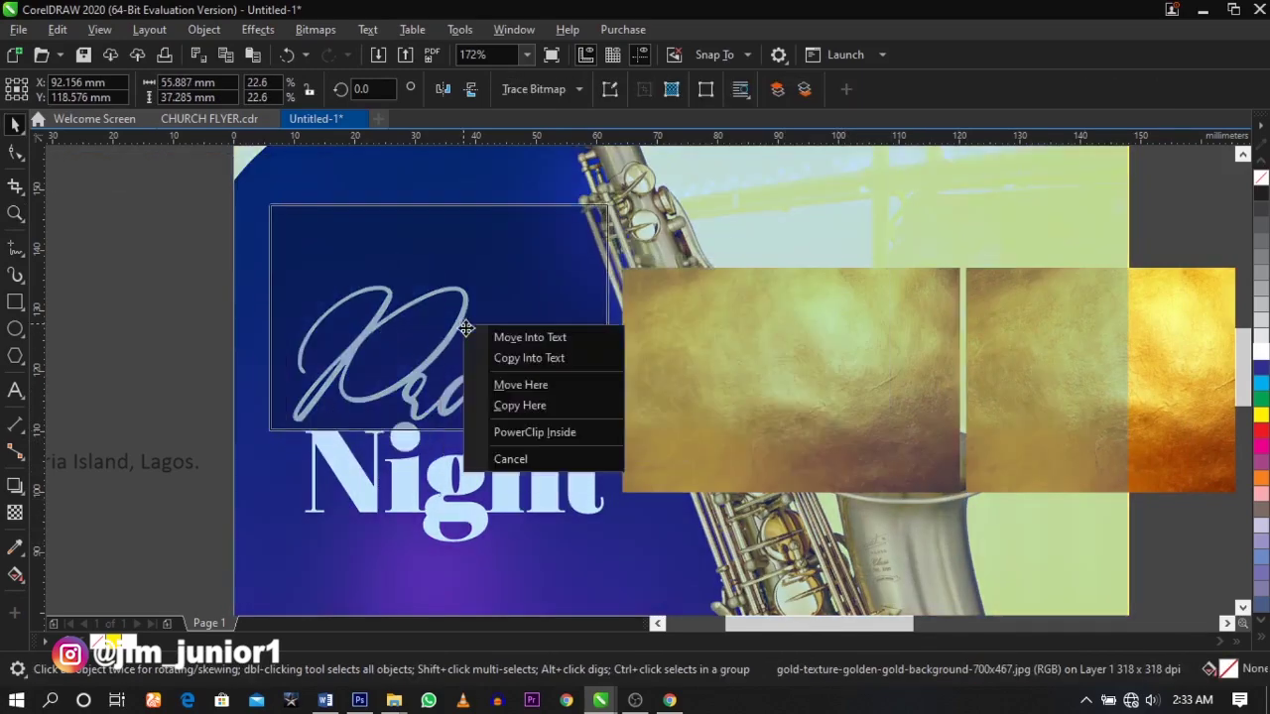
click(521, 429)
click(1018, 409)
drag(1043, 363, 646, 460)
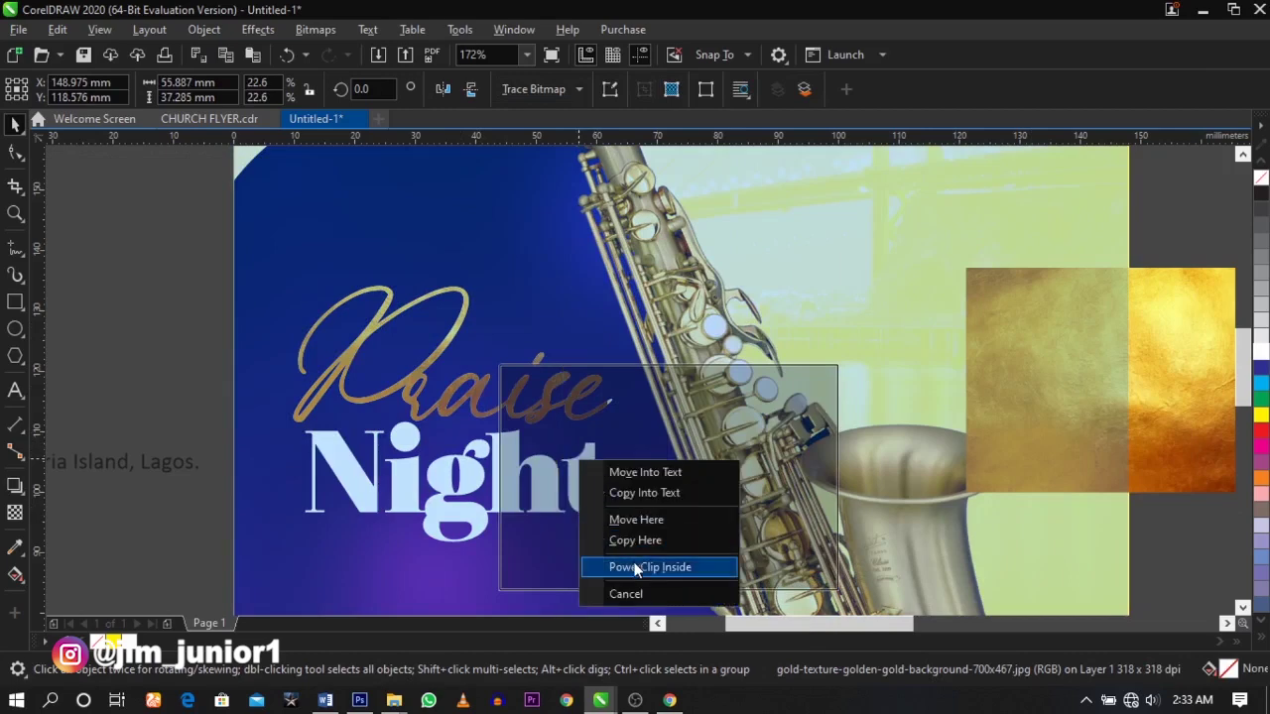
click(617, 567)
- Open Praise's PowerClip contents for editing the gold texture
click(380, 318)
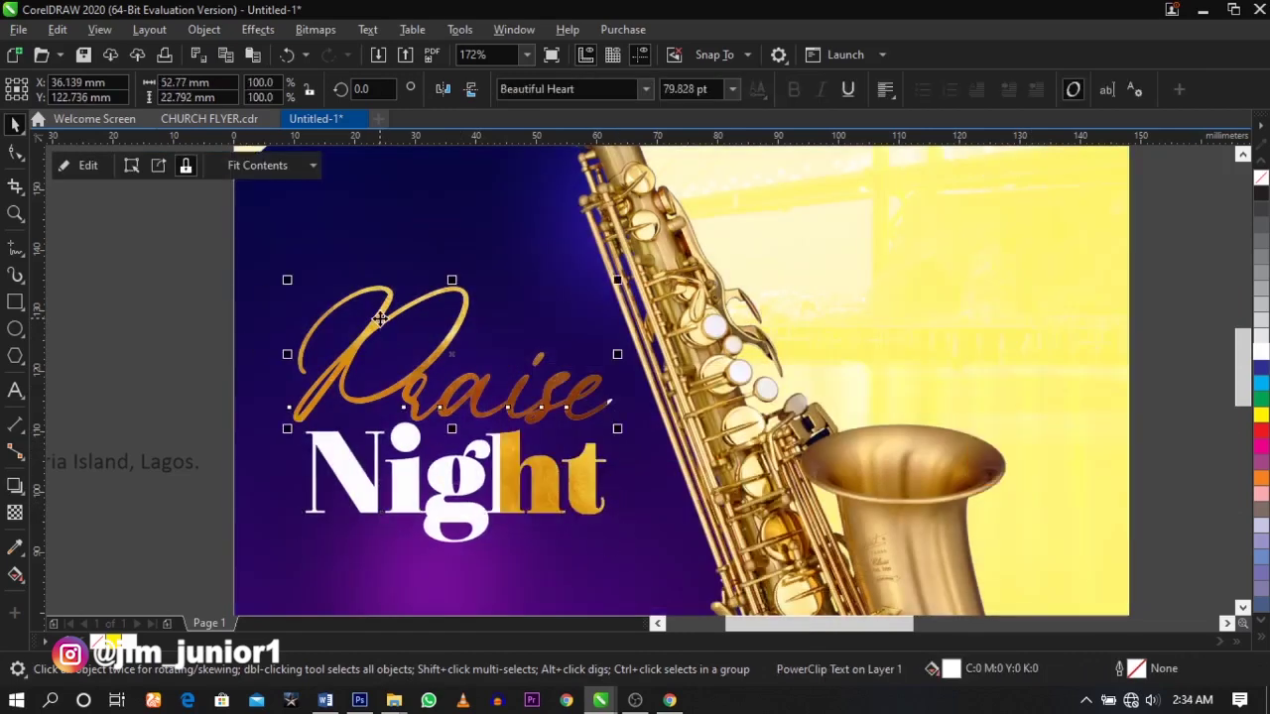
right_click(380, 319)
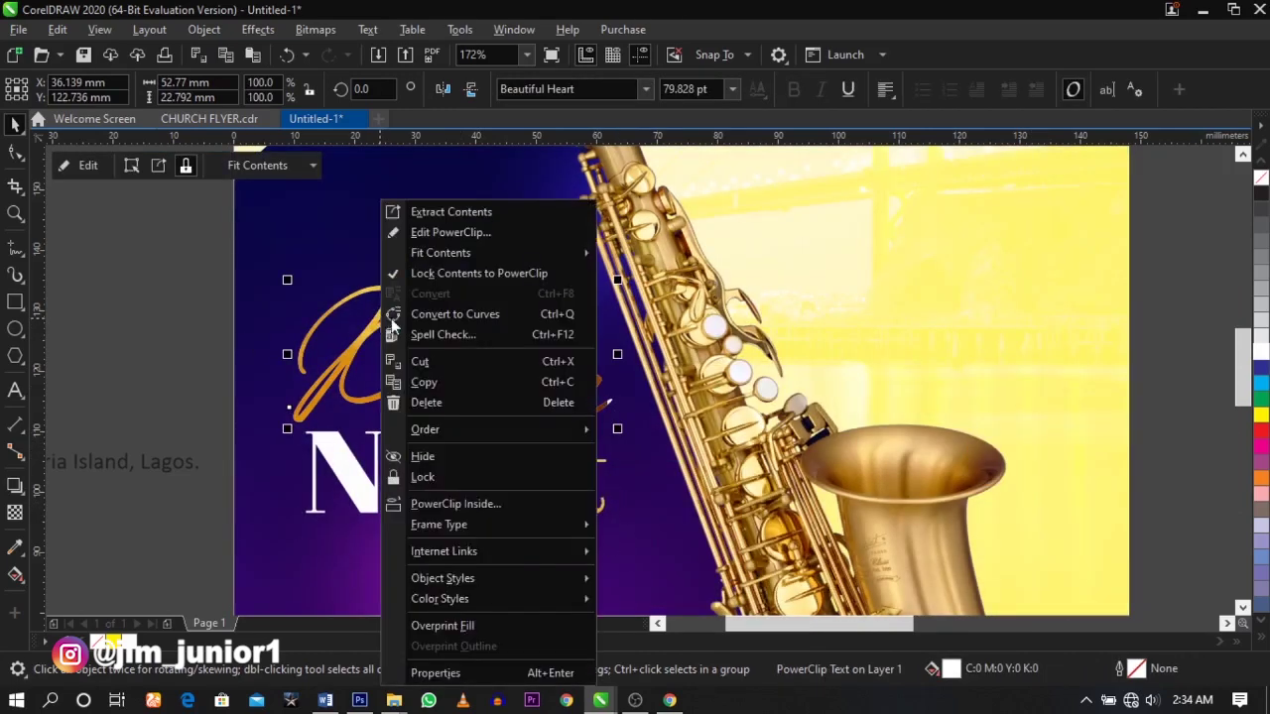
click(459, 234)
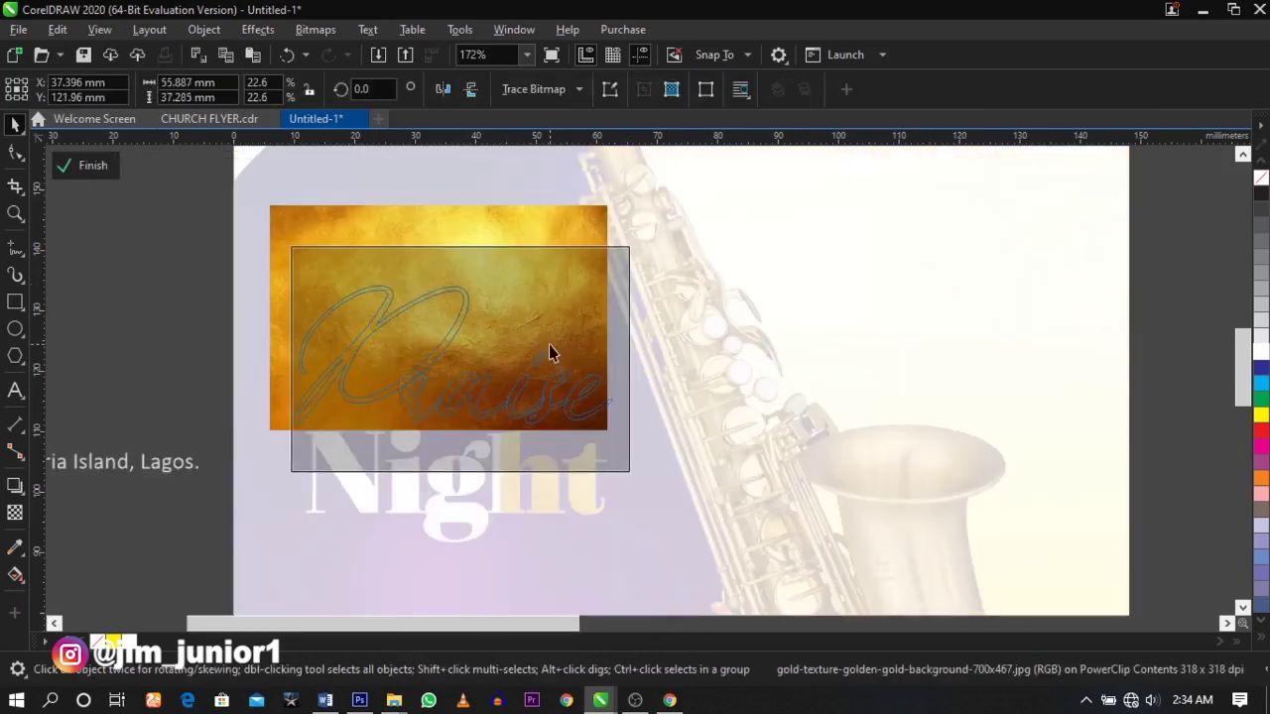
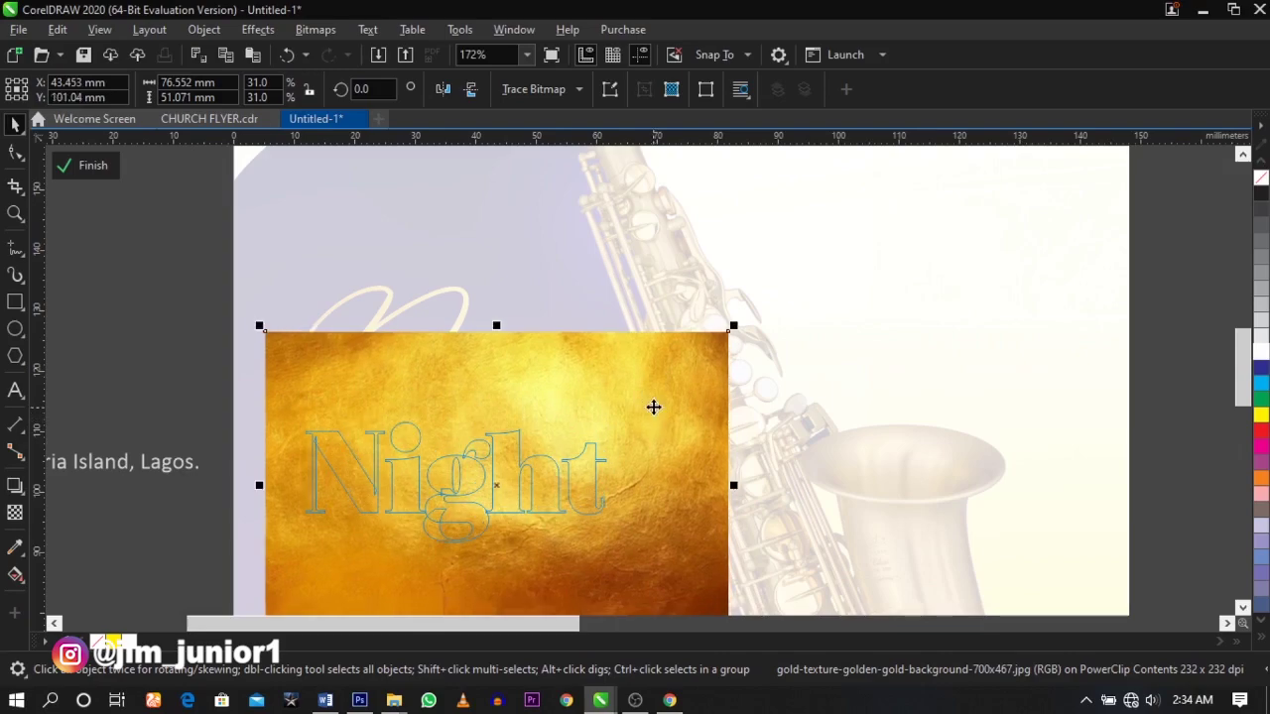
- Finish the gold texture fill inside Night and zoom to the title
click(162, 331)
key(Escape)
key(shift+F4)
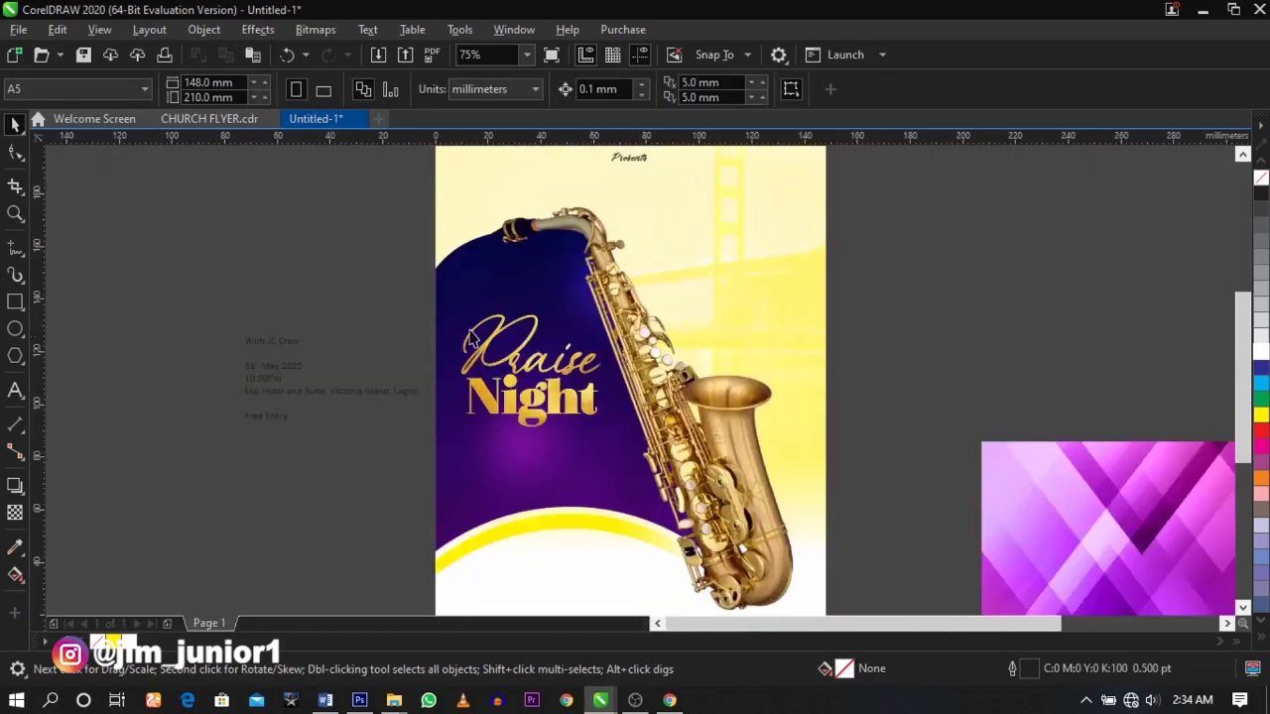
- Enlarge the Praise Night title slightly and shift it a little to the right
drag(289, 255, 842, 513)
scroll(452, 315, up, 2)
drag(357, 213, 766, 486)
drag(704, 449, 713, 460)
drag(686, 405, 689, 406)
click(345, 320)
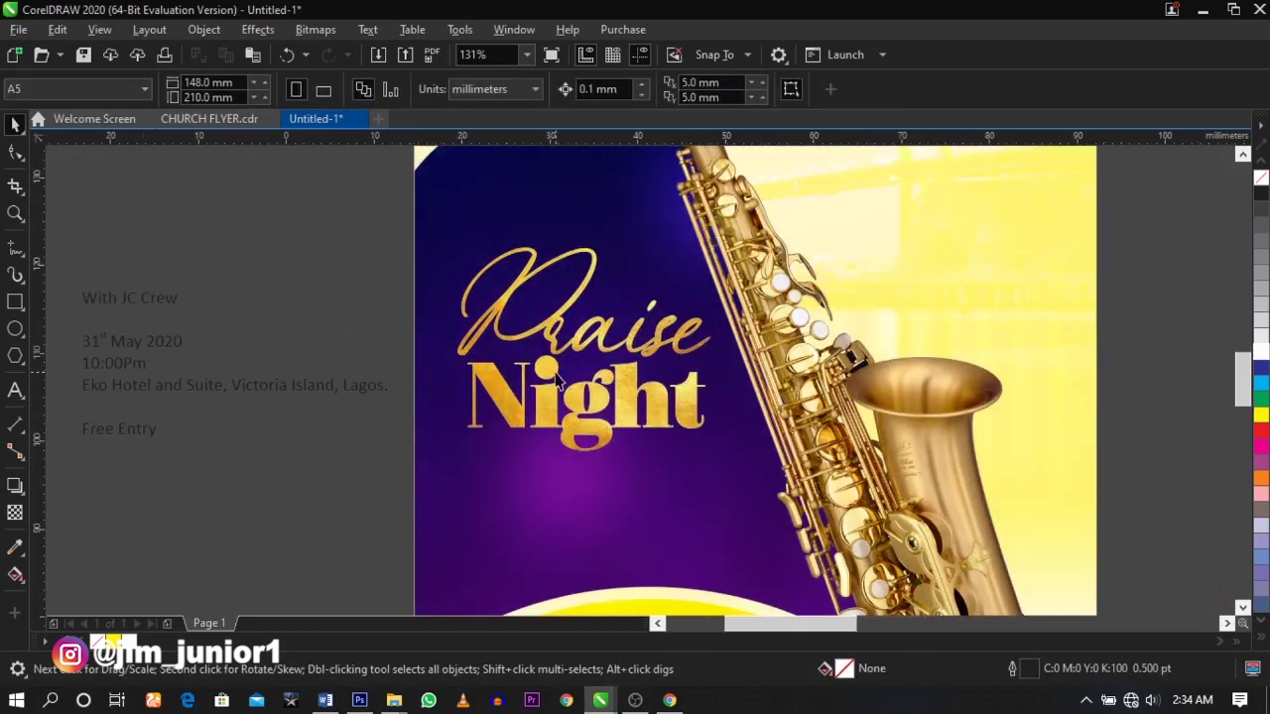
- Check the Night text, then bring up the canvas context menu
scroll(557, 380, up, 3)
click(538, 375)
scroll(564, 360, down, 5)
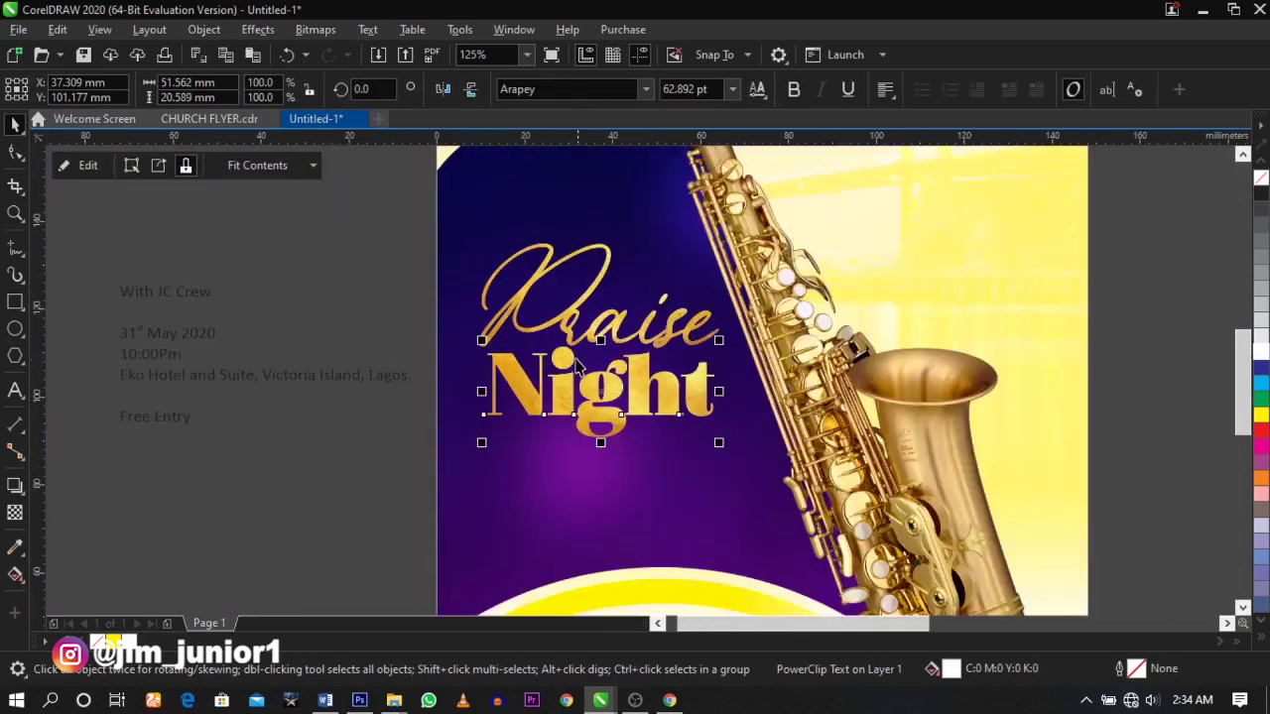
scroll(544, 327, up, 2)
key(Escape)
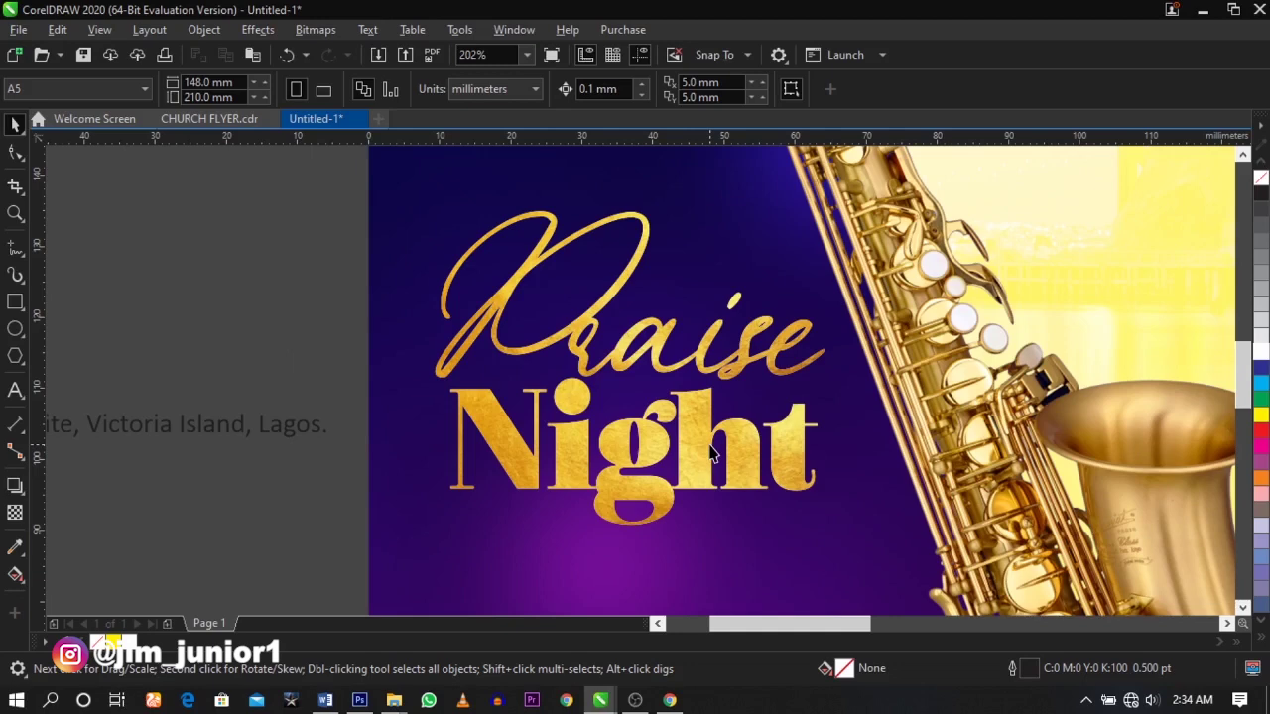
right_click(253, 329)
- Browse the Import dialog to Documents > JIM > DOWNLOA > SKYLENSE
click(320, 414)
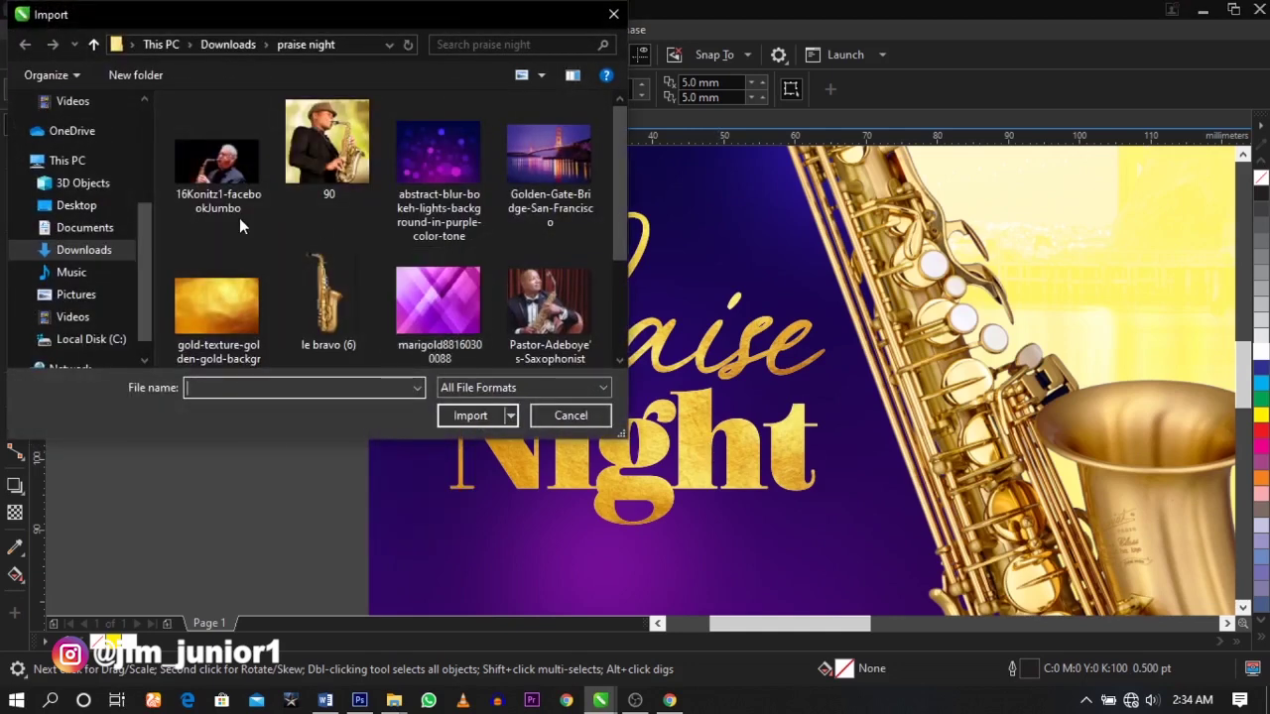
click(91, 229)
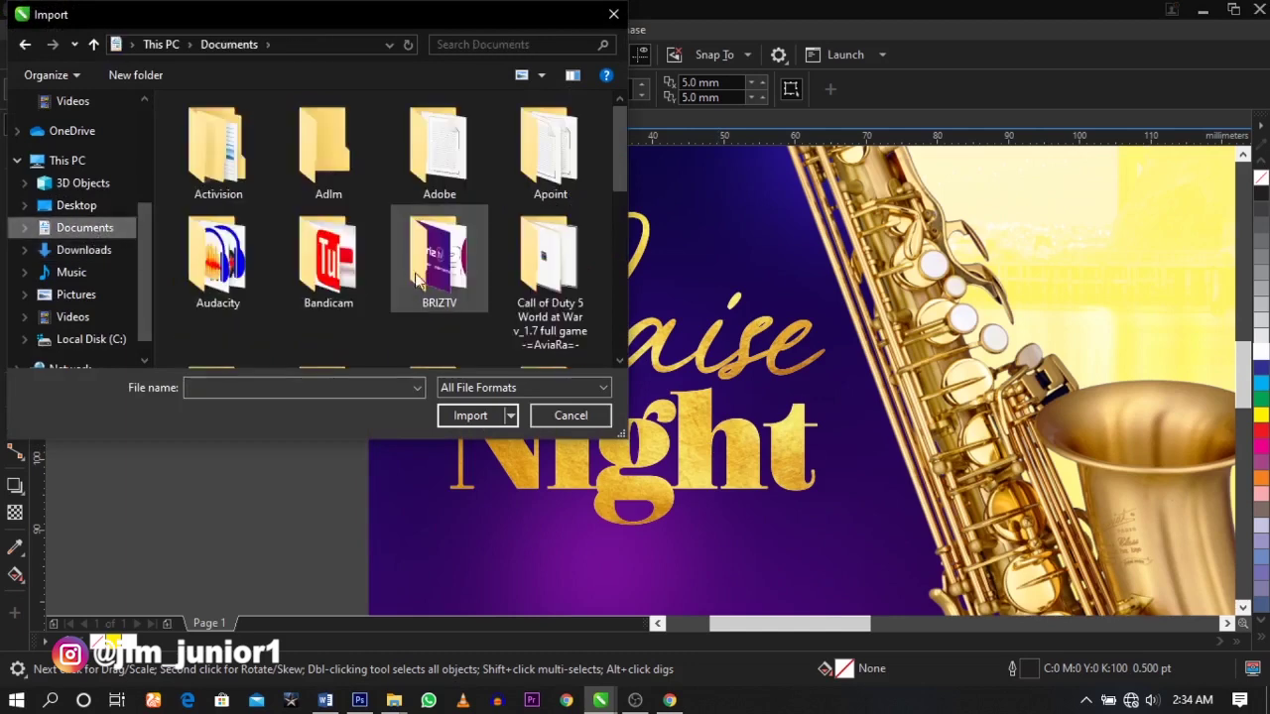
scroll(397, 199, down, 3)
scroll(447, 203, up, 1)
scroll(447, 212, up, 1)
scroll(436, 210, down, 3)
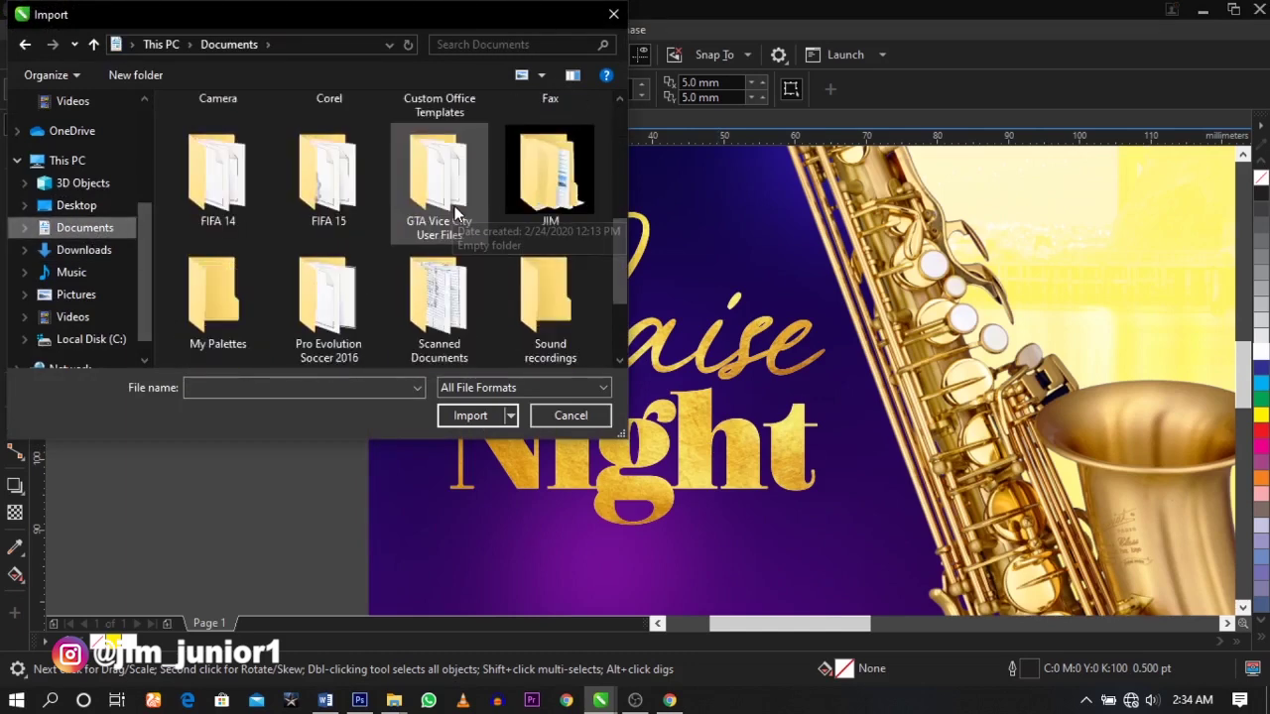
double_click(541, 220)
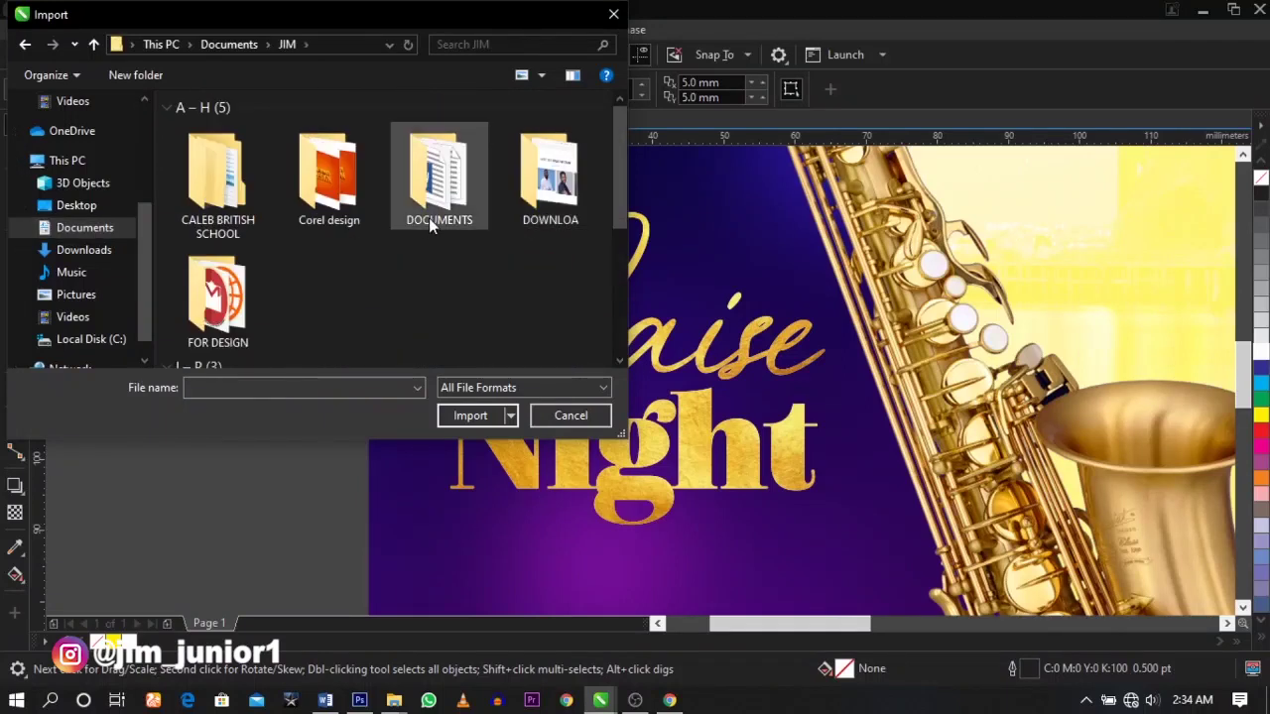
double_click(525, 206)
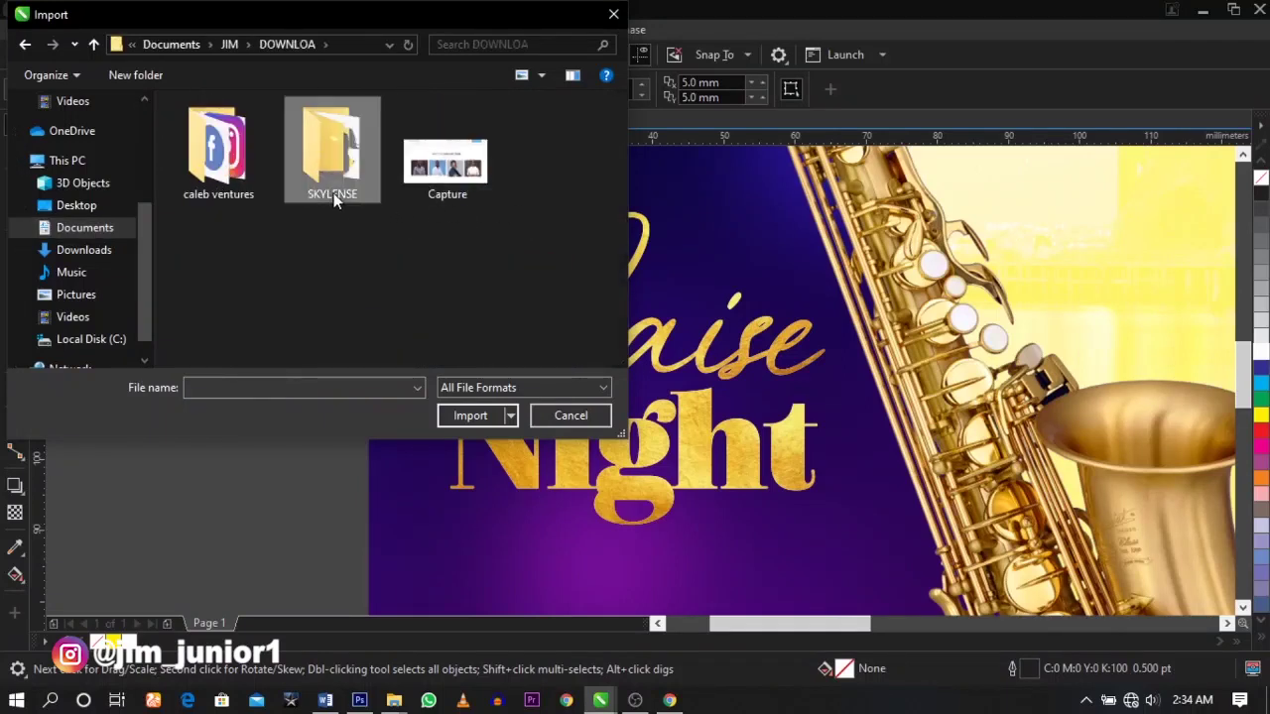
double_click(335, 196)
- Import the orange and purple-blue lens-flare images, placing them left of the page
click(229, 174)
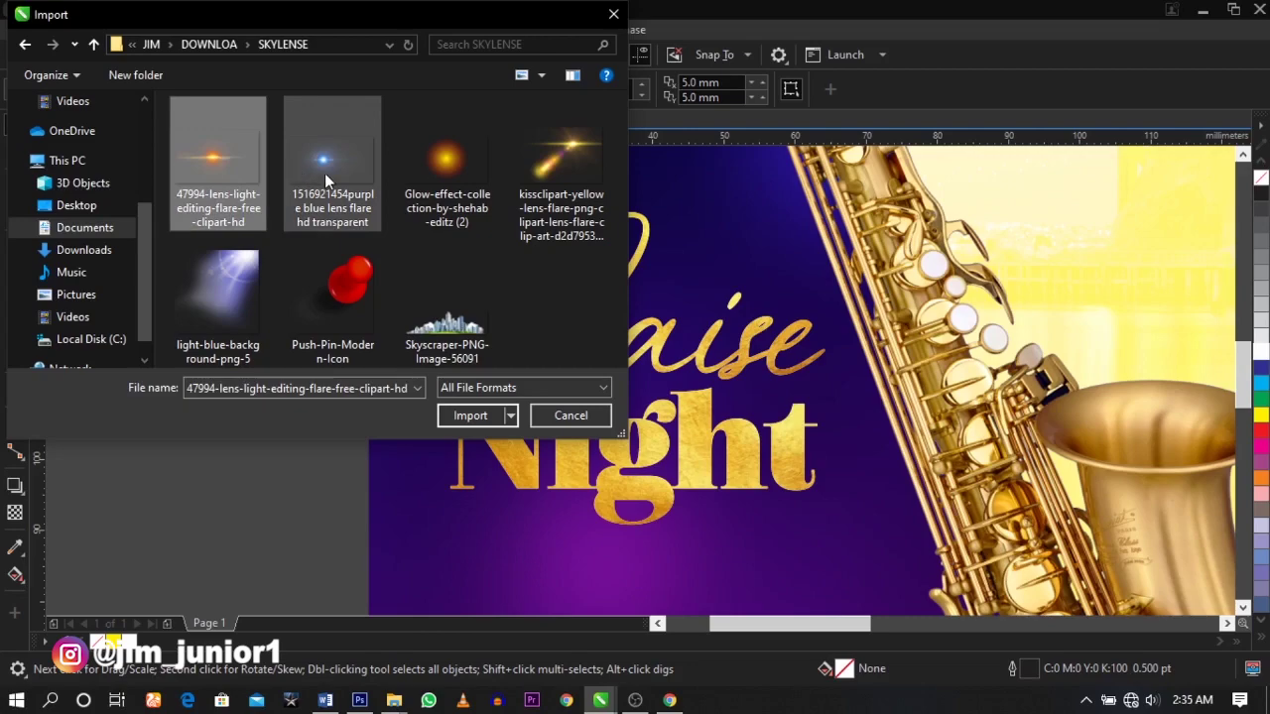
ctrl+click(324, 175)
click(475, 416)
scroll(364, 301, down, 3)
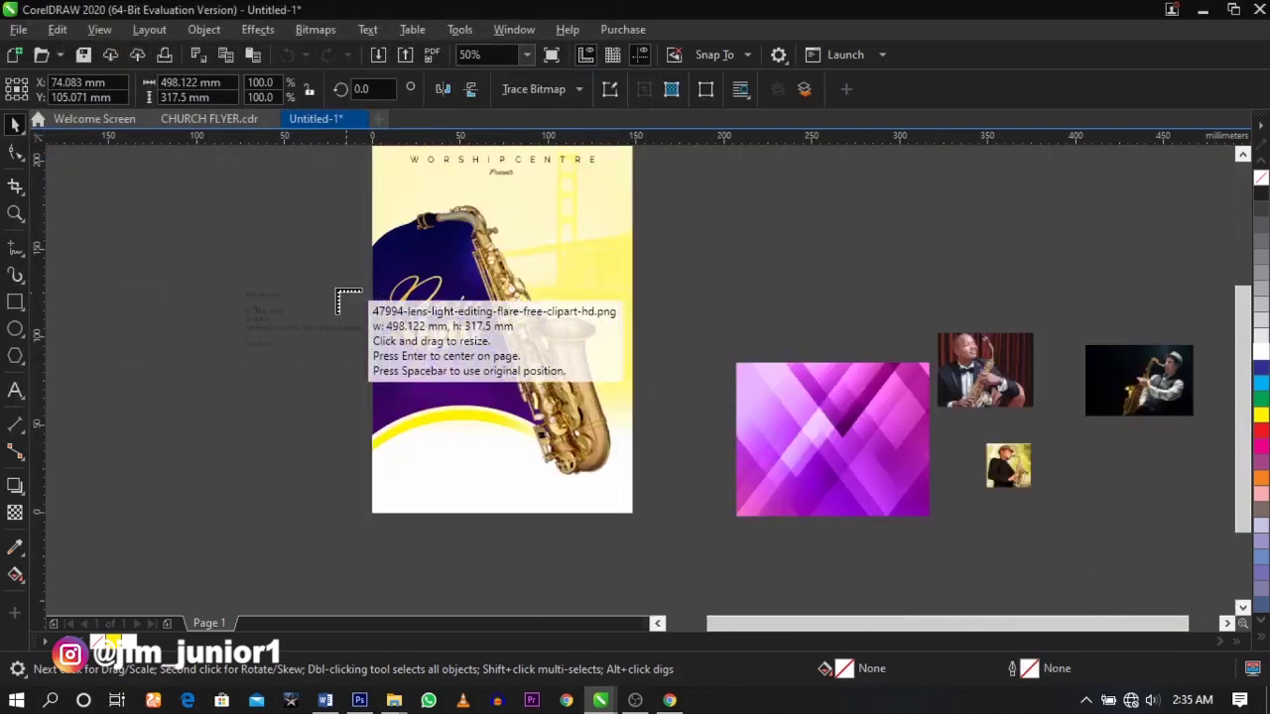
click(160, 235)
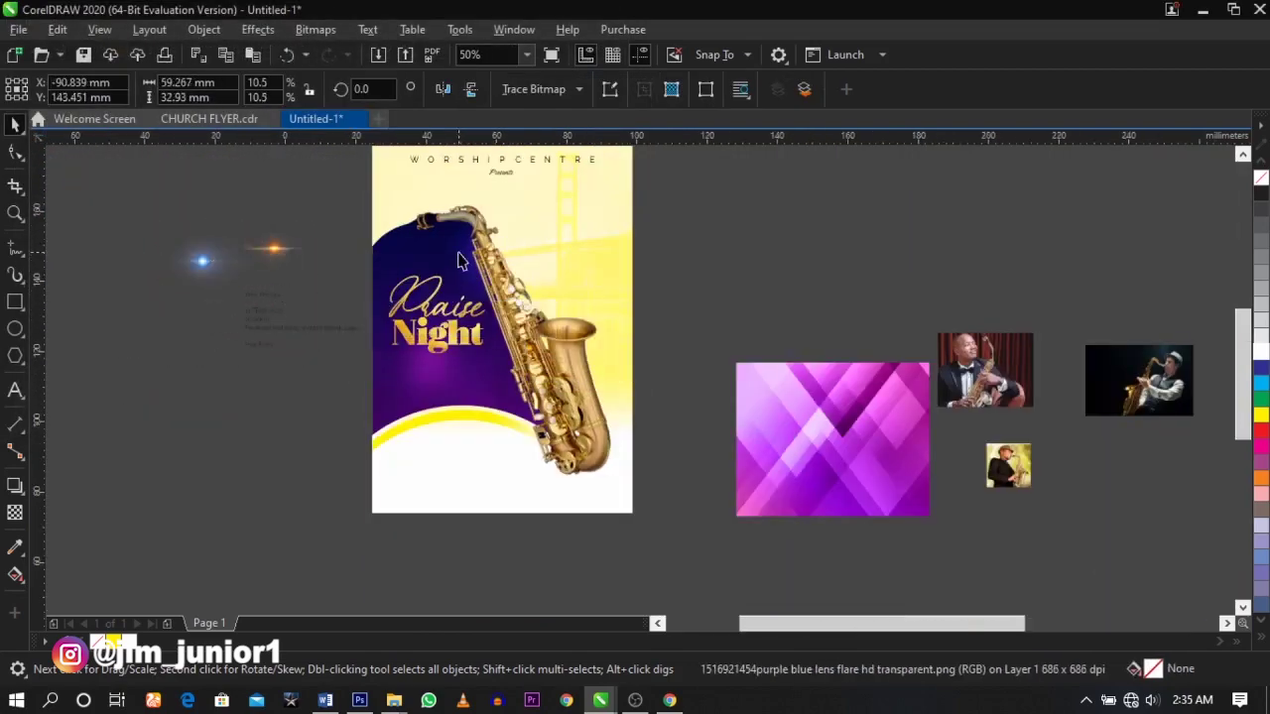
scroll(246, 263, up, 3)
- PowerClip one lens flare inside Praise and the other inside Night
drag(116, 250, 377, 377)
key(z)
drag(195, 272, 674, 483)
drag(526, 407, 580, 341)
click(615, 445)
drag(142, 264, 528, 454)
right_click(141, 349)
key(Escape)
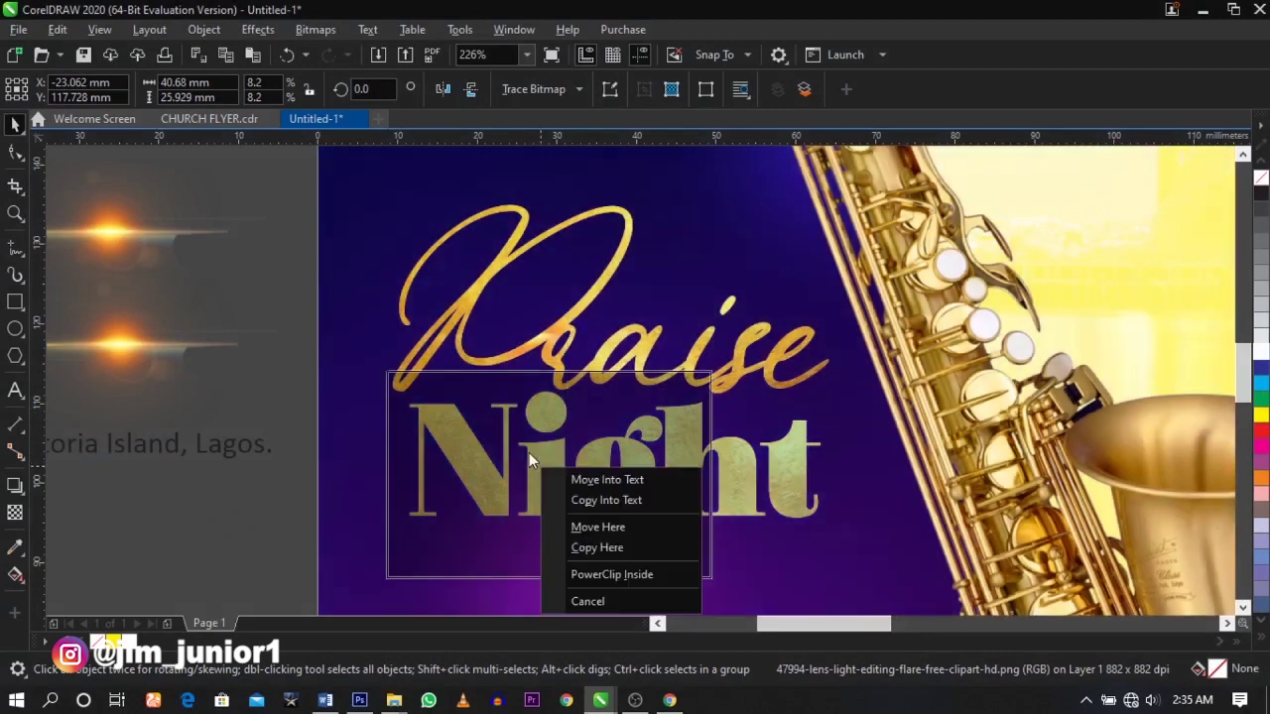
click(647, 572)
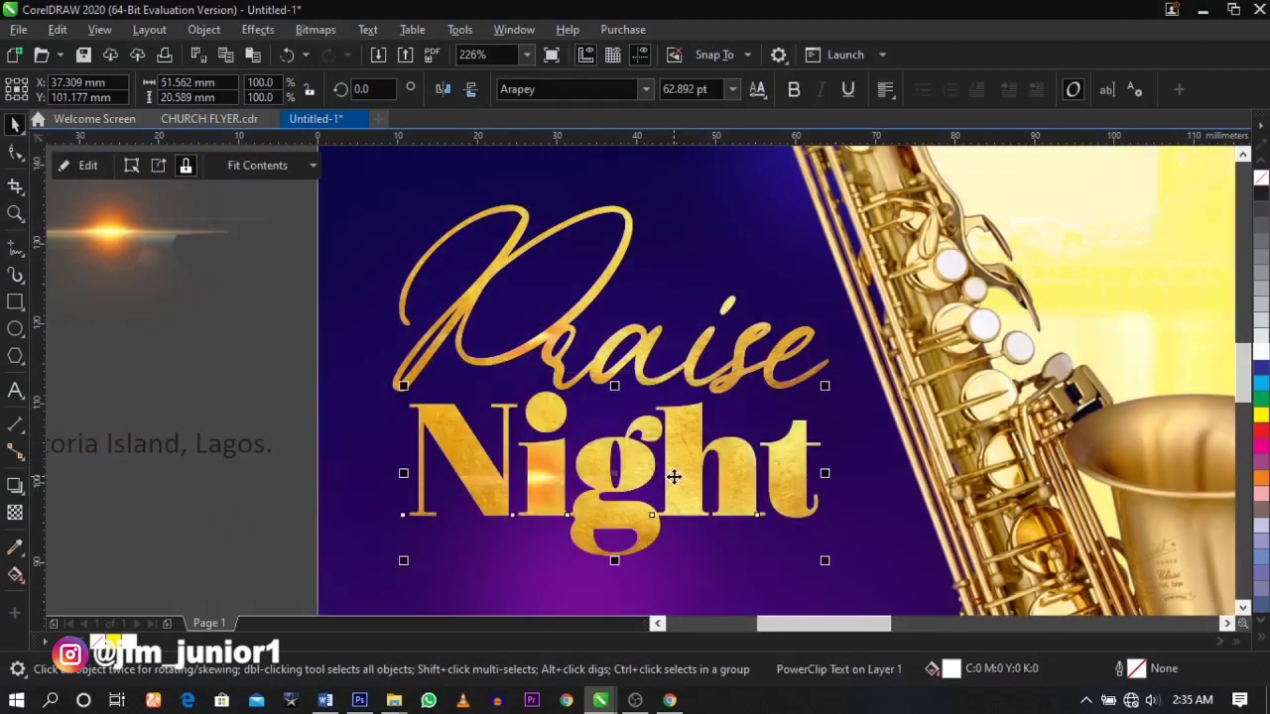
- Enlarge and position the flare inside Night and blend it in Screen mode
ctrl+click(680, 476)
drag(646, 482, 774, 482)
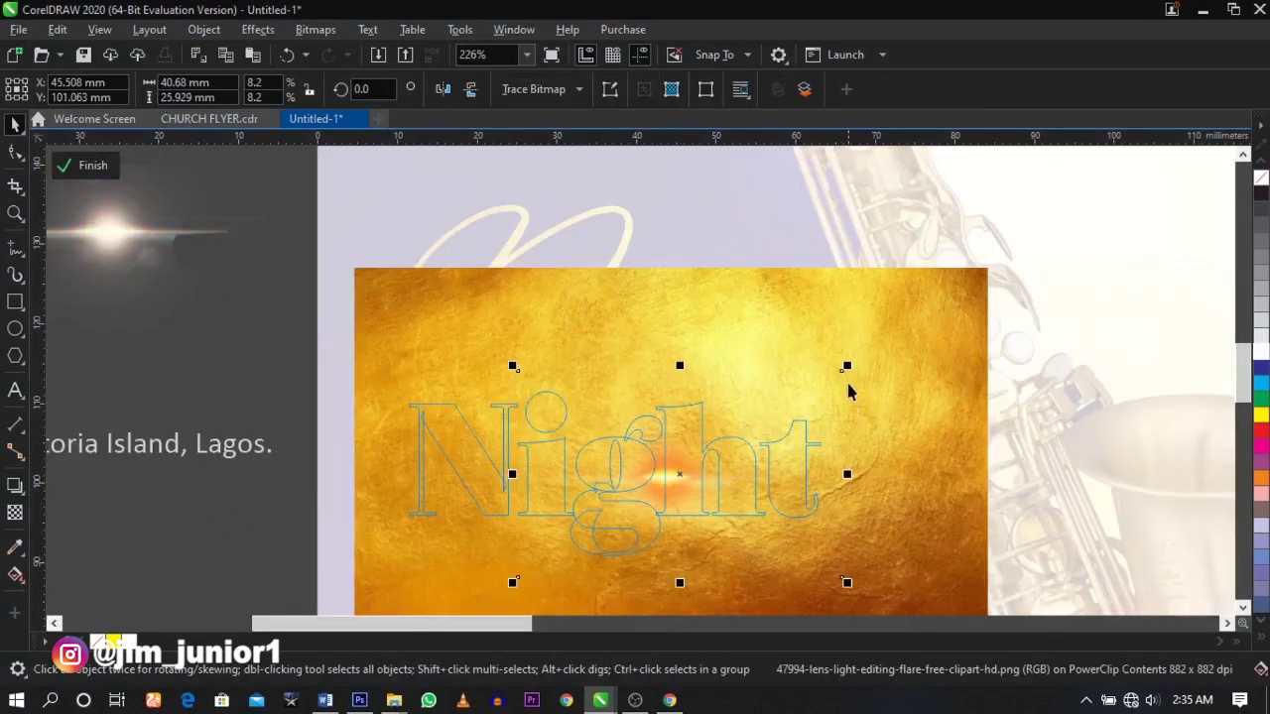
drag(847, 368, 1040, 255)
drag(827, 436, 788, 428)
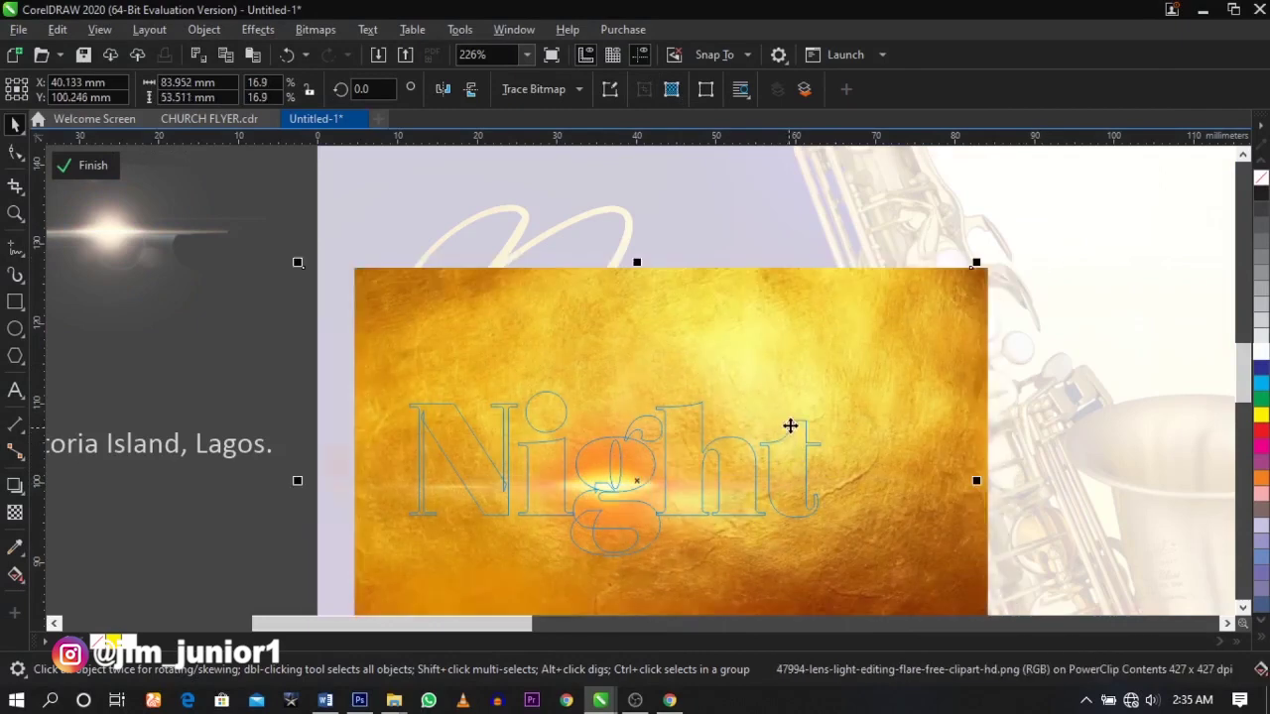
drag(981, 262, 1035, 227)
drag(874, 366, 886, 363)
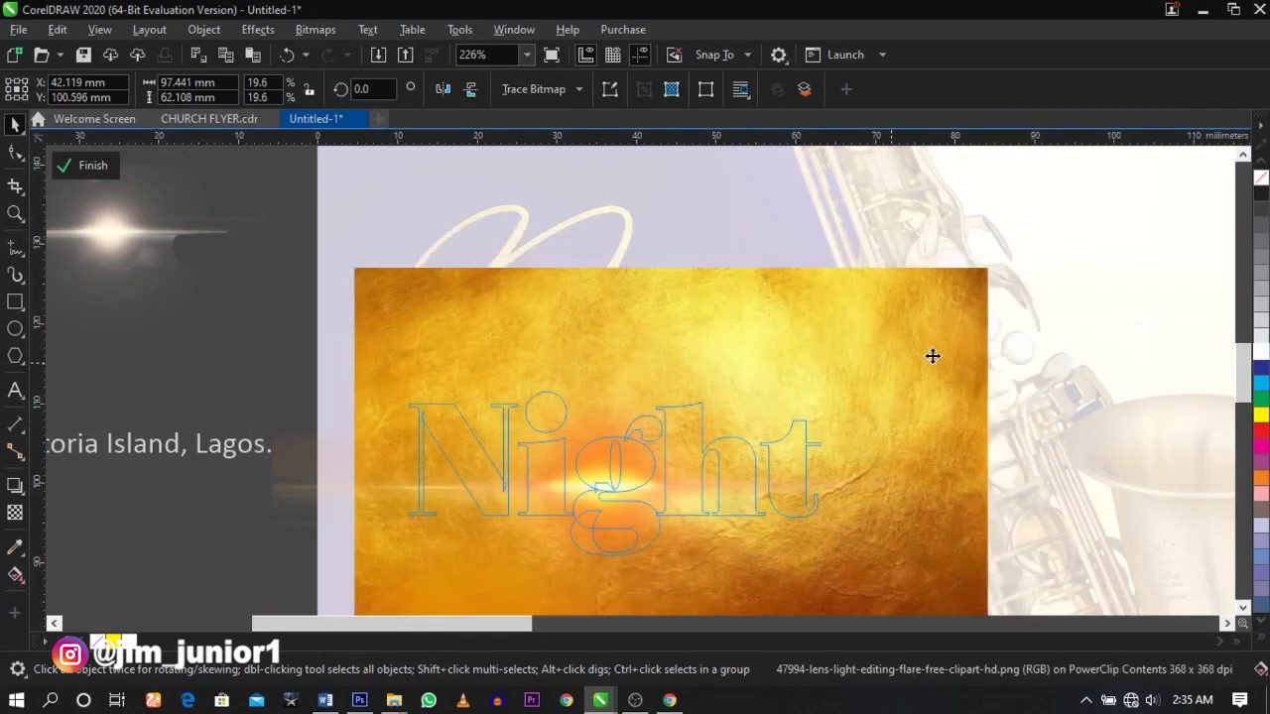
click(16, 512)
click(242, 95)
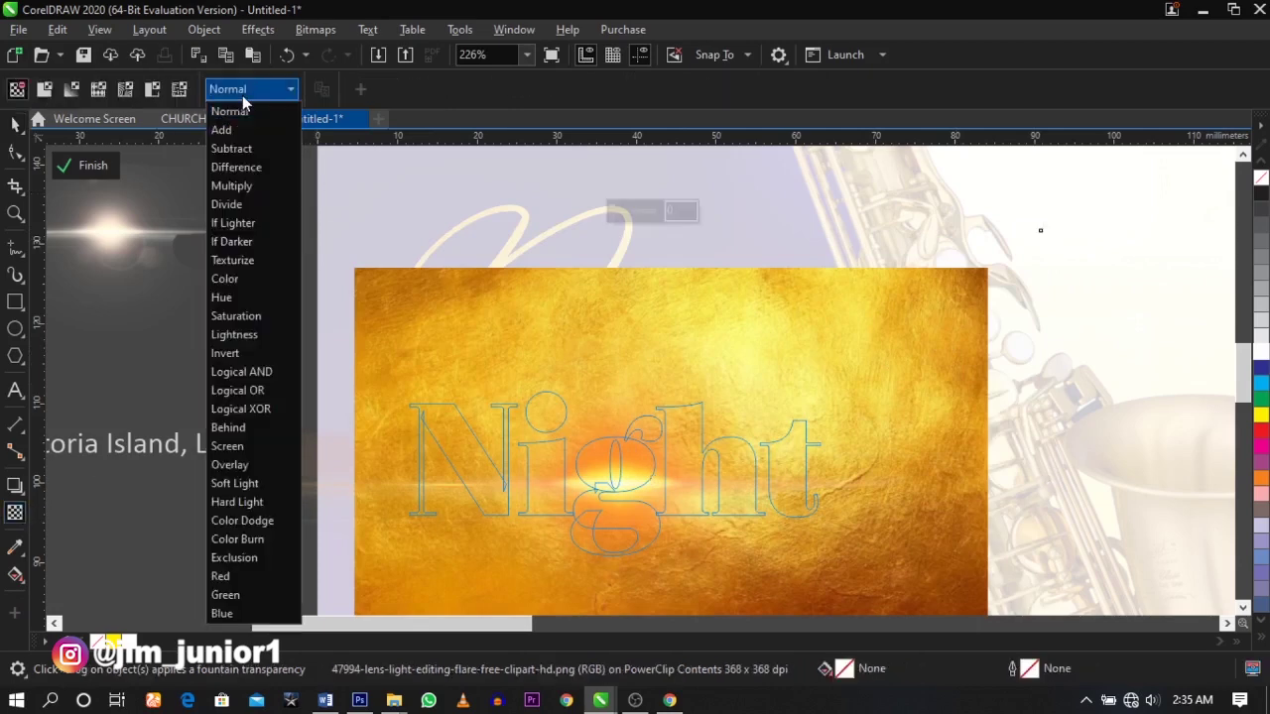
click(259, 450)
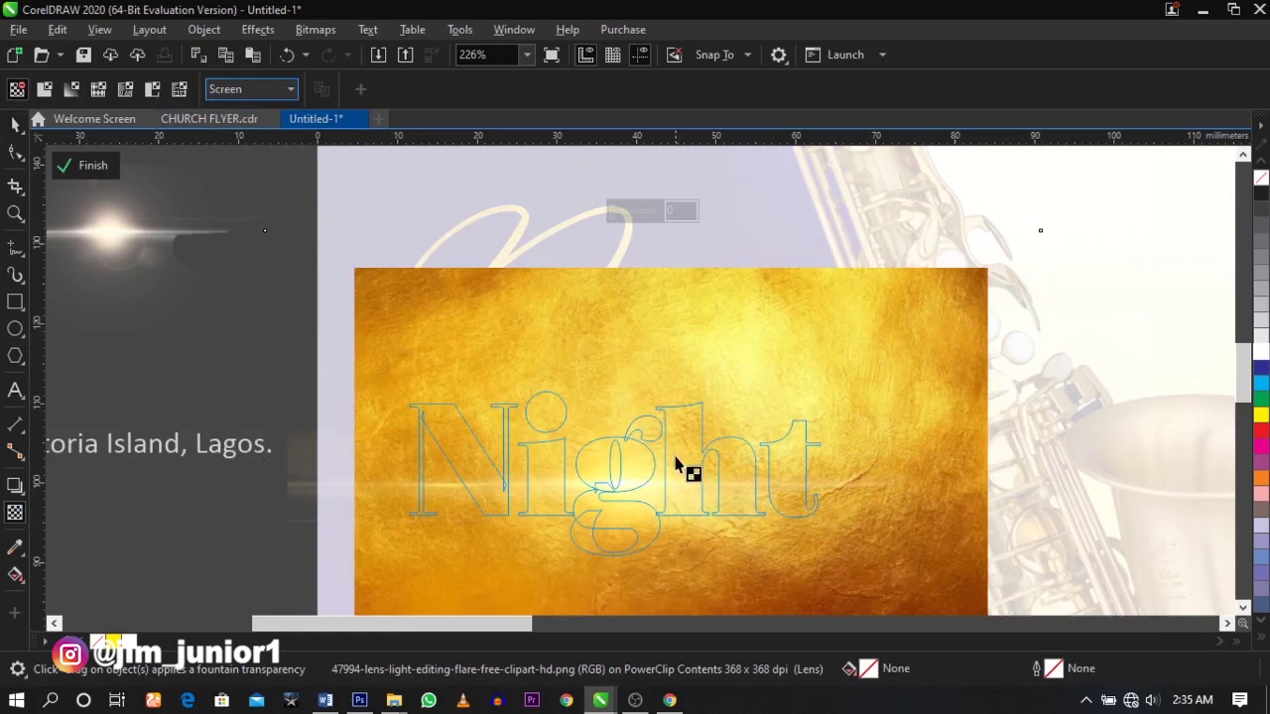
key(space)
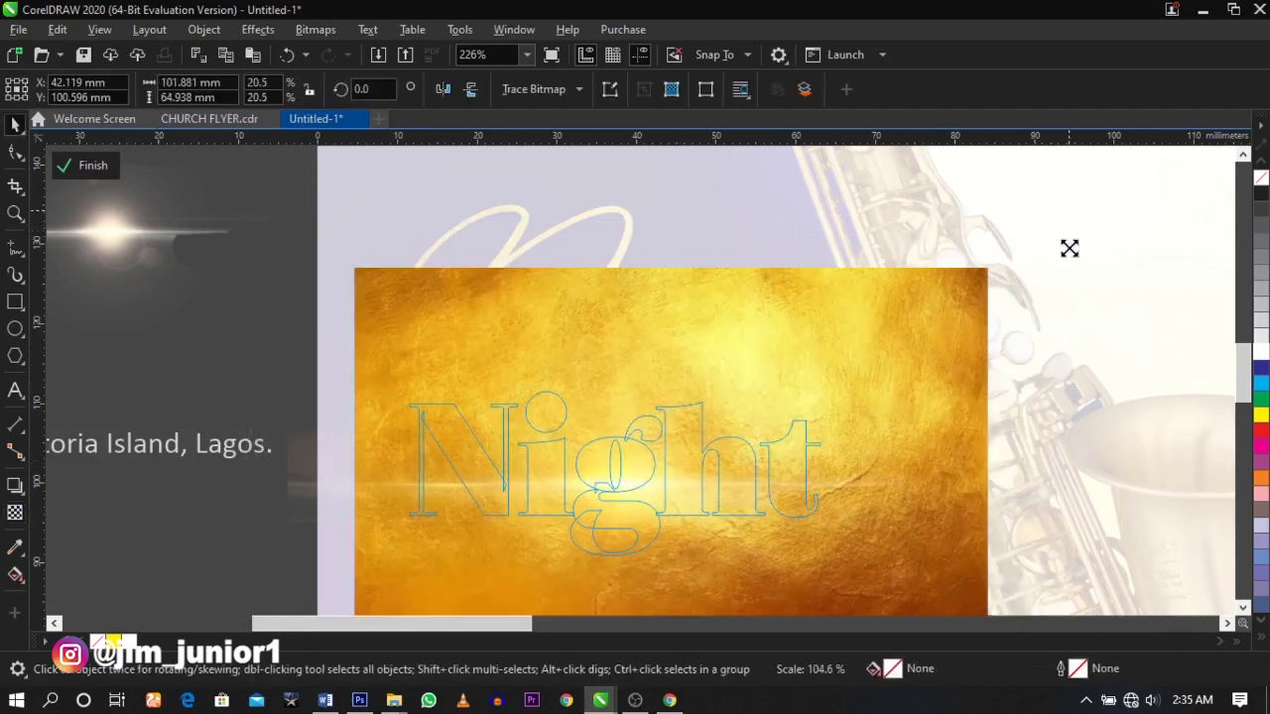
ctrl+click(1151, 333)
click(192, 569)
- Move and enlarge the flare inside Praise and blend it in Screen mode
click(568, 343)
ctrl+click(566, 343)
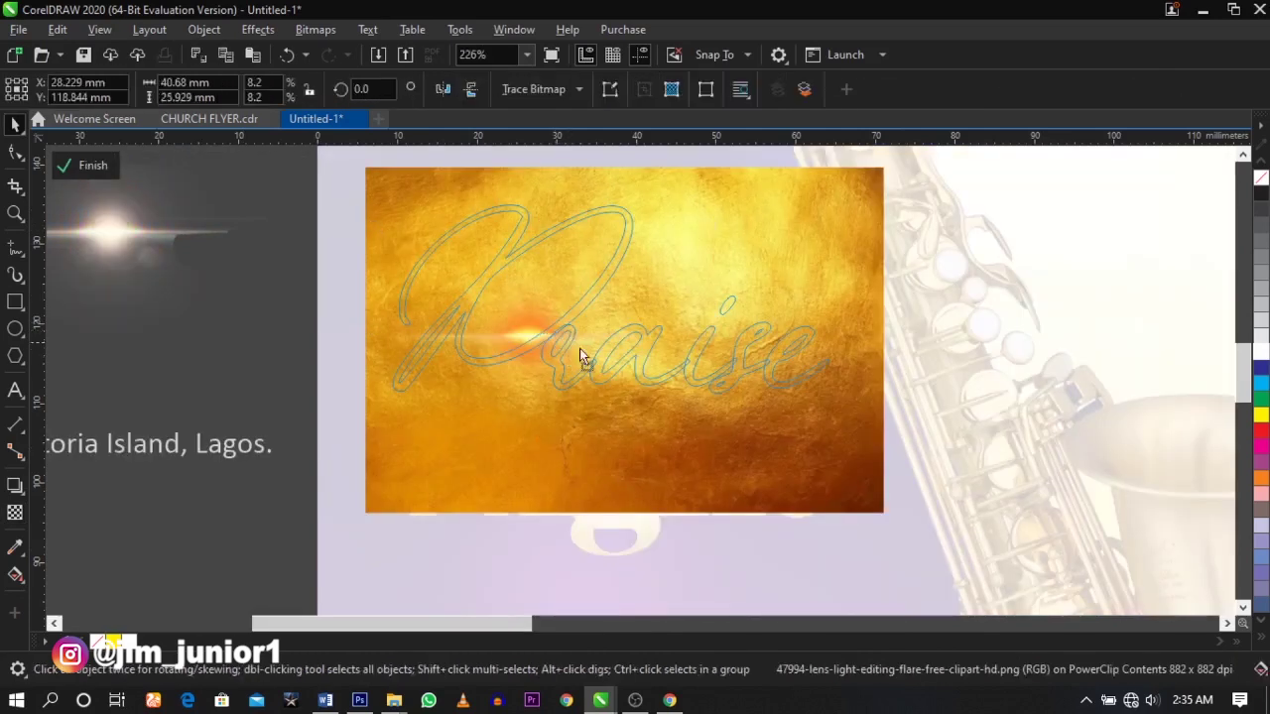
drag(567, 343, 626, 365)
drag(775, 466, 968, 561)
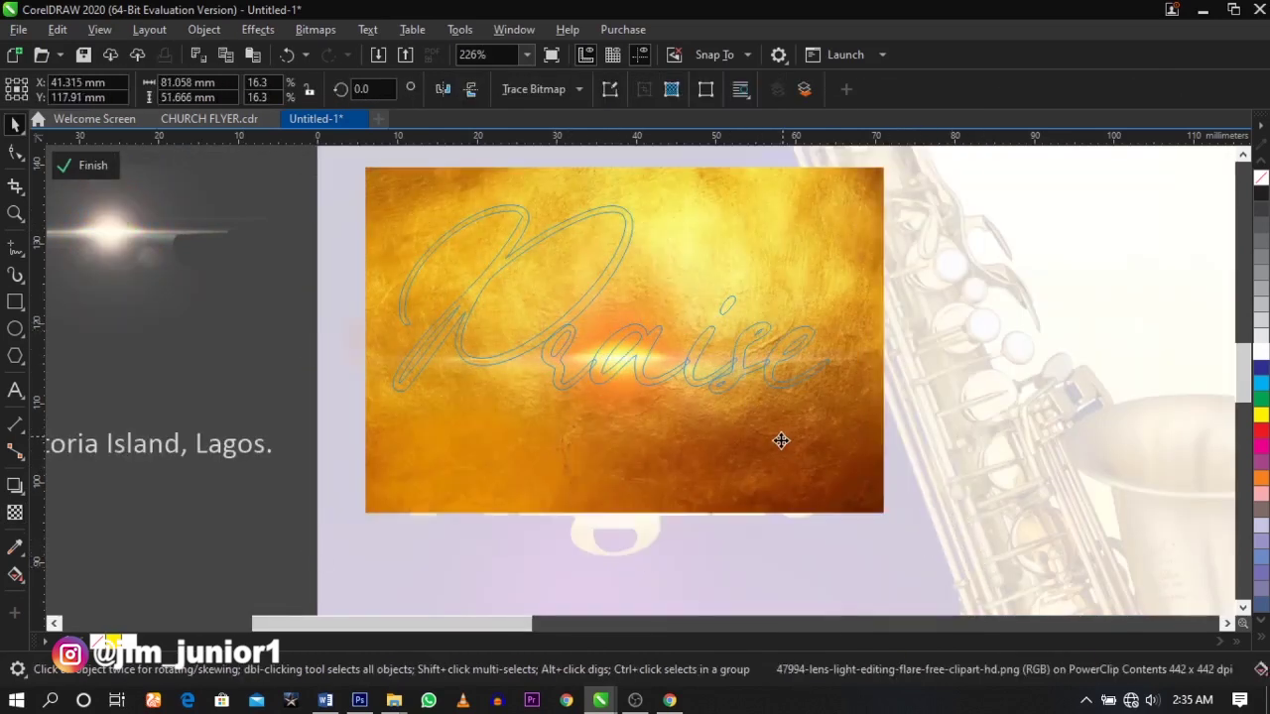
click(15, 513)
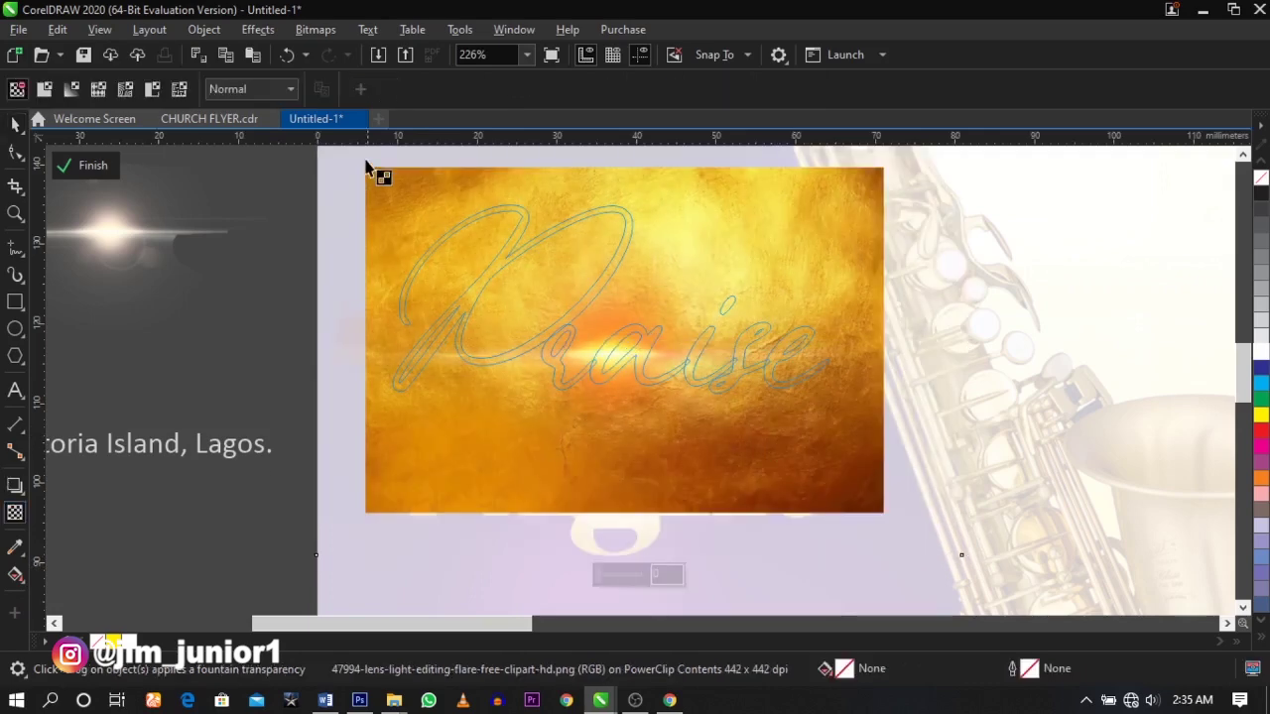
click(276, 95)
click(243, 447)
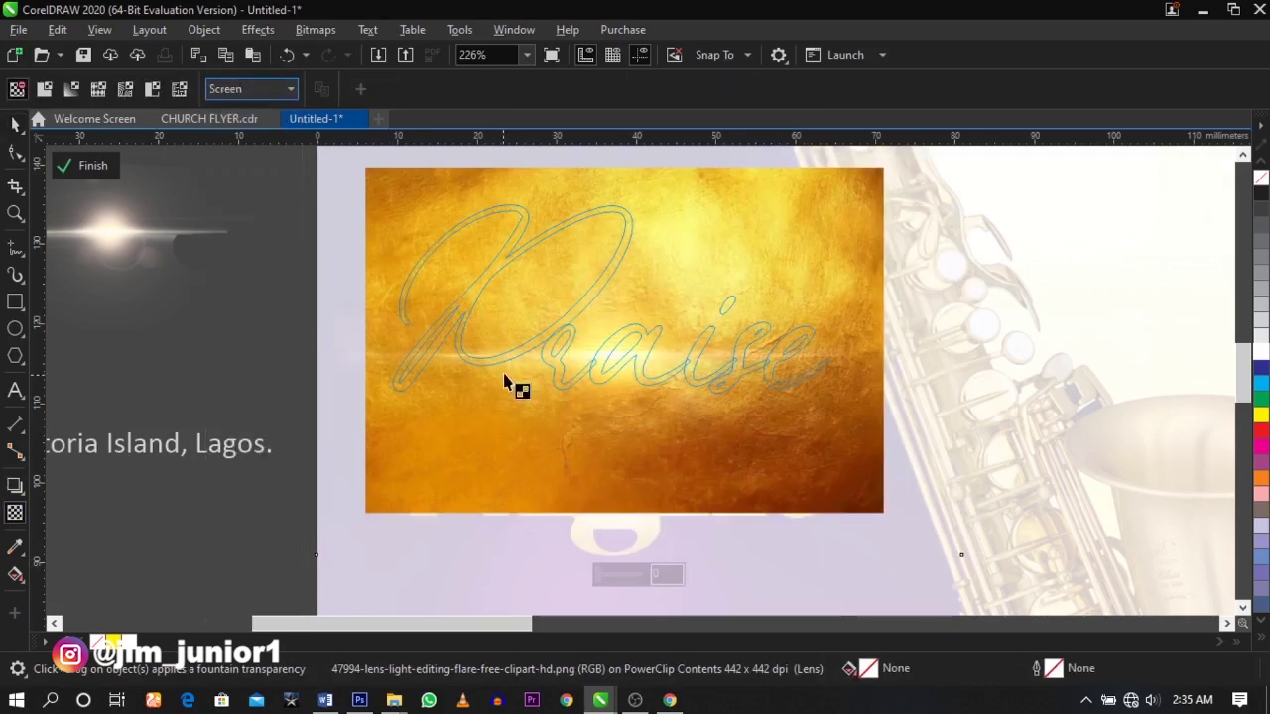
key(space)
scroll(247, 510, down, 5)
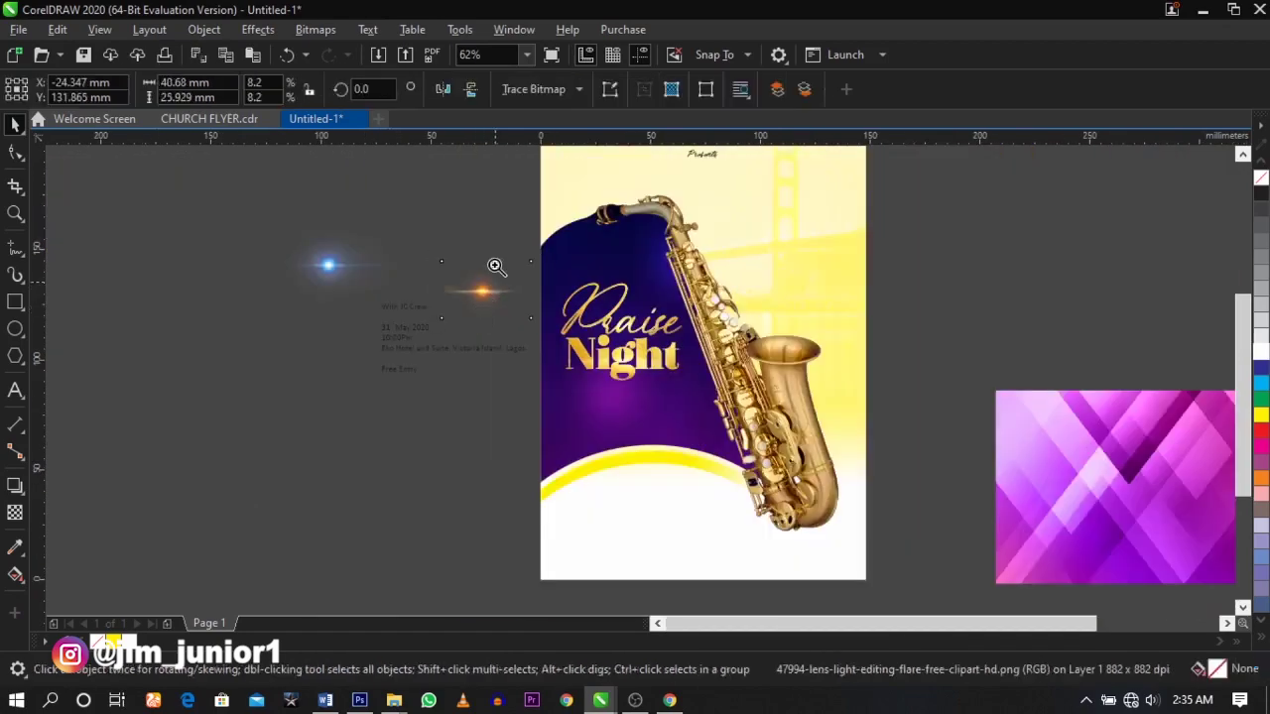
- Cast a drop shadow from Praise with opacity 85
scroll(629, 307, up, 4)
click(713, 395)
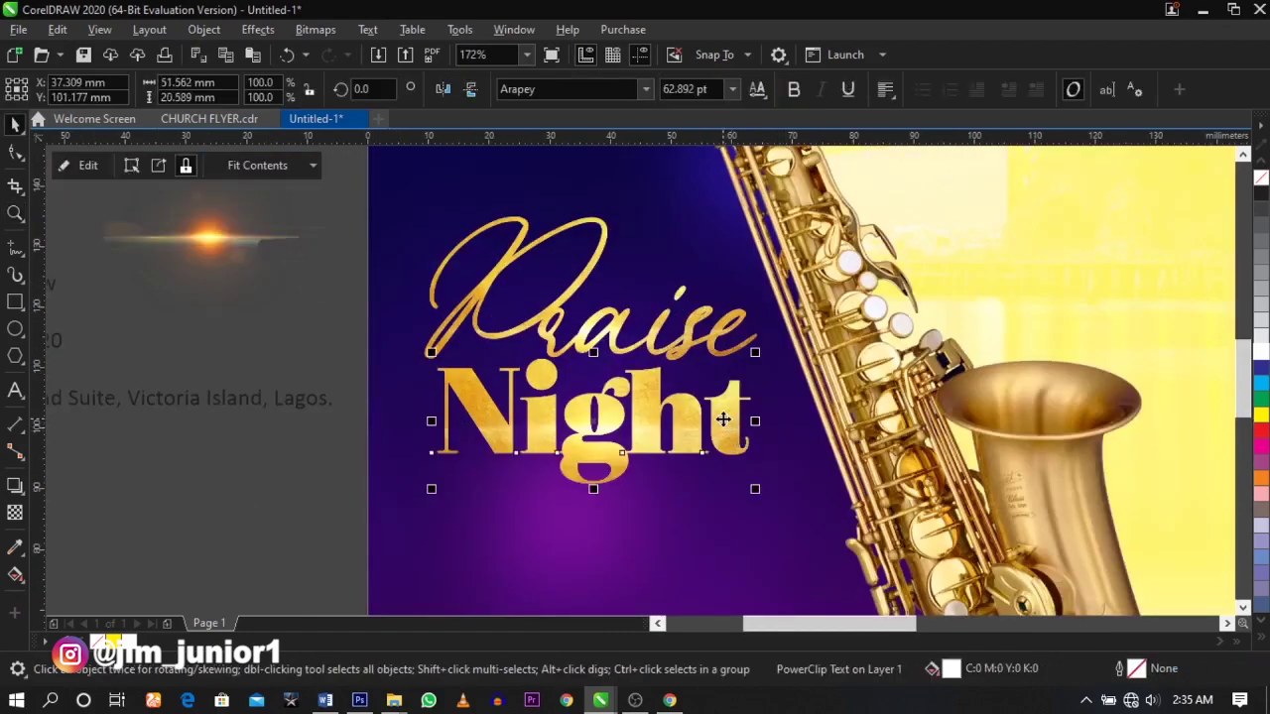
scroll(716, 392, up, 2)
click(703, 295)
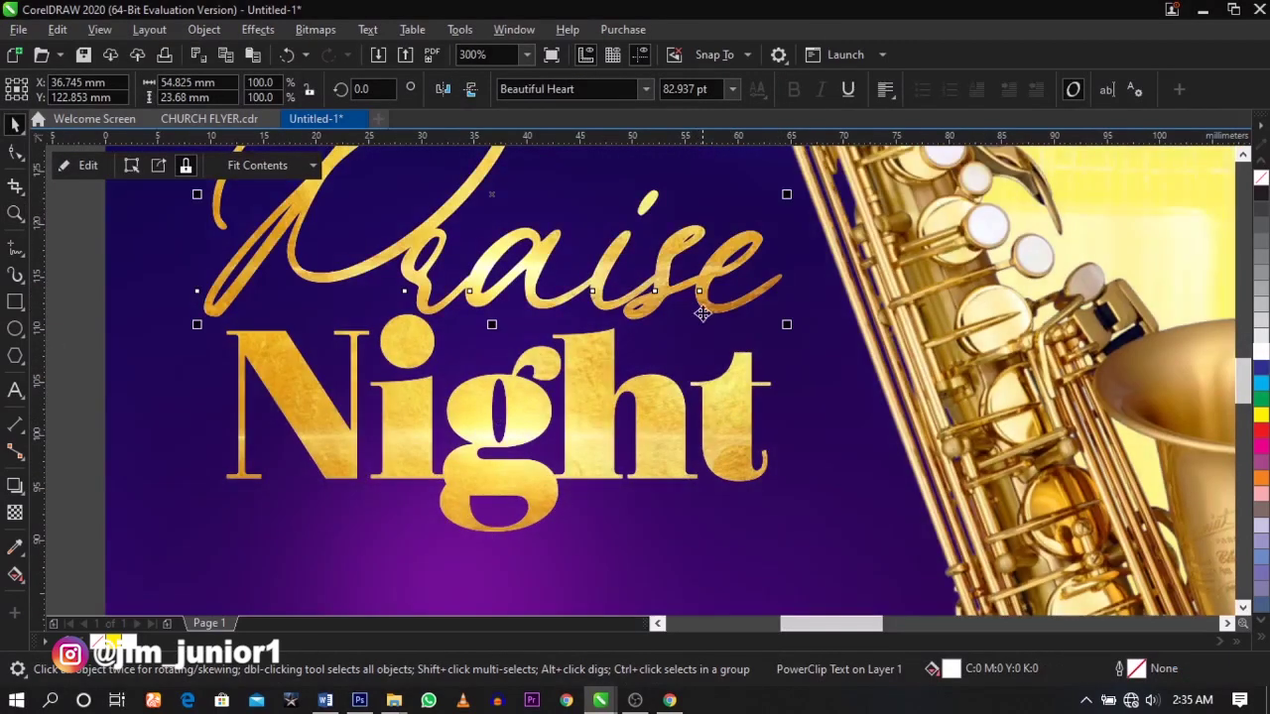
scroll(655, 313, down, 2)
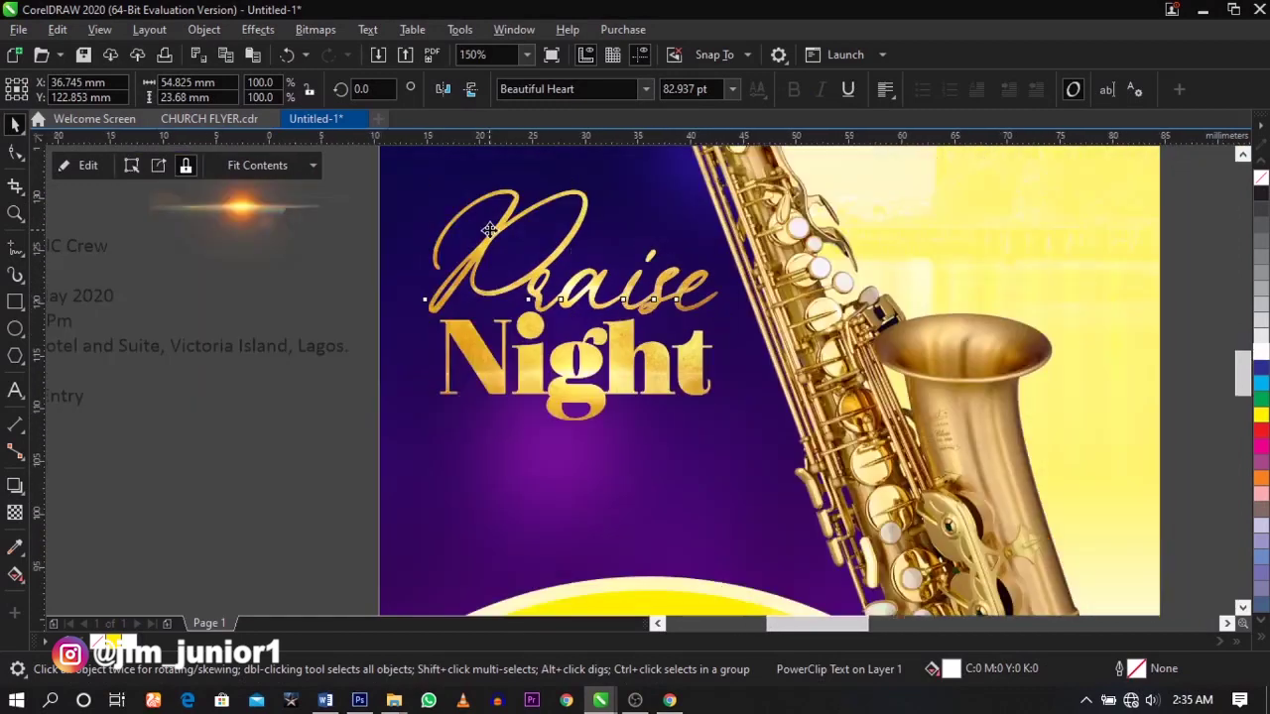
scroll(502, 225, up, 2)
click(14, 489)
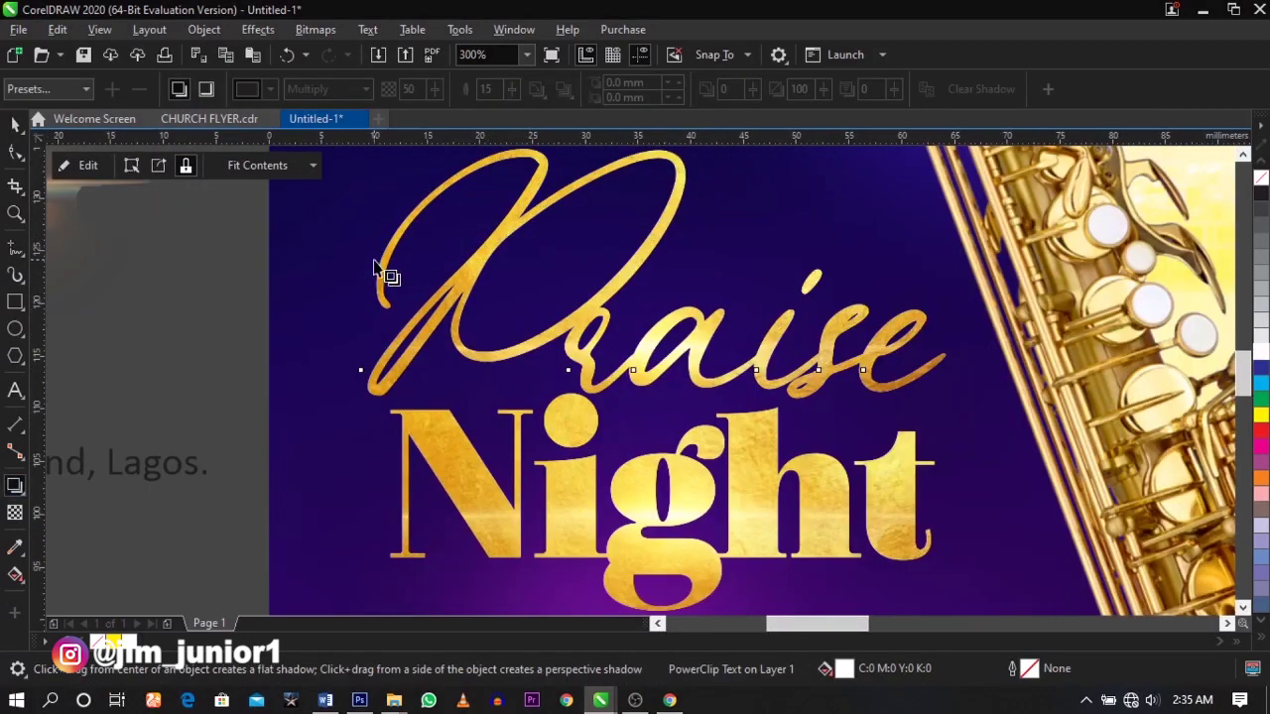
drag(383, 260, 947, 319)
drag(649, 274, 850, 274)
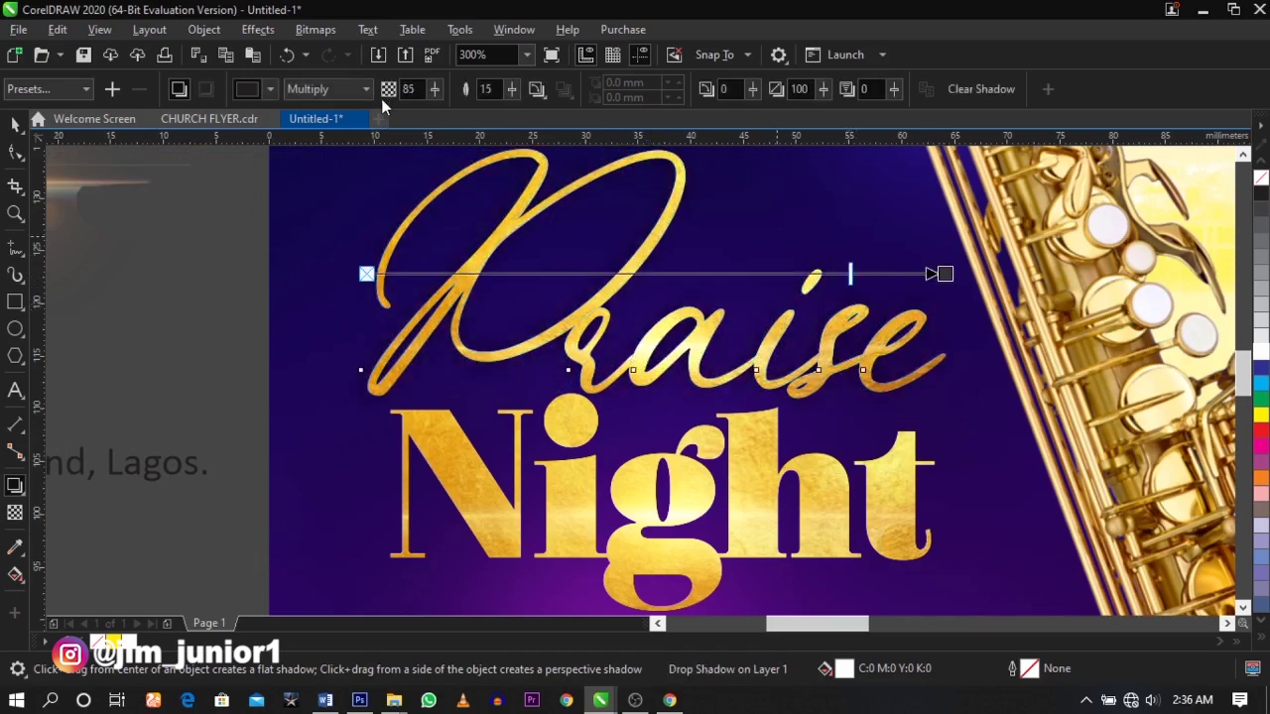
- Switch the shadow colour swatches to the RGB palette and raise opacity to 92
click(268, 91)
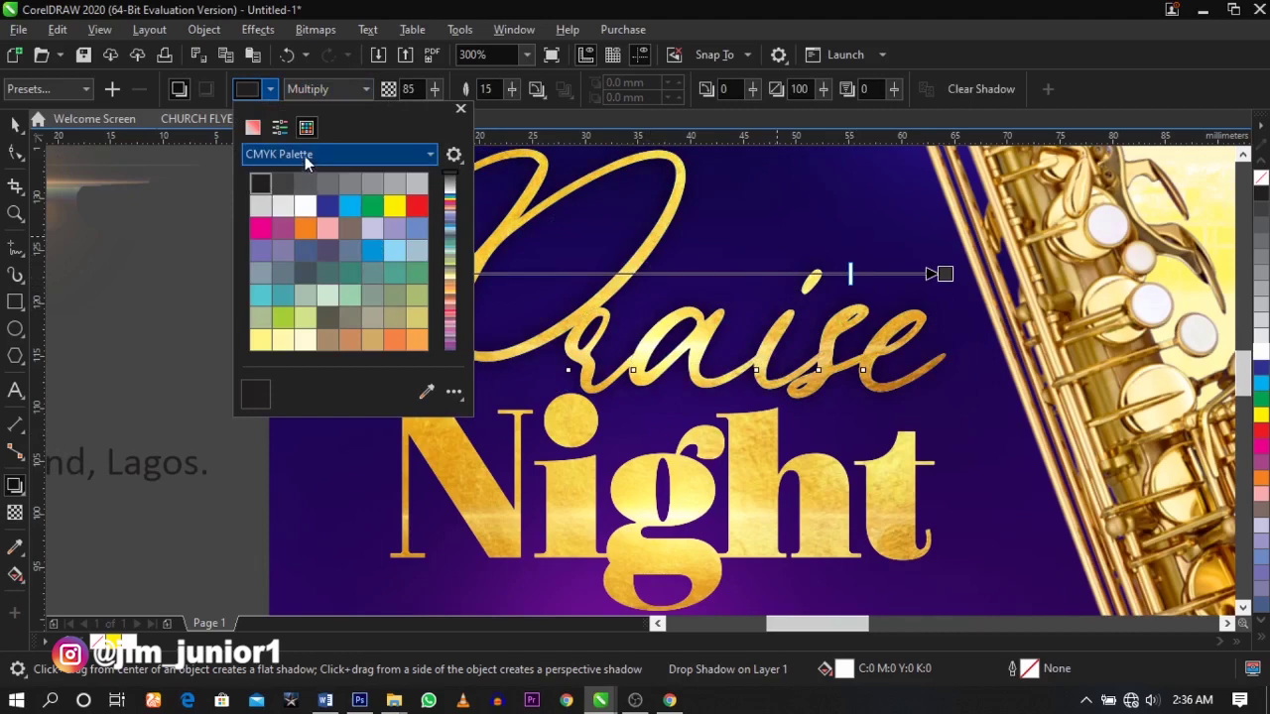
click(303, 156)
click(330, 348)
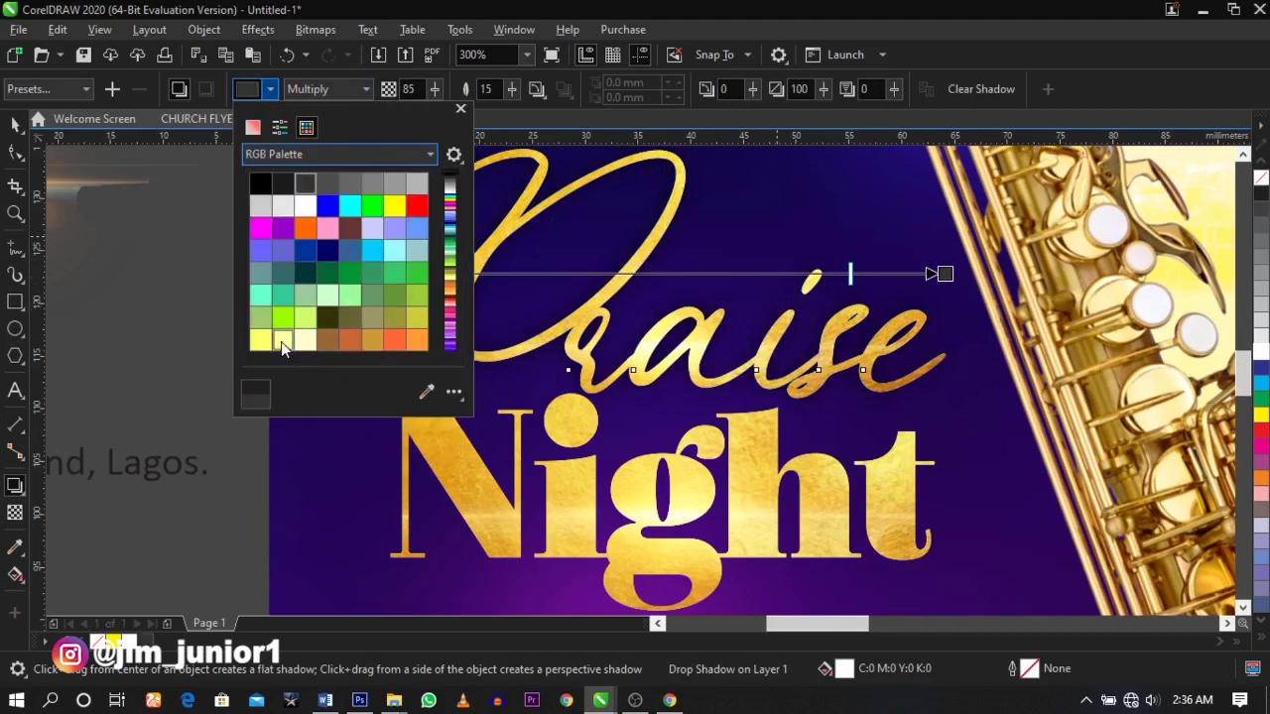
click(855, 303)
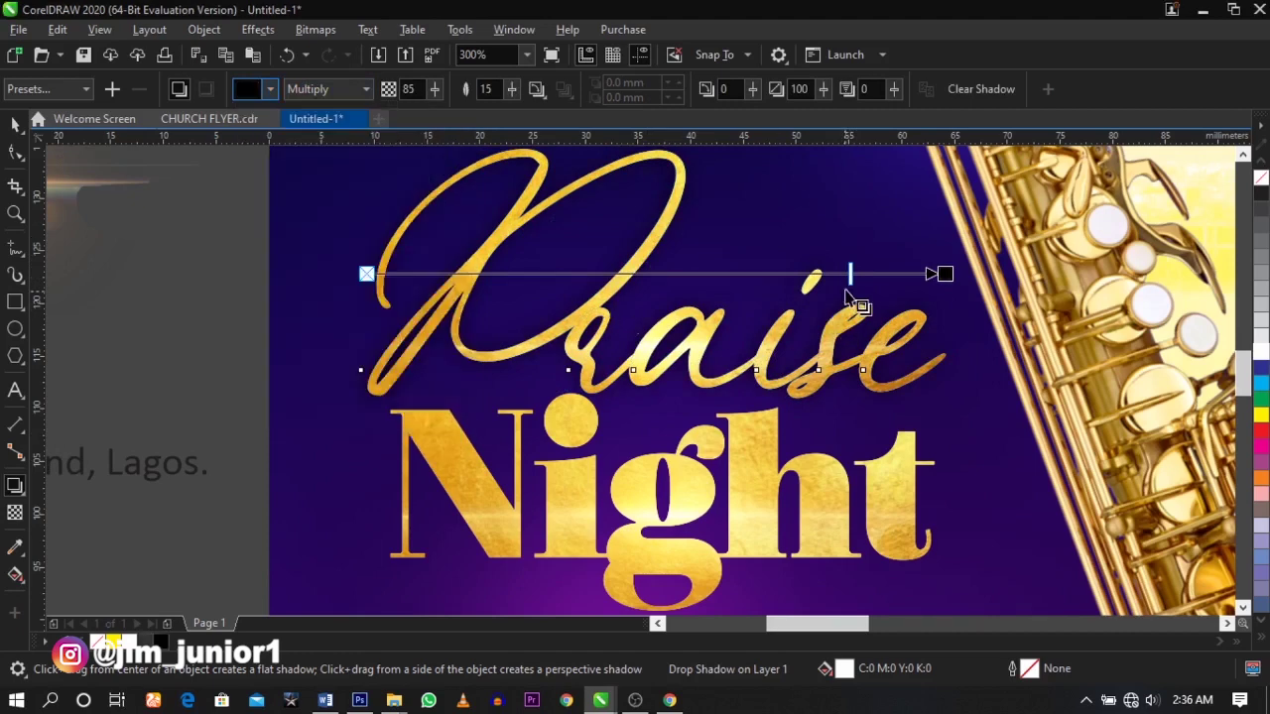
drag(850, 274, 887, 275)
key(space)
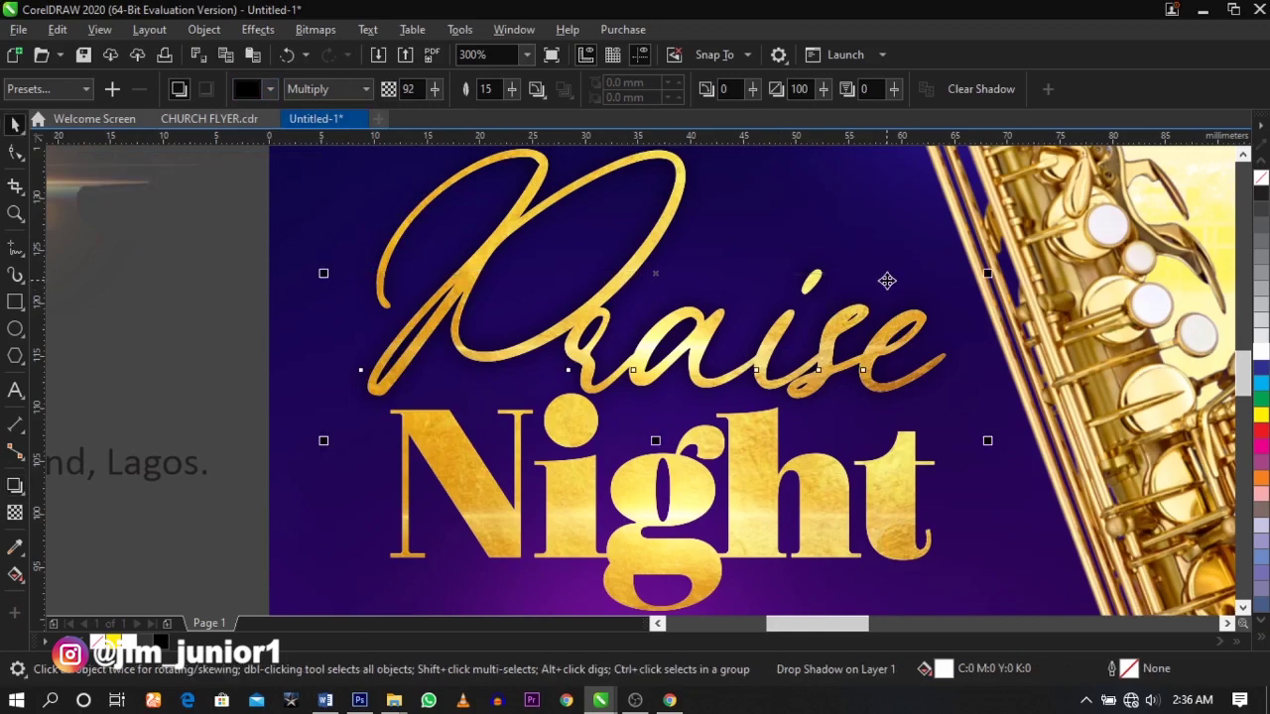
- Paste a copy of the lens rectangle and position it over Praise
click(887, 281)
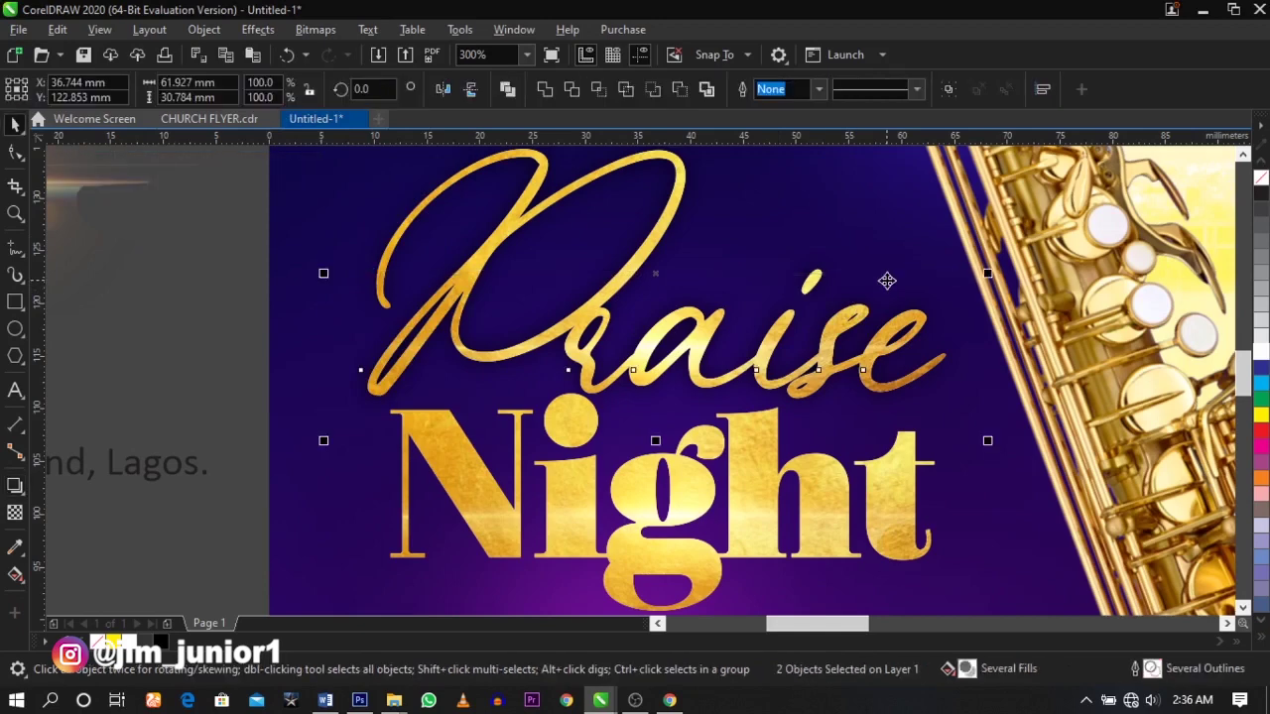
click(229, 338)
key(ctrl+v)
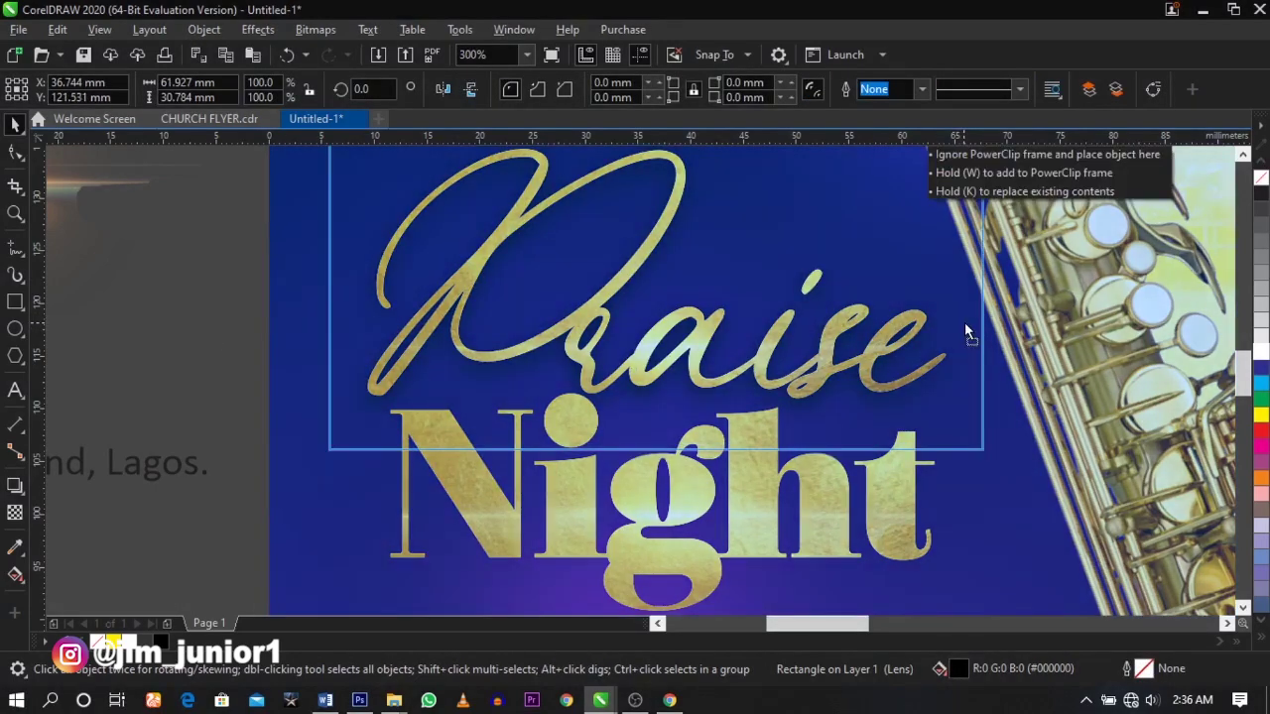
drag(965, 331, 958, 332)
scroll(958, 332, up, 1)
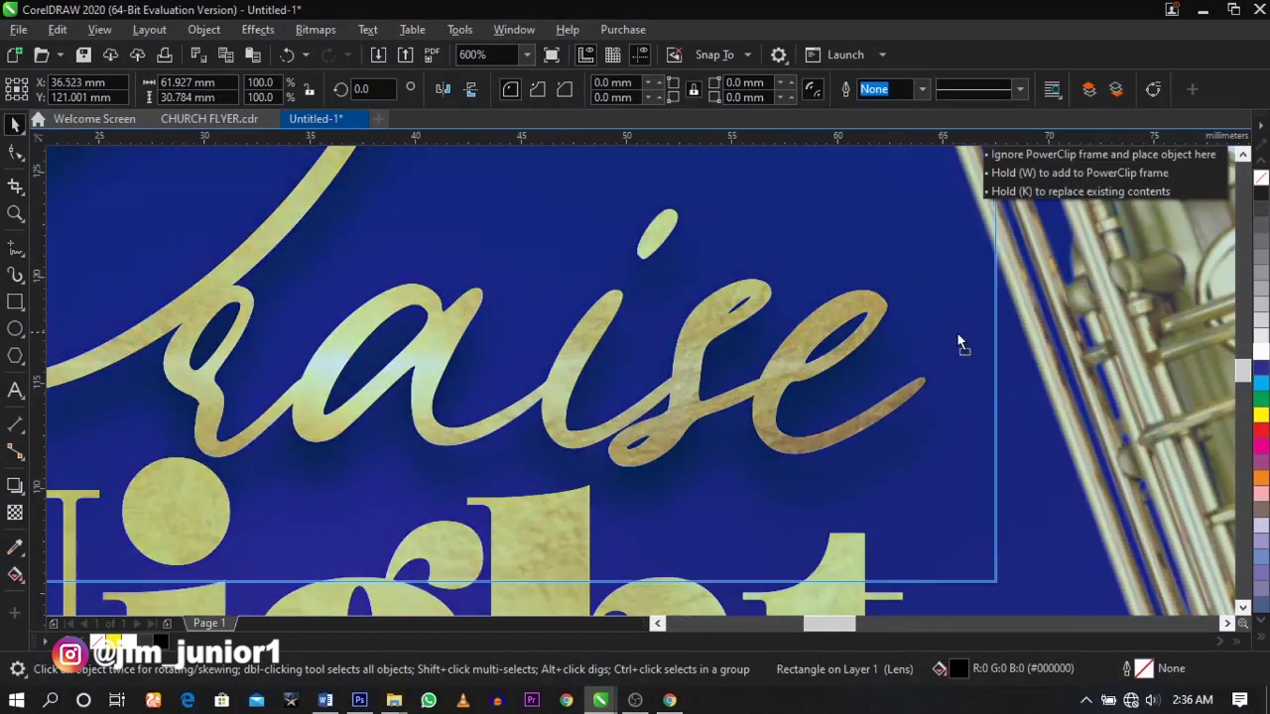
scroll(958, 332, down, 5)
click(716, 302)
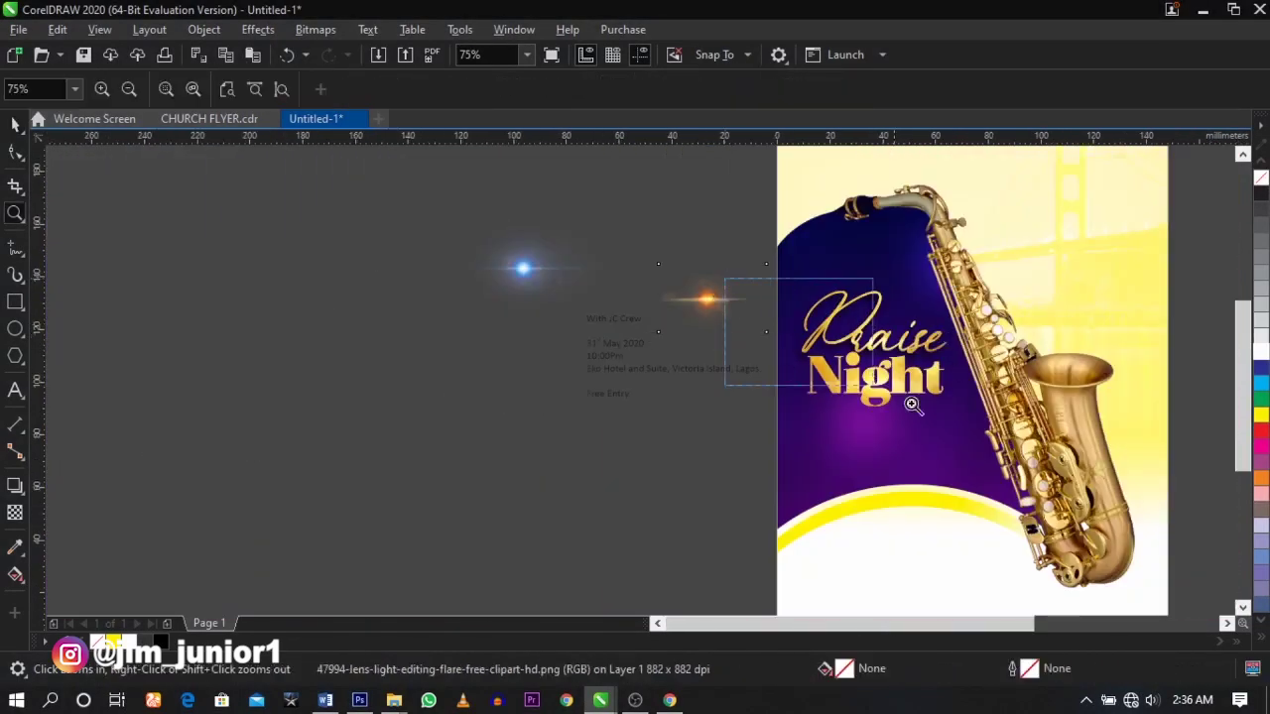
scroll(1008, 359, up, 3)
- Give Night a drop shadow using the RGB palette, with opacity 93
click(798, 412)
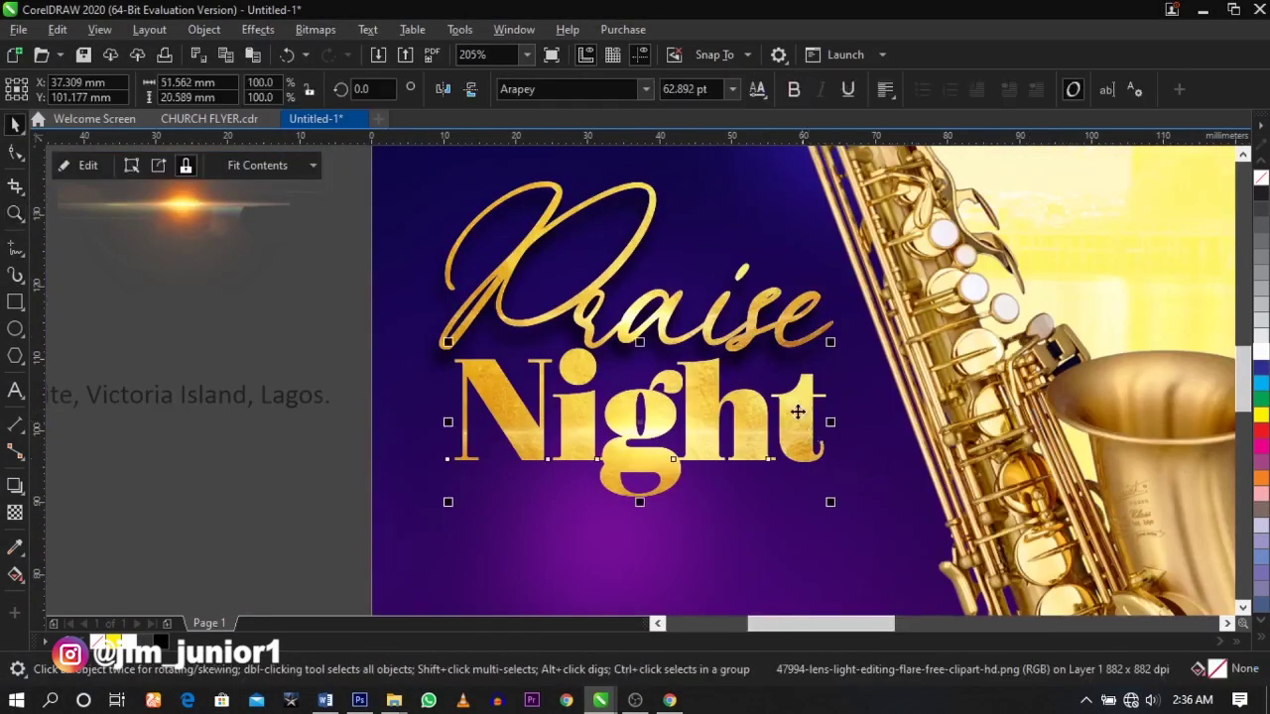
click(16, 486)
drag(457, 424, 828, 423)
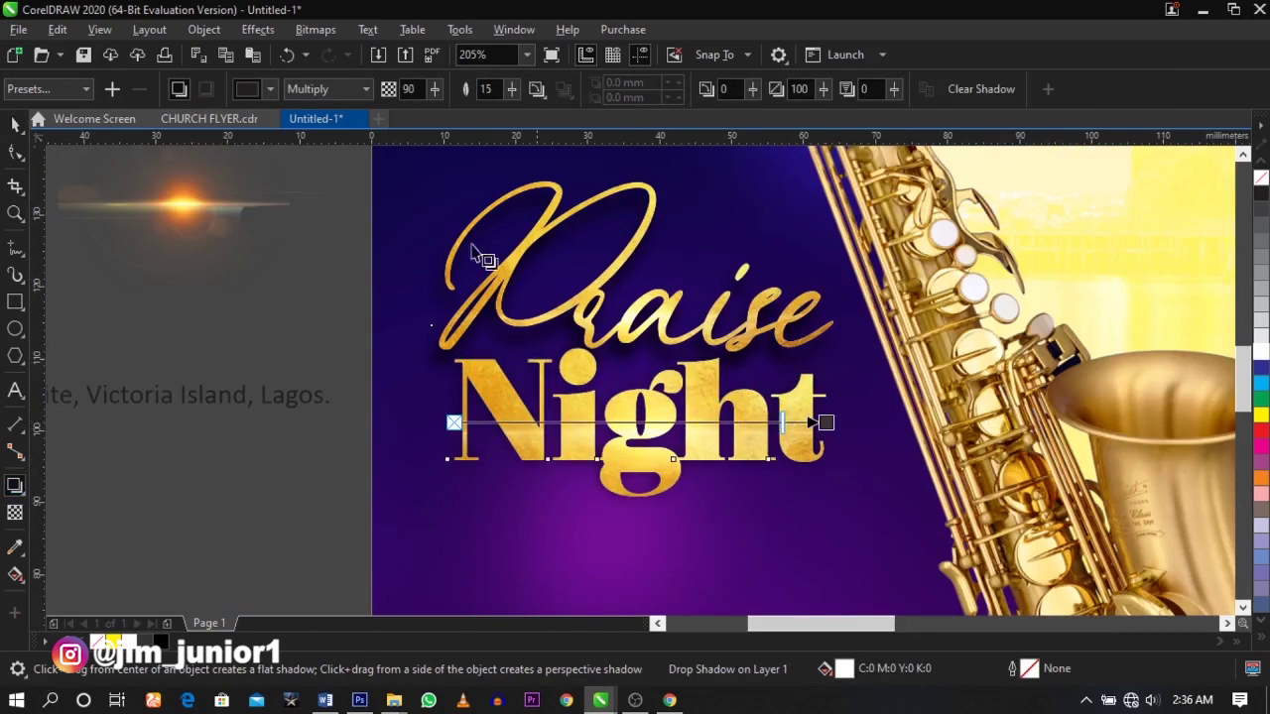
click(270, 89)
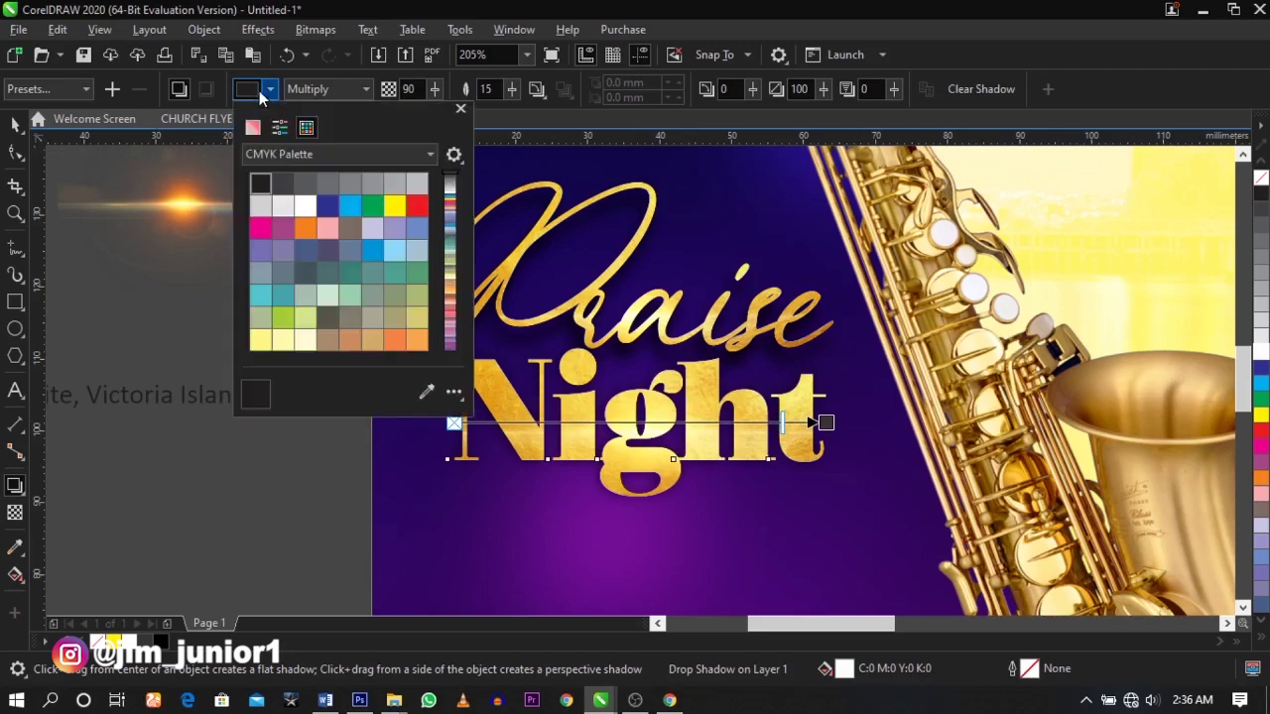
click(276, 156)
click(314, 348)
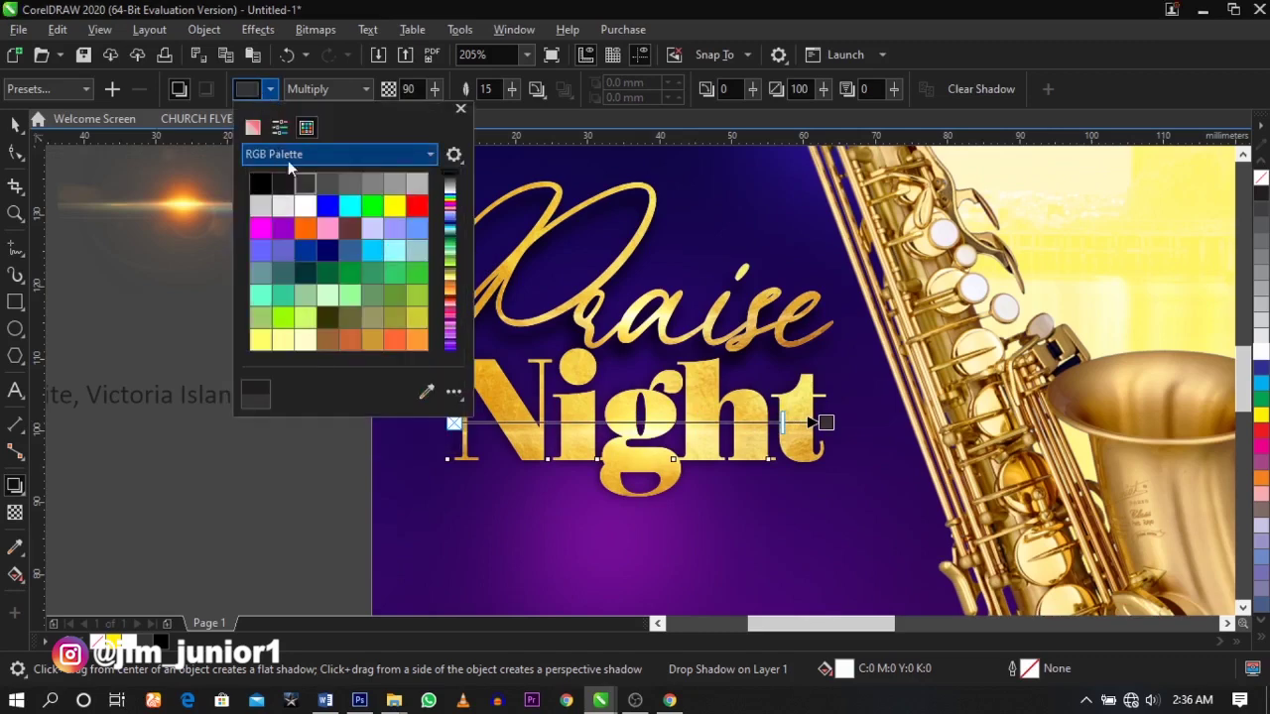
click(711, 422)
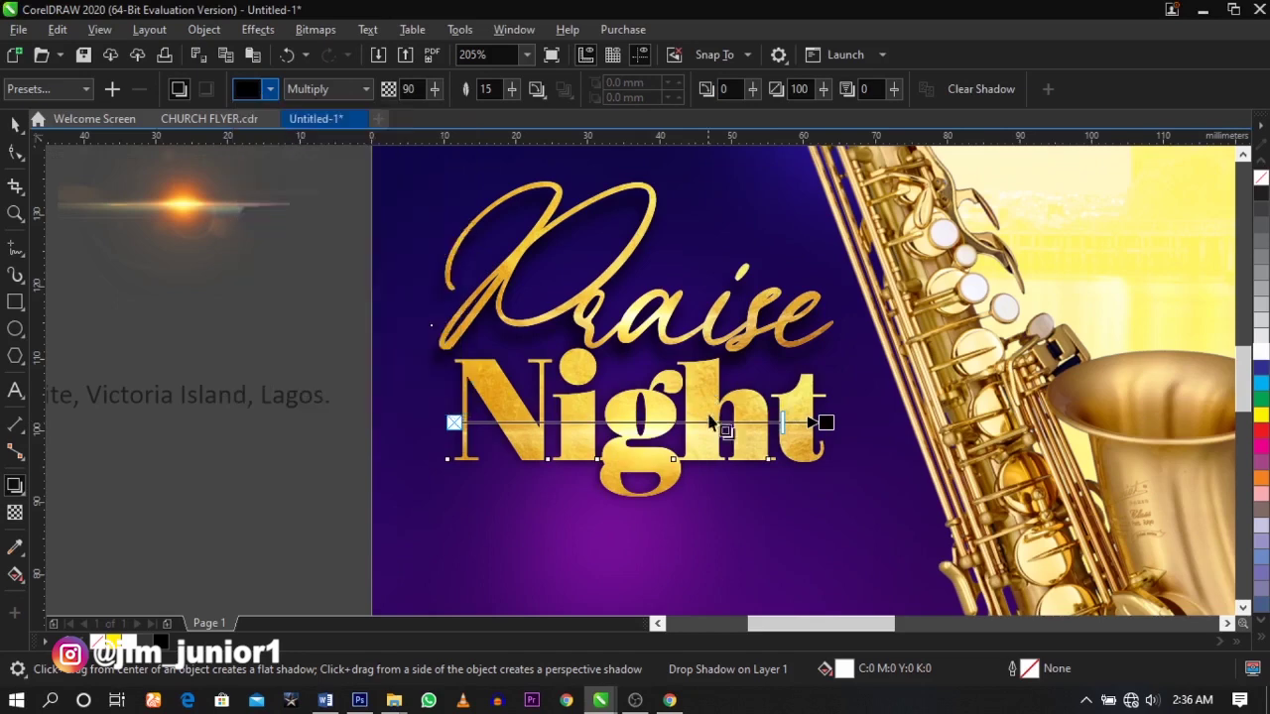
scroll(790, 424, up, 2)
drag(791, 420, 797, 419)
scroll(702, 372, down, 3)
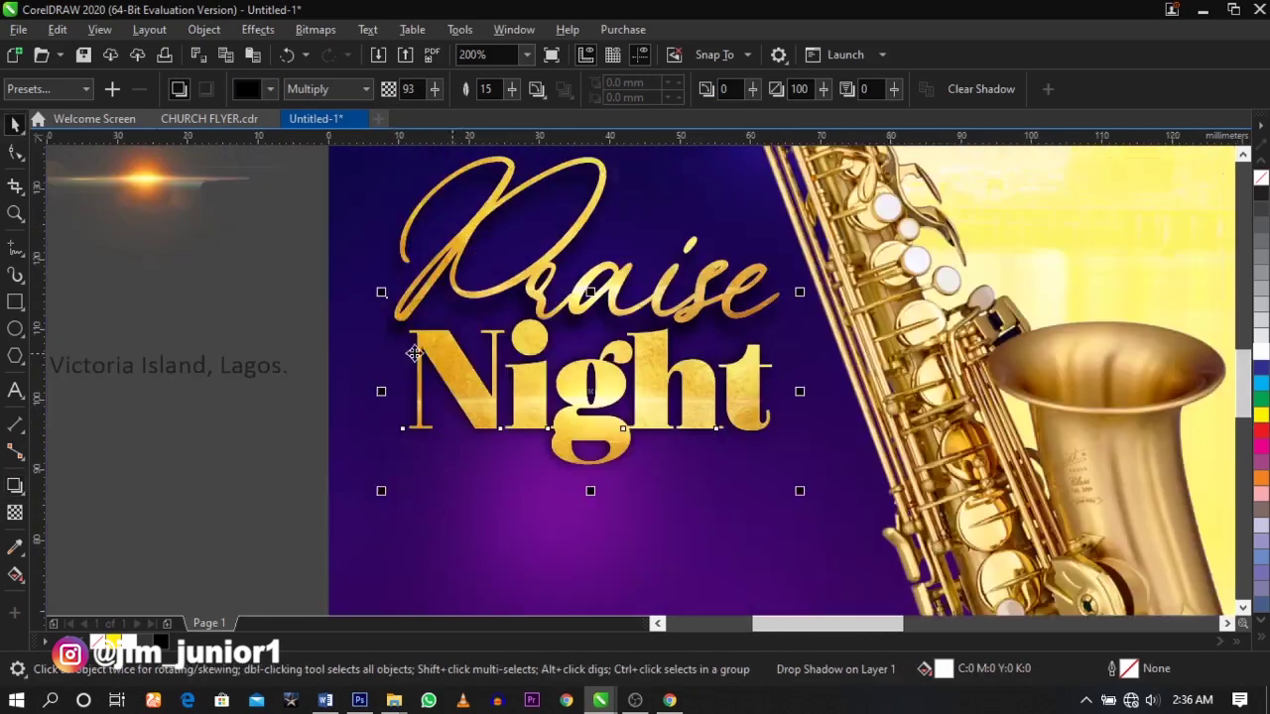
- Select the lens rectangle under the title and nudge it left over Night
key(z)
scroll(891, 524, up, 1)
key(space)
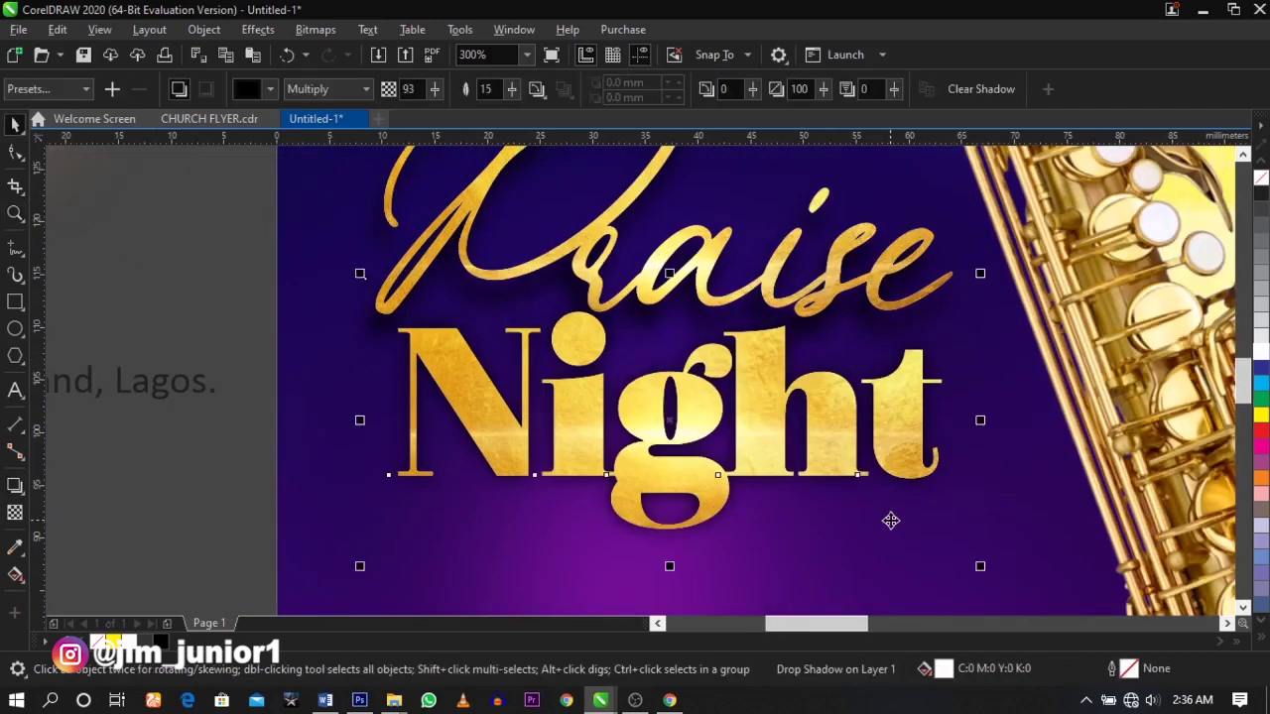
click(891, 520)
alt+click(950, 518)
alt+click(918, 504)
drag(915, 502, 813, 483)
- Move the orange lens flare image onto the word Night
key(F4)
key(z)
drag(496, 361, 982, 552)
key(space)
click(442, 544)
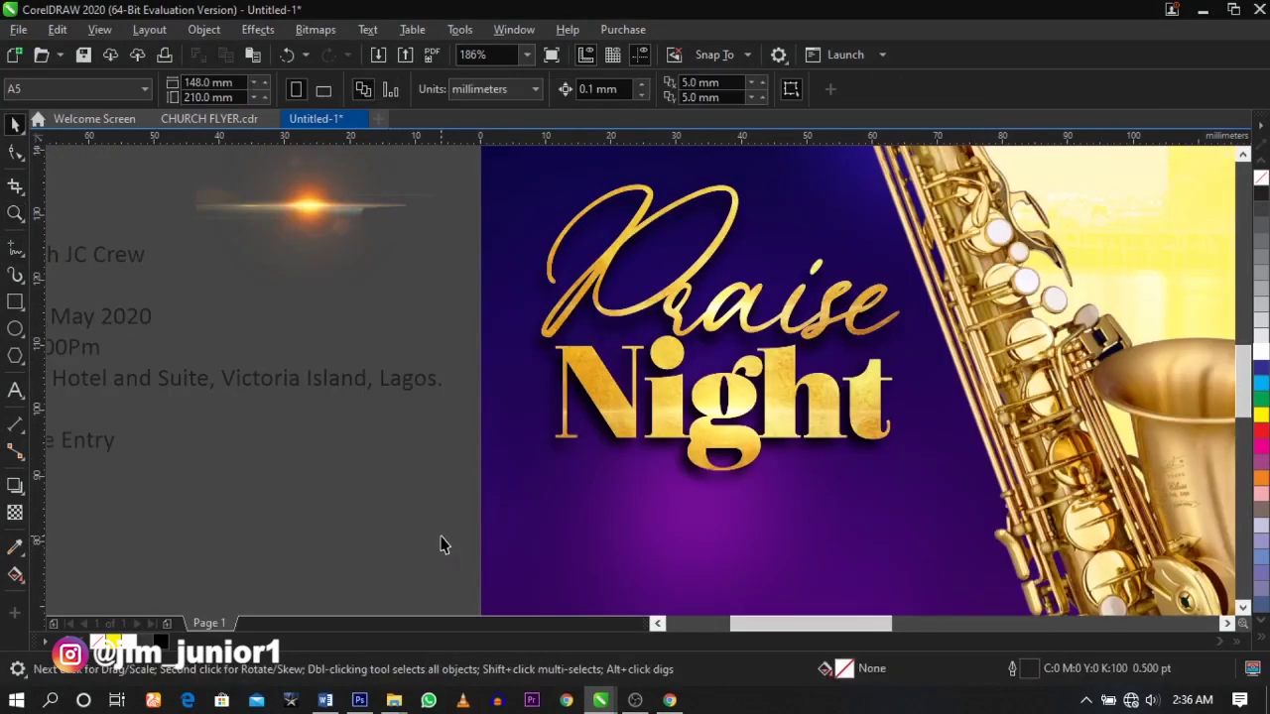
click(298, 230)
drag(342, 265, 702, 412)
- Enlarge the lens flare to about 84 mm and line it up along the top of Night
key(z)
click(689, 439)
key(space)
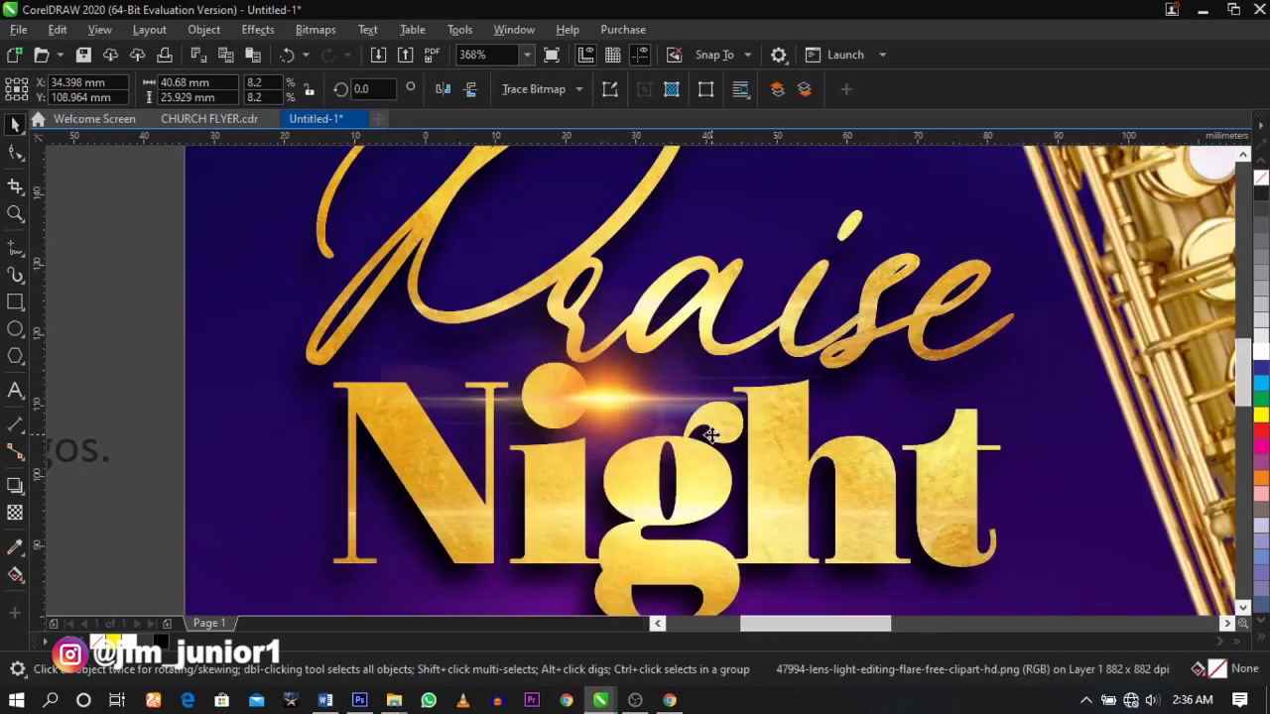
scroll(840, 528, down, 2)
drag(815, 509, 923, 572)
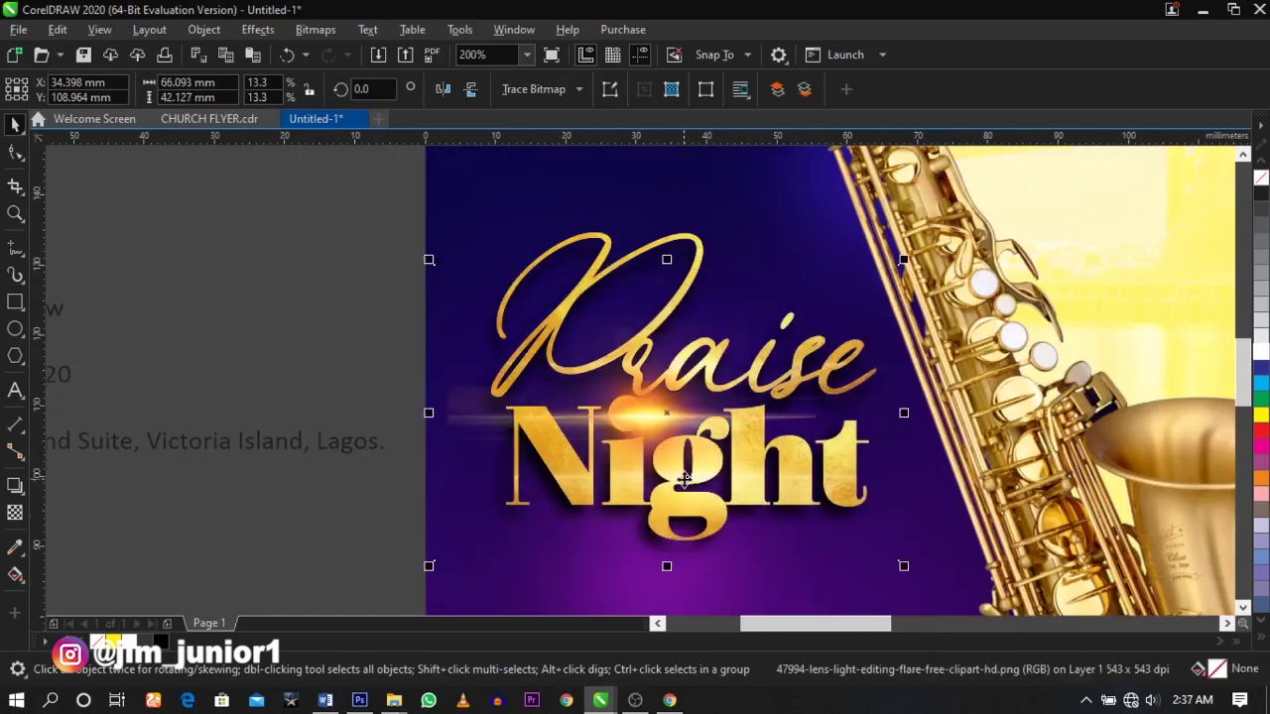
drag(905, 266, 990, 256)
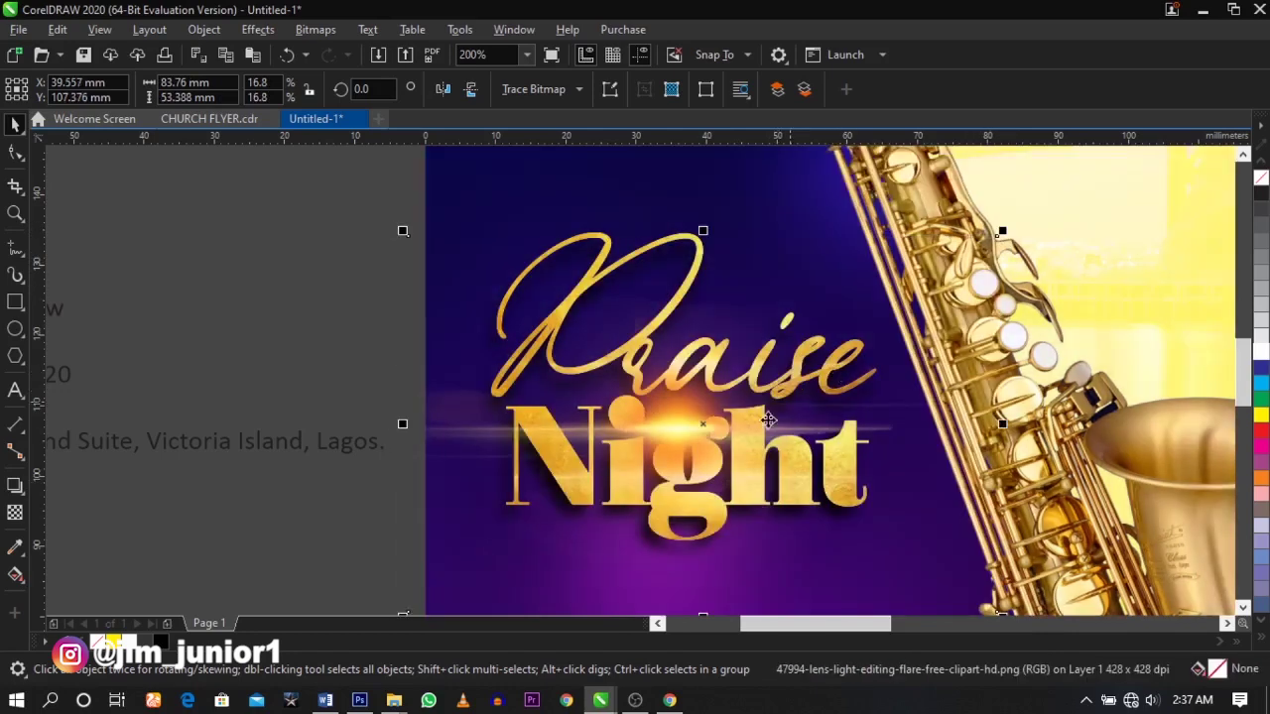
drag(748, 430, 746, 436)
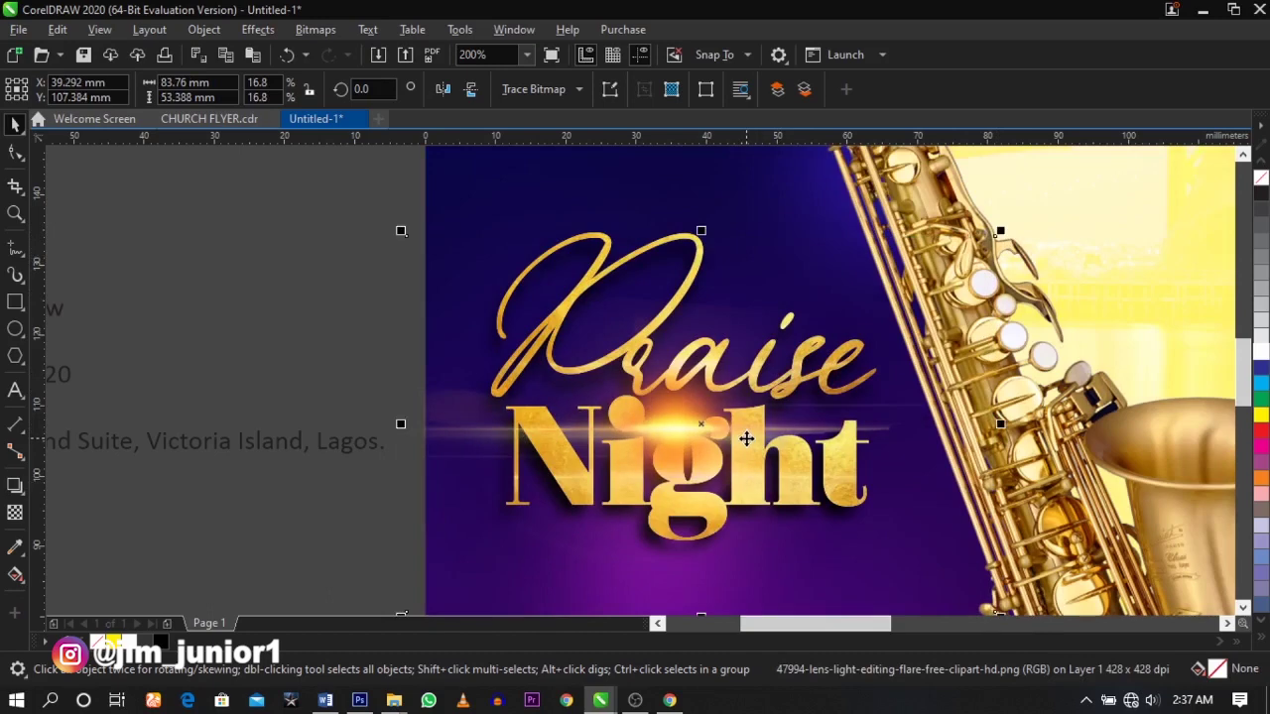
click(745, 437)
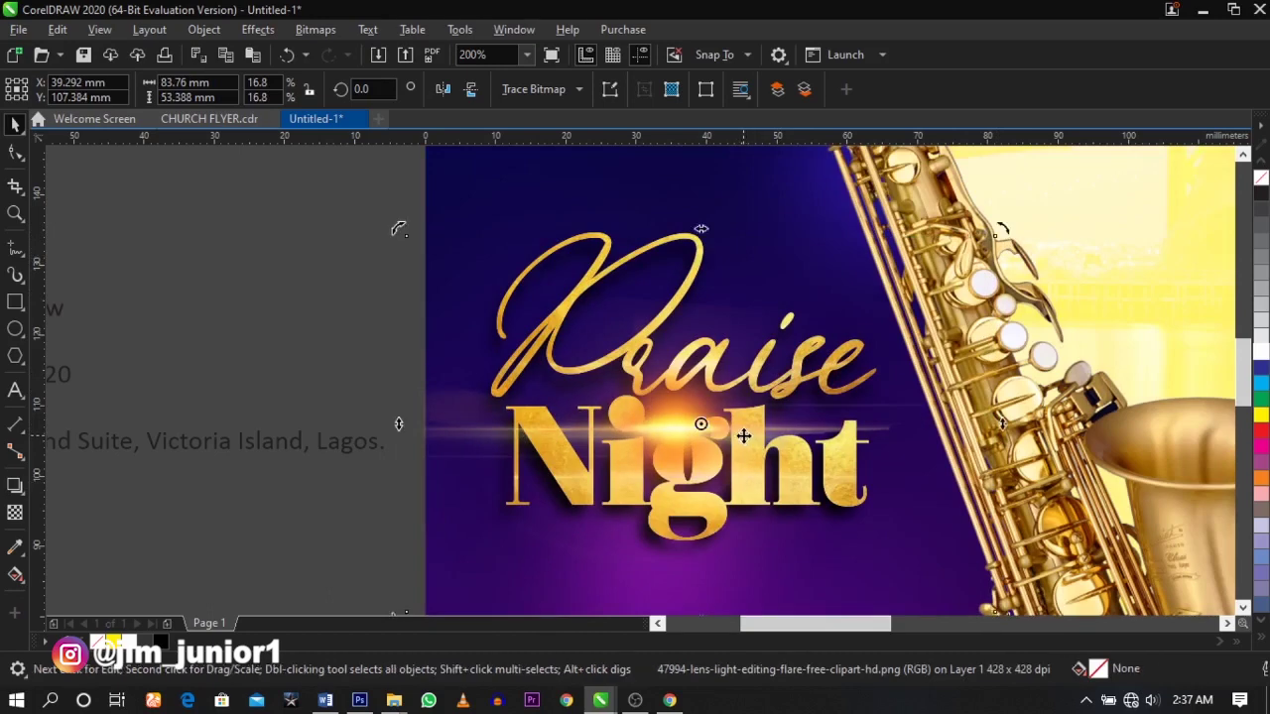
- Set the lens flare's transparency merge mode to Screen and fine-tune its position
click(15, 512)
click(268, 94)
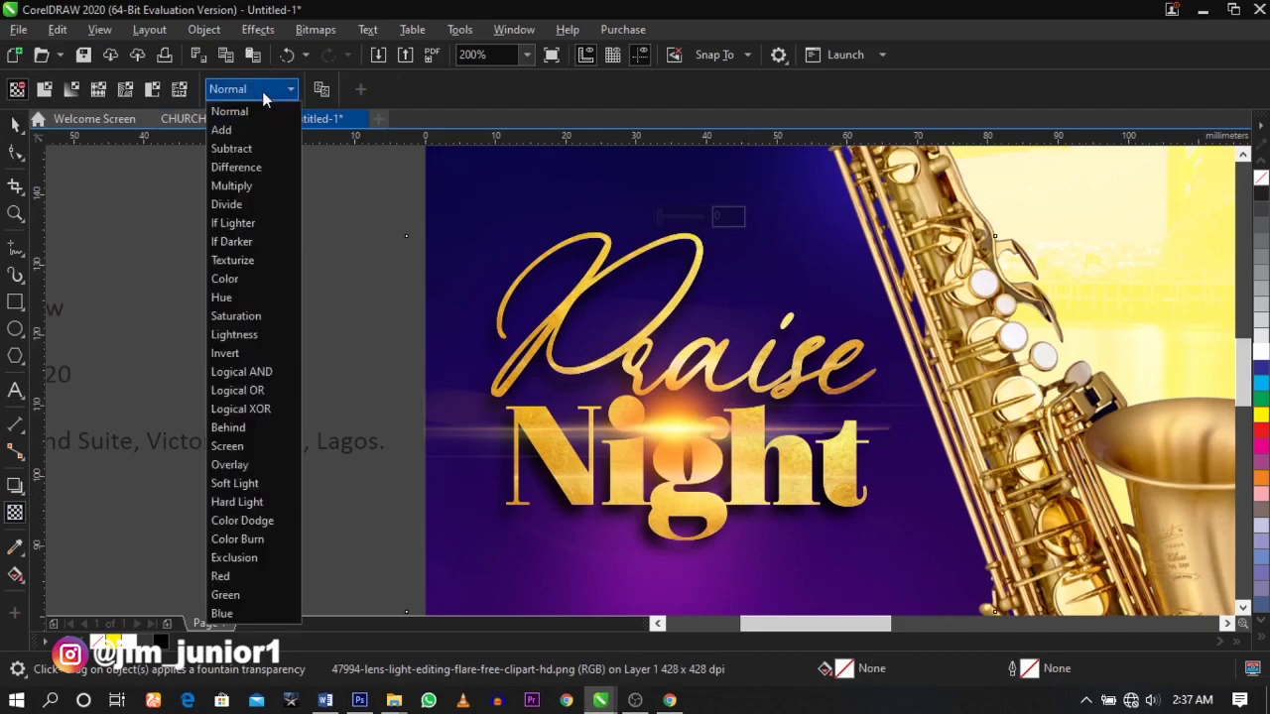
click(238, 446)
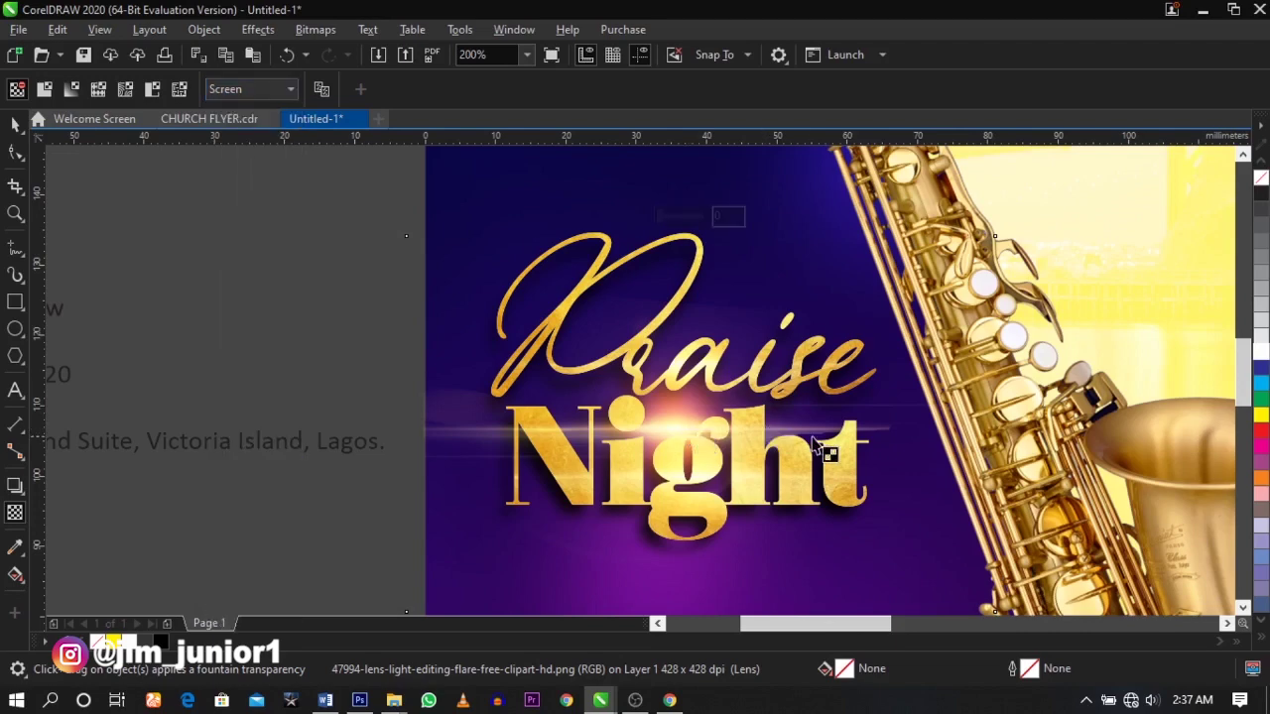
key(space)
drag(739, 432, 657, 448)
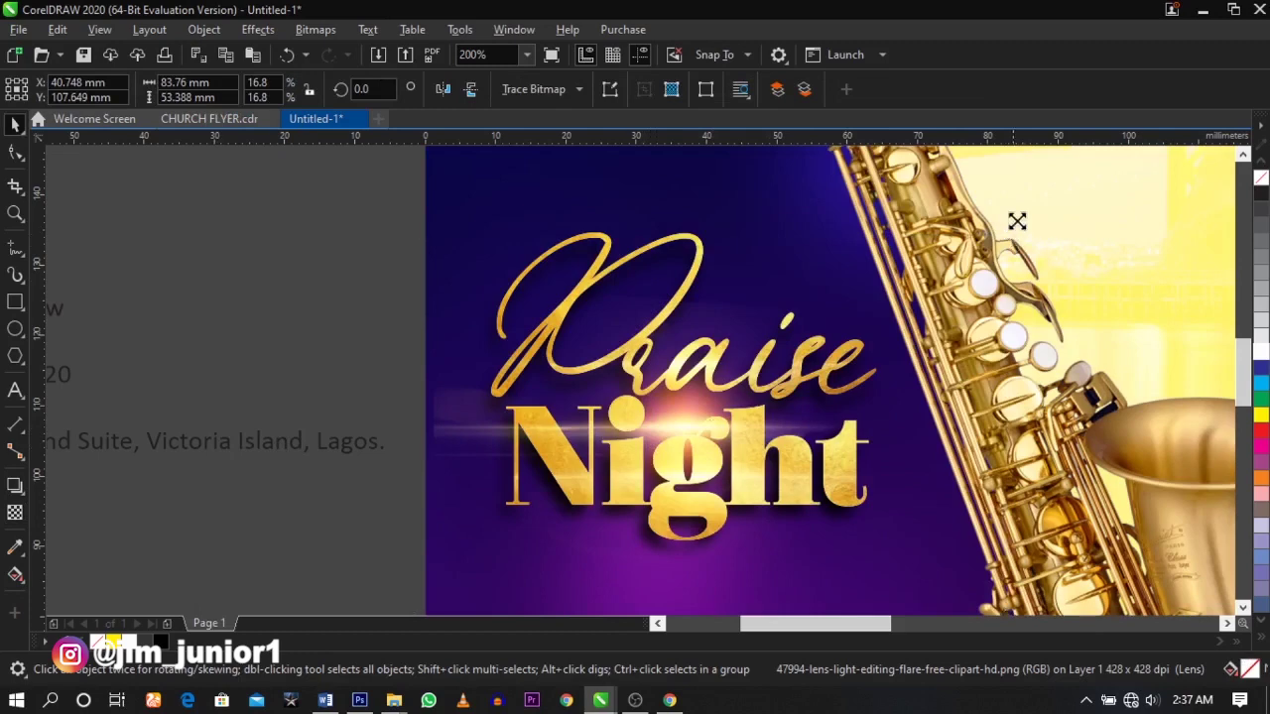
- Trim the lens flare's left side to the page edge by moving its left nodes
scroll(1035, 208, down, 2)
key(z)
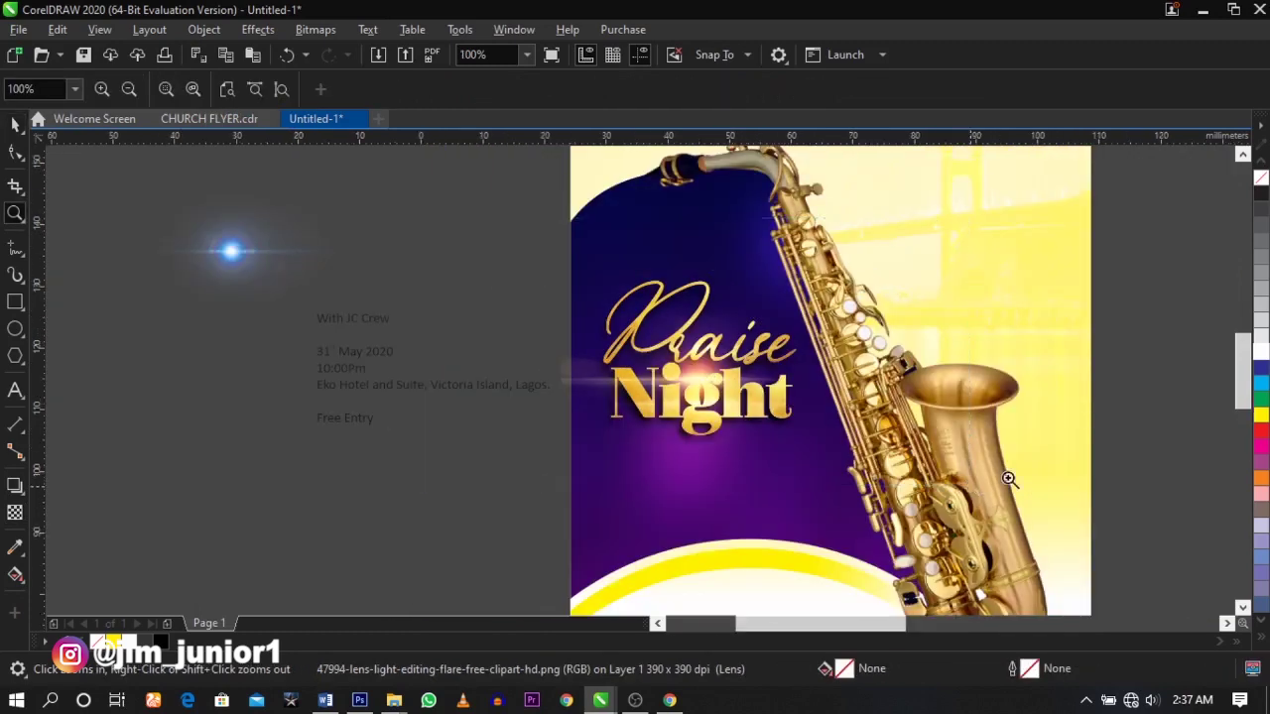
click(766, 310)
key(space)
click(18, 151)
drag(377, 234, 424, 567)
key(space)
key(Escape)
- Move two saxophonist photos together beside the page
scroll(524, 410, down, 5)
key(z)
drag(397, 212, 934, 585)
key(space)
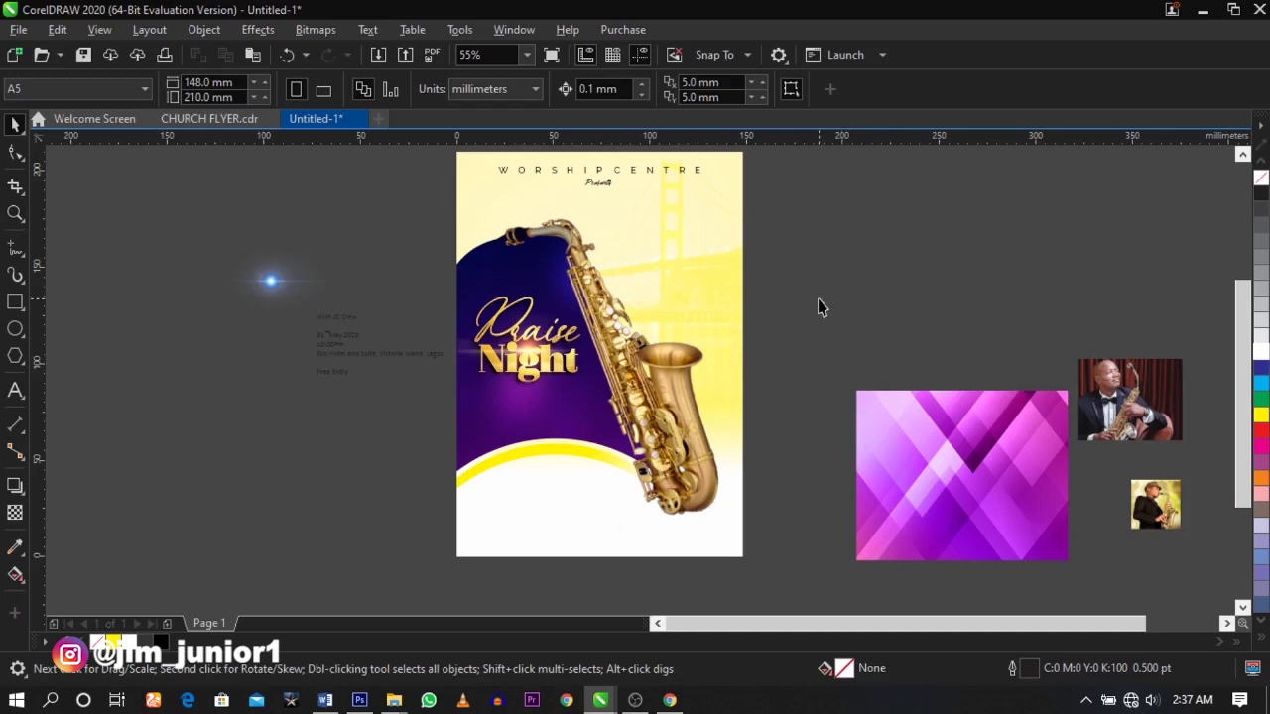
click(1100, 417)
shift+click(1156, 504)
drag(1139, 399, 889, 324)
- Place the small saxophonist photo beside the purple pattern and nudge the pattern right
scroll(825, 316, down, 3)
drag(1037, 372, 819, 363)
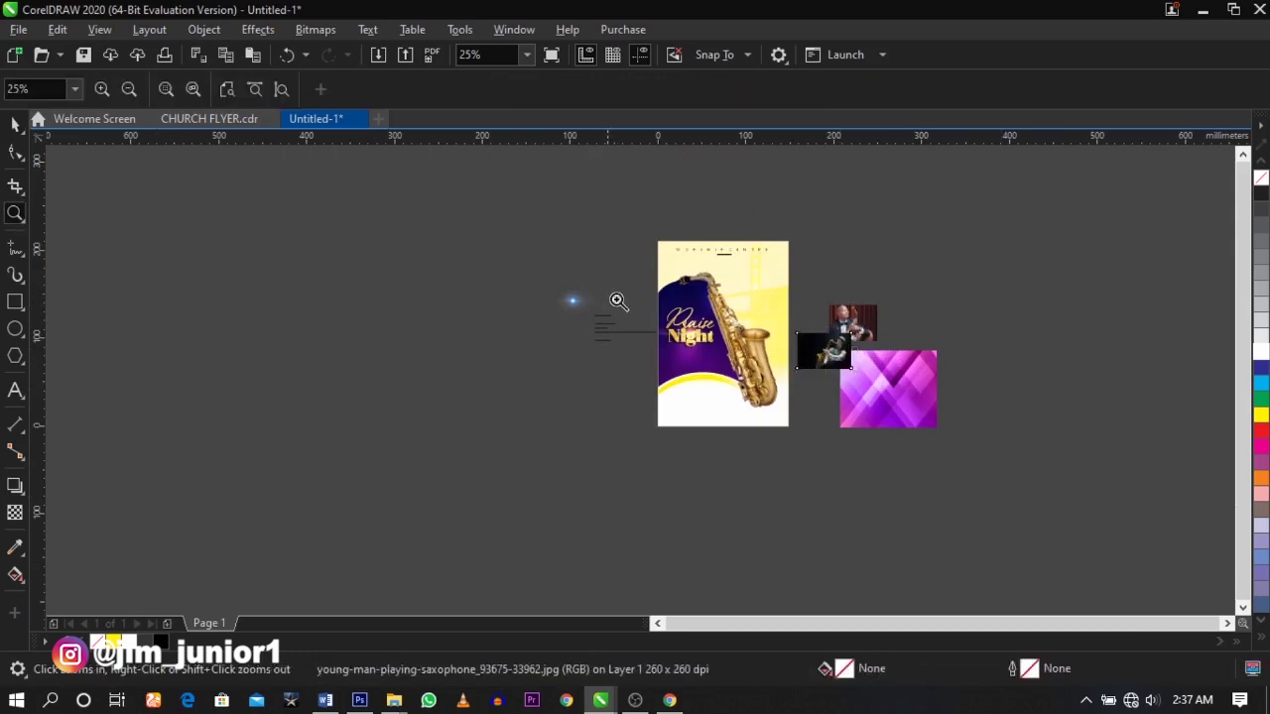
scroll(909, 378, up, 4)
drag(1012, 424, 1014, 421)
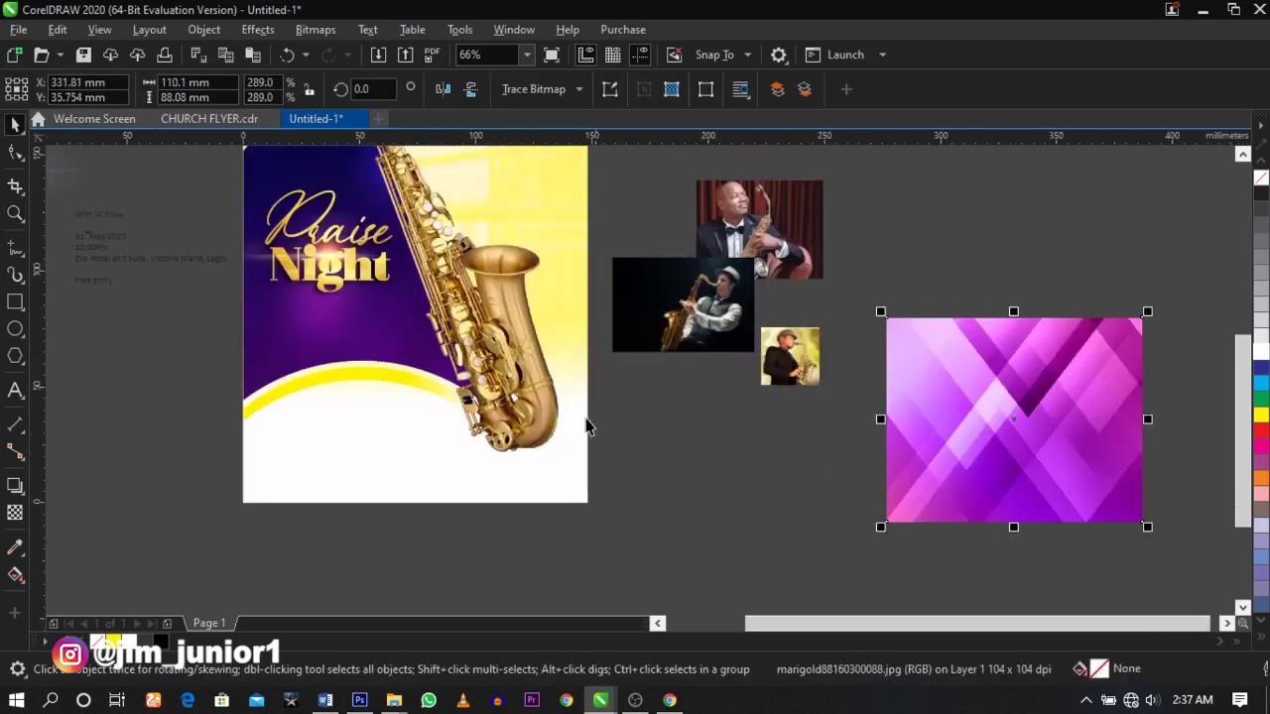
key(z)
drag(176, 245, 603, 453)
key(space)
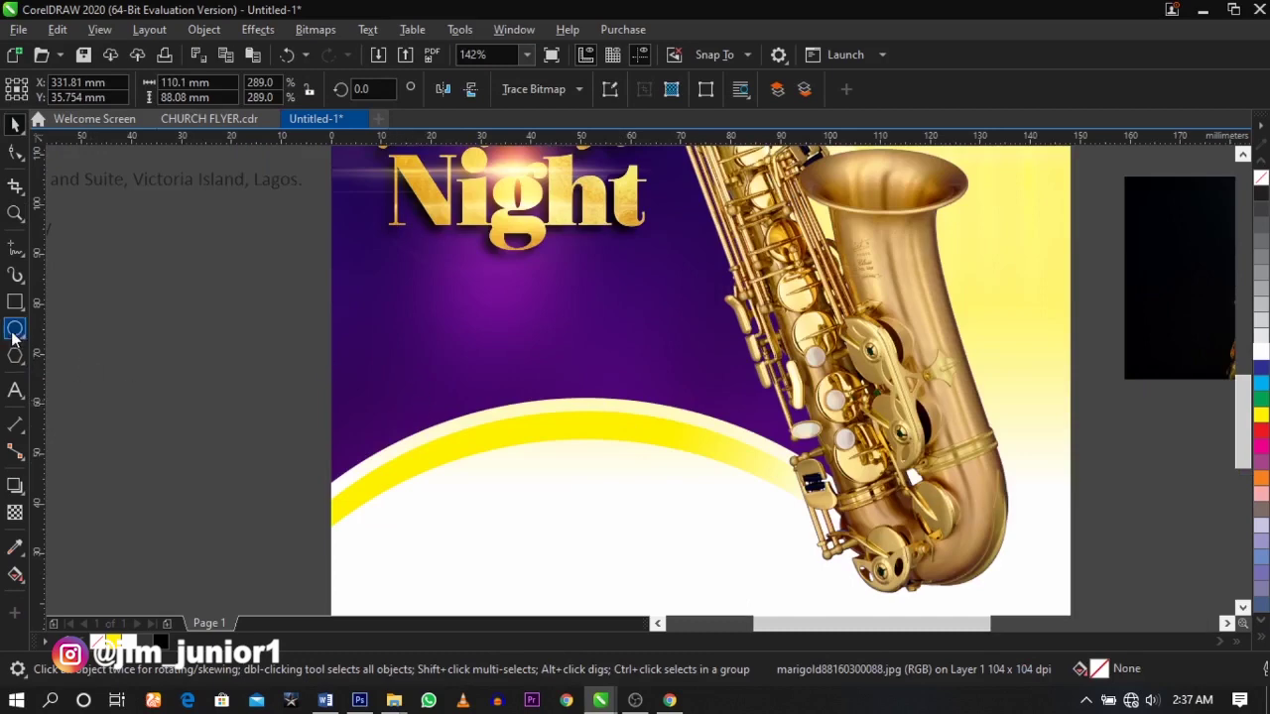
- Duplicate the circle twice, 33 mm apart, to make a row of three
click(14, 331)
key(space)
drag(439, 445, 604, 445)
right_click(604, 445)
click(585, 446)
key(ctrl+d)
- Scale the three selected circles to about 81 mm total width
shift+click(526, 441)
shift+click(743, 504)
drag(855, 518, 743, 493)
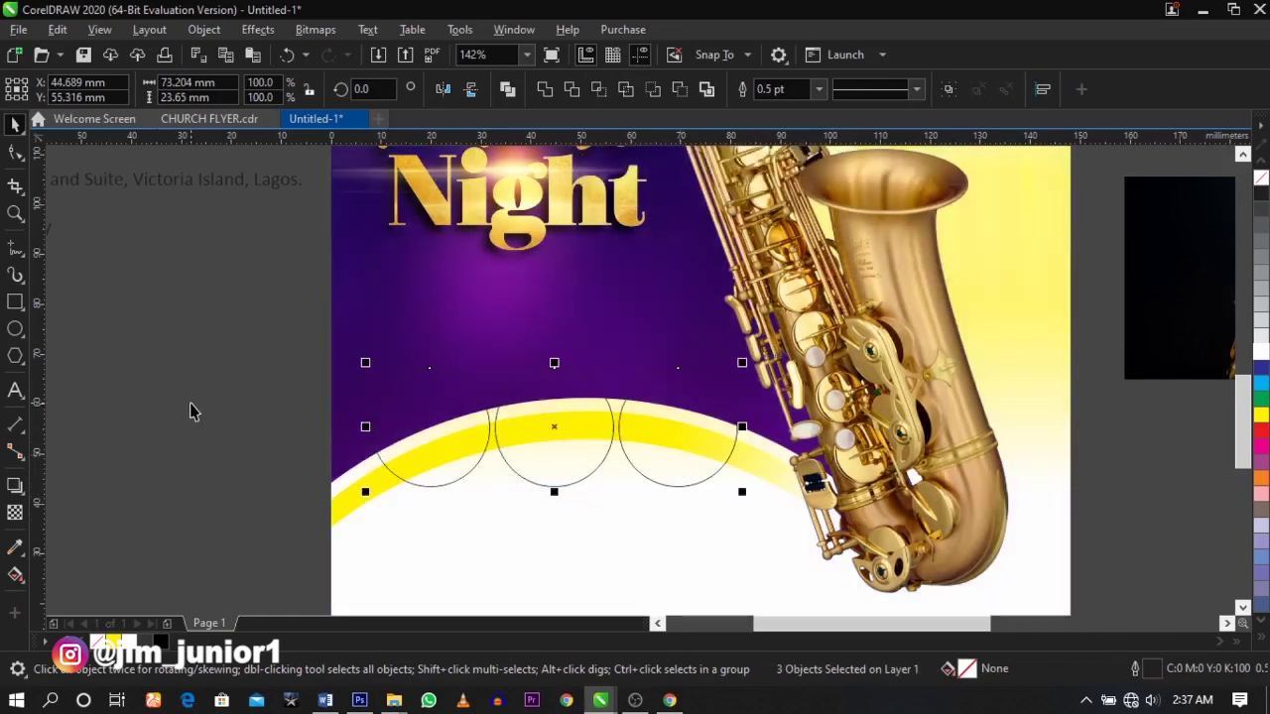
key(z)
drag(232, 332, 794, 528)
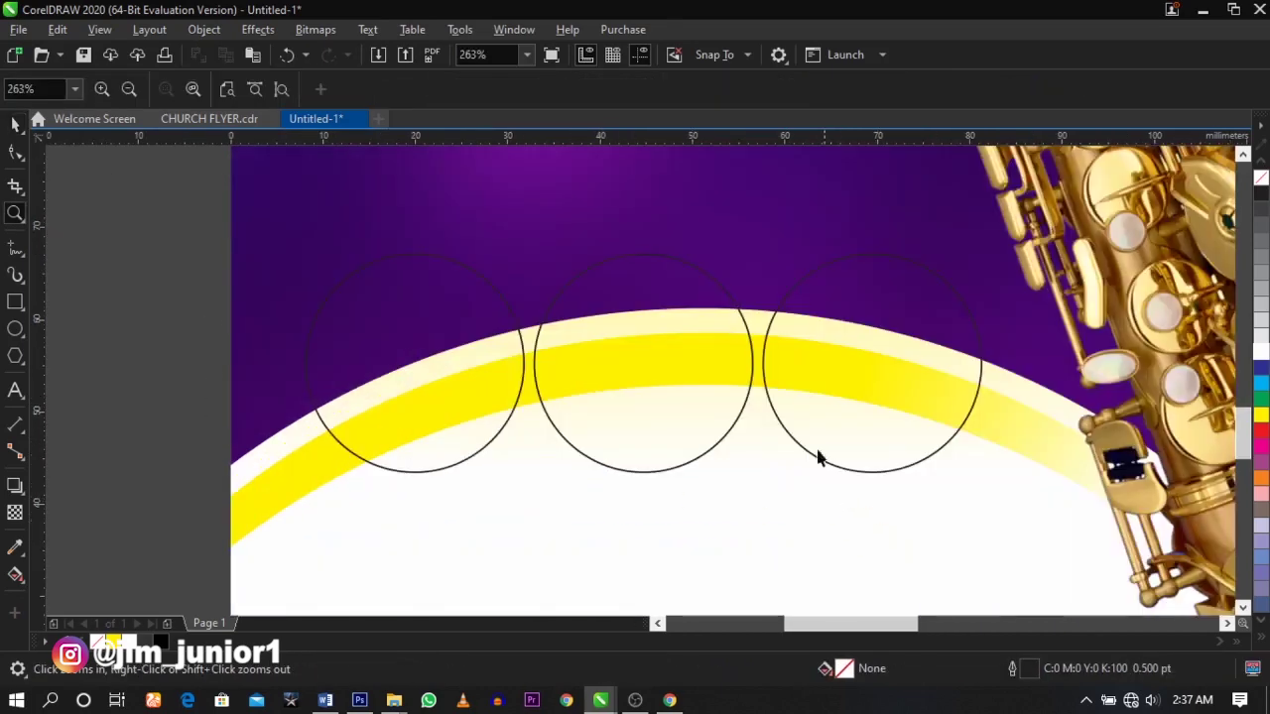
key(space)
- Move the three circles into position along the yellow arc
click(830, 431)
shift+click(705, 422)
shift+click(448, 386)
drag(615, 408, 621, 402)
key(Escape)
scroll(621, 400, down, 5)
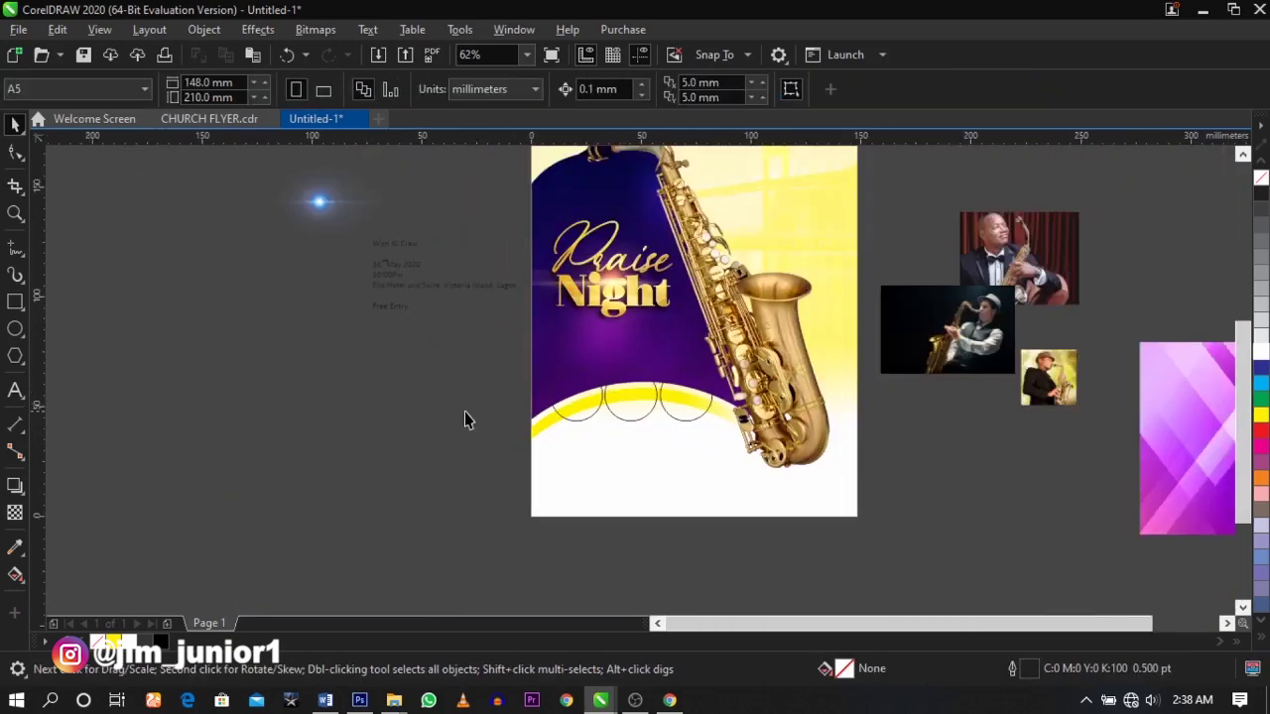
- PowerClip the pastor photo into the left circle
drag(1013, 266, 865, 408)
key(z)
drag(413, 285, 1080, 474)
right_click(822, 427)
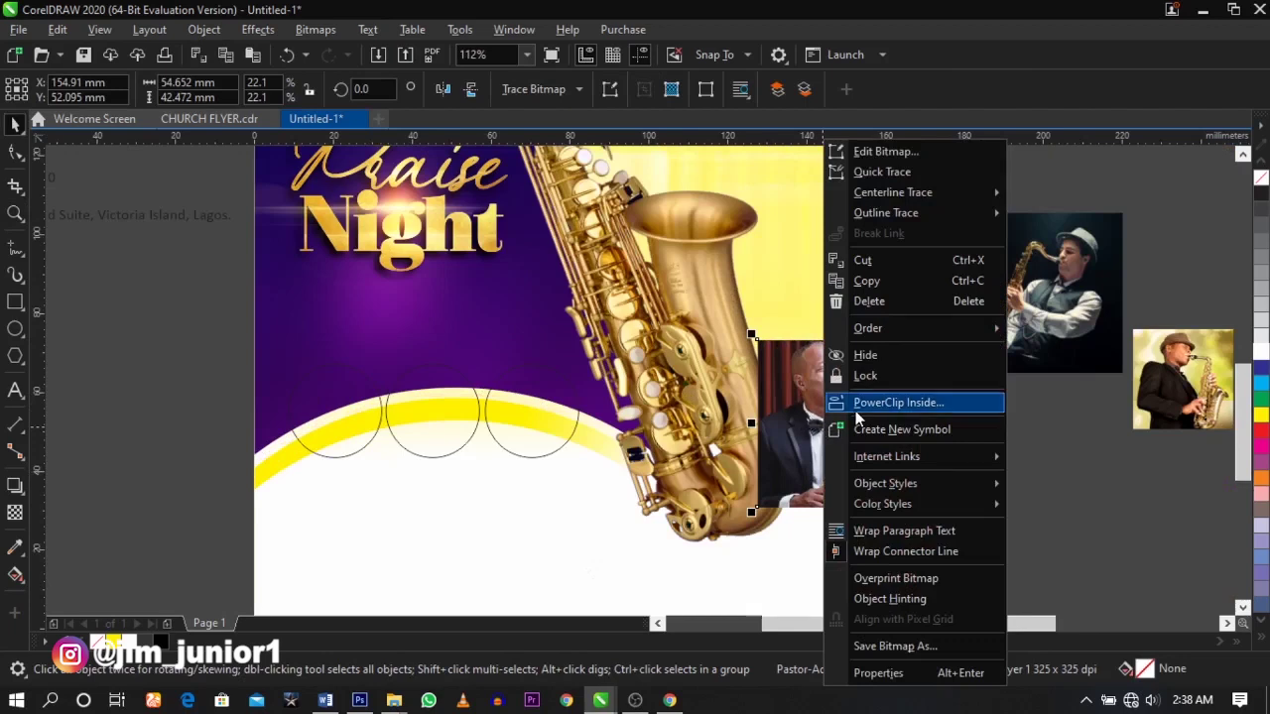
click(858, 407)
click(330, 409)
- PowerClip the young saxophonist photo and the hat photo into the other circles
click(1022, 352)
right_click(1016, 350)
click(1067, 376)
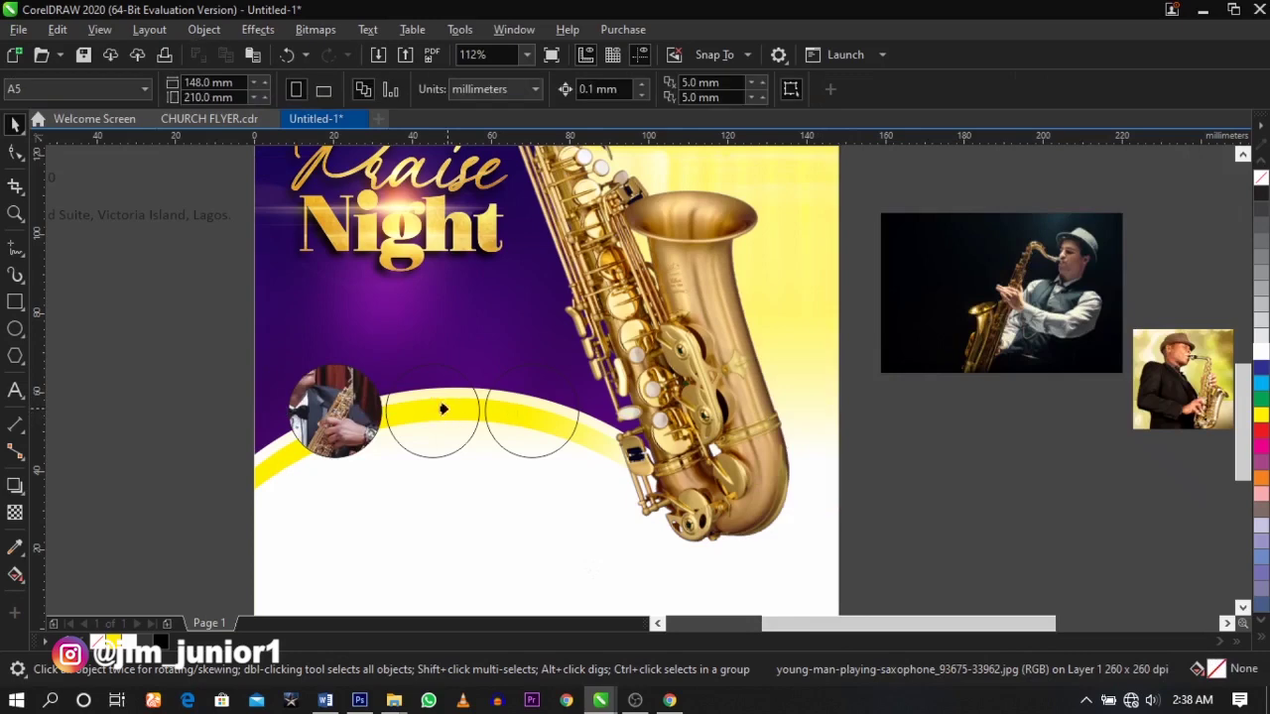
click(440, 408)
click(1156, 397)
right_click(1149, 399)
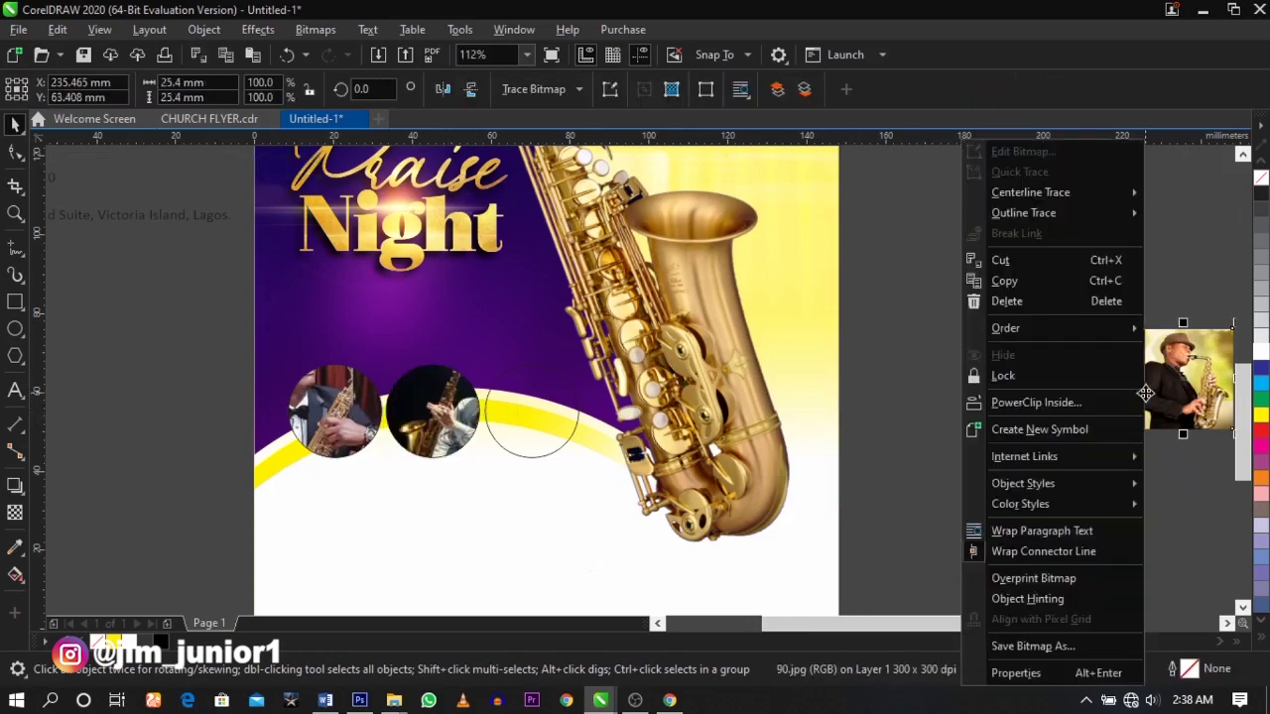
click(1028, 414)
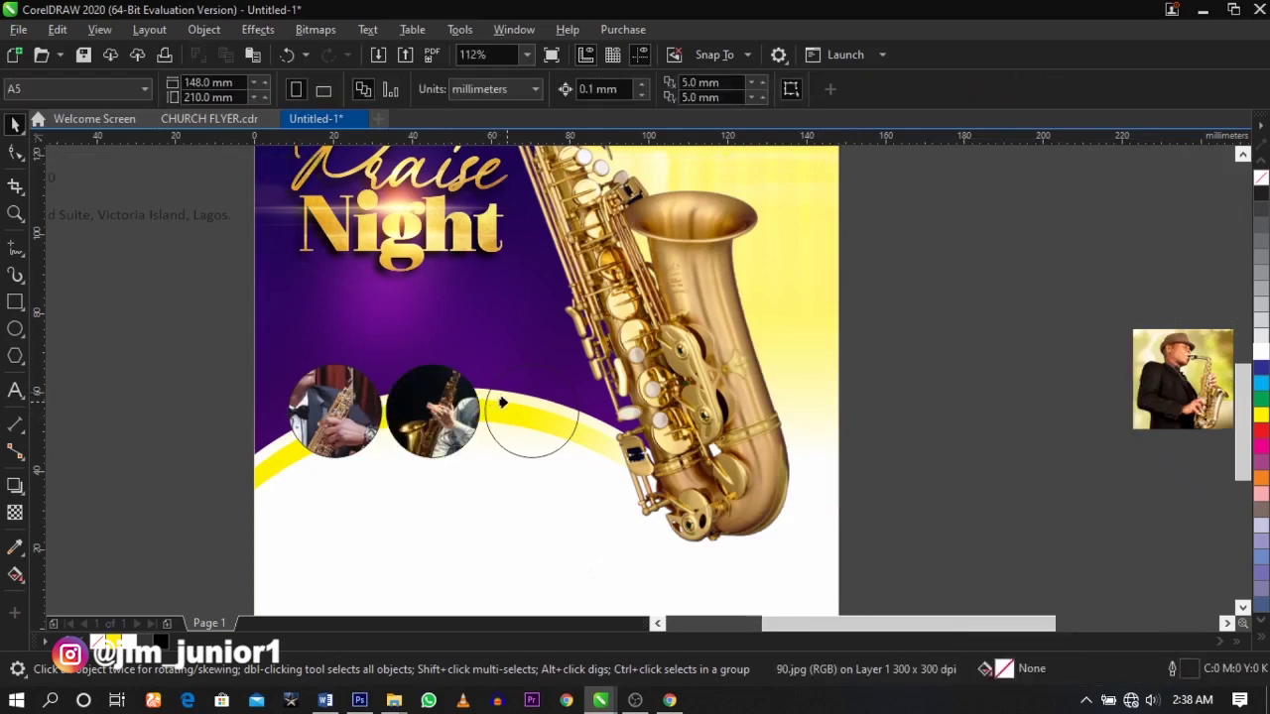
click(503, 402)
- Undo the misplaced clip and PowerClip the loose photo into the second circle
key(F2)
drag(227, 320, 711, 500)
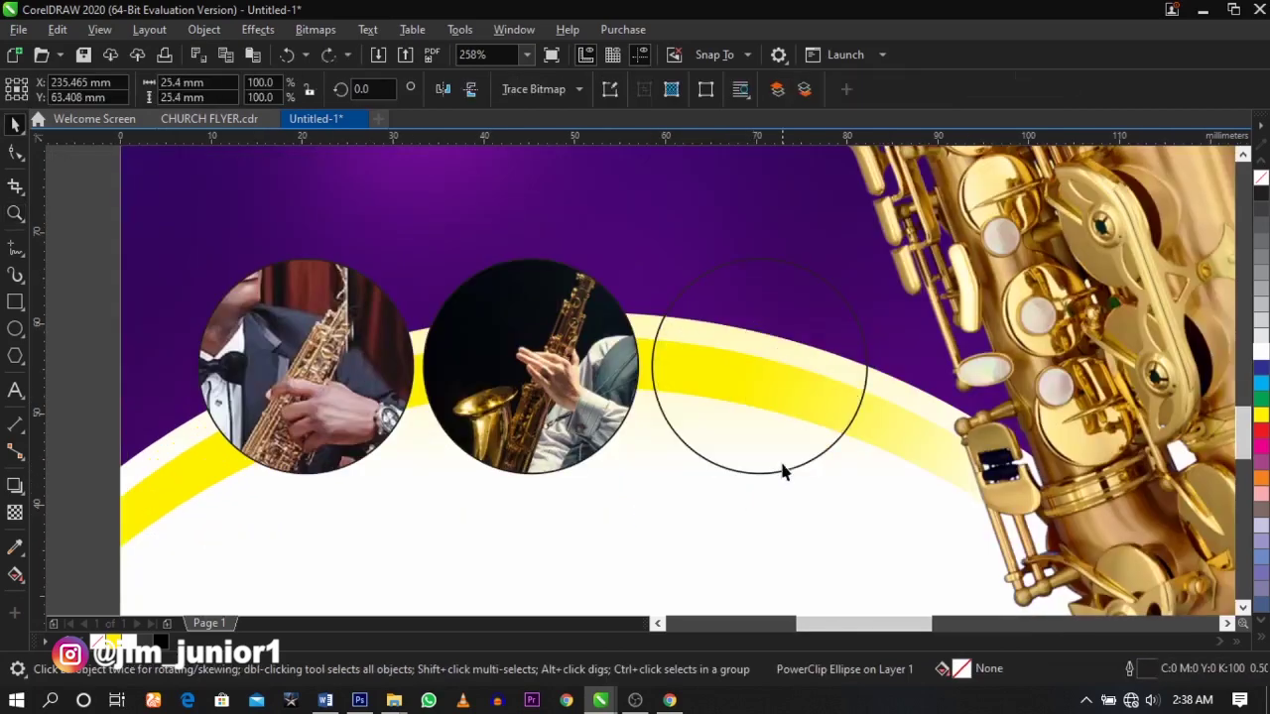
key(ctrl+z)
scroll(538, 403, down, 5)
right_click(880, 366)
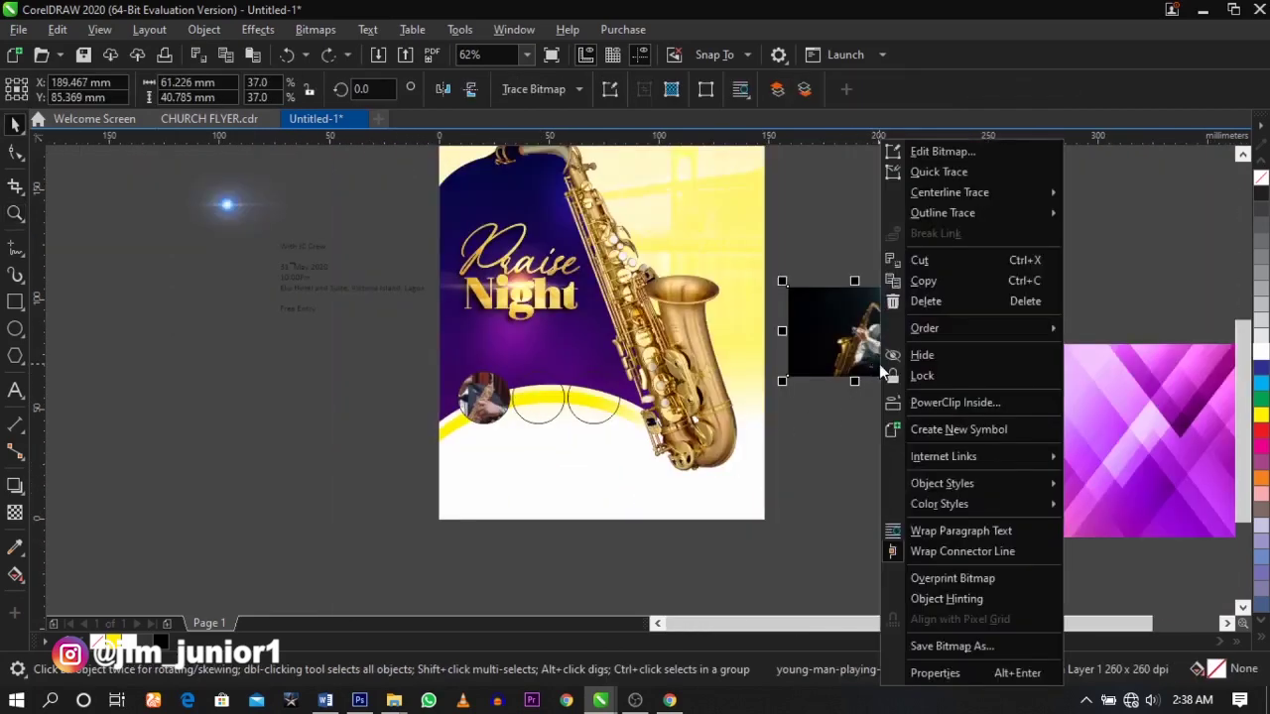
click(958, 403)
click(594, 402)
drag(936, 406, 536, 402)
click(577, 438)
- Remove the leftover loose photo and resize and recentre the player inside the circle
key(ctrl+z)
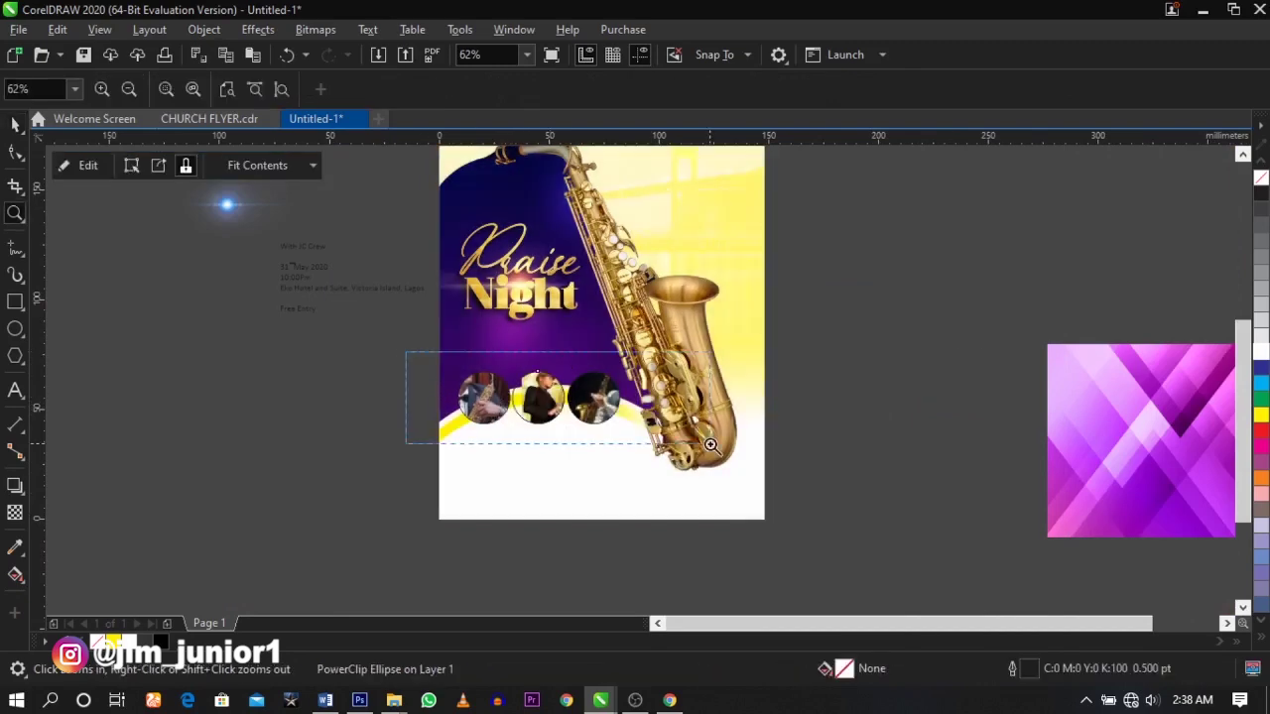
scroll(596, 402, up, 5)
ctrl+click(595, 402)
drag(573, 424, 530, 447)
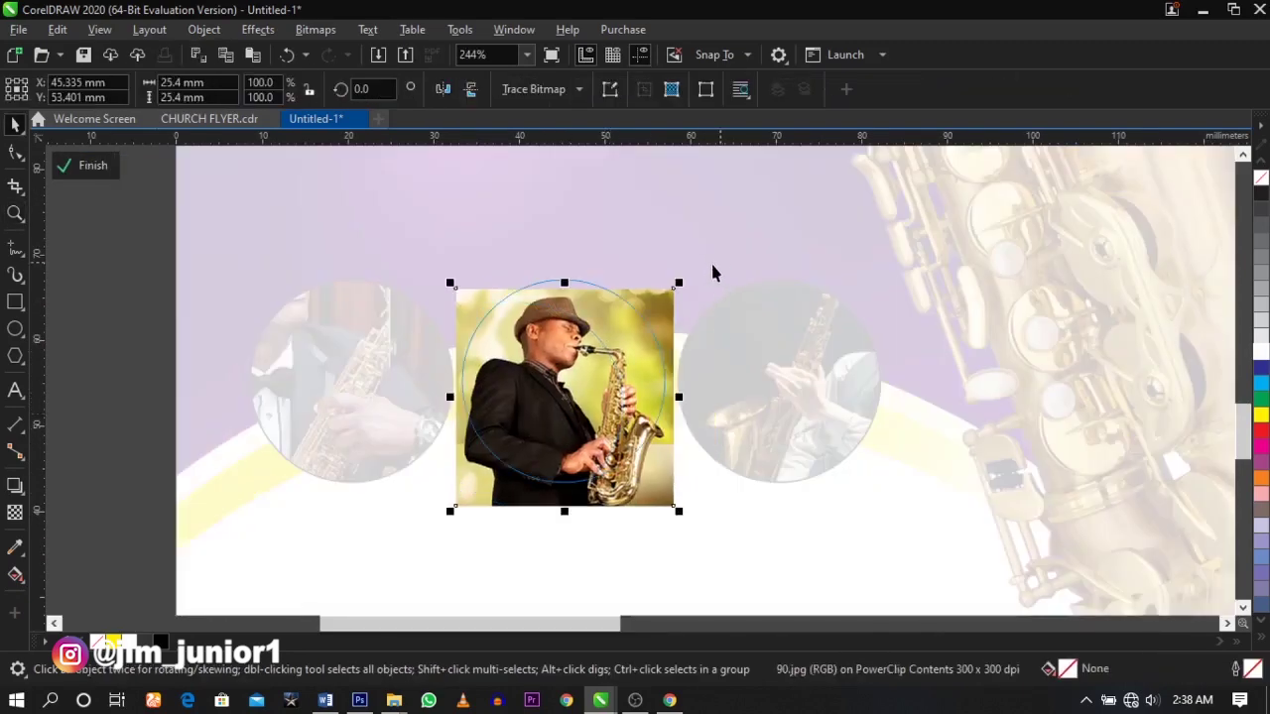
drag(678, 285, 711, 263)
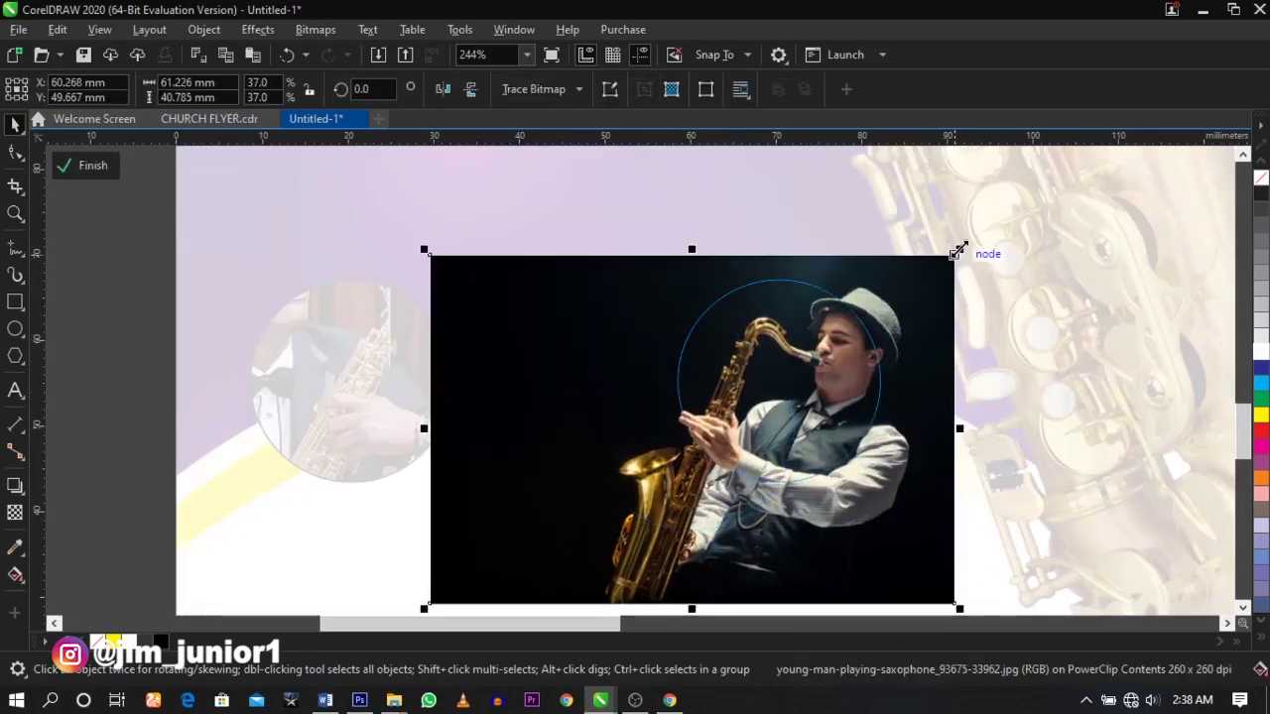
drag(959, 252, 982, 238)
drag(860, 366, 800, 396)
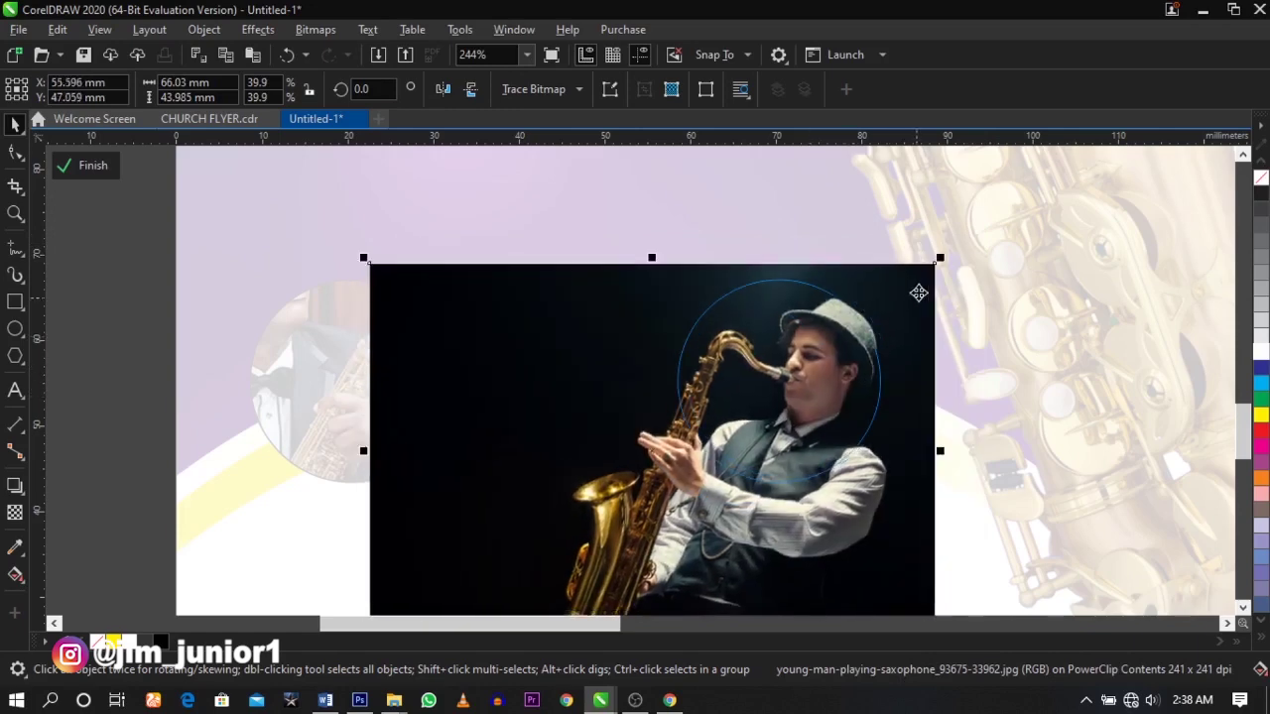
drag(939, 260, 951, 254)
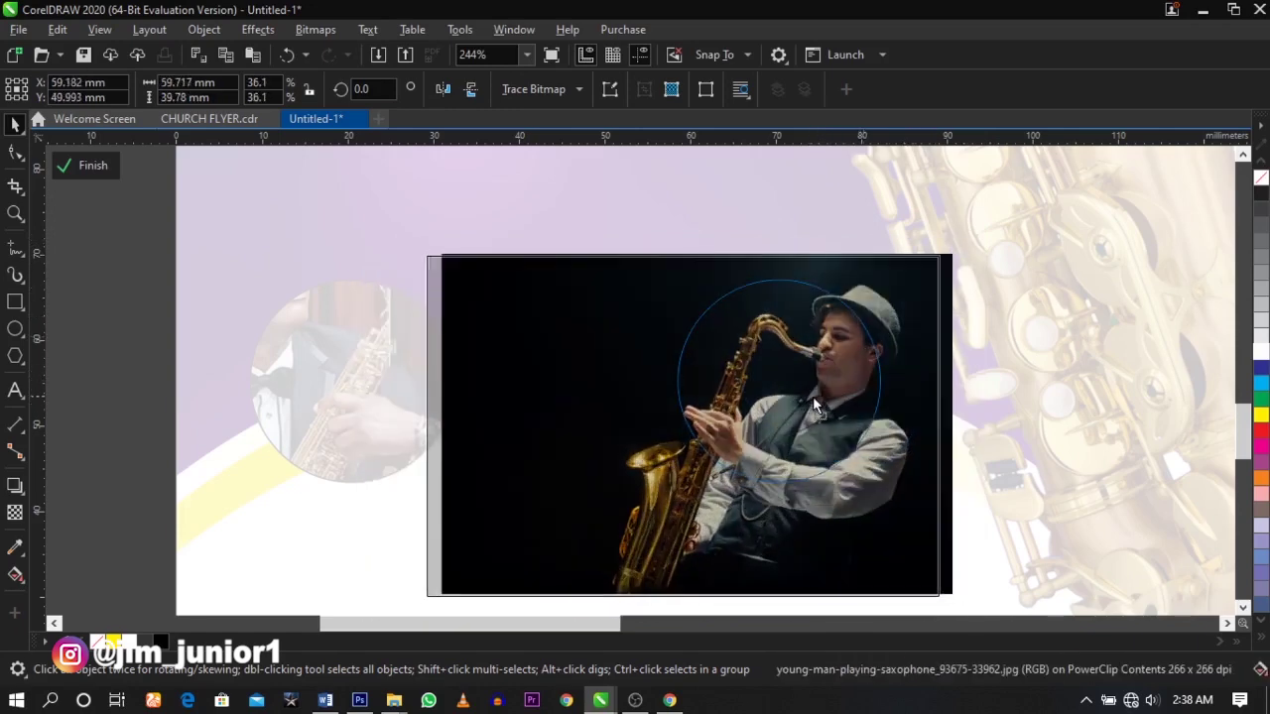
drag(840, 396, 805, 419)
click(442, 365)
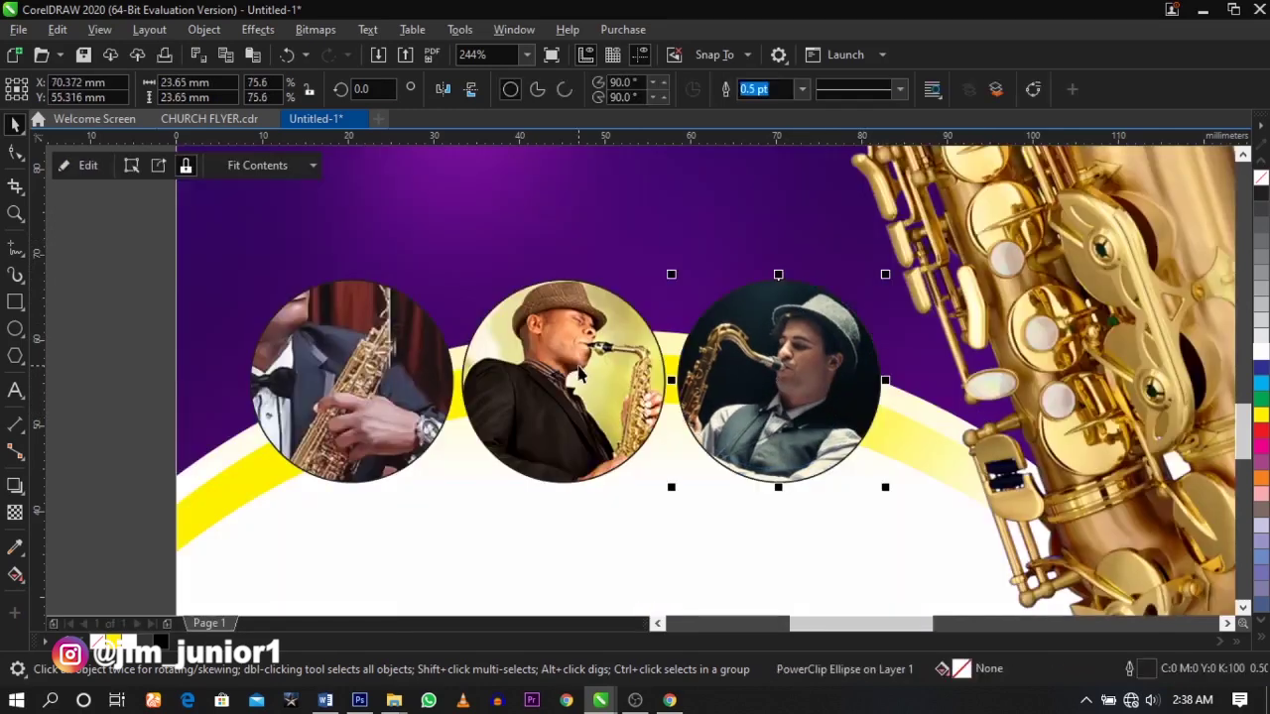
- Shrink and centre the pastor photo inside the left circle, then select the other circles
double_click(442, 365)
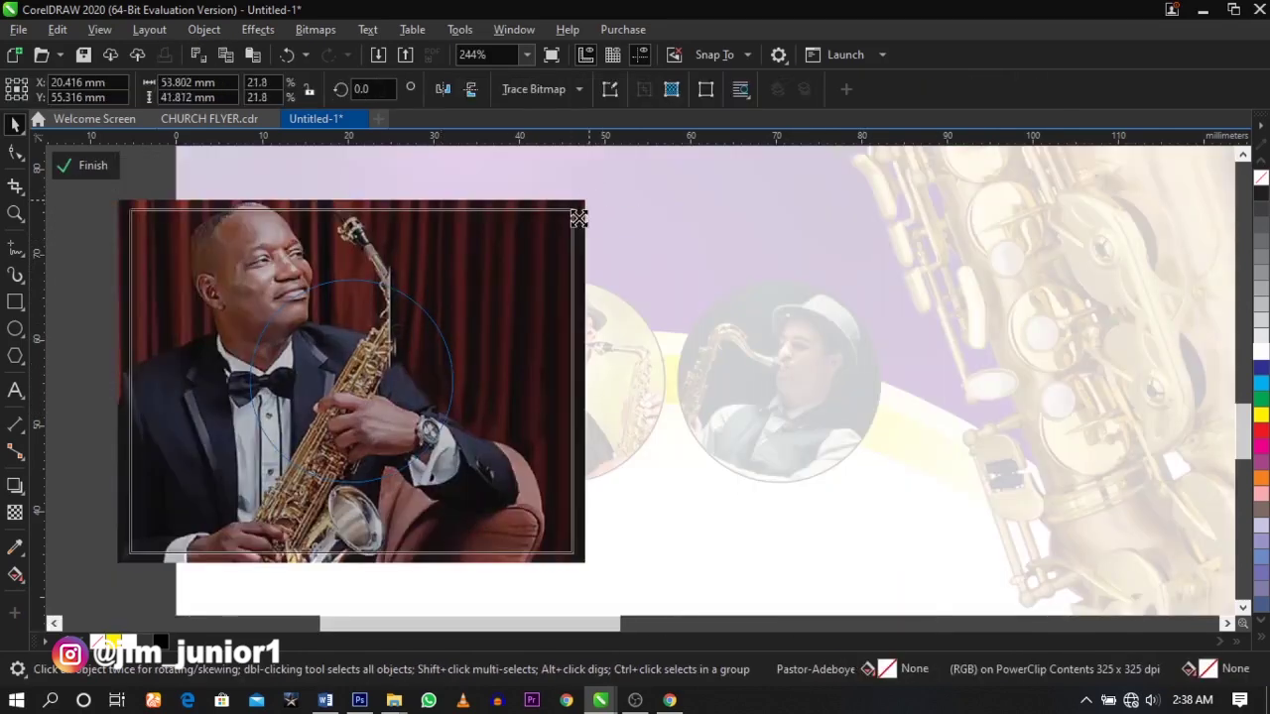
drag(589, 198, 521, 250)
drag(403, 365, 452, 394)
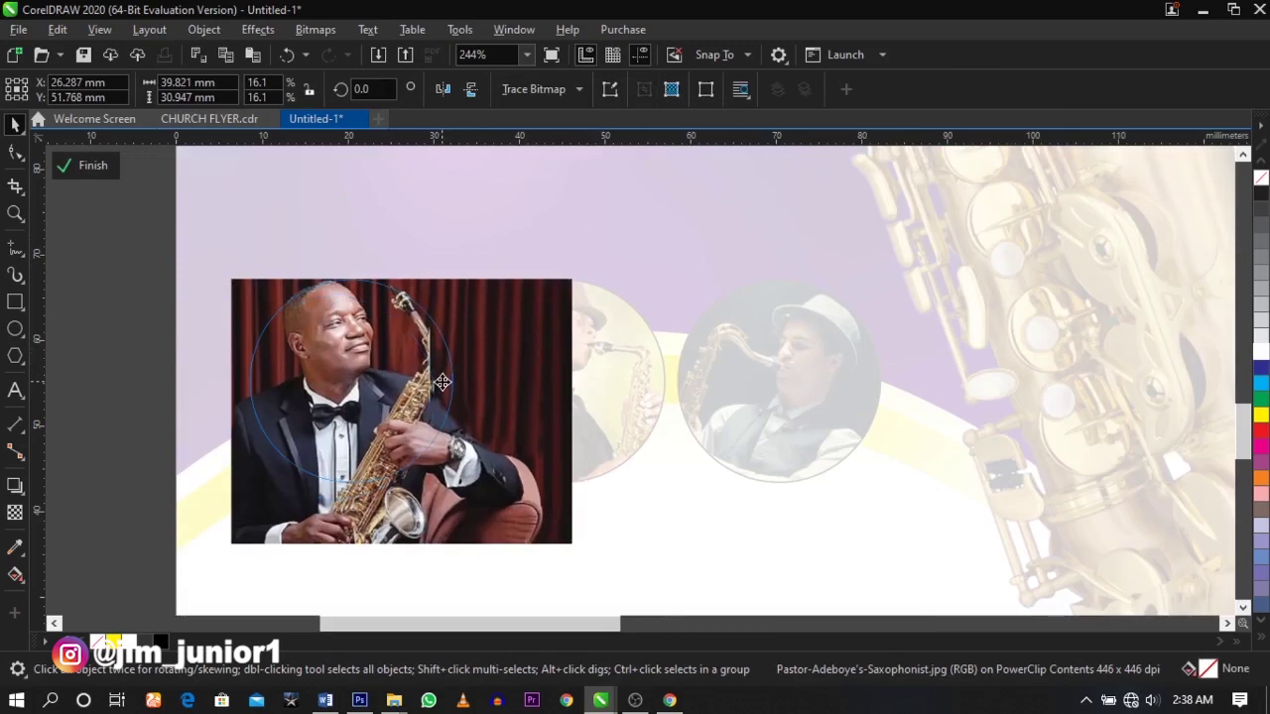
click(92, 165)
click(617, 382)
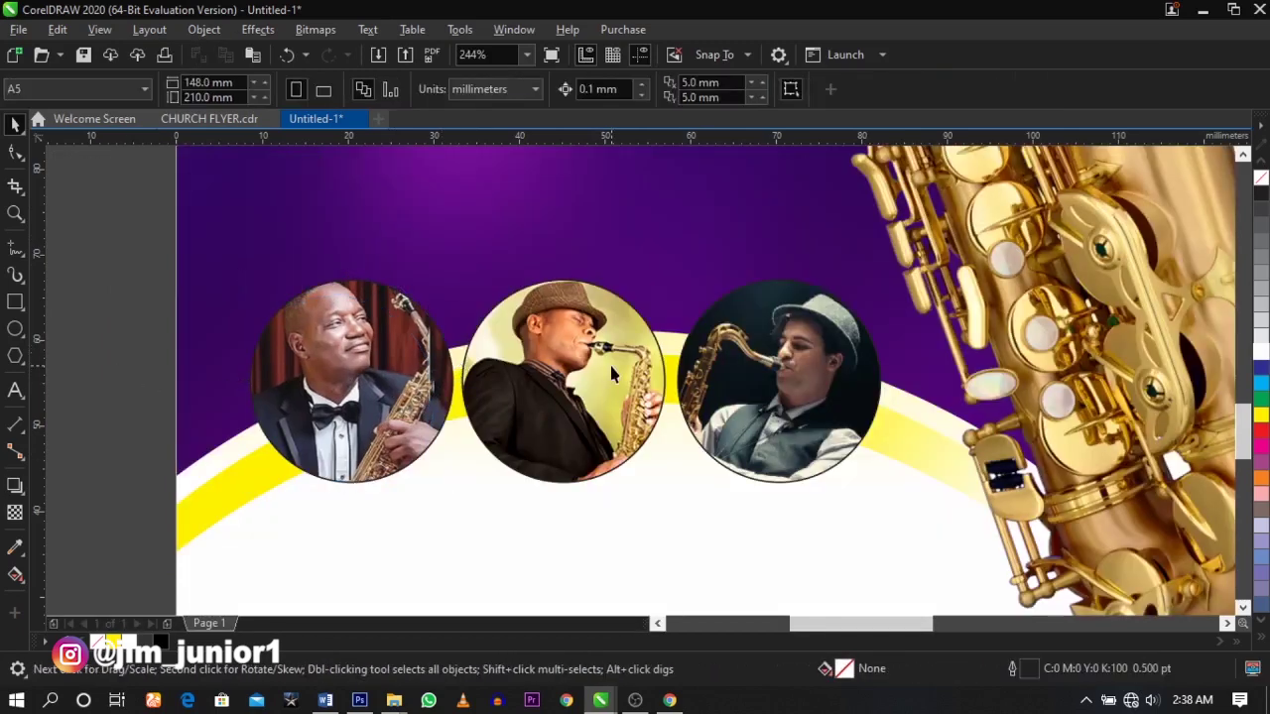
scroll(617, 382, up, 2)
scroll(612, 381, down, 2)
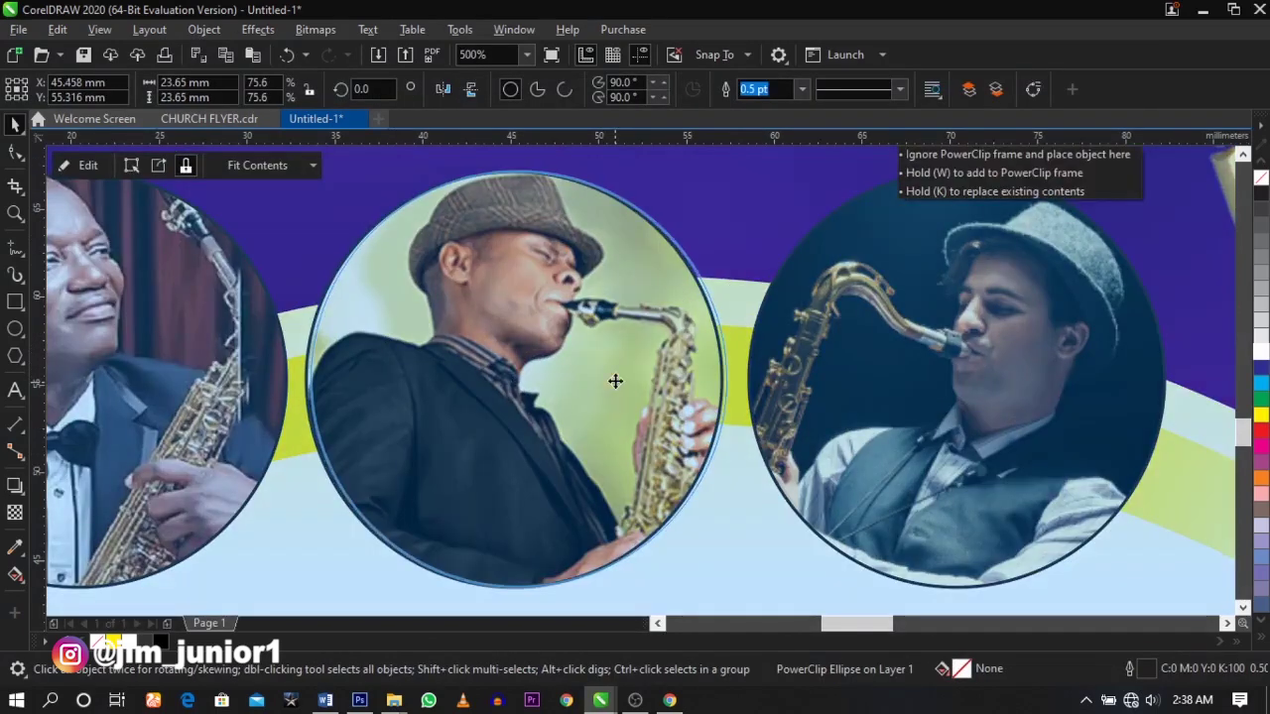
click(793, 371)
- Select all three photo circles, leaving the toolbar outline width unchanged
shift+click(596, 377)
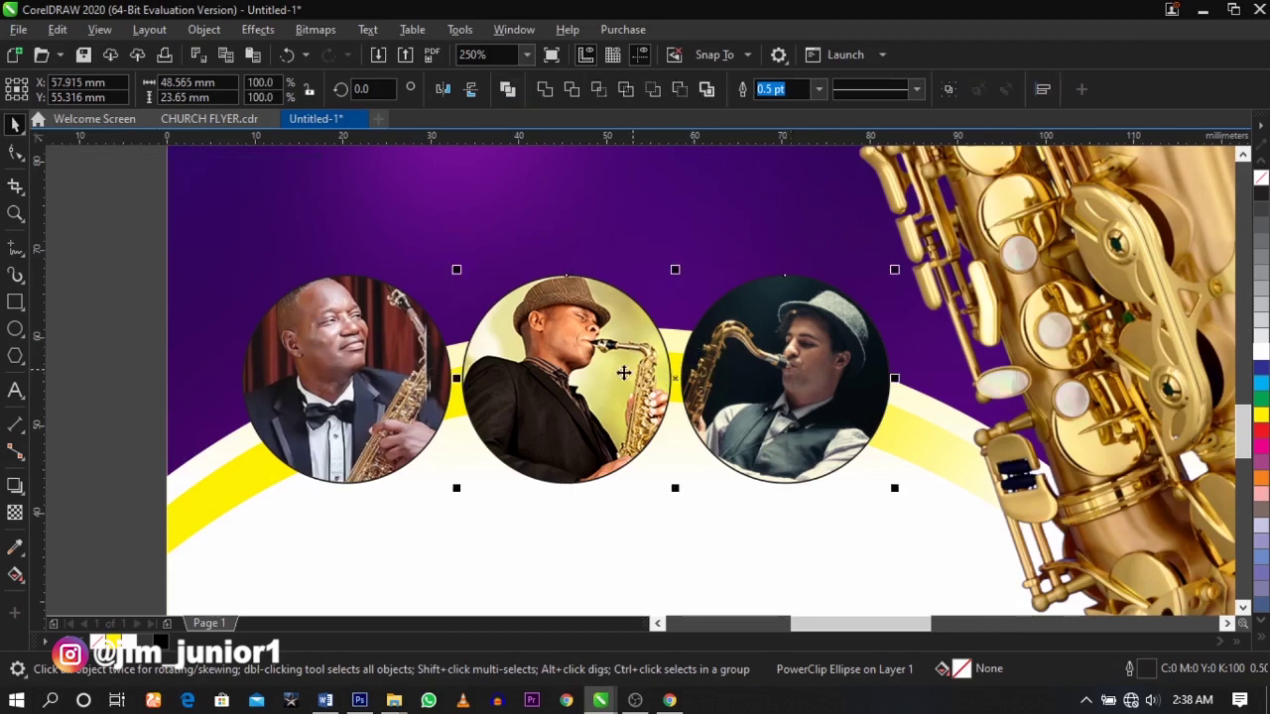
shift+click(397, 389)
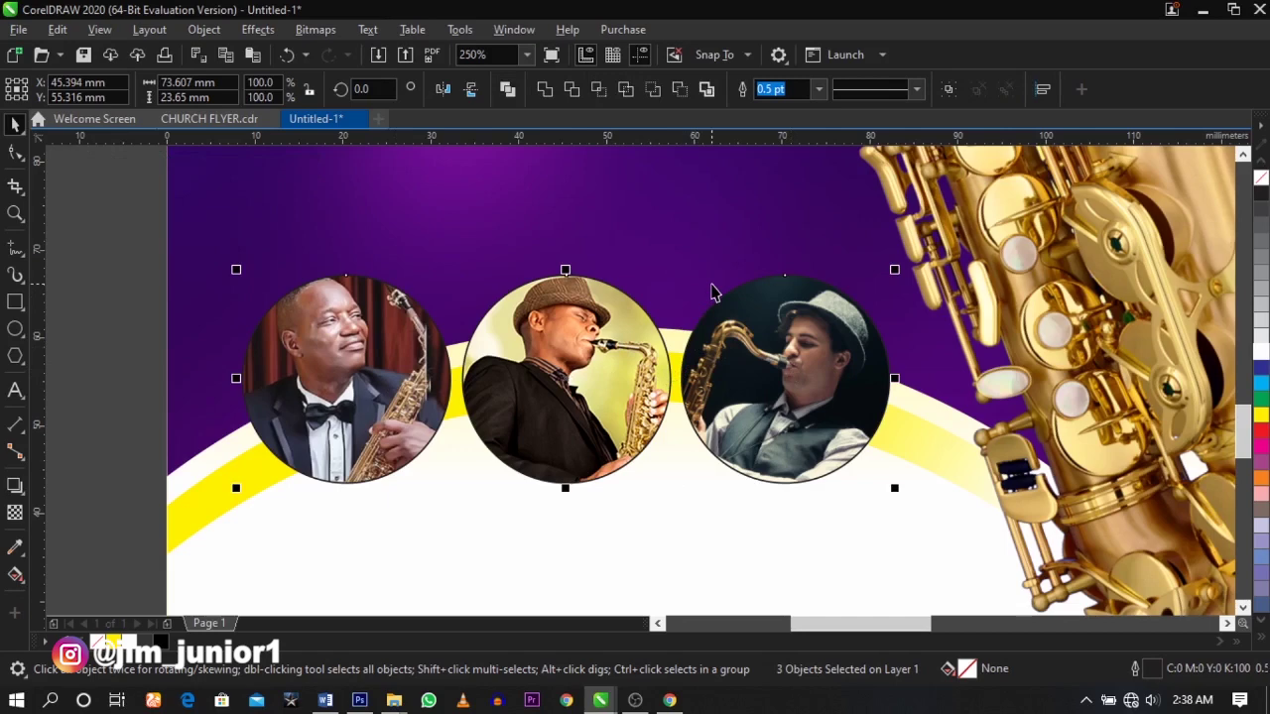
click(819, 89)
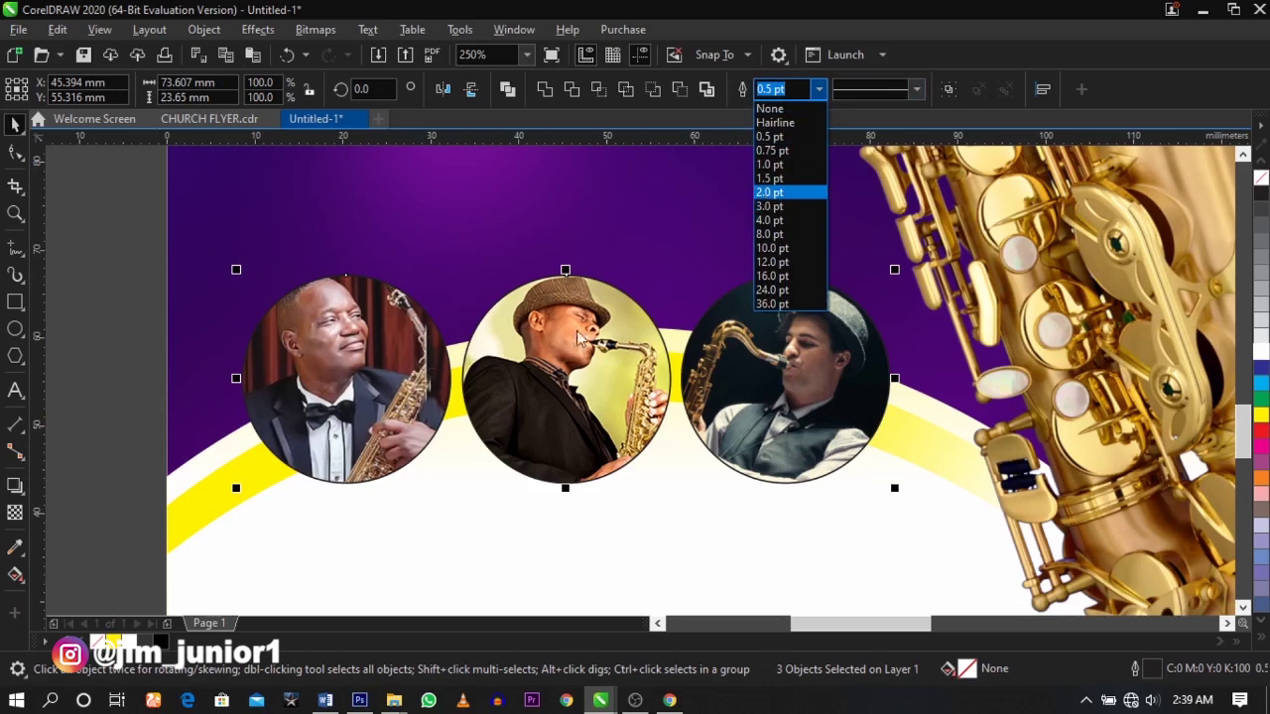
click(695, 294)
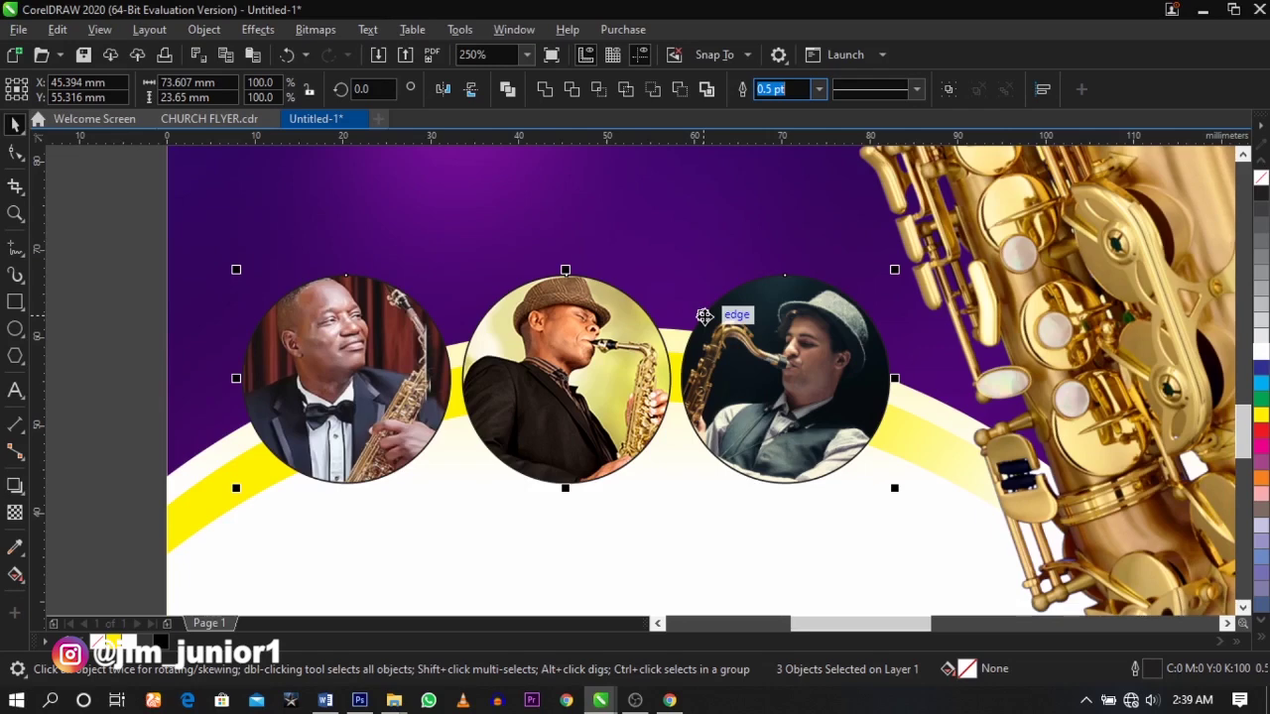
click(721, 368)
- In Outline Pen, set the width to 8.0 pt and place the outline behind the fill
key(F12)
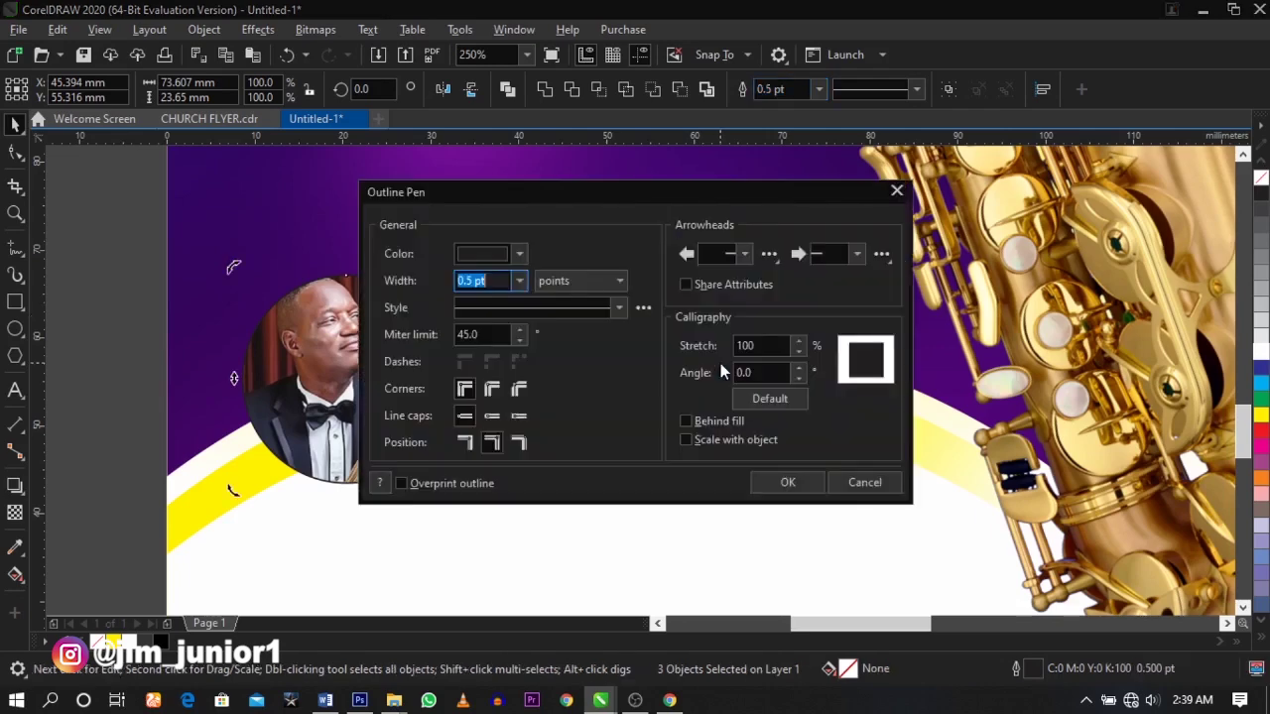
click(519, 254)
click(519, 281)
click(518, 281)
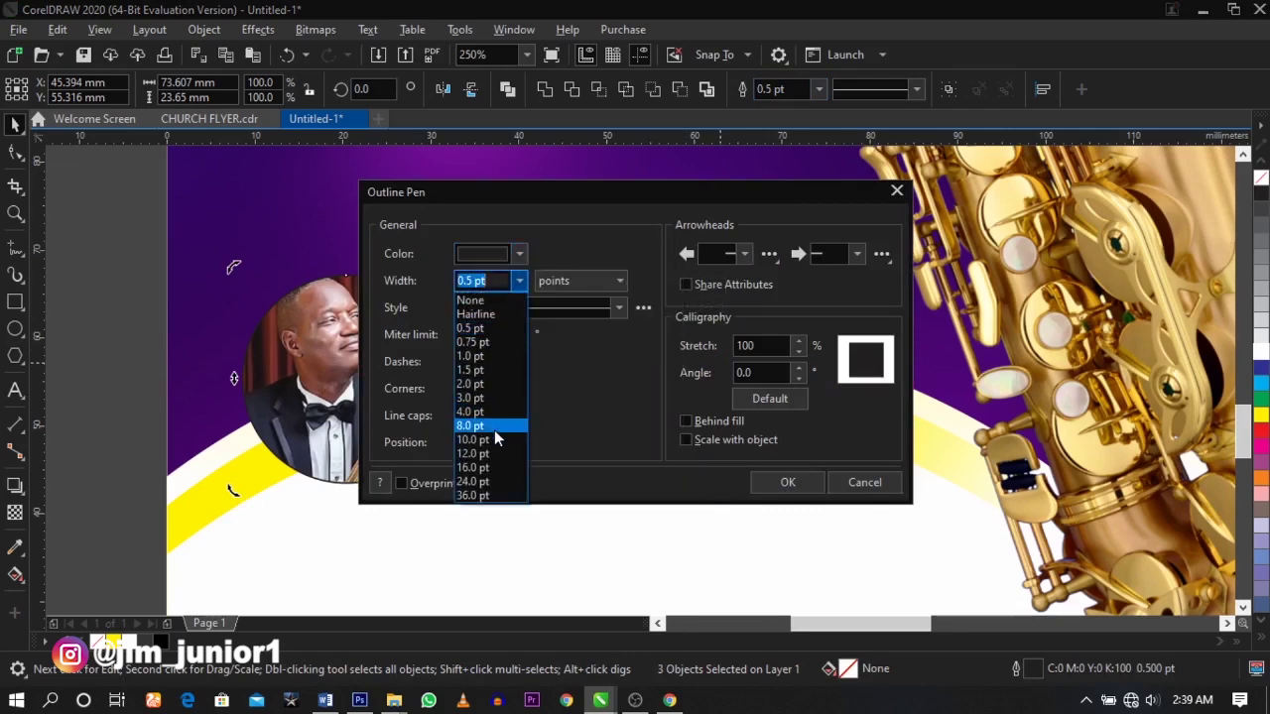
click(495, 430)
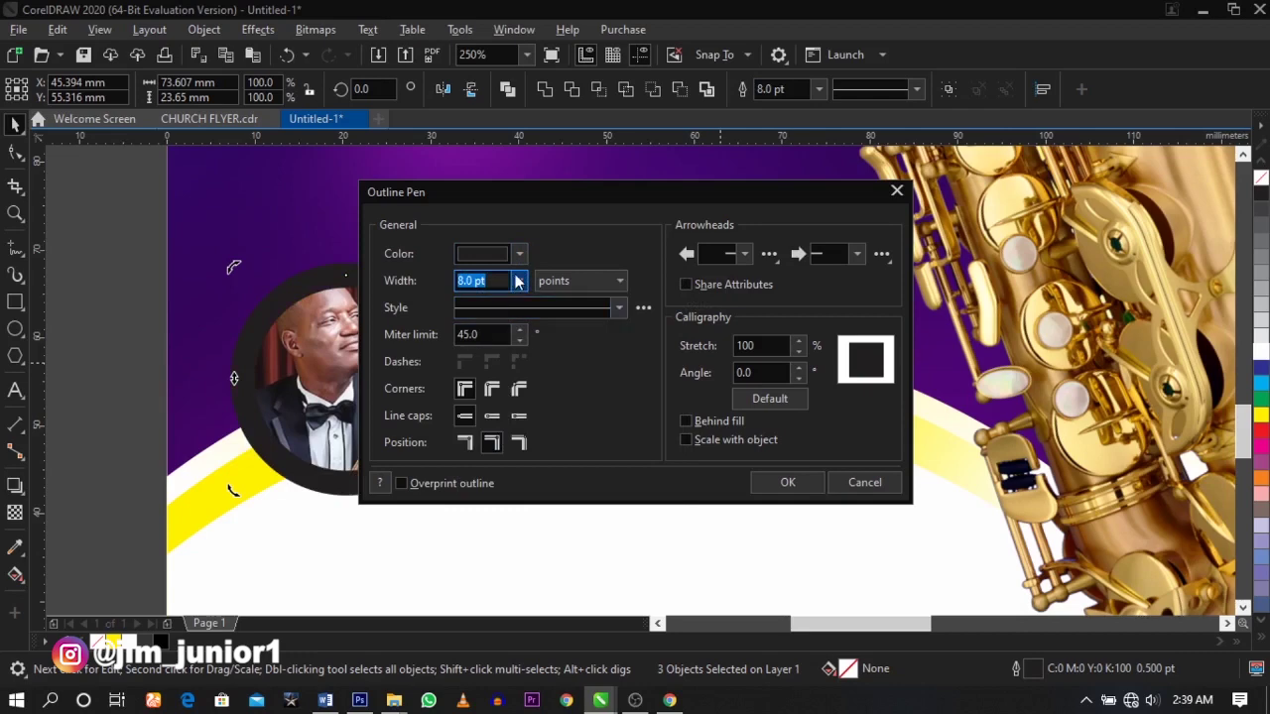
click(517, 282)
click(498, 411)
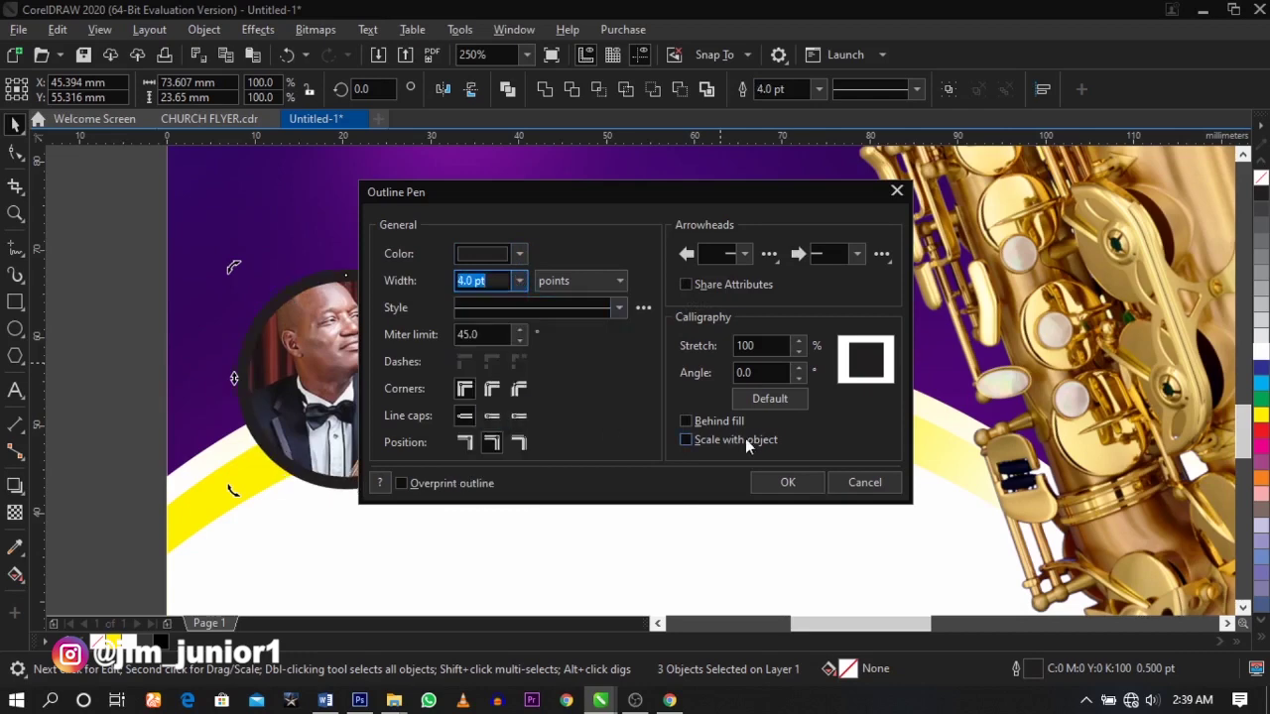
click(686, 420)
click(518, 281)
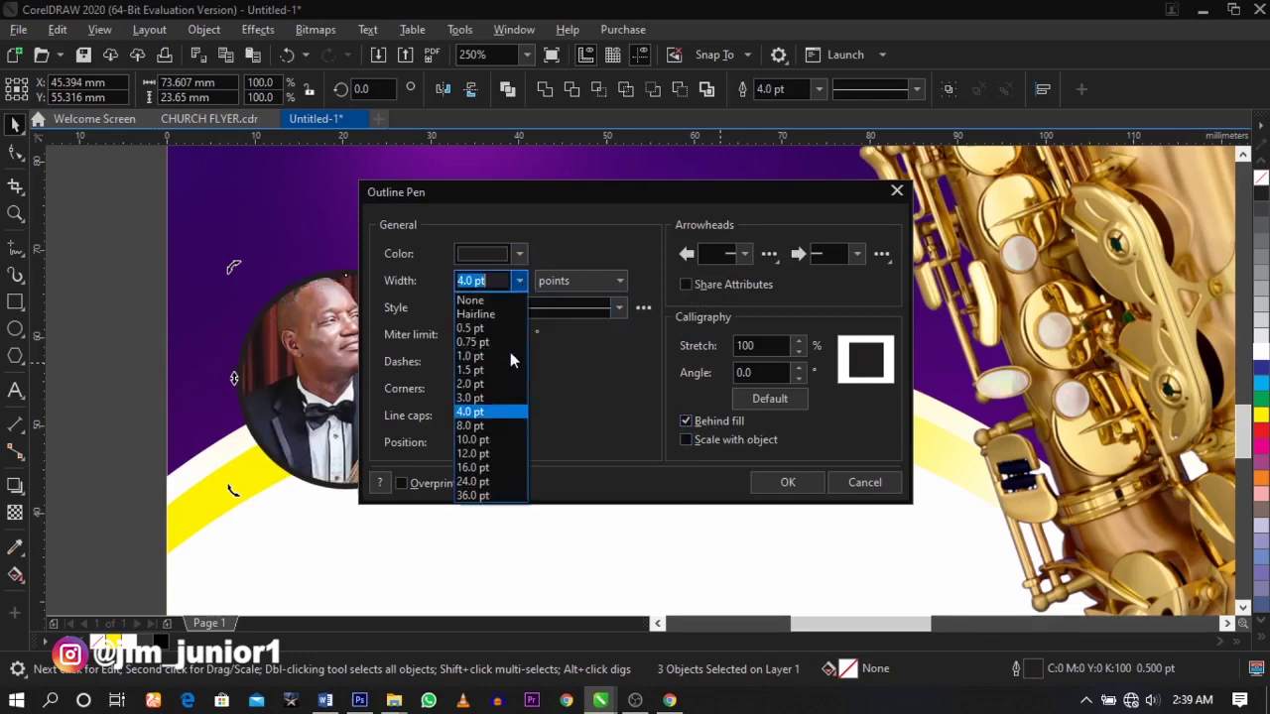
click(491, 413)
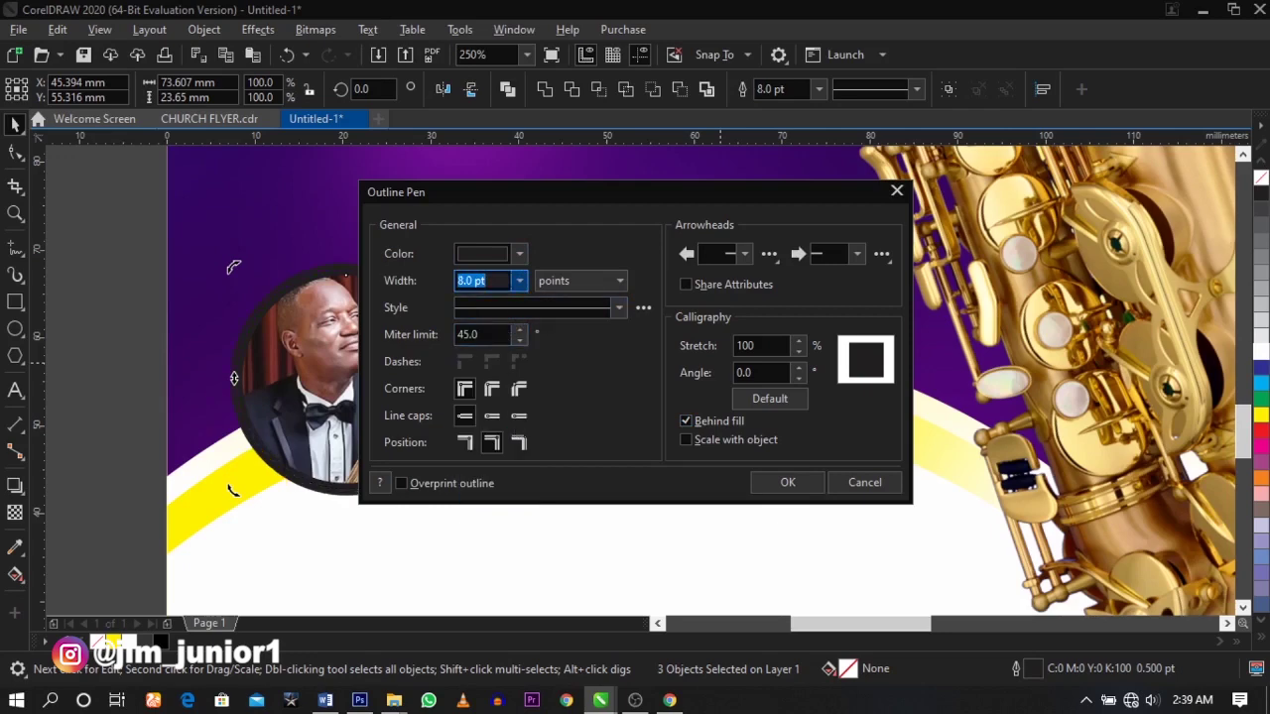
- Make the 8 pt outline white and apply it to the circles
click(519, 256)
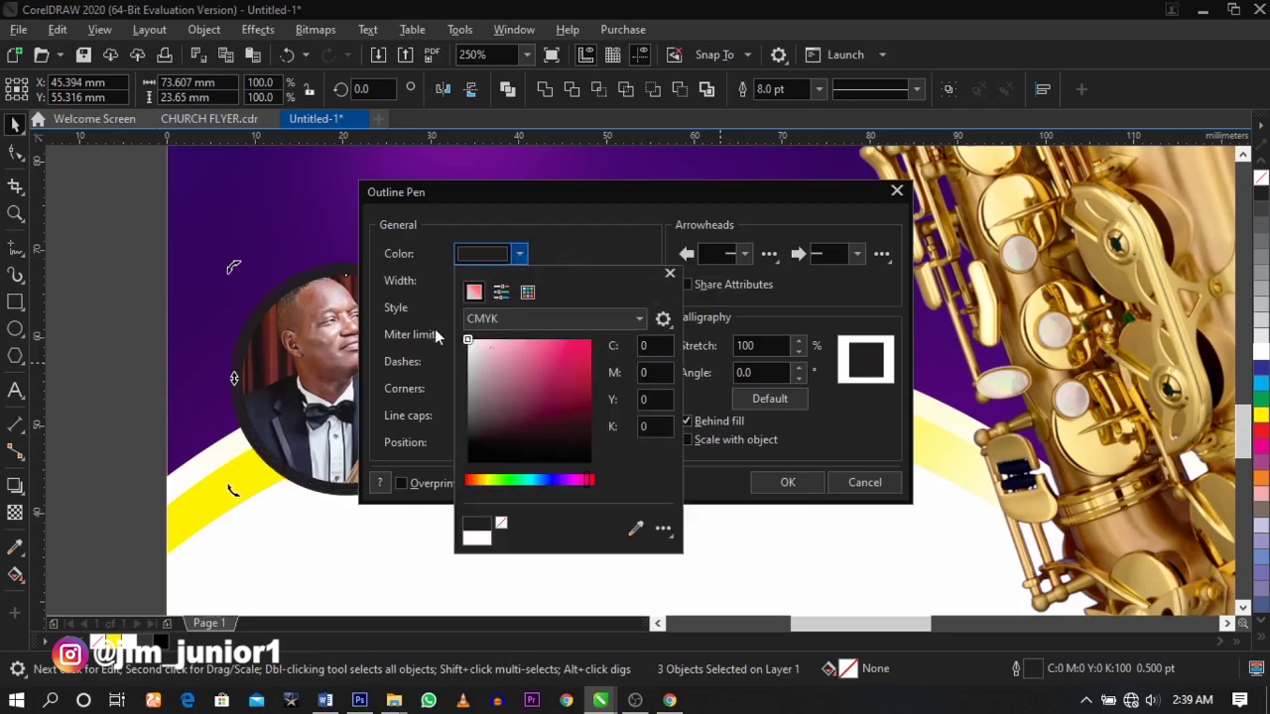
drag(450, 337, 425, 321)
click(797, 455)
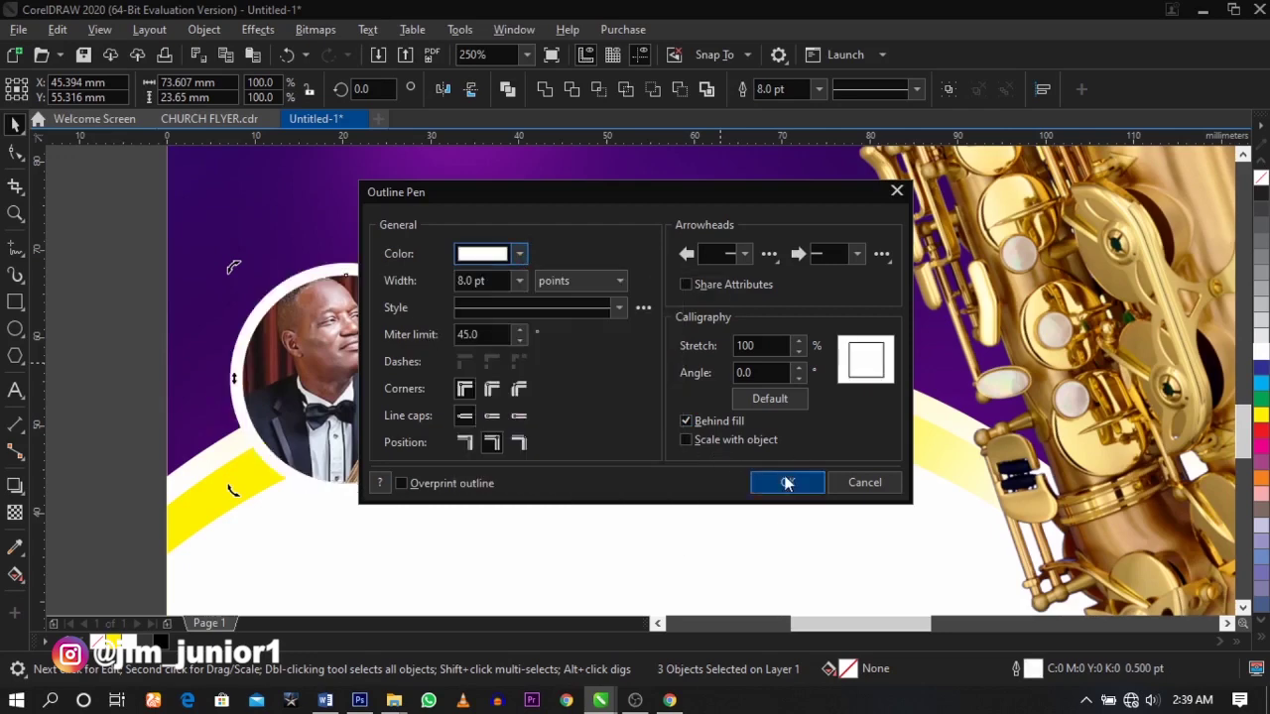
click(787, 482)
click(438, 298)
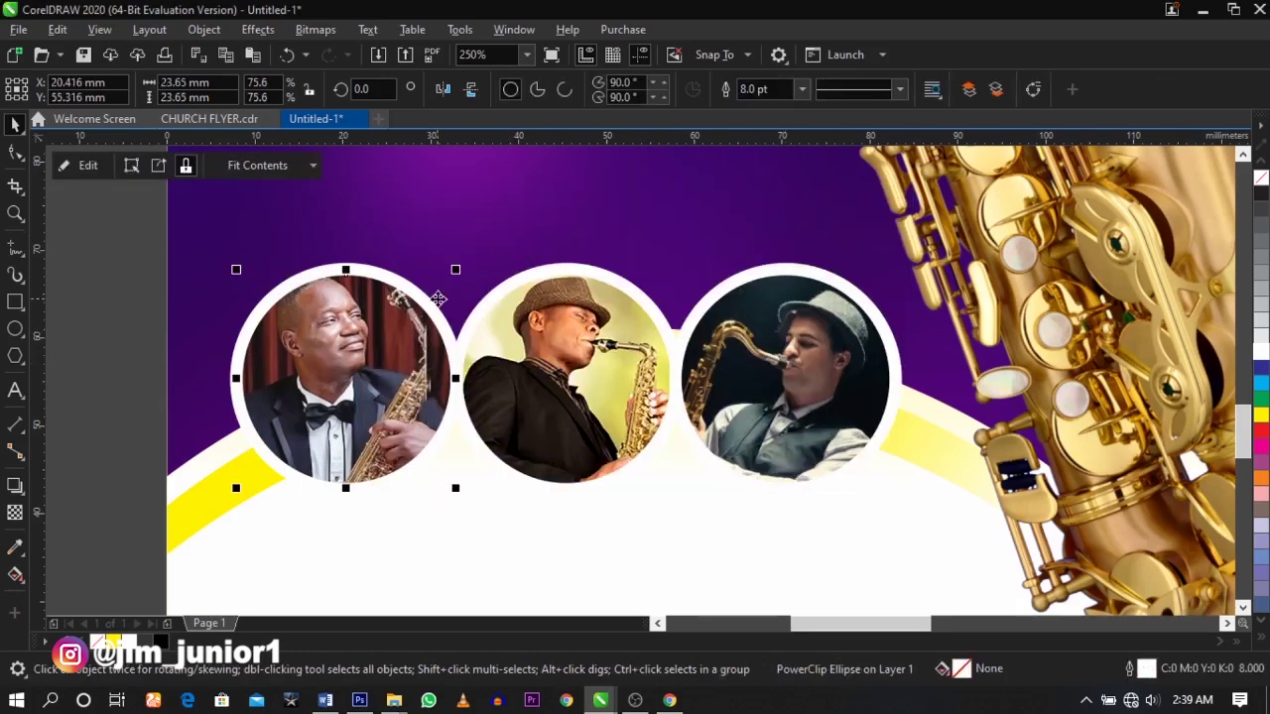
- Cast a downward drop shadow from each of the left, middle and right photo circles
click(16, 486)
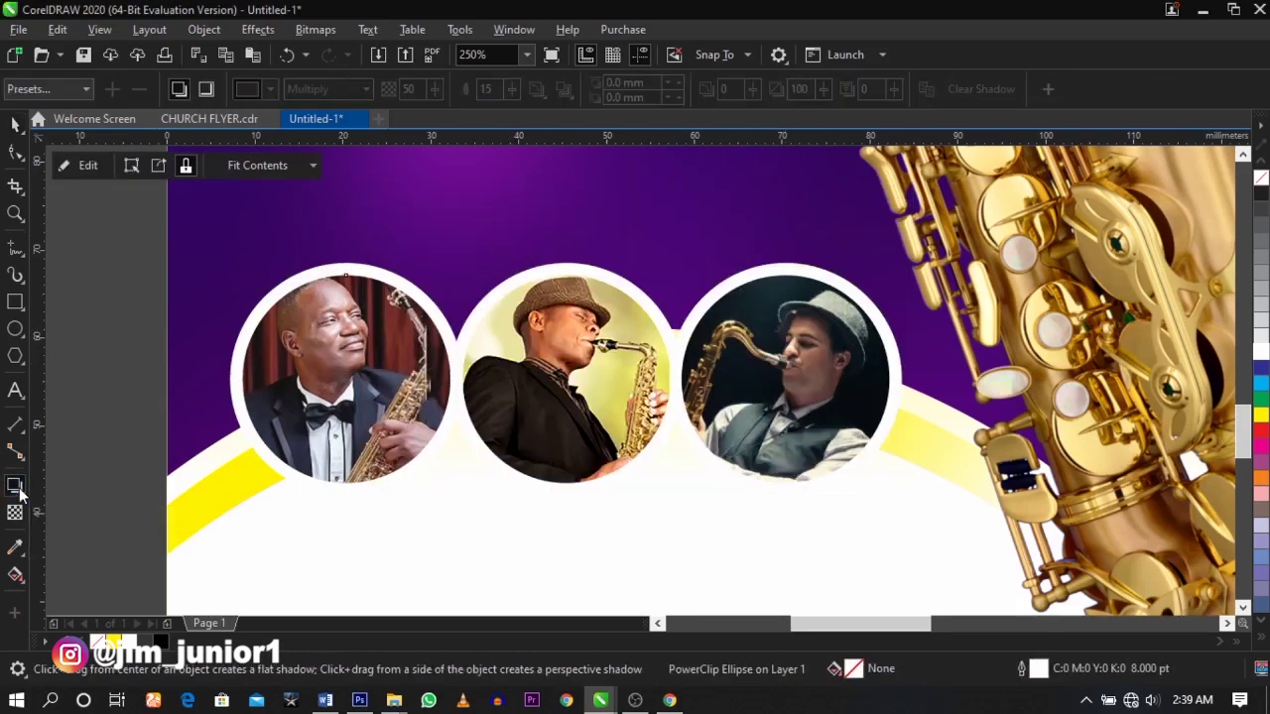
drag(345, 263, 347, 505)
click(582, 368)
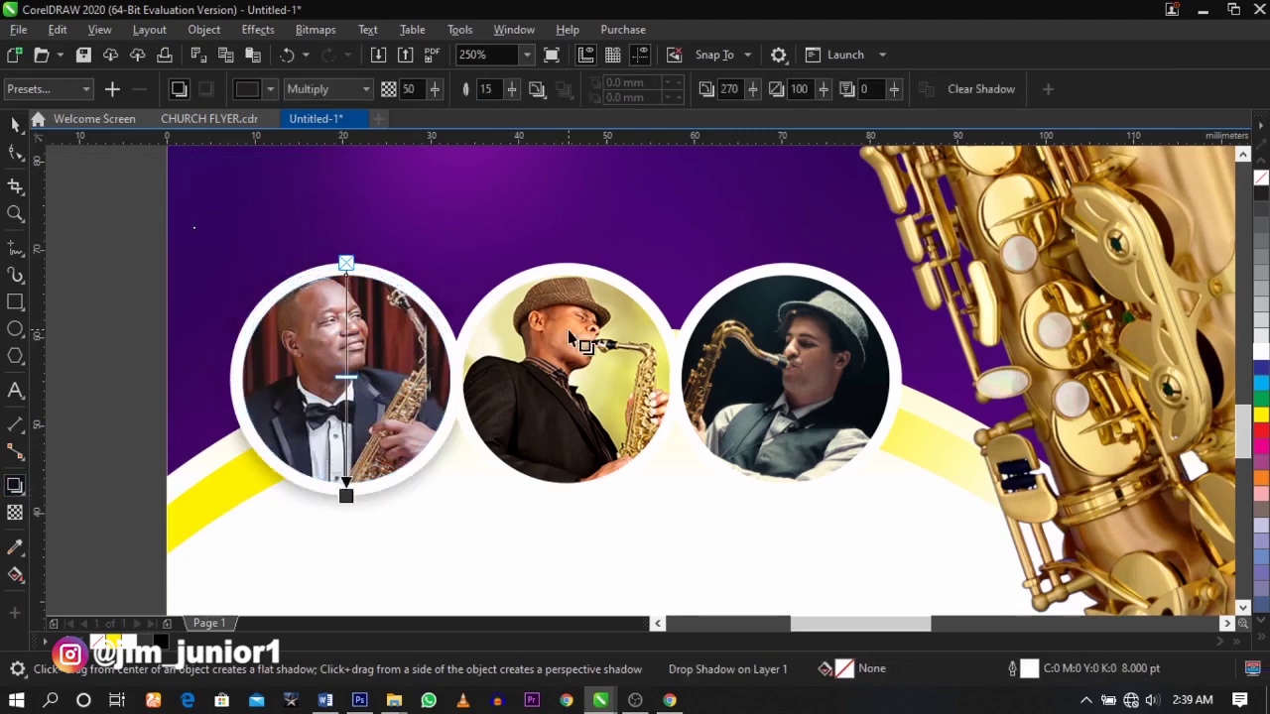
drag(566, 264, 566, 499)
click(794, 298)
drag(785, 263, 785, 499)
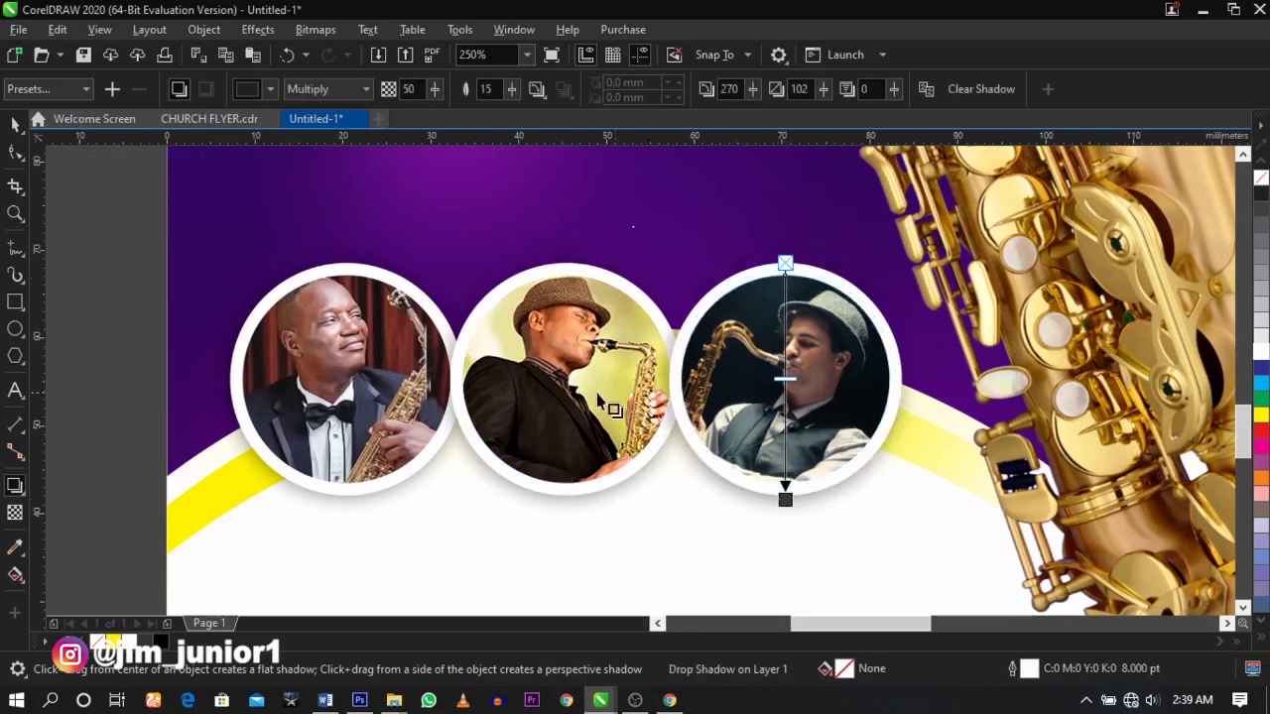
key(space)
click(549, 380)
click(549, 380)
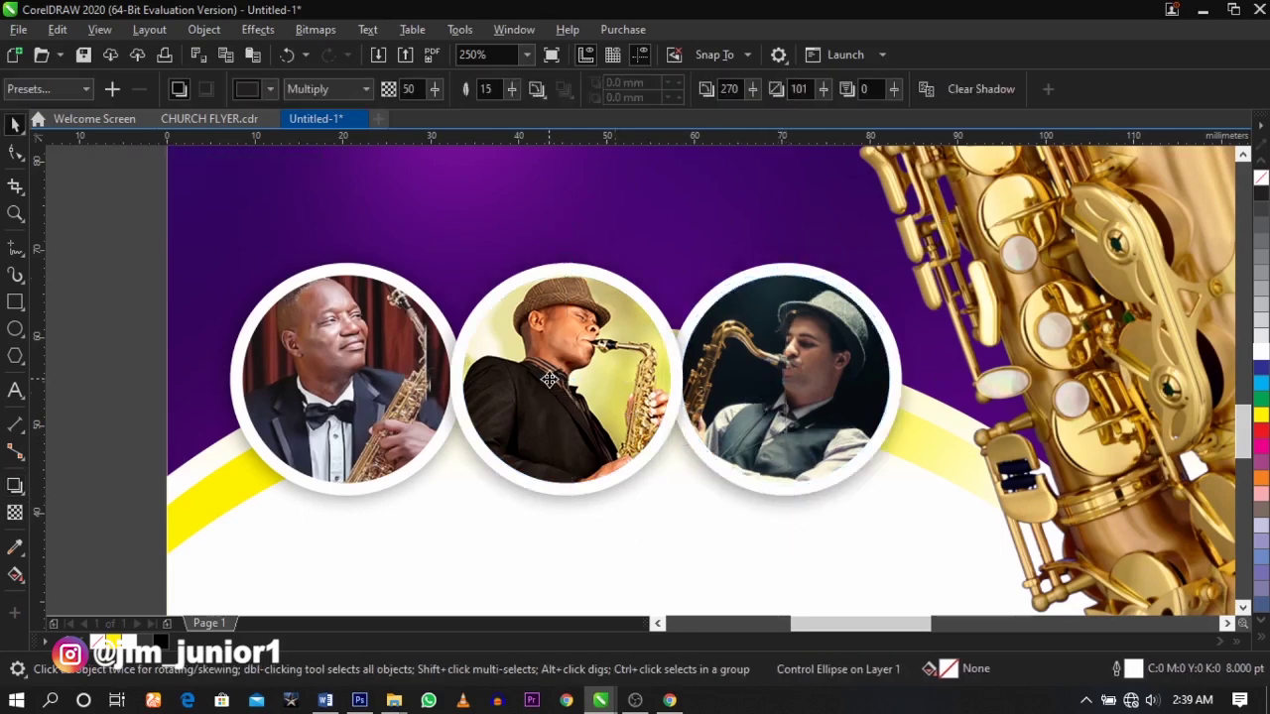
key(F4)
- Move the event details text block lower on the flyer
click(313, 344)
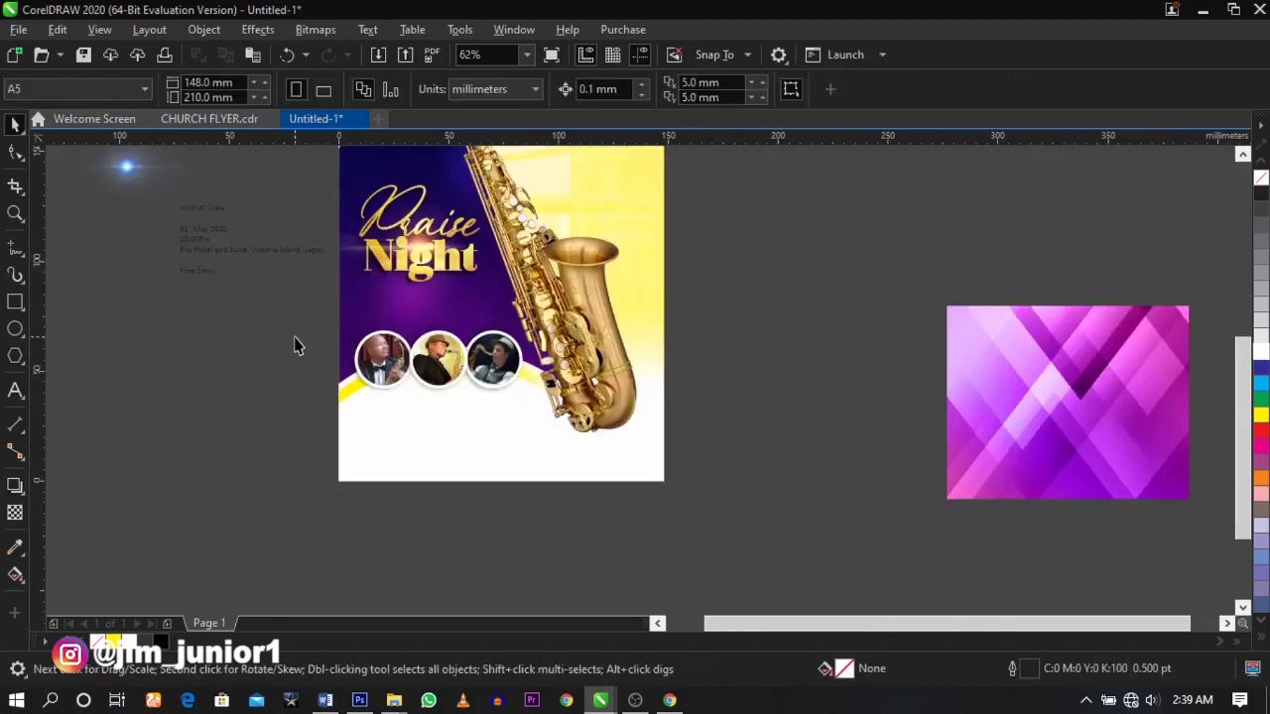
key(z)
drag(201, 424, 704, 147)
key(space)
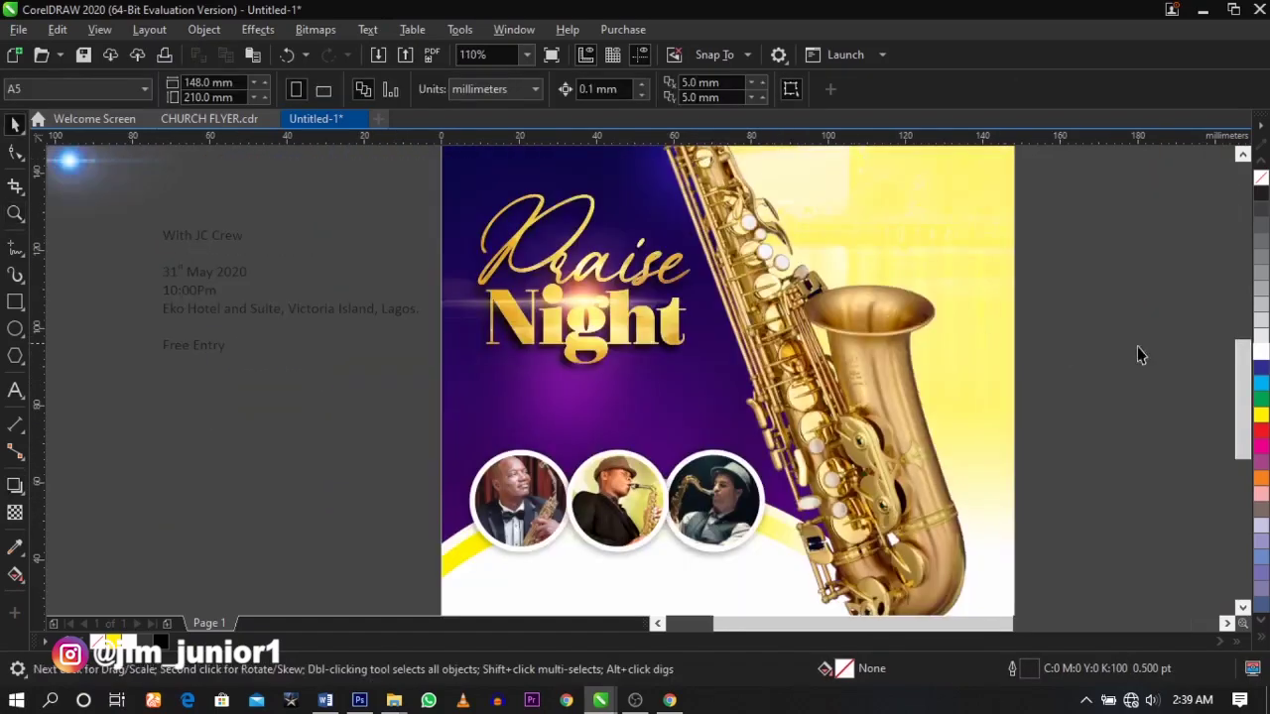
drag(235, 242, 162, 320)
key(Escape)
- Cut the 'With JC Crew' line from the side text and paste it below Night
double_click(226, 320)
key(ctrl+x)
click(508, 401)
key(ctrl+v)
key(z)
drag(380, 308, 878, 488)
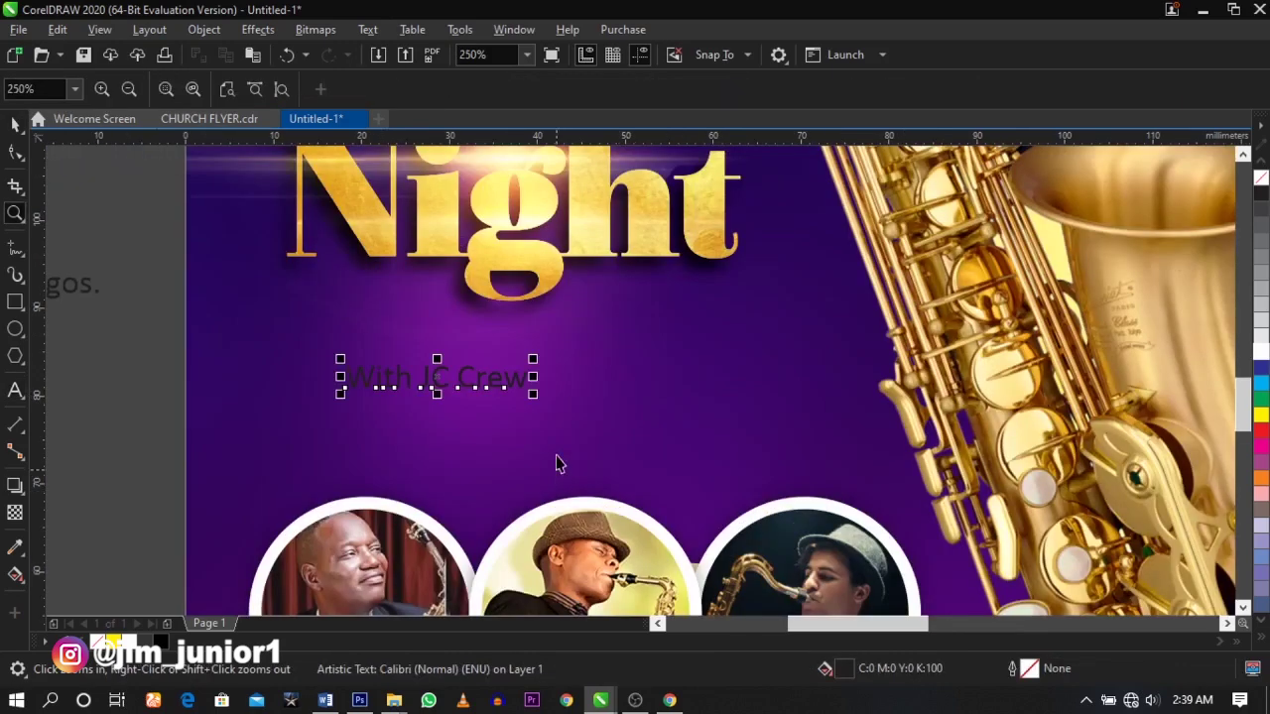
key(space)
drag(539, 388, 658, 376)
- Set the 'With JC Crew' text to Raleway and scale it down
click(645, 89)
click(601, 166)
text(Raleway)
key(Return)
drag(732, 391, 655, 372)
- Change the line to UPPERCASE and shrink 'WITH JC CREW' slightly
double_click(657, 365)
key(ctrl+a)
key(shift+F3)
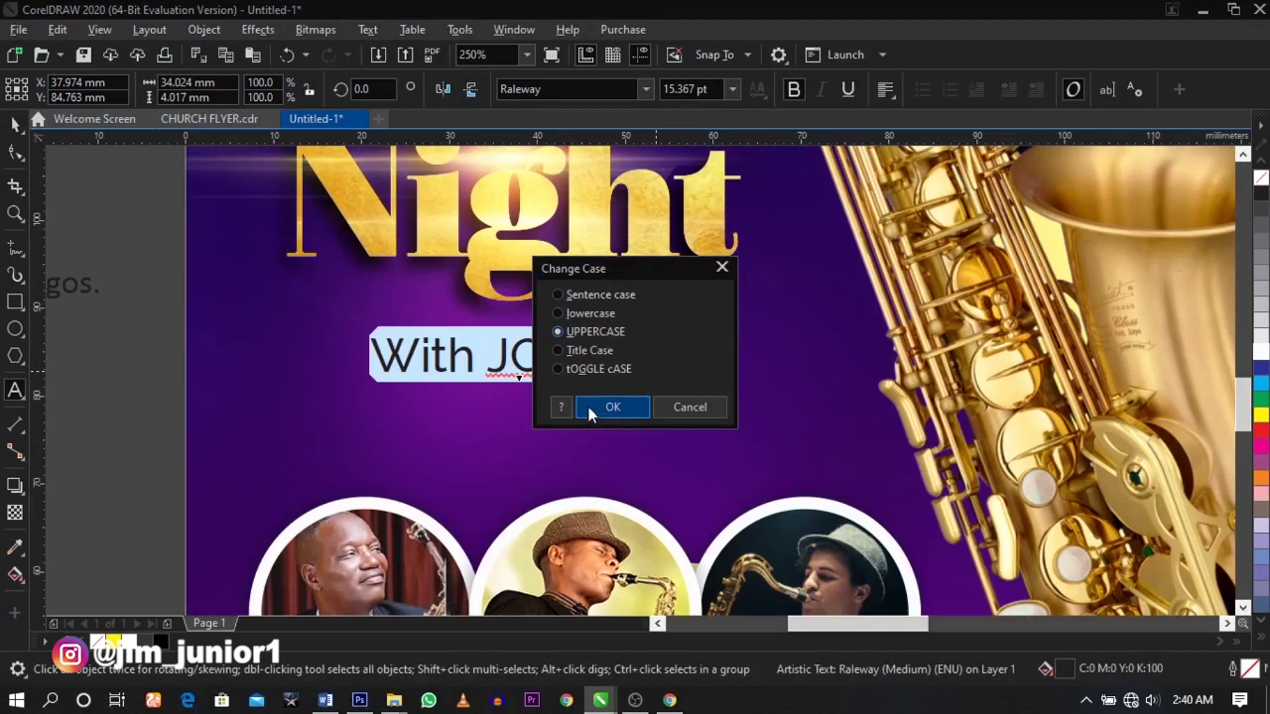
click(589, 402)
key(ctrl+space)
drag(720, 372, 658, 360)
scroll(646, 360, down, 3)
- Leave a copy of the WITH JC CREW text below the photo circles
click(589, 486)
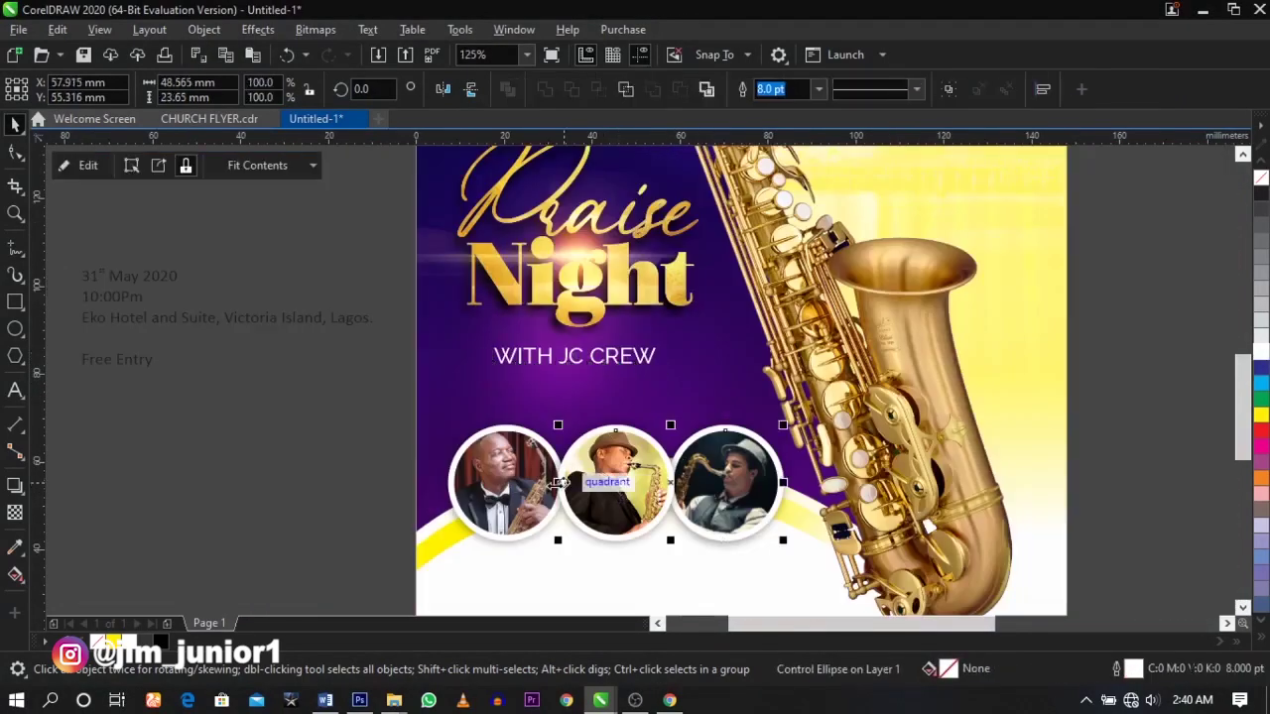
drag(388, 420, 718, 314)
drag(642, 397, 637, 579)
right_click(637, 579)
key(Escape)
key(z)
drag(368, 477, 761, 586)
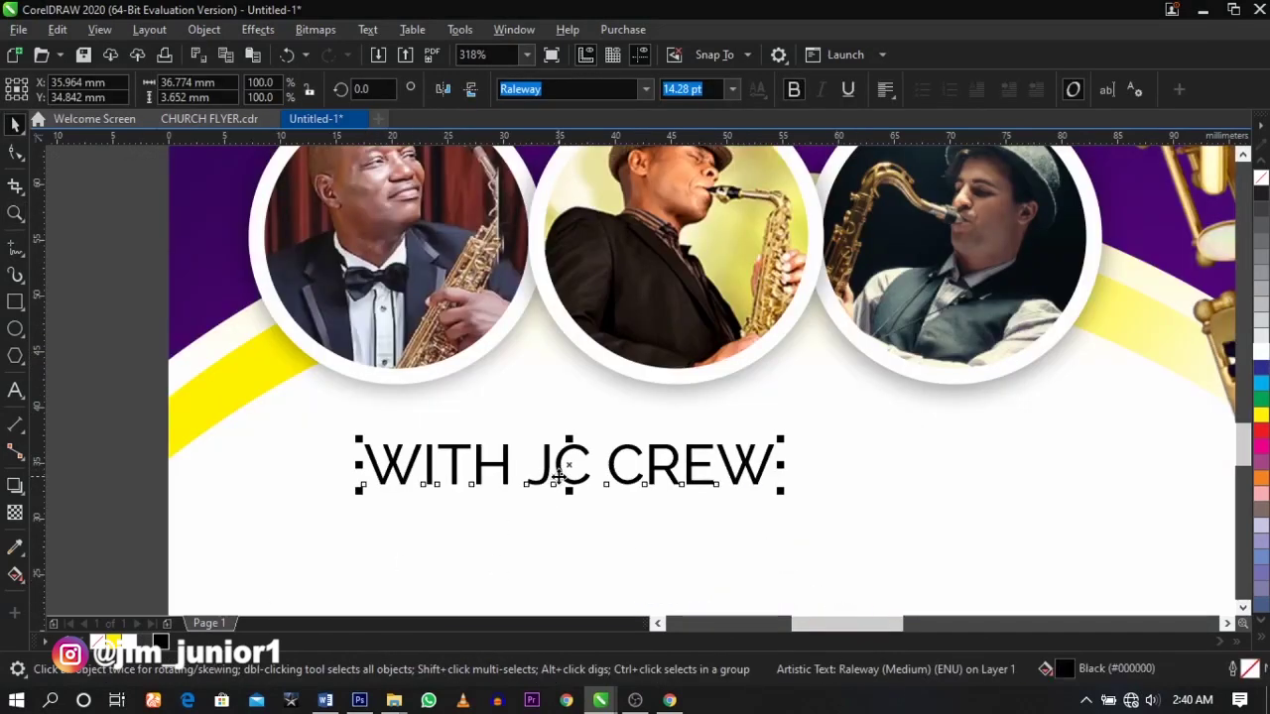
- Retype the copy as 'Math Sax', shrink it and place it under the left circle
double_click(558, 476)
key(ctrl+a)
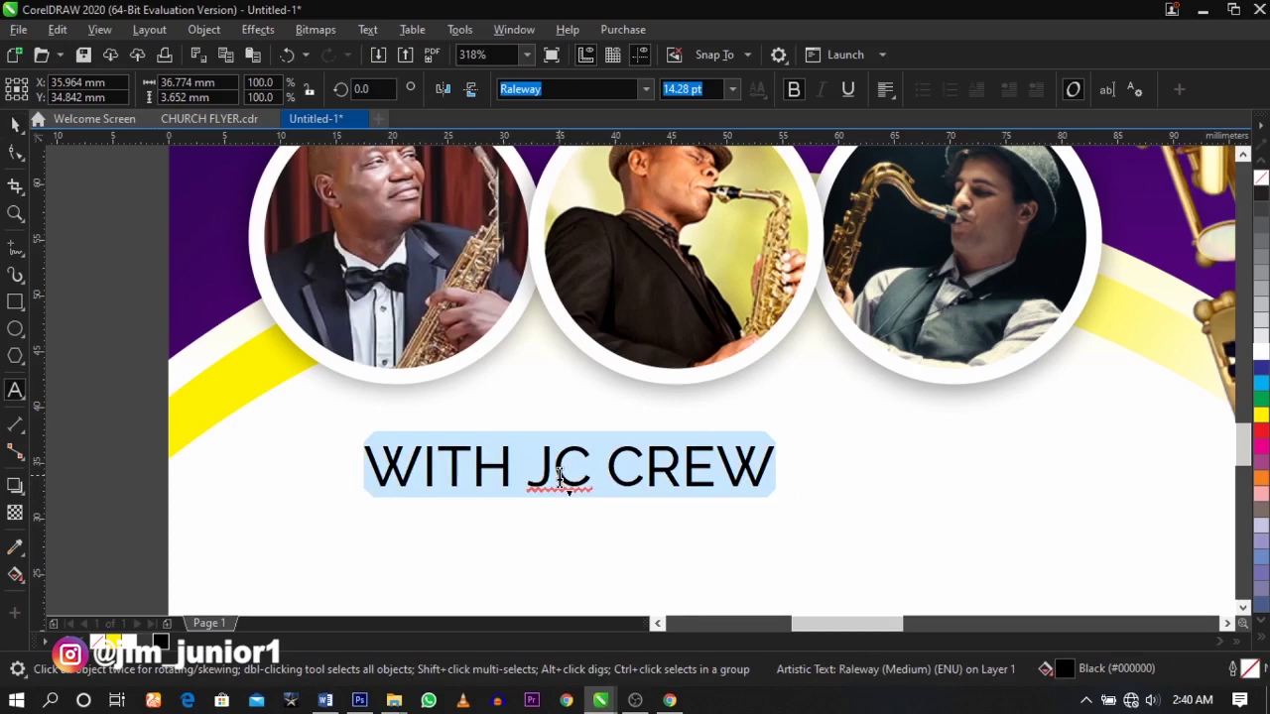
text(Mat)
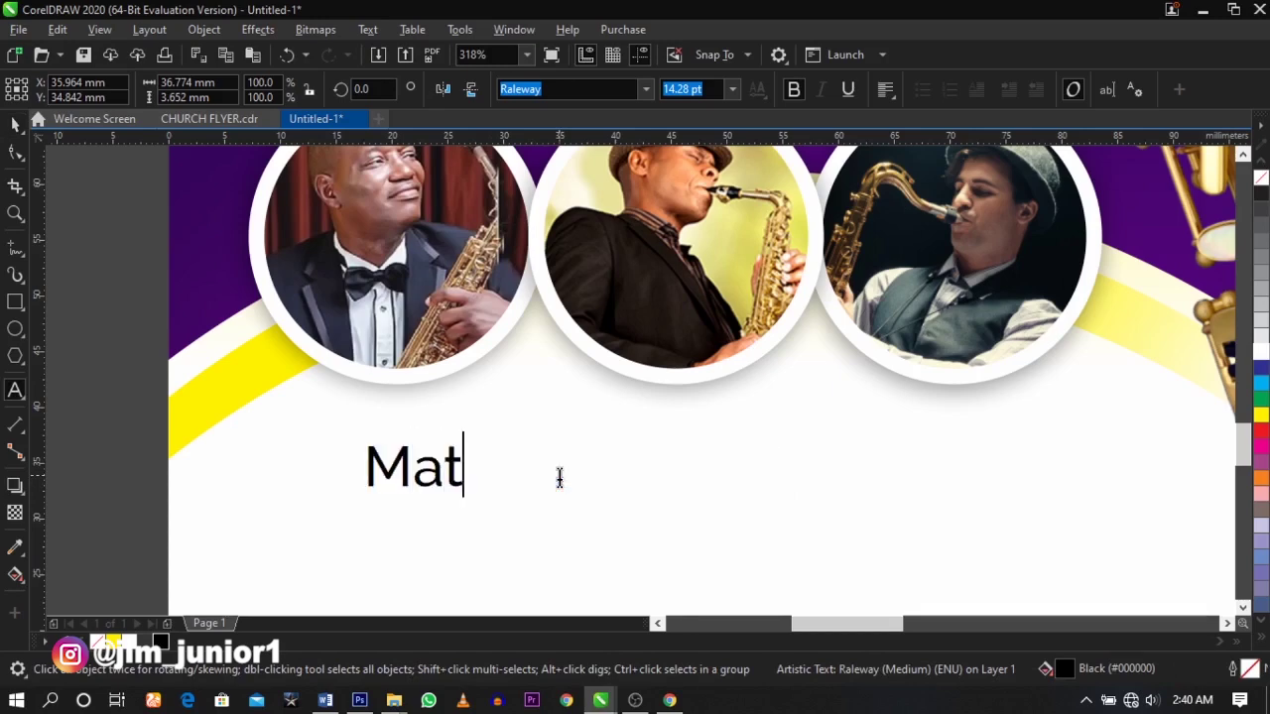
text(h Sax)
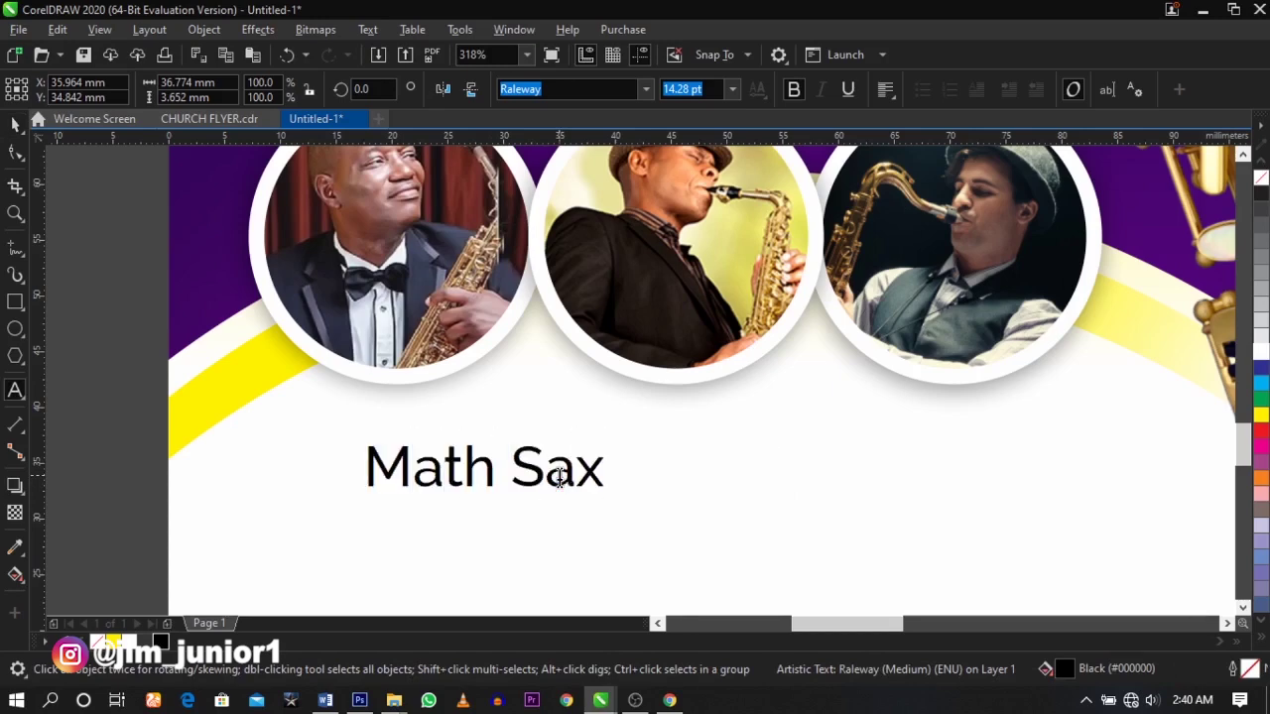
key(ctrl+space)
drag(613, 493, 482, 438)
click(429, 425)
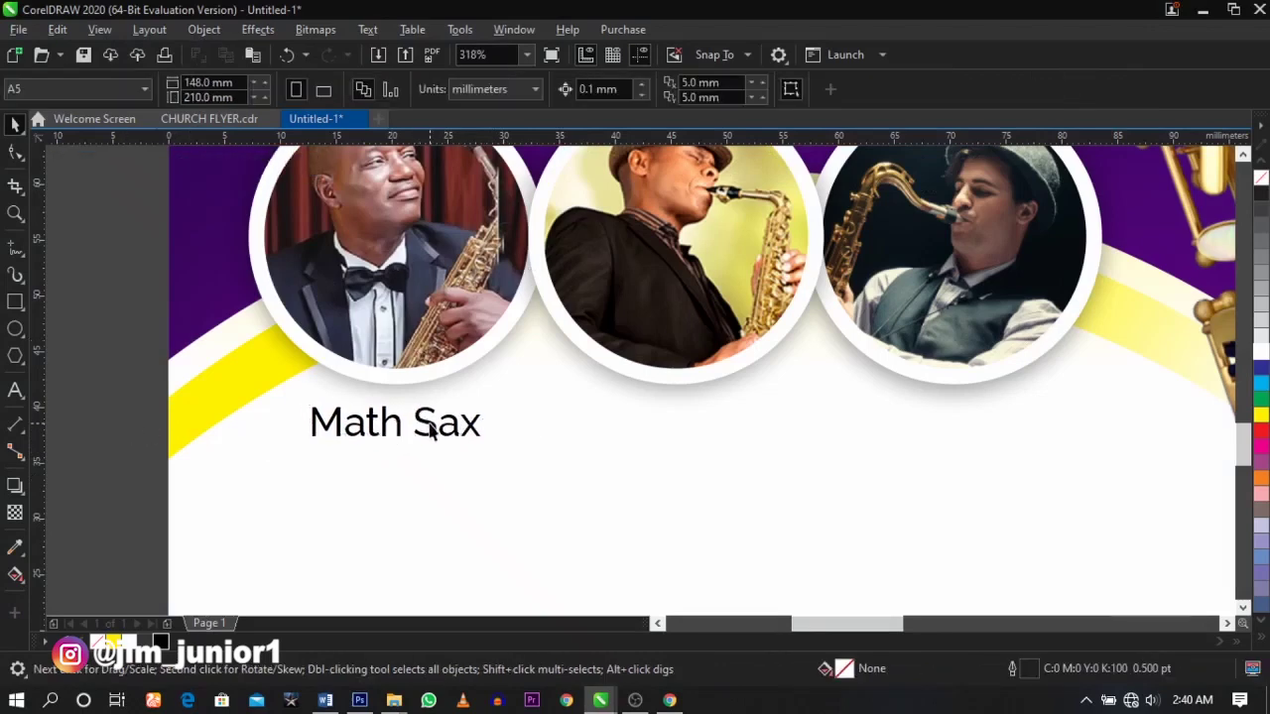
- Copy the caption under the middle circle and change it to 'Stev. Sax'
click(431, 427)
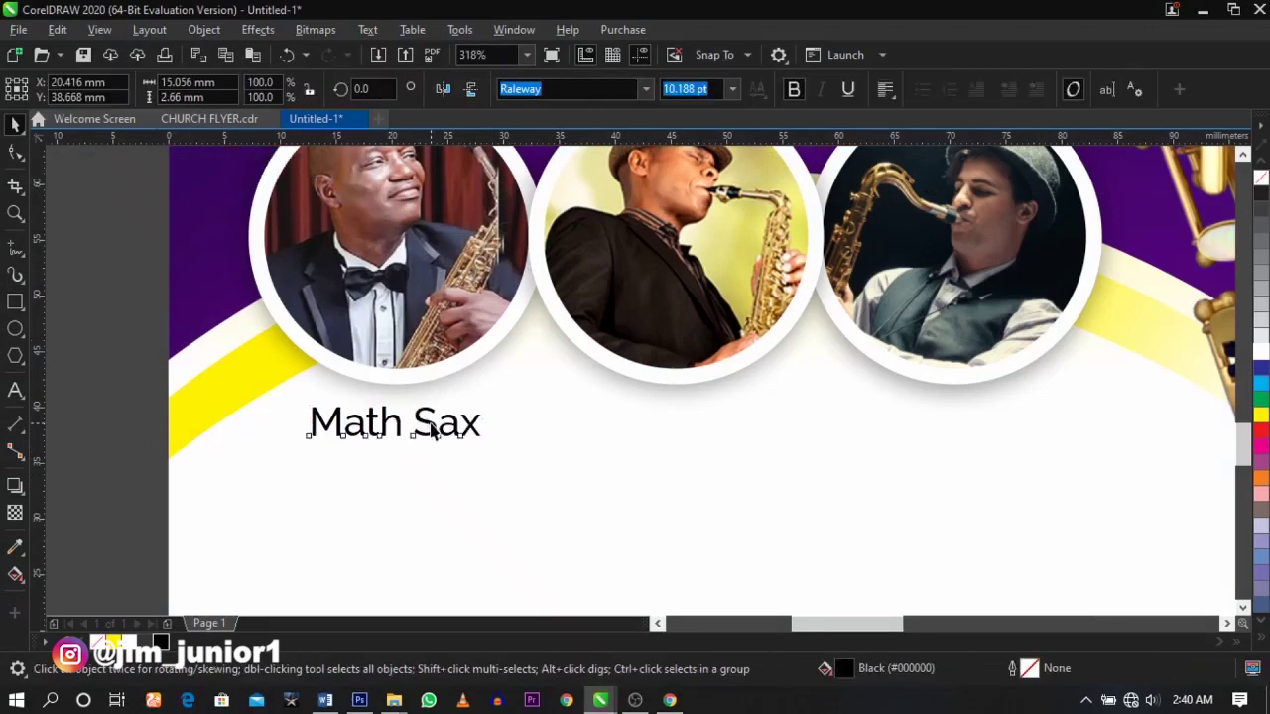
drag(431, 427, 533, 434)
double_click(671, 434)
text(Stev)
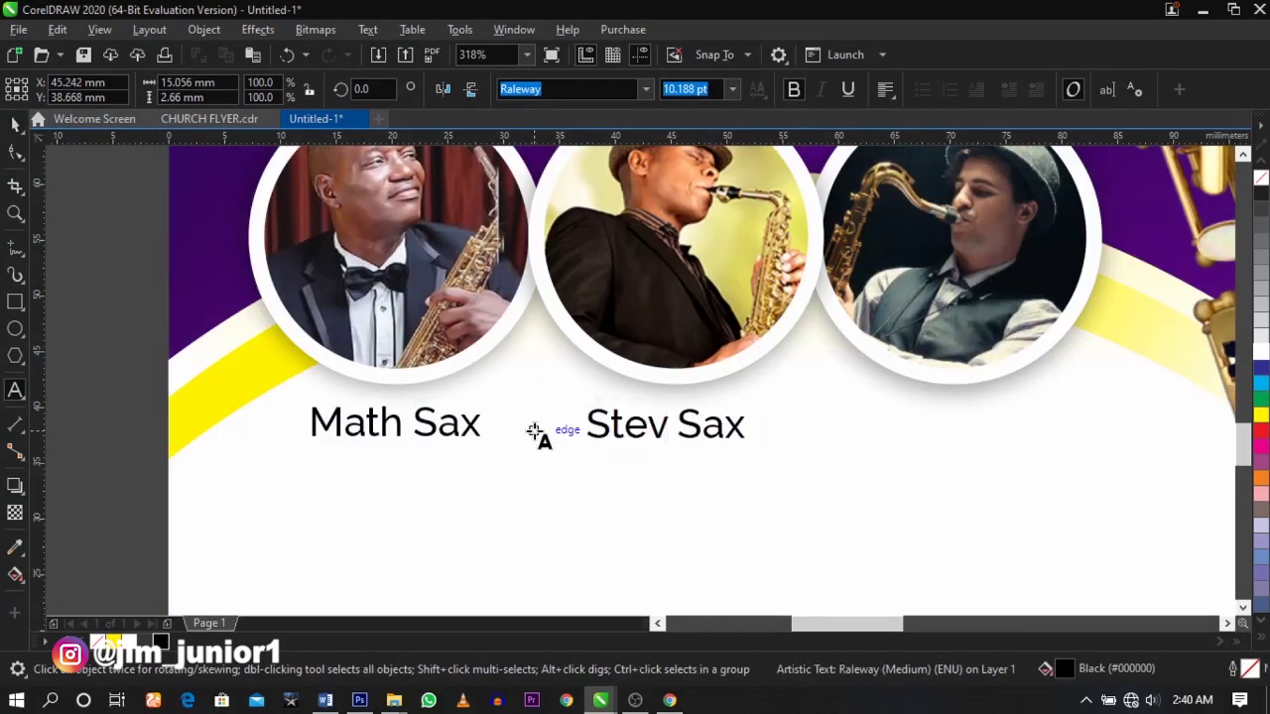
text(.)
key(ctrl+space)
click(695, 447)
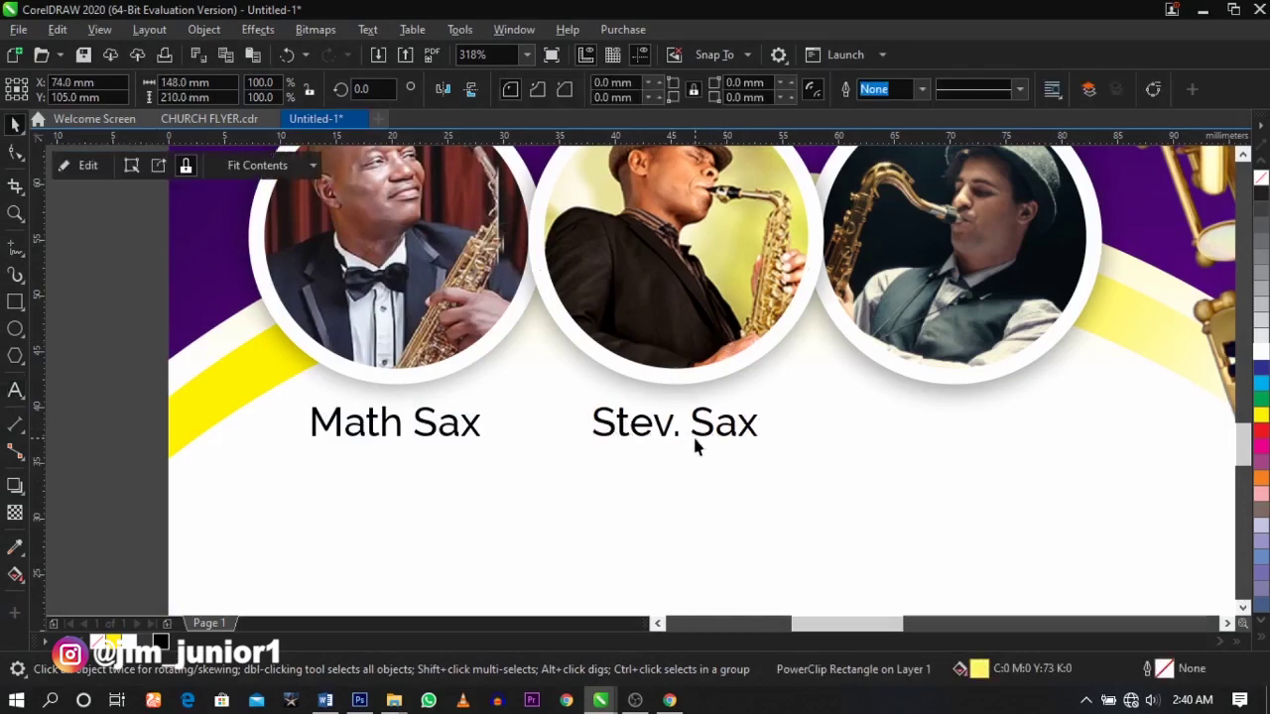
drag(703, 442, 933, 442)
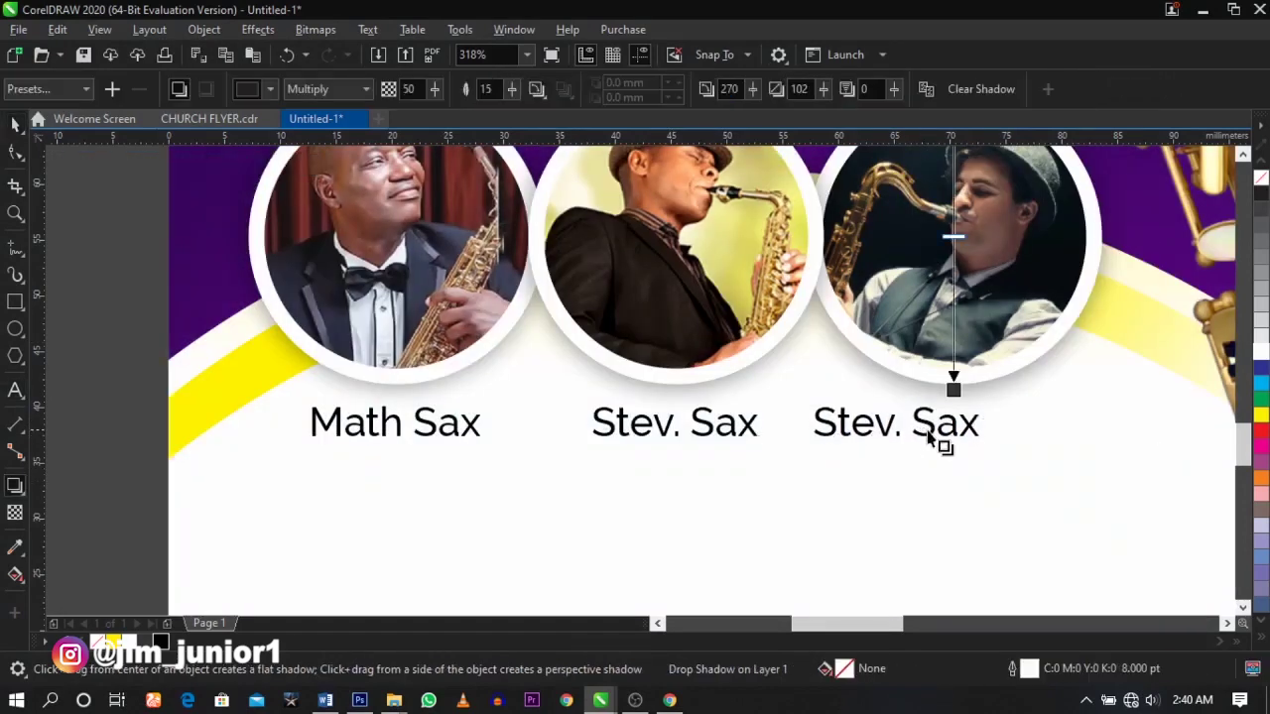
key(space)
double_click(893, 425)
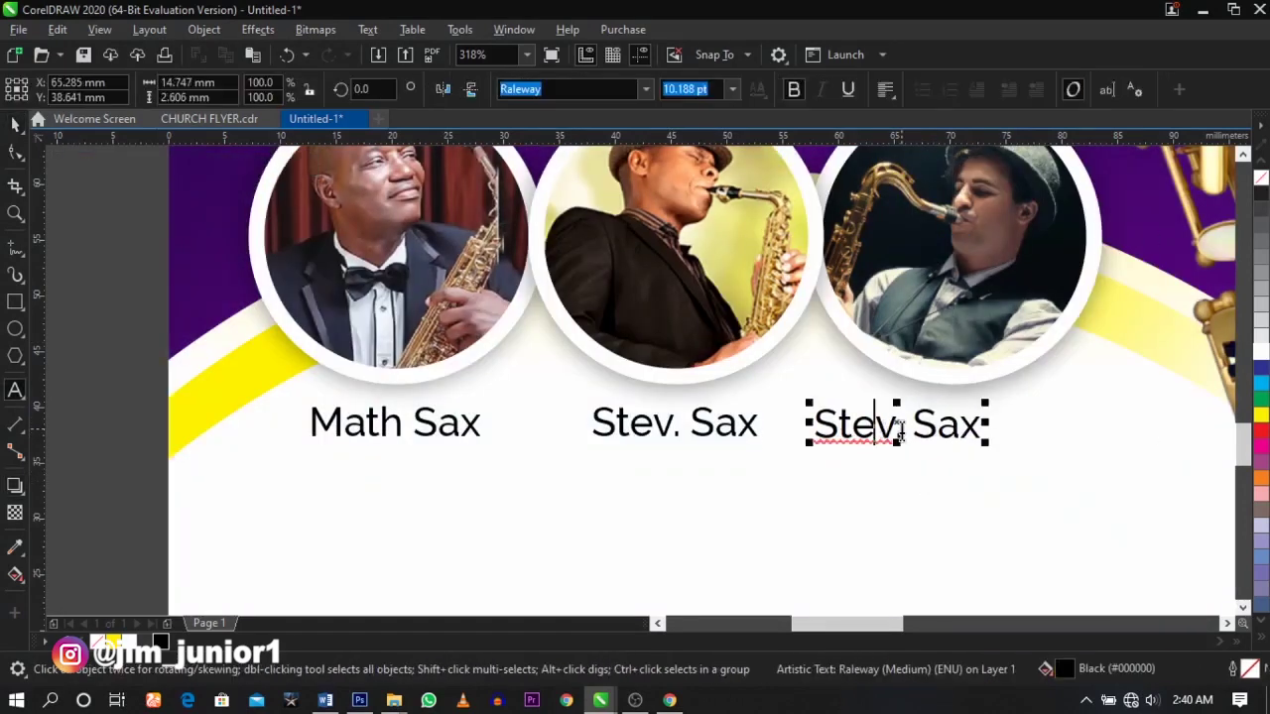
drag(903, 426, 749, 430)
text(Jim)
key(ctrl+space)
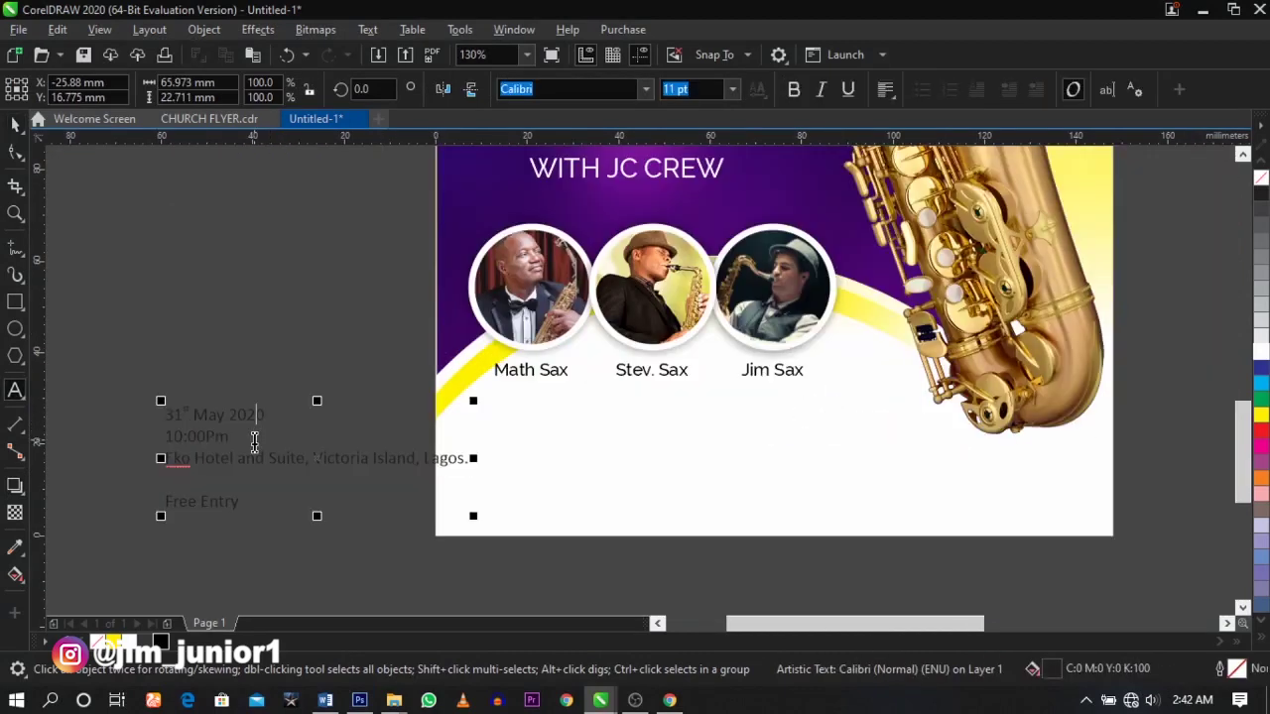
- Move the date, time and venue lines onto the flyer, with the venue right of the date
drag(255, 440, 177, 415)
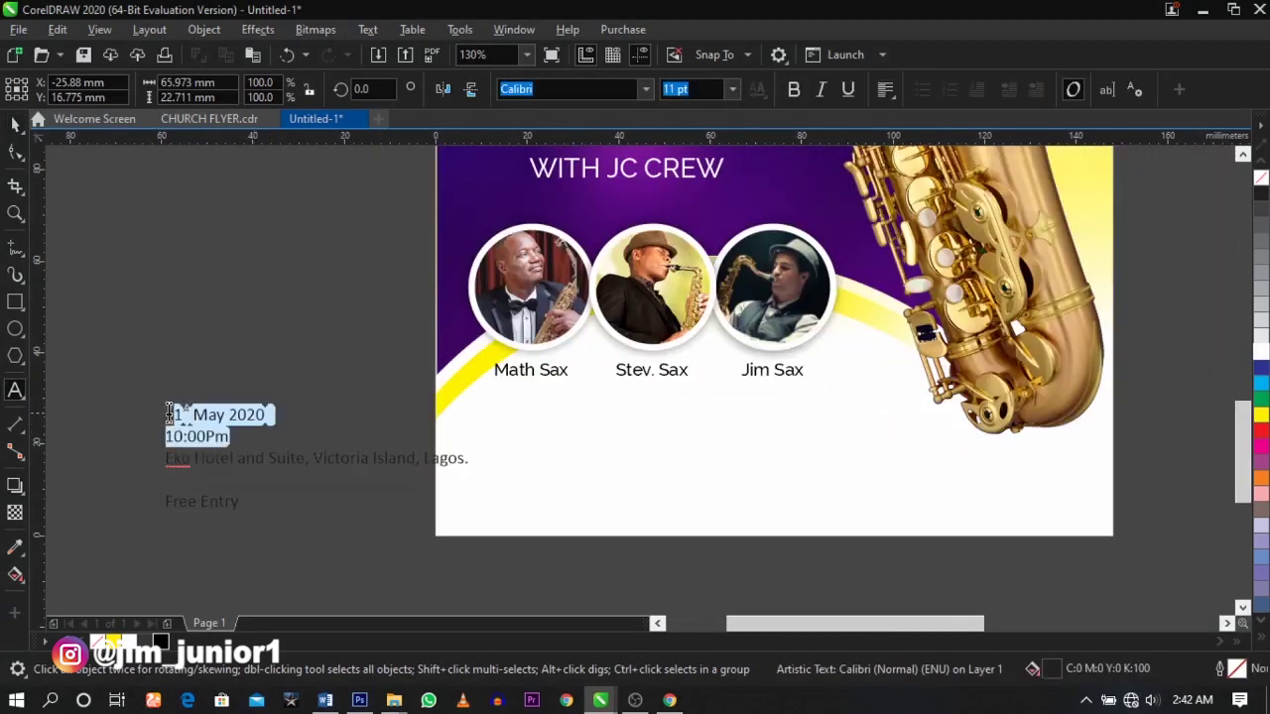
key(ctrl+x)
click(559, 443)
key(ctrl+v)
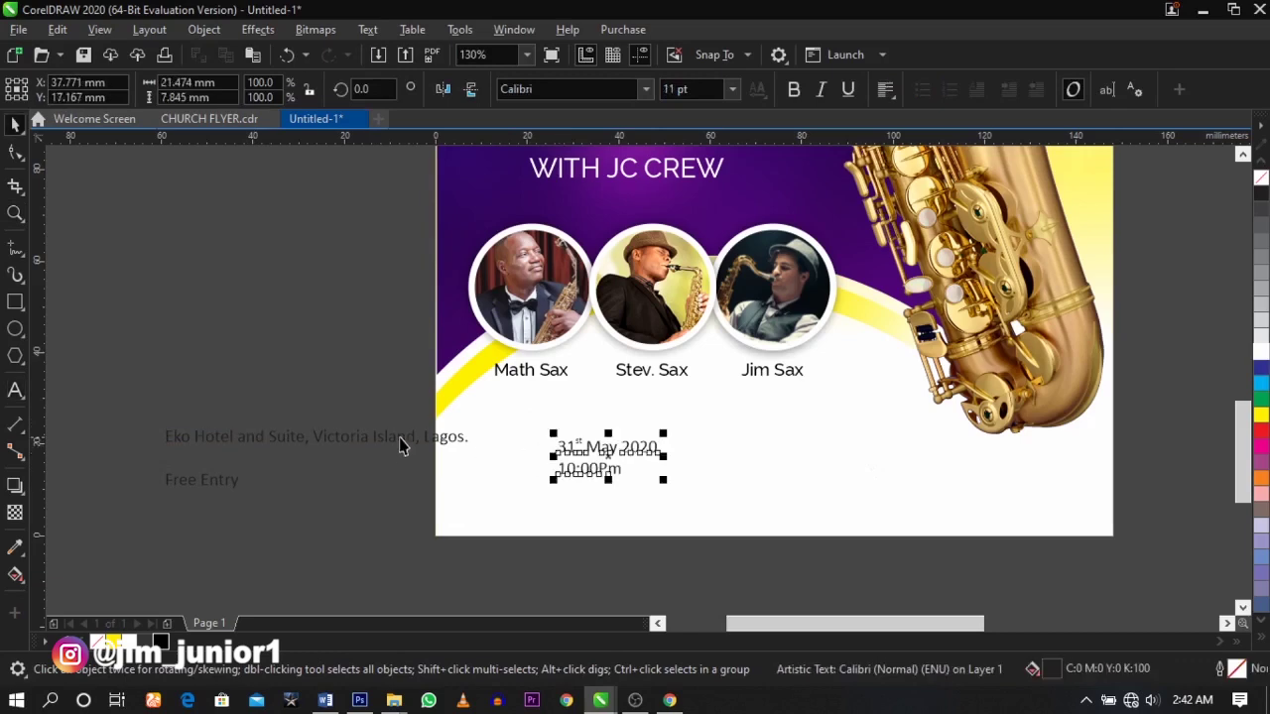
drag(164, 438, 479, 439)
key(ctrl+x)
click(765, 452)
key(ctrl+v)
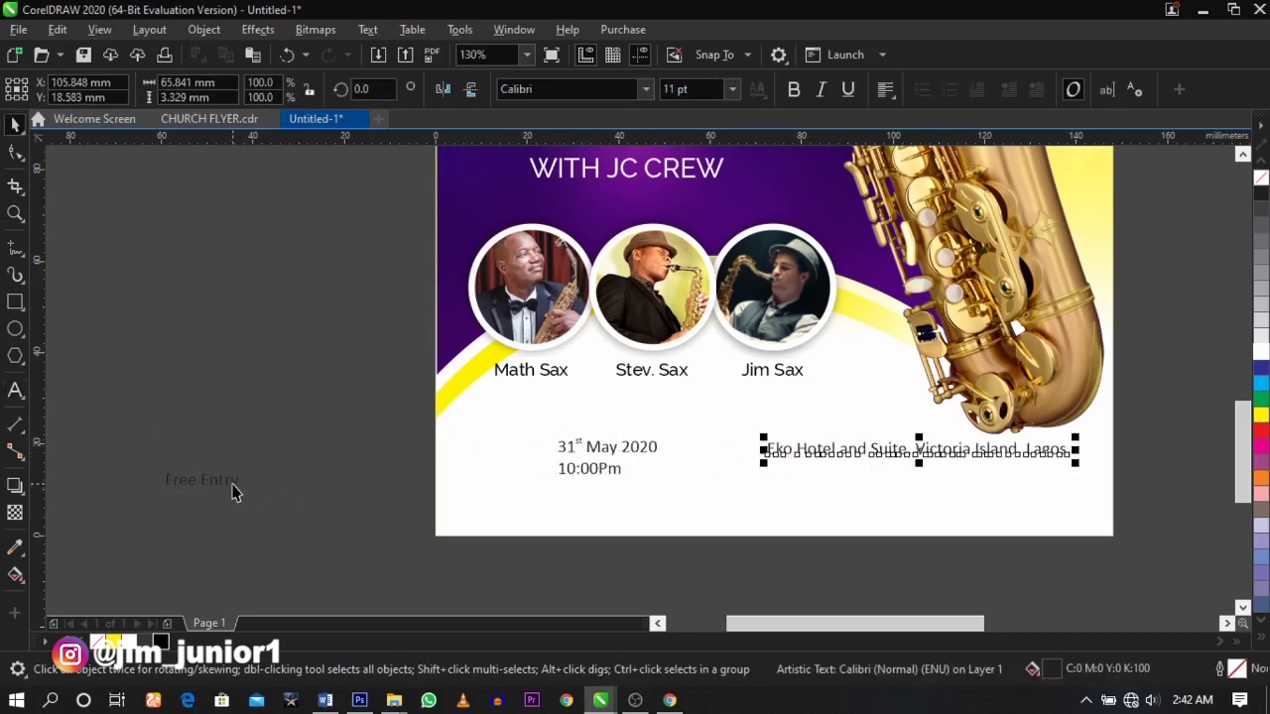
- Set the date in bold Futura Md BT and place it above the 10:00Pm line
key(z)
drag(354, 303, 897, 526)
key(space)
drag(644, 459, 570, 407)
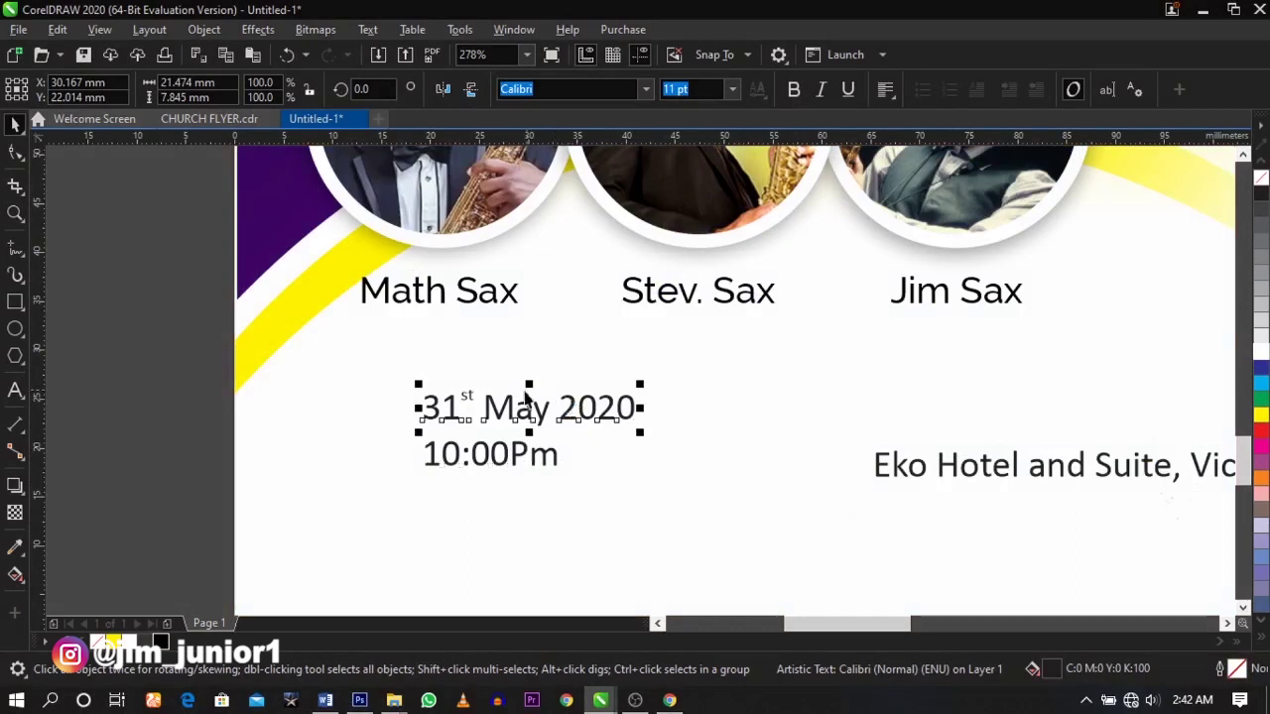
drag(533, 466, 533, 529)
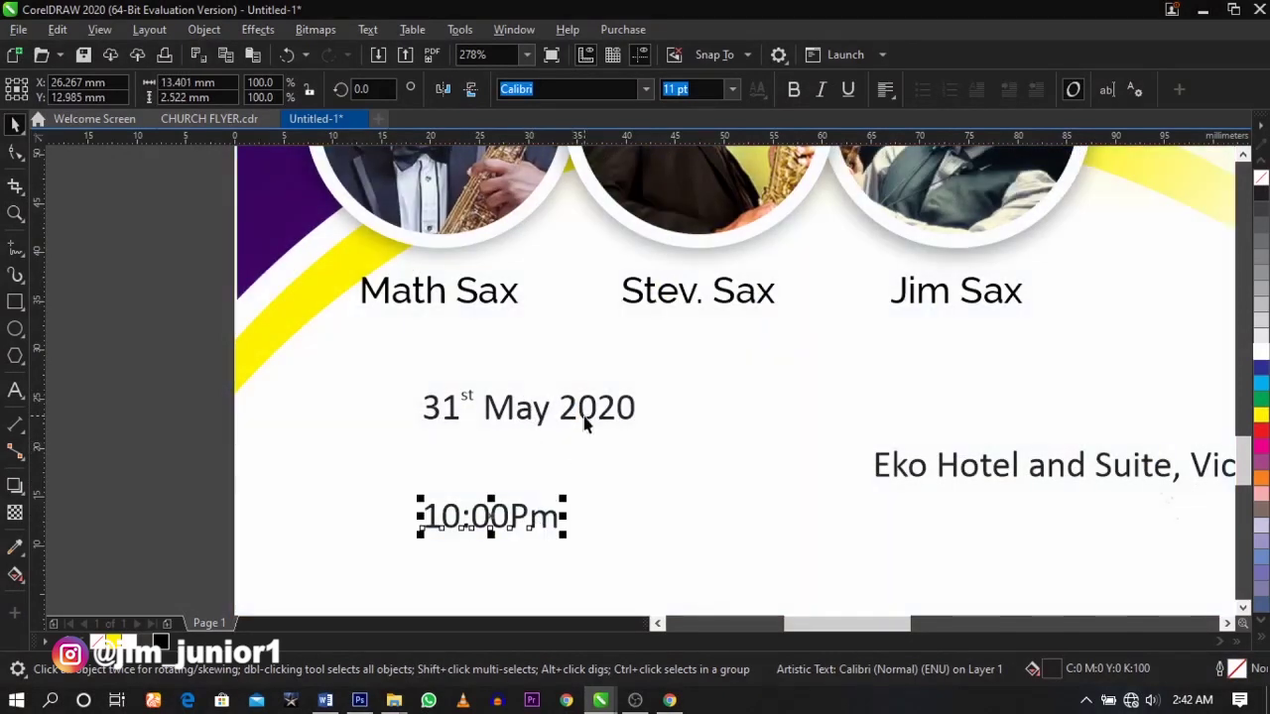
click(585, 418)
click(644, 90)
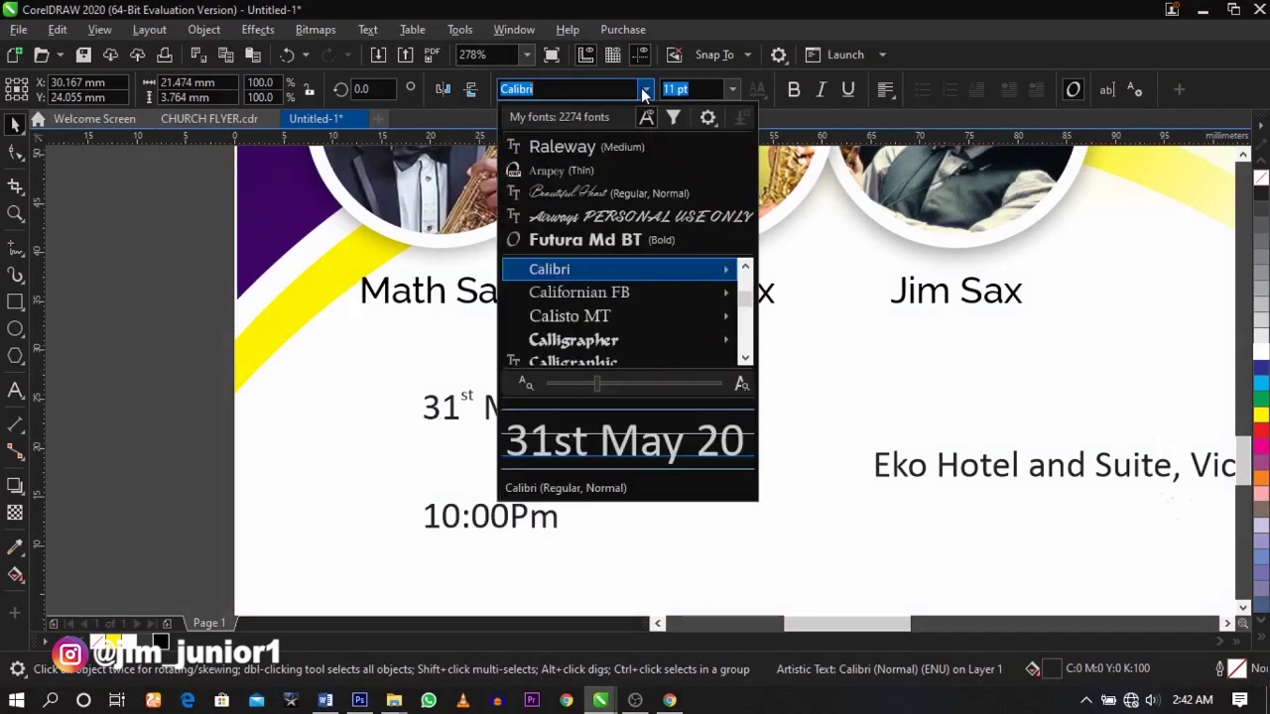
click(615, 241)
drag(601, 431, 532, 481)
- Copy the time line above the date and retype it as SUNDAY
drag(548, 526, 630, 525)
double_click(562, 401)
key(ctrl+a)
text(Su)
text(UNDAY)
key(ctrl+space)
- Remove the year 2020 from the date, make it uppercase, and move it under SUNDAY
double_click(569, 475)
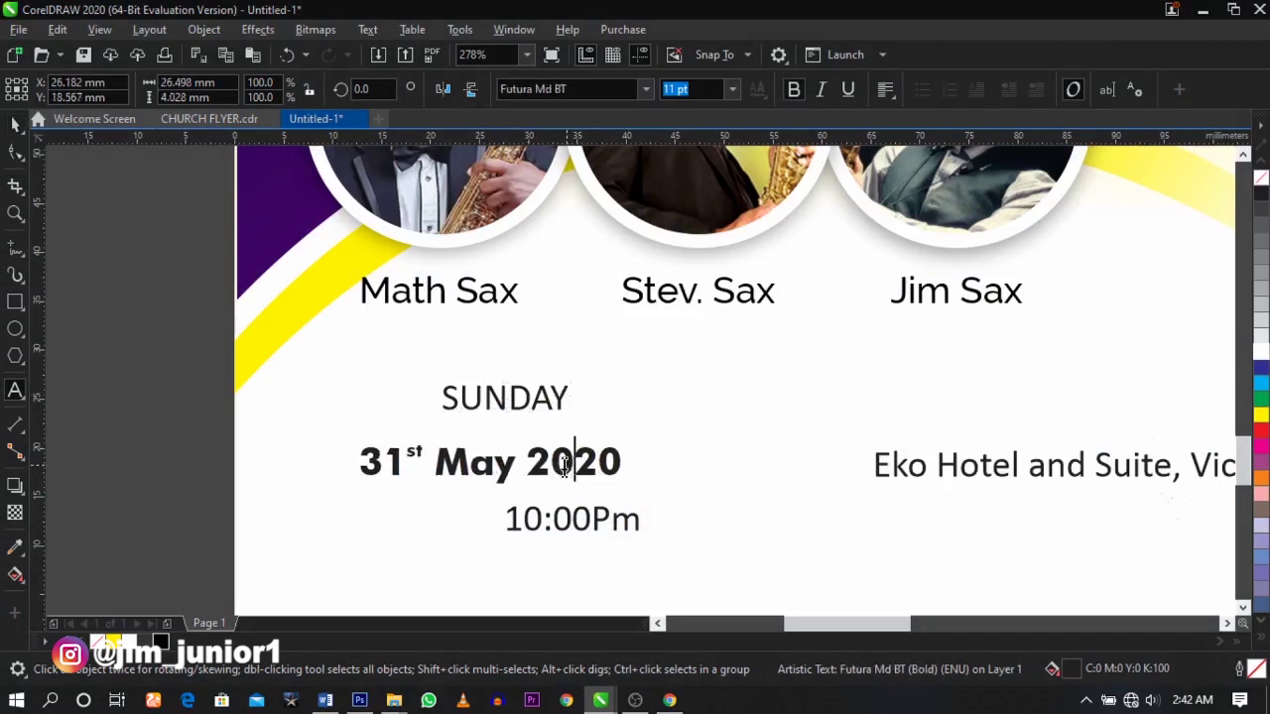
drag(526, 465, 703, 468)
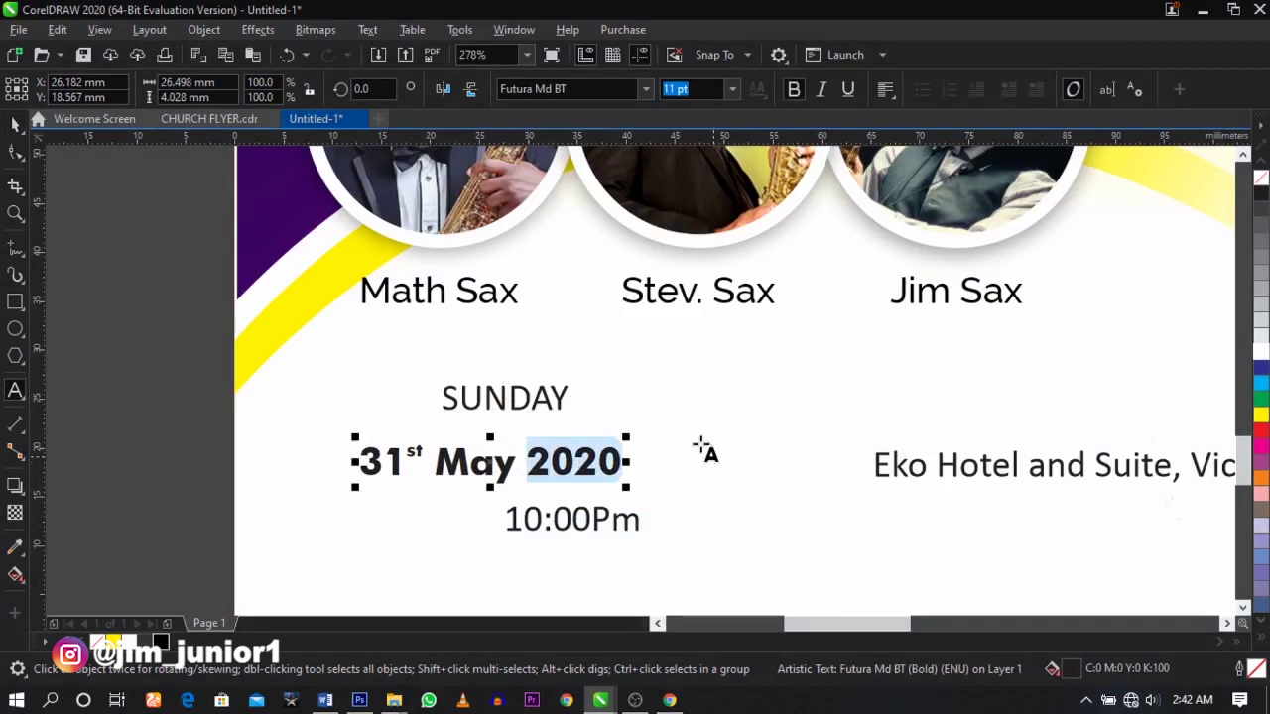
key(BackSpace)
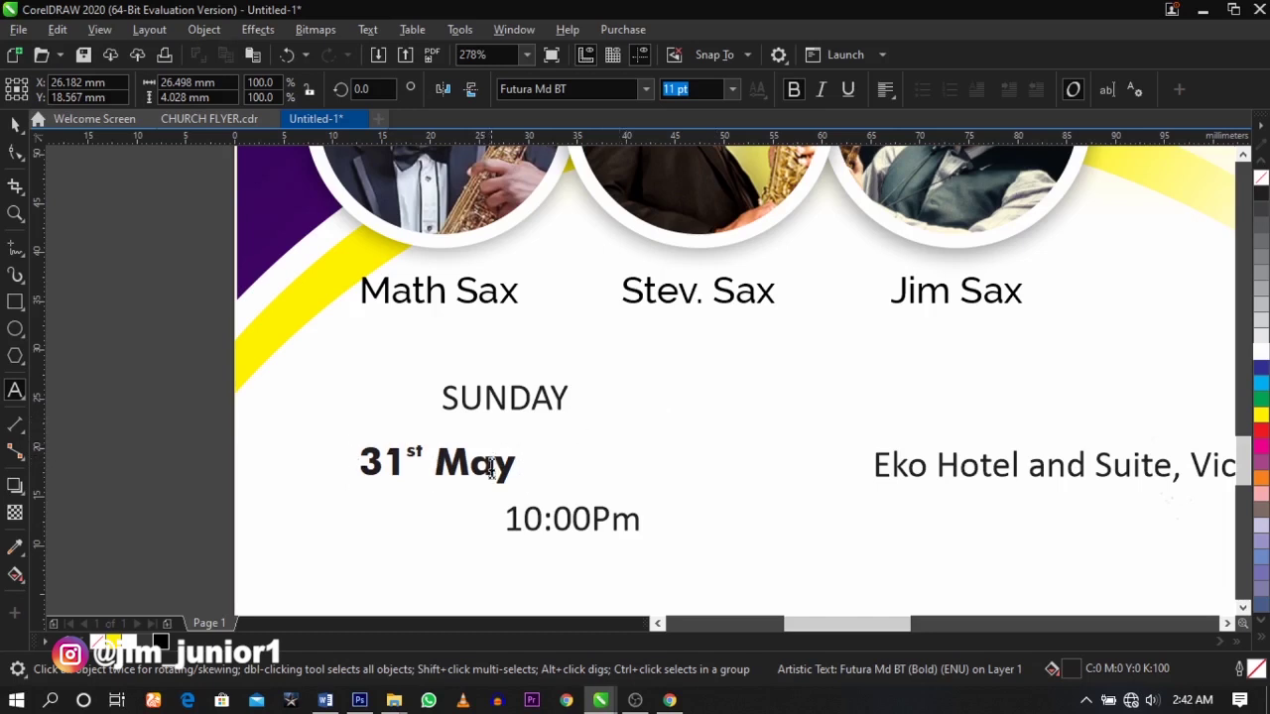
triple_click(508, 470)
key(shift+F3)
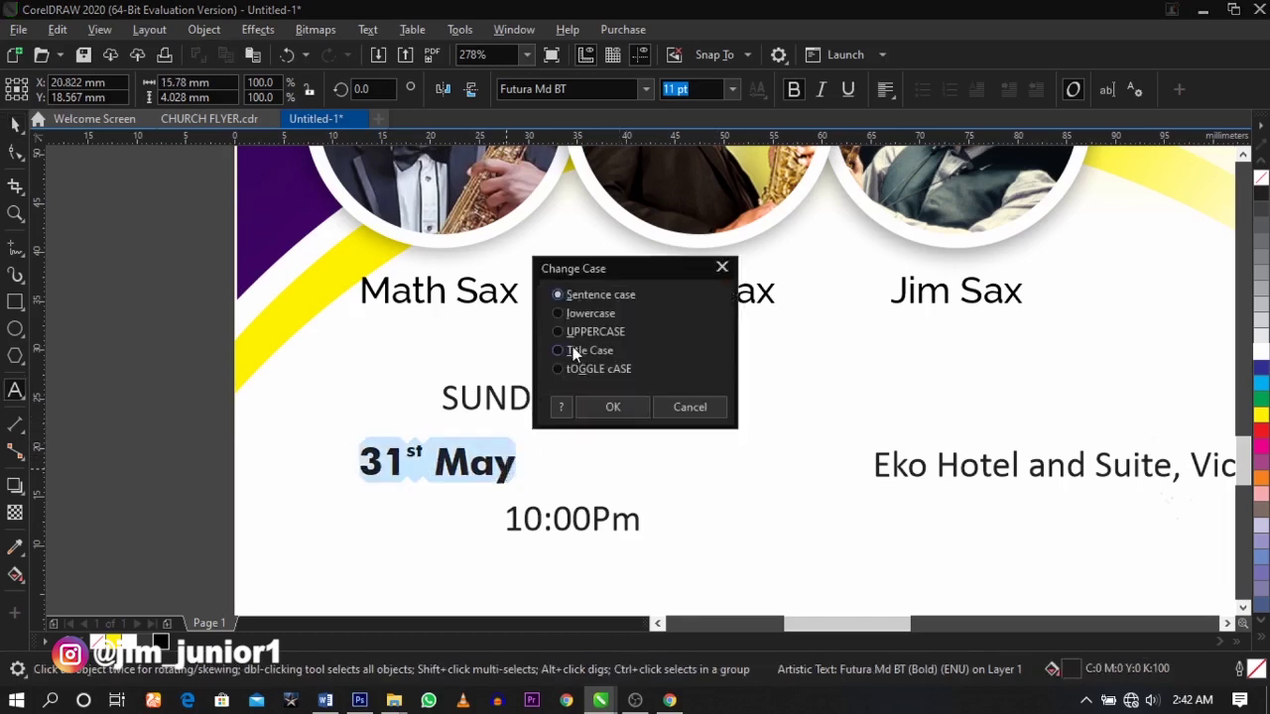
click(592, 408)
key(ctrl+space)
drag(522, 456, 657, 463)
- Widen the letter spacing of SUNDAY
click(566, 401)
key(F10)
drag(572, 413, 603, 475)
key(space)
shift+click(635, 440)
- Change the time to uppercase 'START 10:00PM', shrink it and place it under the date
double_click(615, 520)
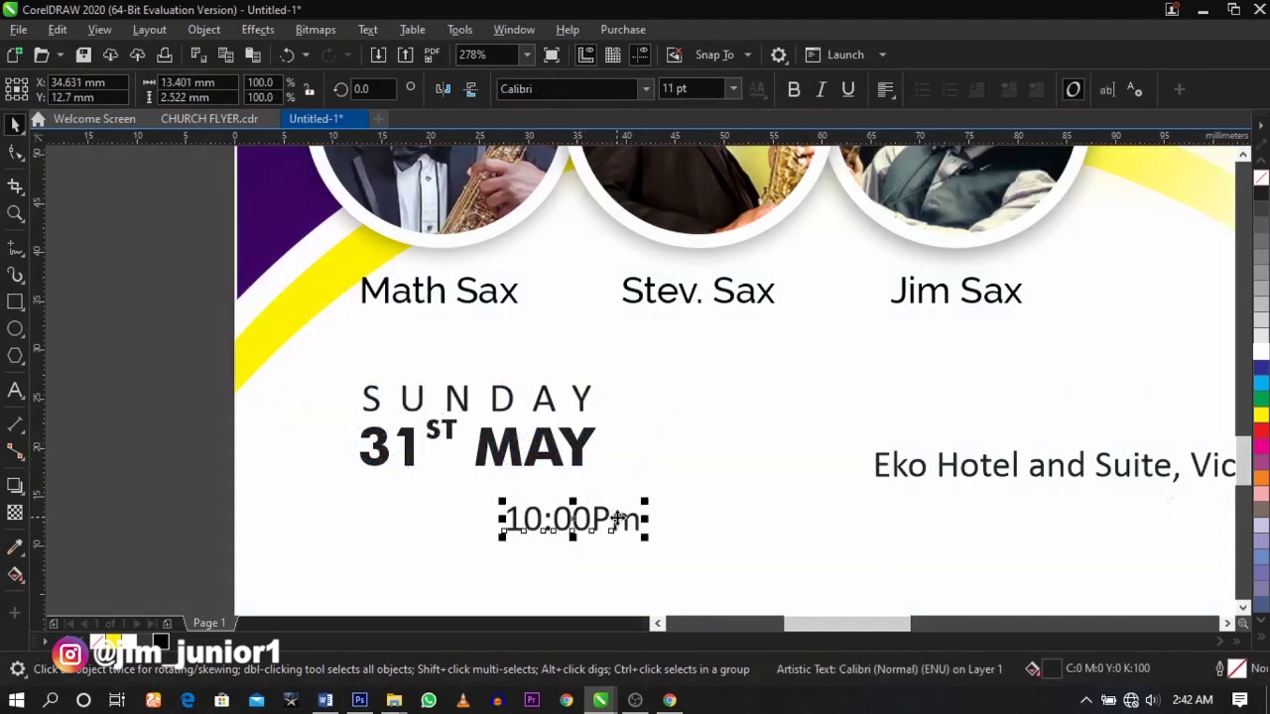
click(510, 523)
text(sTA)
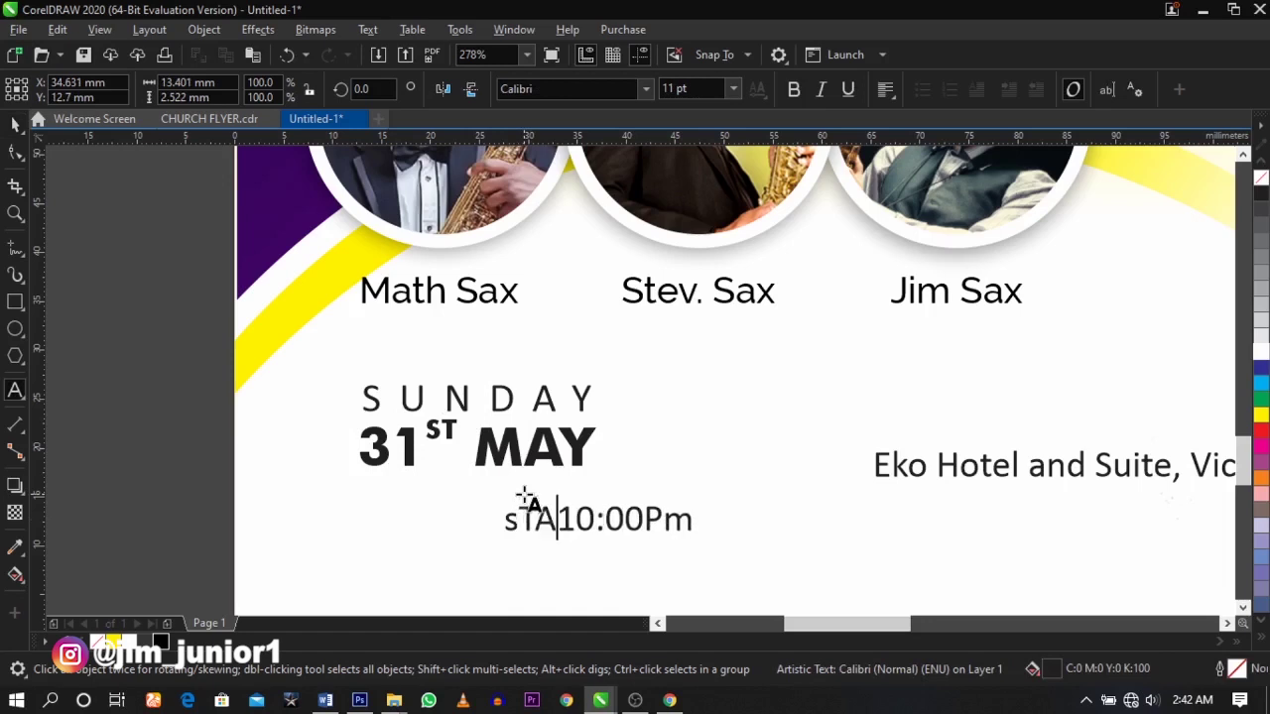
text(RT)
key(ctrl+a)
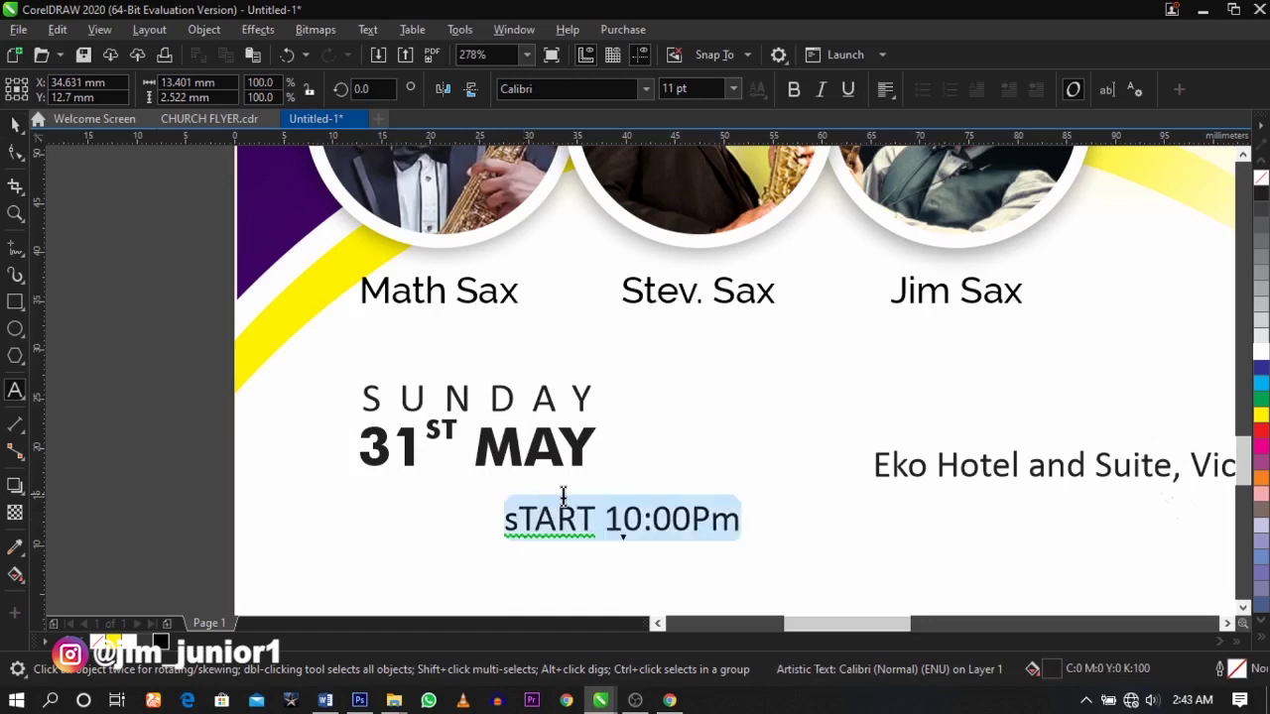
key(shift+F3)
click(595, 331)
click(612, 407)
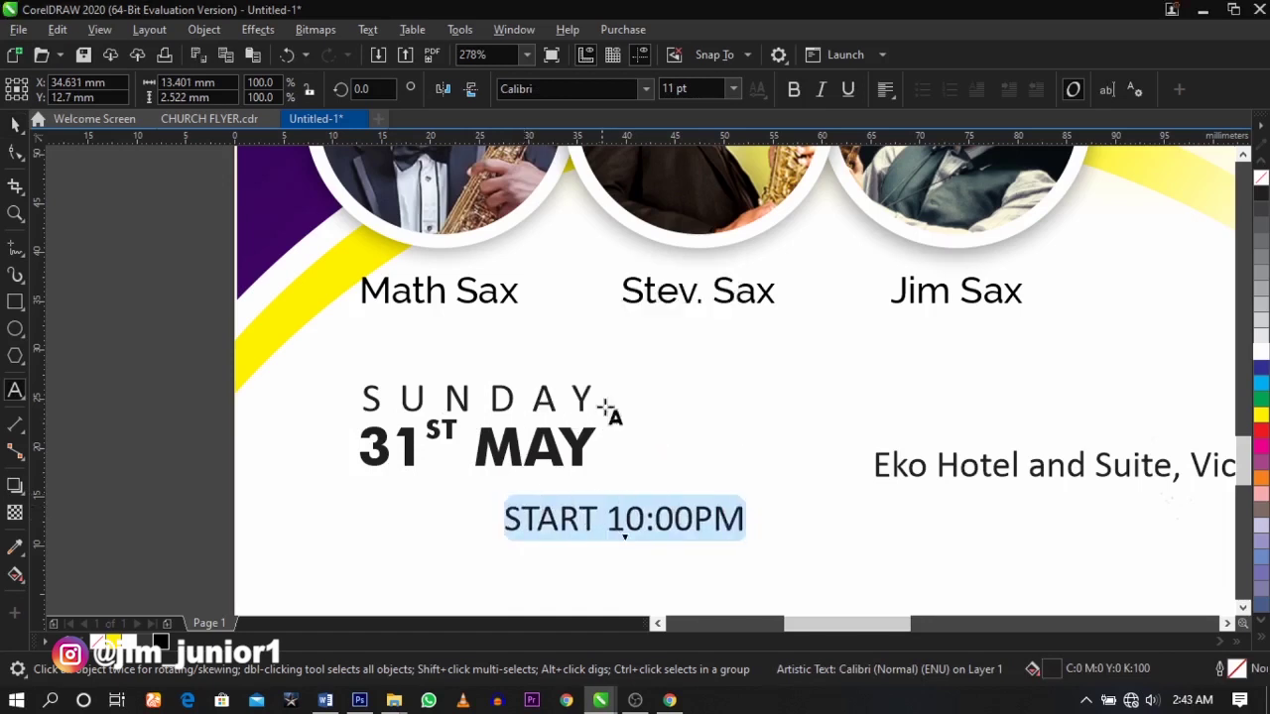
key(ctrl+space)
drag(746, 534, 601, 532)
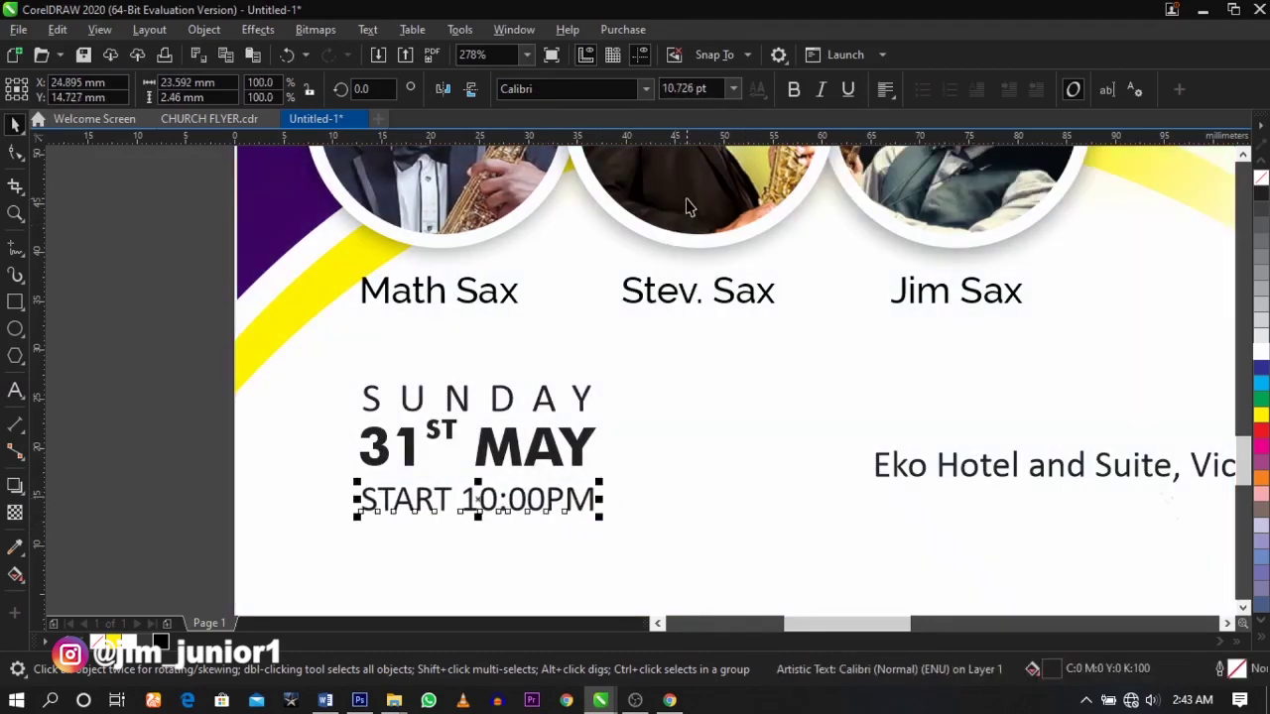
drag(163, 366, 616, 526)
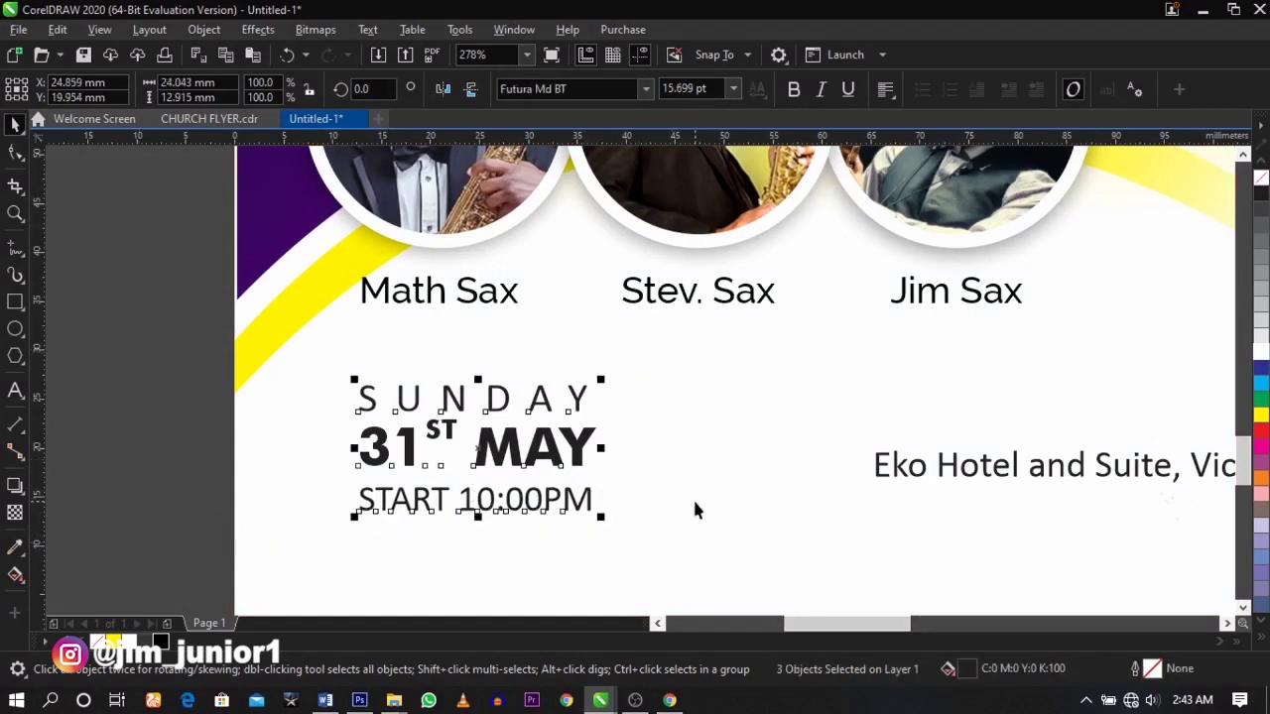
click(180, 315)
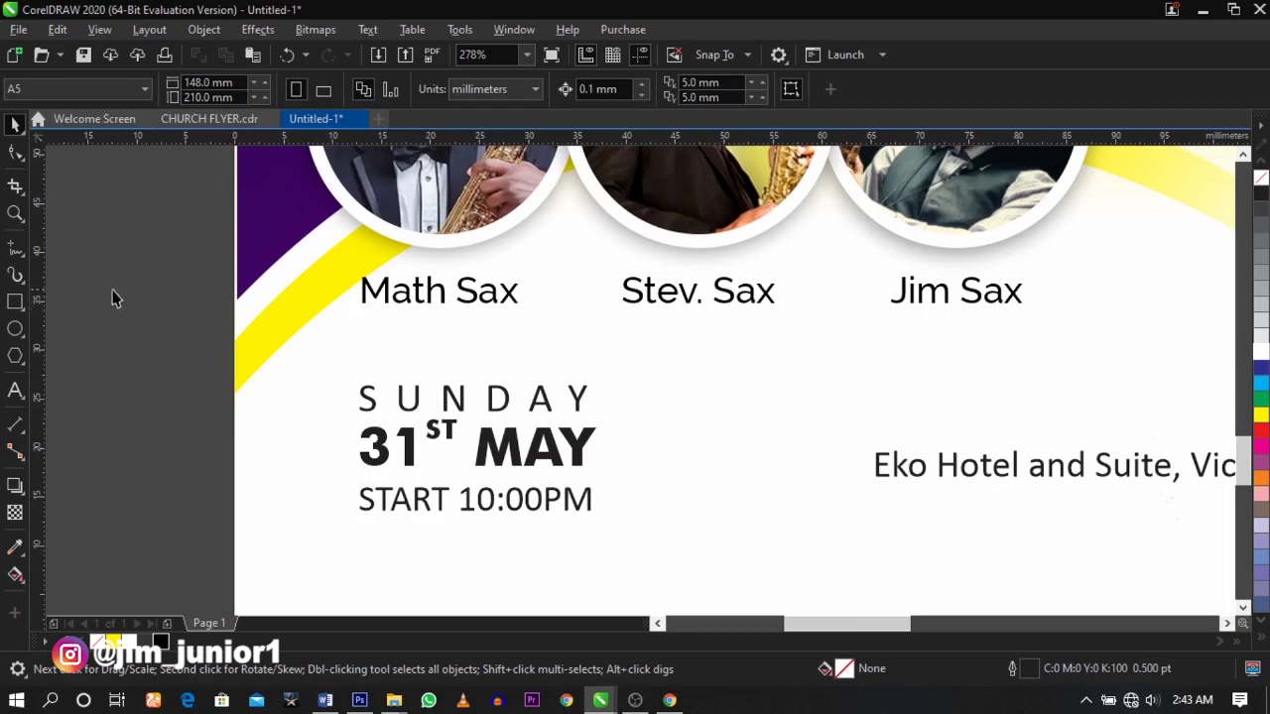
- Draw a vertical freehand divider line to the right of the date block
click(15, 250)
click(646, 381)
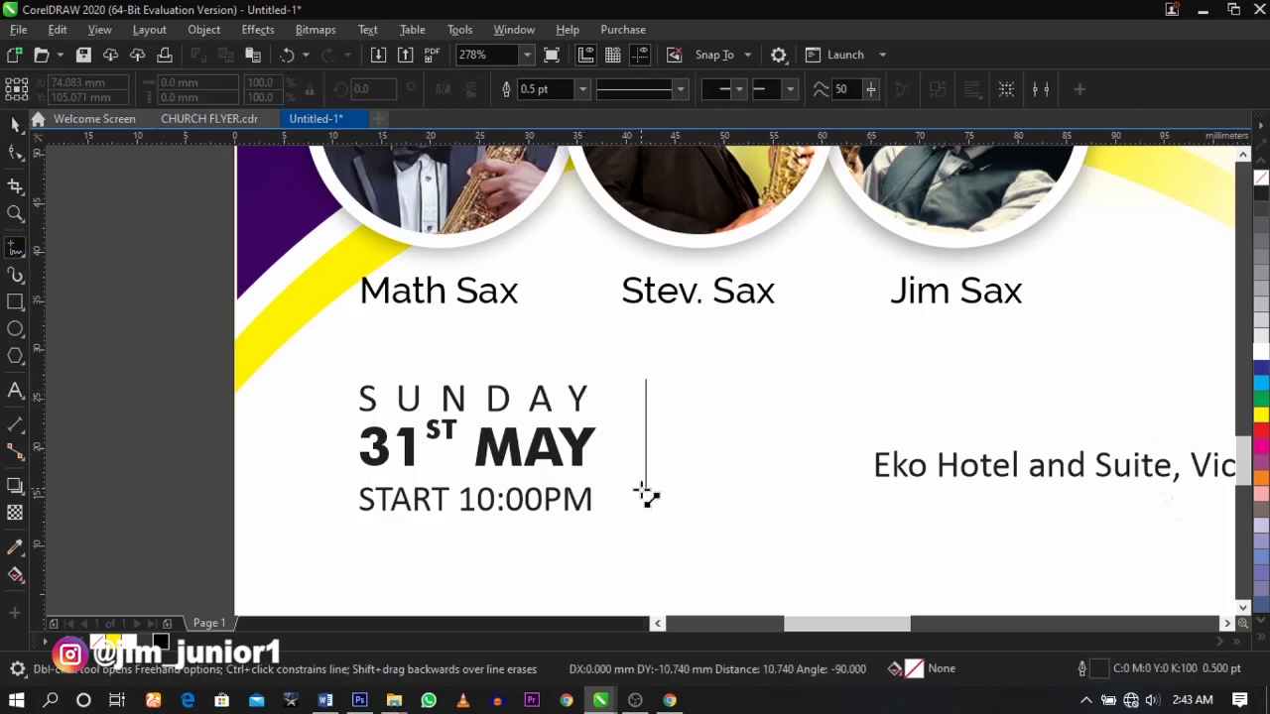
click(646, 511)
key(space)
click(207, 425)
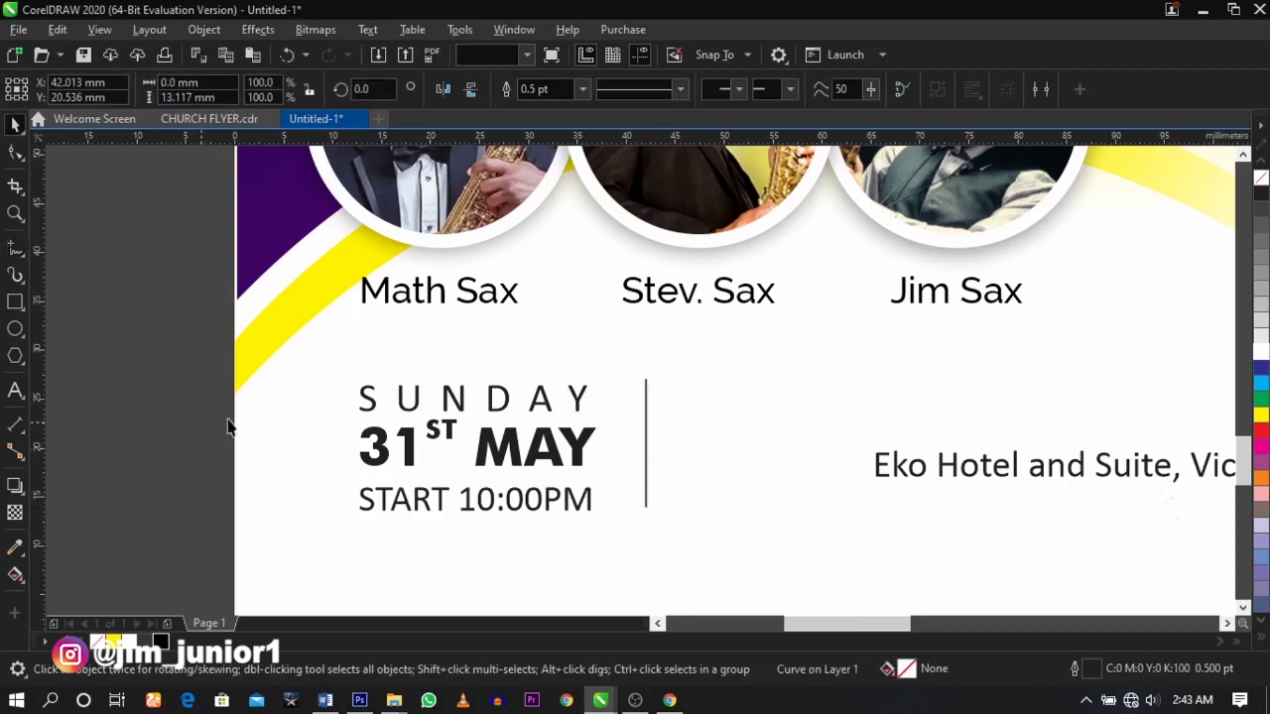
- Place the venue text beside the divider, broken after 'Eko Hotel and Suite,'
click(583, 468)
click(916, 482)
drag(916, 483, 694, 422)
double_click(979, 416)
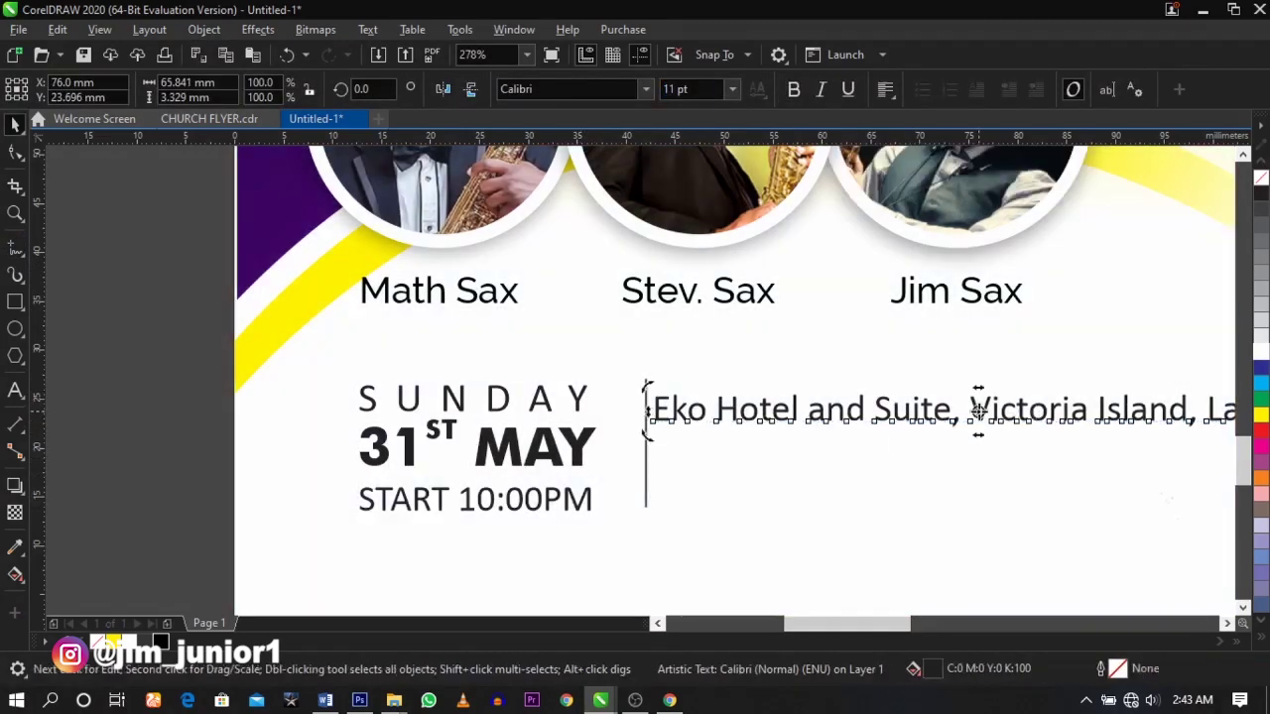
key(Return)
key(ctrl+space)
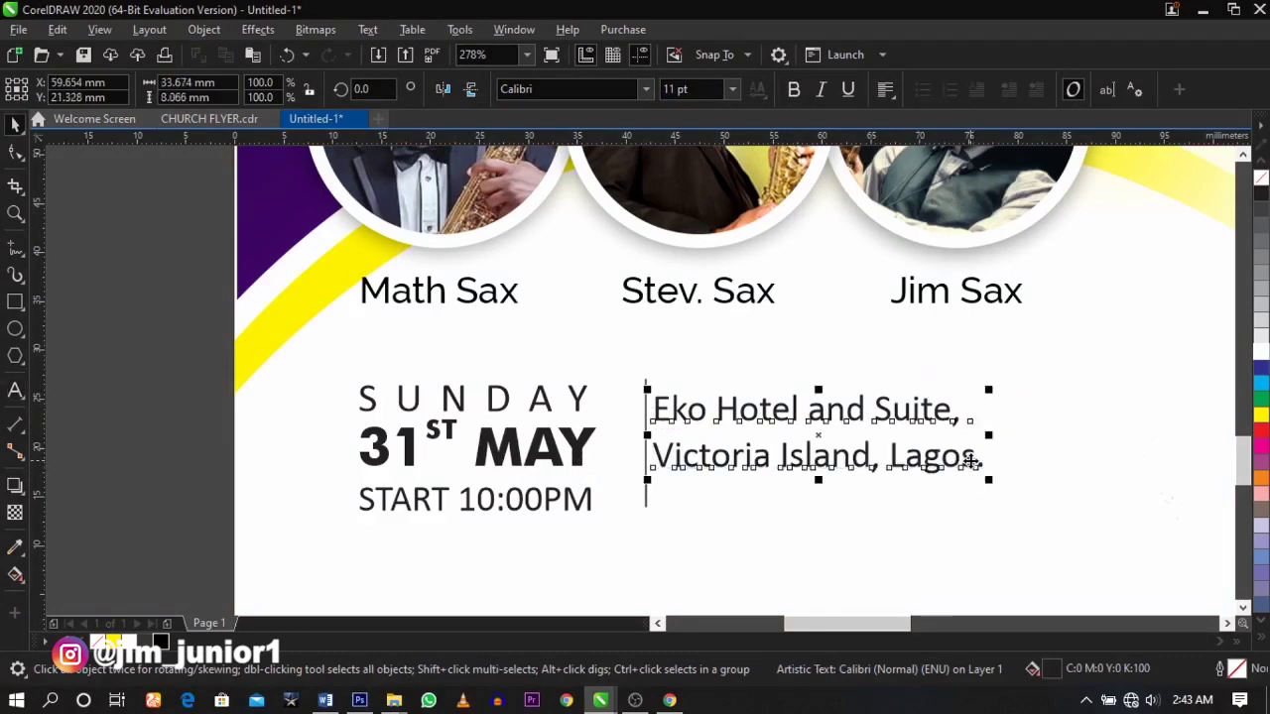
drag(973, 476, 1023, 471)
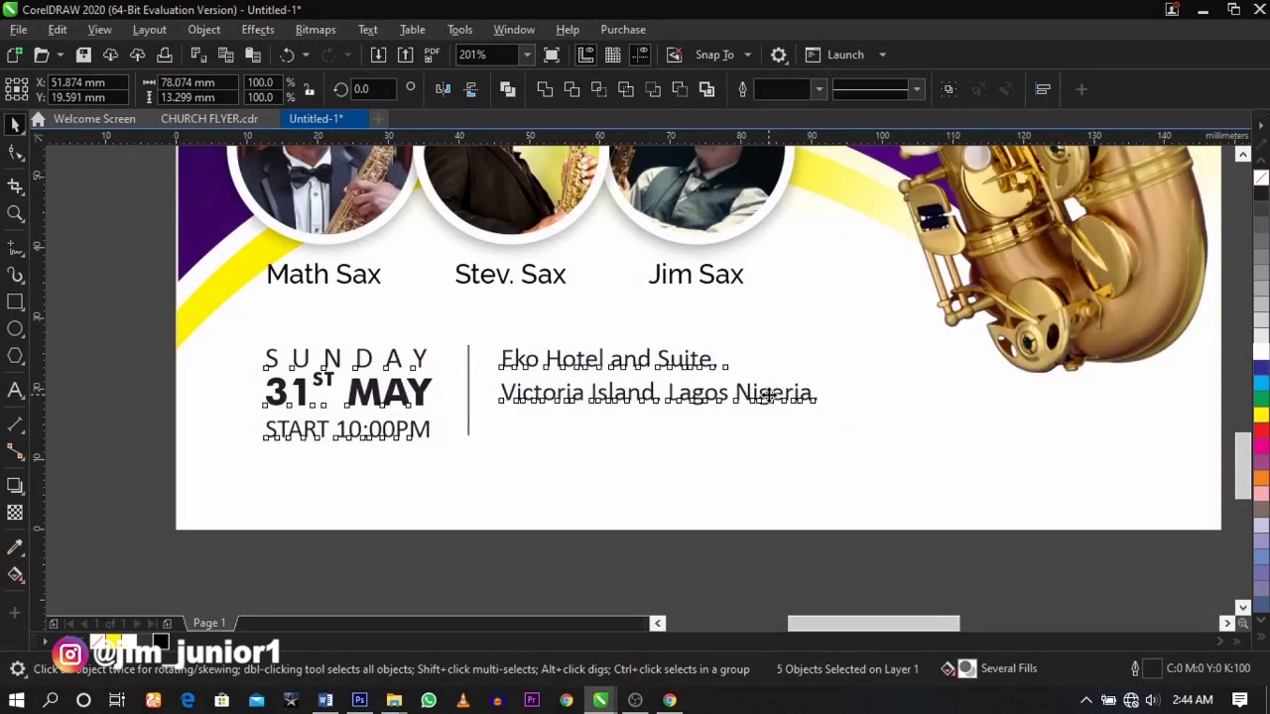
click(649, 470)
scroll(646, 459, down, 2)
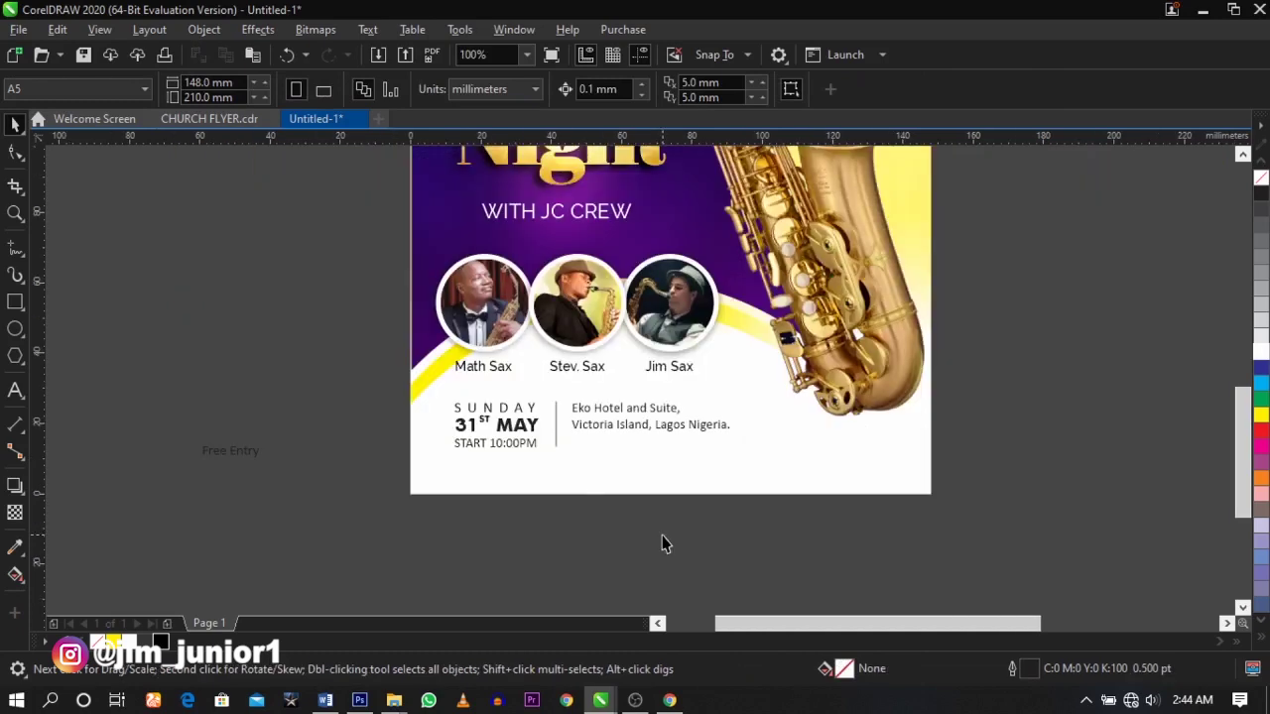
key(z)
drag(124, 308, 978, 544)
key(space)
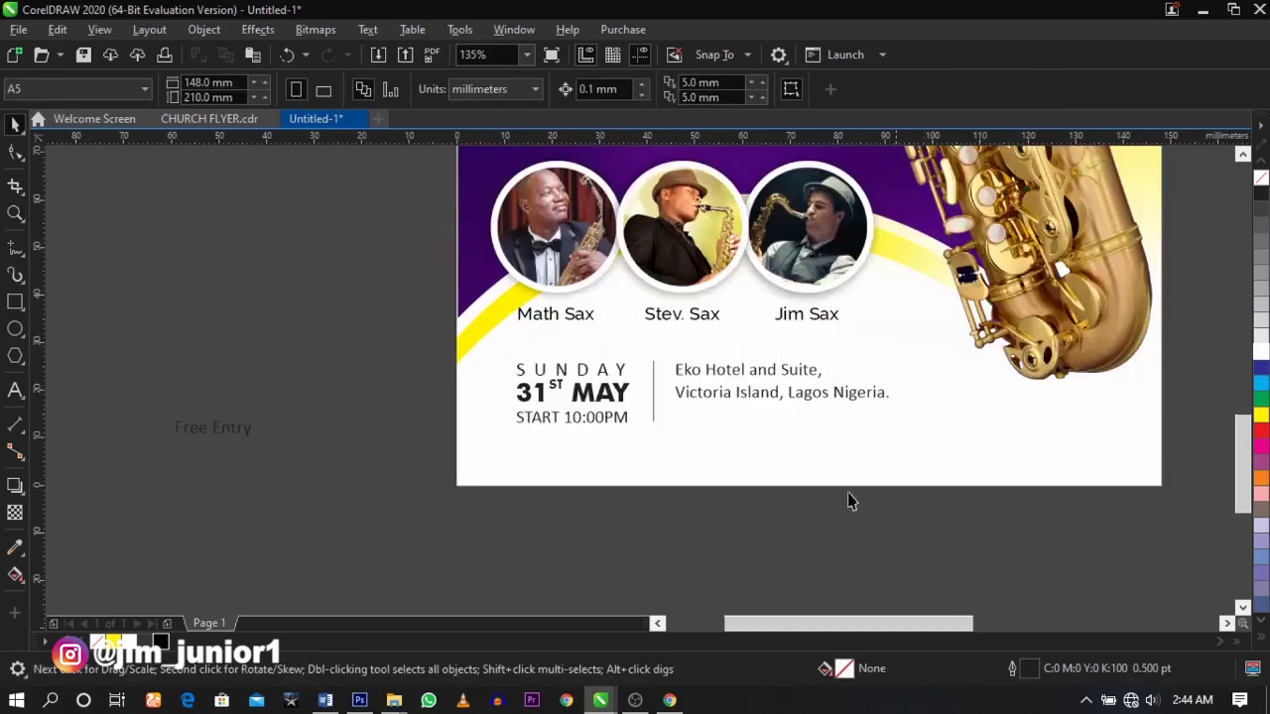
key(z)
drag(276, 252, 1210, 544)
key(space)
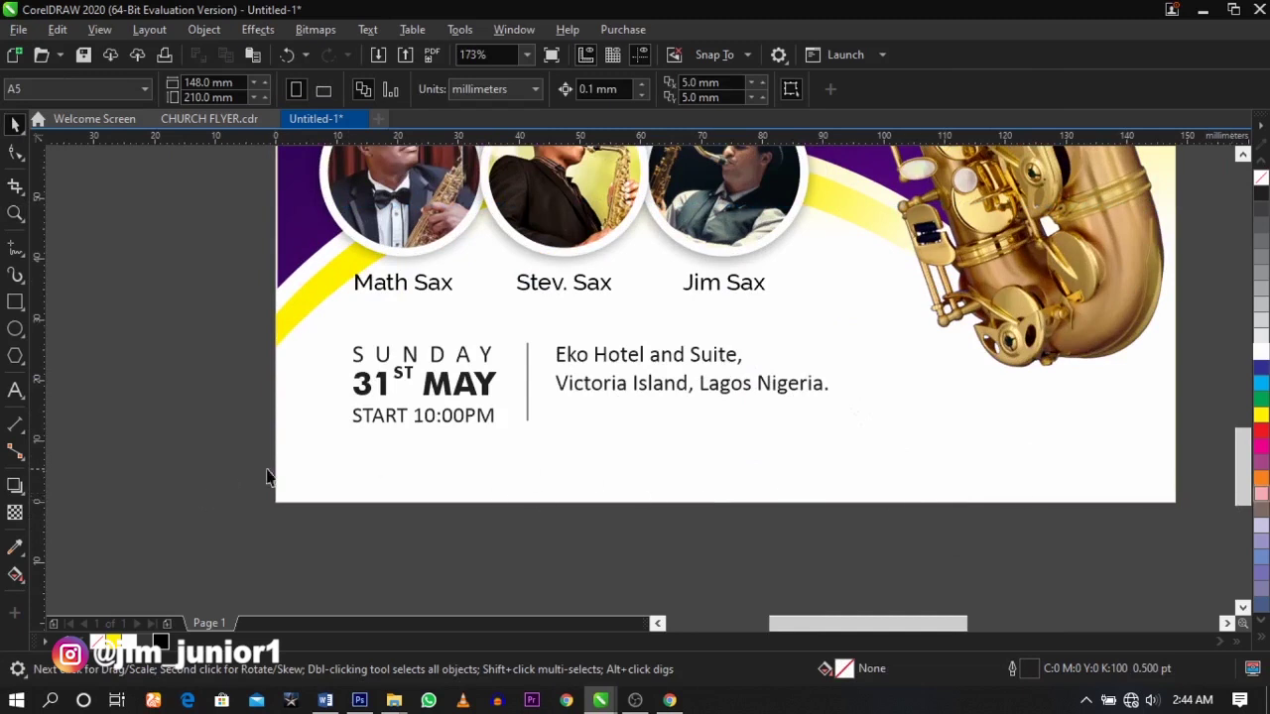
- Draw a wide rectangle across the page bottom with a magenta fill and no outline
click(15, 303)
drag(204, 467, 1208, 536)
key(space)
key(z)
scroll(641, 488, down, 3)
drag(343, 400, 918, 523)
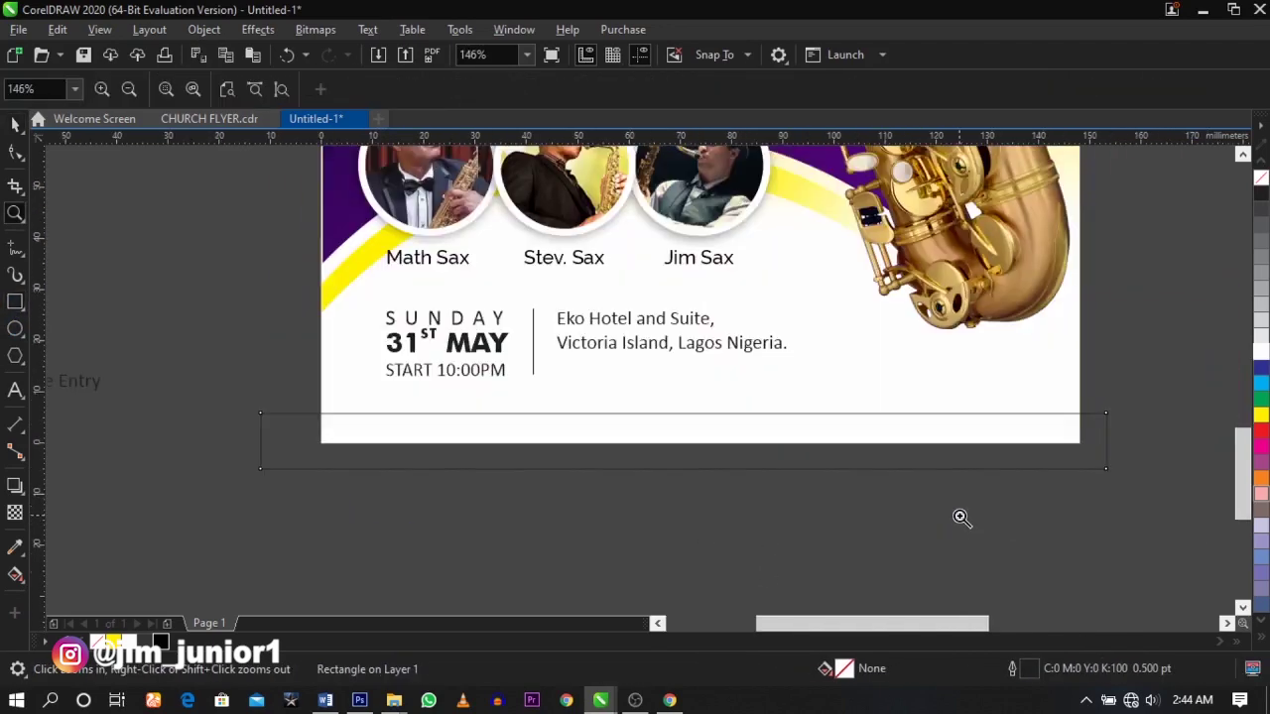
key(space)
click(1262, 450)
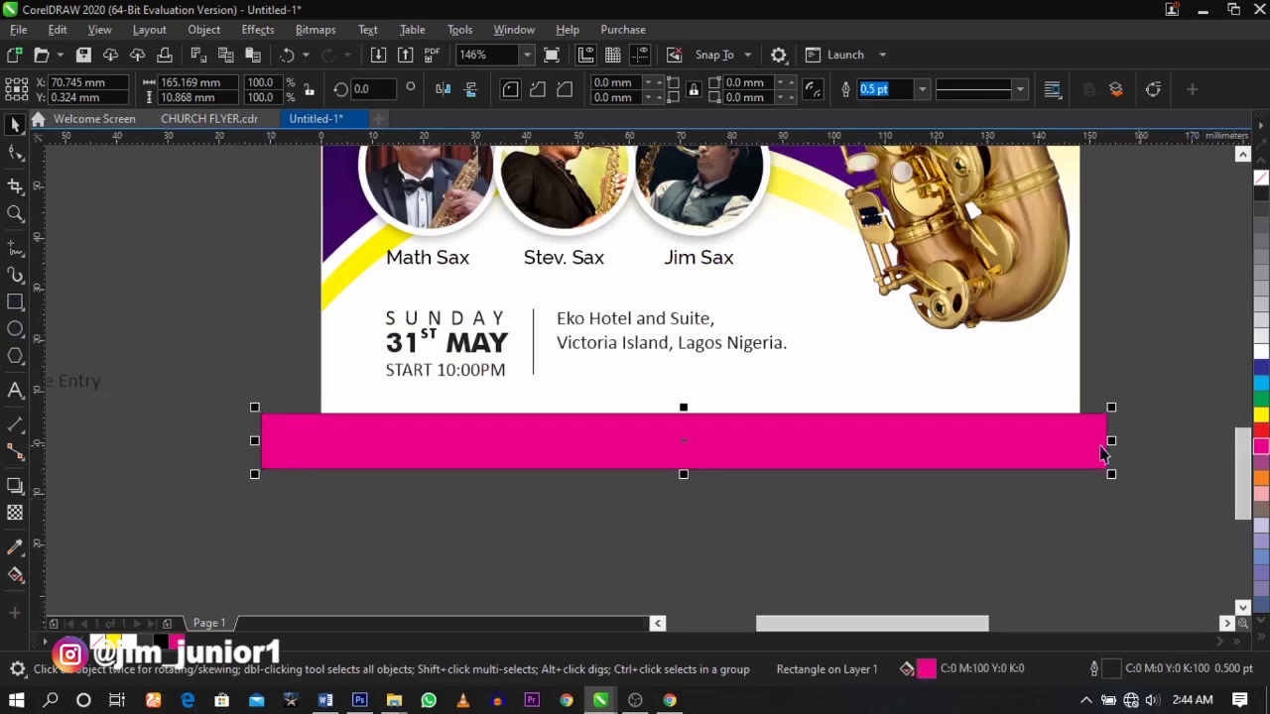
right_click(1261, 178)
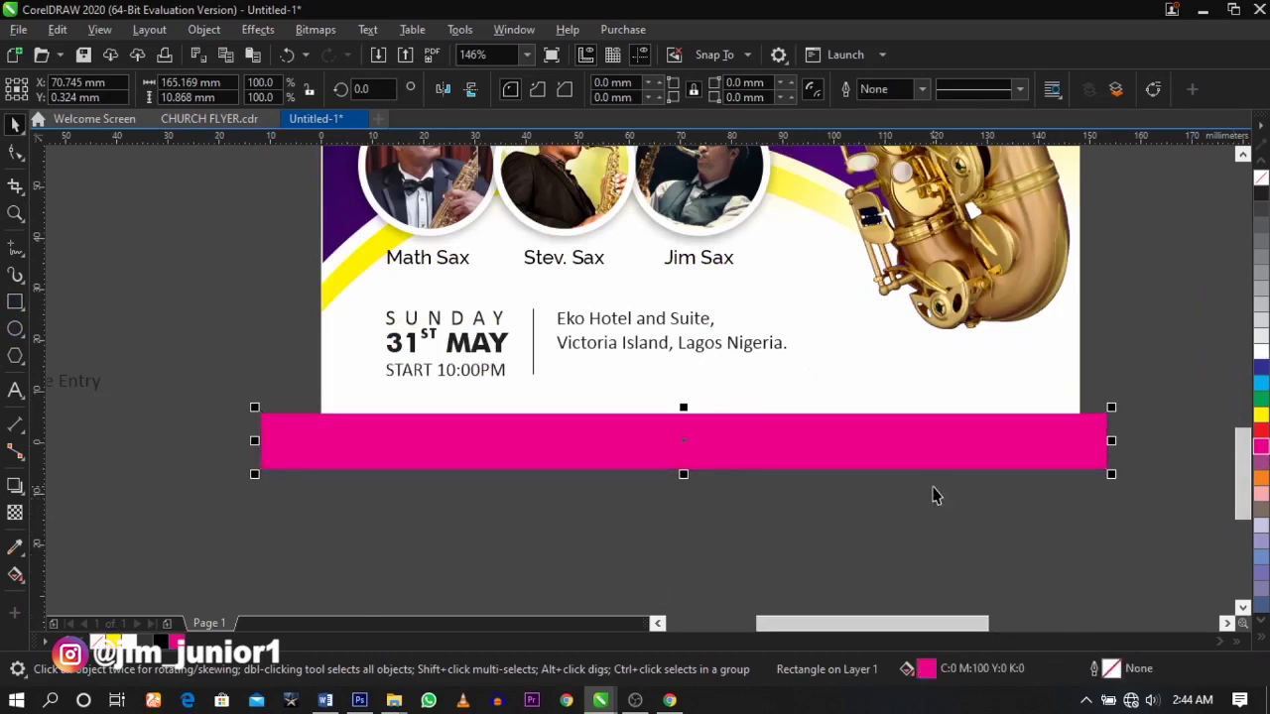
- Change the rectangle's uniform fill to dark maroon RGB #63042A
key(shift+F11)
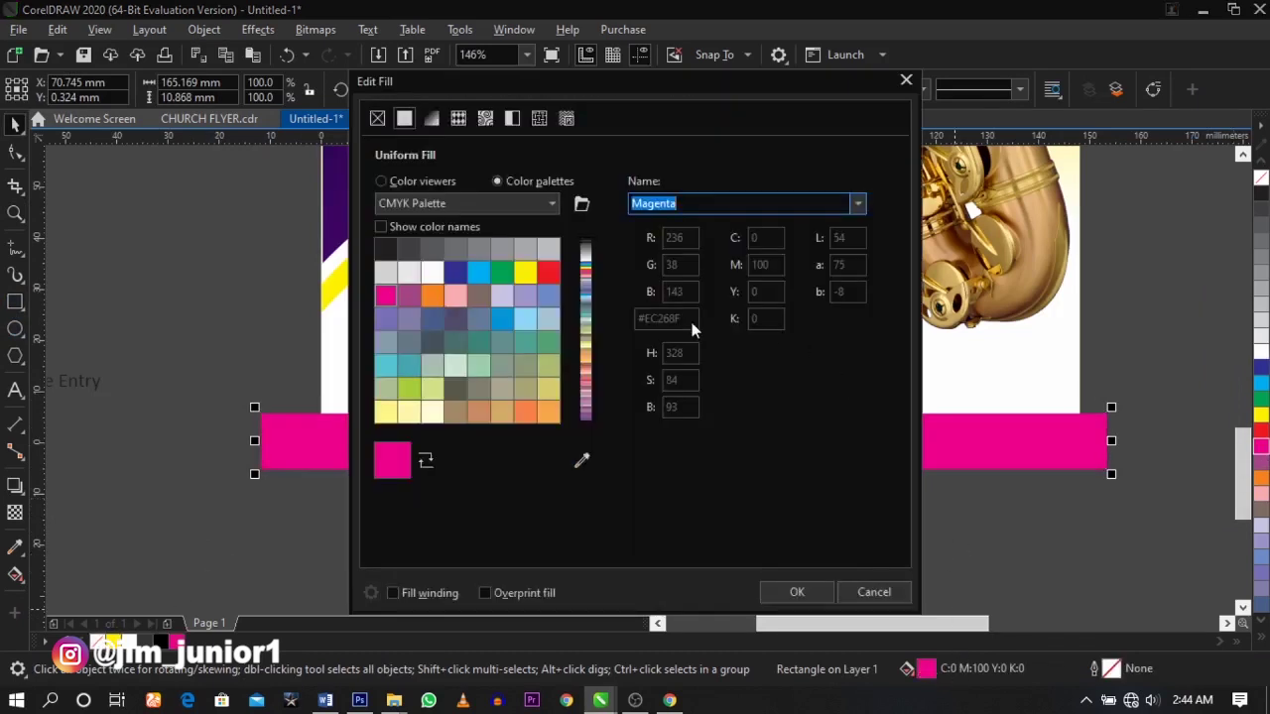
click(432, 118)
click(404, 119)
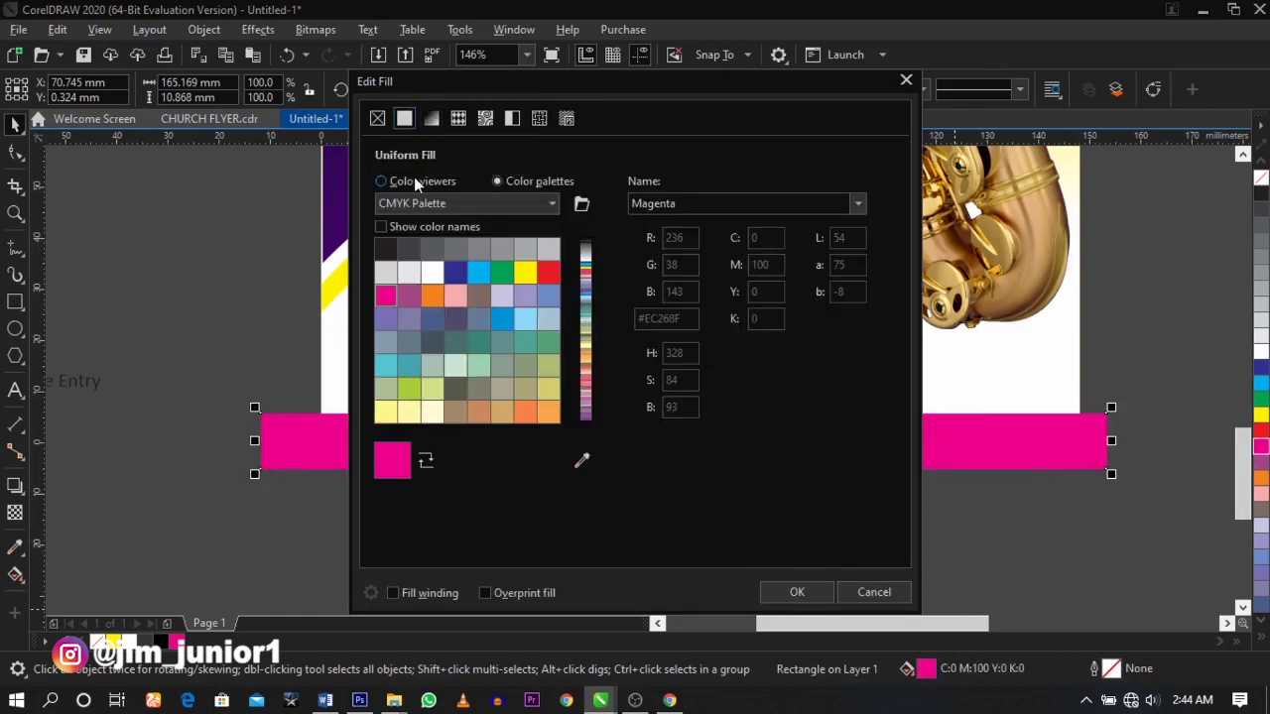
click(415, 183)
drag(565, 288, 581, 329)
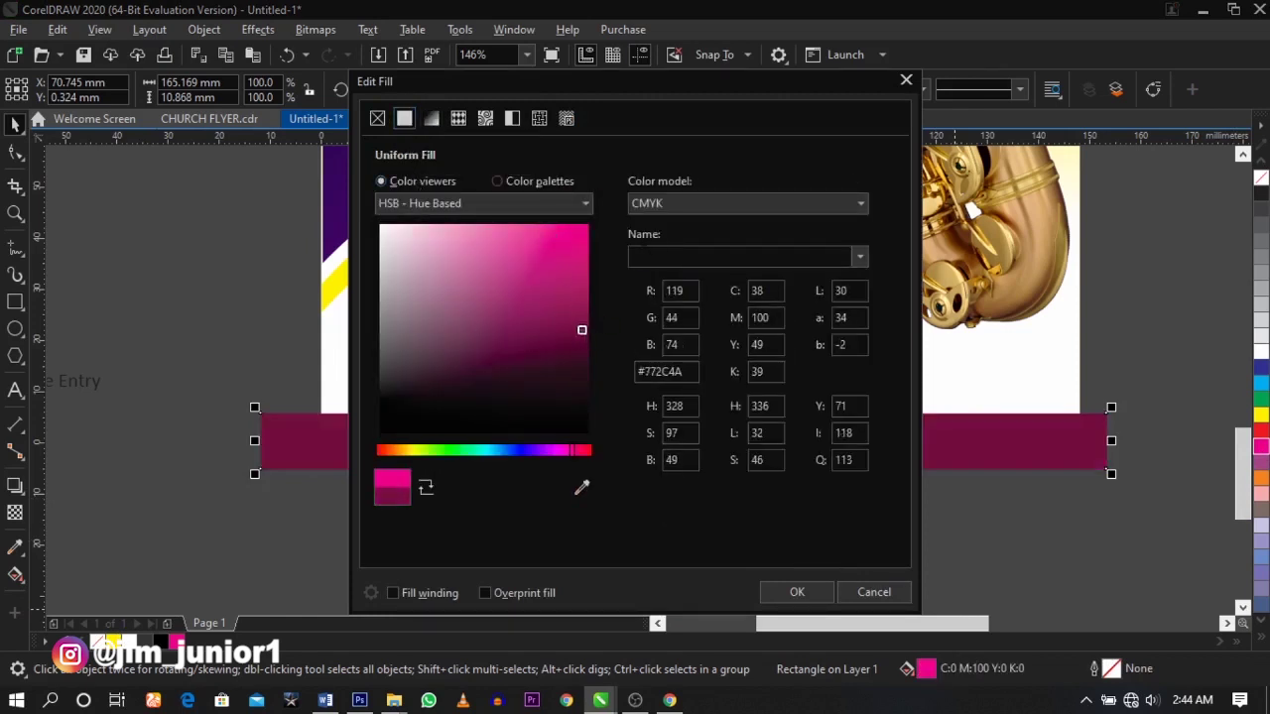
click(682, 204)
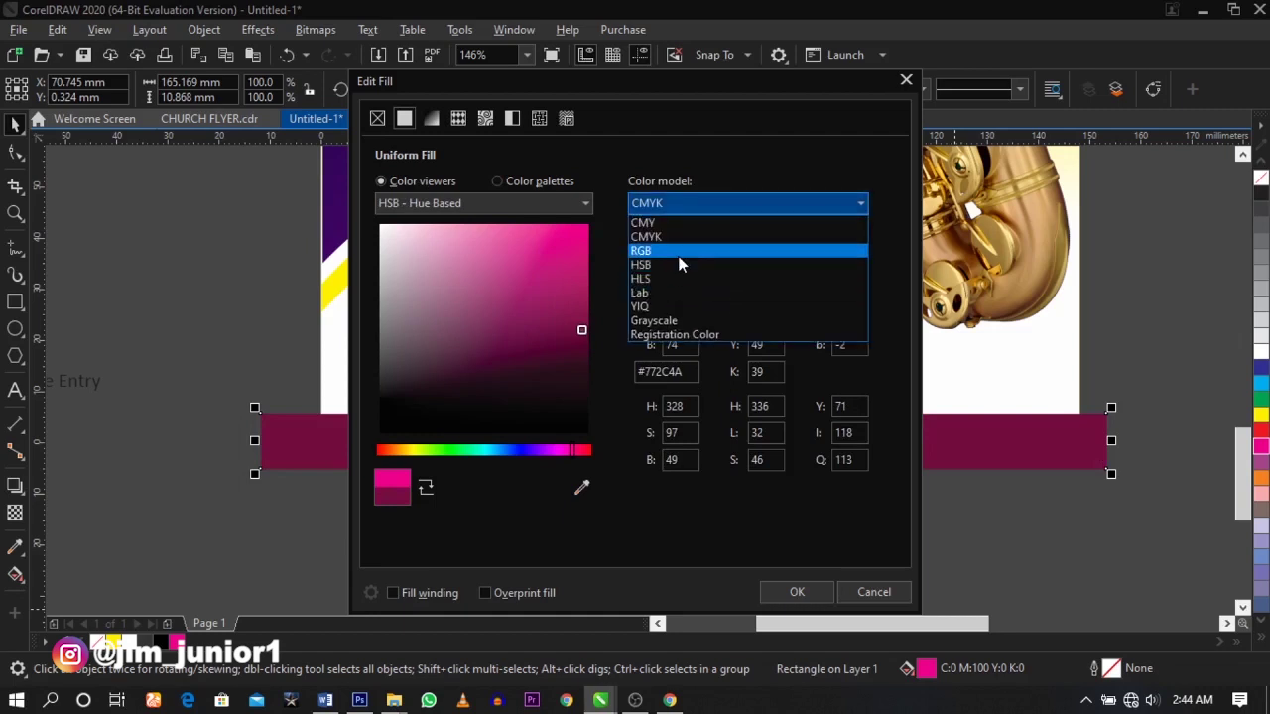
click(678, 250)
mouse_move(545, 347)
mouse_down()
mouse_move(572, 362)
mouse_move(580, 337)
mouse_move(581, 354)
mouse_up()
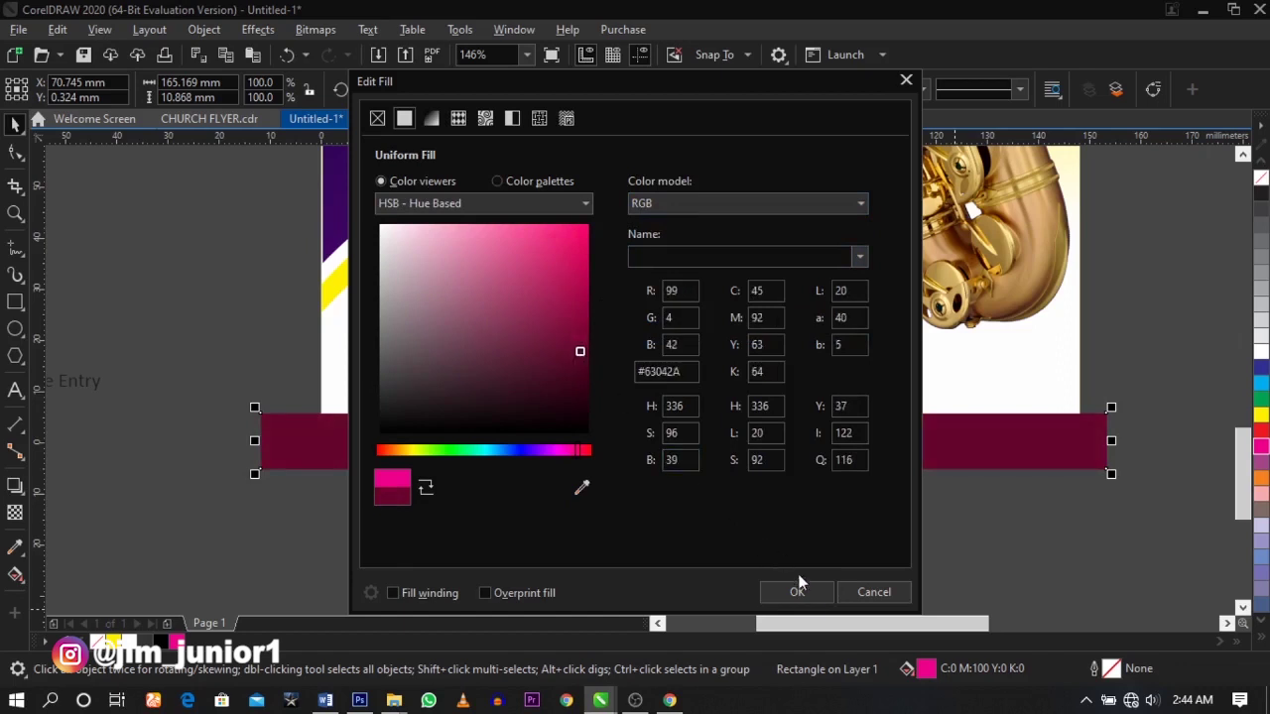
click(796, 589)
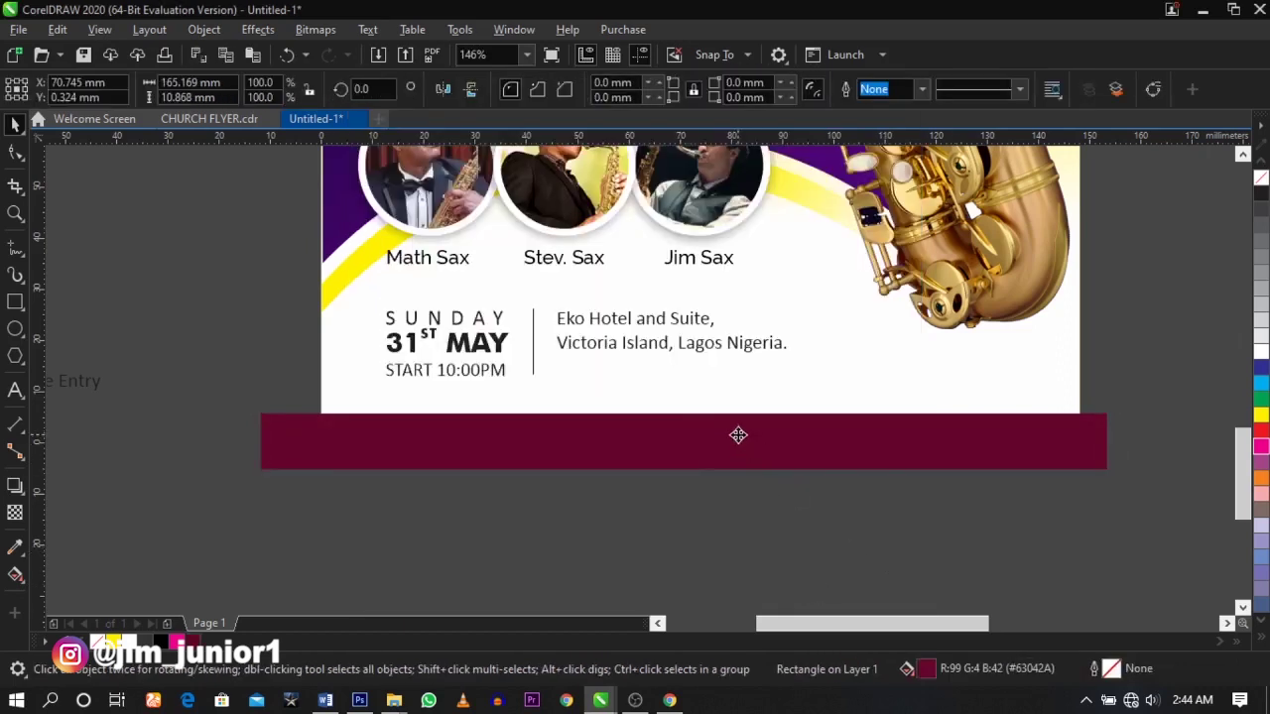
- Keep the banner in its original position and PowerClip the maroon and yellow band inside the flyer frame
scroll(738, 434, up, 5)
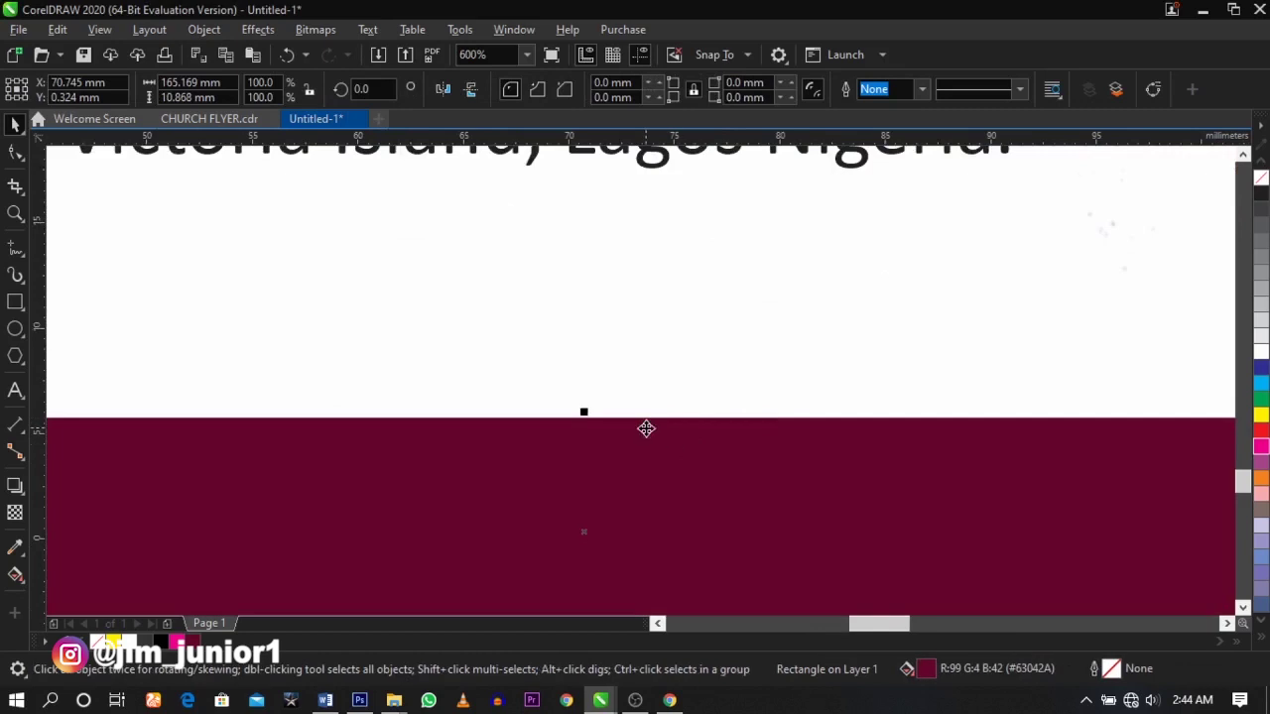
drag(646, 429, 646, 458)
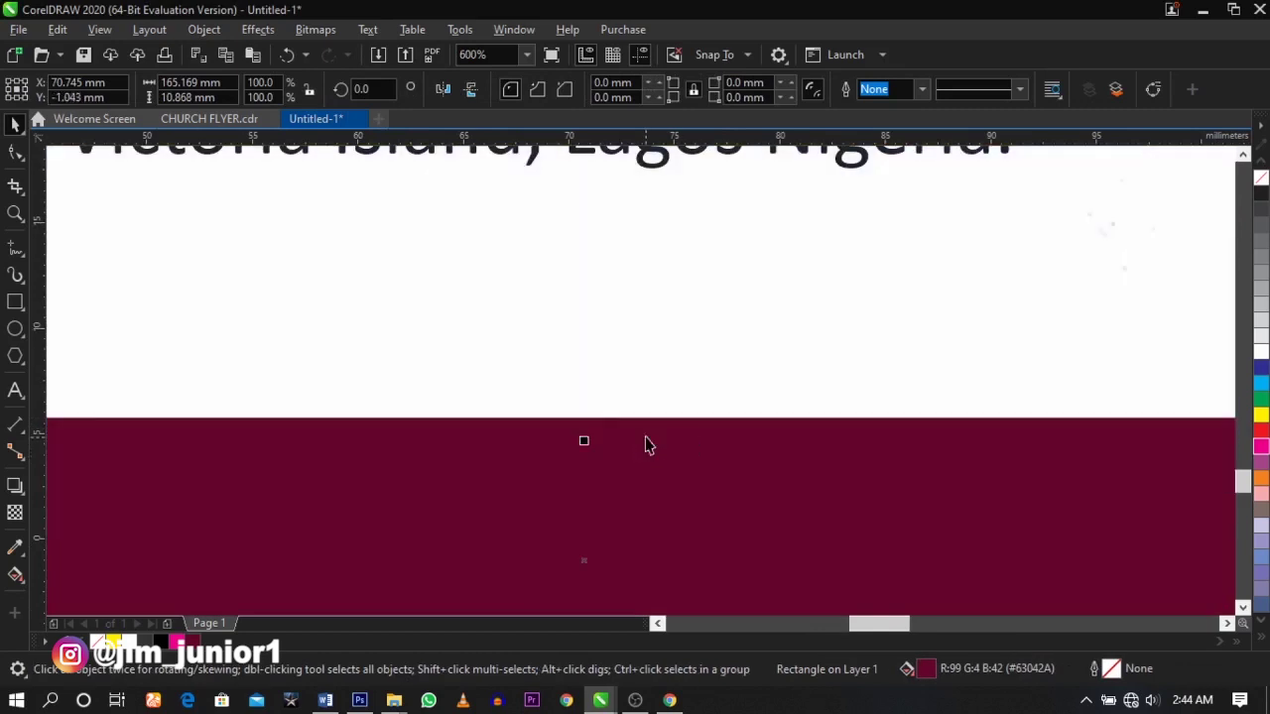
key(ctrl+z)
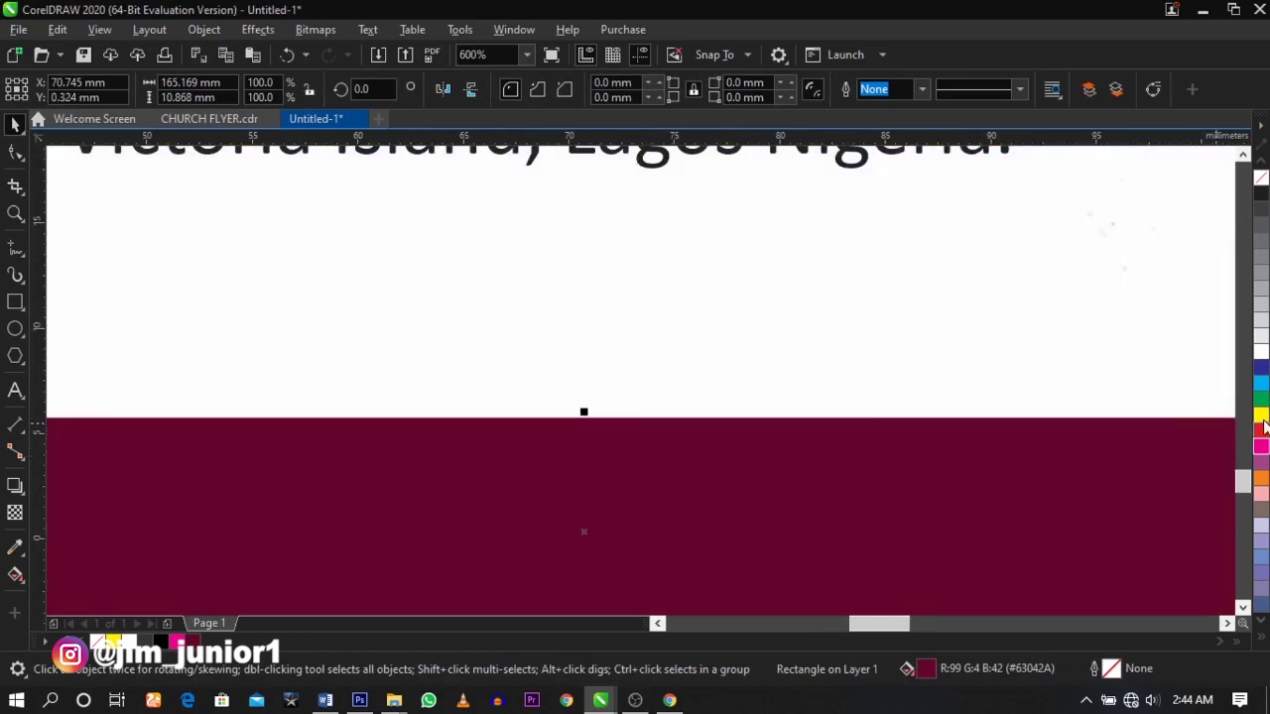
key(ctrl+z)
scroll(646, 368, down, 7)
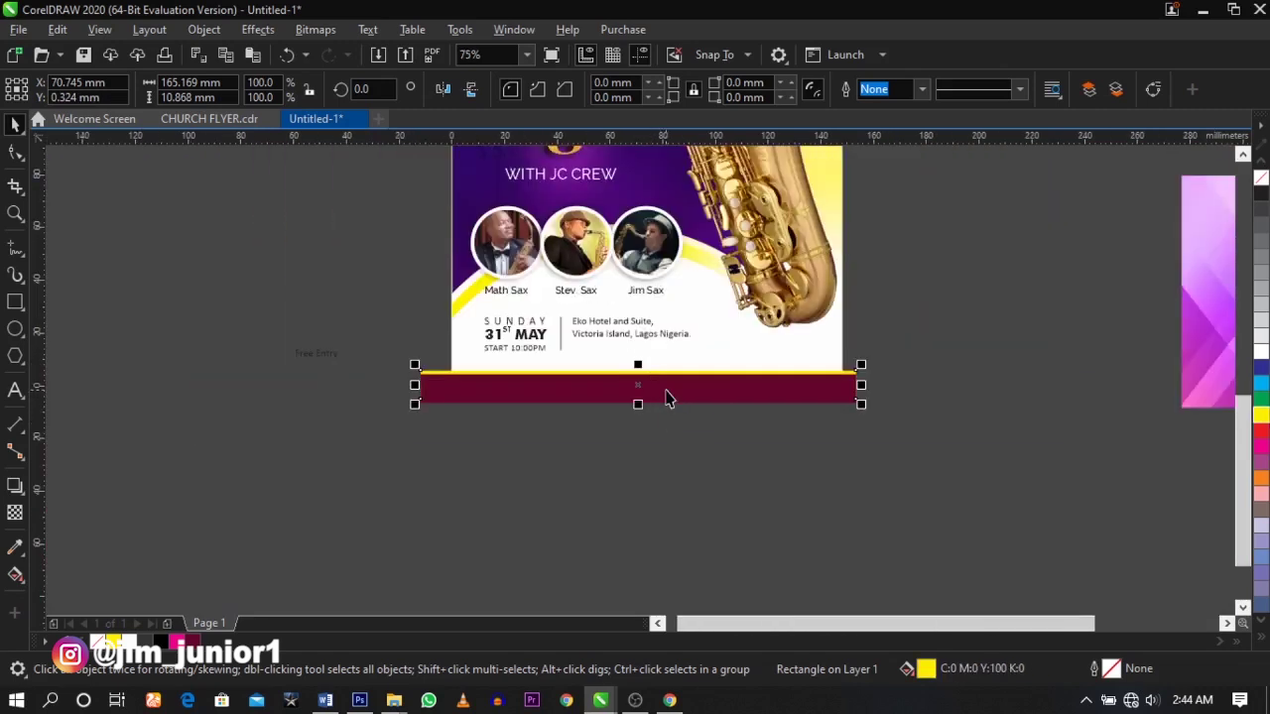
right_click(667, 389)
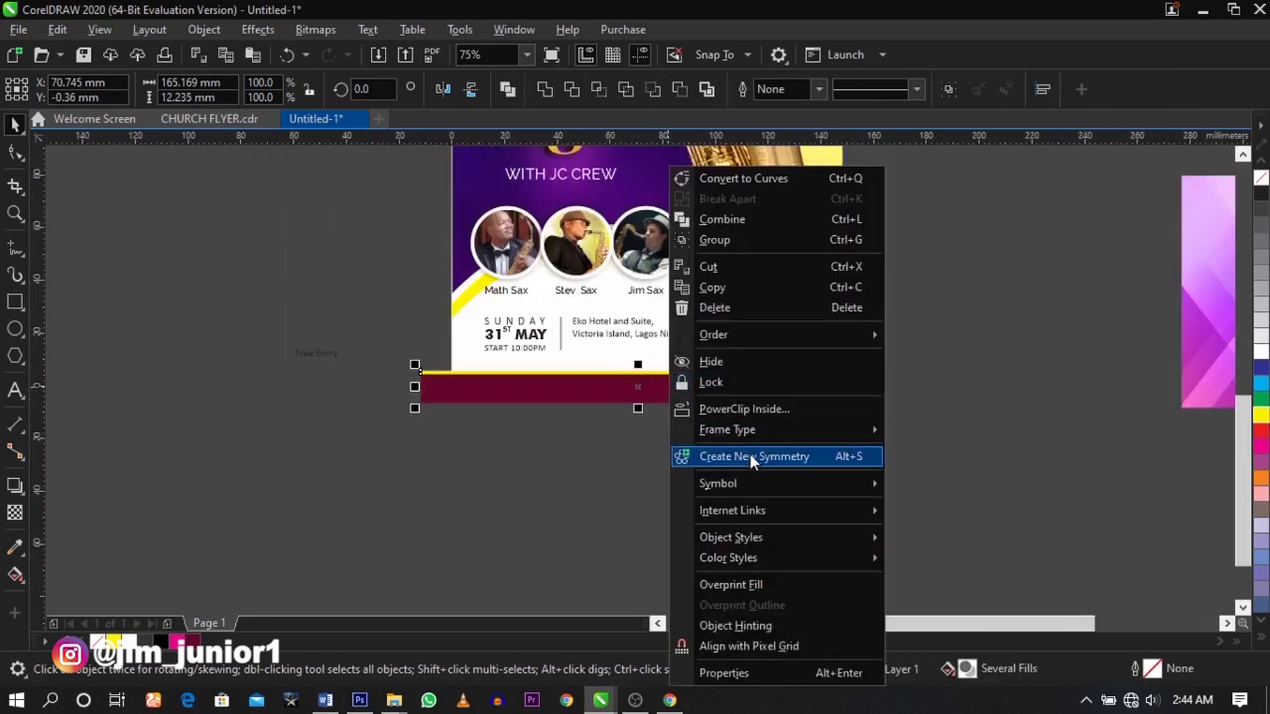
click(728, 412)
click(688, 365)
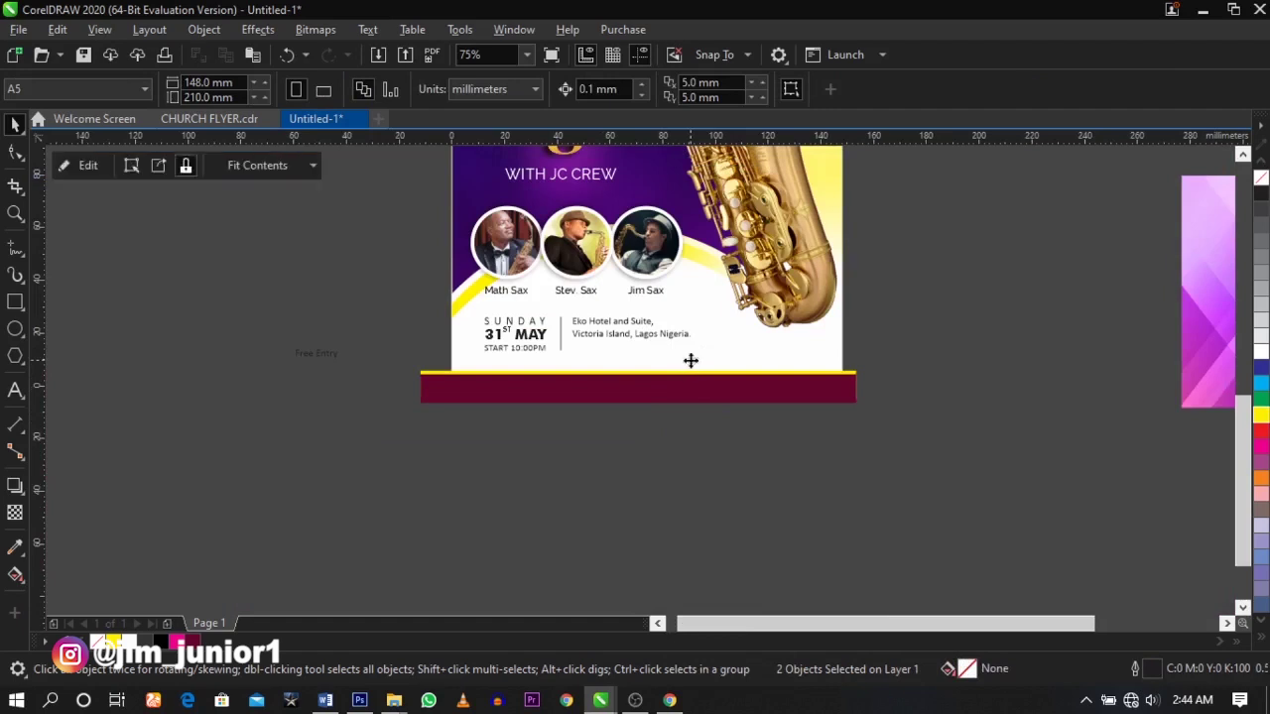
- Edit the flyer's PowerClip contents to select the band objects, then finish editing
click(997, 401)
scroll(703, 375, up, 2)
click(704, 377)
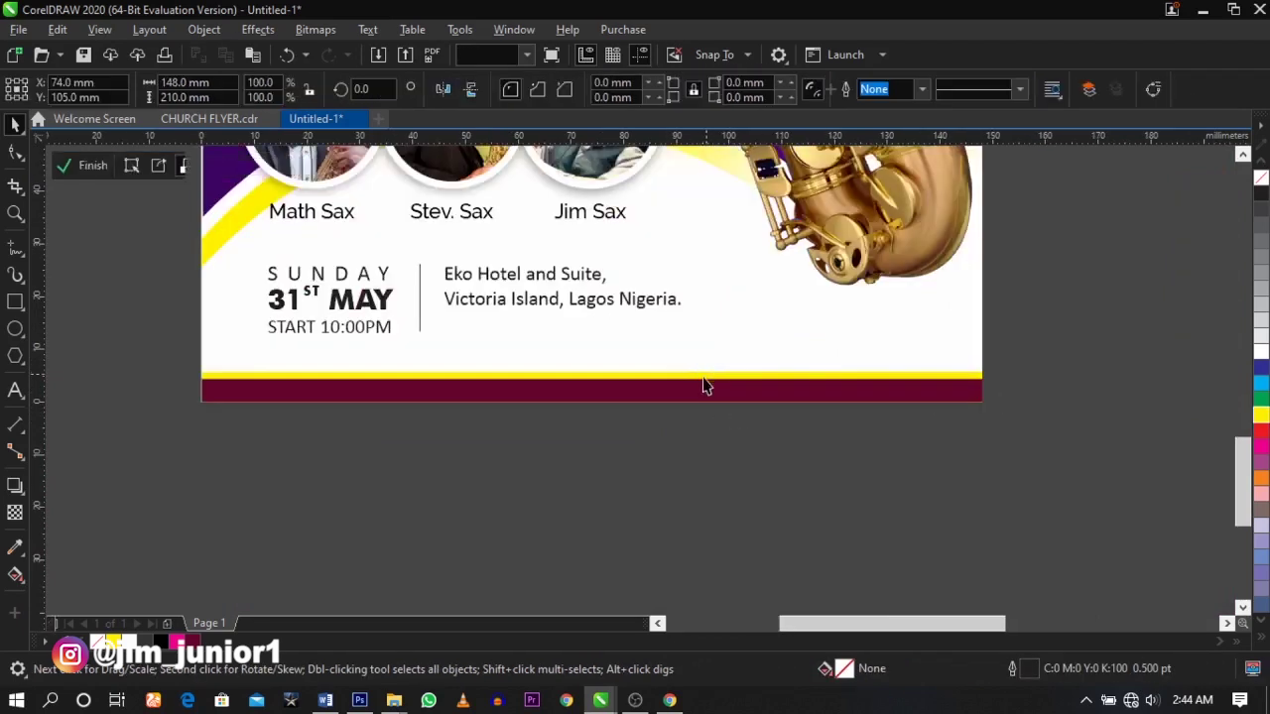
ctrl+click(698, 378)
drag(1099, 360, 109, 484)
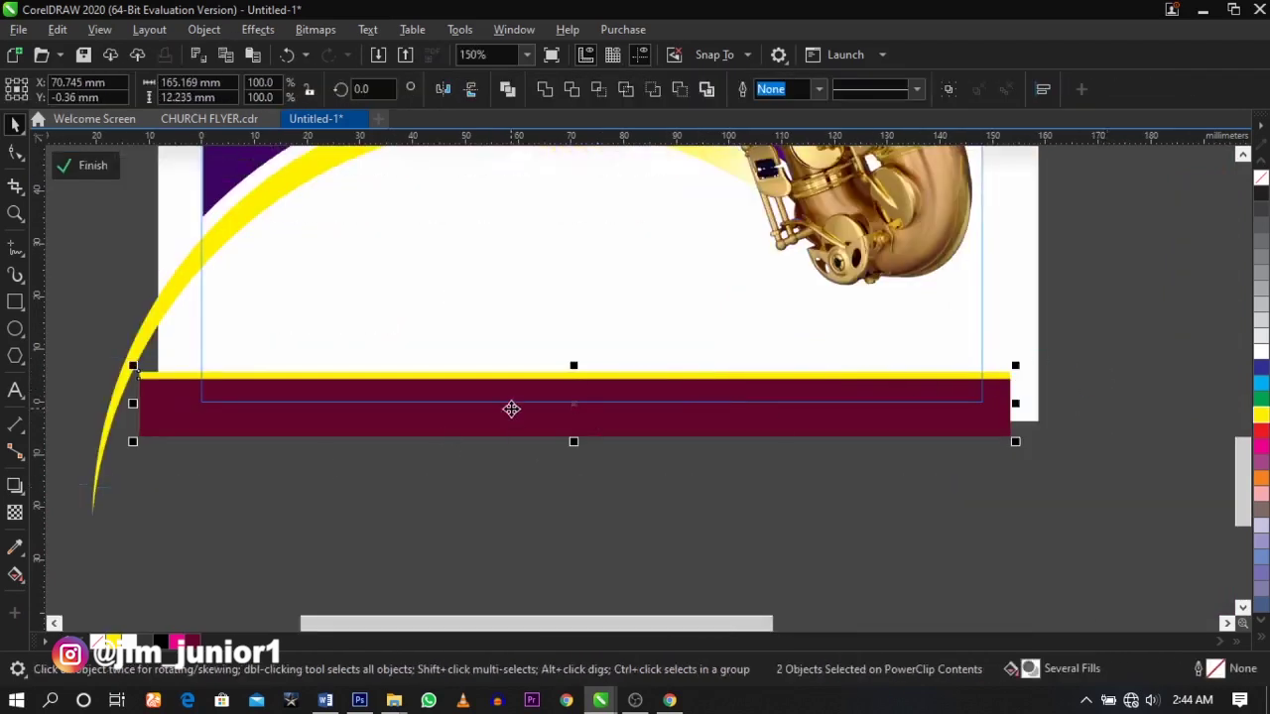
scroll(510, 408, up, 4)
scroll(573, 408, down, 6)
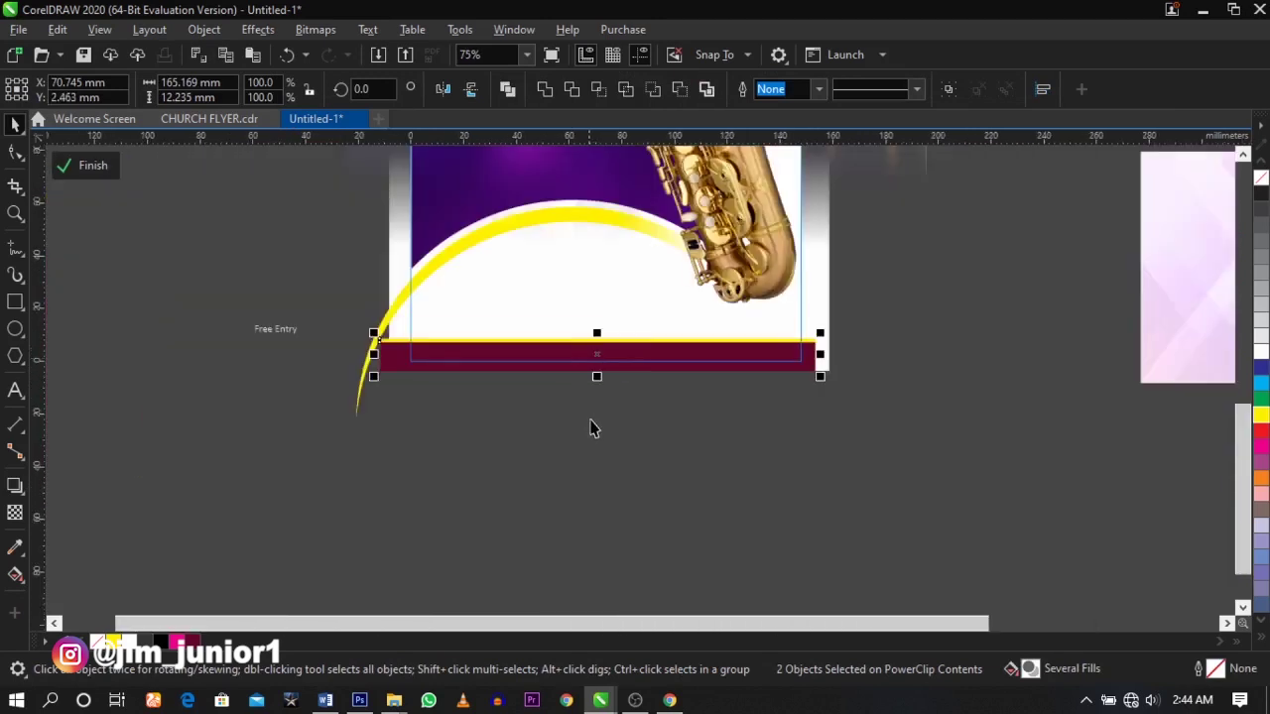
ctrl+click(592, 431)
click(593, 431)
drag(269, 249, 873, 368)
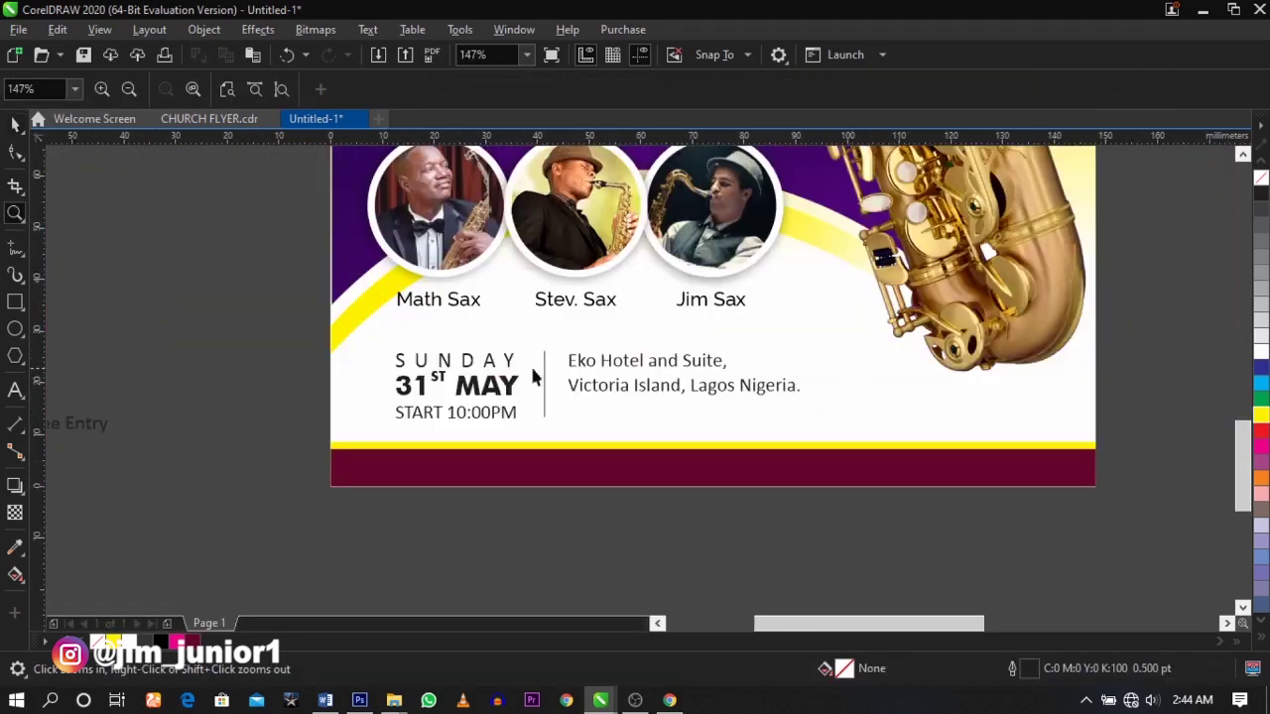
- Select the 31 MAY date, then resize the date and address text together
click(493, 394)
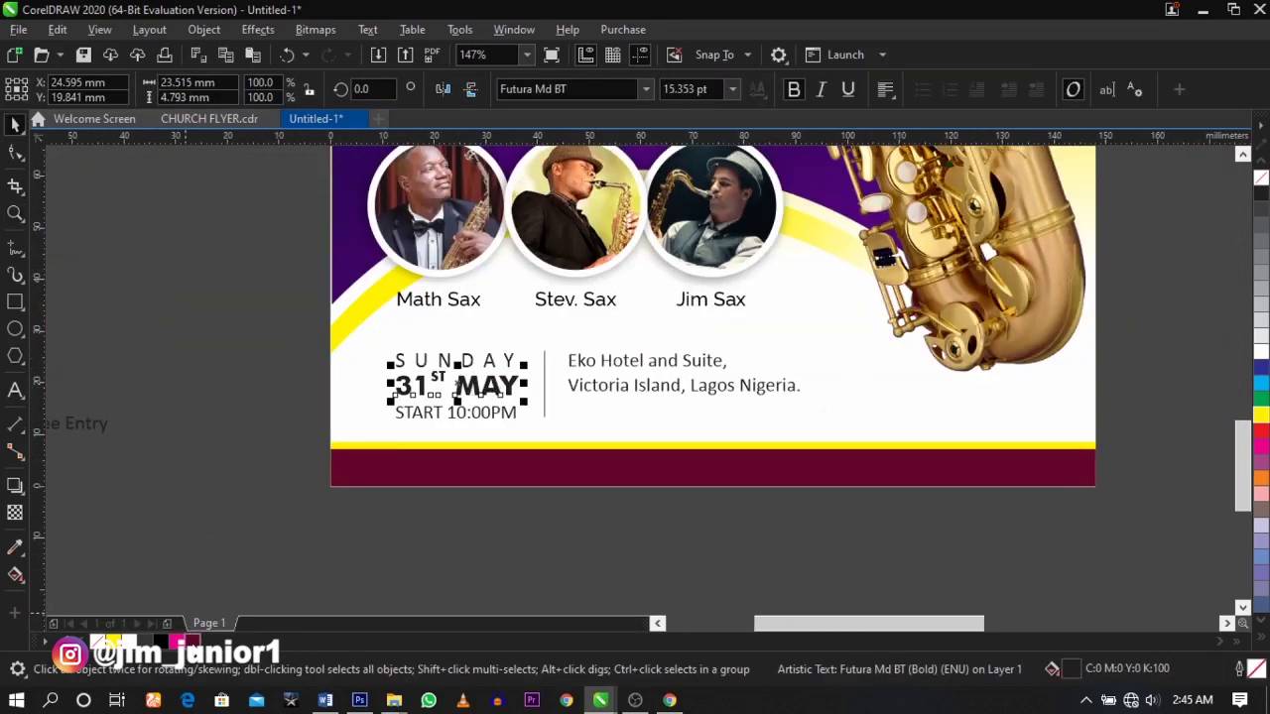
click(199, 531)
drag(255, 341, 820, 429)
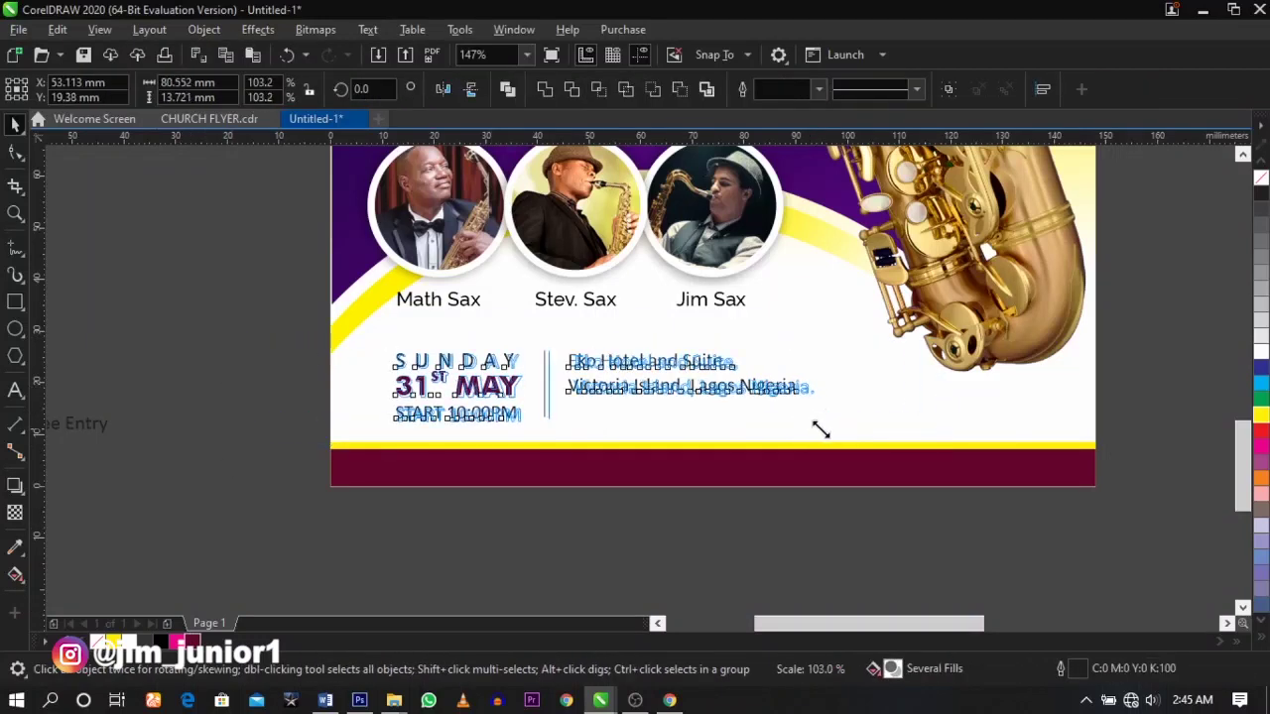
click(819, 517)
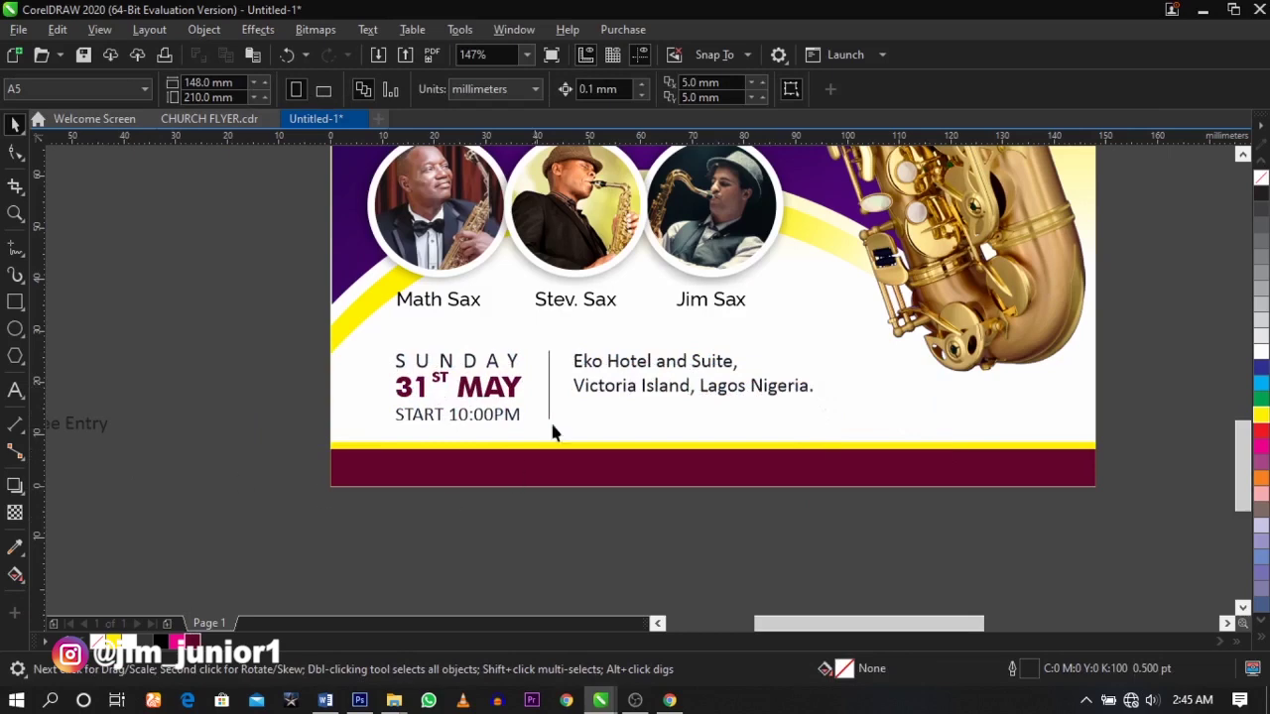
- Leave a copy of the address text below the flyer and zoom in on it
drag(672, 394, 679, 537)
right_click(679, 536)
key(z)
drag(275, 378, 1007, 539)
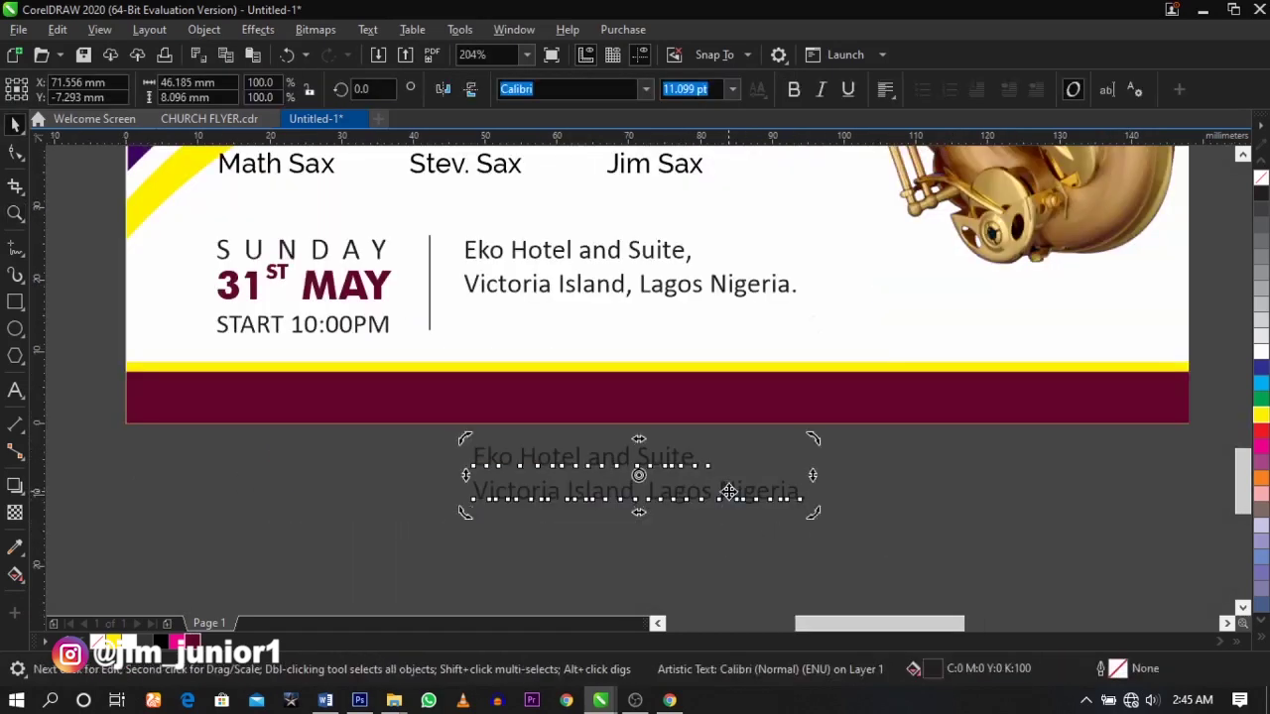
- Retype the copy as a white info line with phone number and website, selecting the maroon band too
double_click(732, 489)
key(ctrl+a)
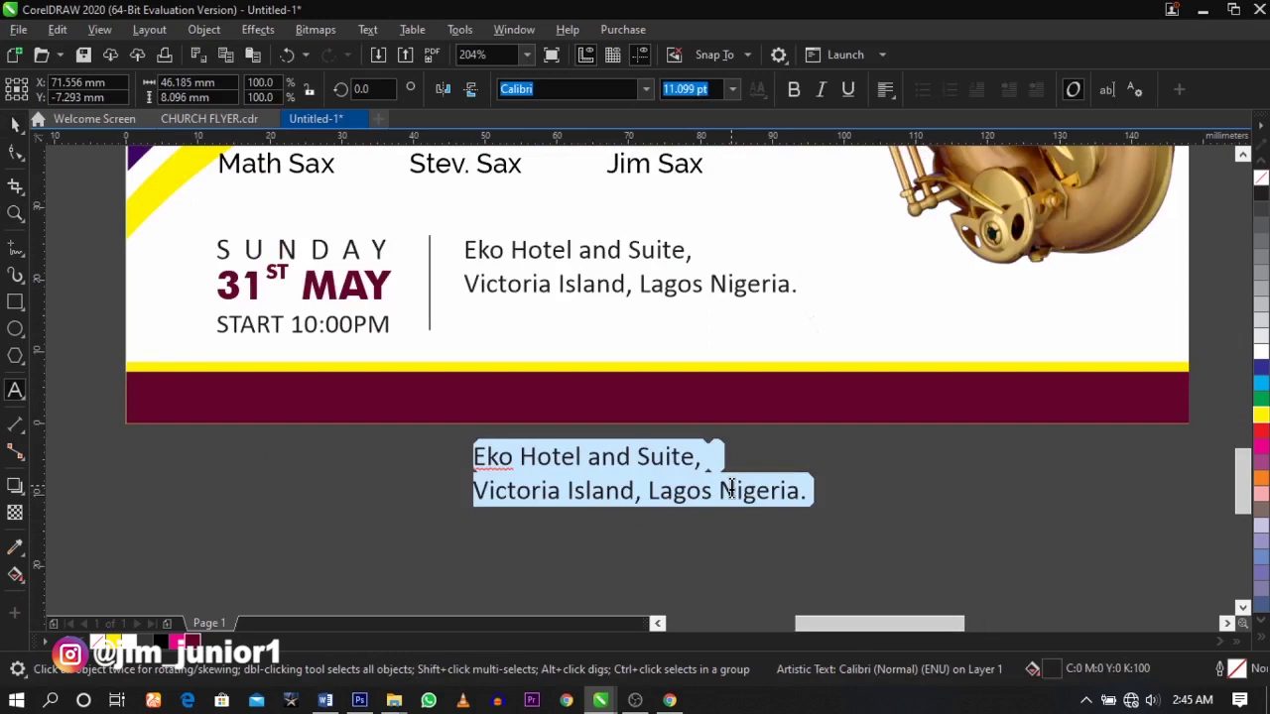
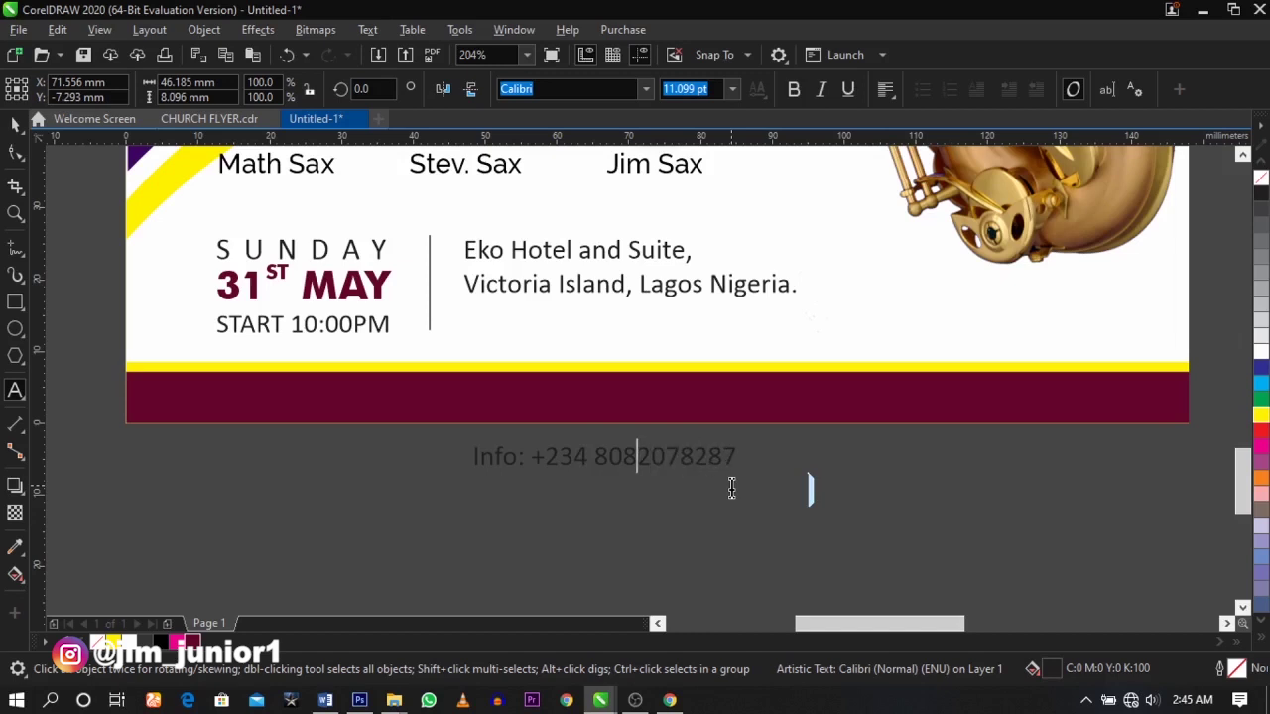
text(-)
key(Right)
key(Right)
text(-)
key(Right)
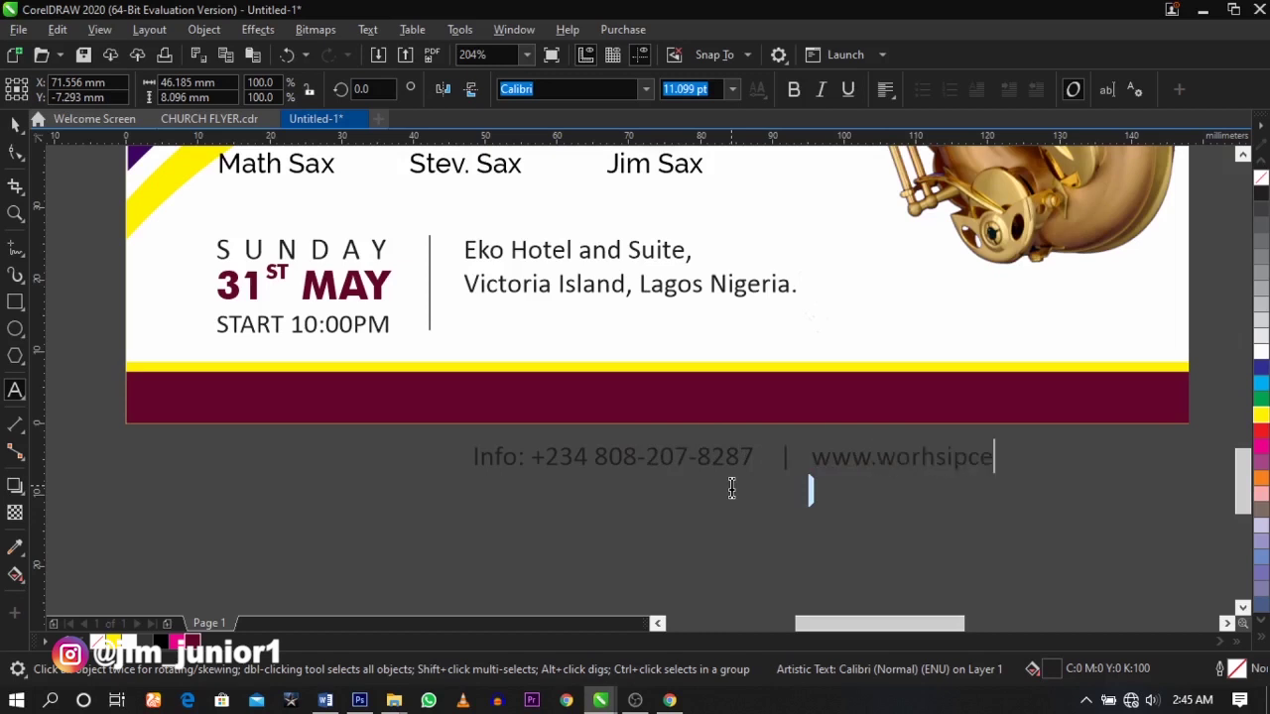
key(ctrl+space)
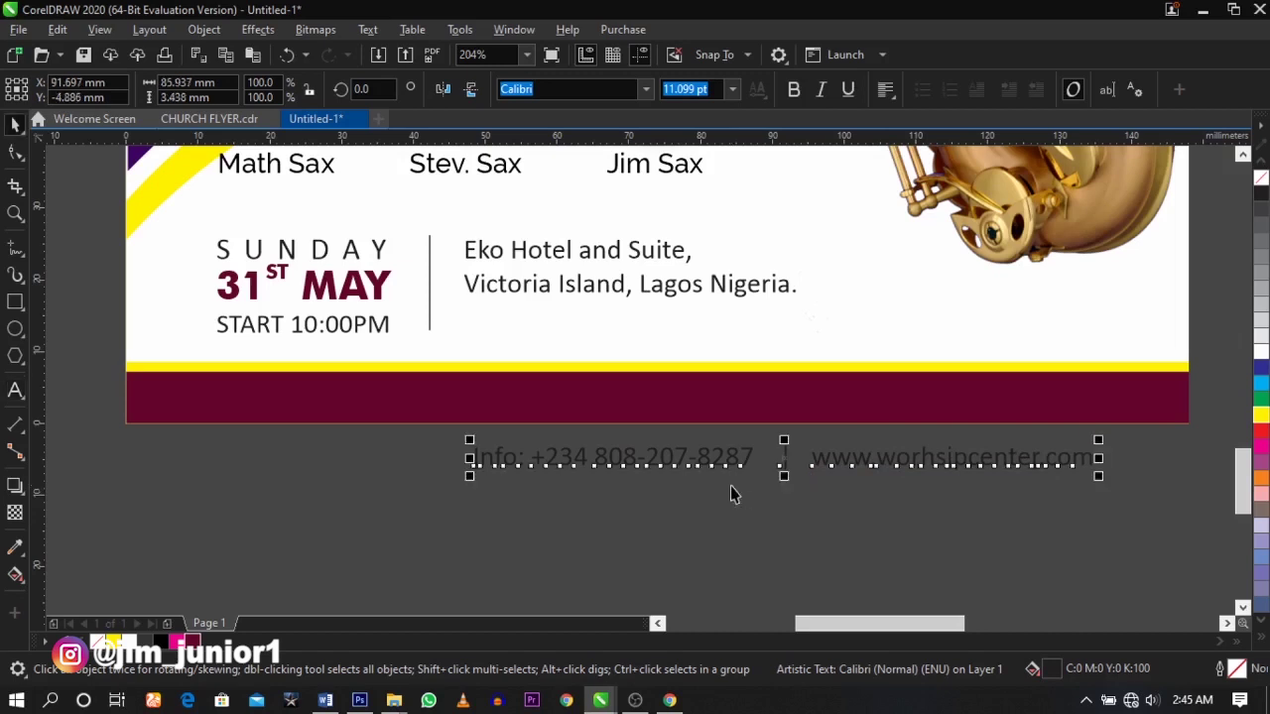
click(1261, 345)
shift+click(1157, 403)
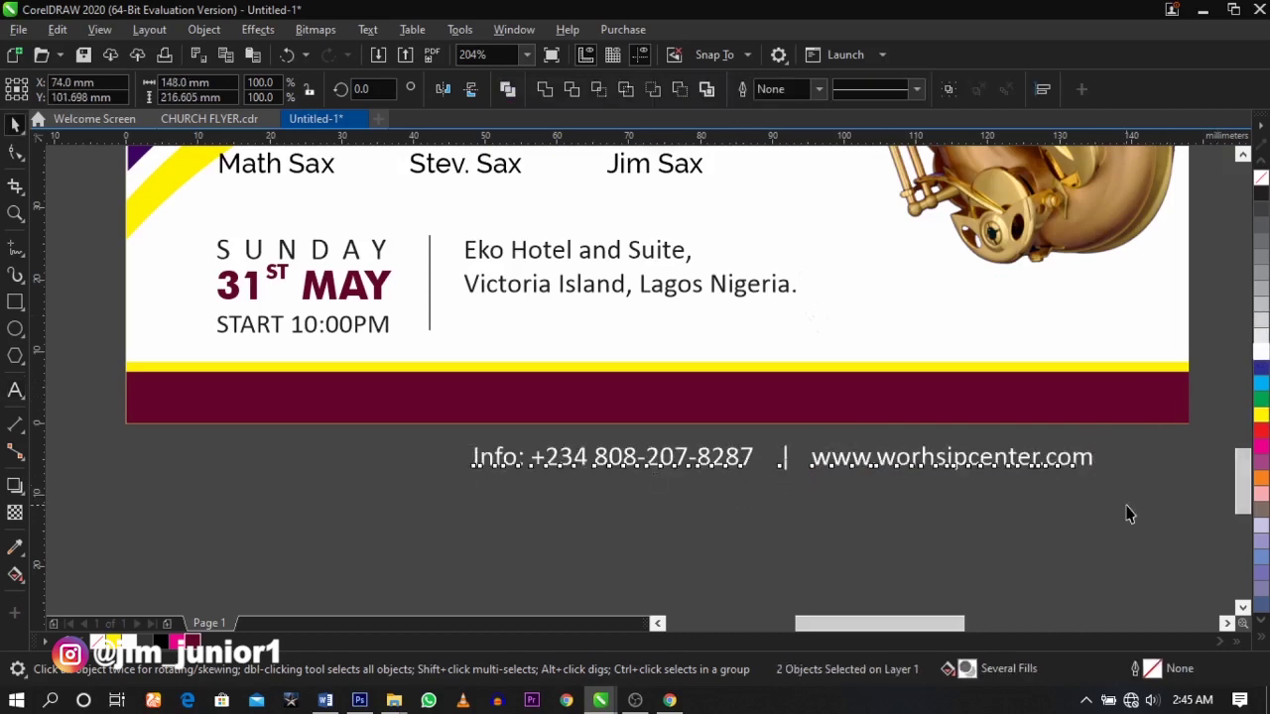
- Centre the info line in the maroon band, make it bold and shrink it slightly
key(c)
drag(958, 461, 958, 399)
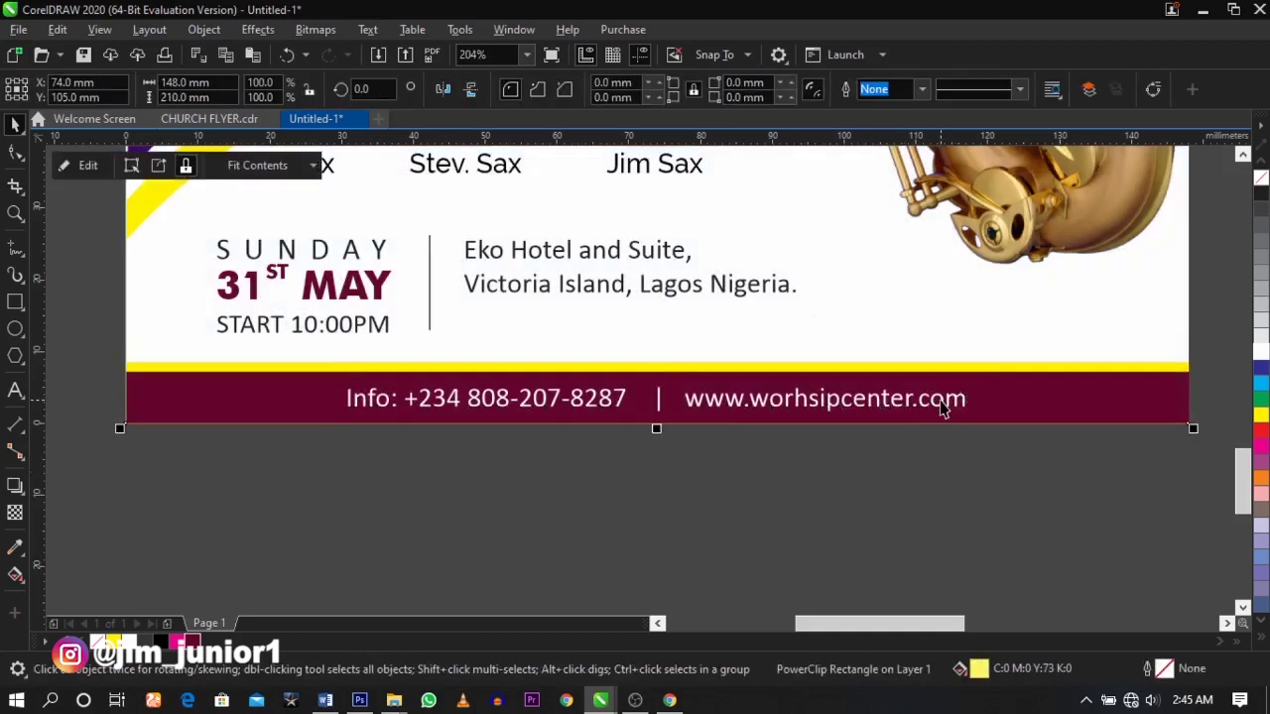
click(794, 90)
drag(977, 427, 919, 377)
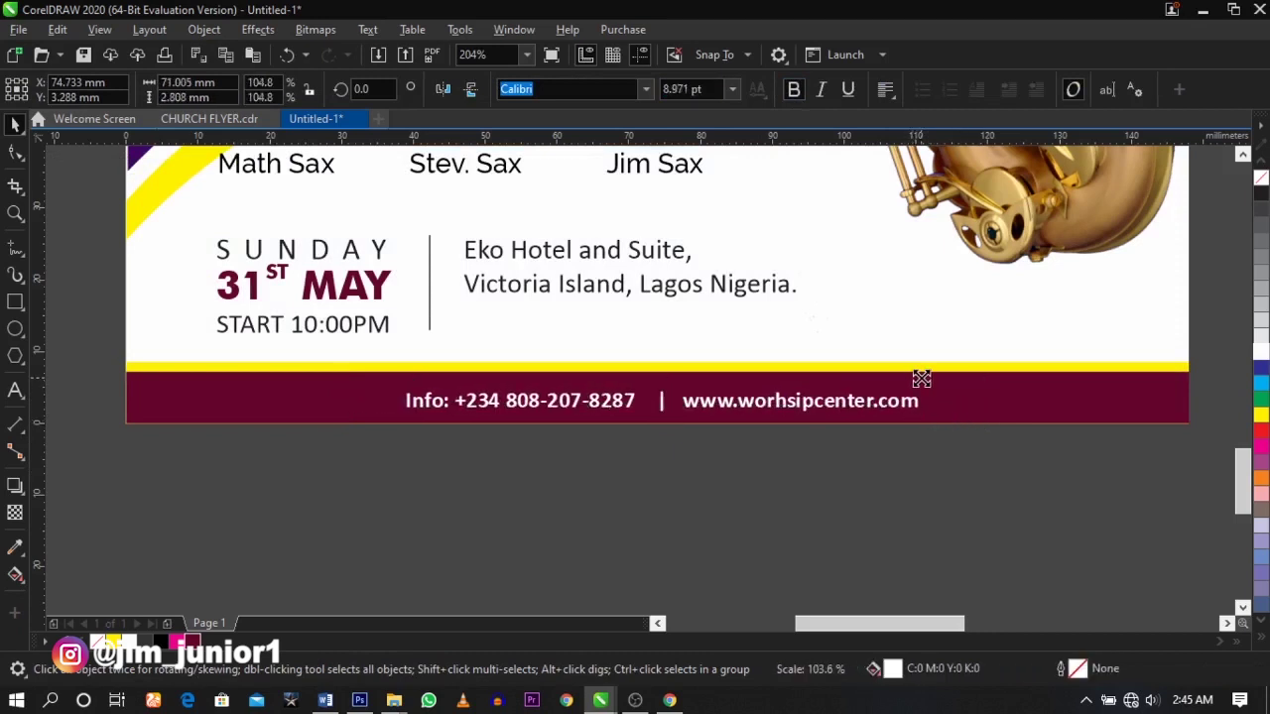
click(927, 445)
click(879, 411)
- Select the Free Entry text waiting beside the page
scroll(879, 407, up, 2)
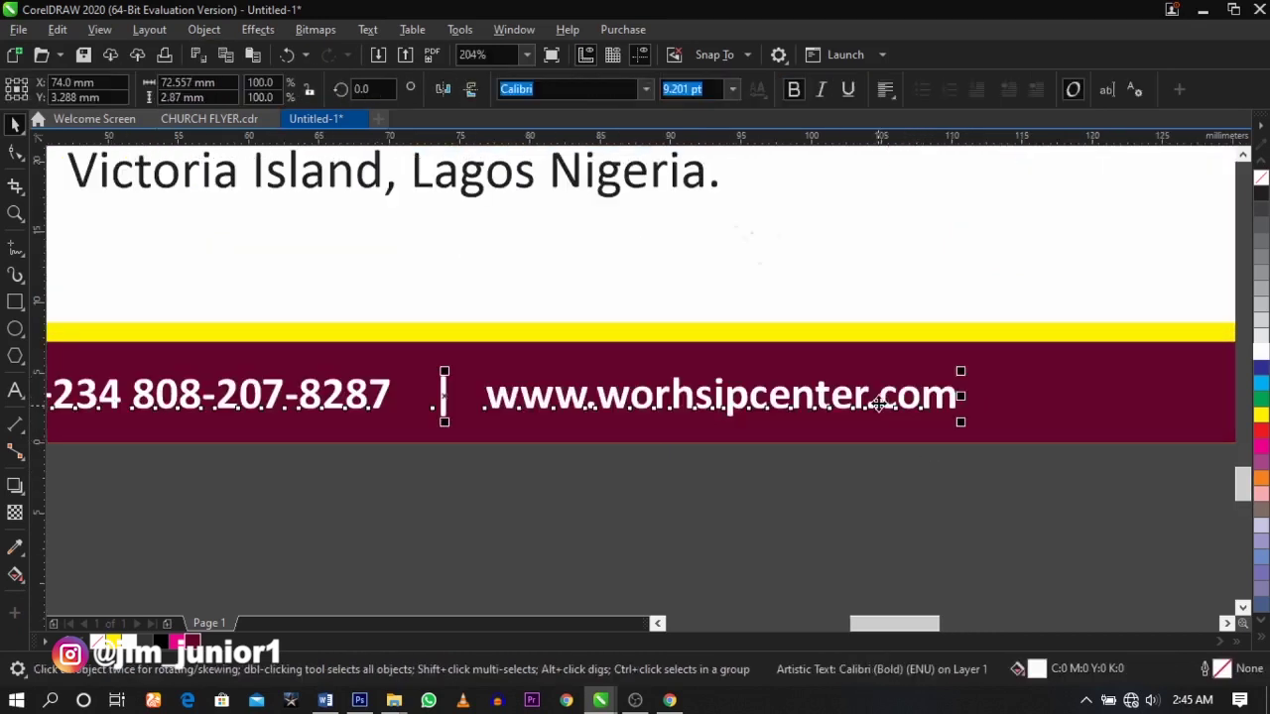
click(862, 482)
scroll(863, 482, down, 6)
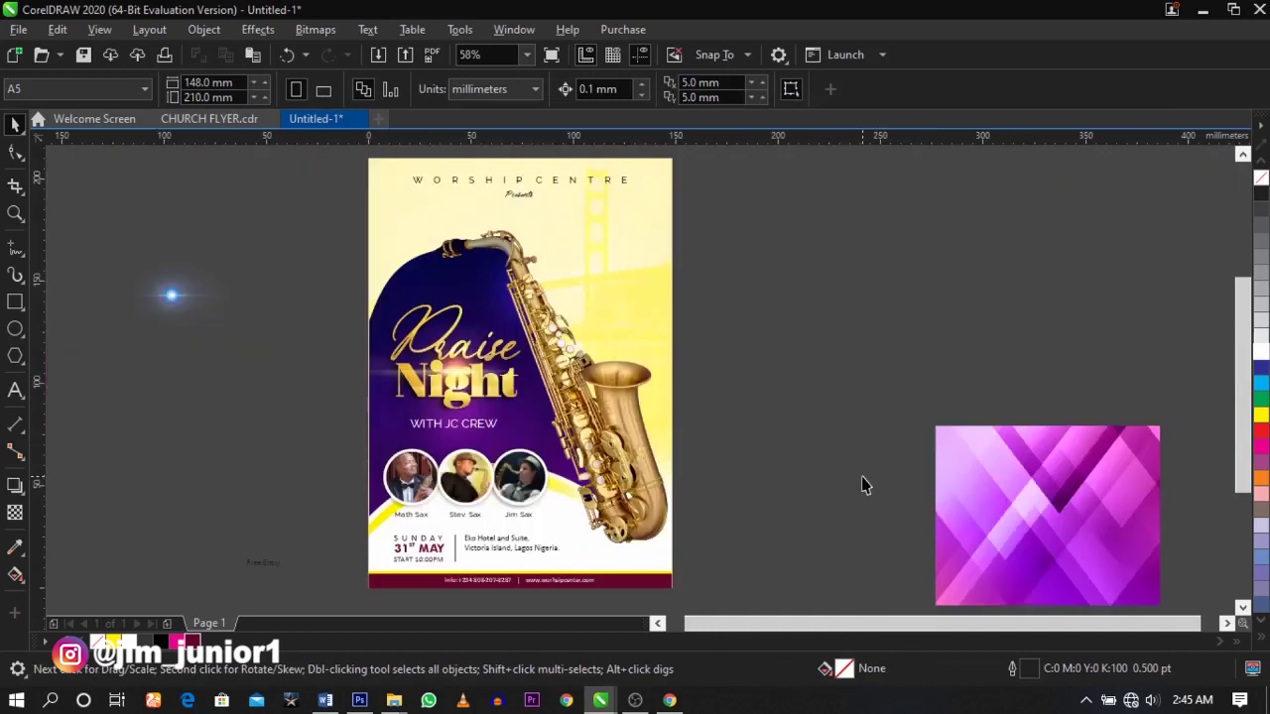
scroll(683, 331, right, 2)
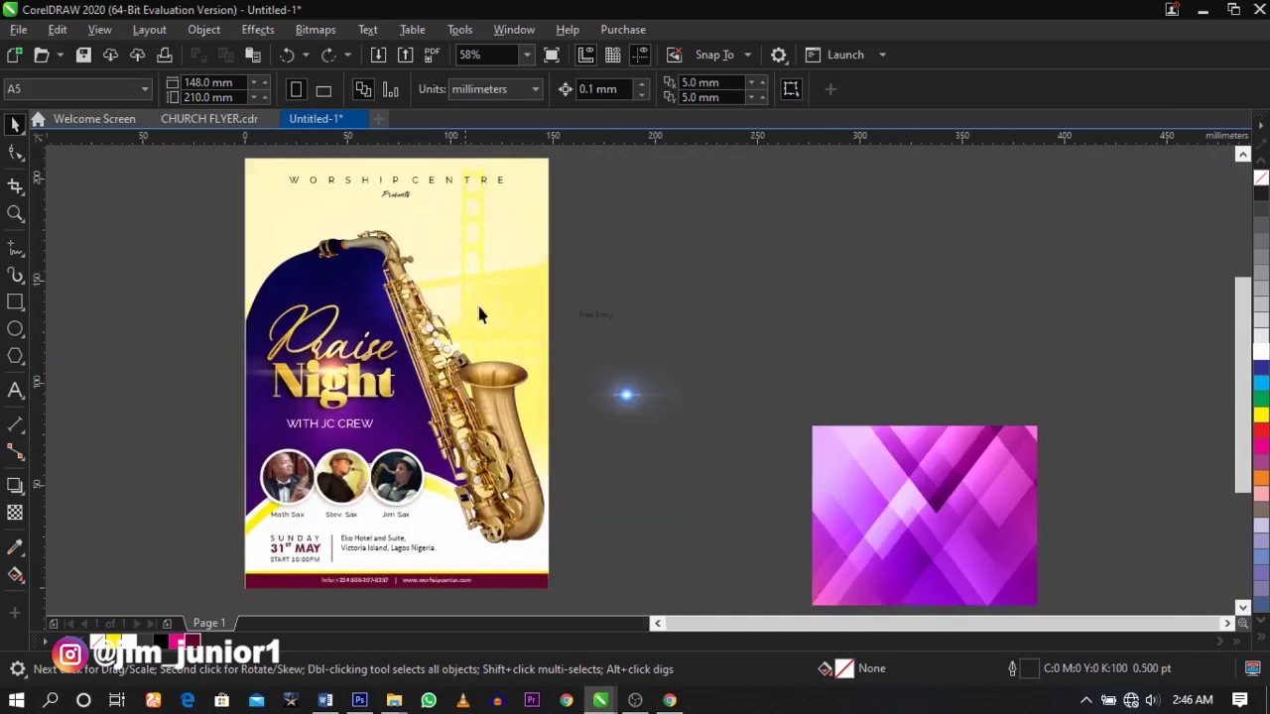
click(606, 321)
scroll(605, 325, up, 3)
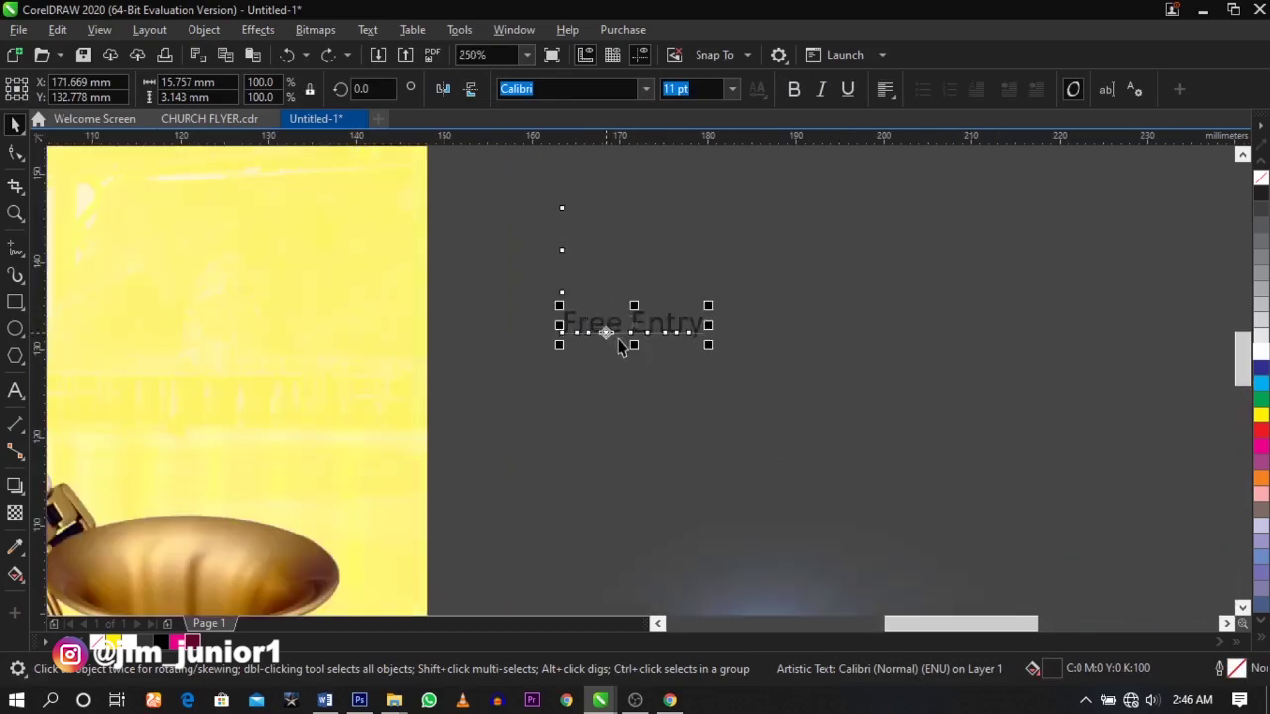
scroll(620, 326, down, 3)
scroll(472, 274, up, 3)
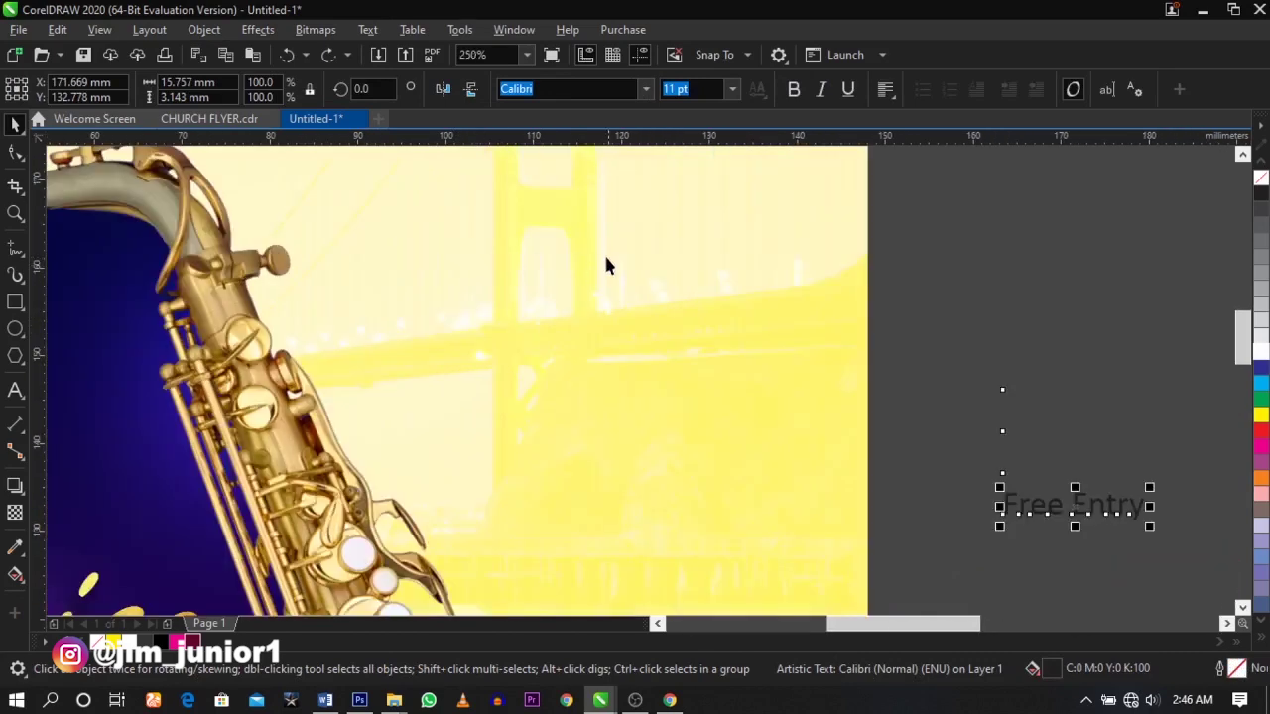
- Draw a circle beside the saxophone and keep a 90% smaller copy inside it
click(15, 330)
drag(452, 230, 736, 458)
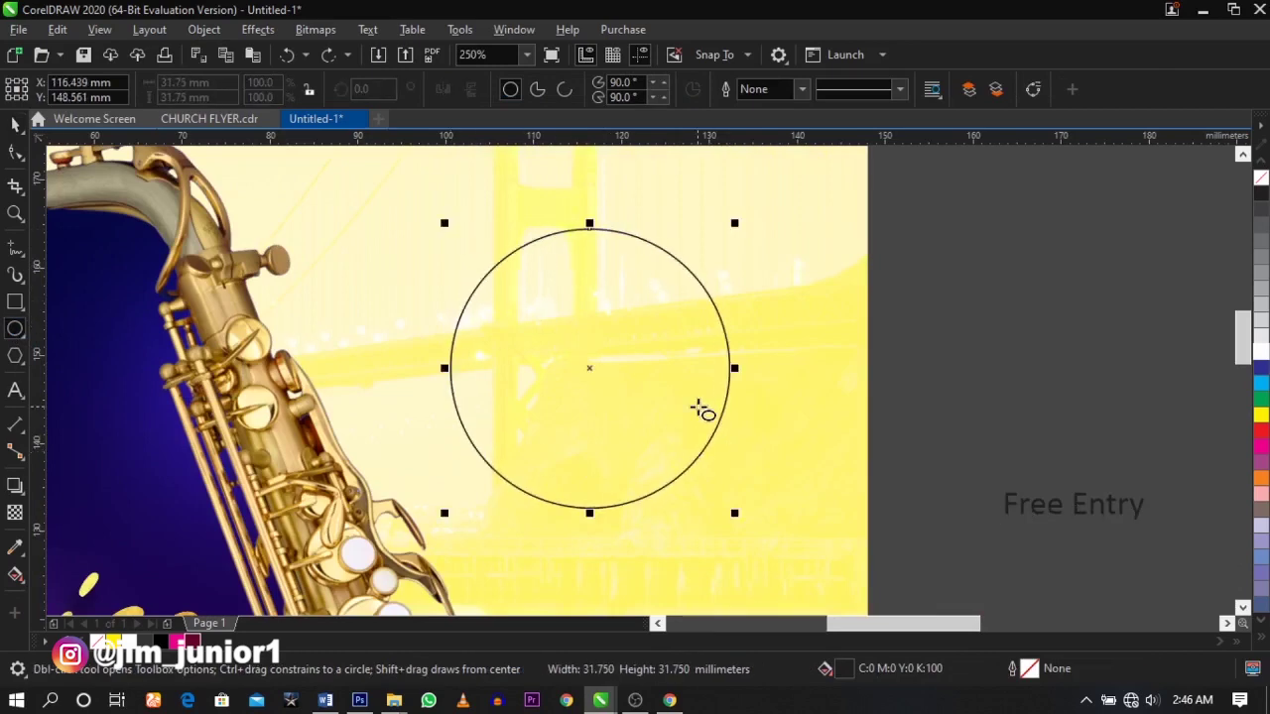
key(space)
drag(616, 371, 617, 359)
drag(737, 502, 746, 511)
click(592, 355)
click(593, 352)
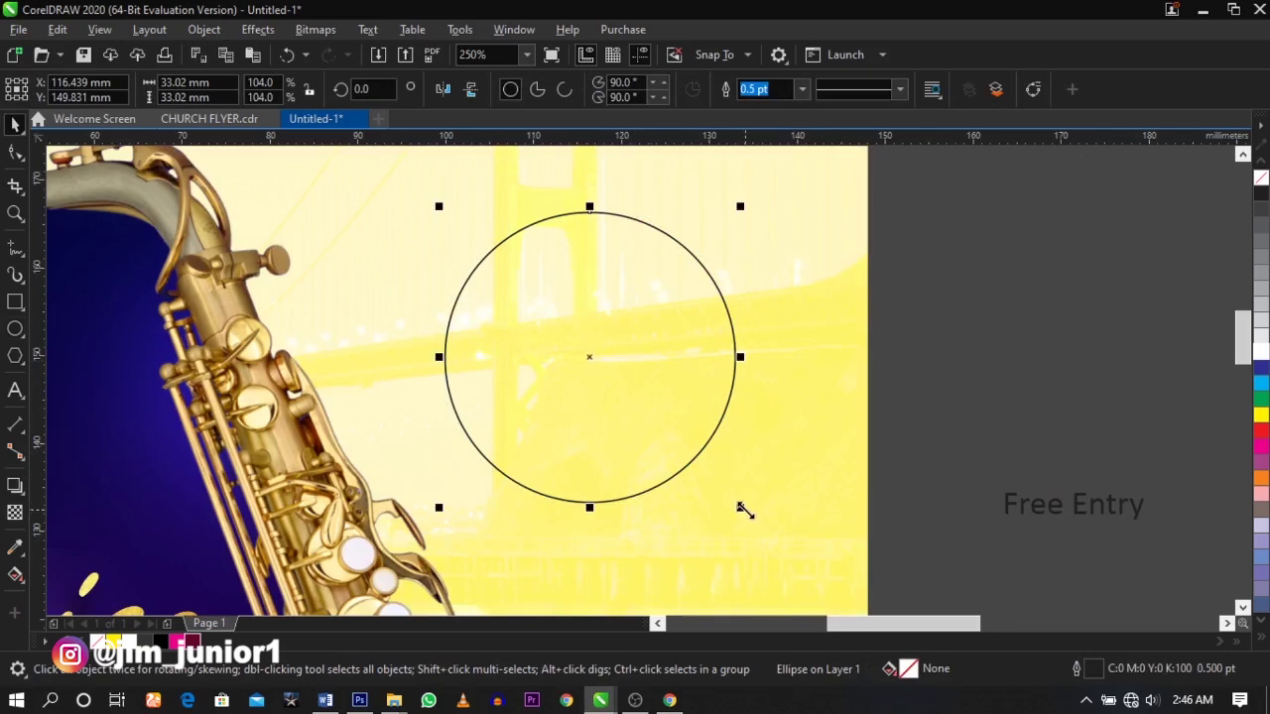
drag(744, 510, 724, 504)
right_click(730, 506)
- Fill the outer circle white
click(1006, 389)
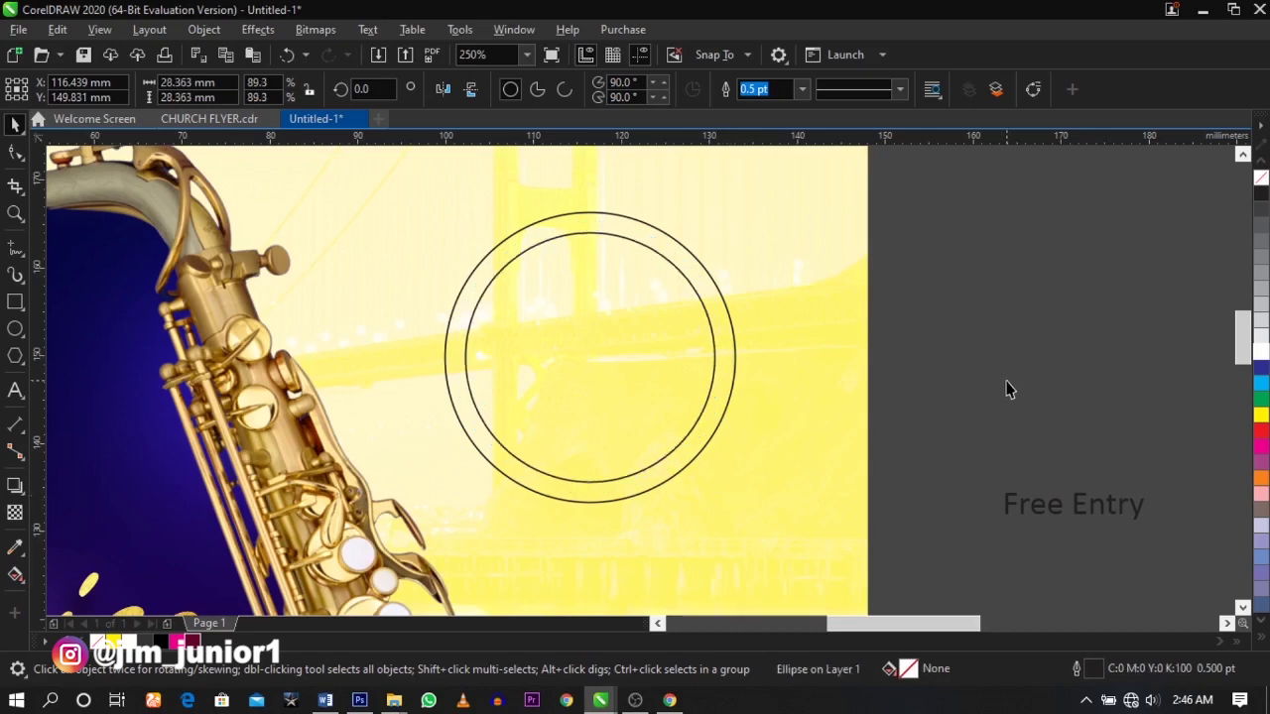
click(730, 347)
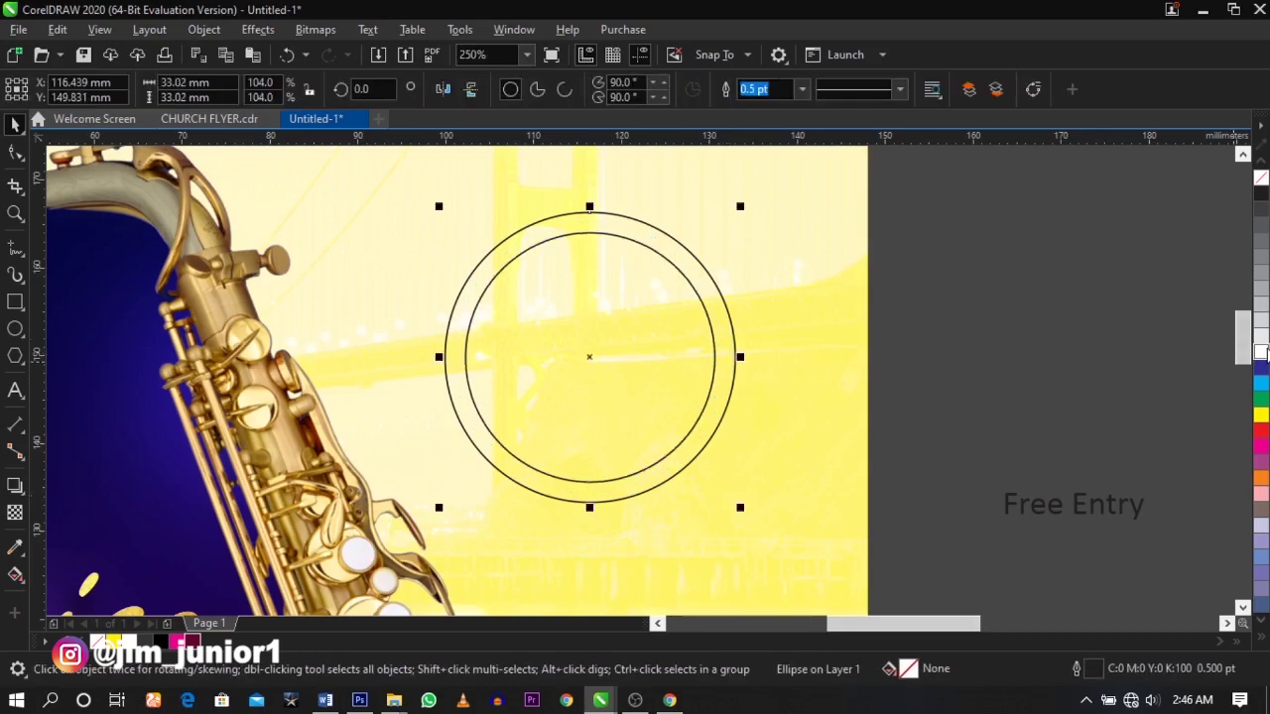
click(1260, 352)
click(995, 328)
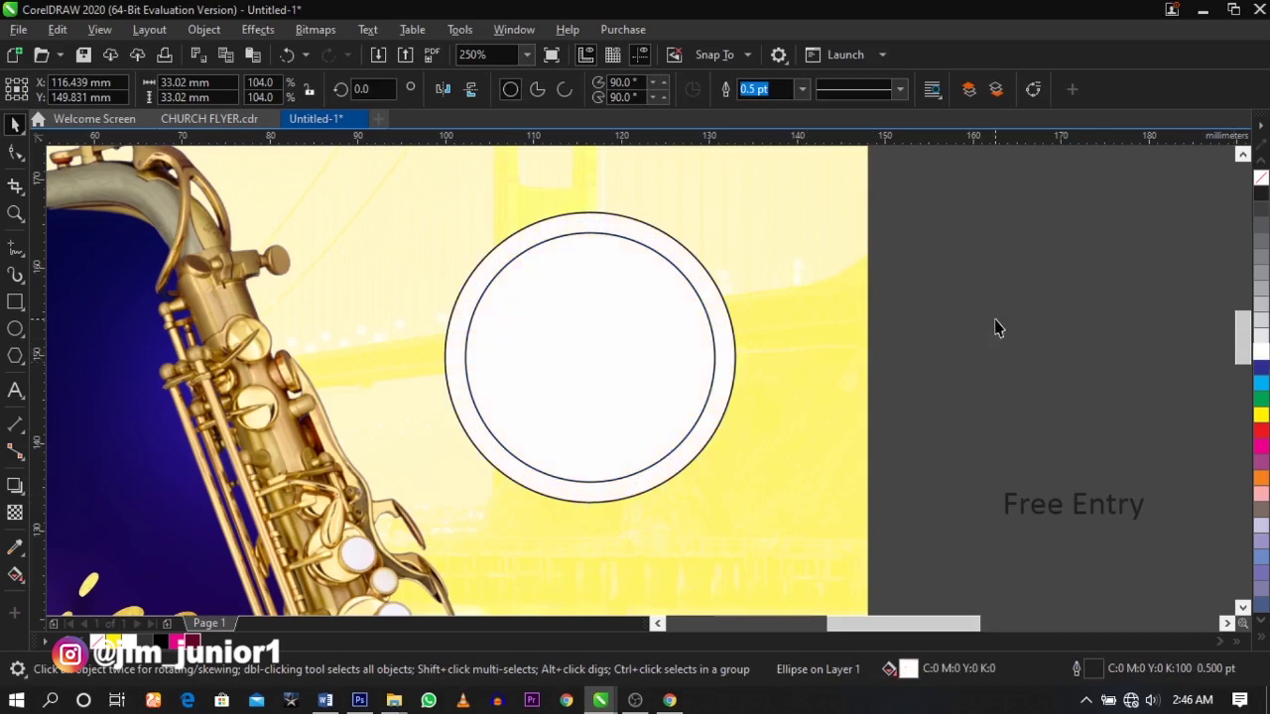
- Give the inner circle a radial fountain fill with a bright RGB red centre
click(651, 317)
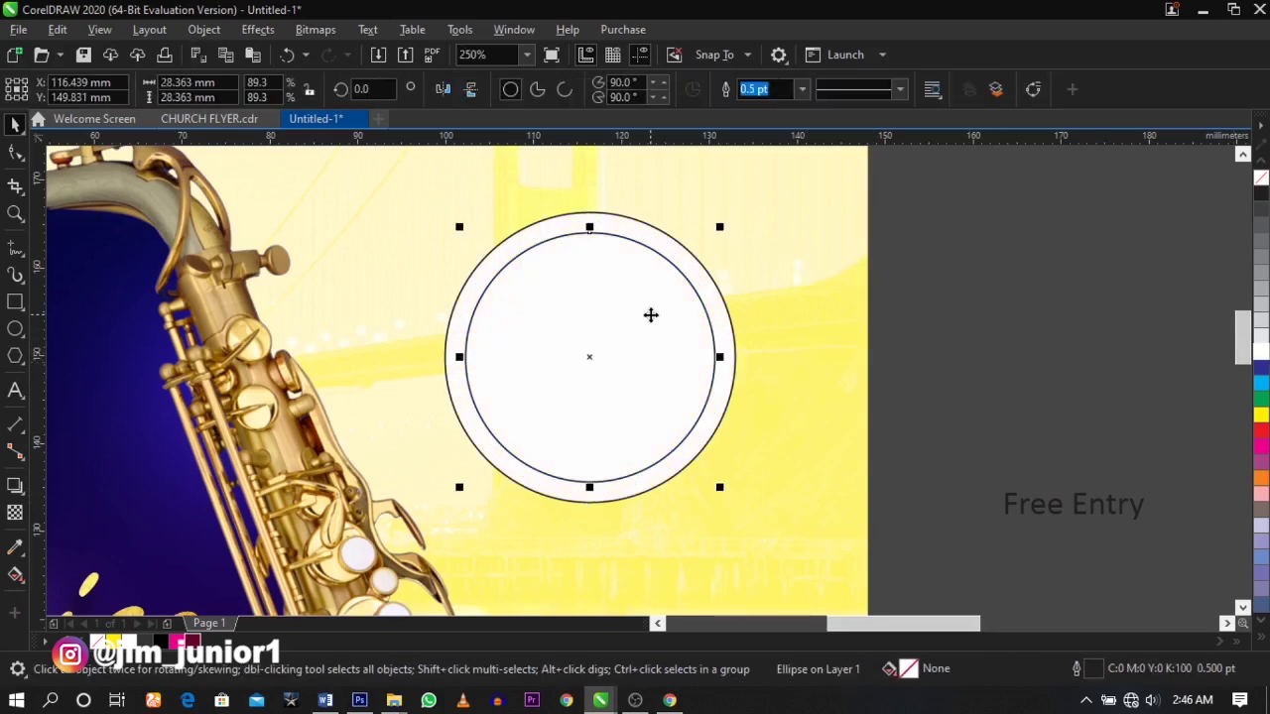
click(15, 575)
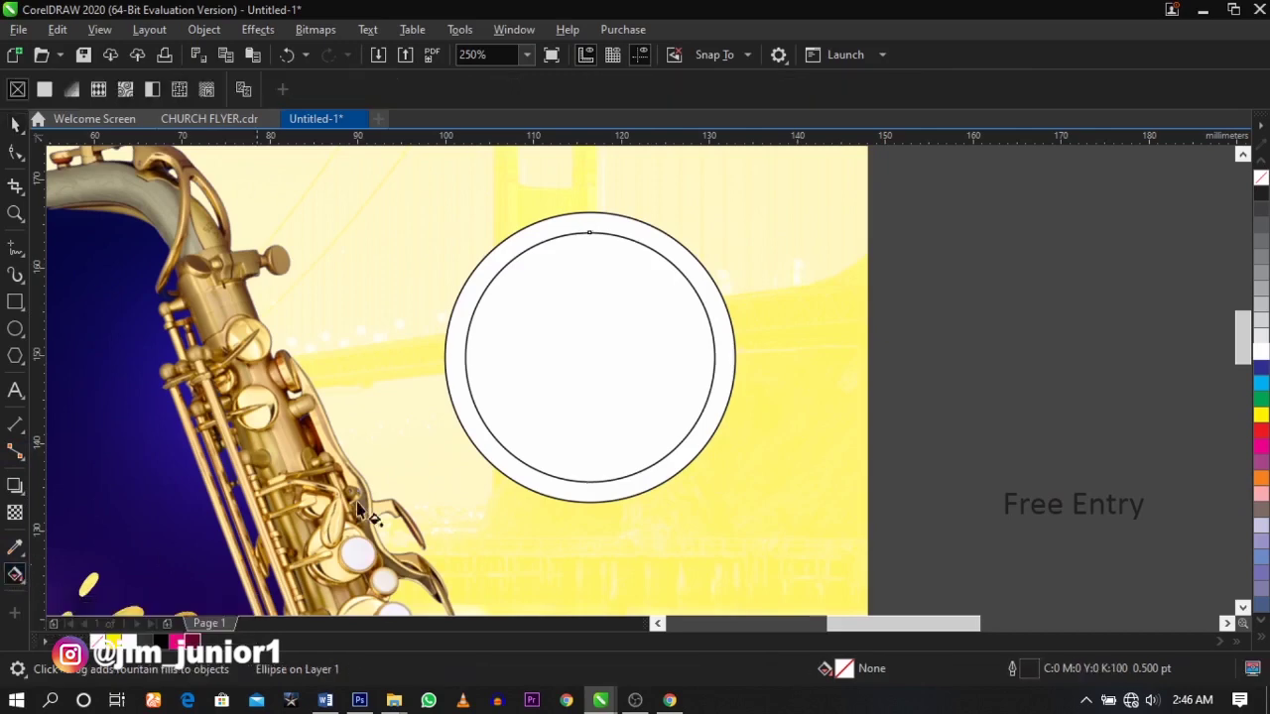
drag(590, 234, 589, 482)
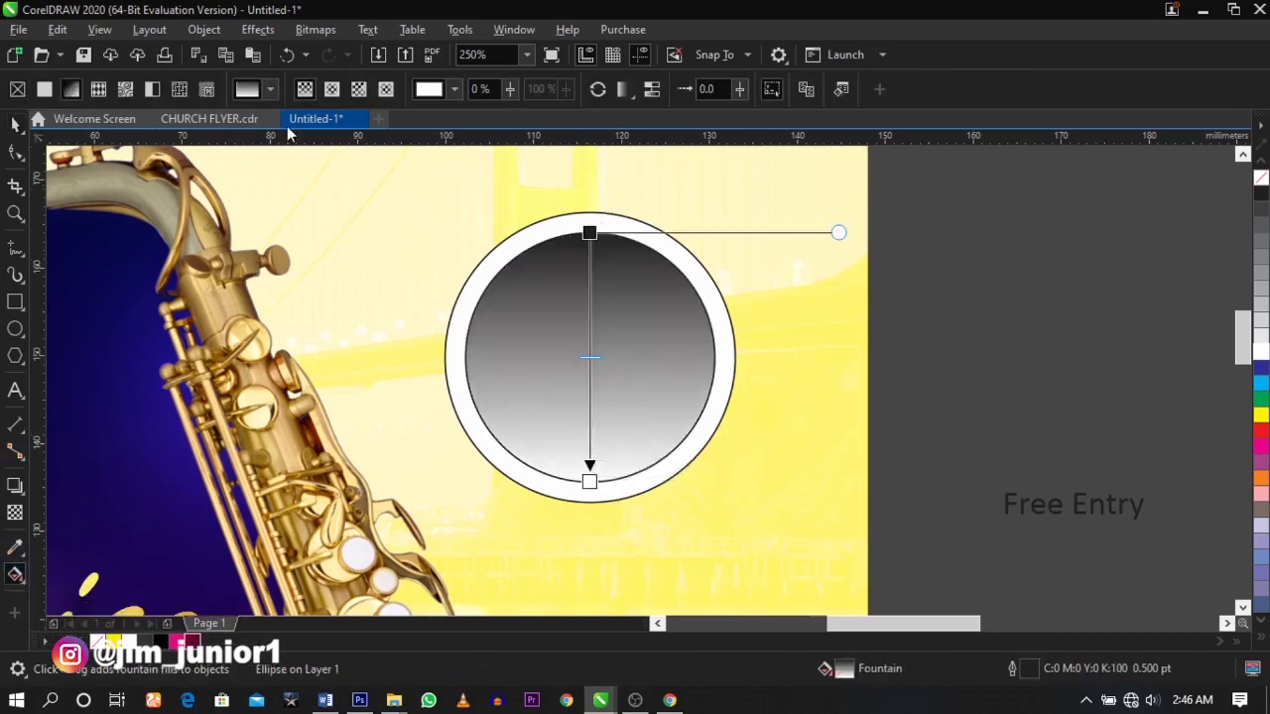
click(332, 89)
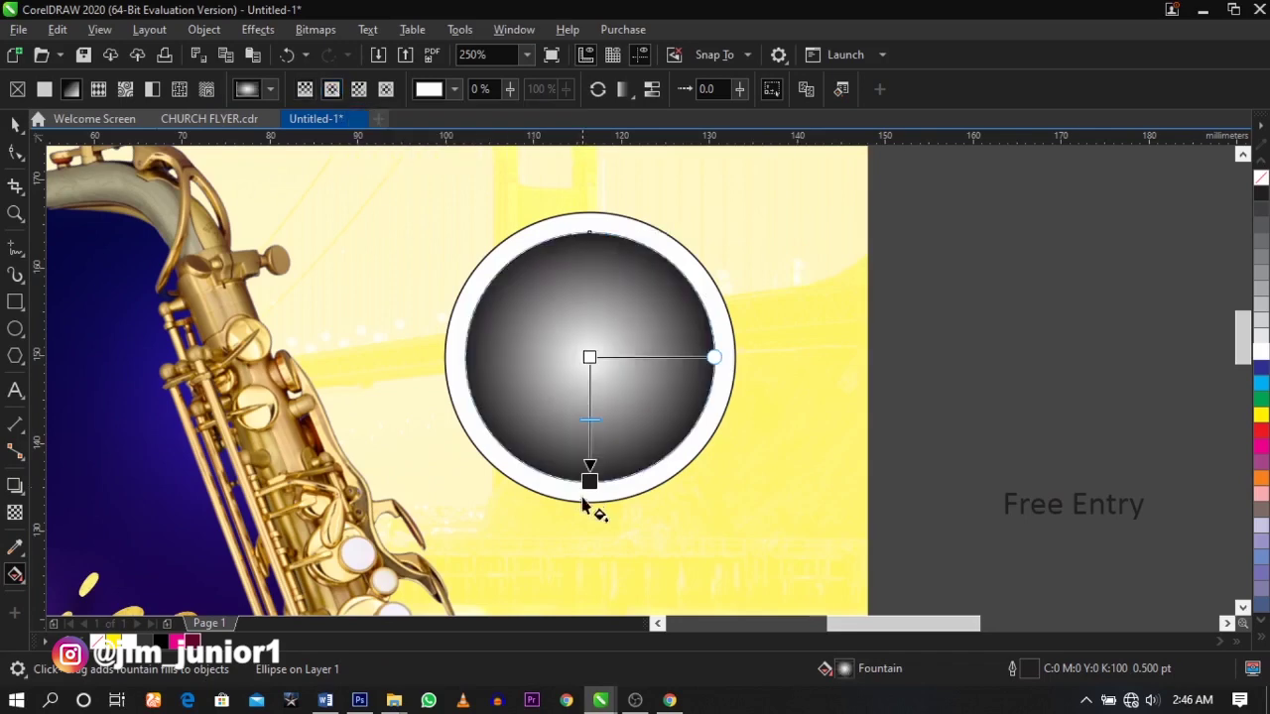
click(589, 358)
click(635, 345)
drag(714, 484, 721, 450)
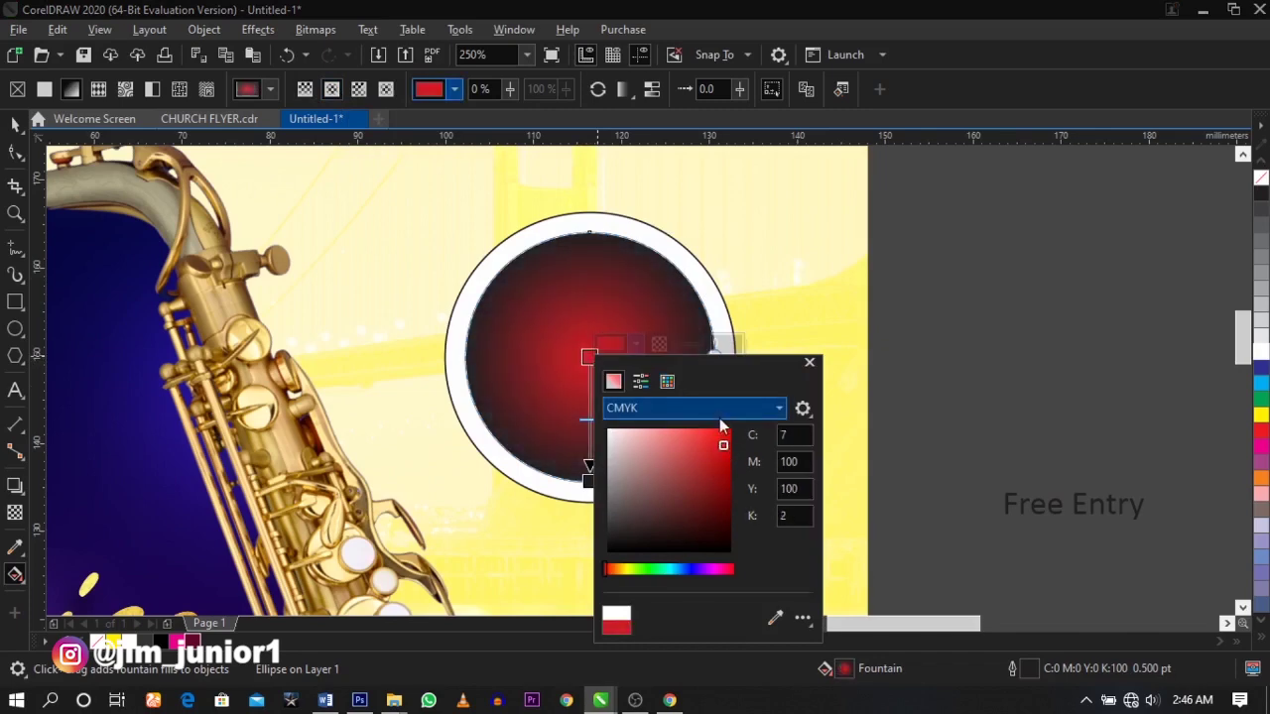
click(718, 409)
click(693, 459)
drag(701, 462, 725, 447)
click(587, 452)
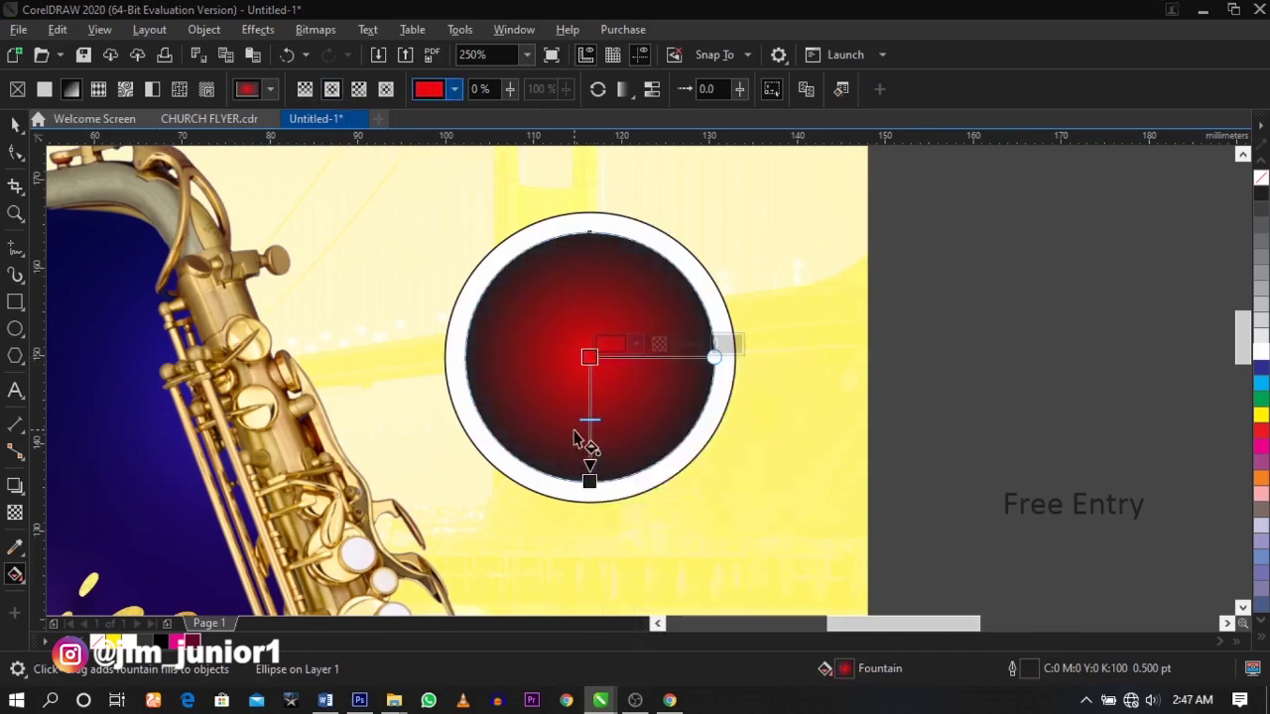
- Set the gradient's outer colour to dark navy and shift the midpoint toward the centre
click(589, 478)
click(638, 471)
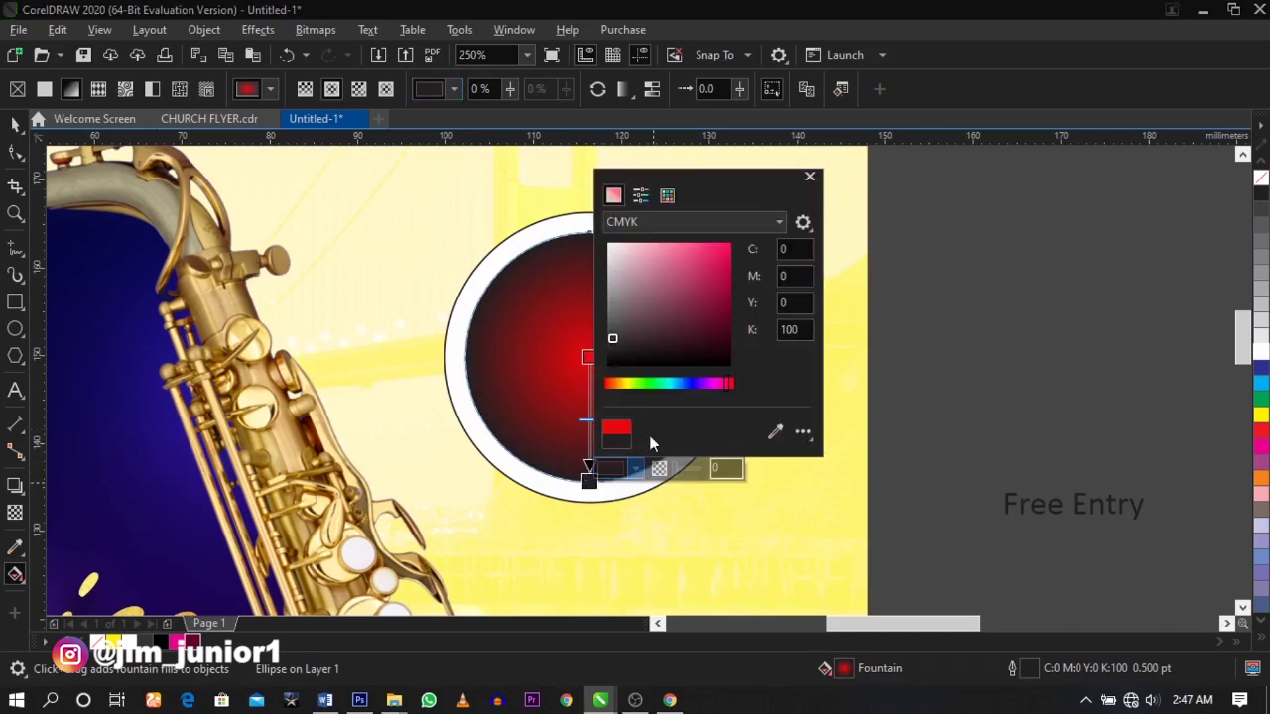
click(691, 384)
drag(701, 340, 728, 321)
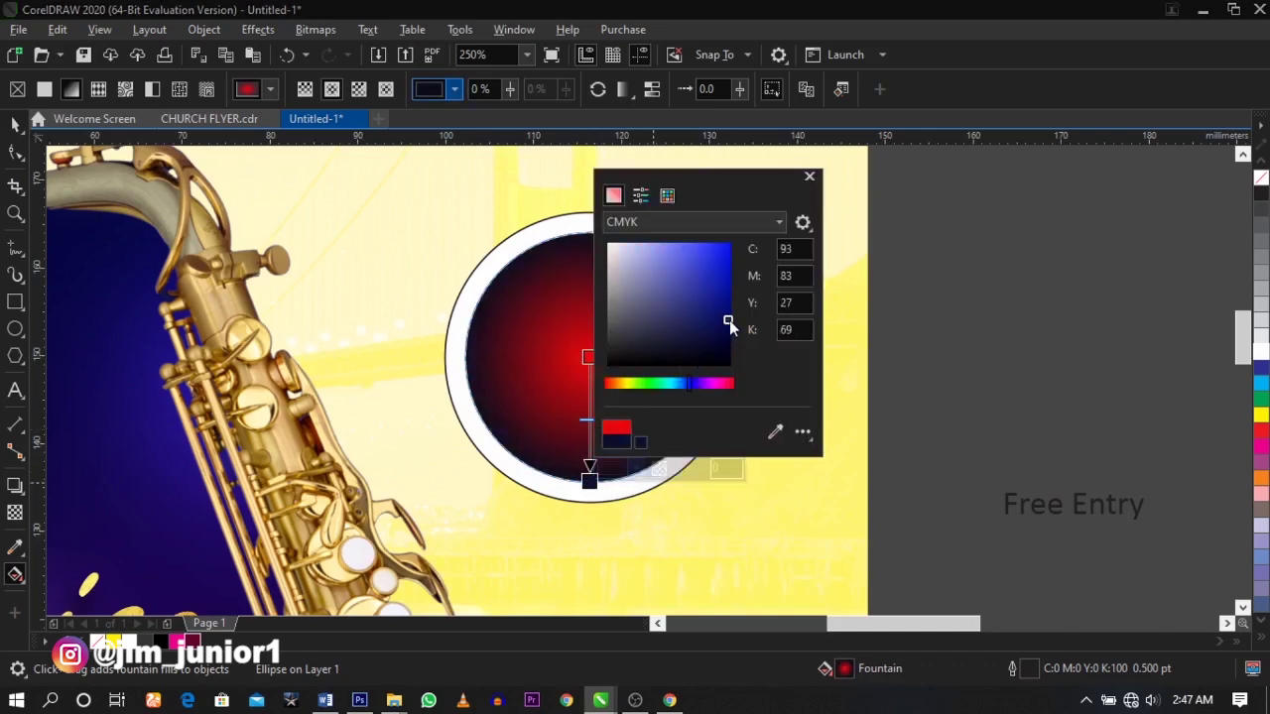
click(586, 468)
drag(589, 480, 589, 501)
drag(589, 430, 591, 410)
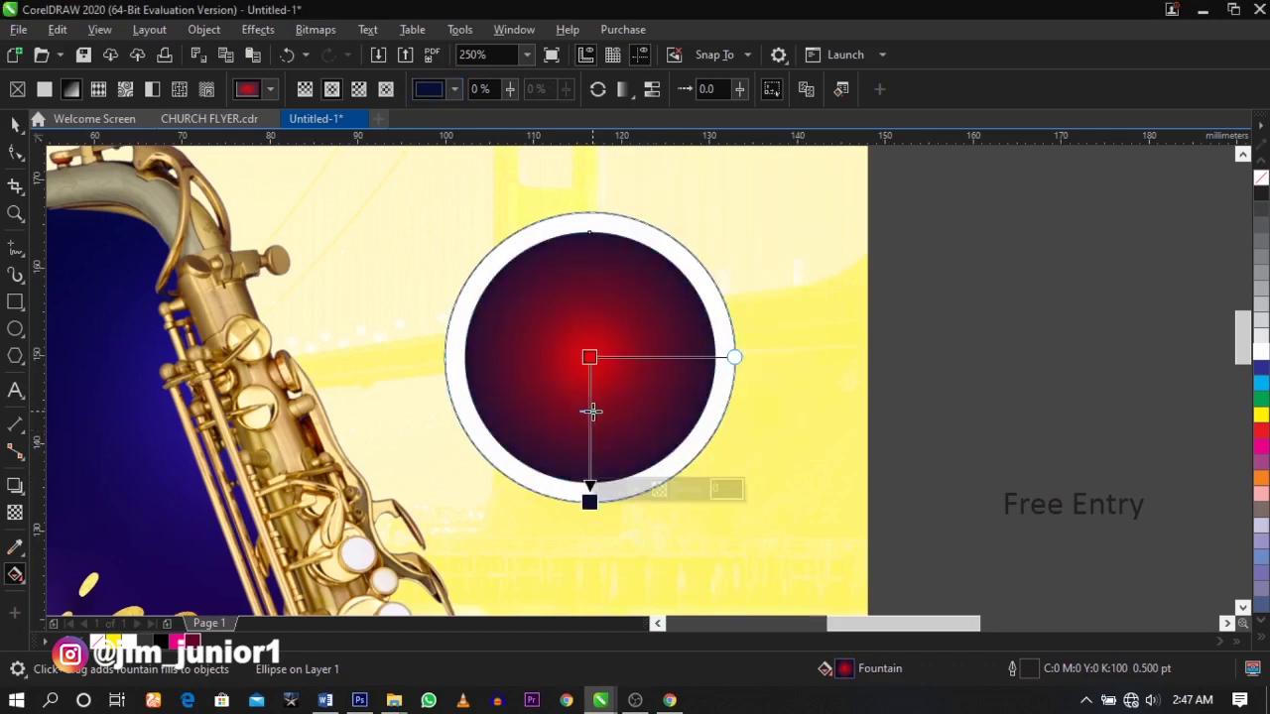
key(space)
click(1006, 397)
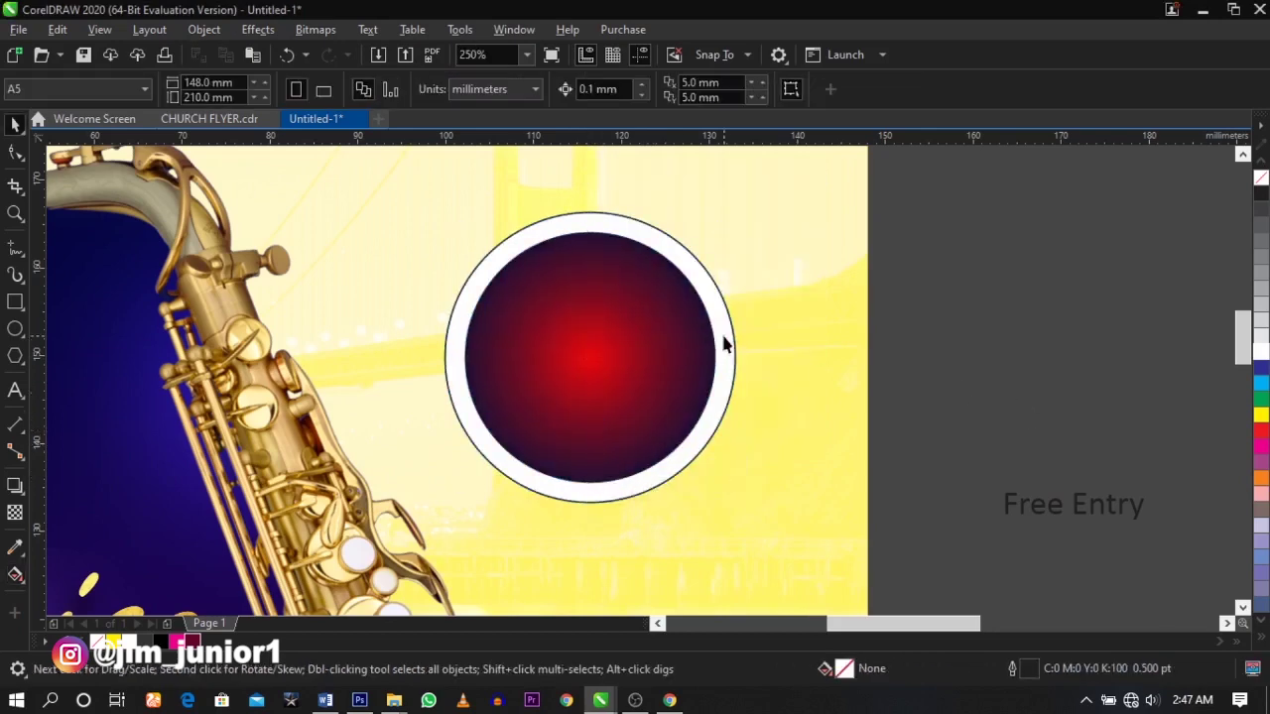
click(723, 344)
- Remove the outline from the white circle
right_click(1261, 181)
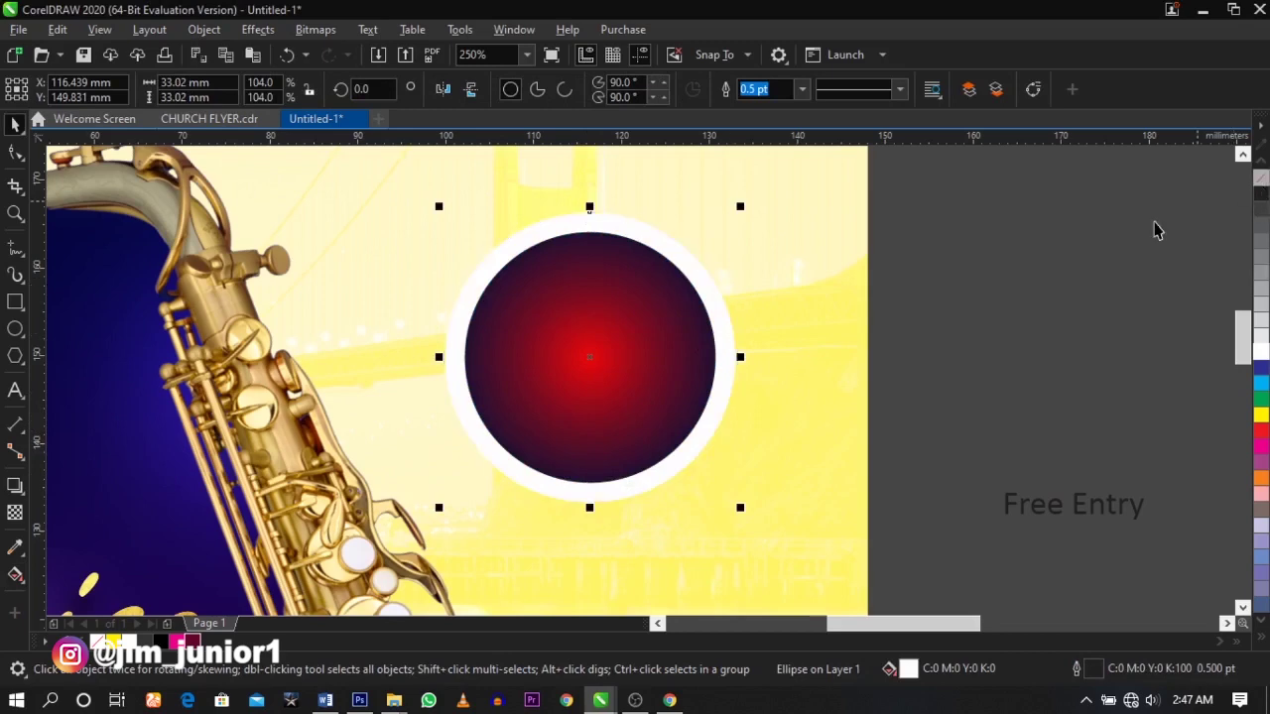
click(1009, 292)
click(700, 273)
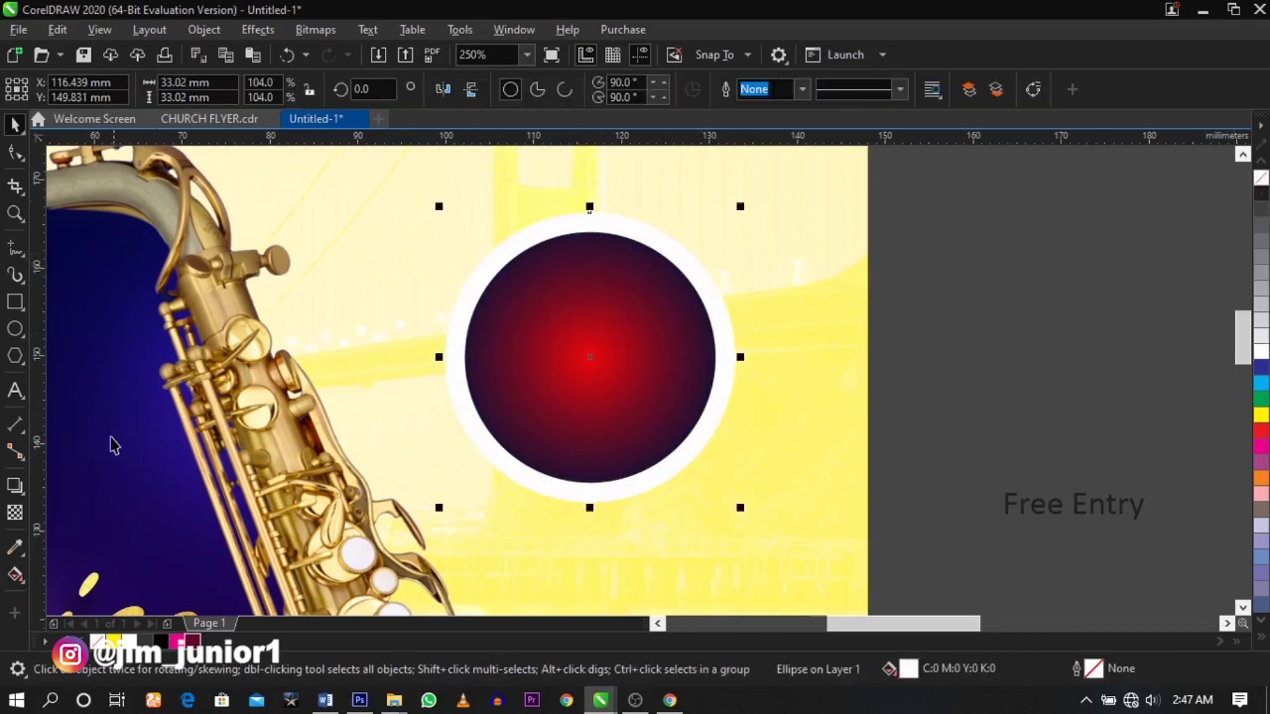
- Cast a soft downward drop shadow from the circle and move Free Entry onto it
click(15, 485)
drag(590, 214, 590, 504)
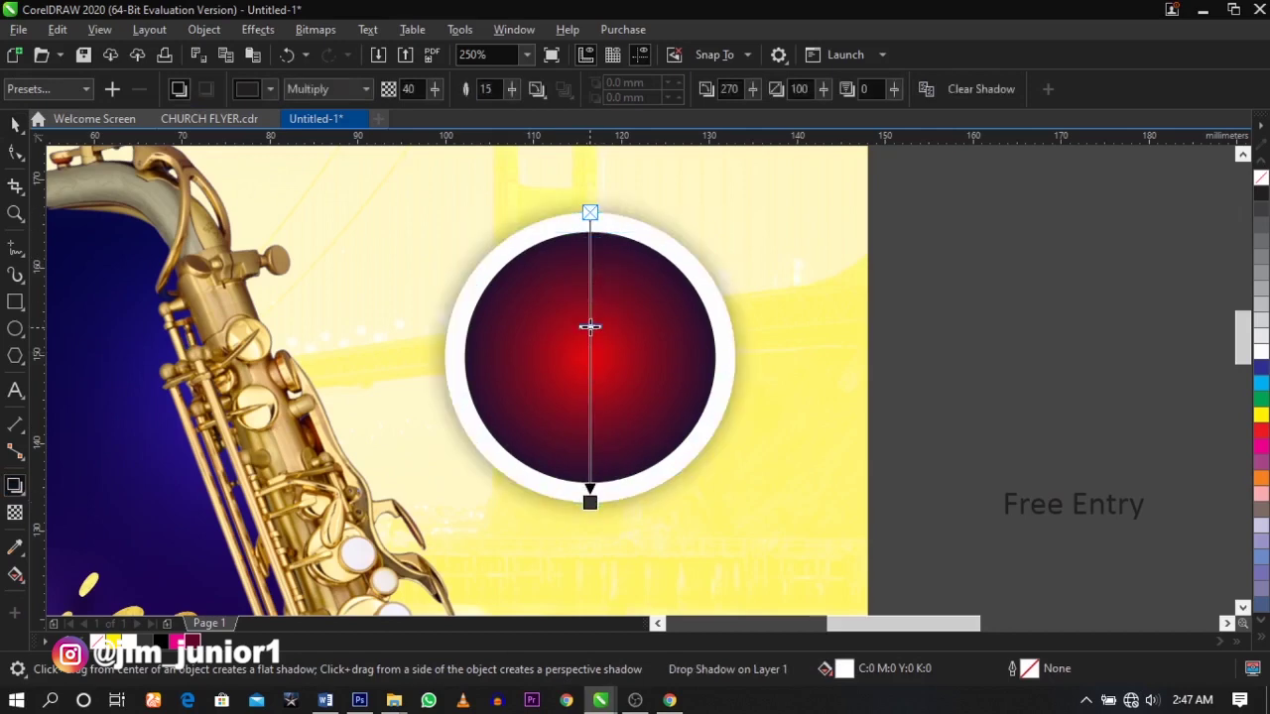
drag(590, 327, 590, 320)
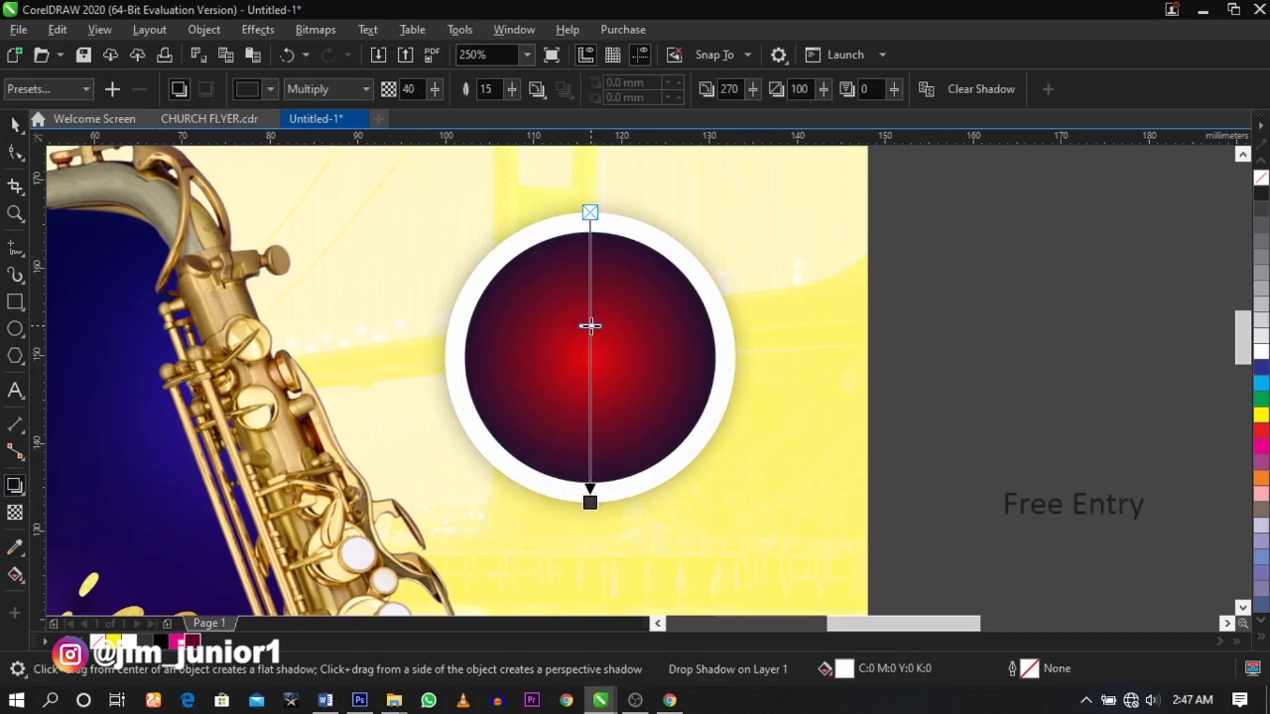
key(space)
key(Escape)
drag(1086, 521, 636, 341)
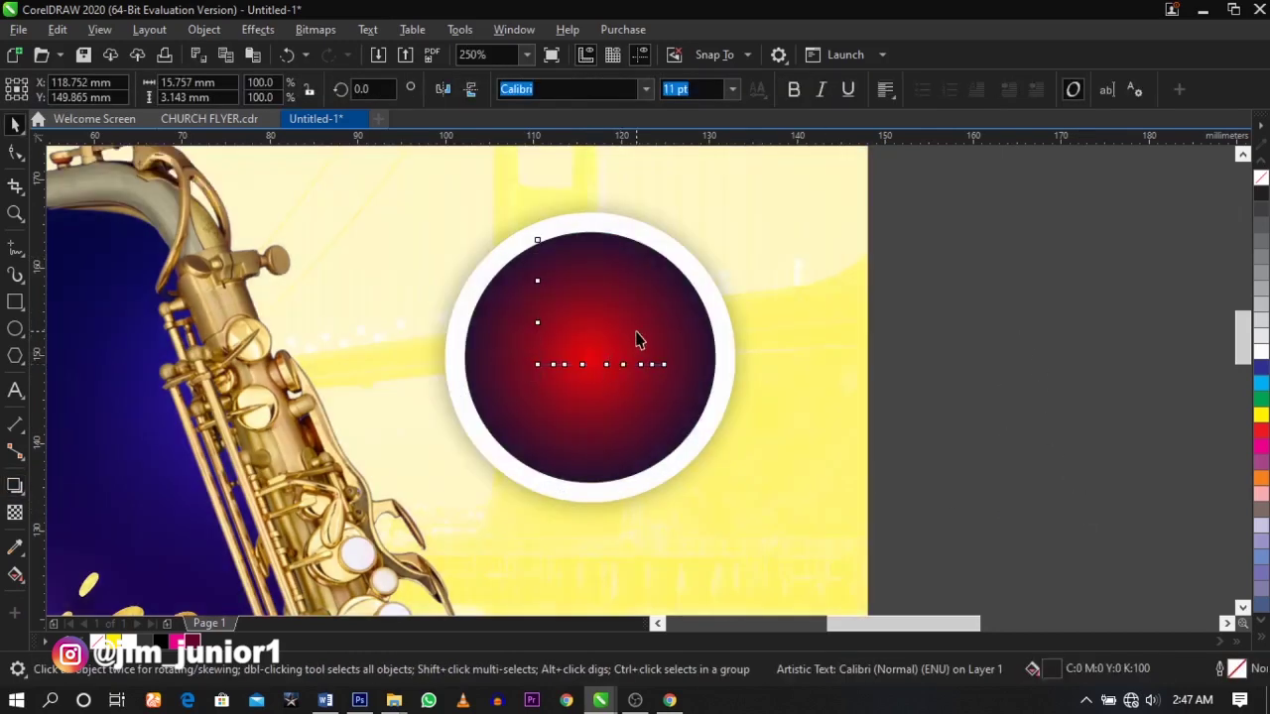
- Remove the blank lines and break Free Entry onto two lines on the circle
double_click(605, 342)
click(537, 356)
key(BackSpace)
key(BackSpace)
key(BackSpace)
key(ctrl+space)
drag(650, 239, 628, 343)
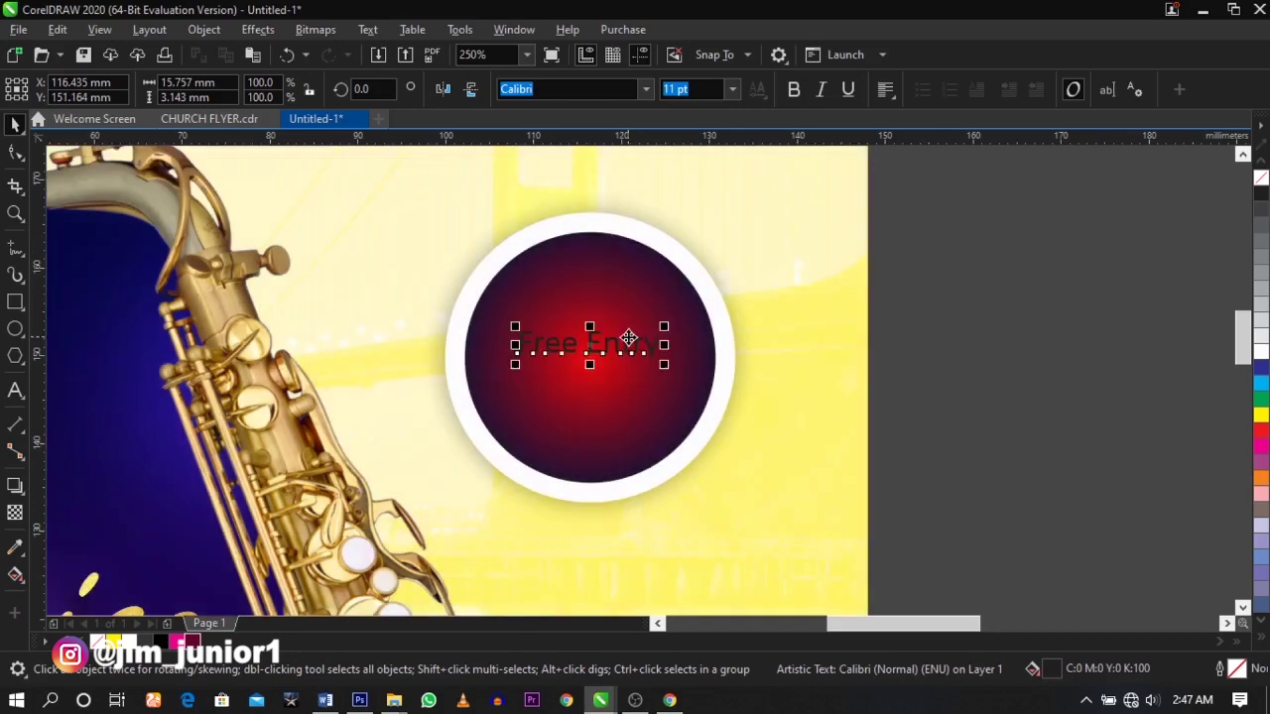
double_click(589, 347)
double_click(588, 346)
click(586, 347)
key(Return)
key(ctrl+space)
- Set Free Entry in Futura Md BT, enlarge it and colour it white
click(646, 89)
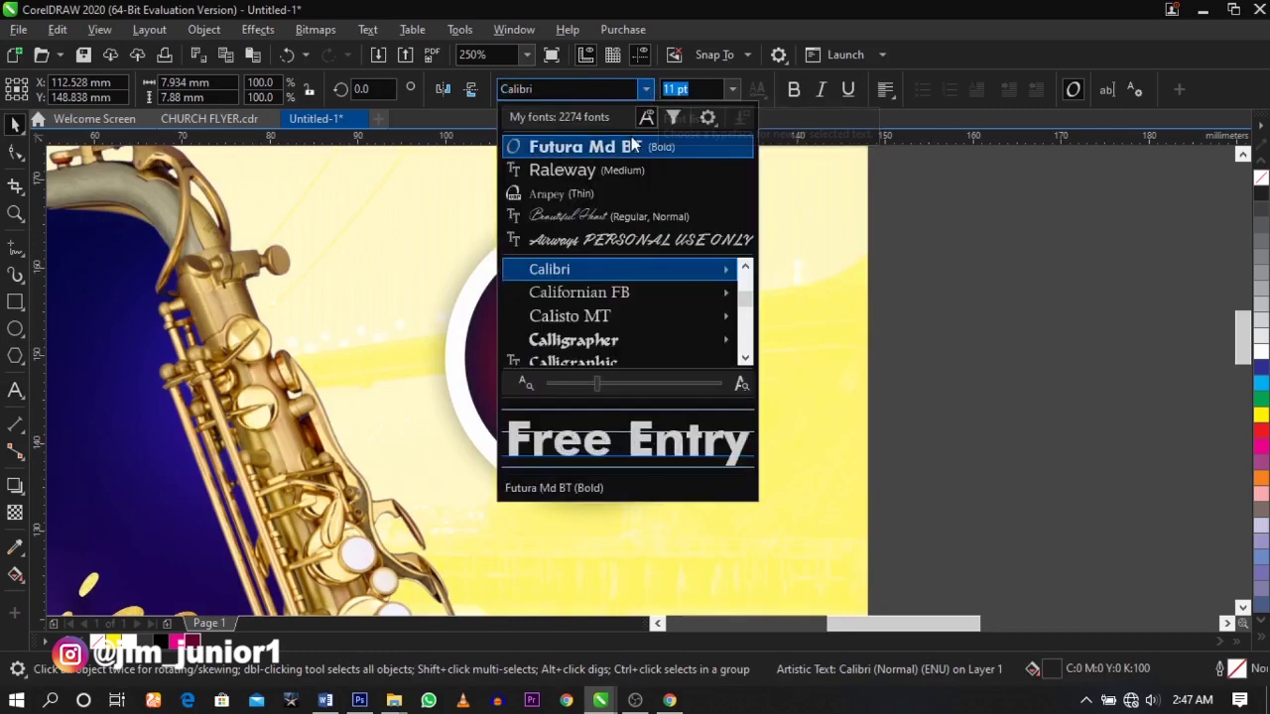
key(Escape)
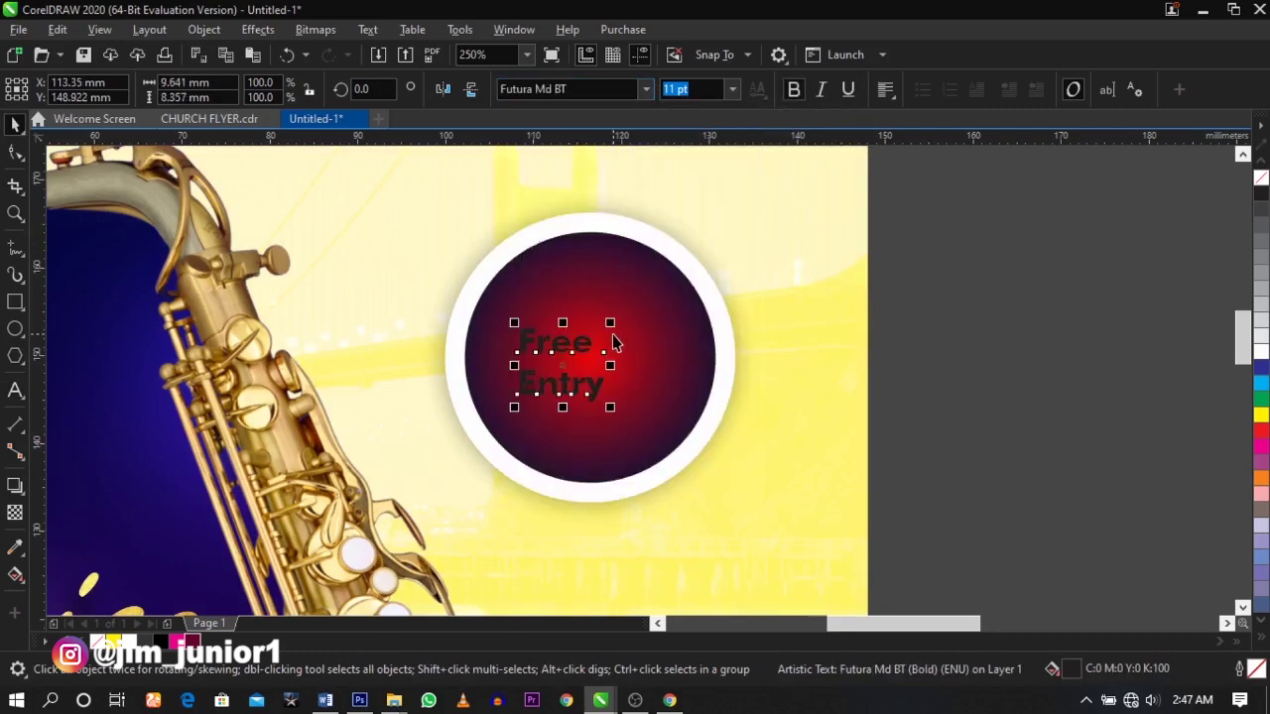
drag(614, 324, 641, 301)
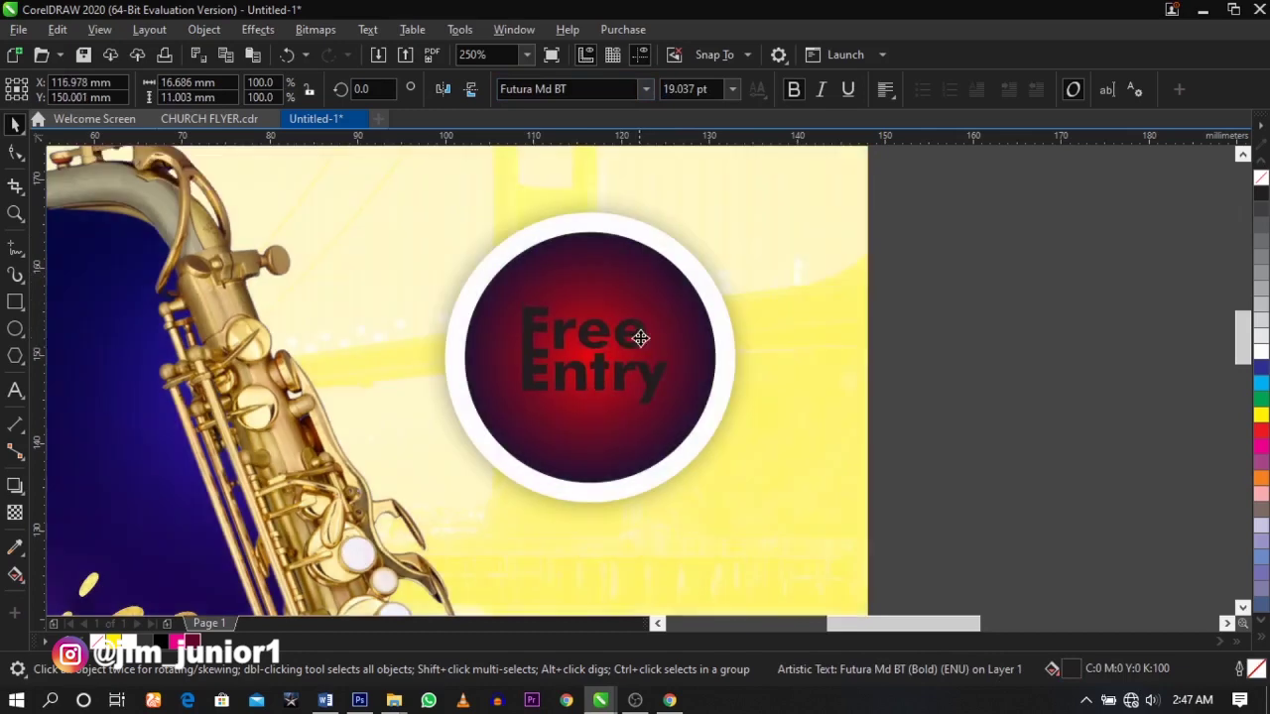
click(1261, 350)
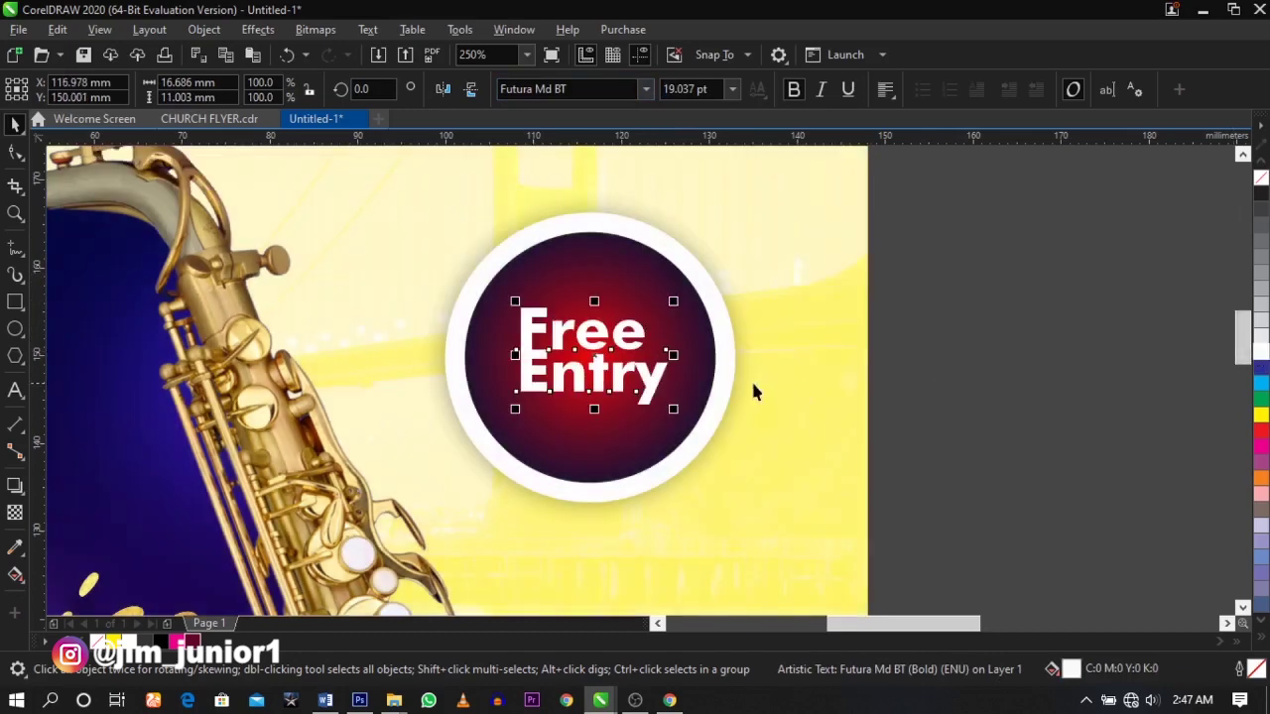
drag(674, 417, 686, 432)
- Widen the line spacing, convert the text to curves and scale it slightly larger
click(13, 154)
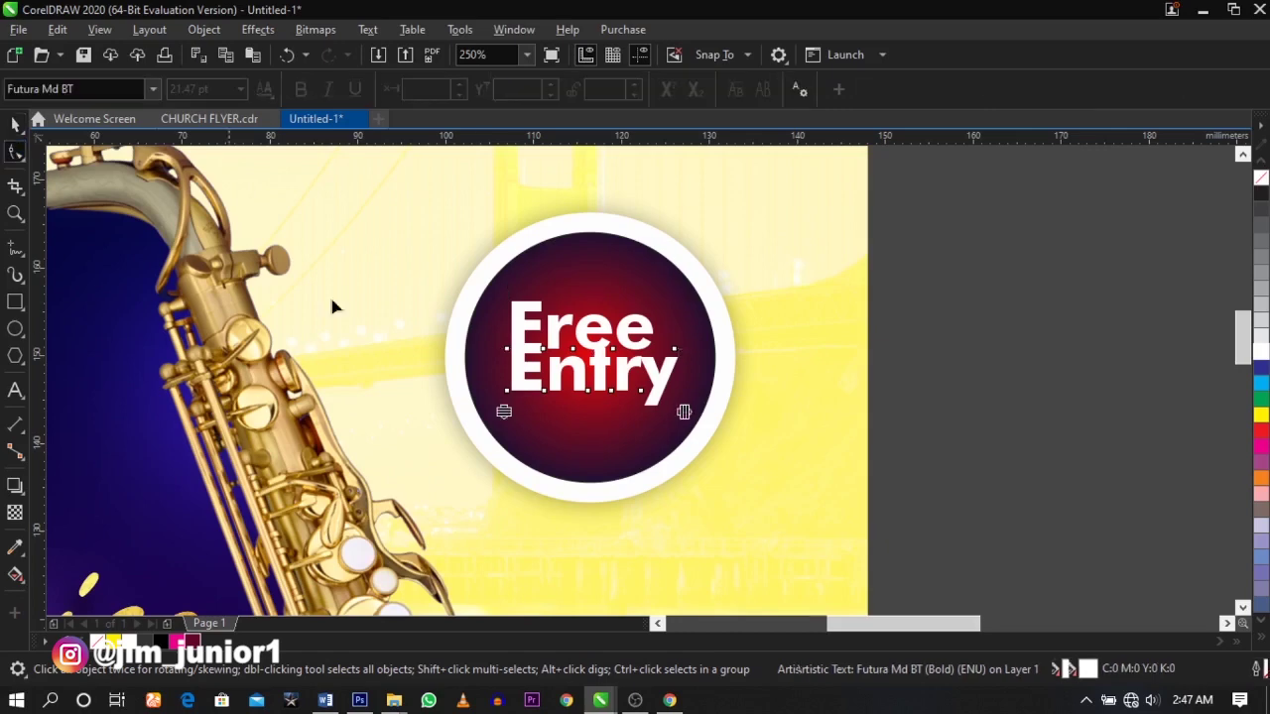
scroll(508, 347, up, 2)
drag(512, 470, 516, 477)
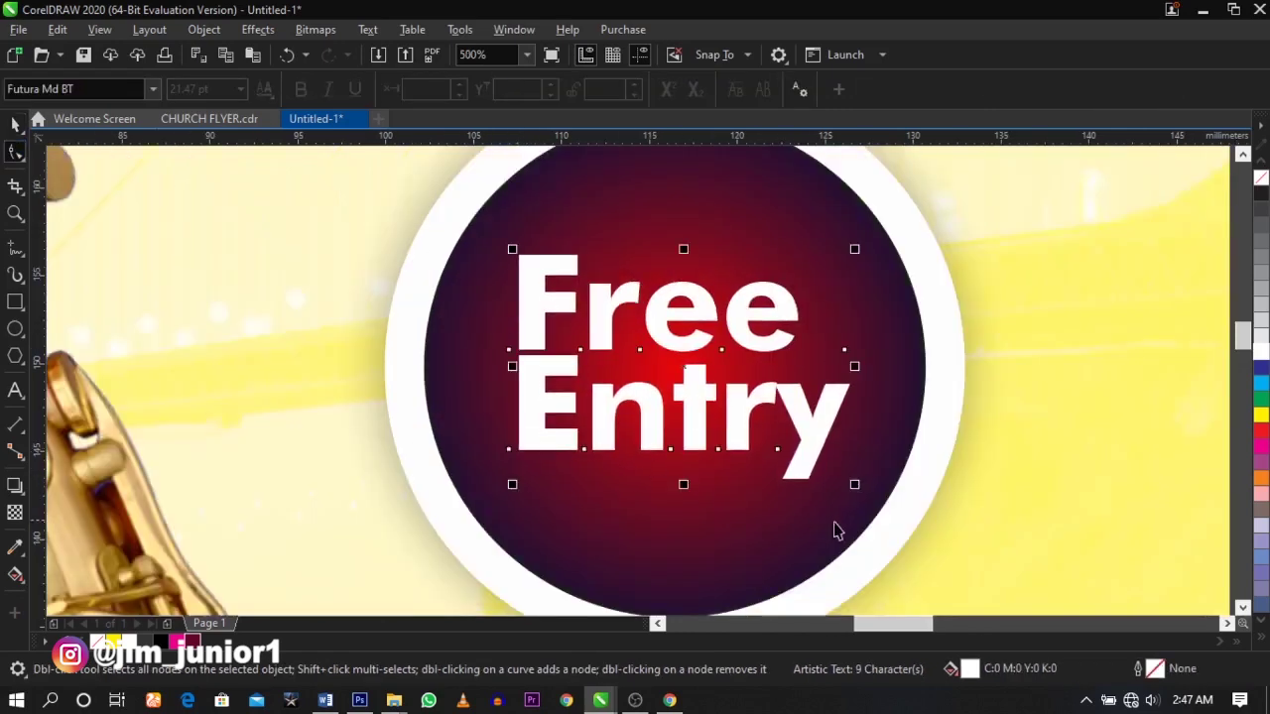
key(space)
key(ctrl+q)
drag(859, 484, 826, 438)
scroll(827, 437, down, 5)
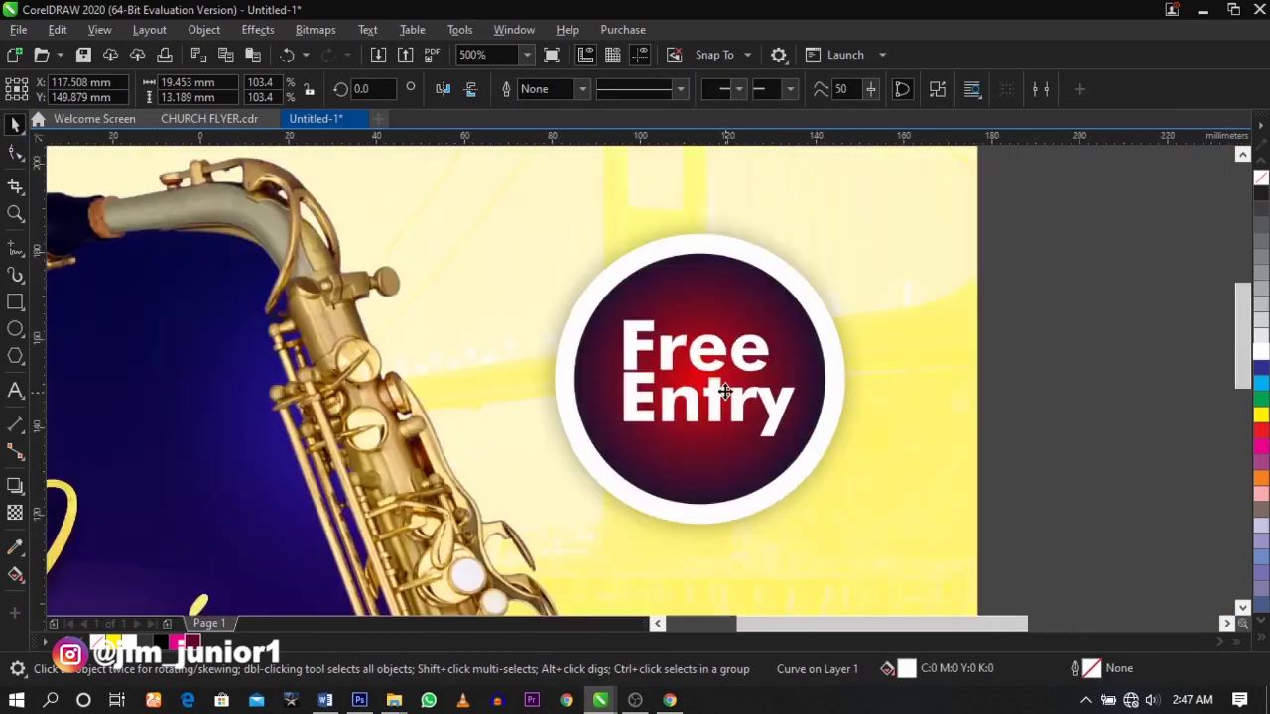
click(929, 343)
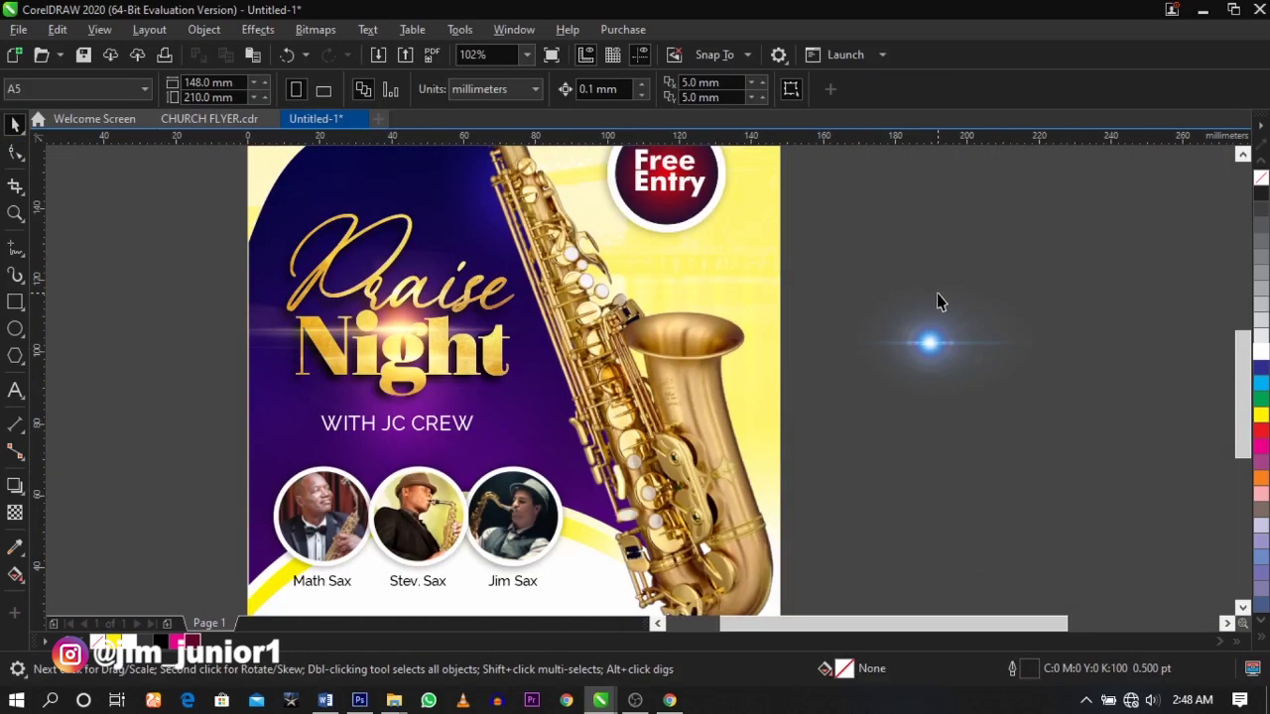
- Move the lens flare onto the saxophone bell and enlarge it
click(941, 370)
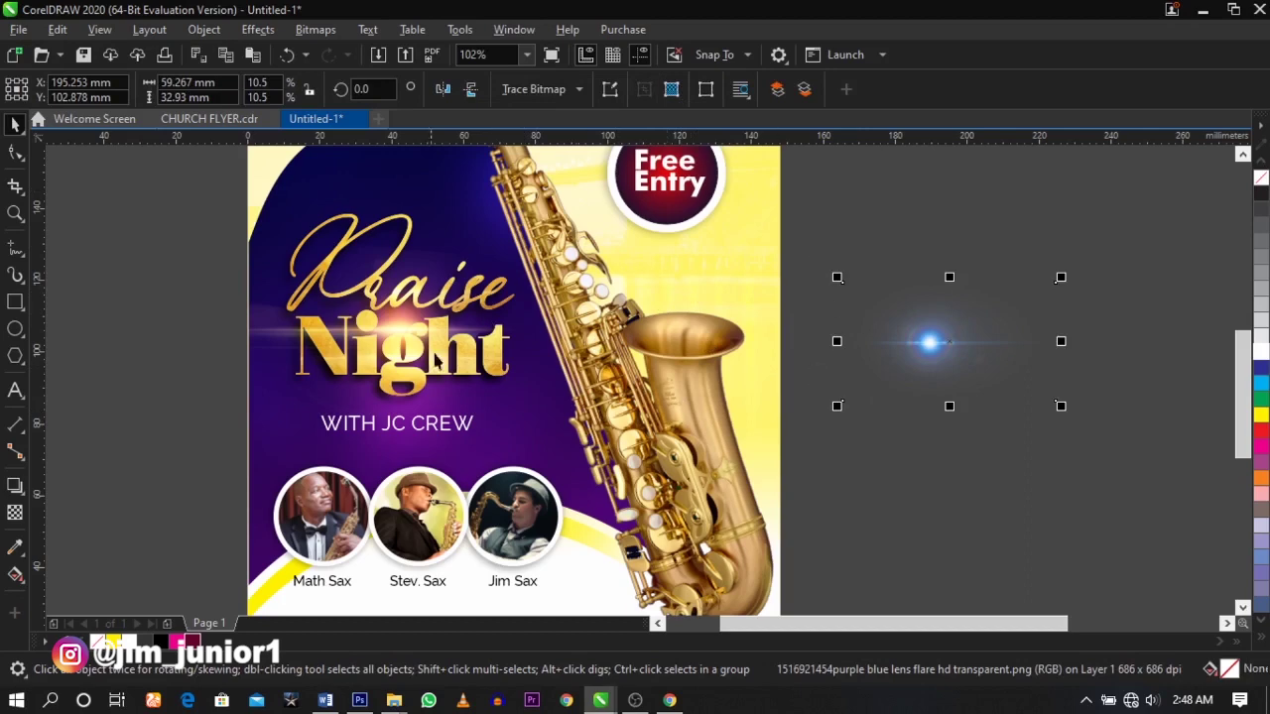
click(803, 390)
drag(964, 360, 701, 347)
drag(790, 276, 919, 193)
drag(698, 392, 710, 386)
drag(946, 466, 982, 486)
drag(796, 403, 797, 400)
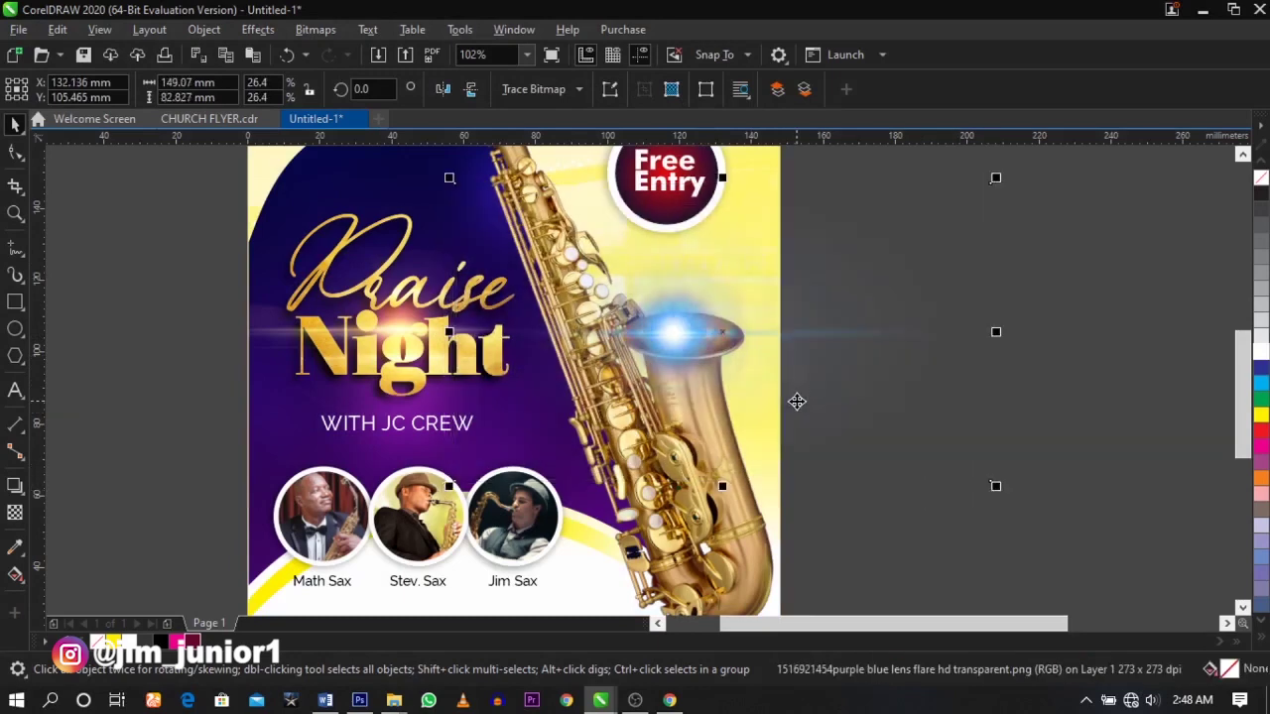
- Blend the lens flare in Screen mode and enlarge it a bit more
click(14, 514)
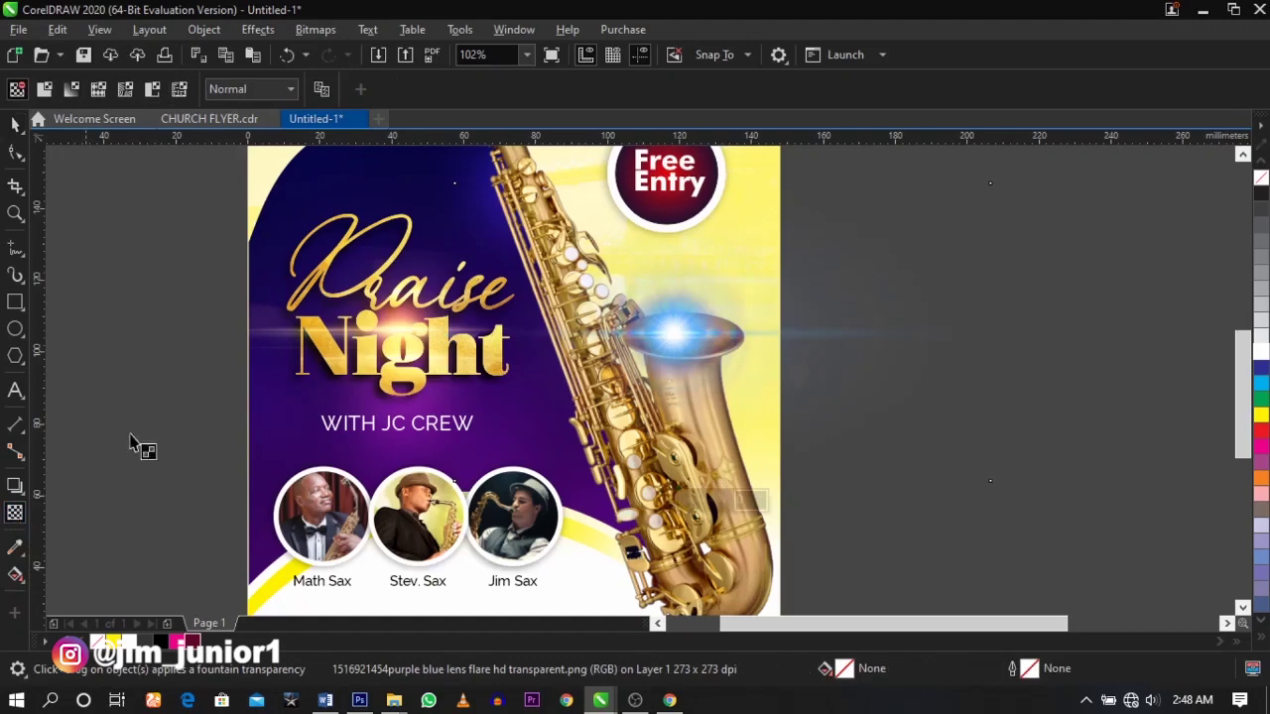
click(250, 92)
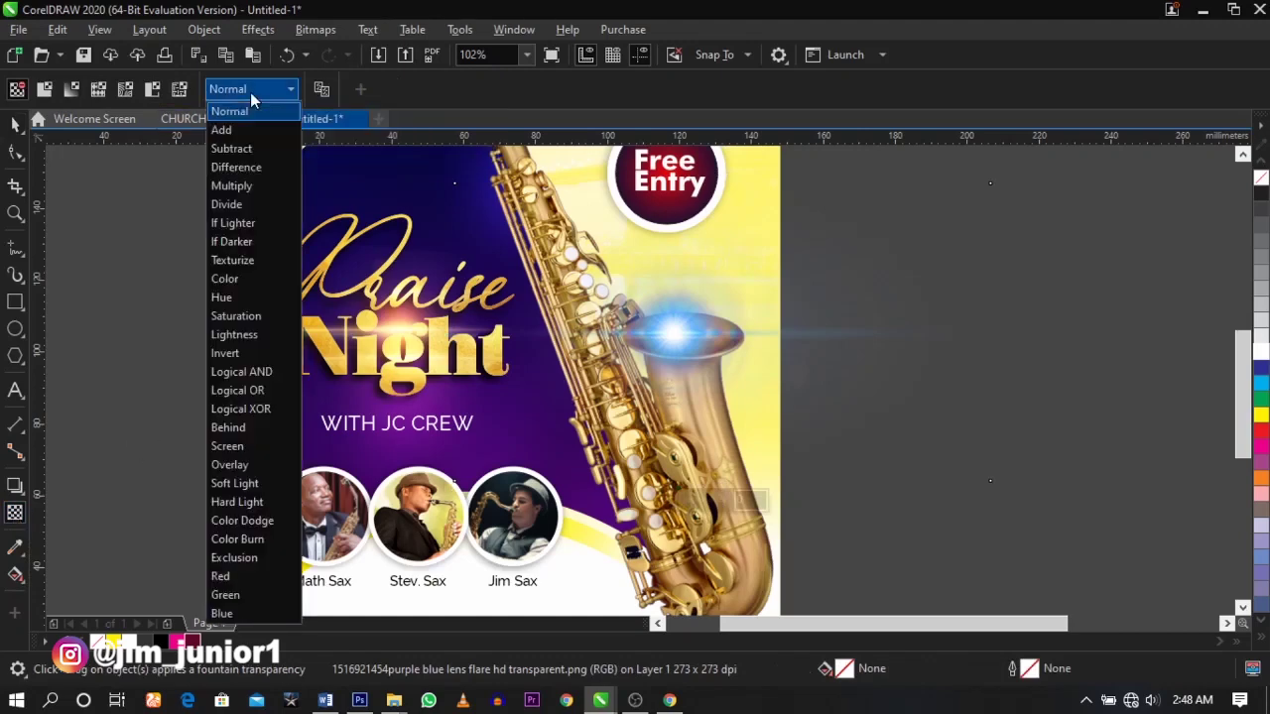
click(249, 452)
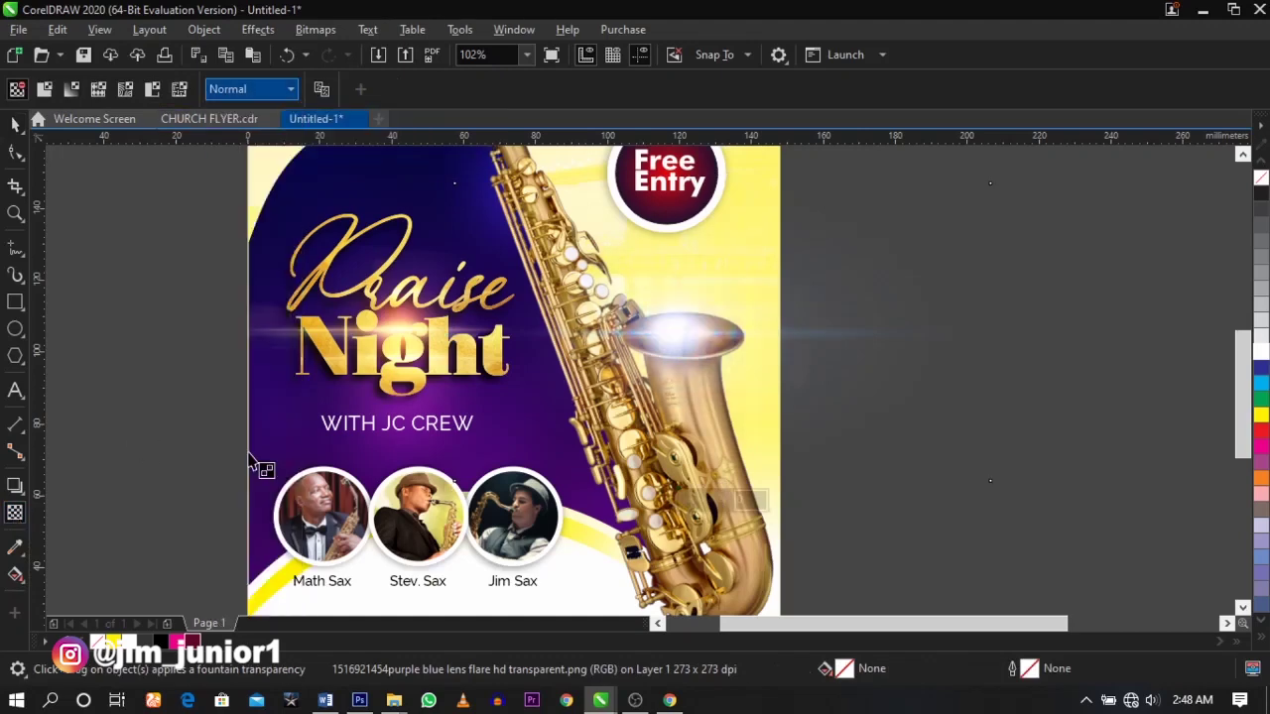
key(space)
drag(992, 487, 1015, 497)
drag(810, 404, 818, 402)
- PowerClip the lens flare inside the flyer background and zoom out to the page
right_click(702, 345)
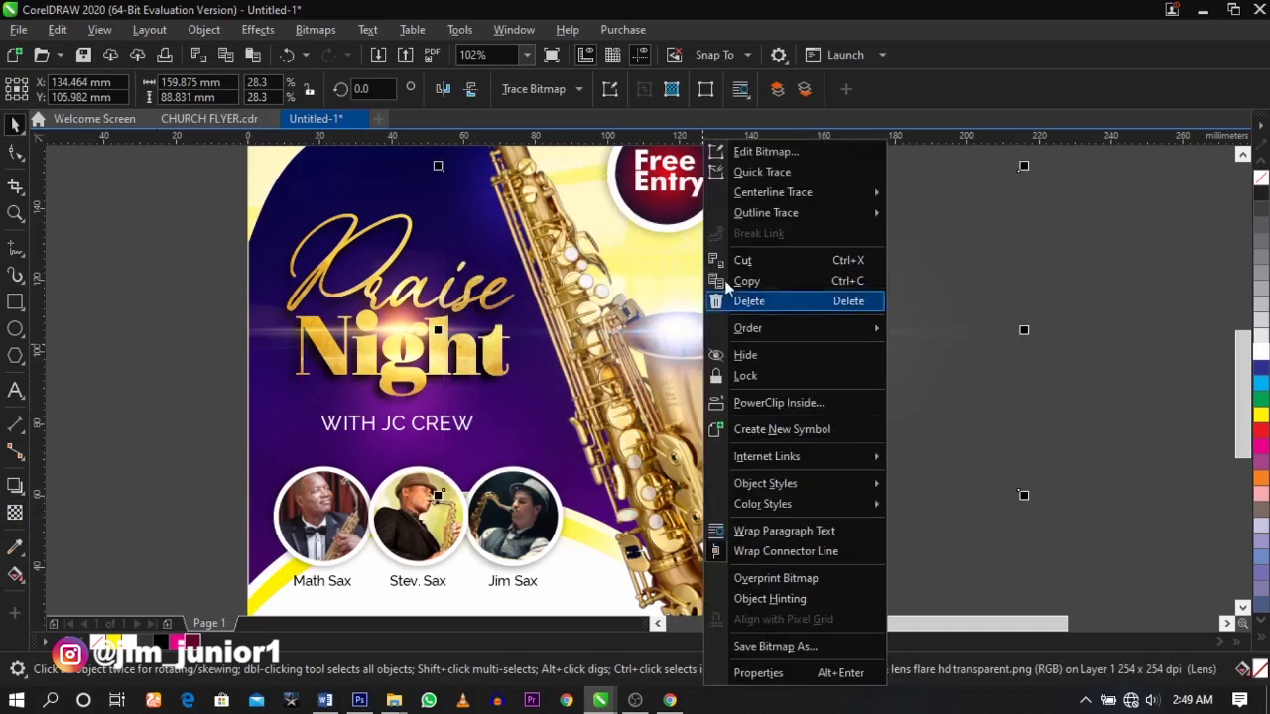
click(778, 401)
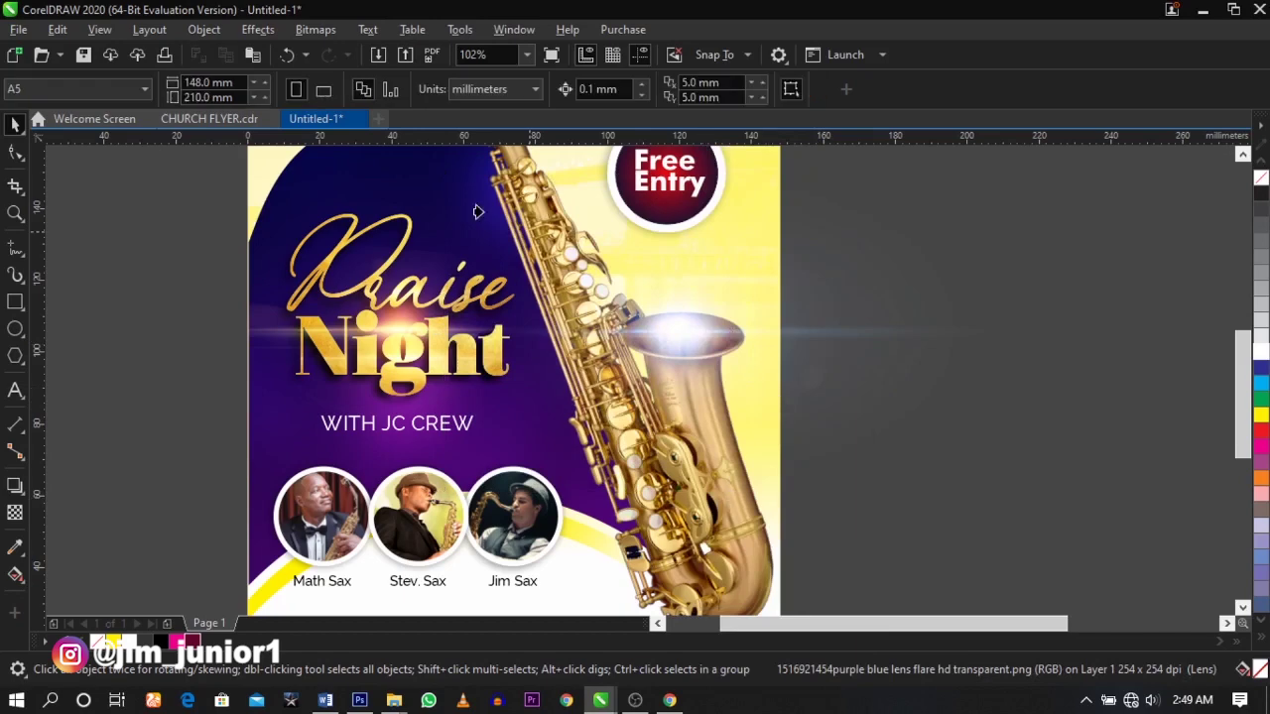
click(412, 180)
click(948, 349)
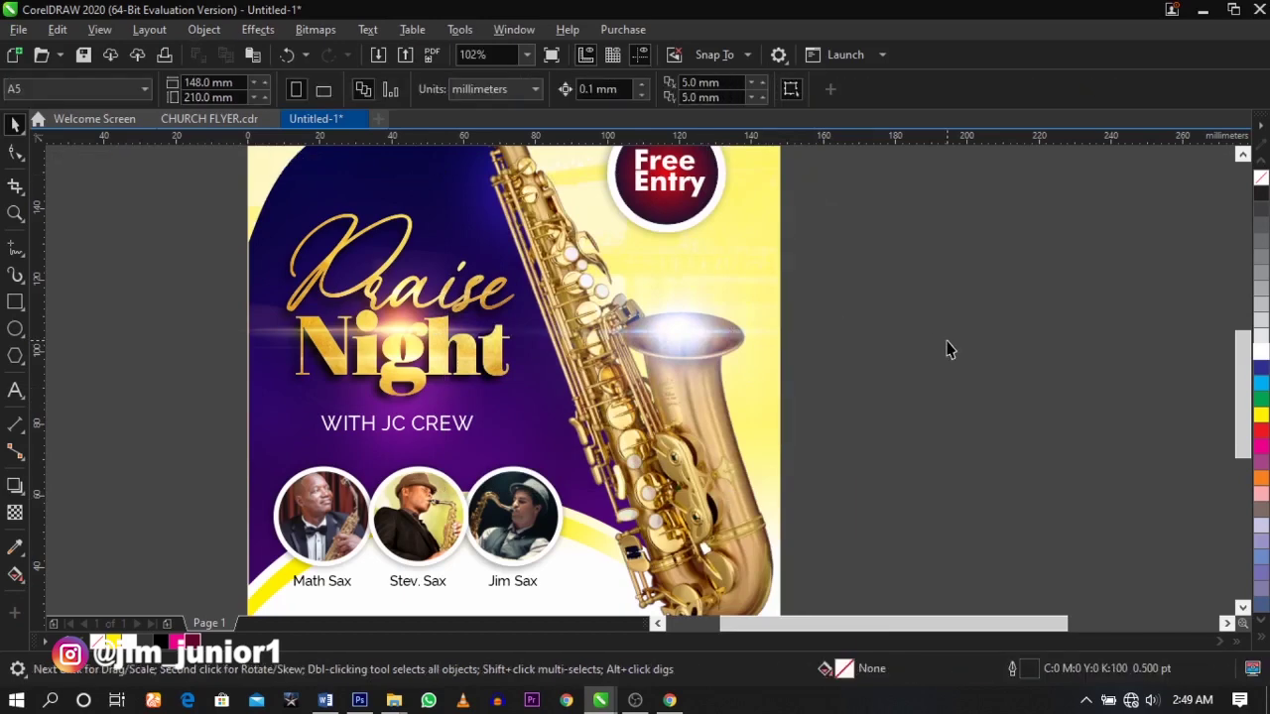
key(F4)
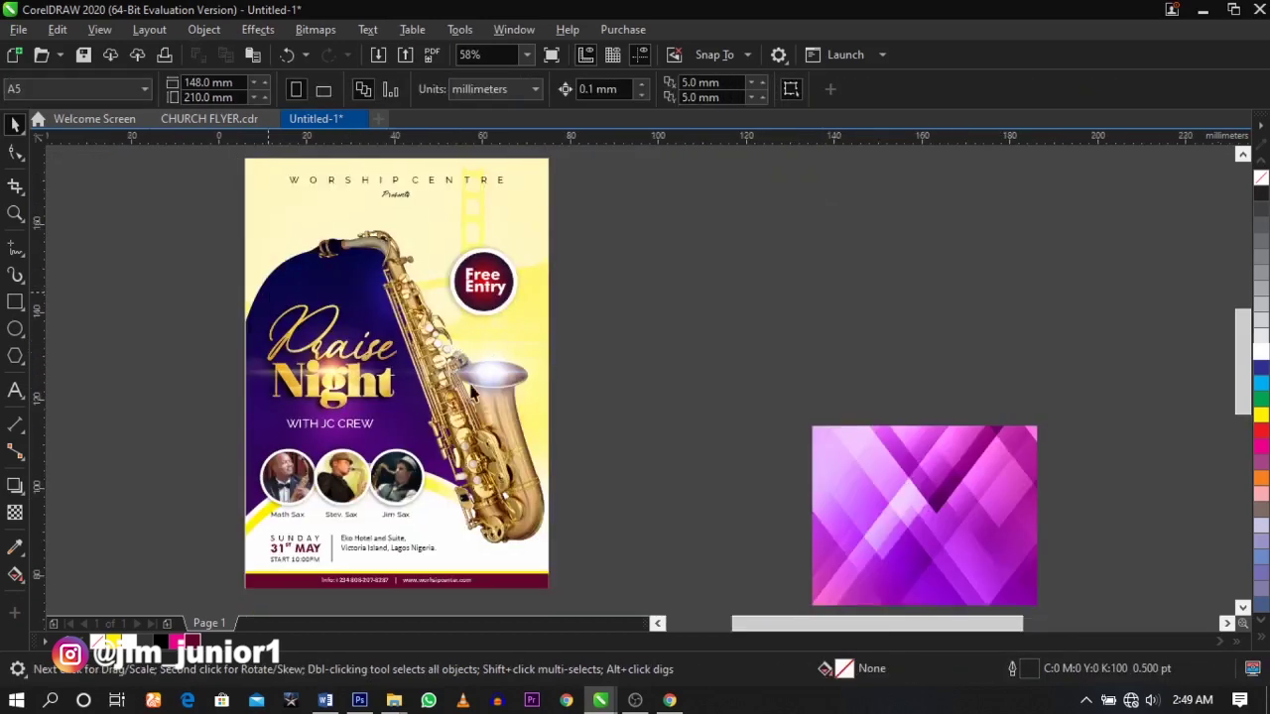
- Inside the PowerClip, move the lens flare up-left toward the mouthpiece and enlarge it
scroll(293, 313, up, 3)
double_click(780, 419)
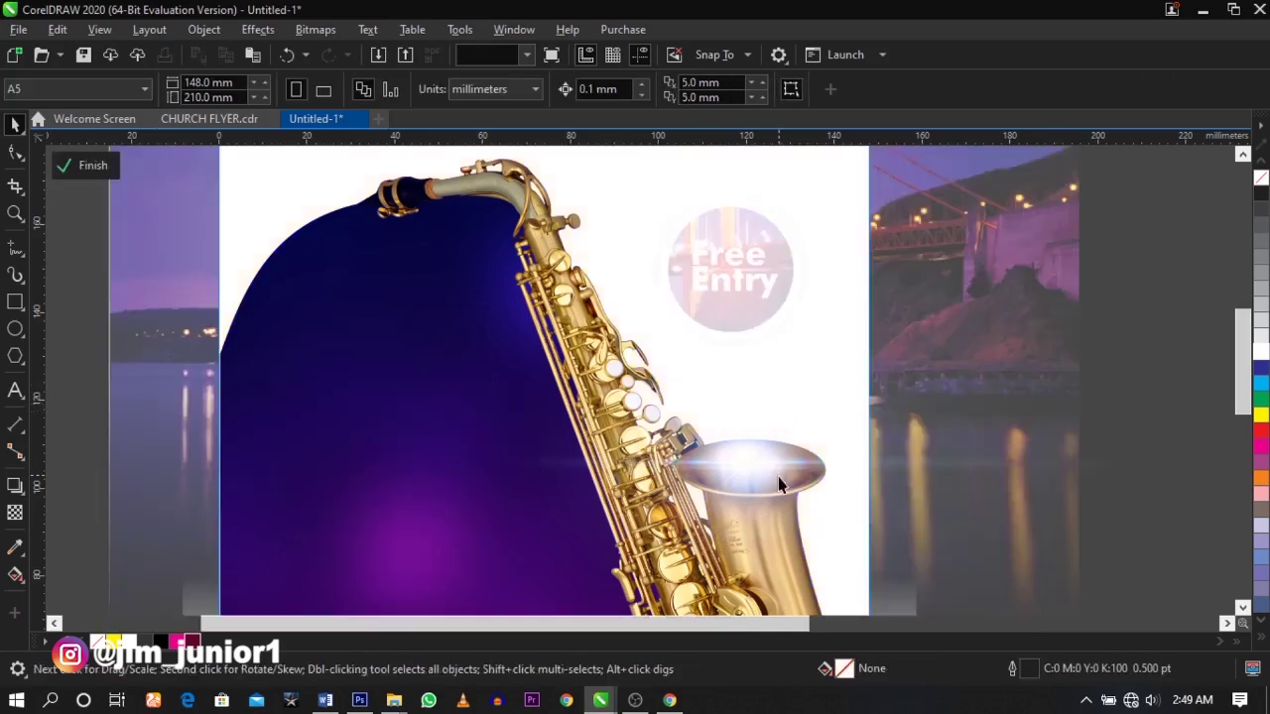
scroll(763, 462, down, 3)
drag(763, 466, 572, 338)
click(775, 435)
click(774, 459)
drag(780, 433, 787, 446)
scroll(602, 359, up, 3)
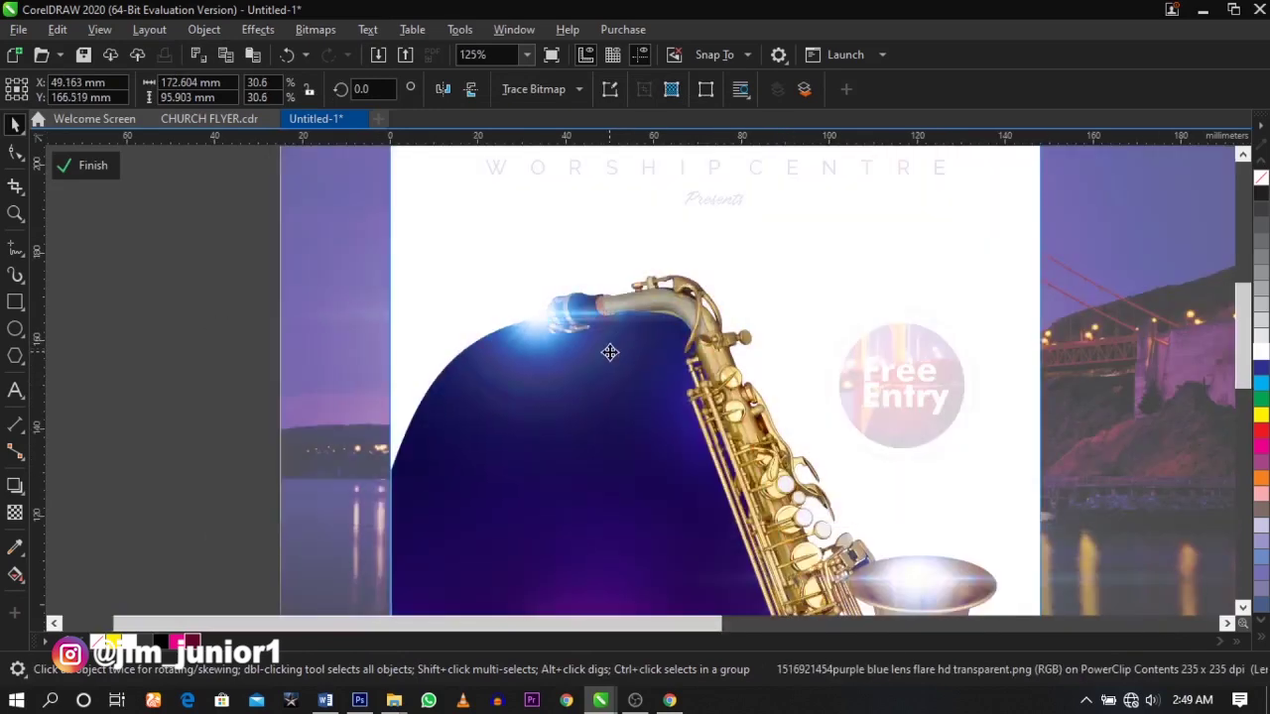
click(605, 355)
scroll(615, 354, down, 3)
click(1030, 383)
- Place the purple pattern image beside the flyer
key(Escape)
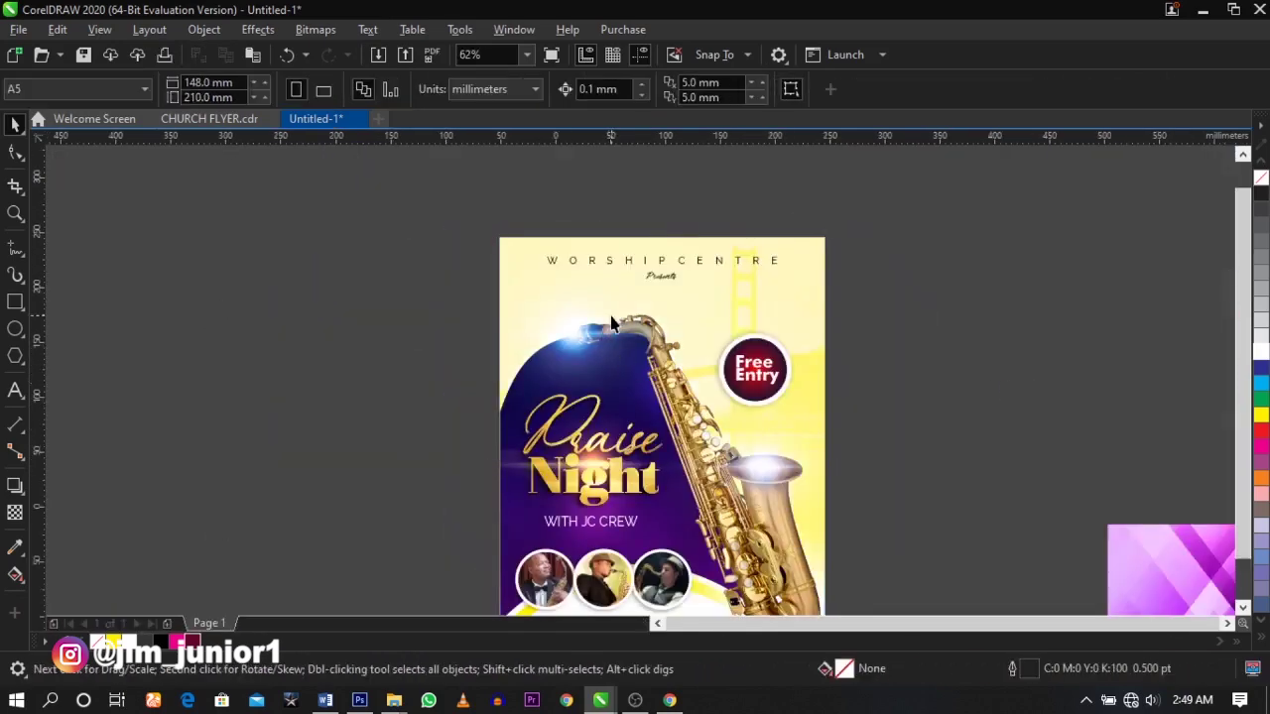
key(z)
key(F3)
drag(521, 266, 862, 527)
key(space)
key(space)
drag(271, 317, 1061, 591)
key(space)
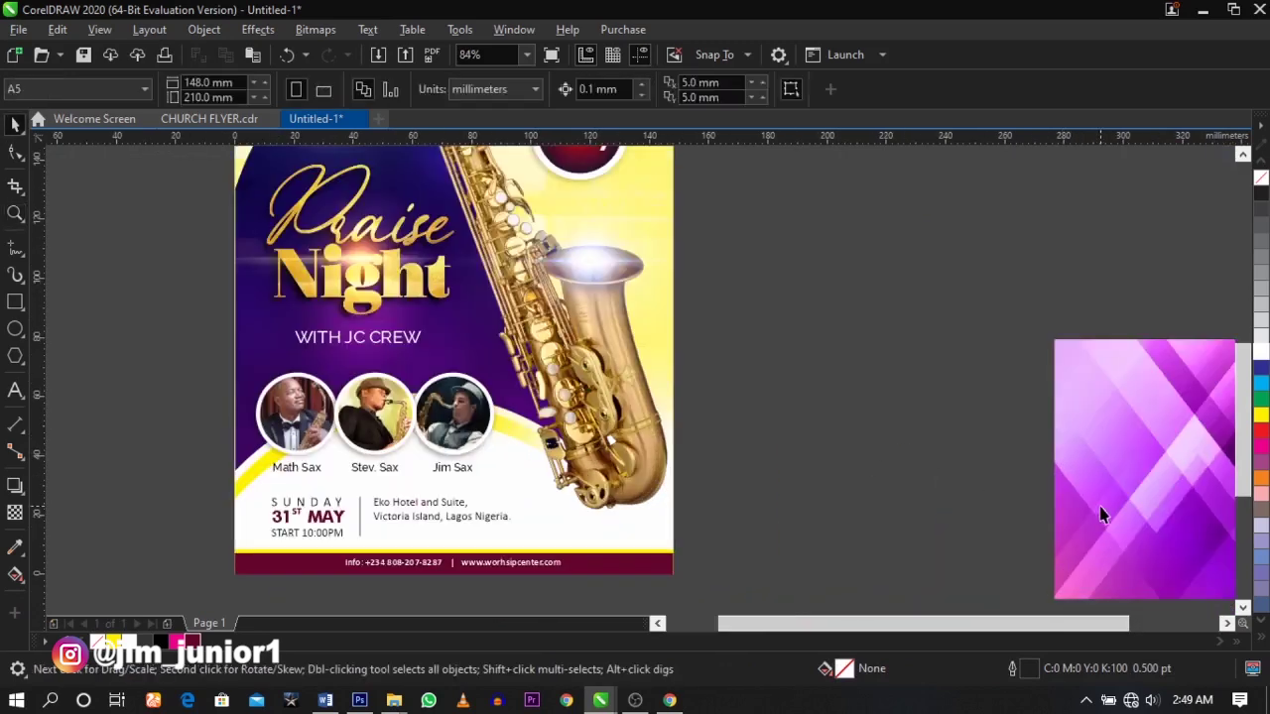
drag(1101, 514, 841, 478)
- Make the venue address text bold, then select the purple pattern image
click(457, 529)
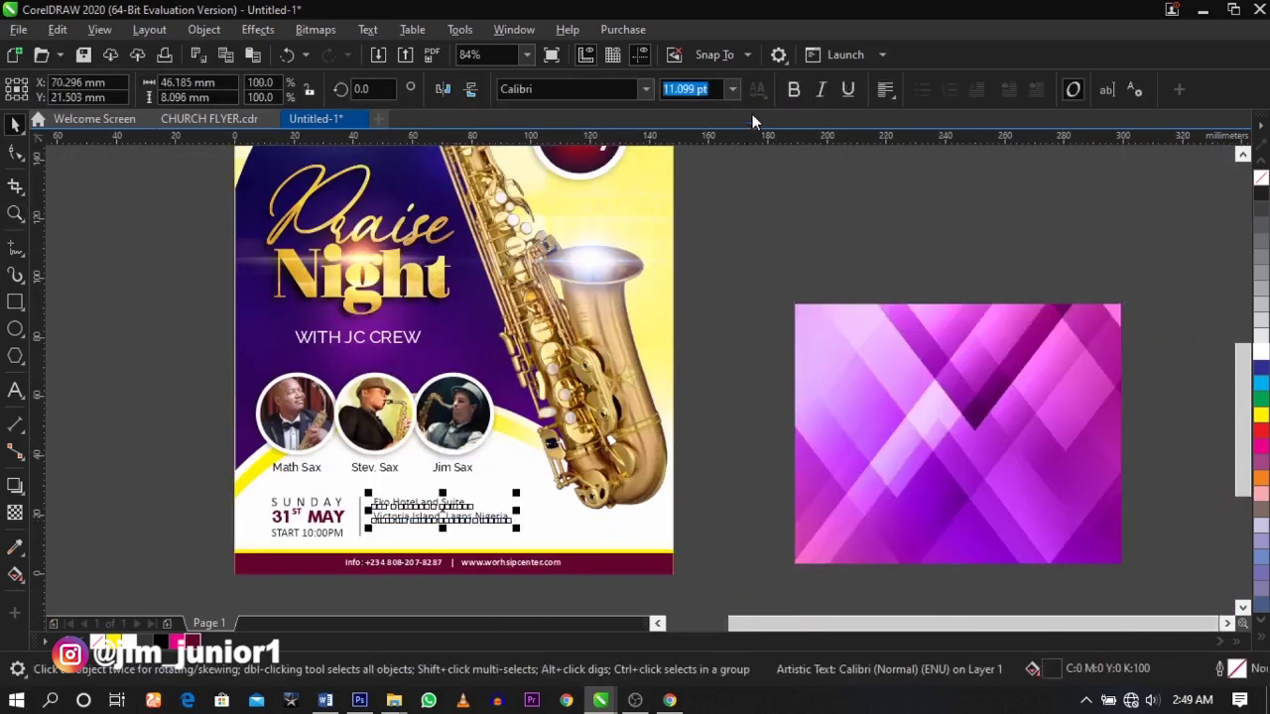
click(793, 89)
click(712, 437)
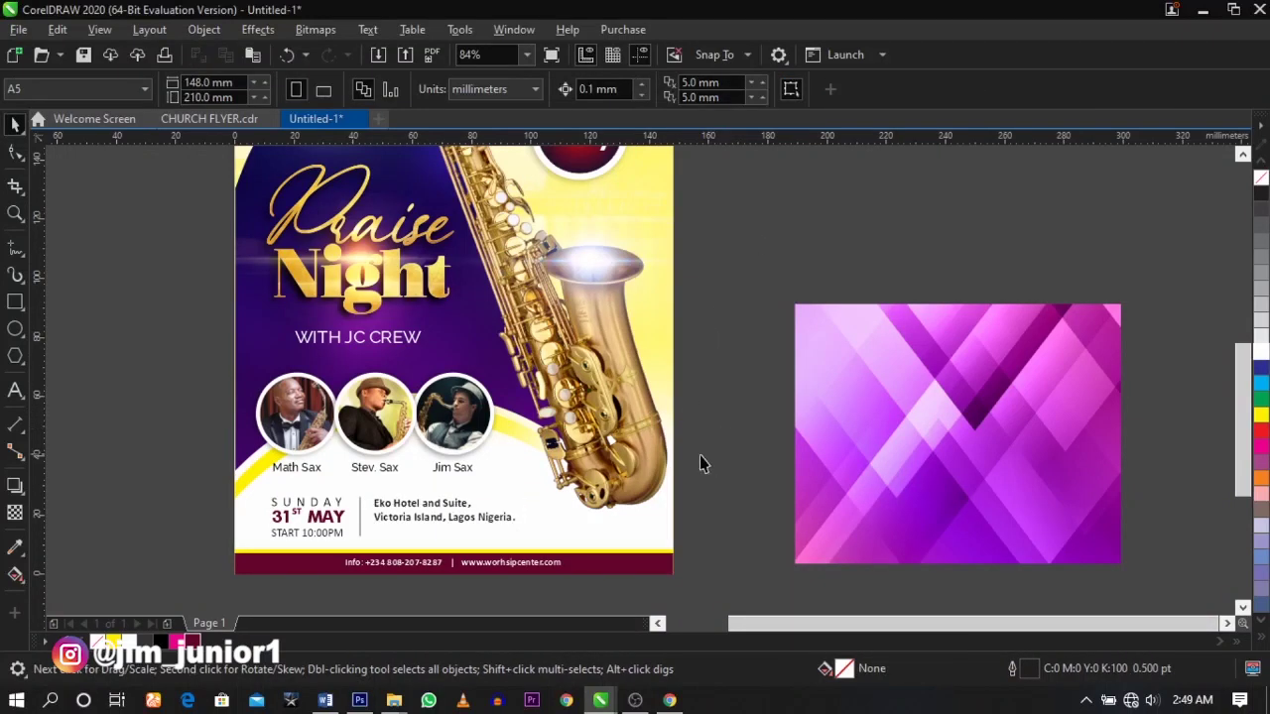
click(970, 458)
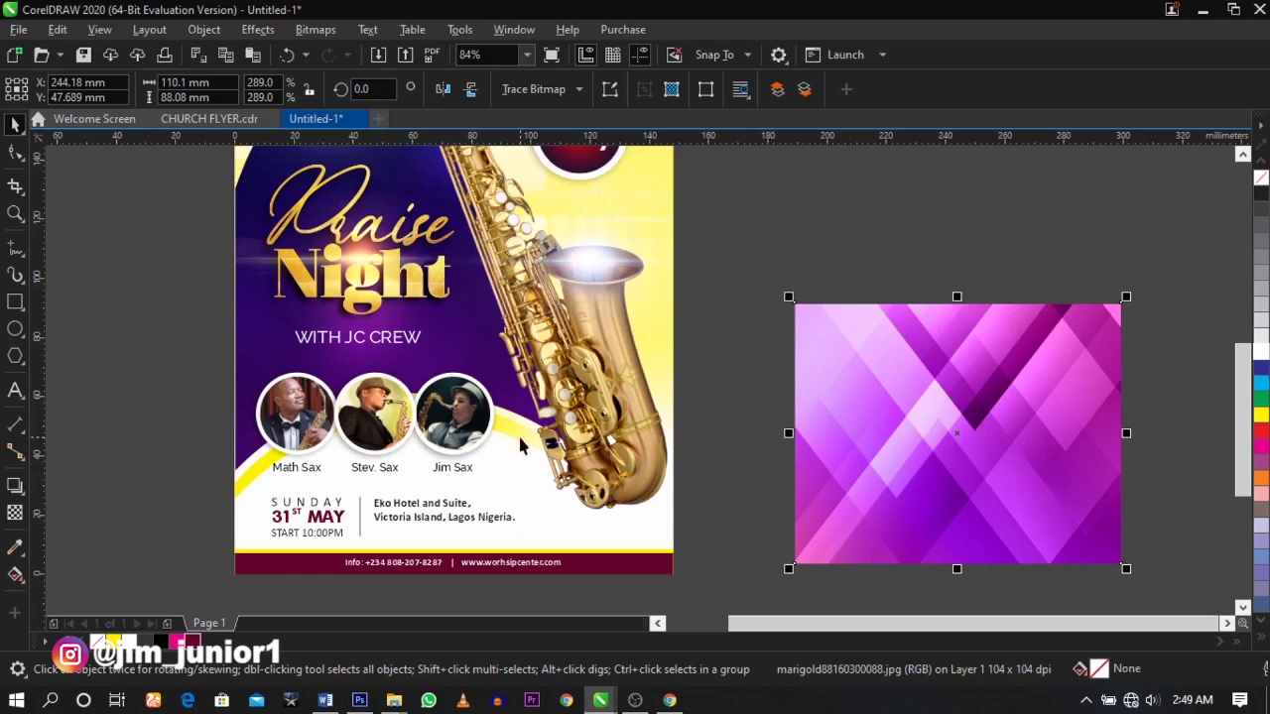
- PowerClip the purple pattern image inside the flyer, then move it down-right and enlarge it
right_click(927, 412)
click(965, 403)
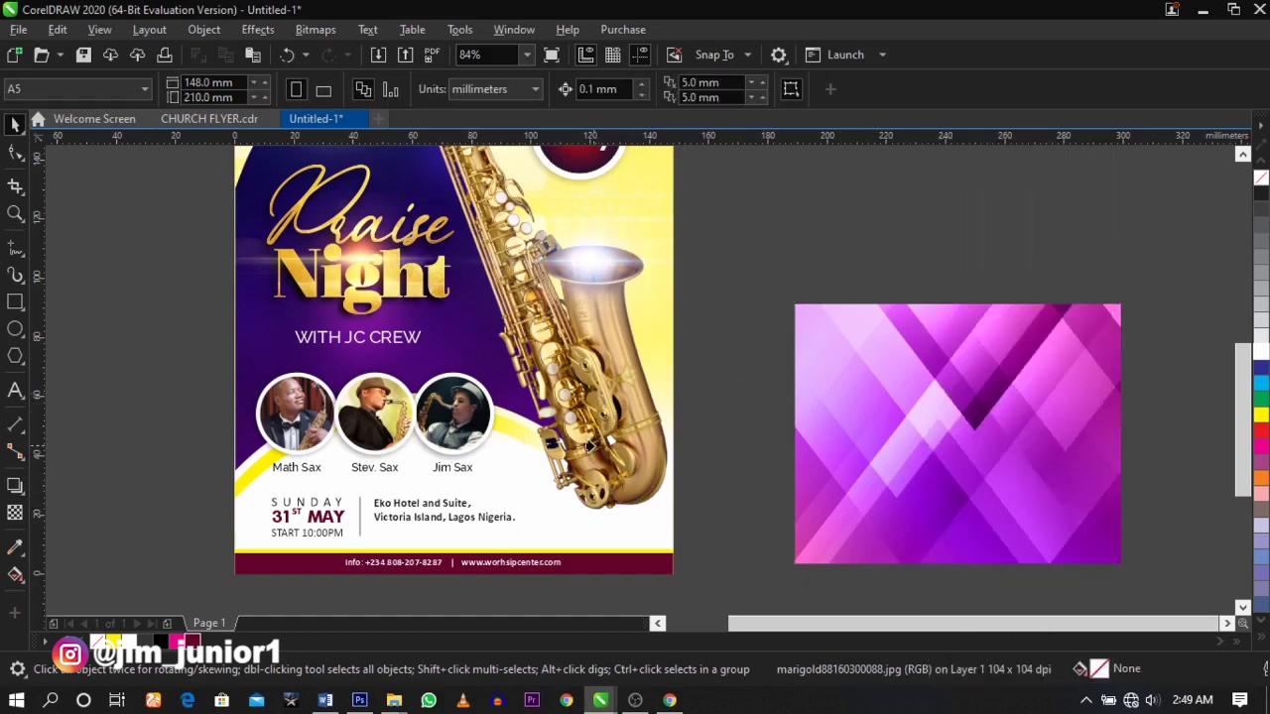
click(593, 447)
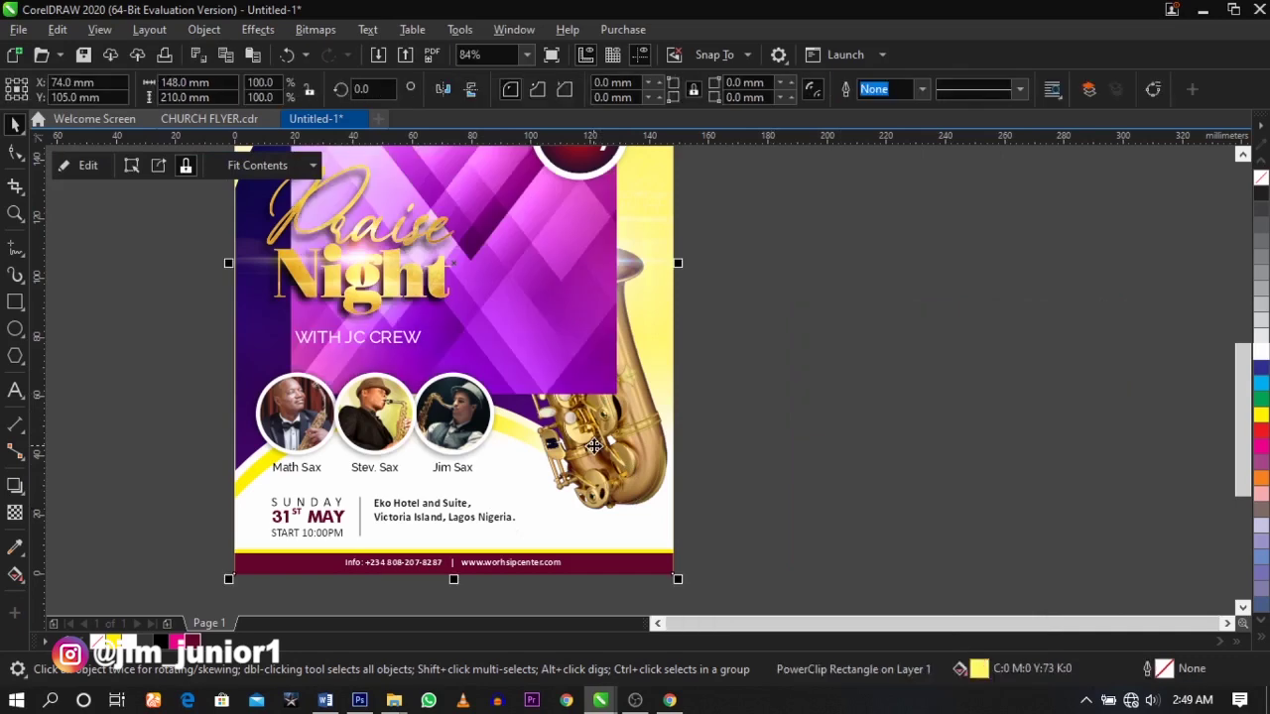
ctrl+click(594, 446)
drag(496, 298, 582, 453)
drag(703, 288, 746, 266)
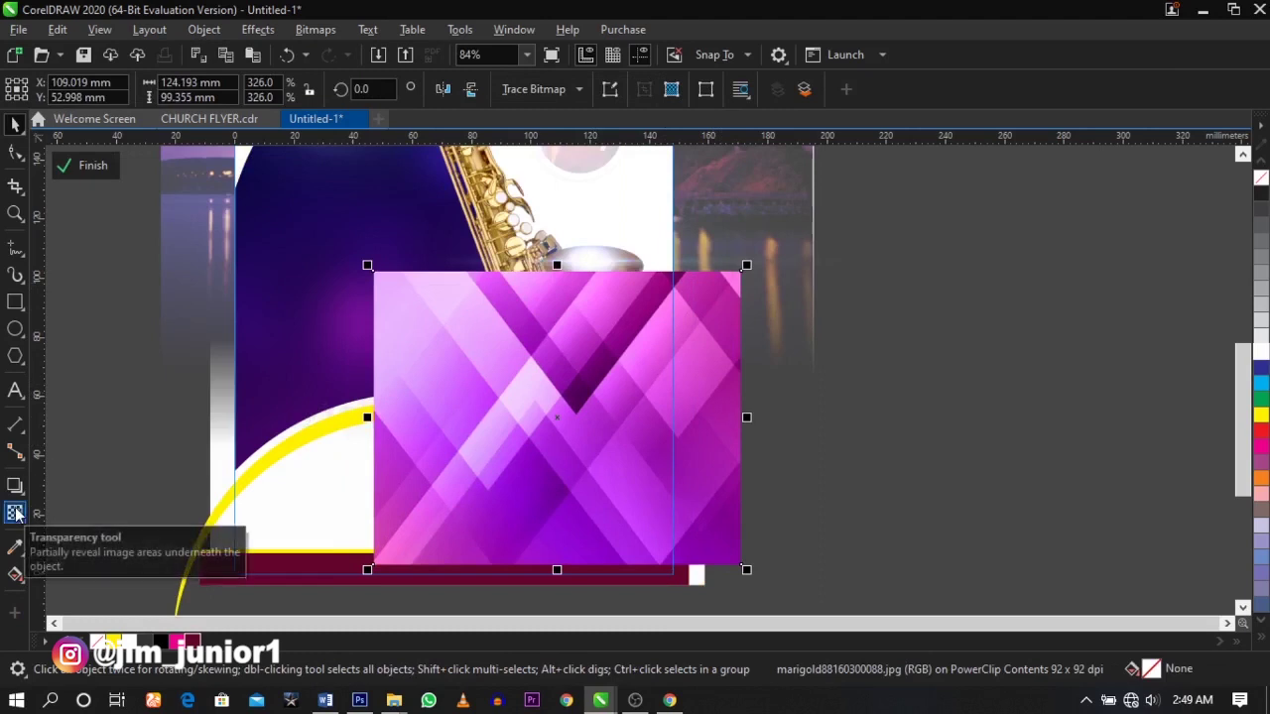
- Give the pattern Screen-mode transparency with a linear fade running up from the flyer bottom
click(15, 512)
click(244, 91)
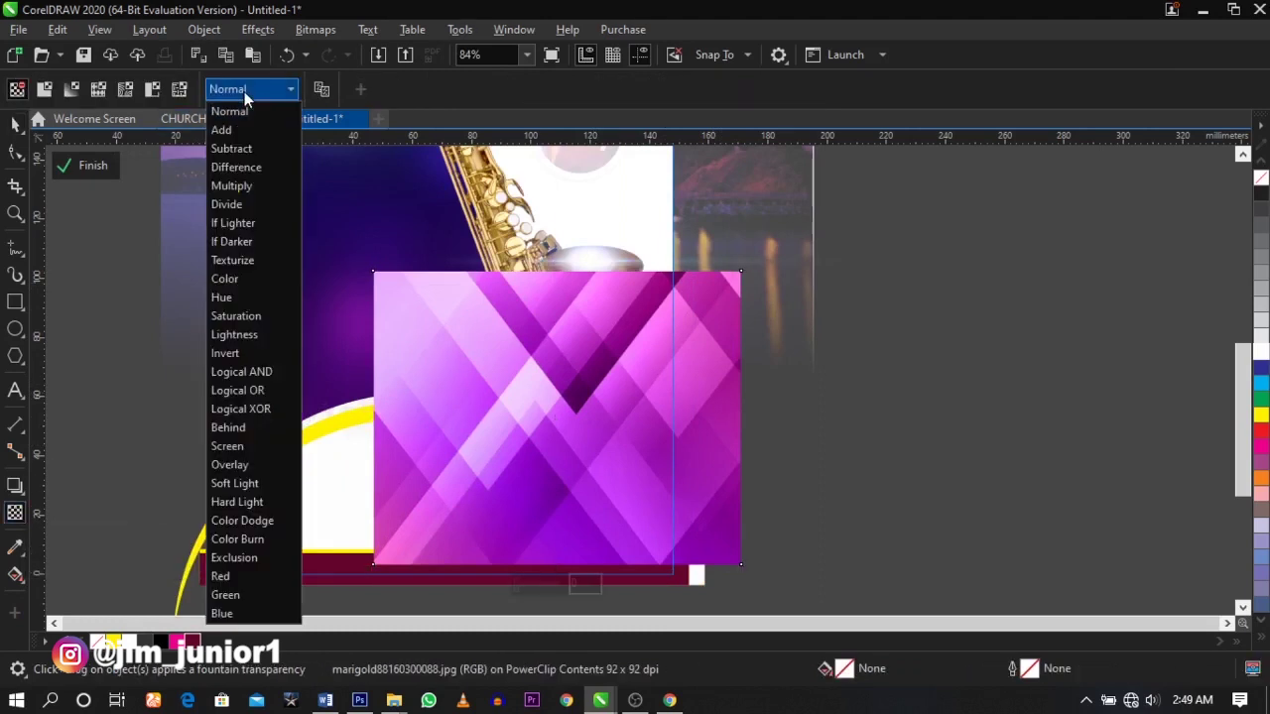
click(224, 452)
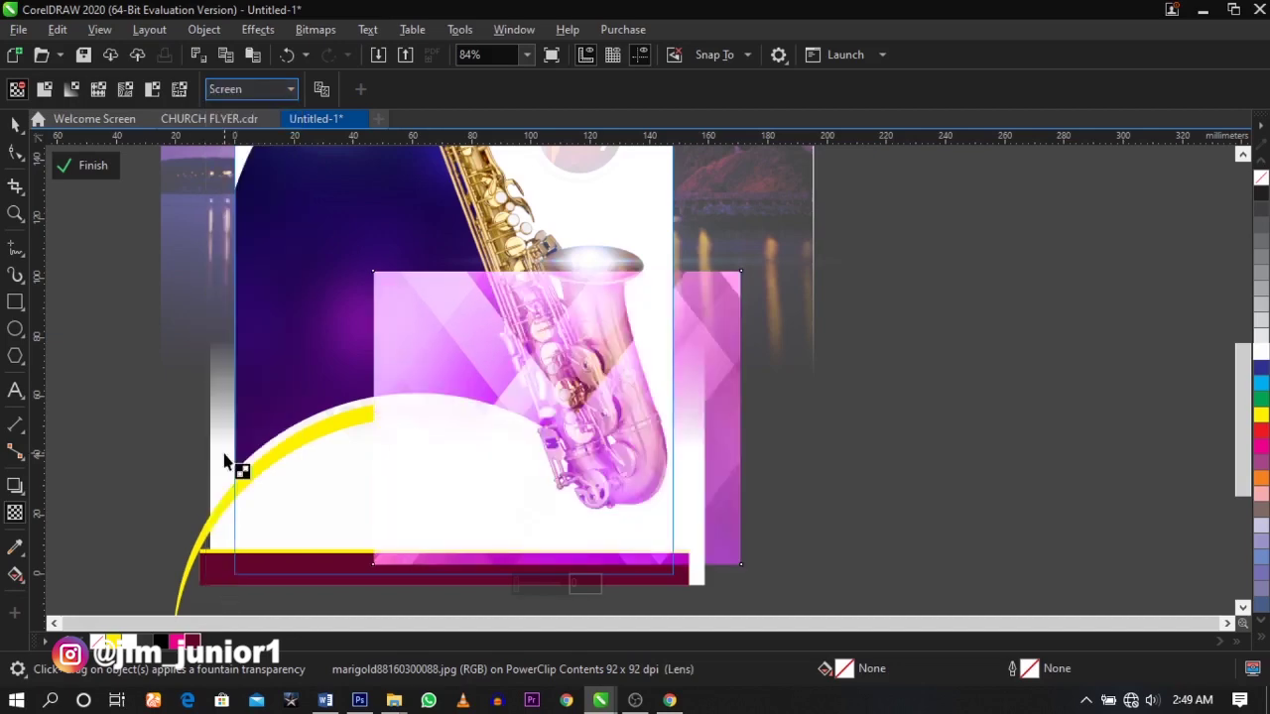
drag(590, 443, 591, 322)
key(ctrl+z)
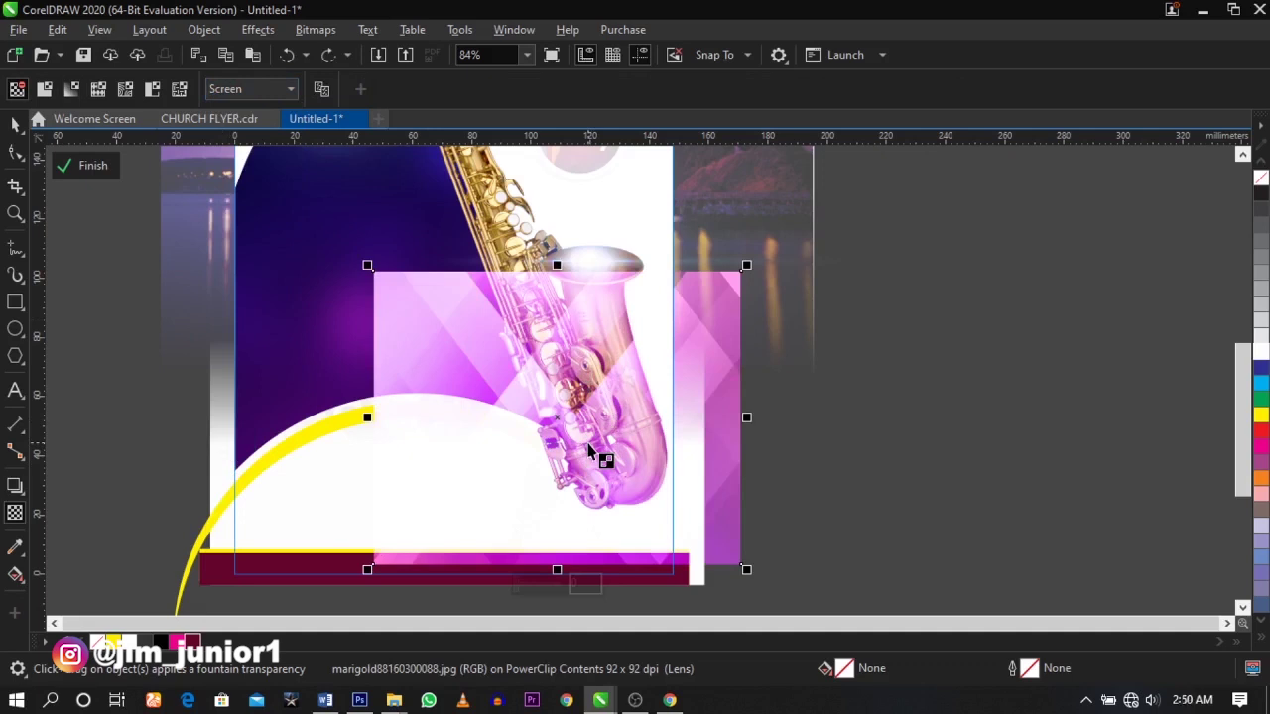
drag(589, 446, 588, 303)
drag(588, 444, 587, 453)
drag(587, 302, 588, 332)
key(space)
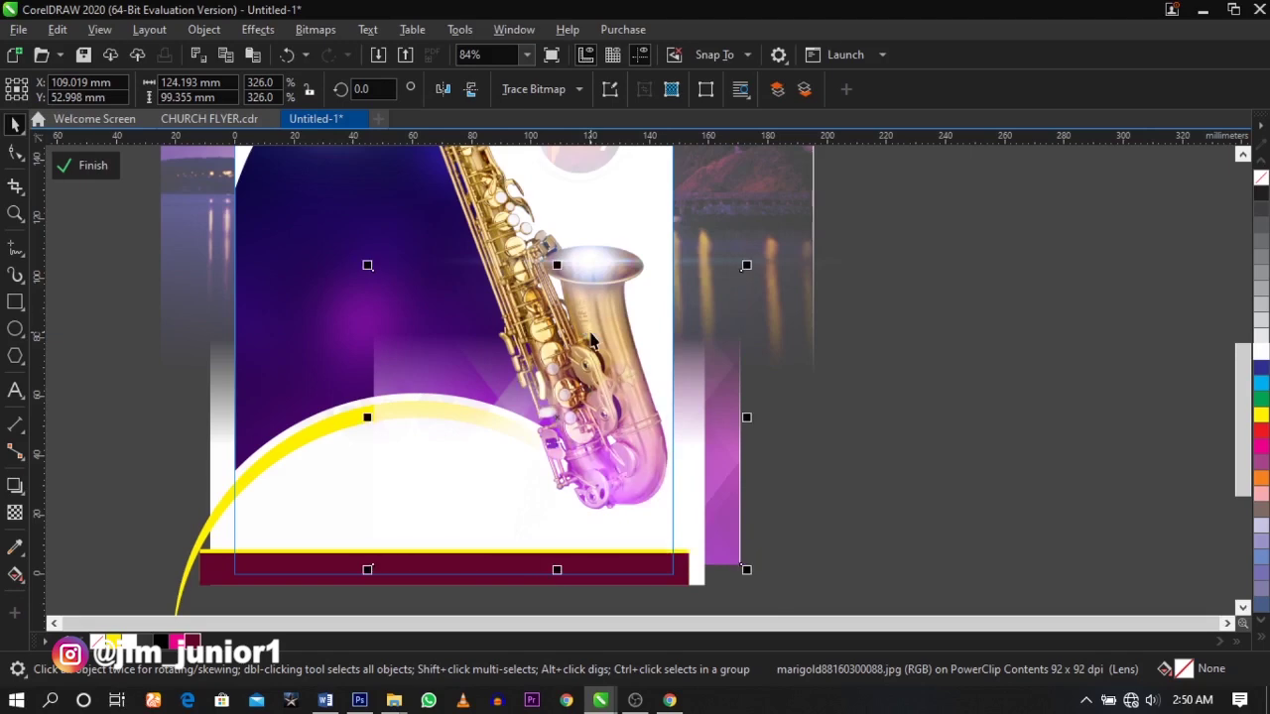
click(304, 443)
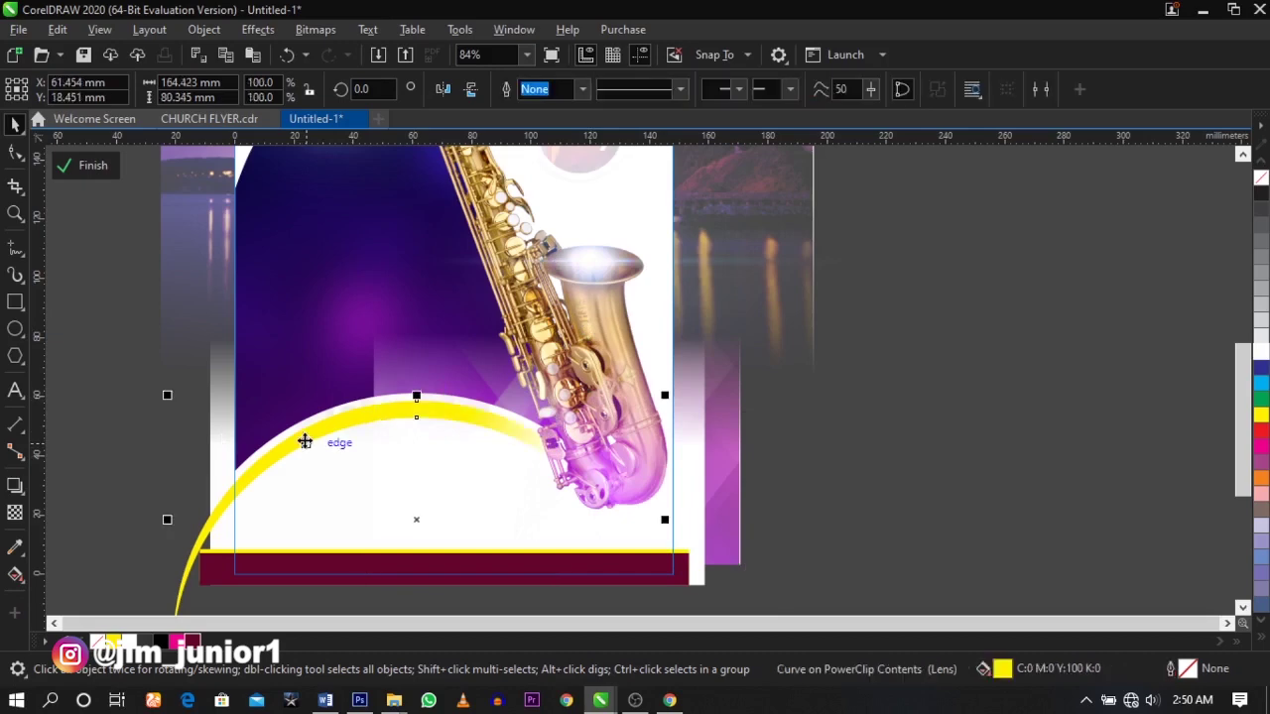
- Re-enter the flyer's PowerClip contents and reset the pattern's blend mode to Normal
click(972, 468)
click(972, 469)
click(604, 444)
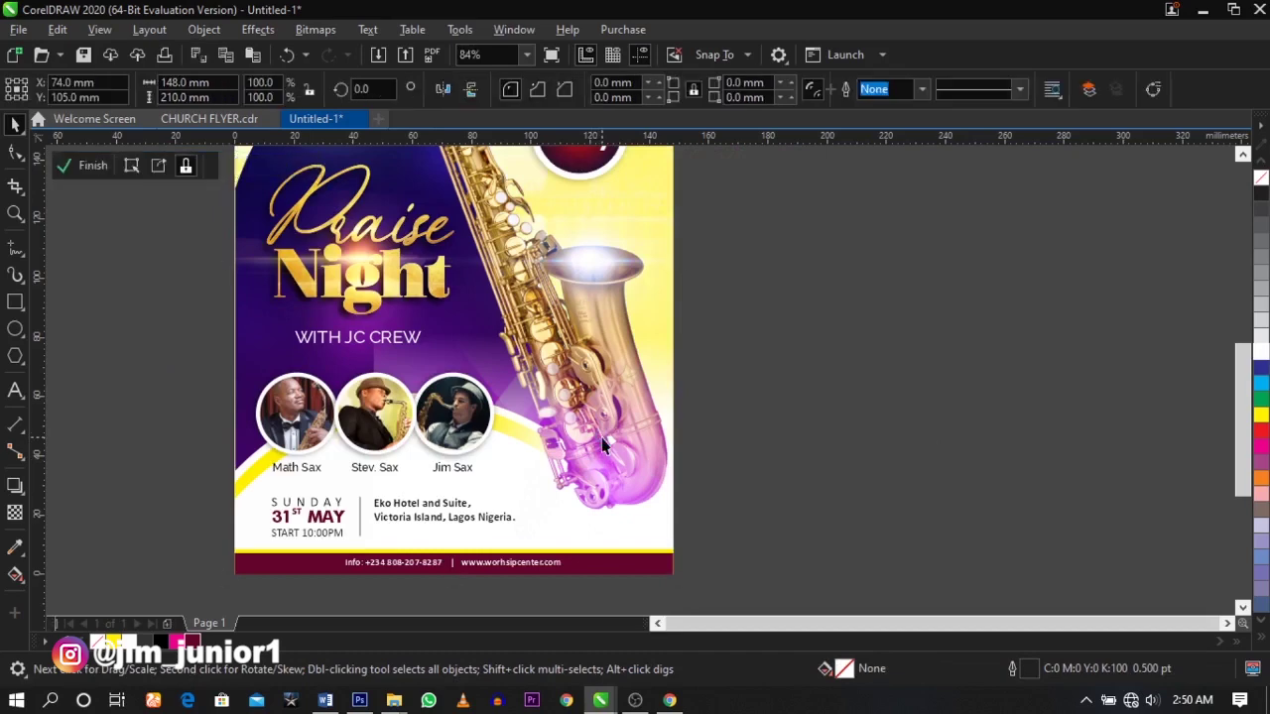
double_click(606, 444)
click(15, 512)
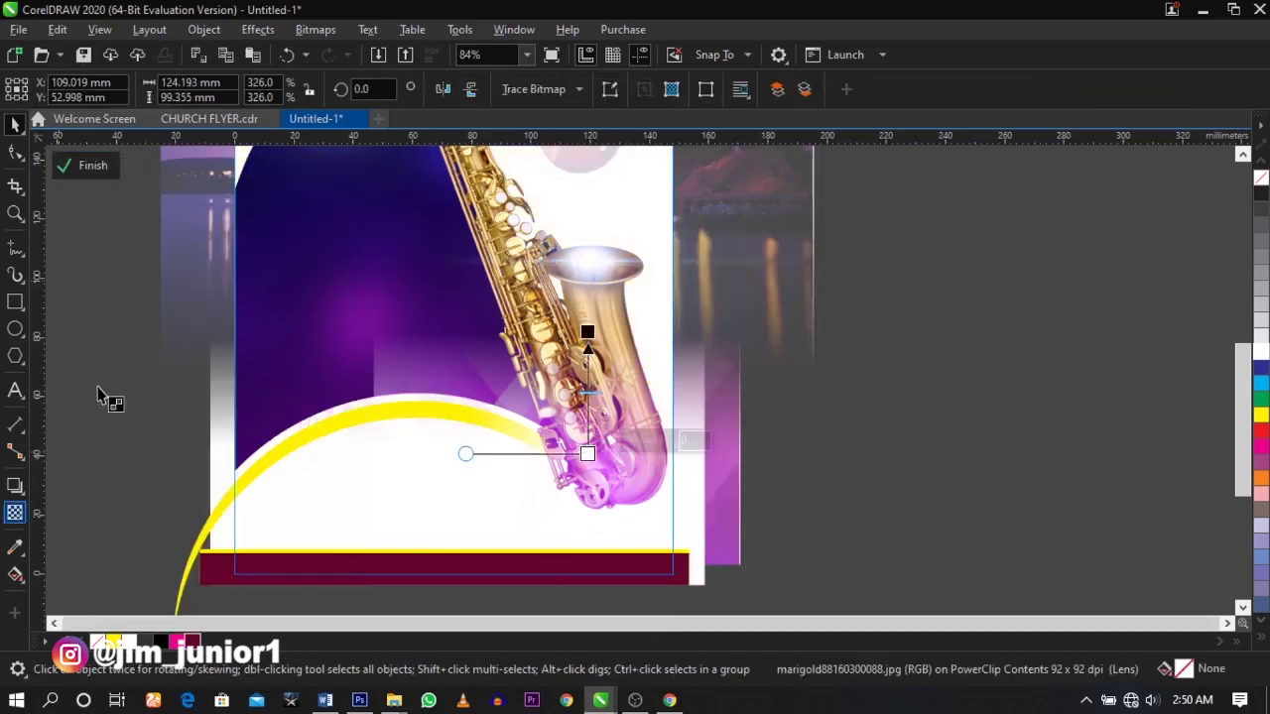
click(290, 89)
click(228, 446)
click(465, 449)
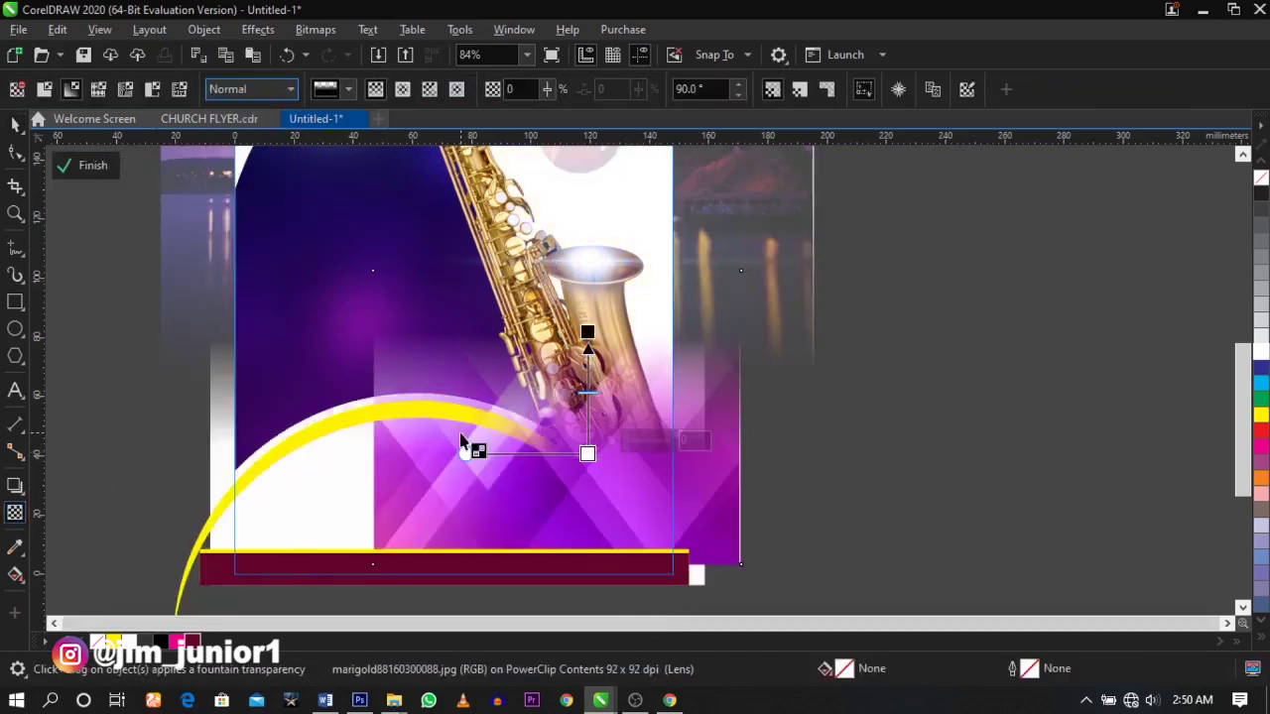
- Convert the purple pattern to an RGB Color (24-bit) bitmap
click(309, 30)
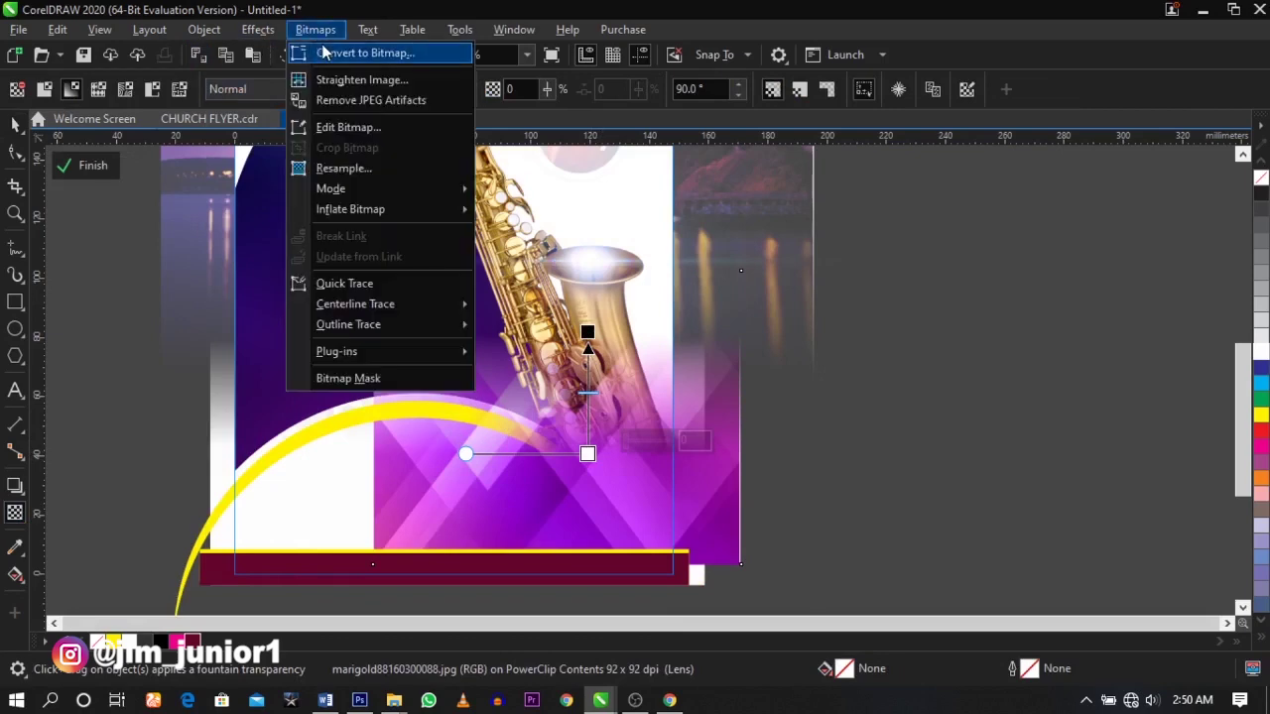
click(357, 53)
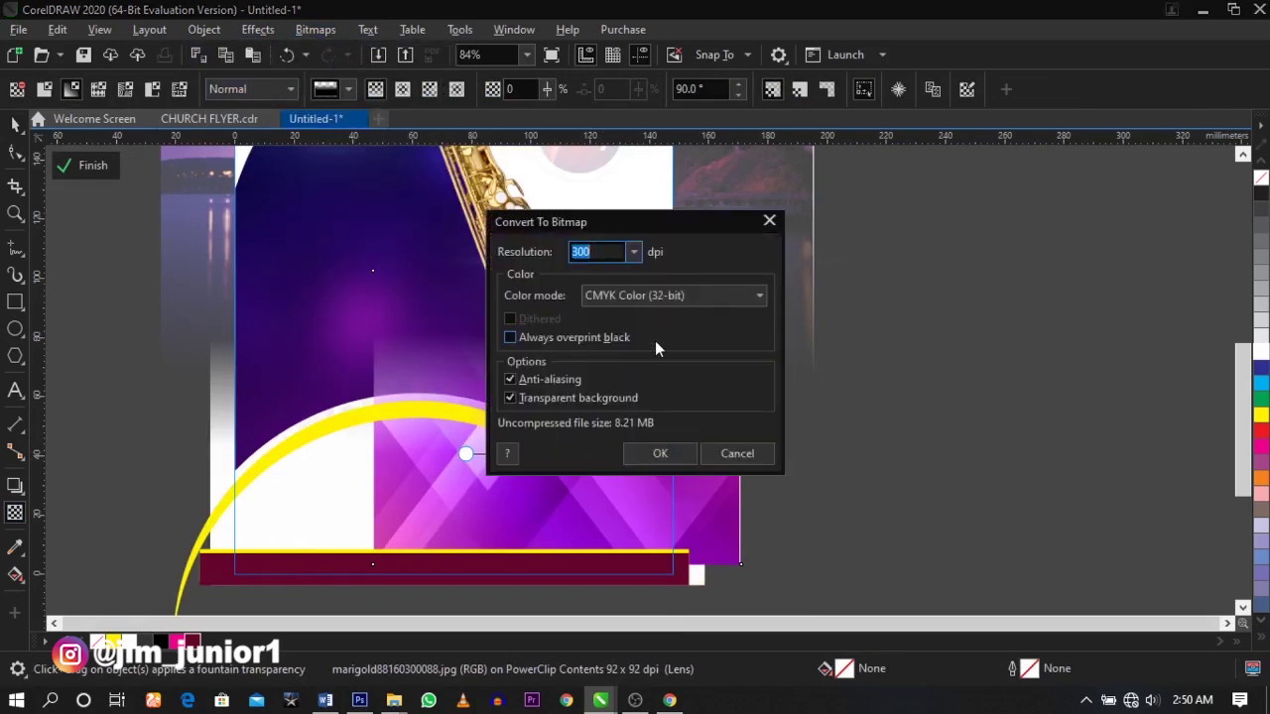
click(650, 295)
click(635, 371)
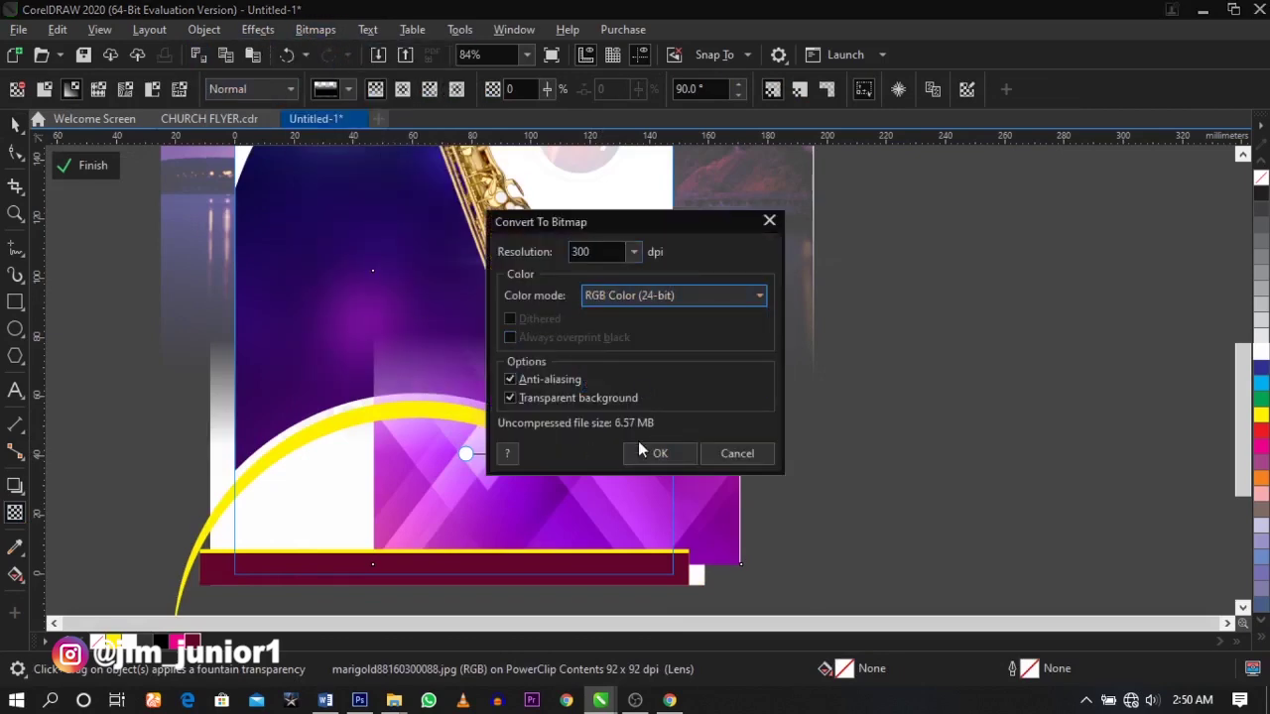
click(653, 451)
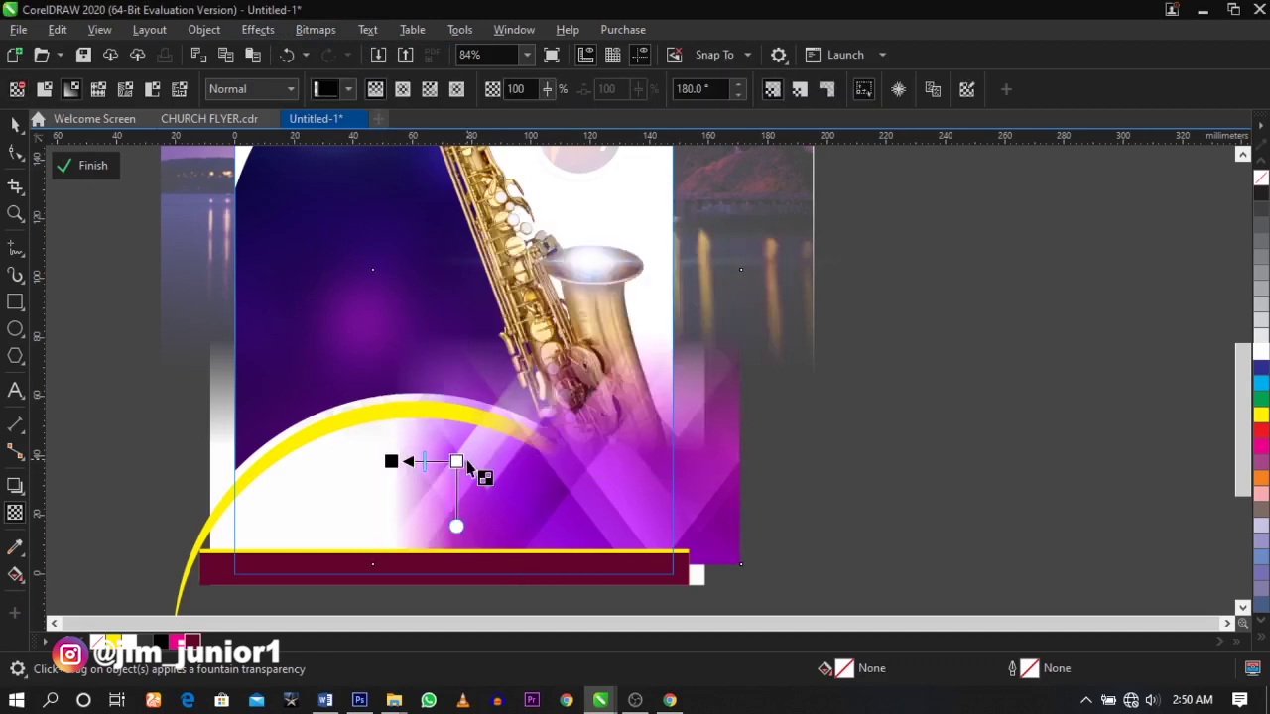
- Widen the fade, set Screen blend mode, enlarge the pattern to about 120%, and finish editing
drag(453, 460, 507, 459)
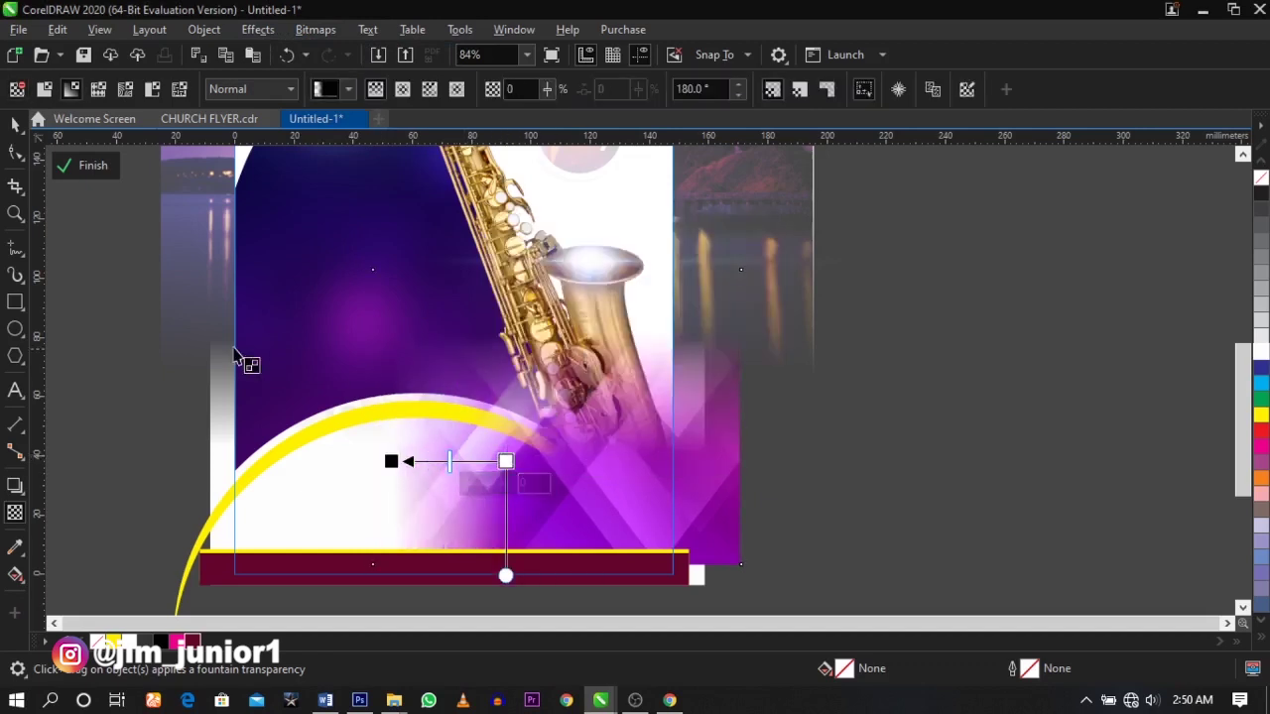
click(229, 89)
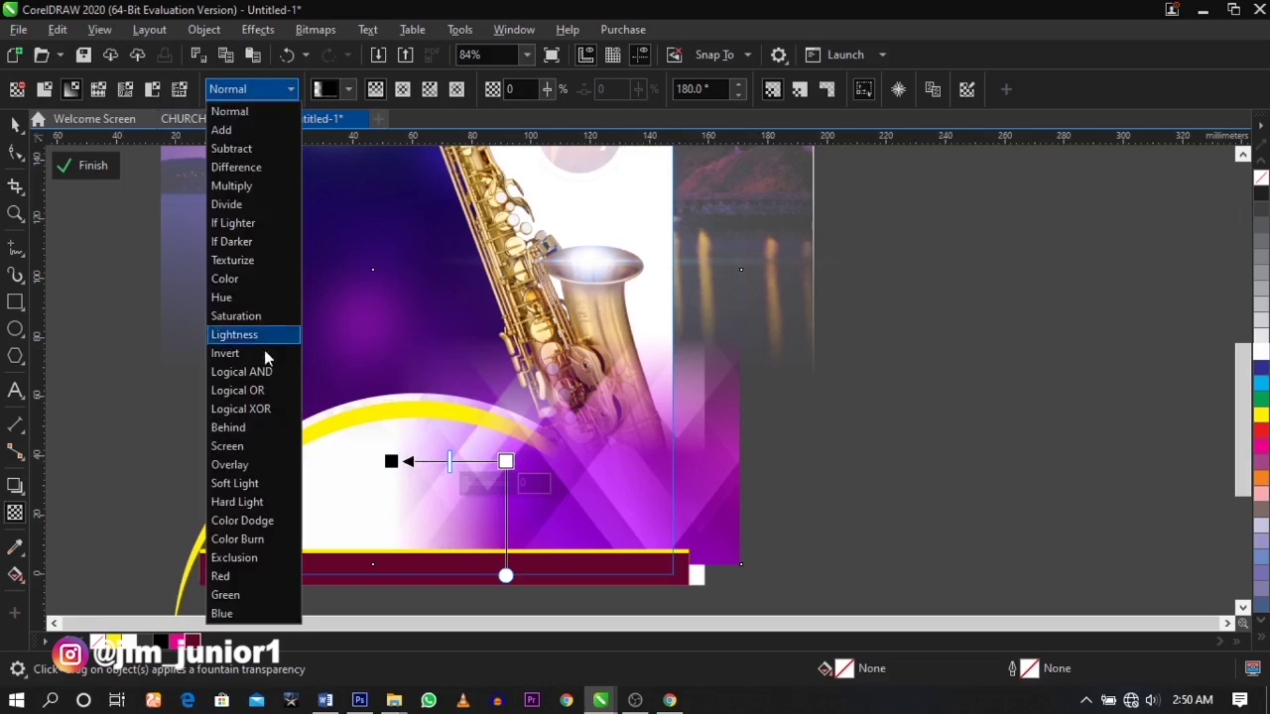
click(278, 448)
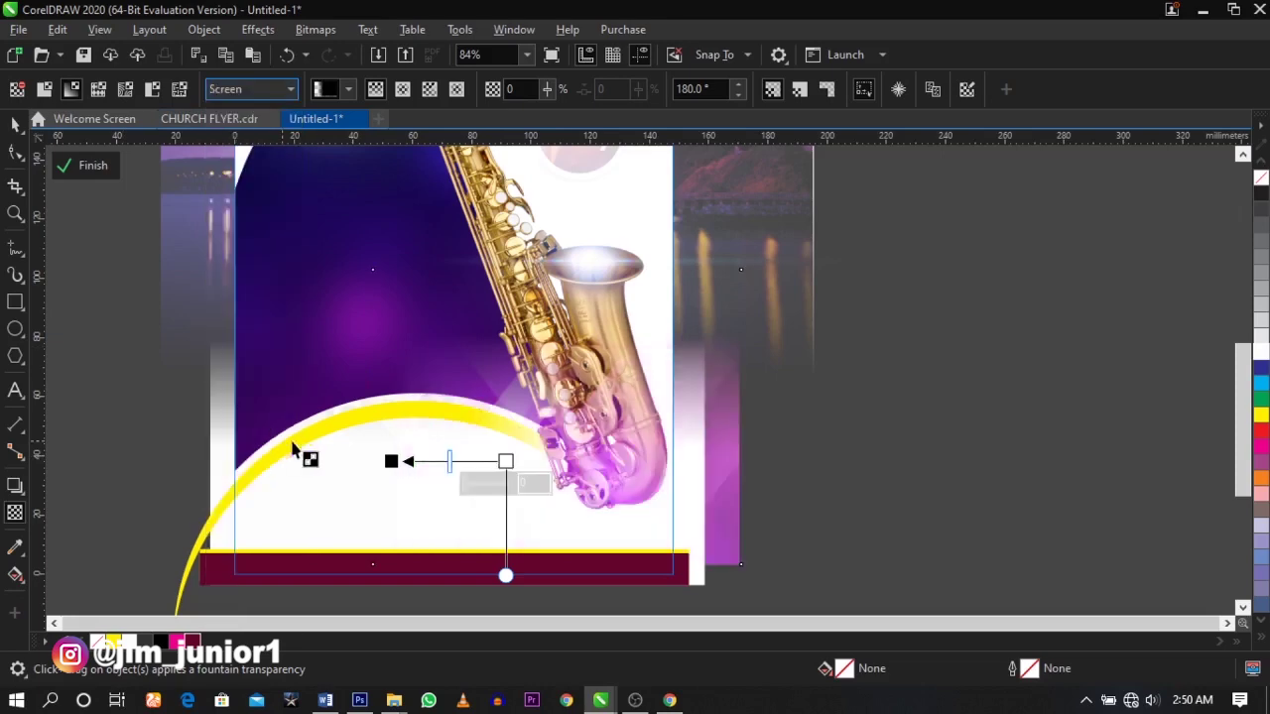
key(space)
drag(745, 263, 783, 235)
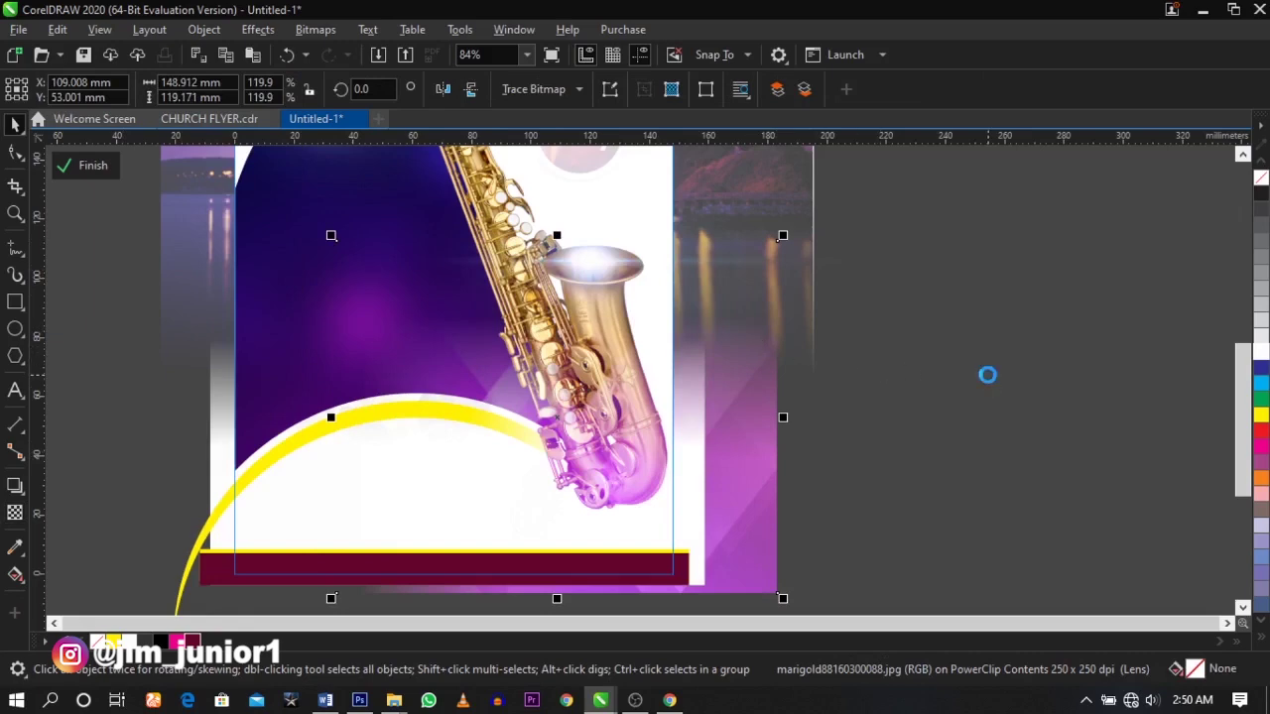
click(989, 380)
click(990, 381)
key(shift+F4)
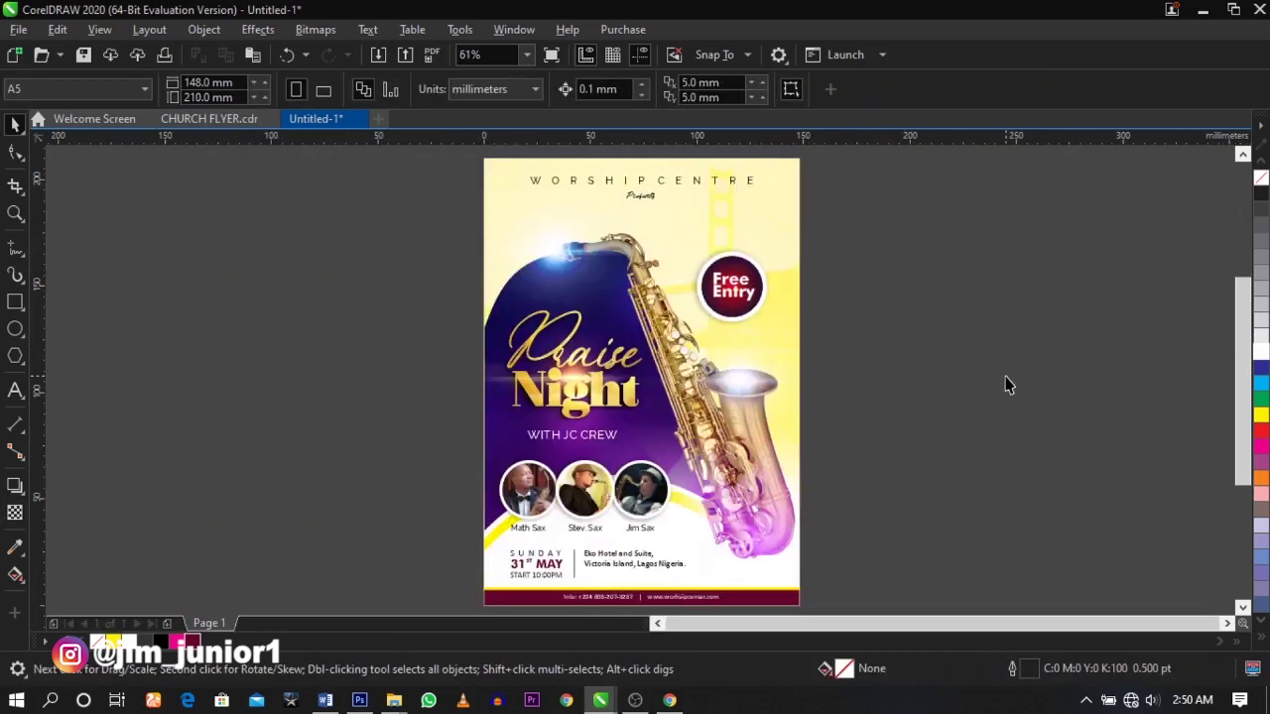
- Zoom in on the flyer's lower section around the saxophonist names
drag(391, 400, 884, 539)
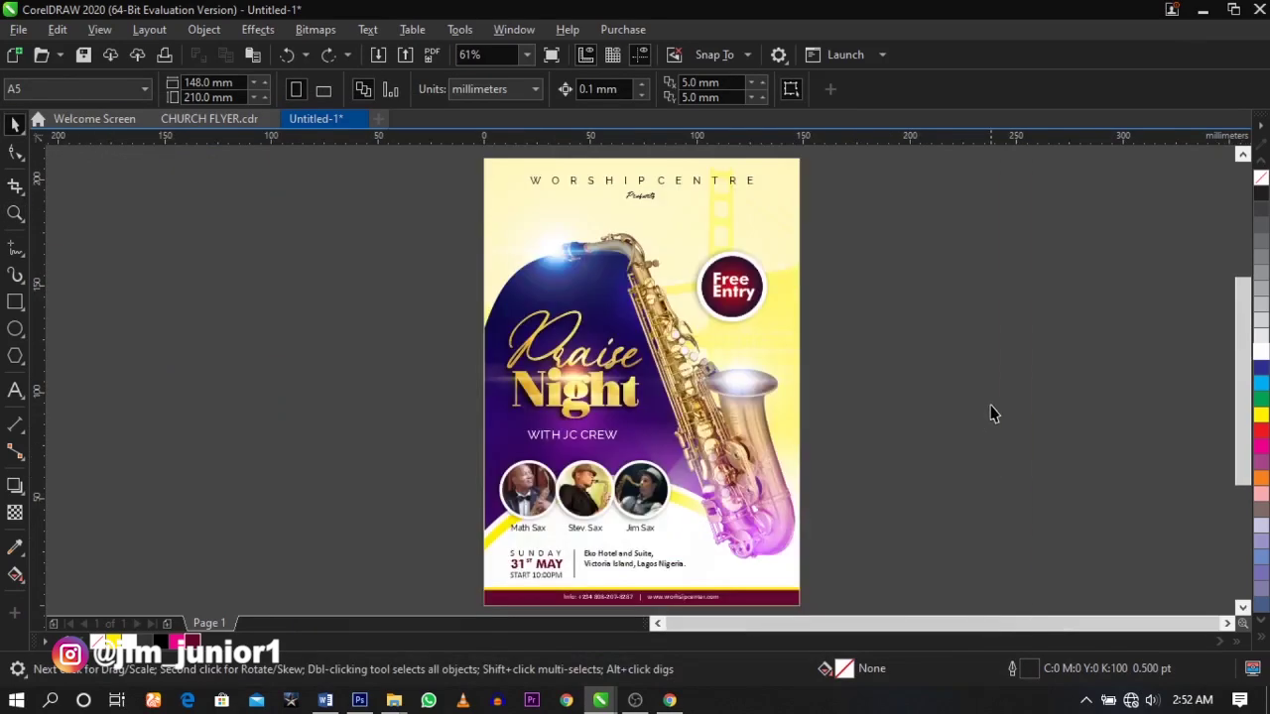
key(z)
drag(431, 480, 772, 536)
drag(973, 366, 698, 111)
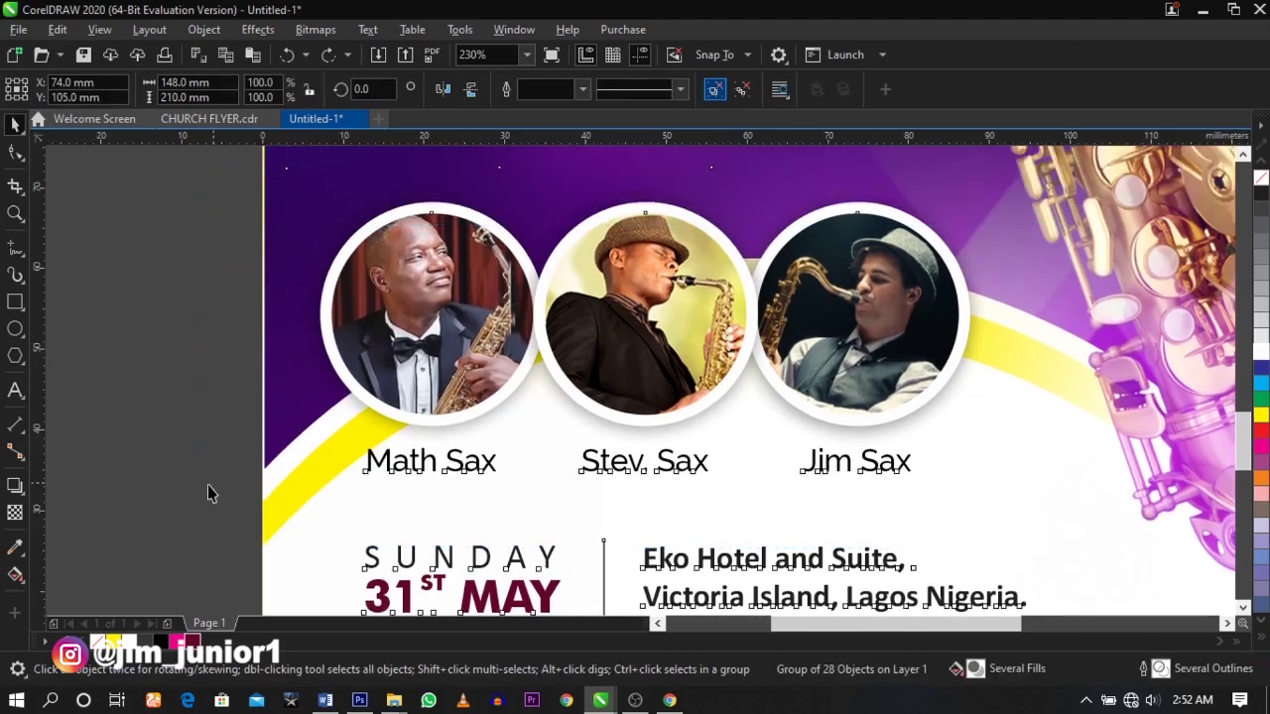
click(192, 529)
- Draw a wide thin rectangle below the Math, Stev. and Jim Sax names, slightly taller
key(F6)
scroll(371, 314, down, 2)
drag(342, 308, 901, 340)
key(space)
scroll(562, 314, up, 2)
drag(686, 296, 691, 284)
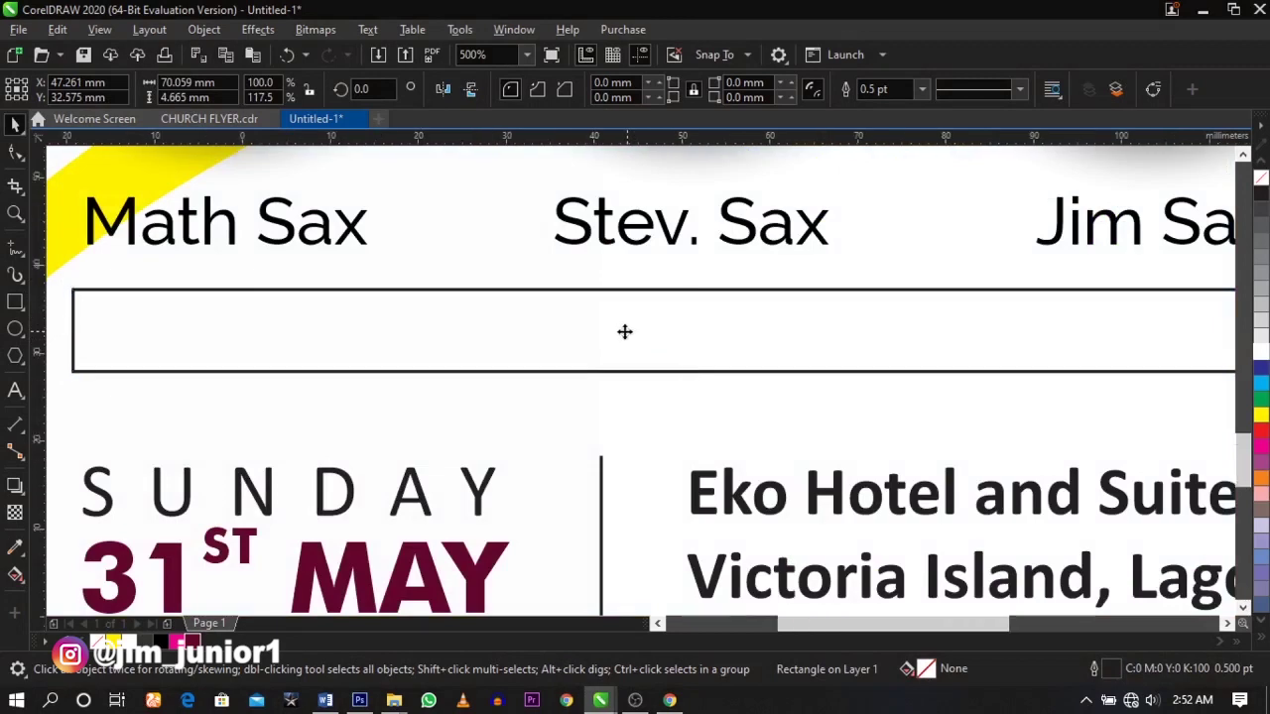
key(z)
right_click(624, 331)
drag(1106, 435, 1106, 433)
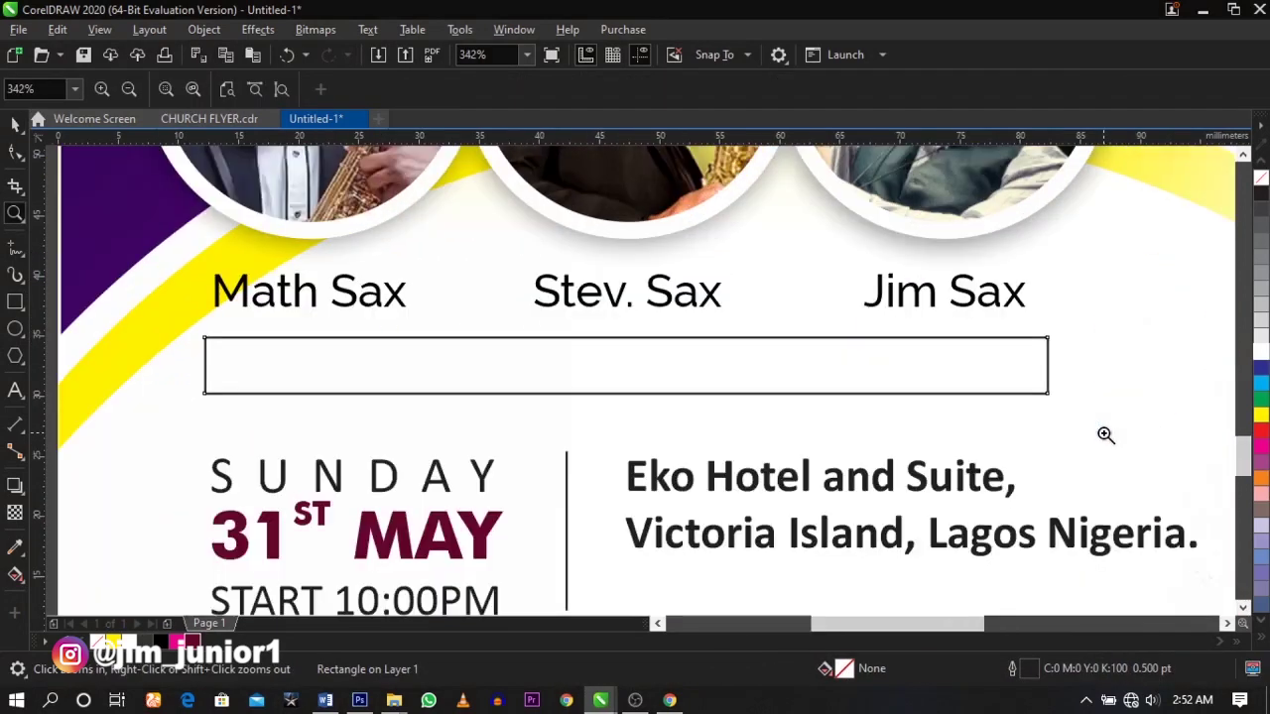
key(space)
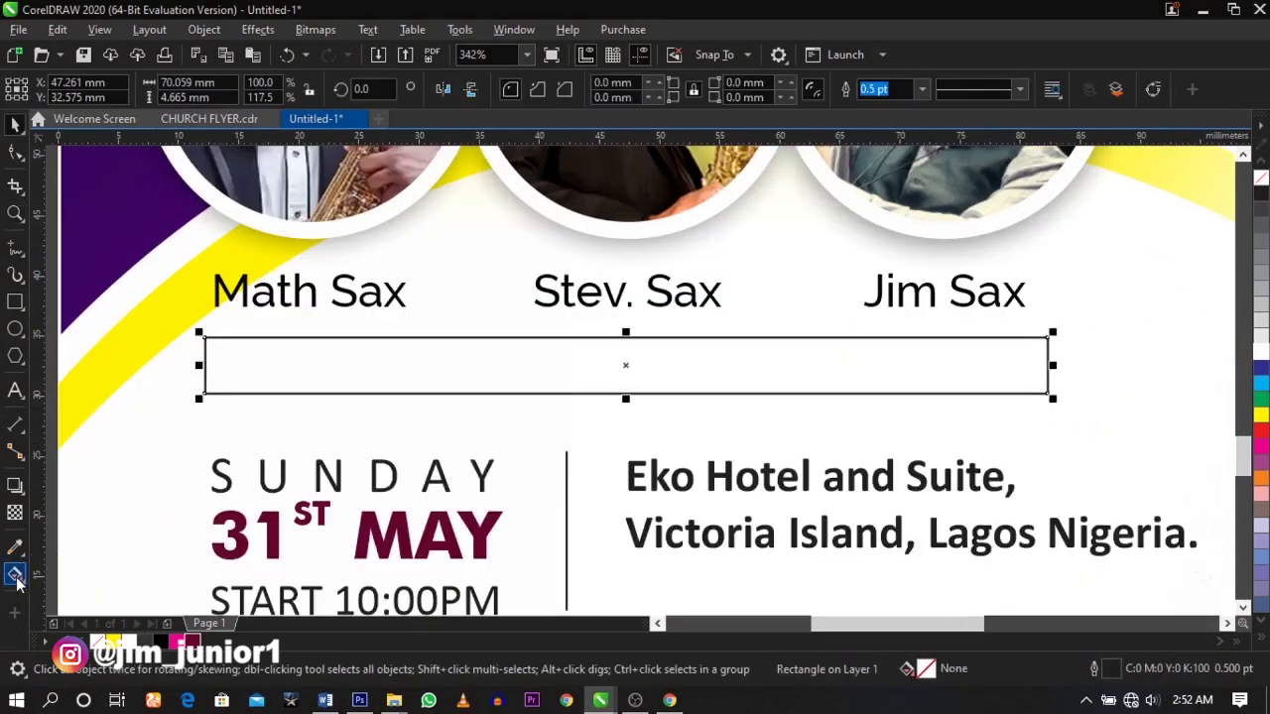
- Lay a fountain fill across the rectangle with magenta at both ends
click(15, 576)
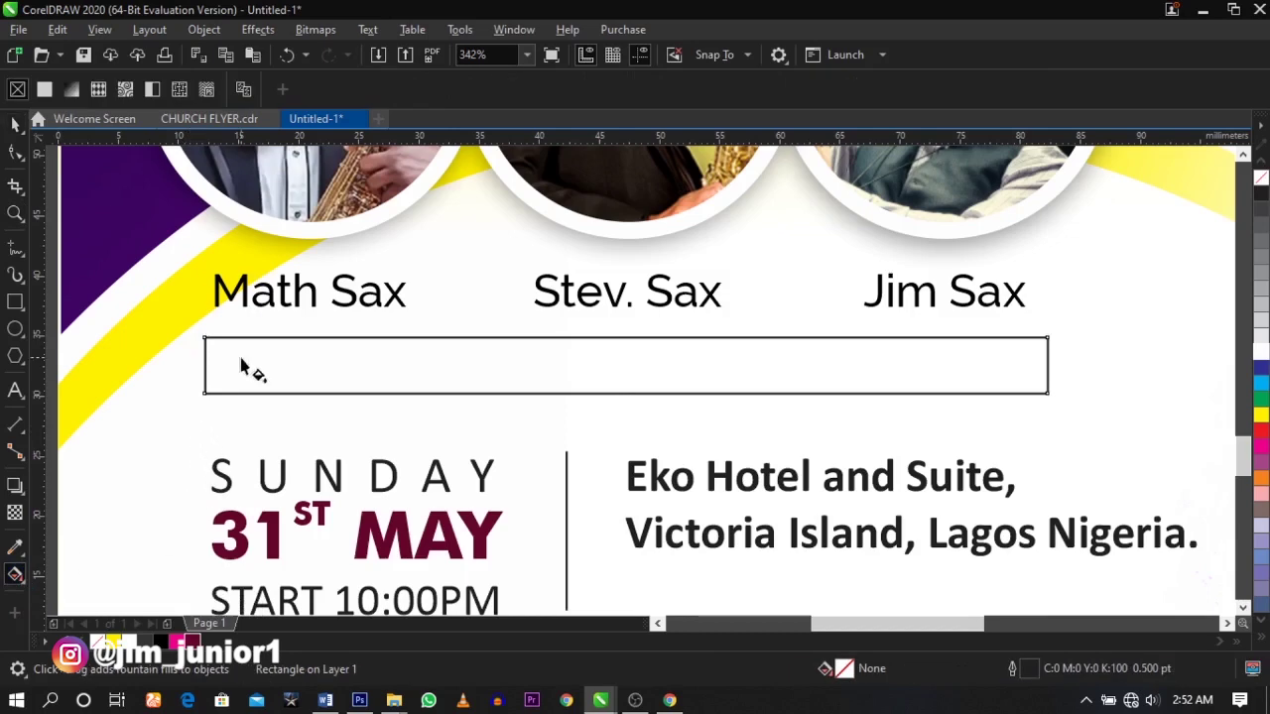
drag(215, 370, 1037, 366)
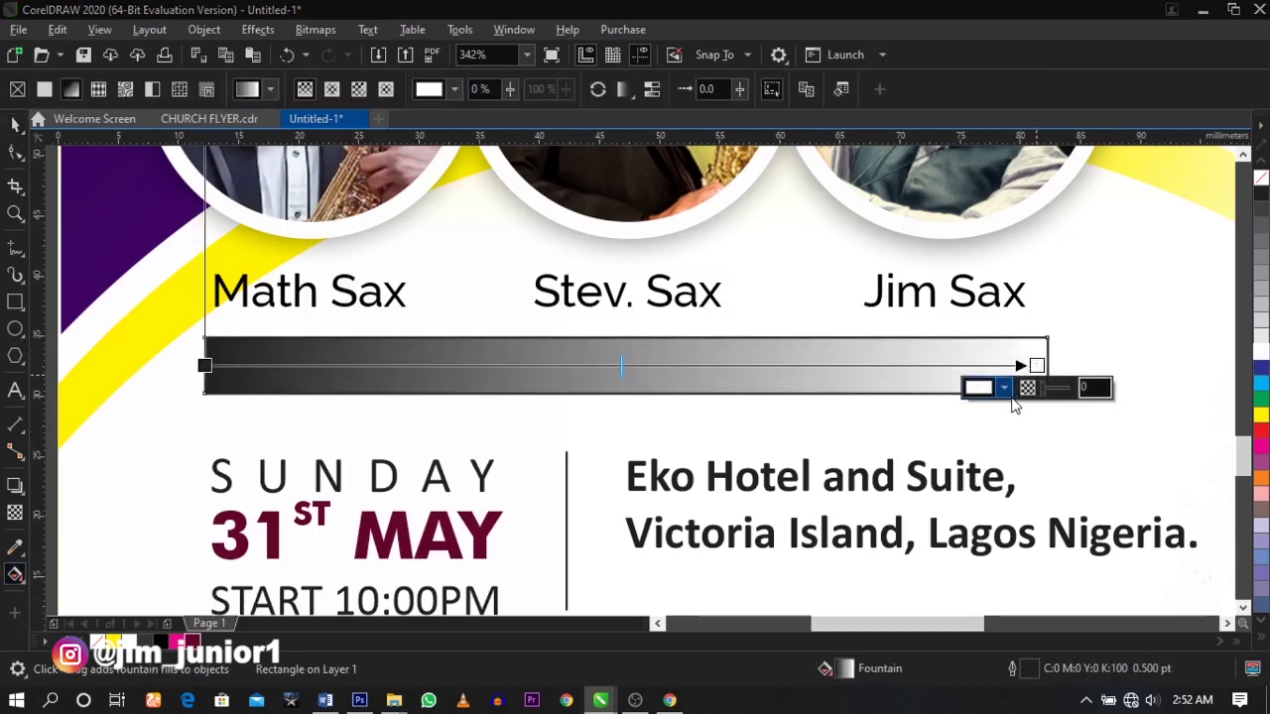
click(1004, 388)
click(1258, 452)
click(205, 366)
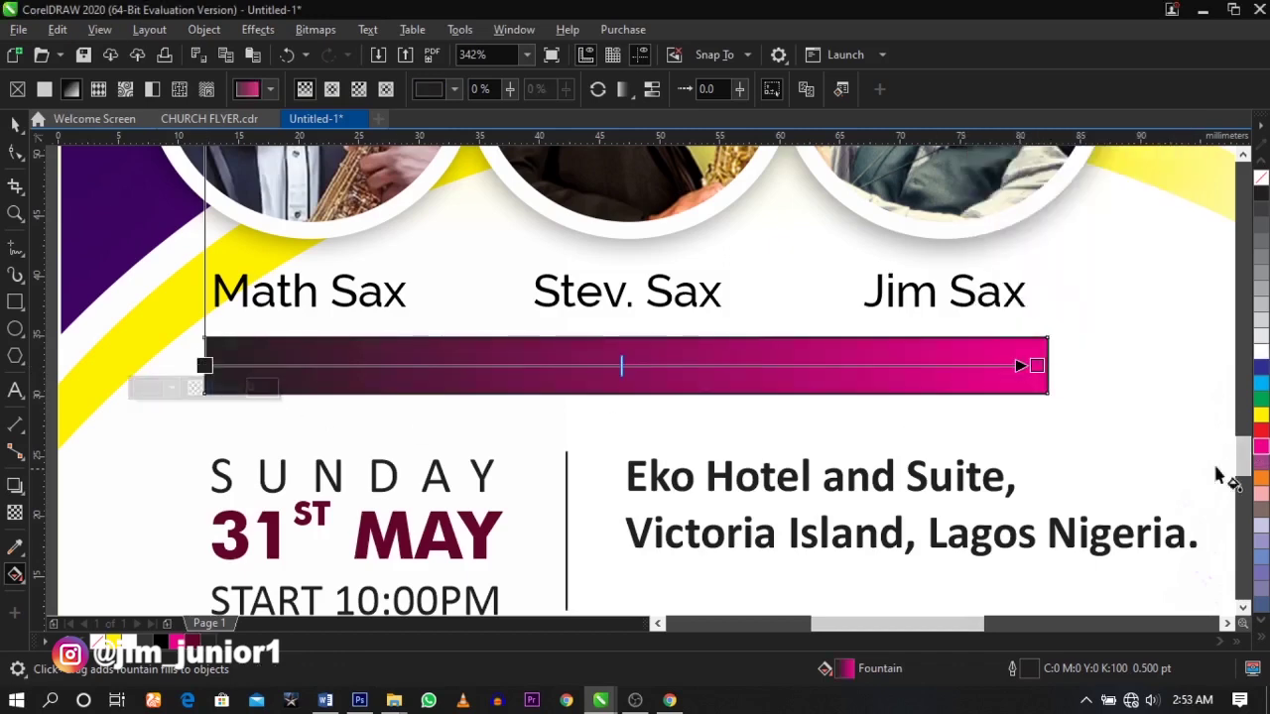
click(1262, 449)
- Add a middle gradient node coloured dark navy RGB #120966
double_click(637, 365)
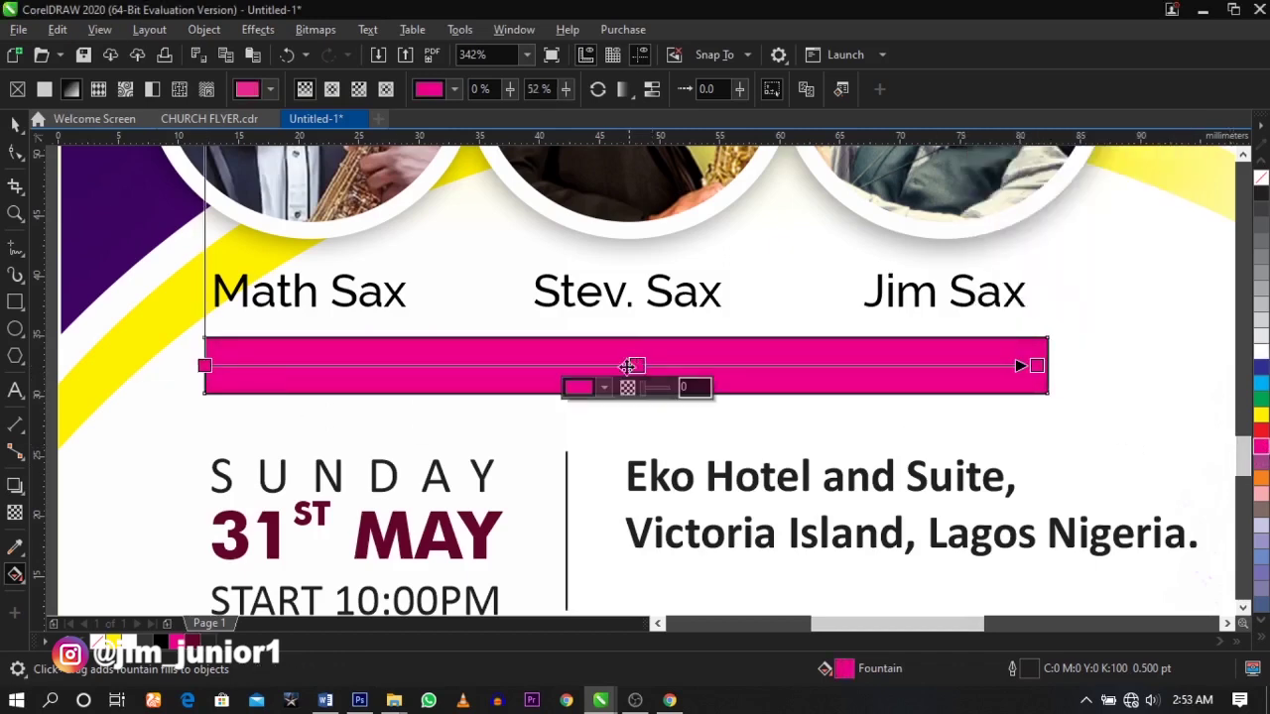
click(605, 388)
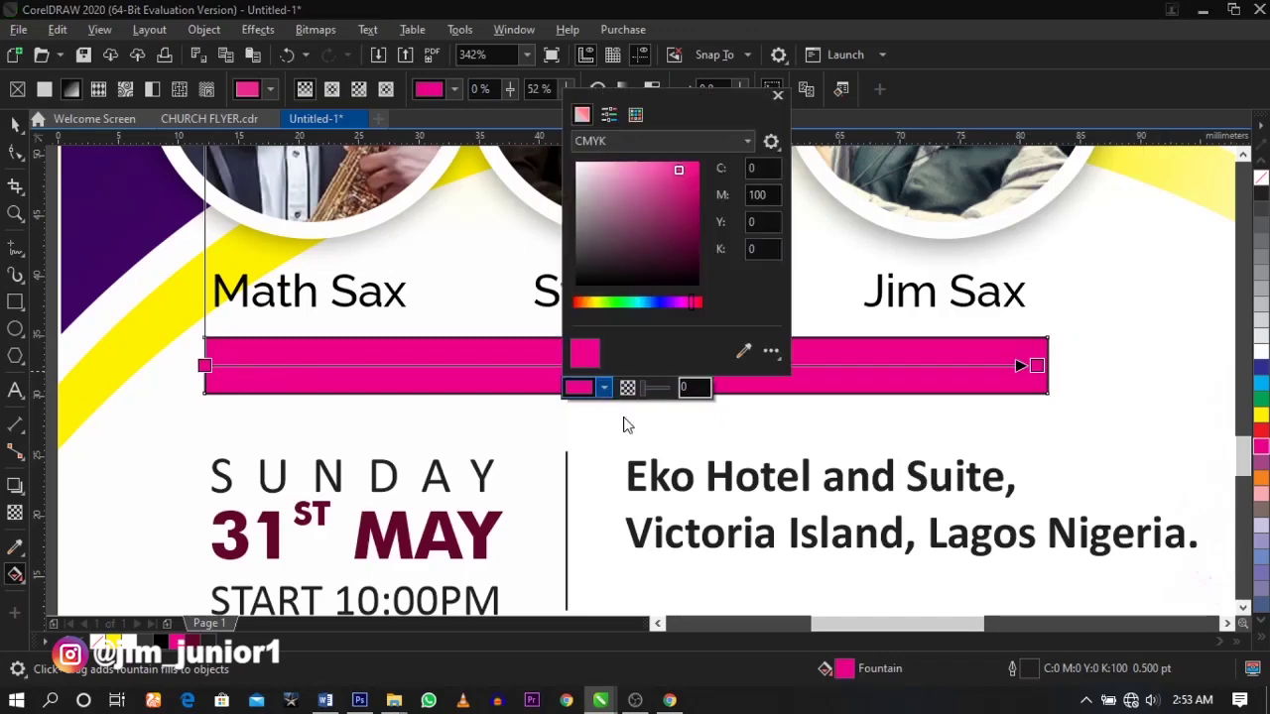
click(652, 144)
click(641, 182)
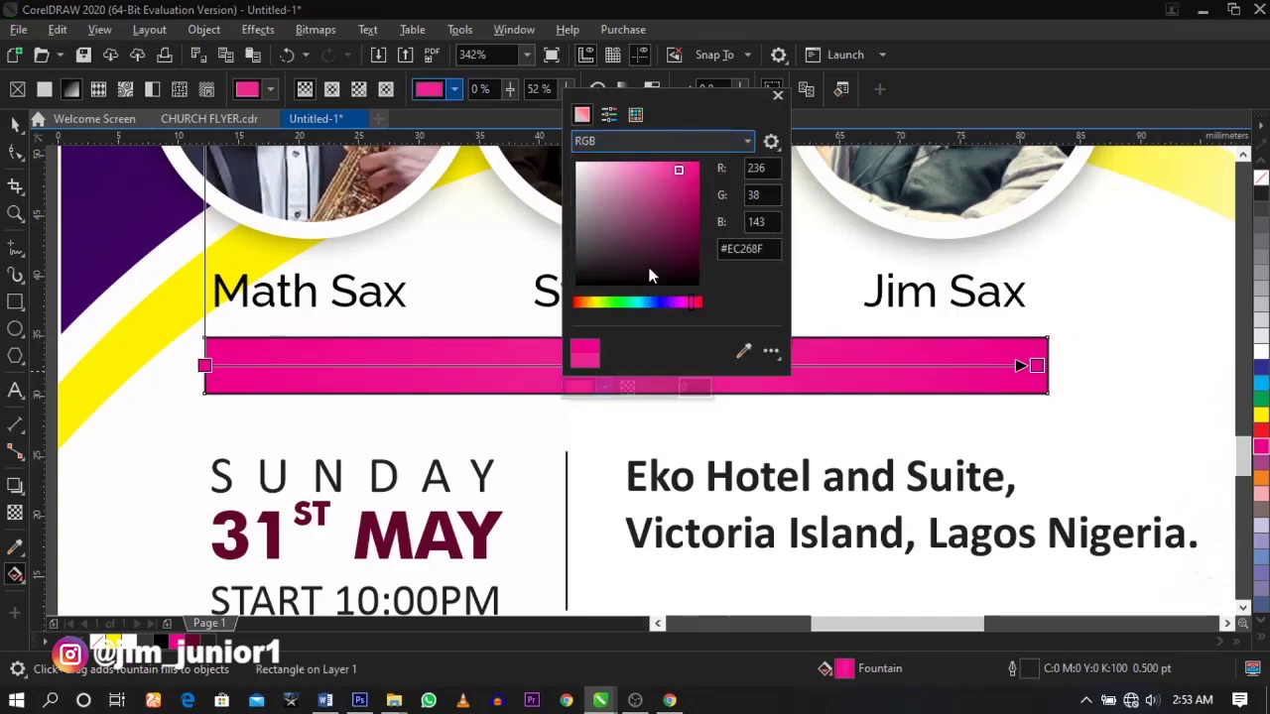
click(663, 304)
drag(678, 234, 692, 242)
click(883, 359)
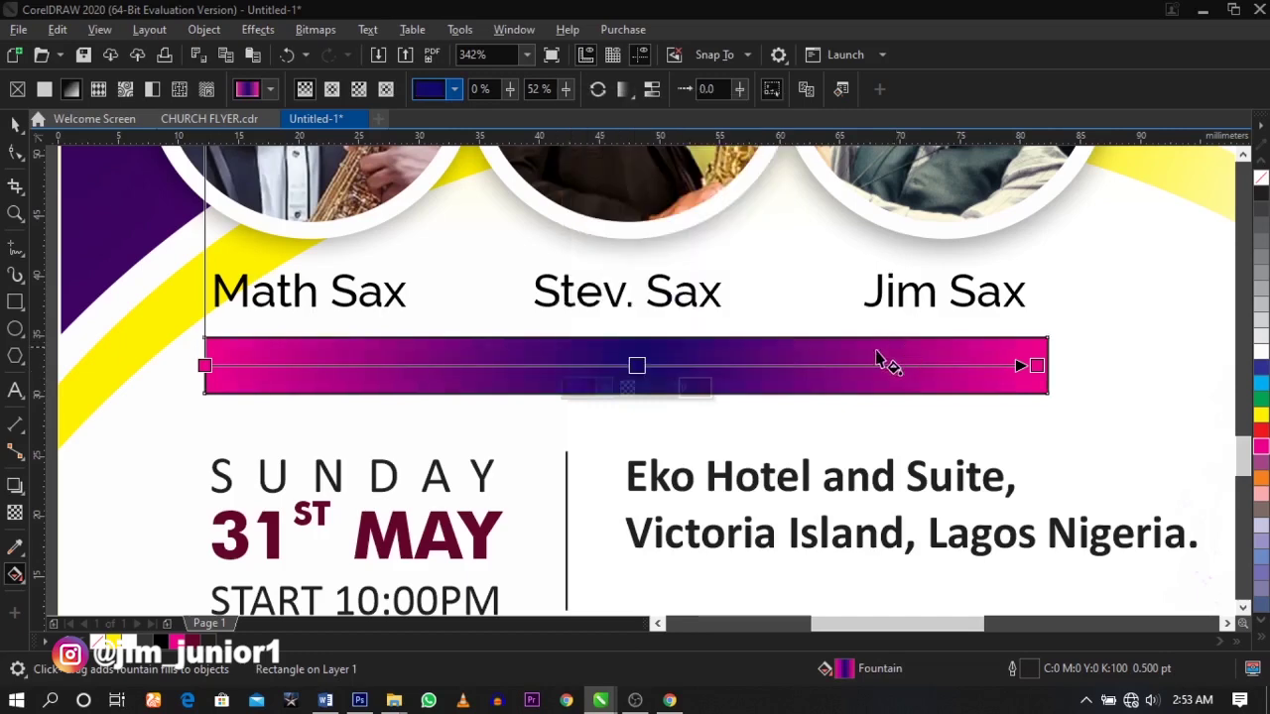
- Add extra gradient nodes near 80% and on the left, then remove the black outline
double_click(811, 365)
drag(811, 365, 870, 365)
double_click(496, 365)
drag(495, 366, 383, 363)
click(383, 363)
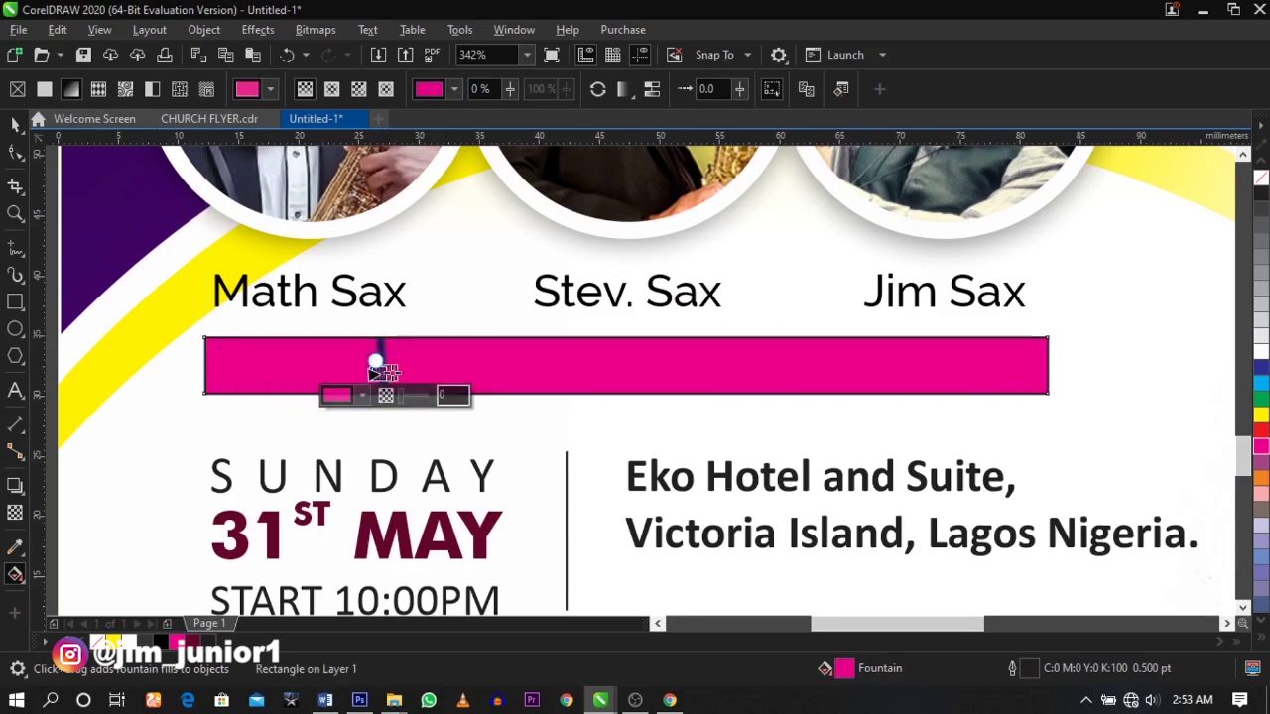
key(ctrl+z)
key(space)
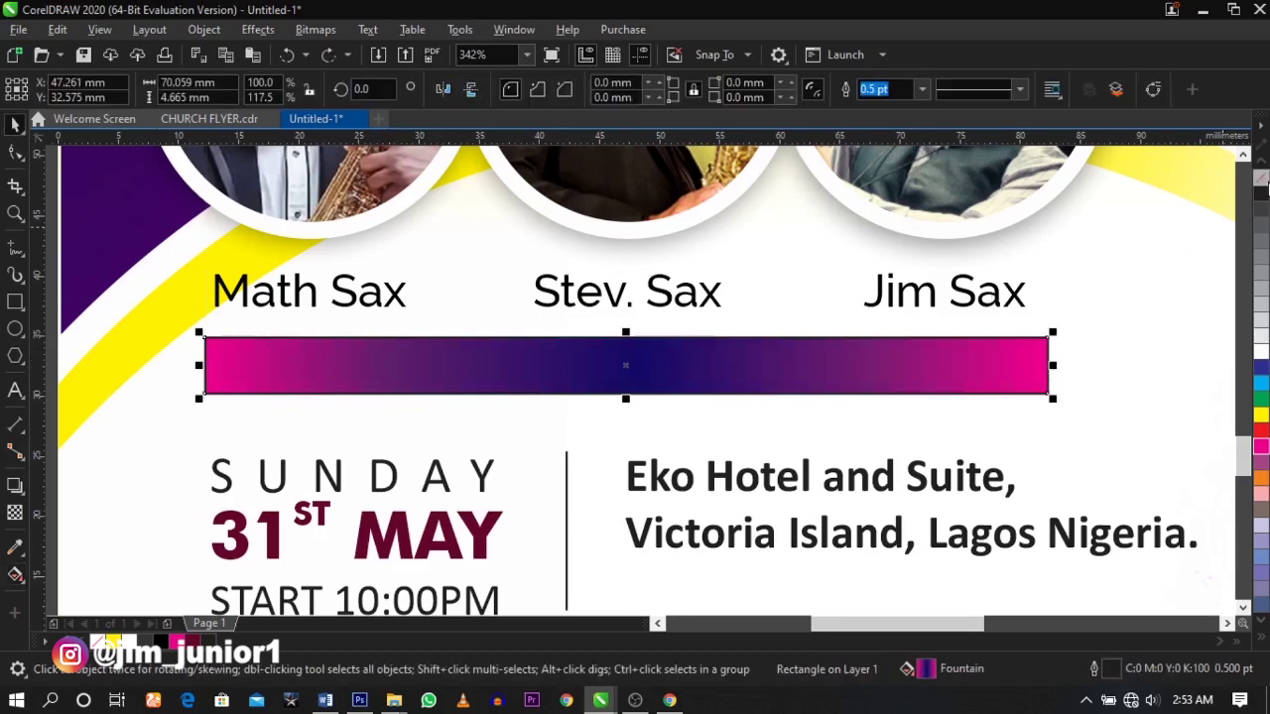
right_click(1261, 179)
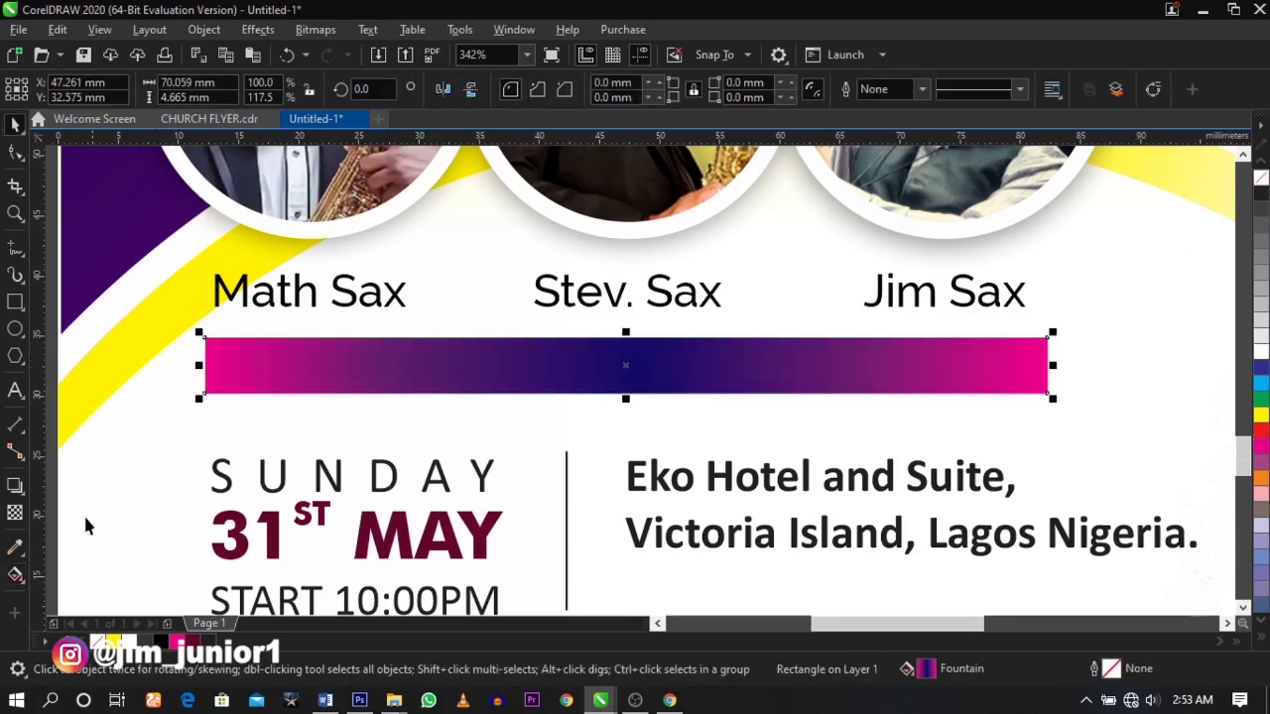
- Fade the banner's right end to transparent and convert the banner to a bitmap
click(15, 513)
drag(935, 373, 1042, 364)
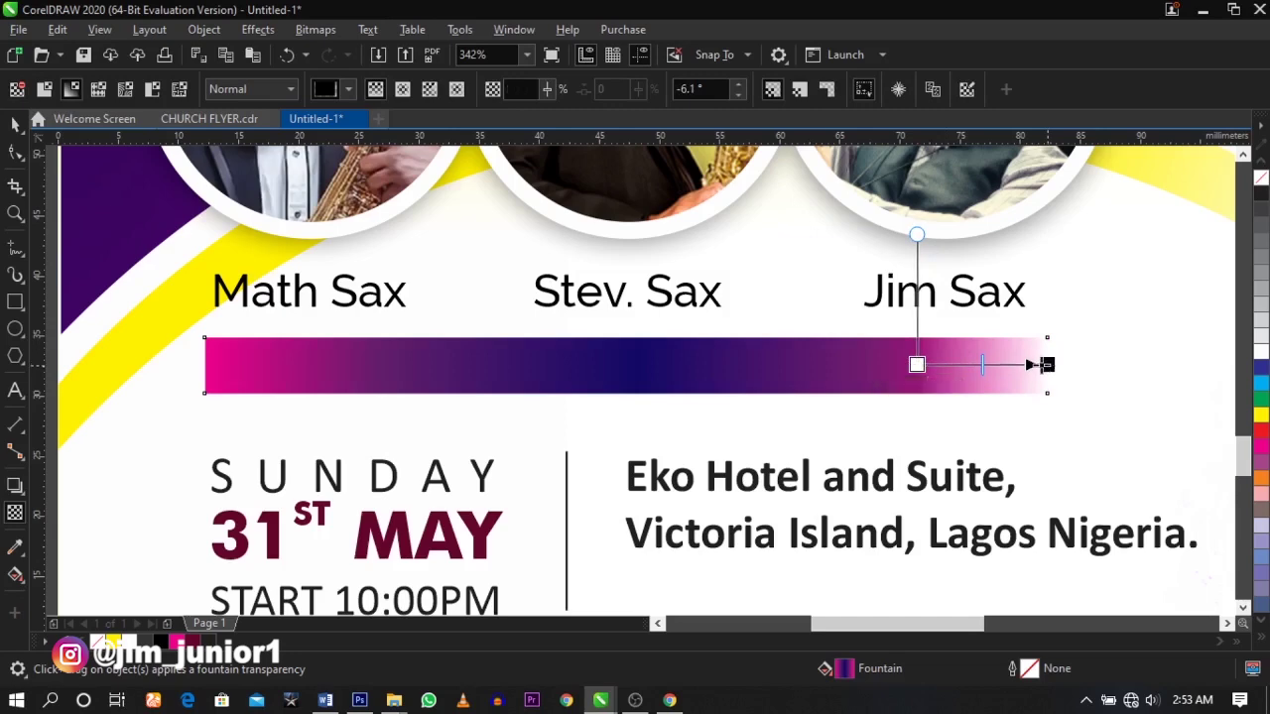
click(327, 36)
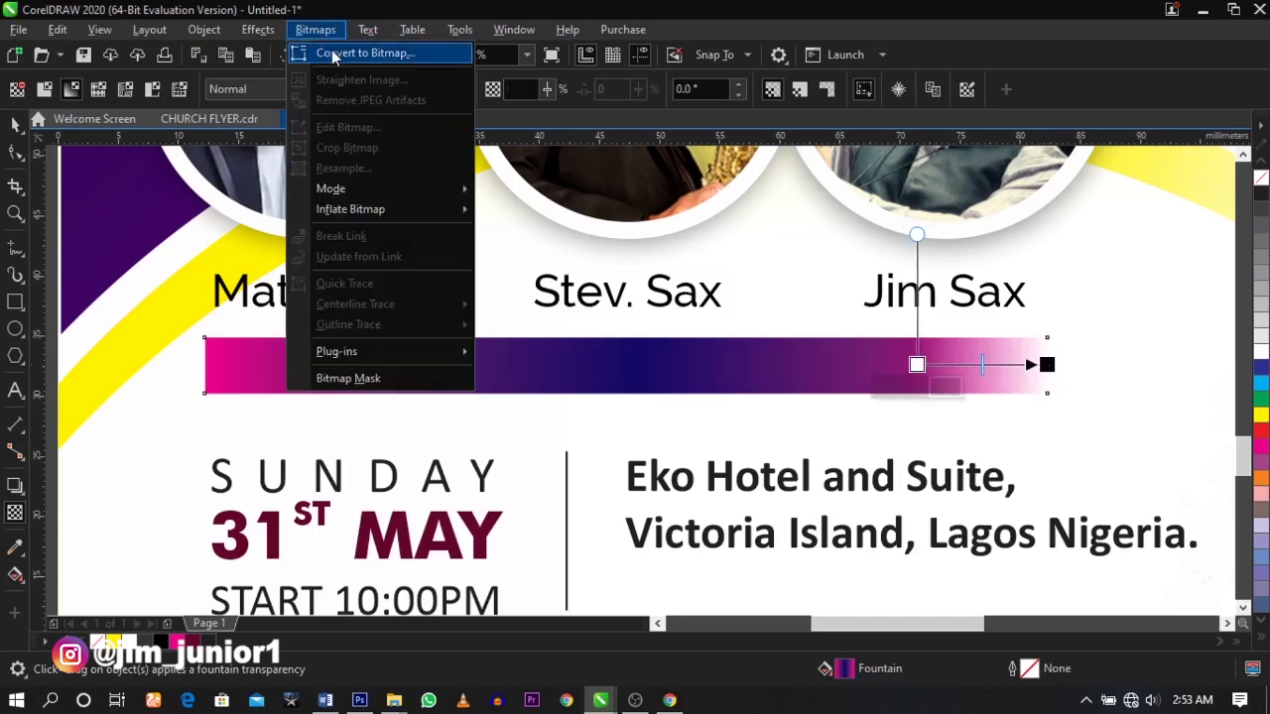
click(359, 53)
click(659, 453)
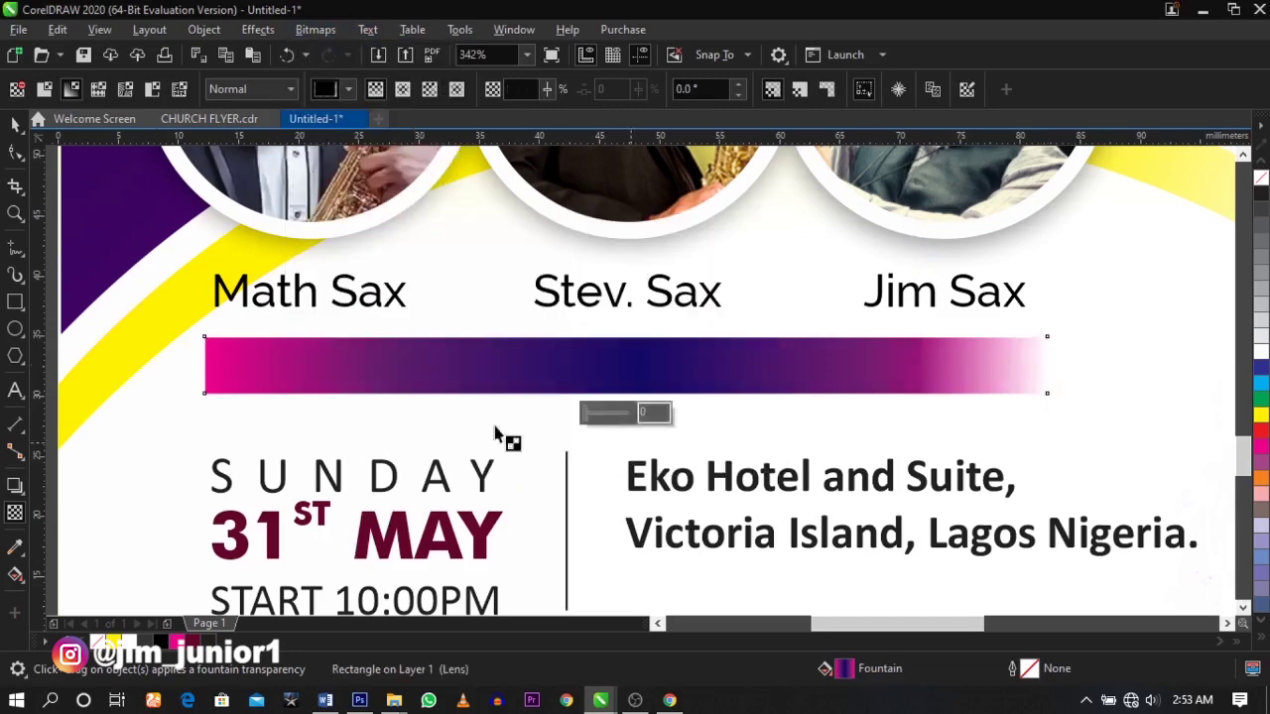
- Fade the banner's left end and copy the Stev. Sax label onto the banner
drag(268, 369, 204, 365)
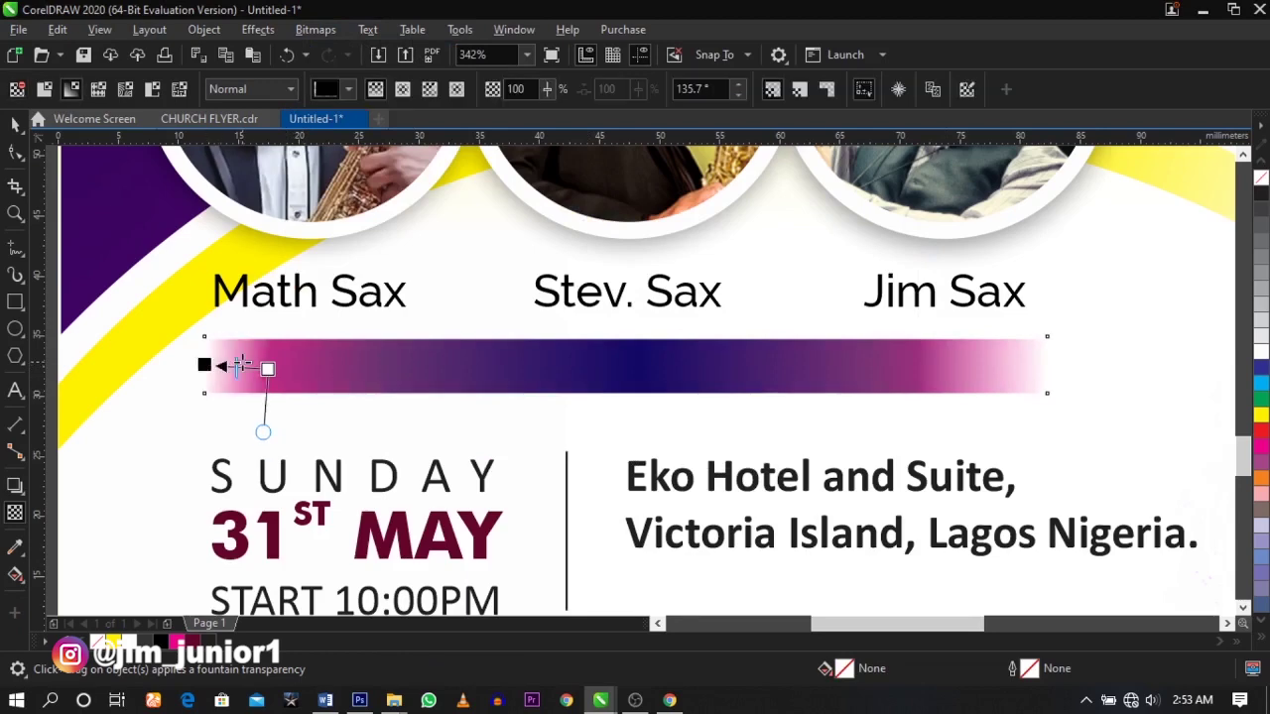
key(space)
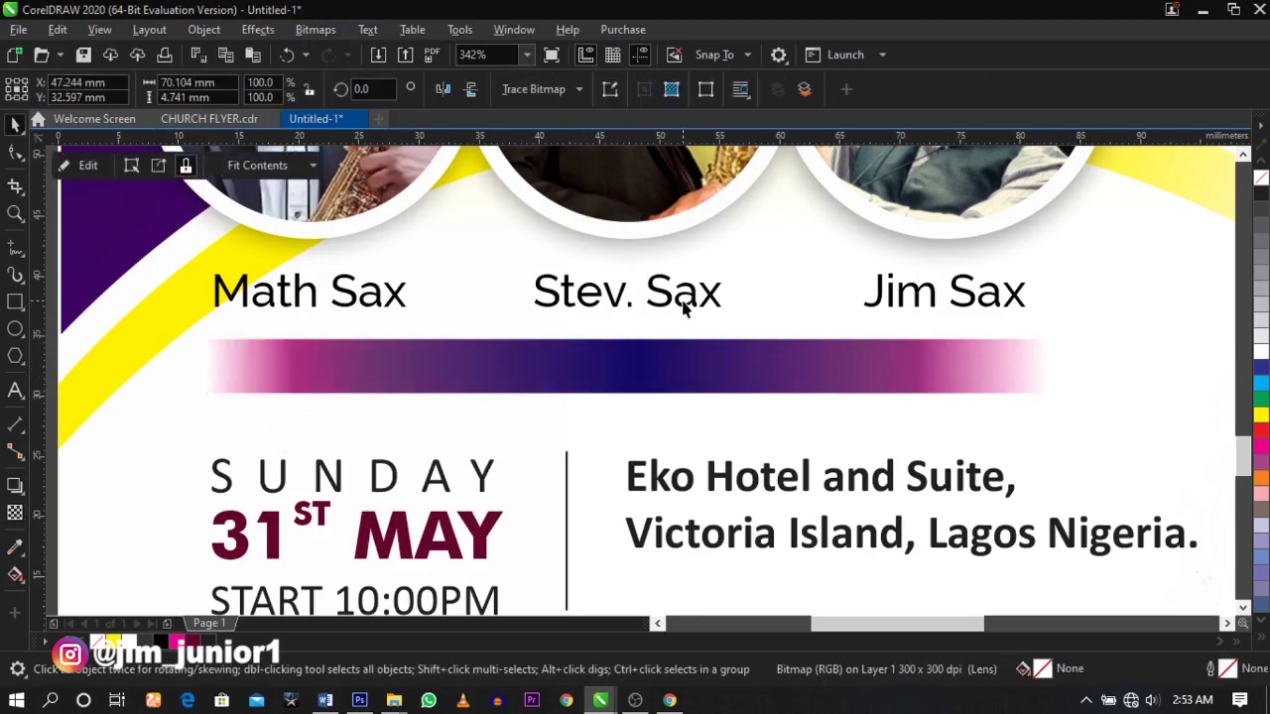
drag(683, 310, 681, 354)
- Retype the copied label as 'Ministering' and change its case to UPPERCASE
double_click(681, 354)
key(ctrl+a)
text(Min)
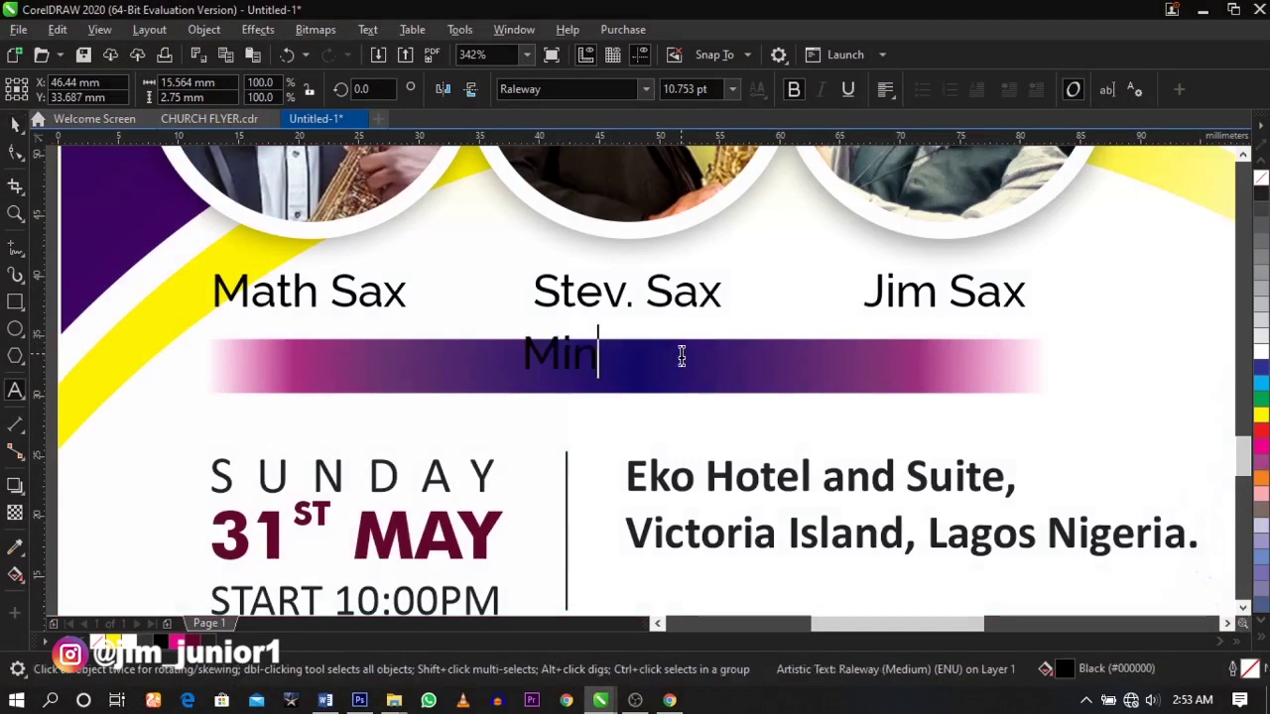
text(istering)
key(ctrl+a)
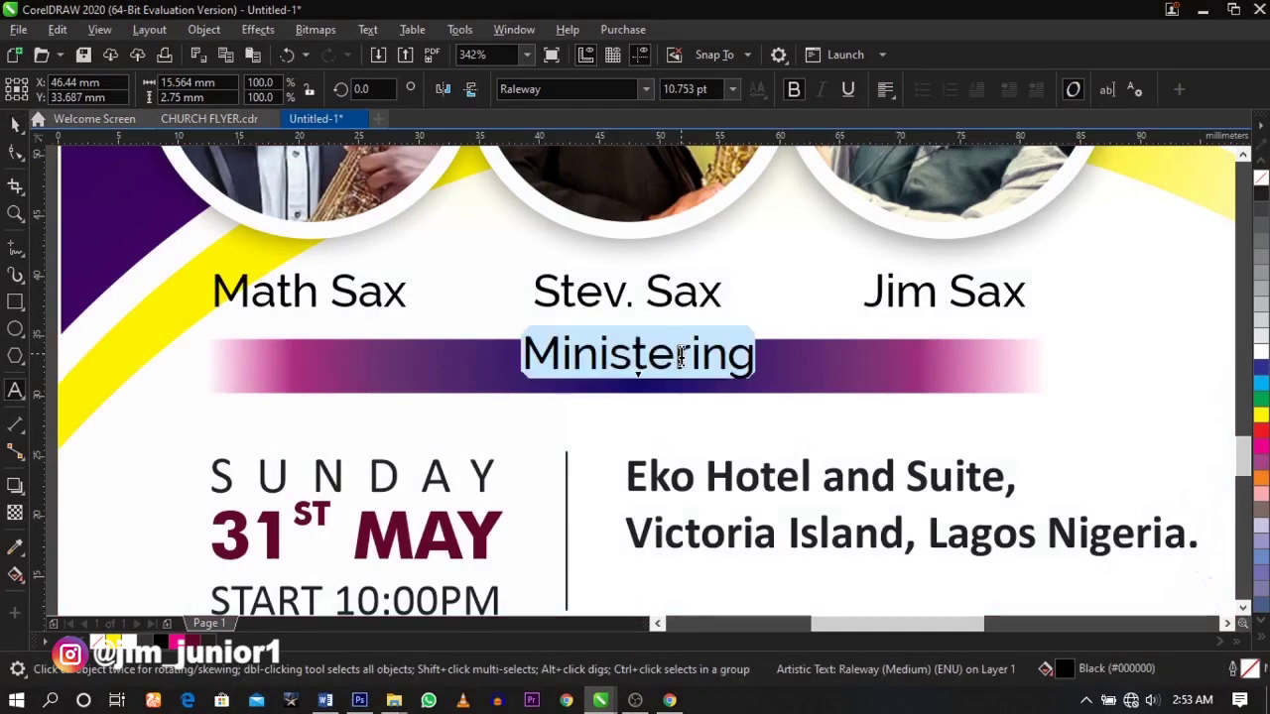
key(shift+F3)
click(623, 330)
click(603, 405)
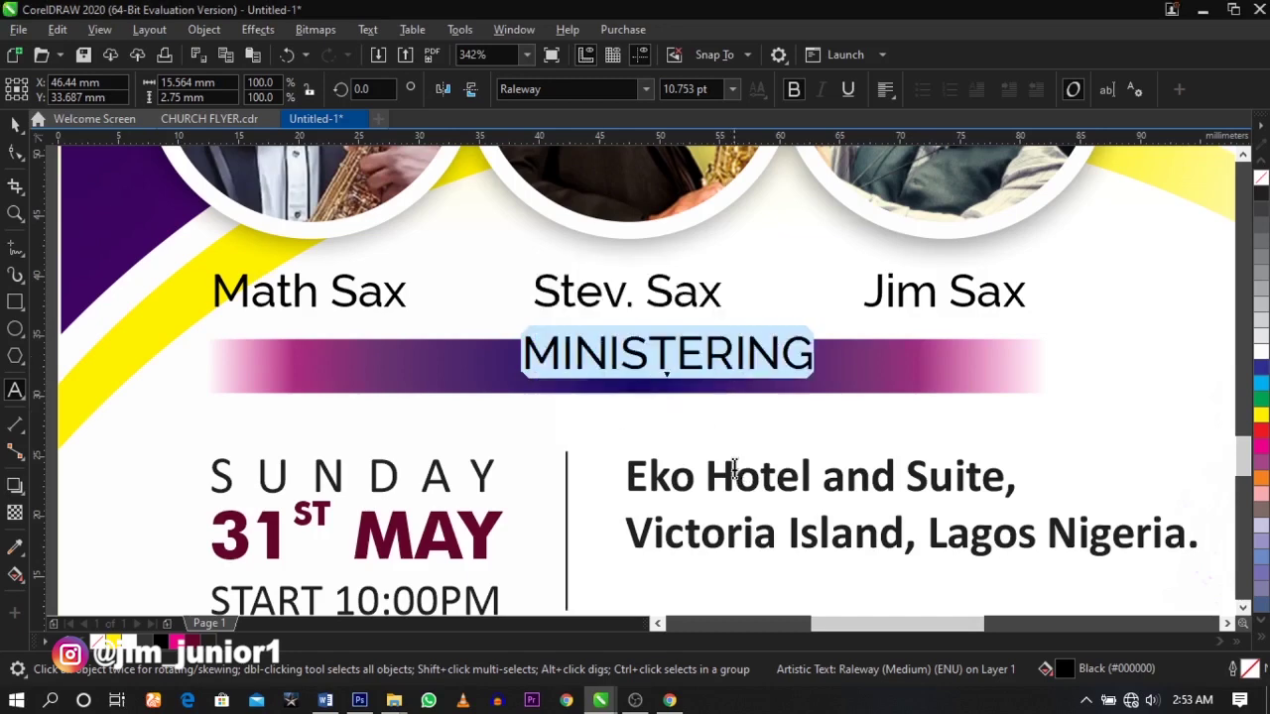
key(ctrl+space)
- Make MINISTERING white, shrink it to about 86%, and centre it on the banner
click(1262, 351)
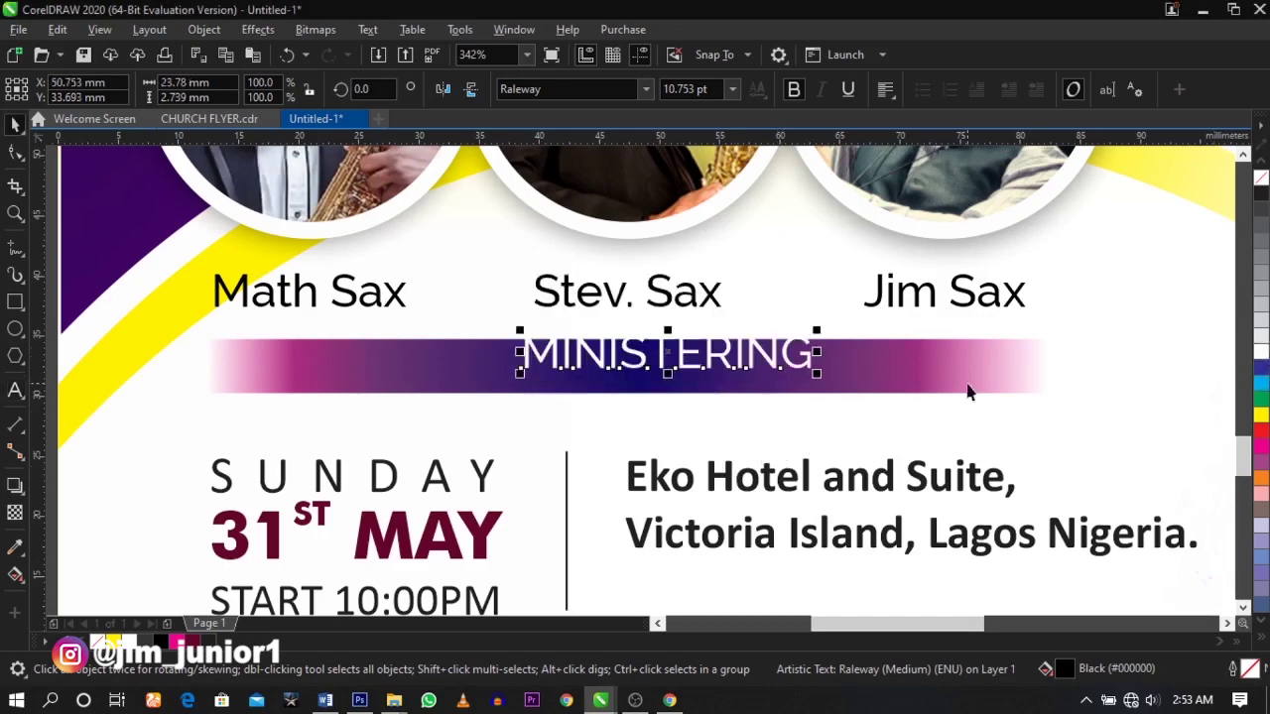
drag(817, 373, 797, 372)
shift+click(823, 392)
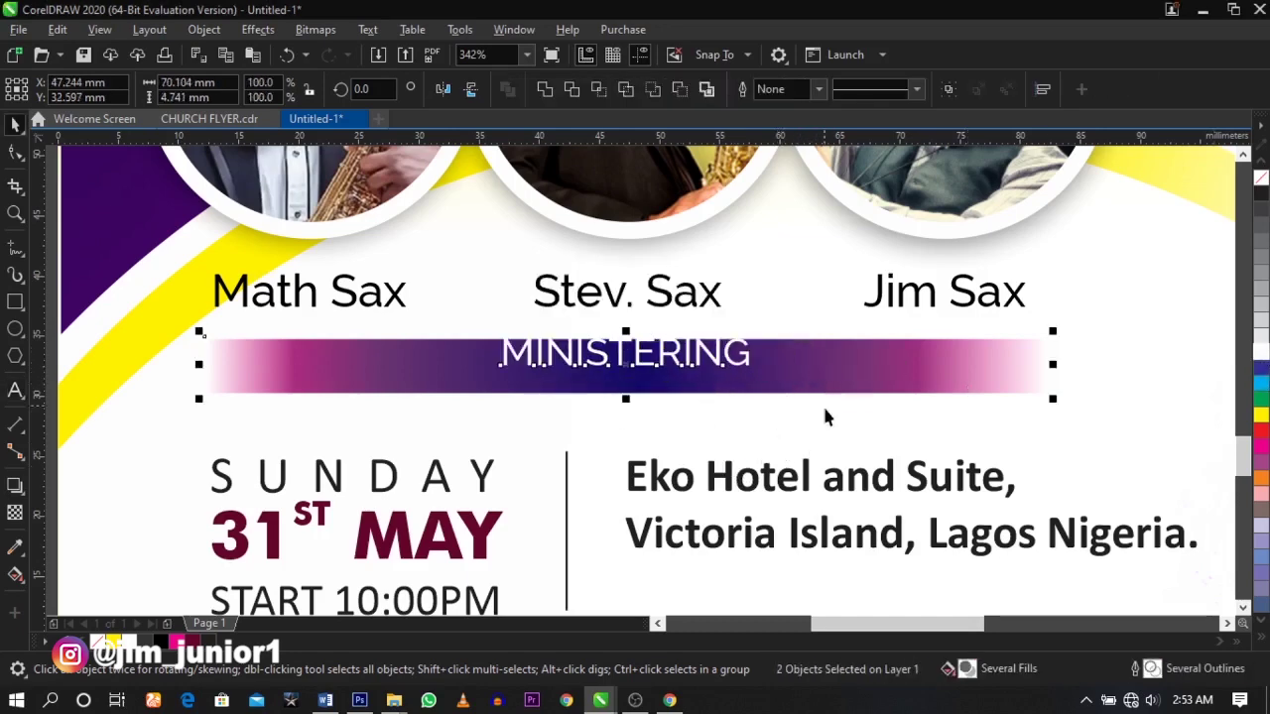
key(e)
key(c)
click(746, 365)
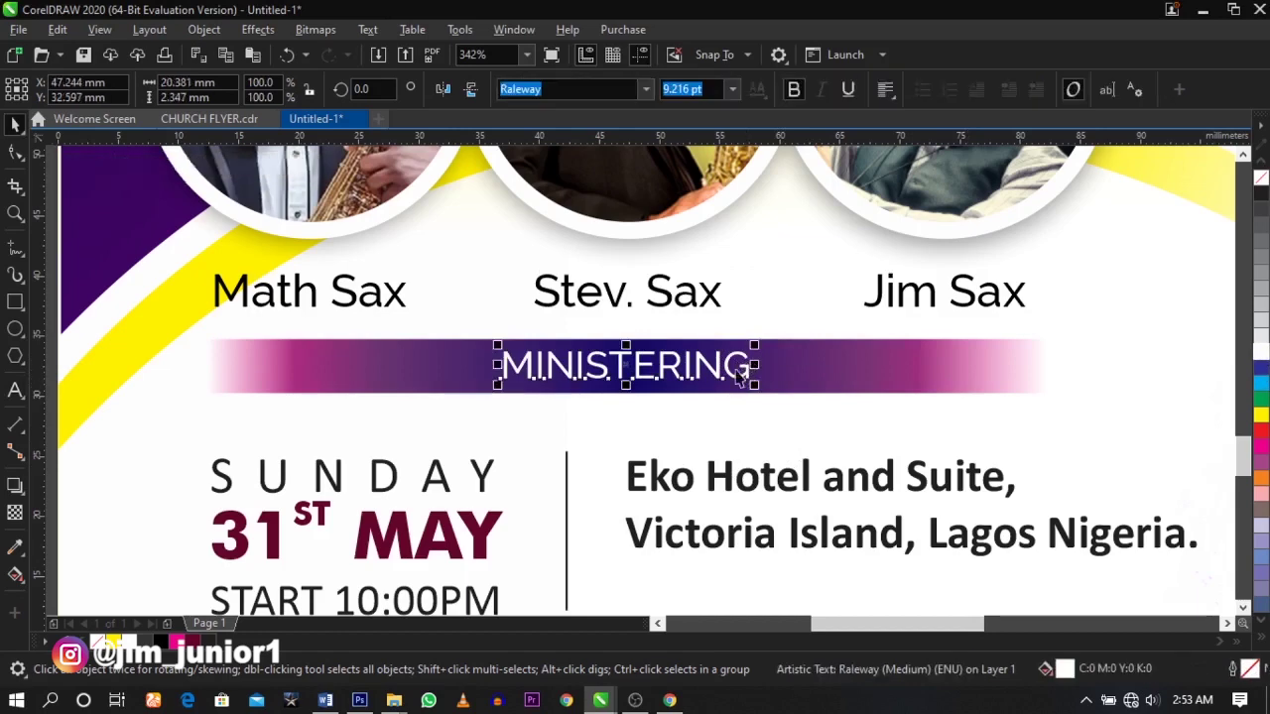
- Widen MINISTERING's letter spacing across the banner and re-centre it
click(15, 151)
drag(755, 385, 1052, 387)
key(space)
shift+click(444, 395)
key(e)
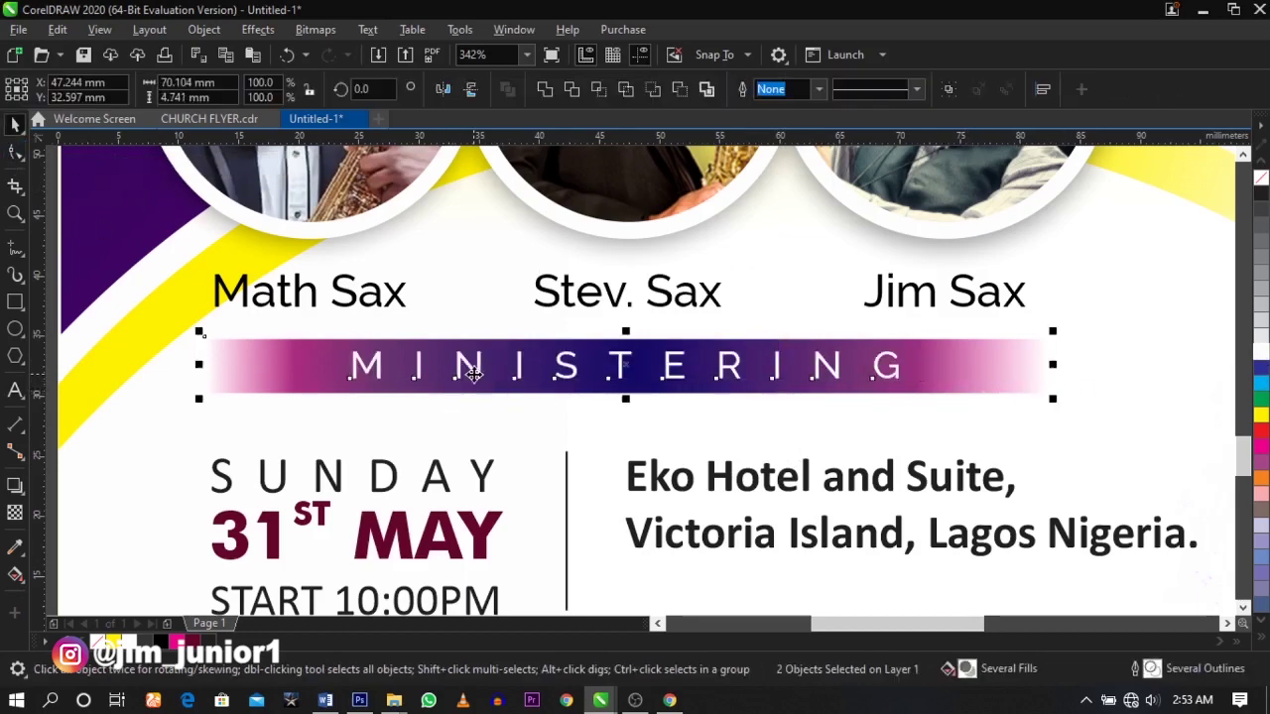
click(647, 423)
- Scale the banner and text down slightly, then preview the flyer full screen with F9
click(901, 389)
shift+click(887, 368)
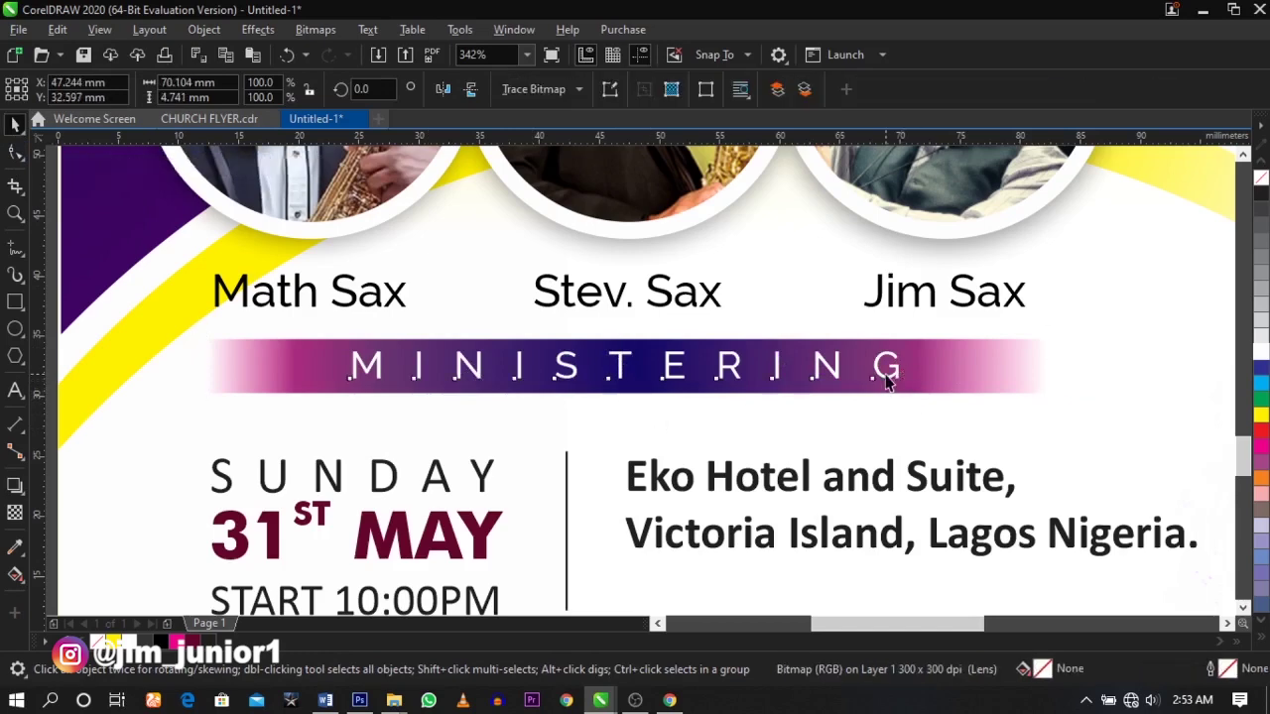
drag(1052, 401, 1044, 397)
scroll(774, 379, down, 8)
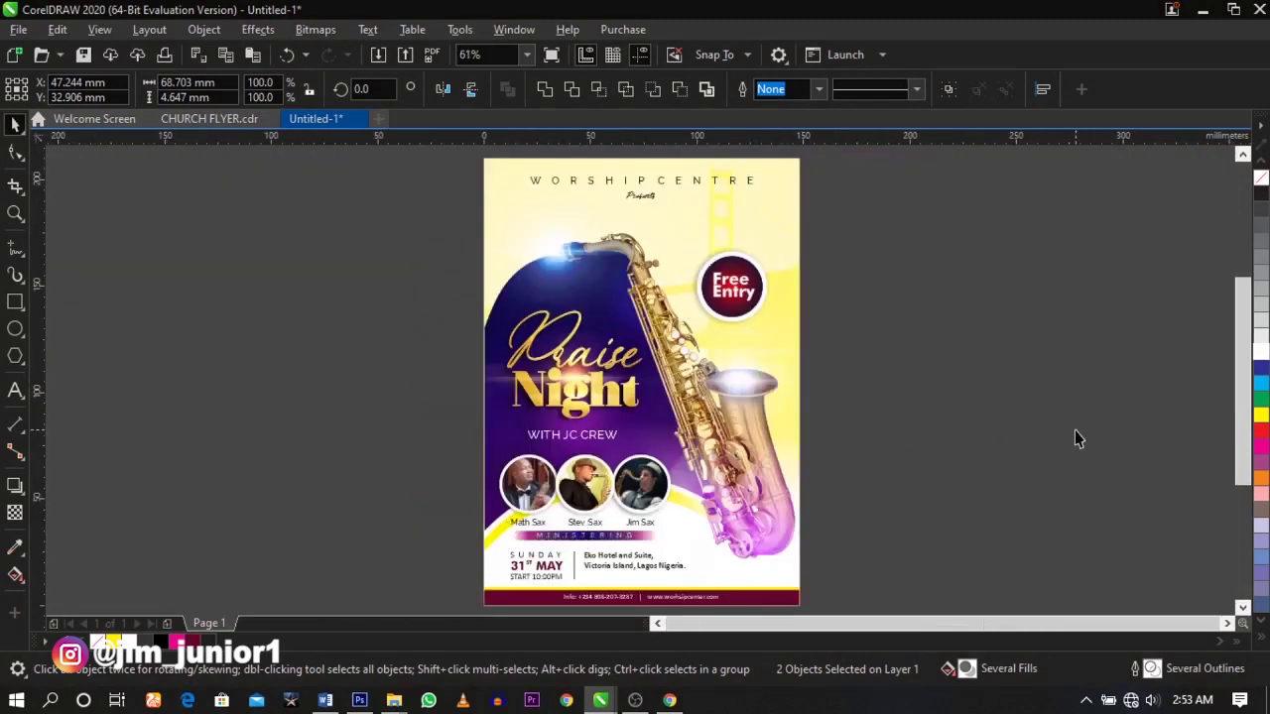
click(1075, 430)
key(F9)
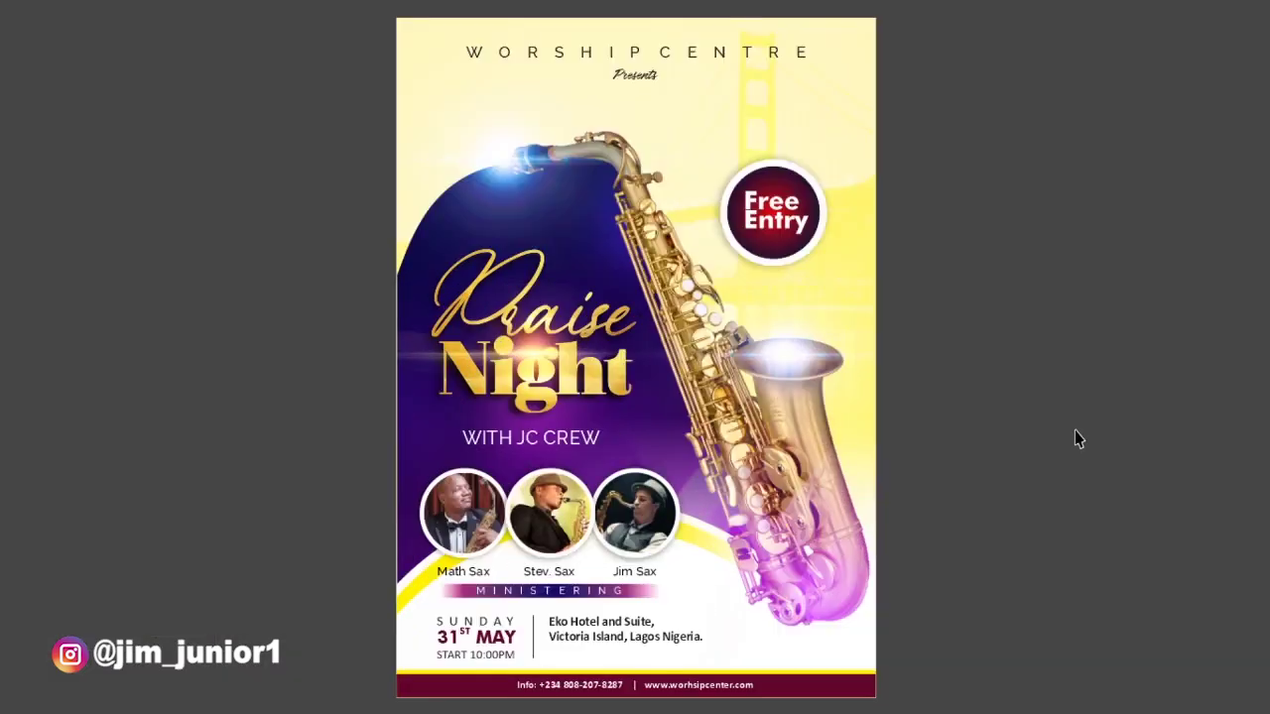